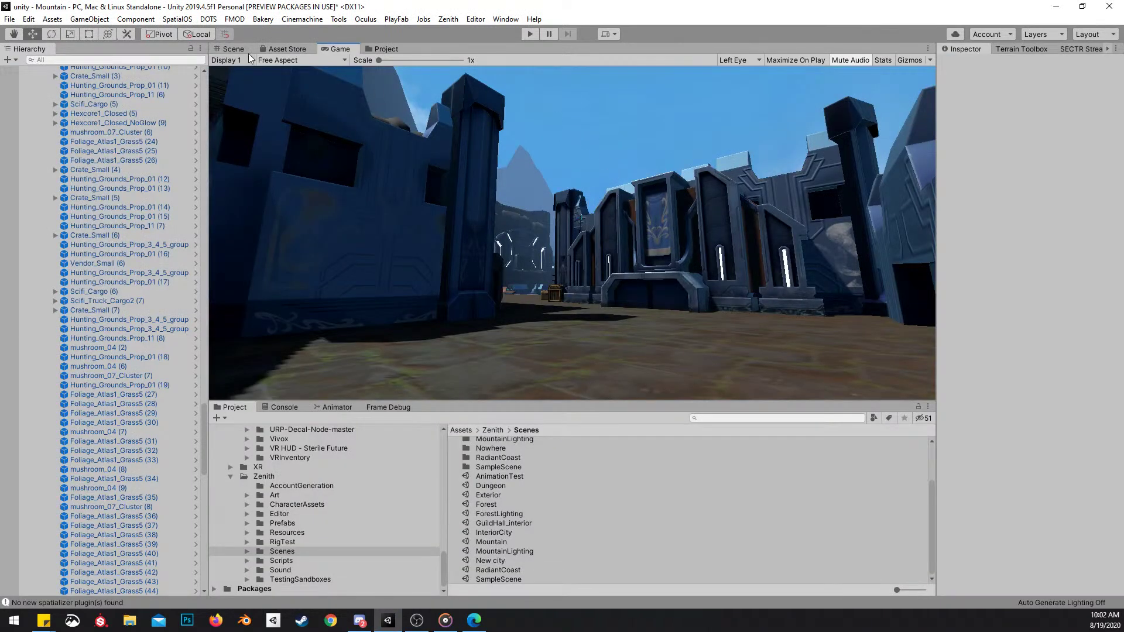
Examine the mountain town in the Scene view, both from the plaza floor and from above
left_click(241, 47)
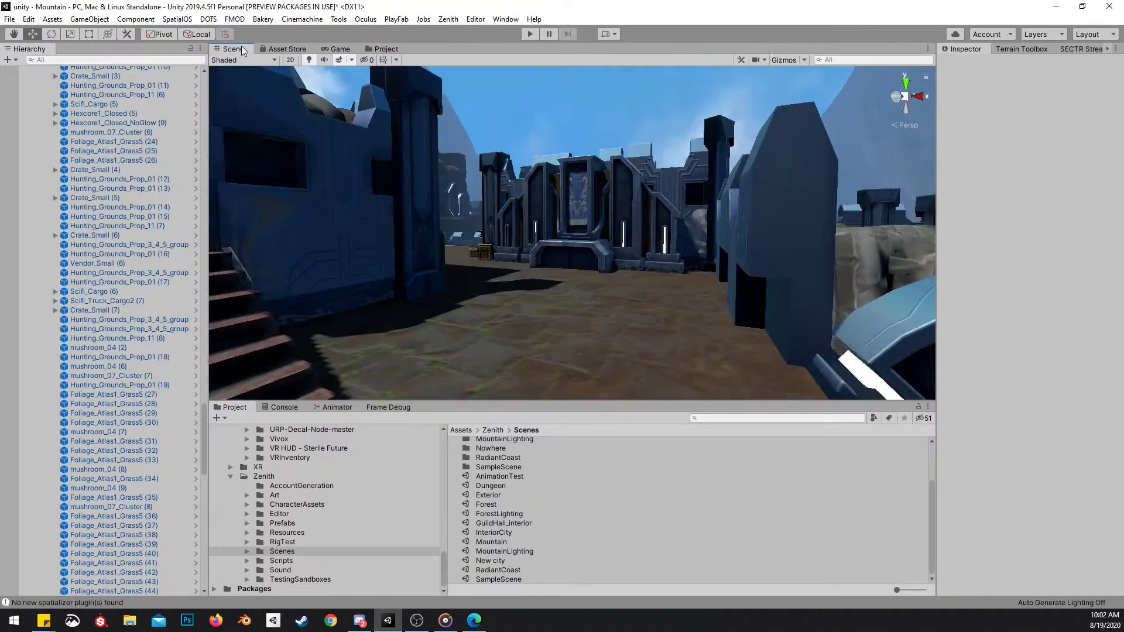
right_click_drag(679, 208, 696, 242)
right_click_drag(524, 382, 439, 284)
scroll(442, 239, "up", 1)
left_click(550, 205)
right_click_drag(651, 185, 573, 94)
left_click(538, 85)
right_click_drag(567, 189, 468, 281)
key("s")
scroll(547, 263, "up", 5)
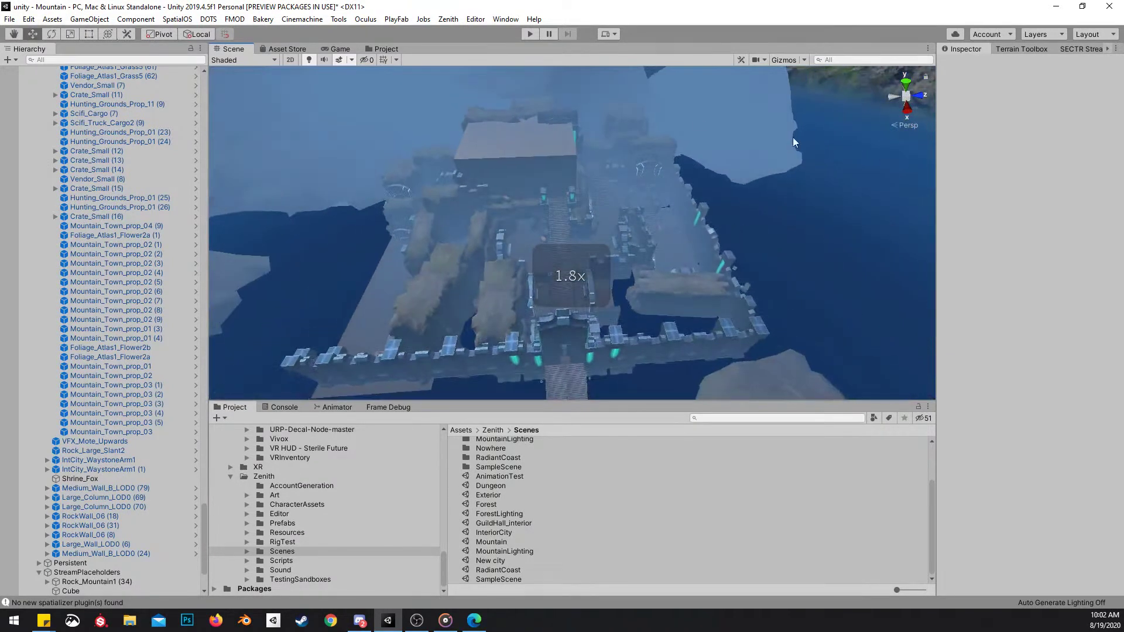
key("w")
right_click_drag(743, 235, 793, 193)
right_click_drag(500, 272, 739, 183)
scroll(614, 243, "down", 3)
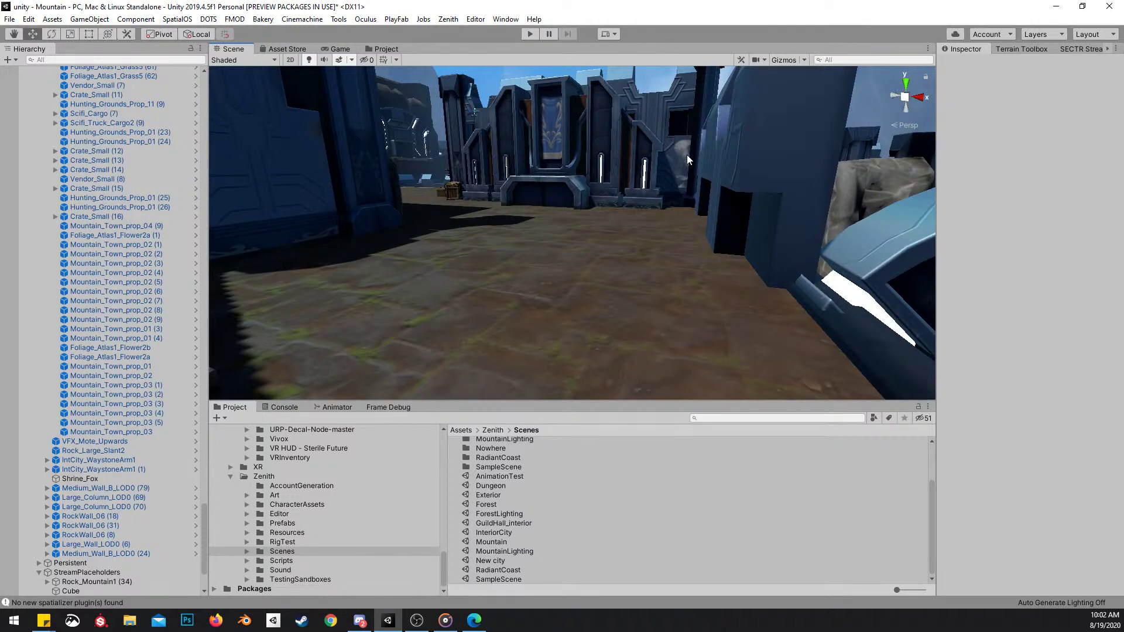
right_click_drag(628, 178, 503, 212)
Collapse the Town and Lighting (1) groups in the scene hierarchy
scroll(74, 165, "up", 7)
scroll(75, 165, "up", 17)
left_click_drag(205, 424, 216, 69)
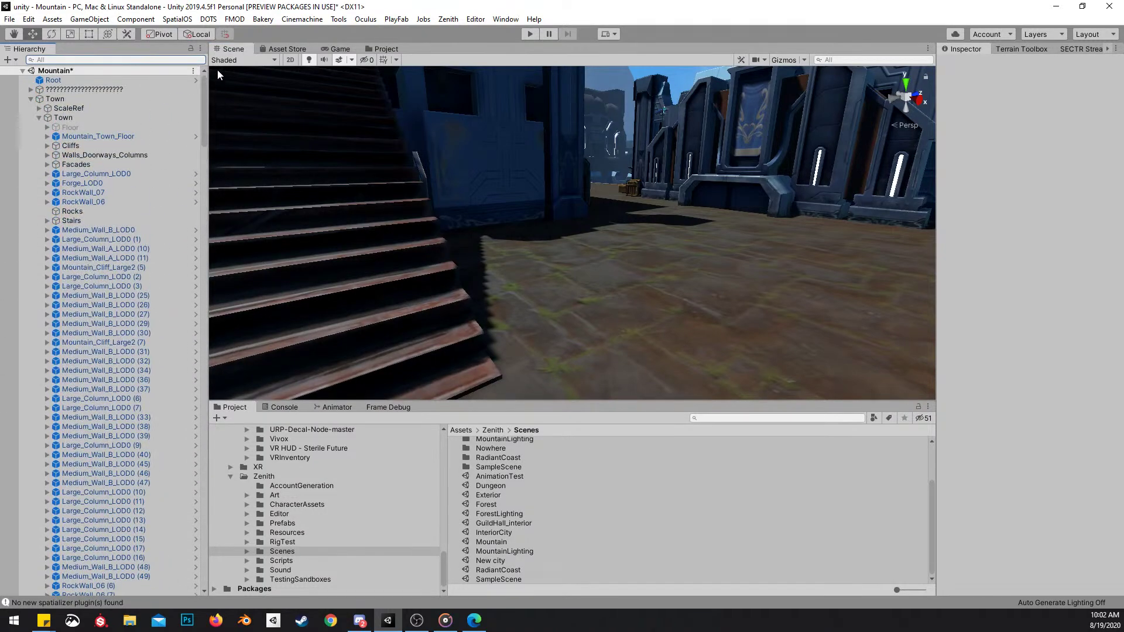
left_click(31, 99)
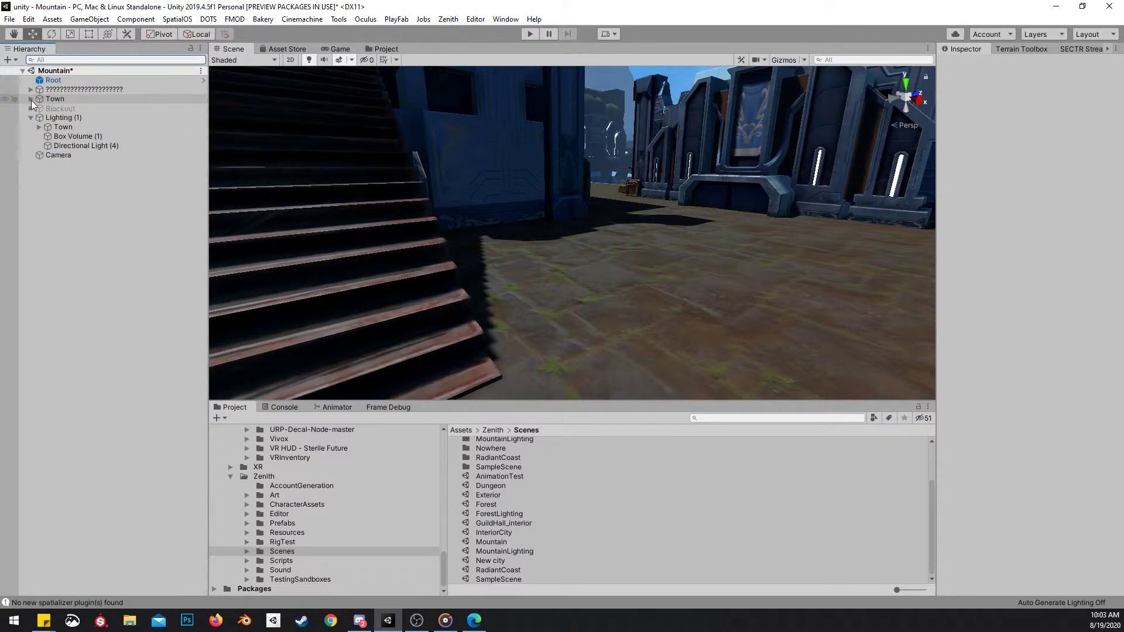
left_click(31, 118)
Deactivate the Town object and activate the Blockout object in its place
right_click_drag(451, 169, 642, 256)
scroll(671, 220, "up", 2)
scroll(662, 226, "up", 2)
key("s")
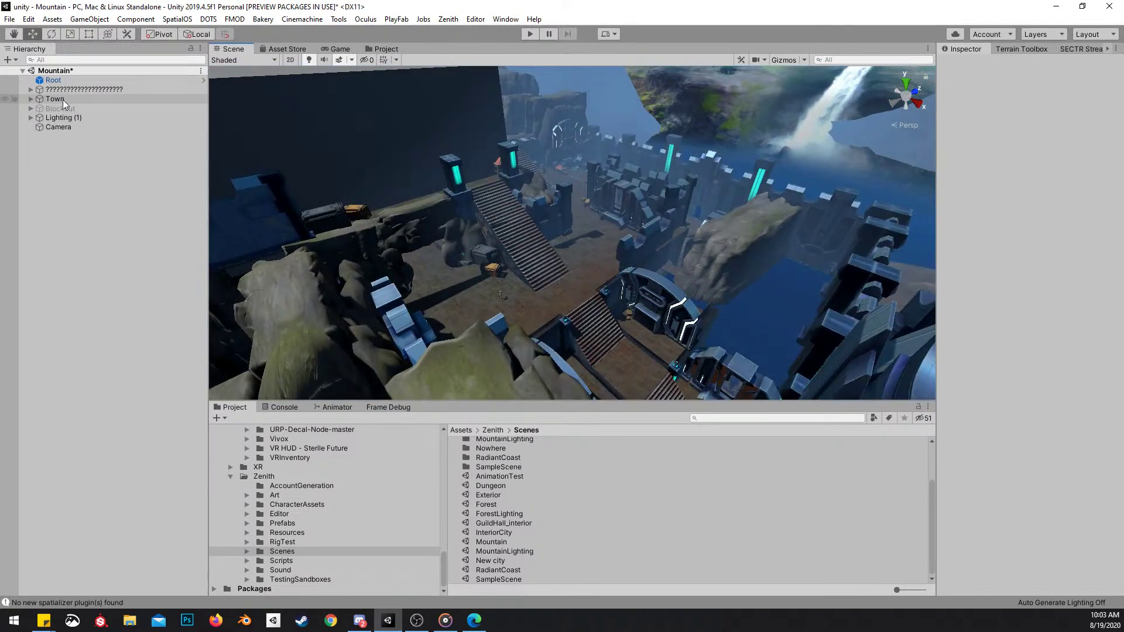
left_click(62, 99)
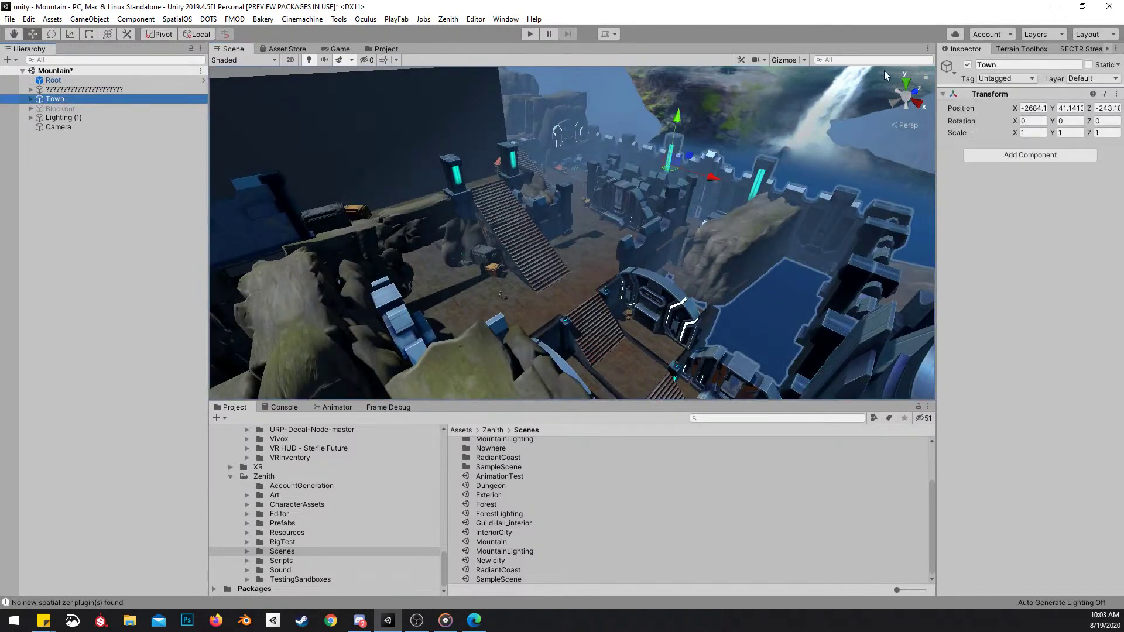
left_click(966, 64)
left_click(87, 108)
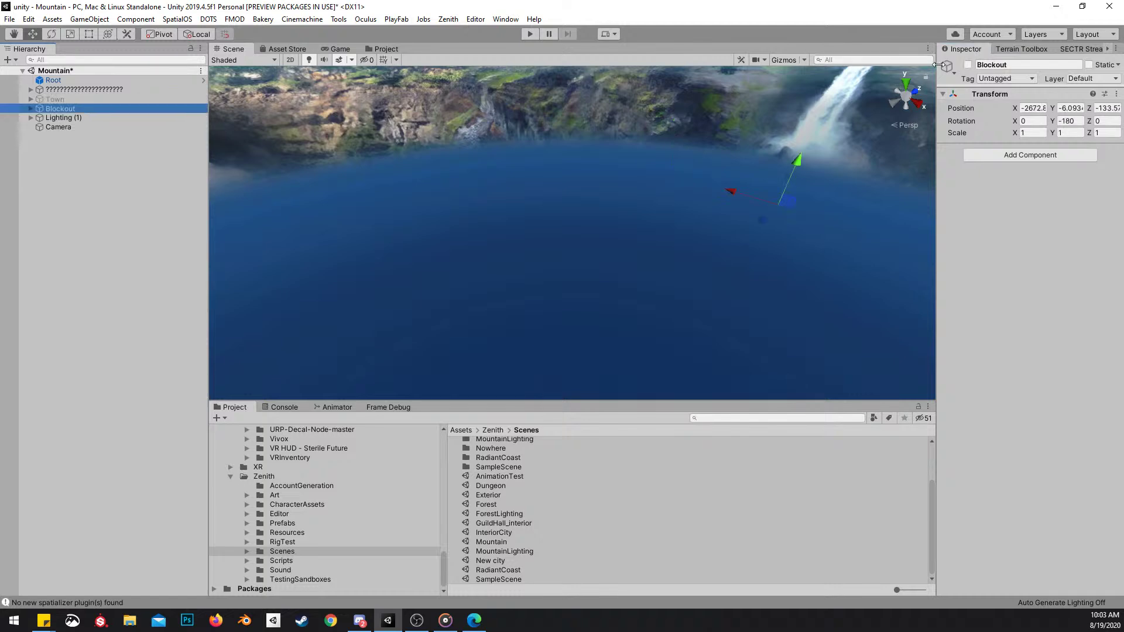
left_click(968, 64)
left_click(841, 90)
Examine the blockout's stairs, buildings and plaza in an enlarged Scene view, and restore the normal layout
right_click_drag(841, 90, 527, 111)
key("w")
scroll(585, 117, "up", 2)
key("e")
key("shift+space")
right_click_drag(635, 184, 810, 298)
right_click_drag(653, 285, 586, 209)
key("w")
key("q")
scroll(574, 189, "up", 2)
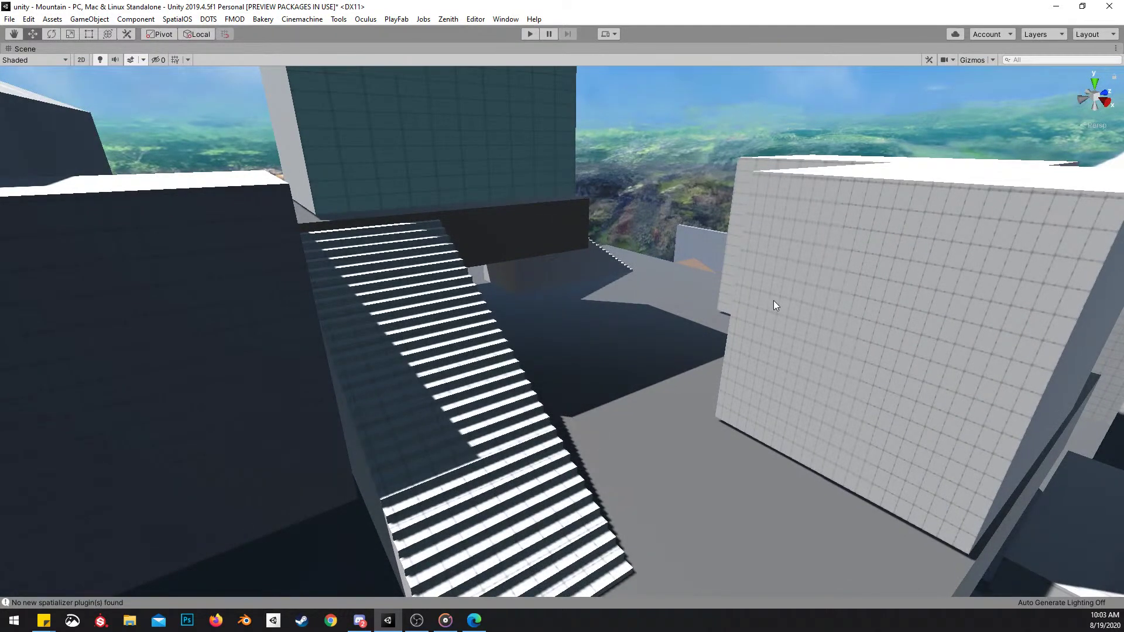
right_click_drag(651, 324, 630, 339)
key("shift+space")
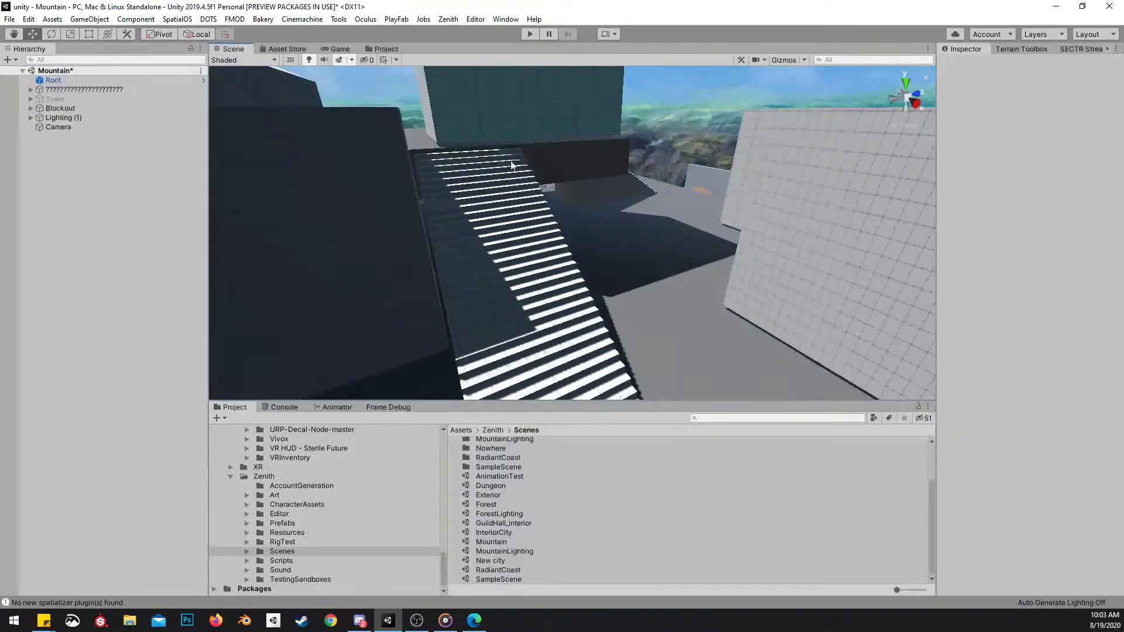
Deactivate the Blockout object and reactivate the Town object
left_click(90, 108)
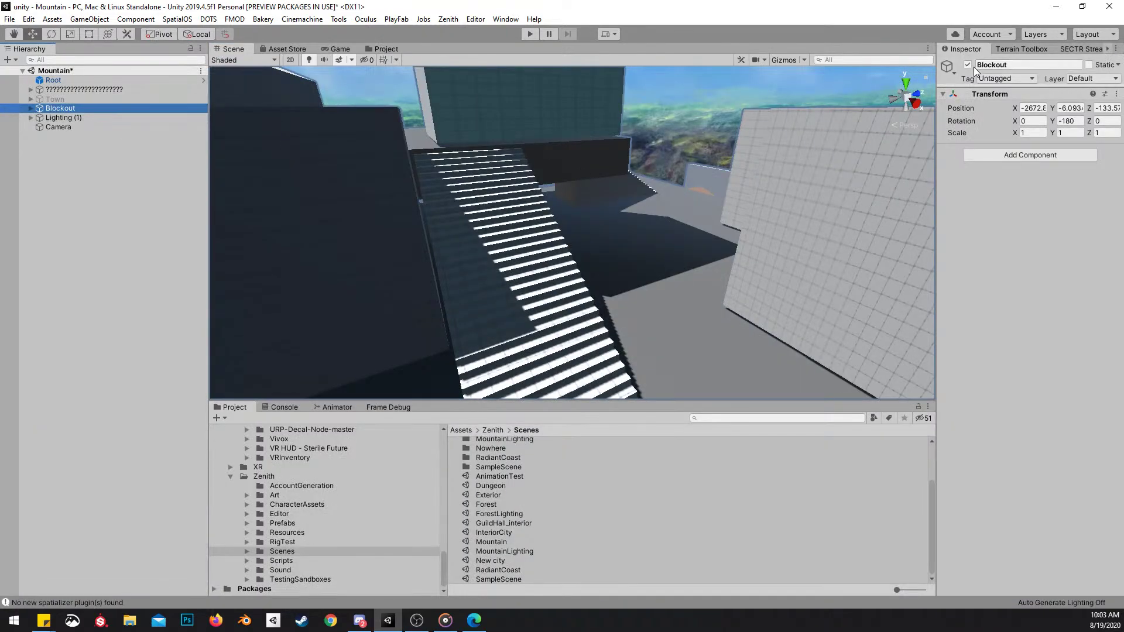
left_click(968, 65)
left_click(88, 99)
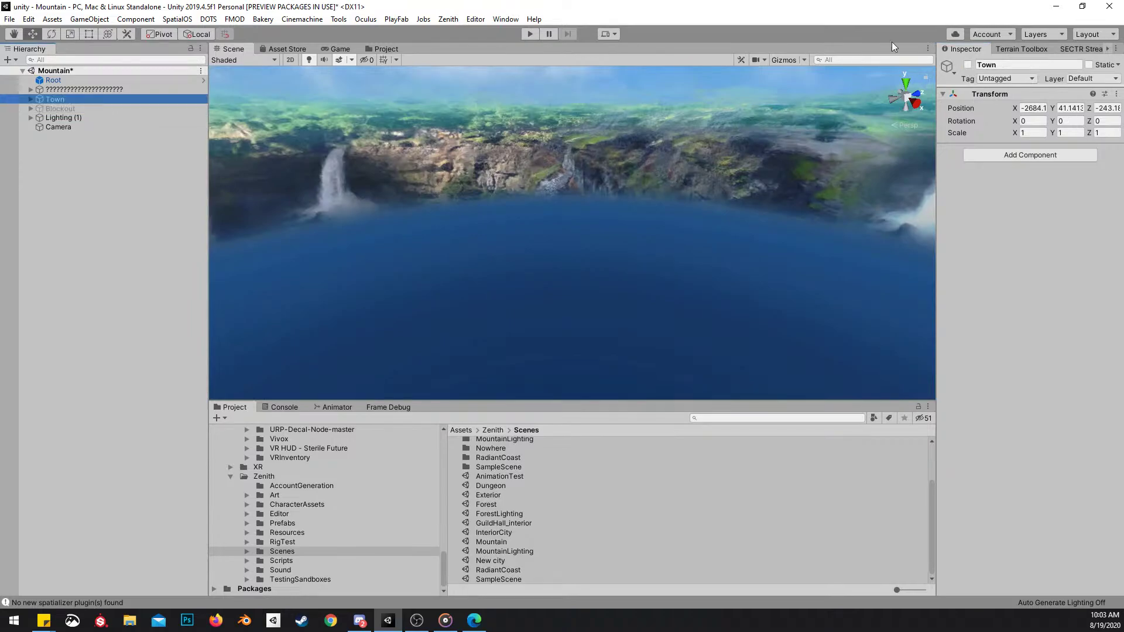
left_click(968, 65)
Examine the finished town's plaza, stairs, arched forge and surrounding walls in an enlarged Scene view for empty areas
right_click_drag(665, 190, 784, 317)
key("shift+space")
left_click(784, 316)
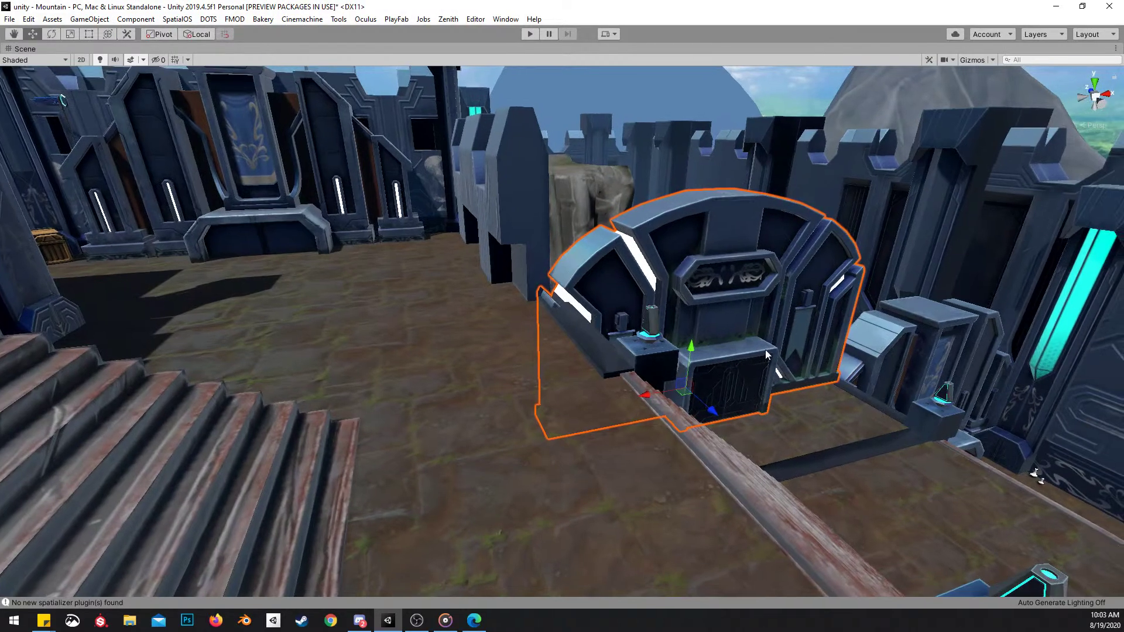
right_click_drag(761, 350, 773, 167)
left_click(459, 343)
left_click(777, 162)
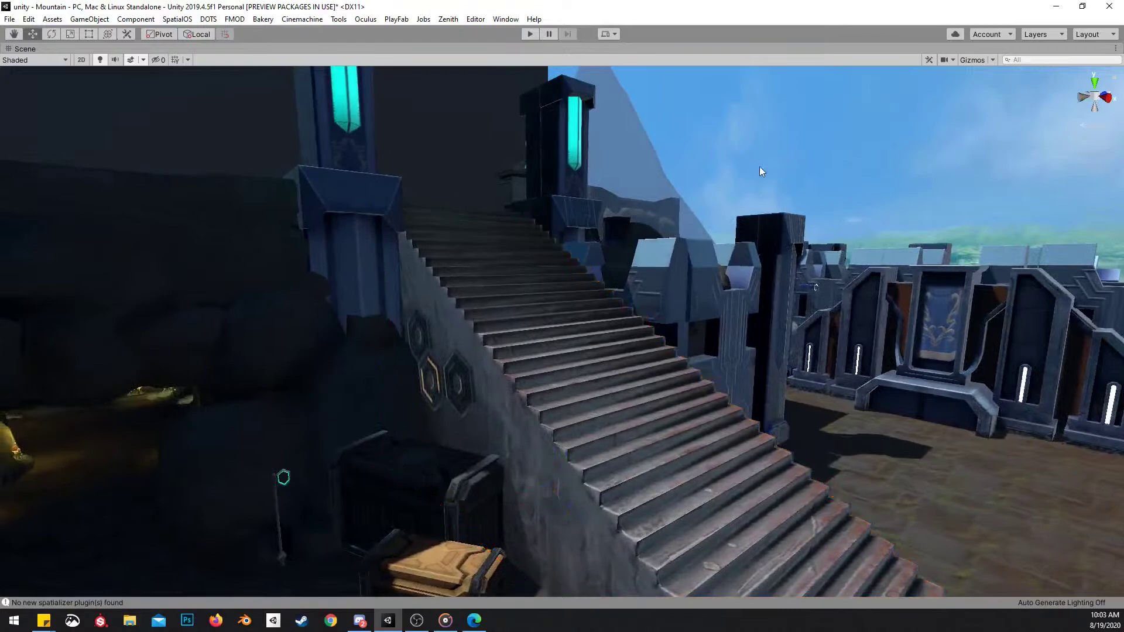
right_click_drag(638, 275, 691, 265)
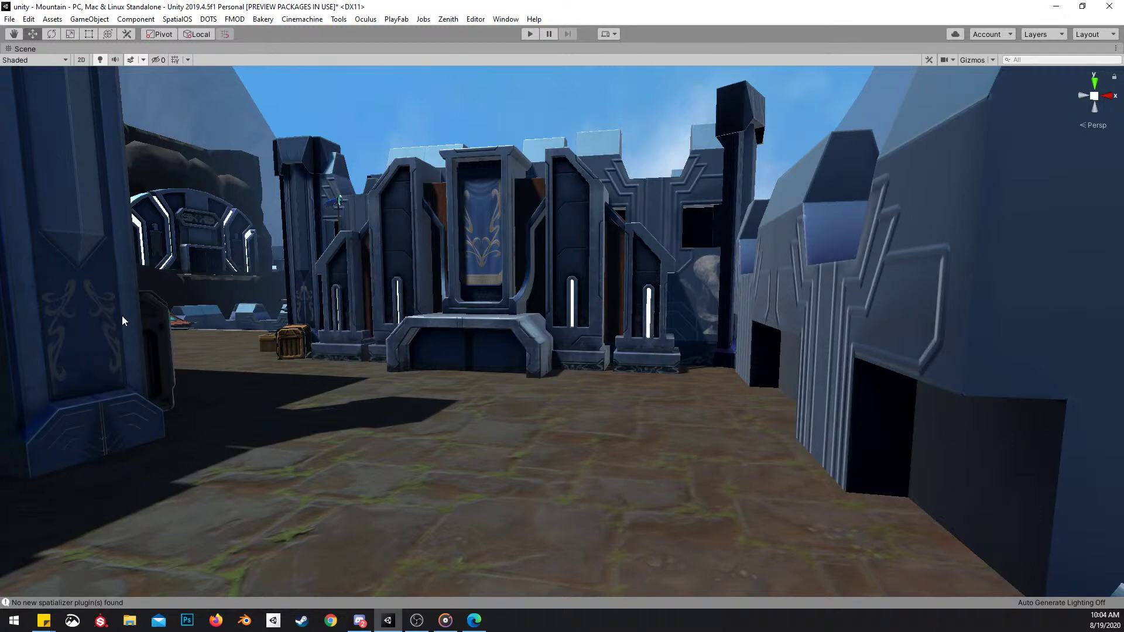
right_click_drag(719, 160, 688, 206)
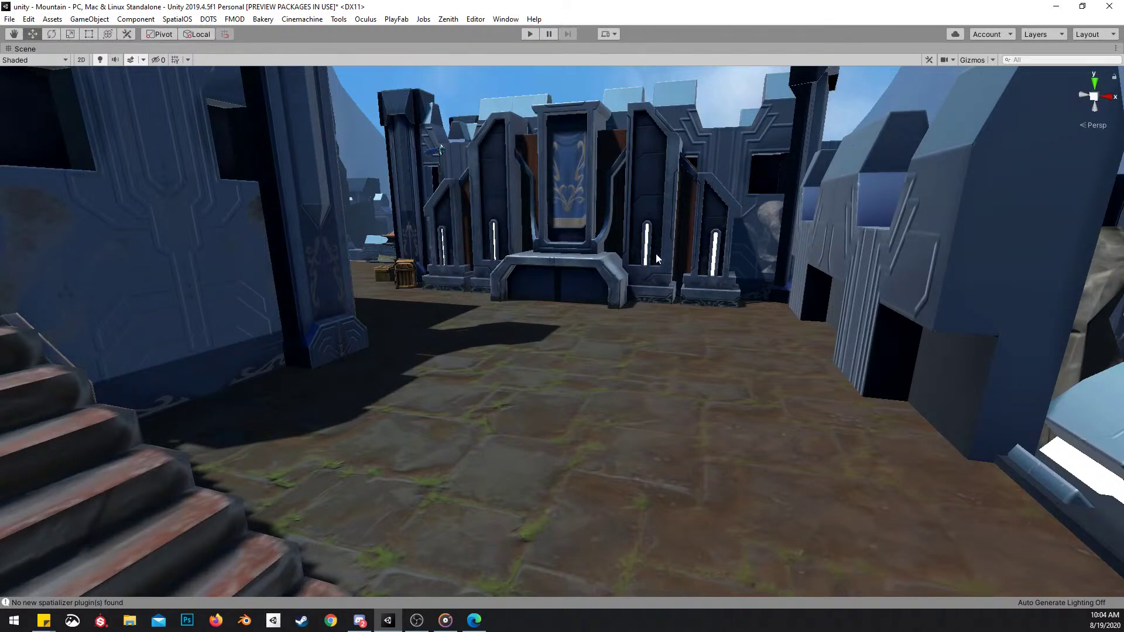
right_click_drag(602, 246, 696, 255)
key("a")
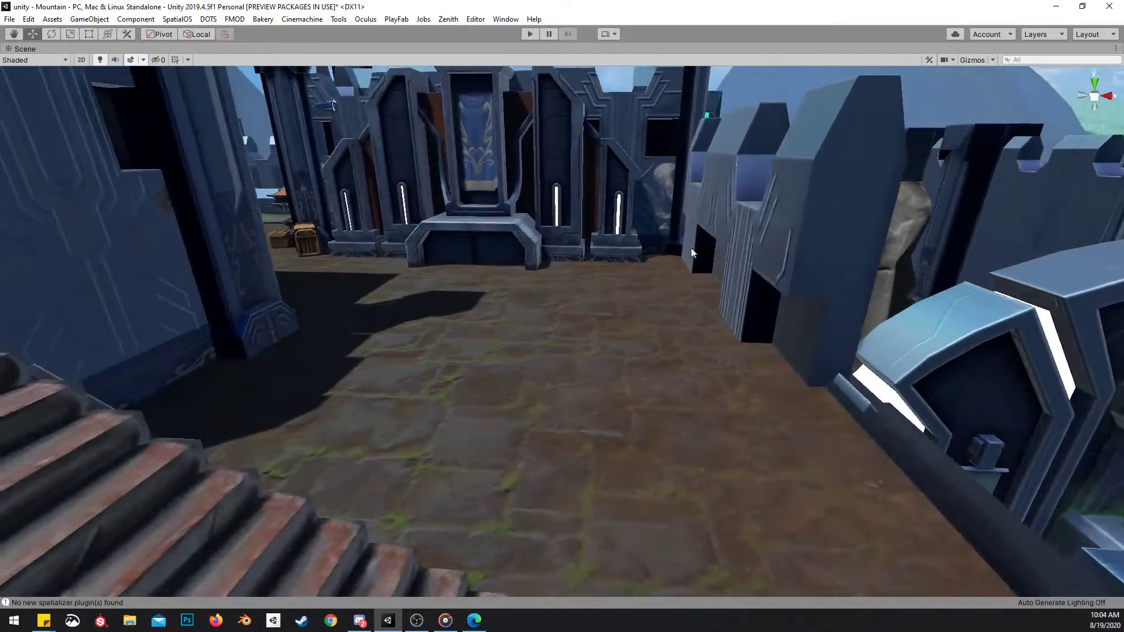
right_click_drag(597, 412, 673, 232)
right_click_drag(429, 548, 838, 228)
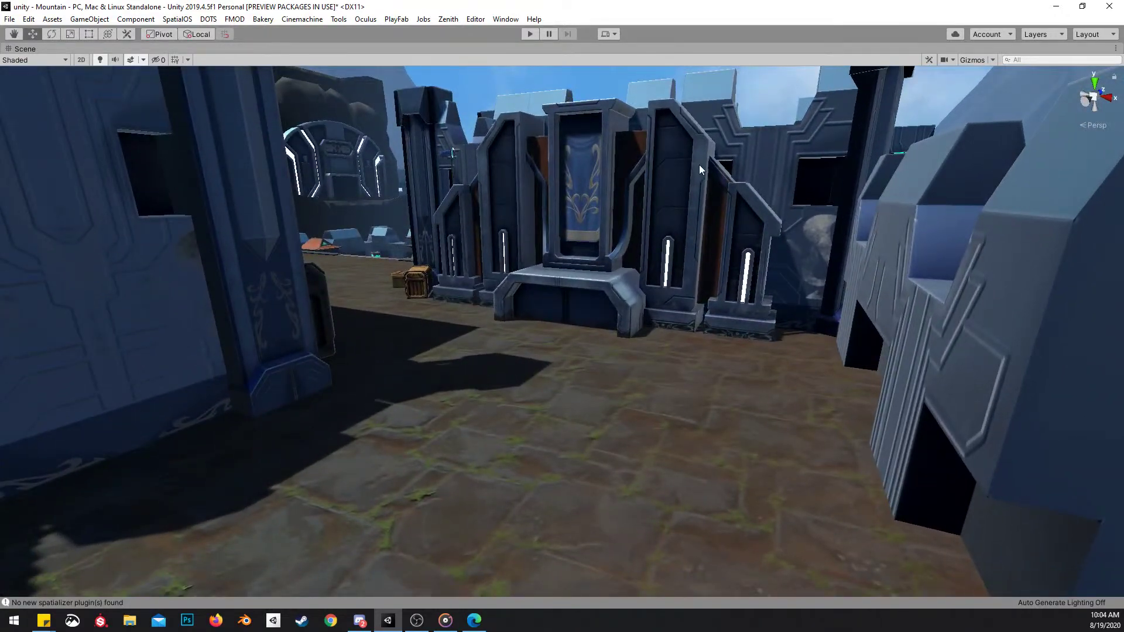
Restore the normal layout, search the project assets for "vendor", and select the Vendor_Small_Shelf02 prefab
key("shift+space")
left_click(714, 416)
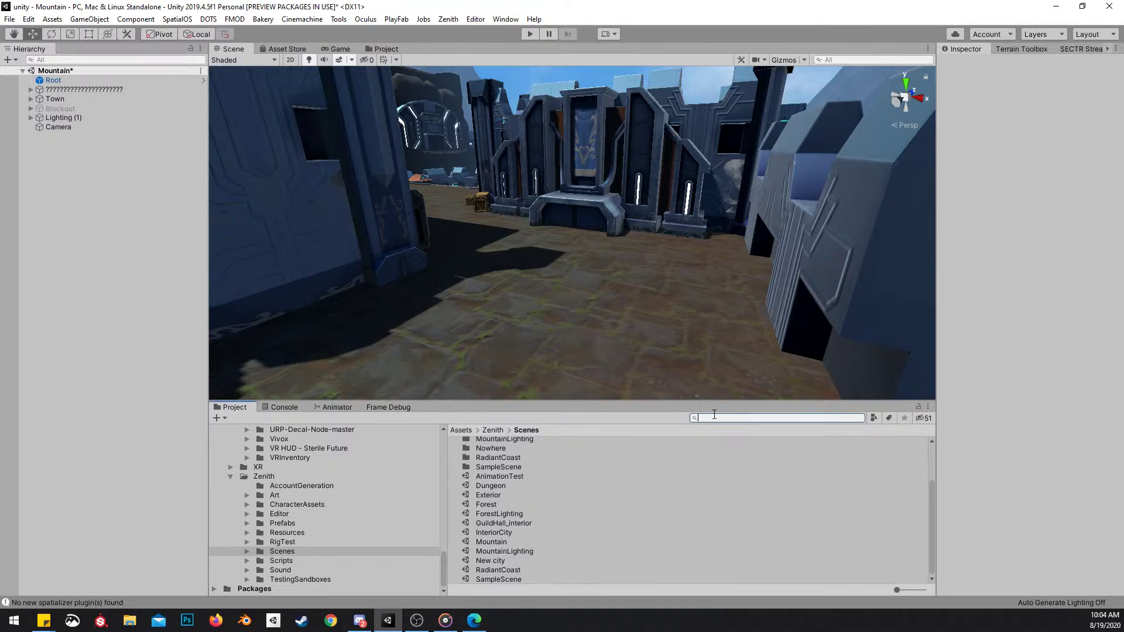
type("ve")
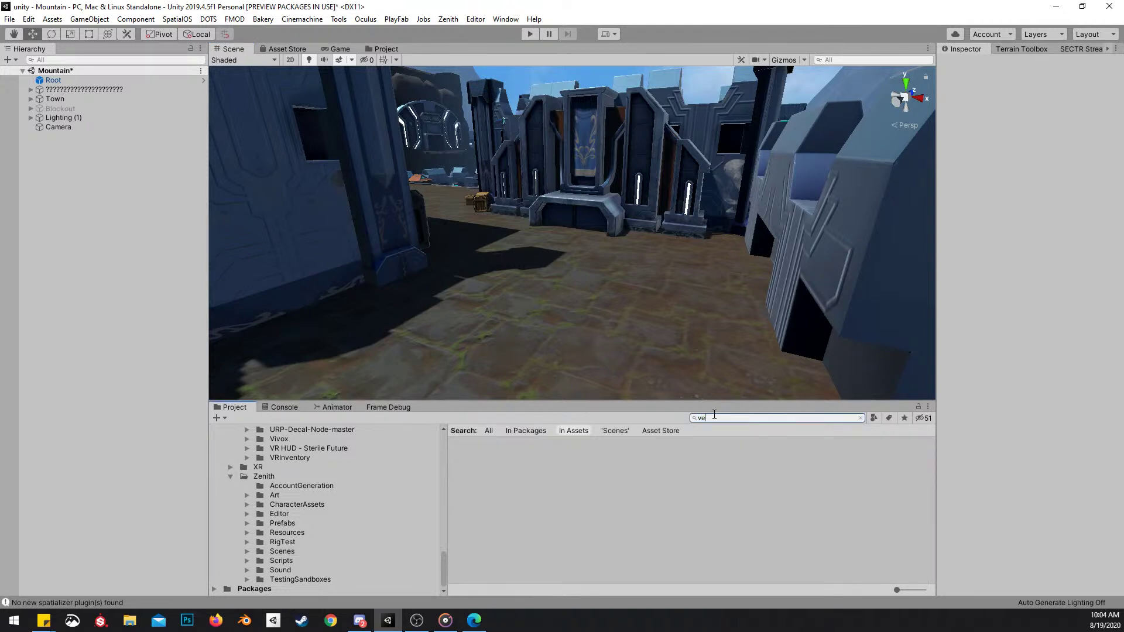
type("endordor")
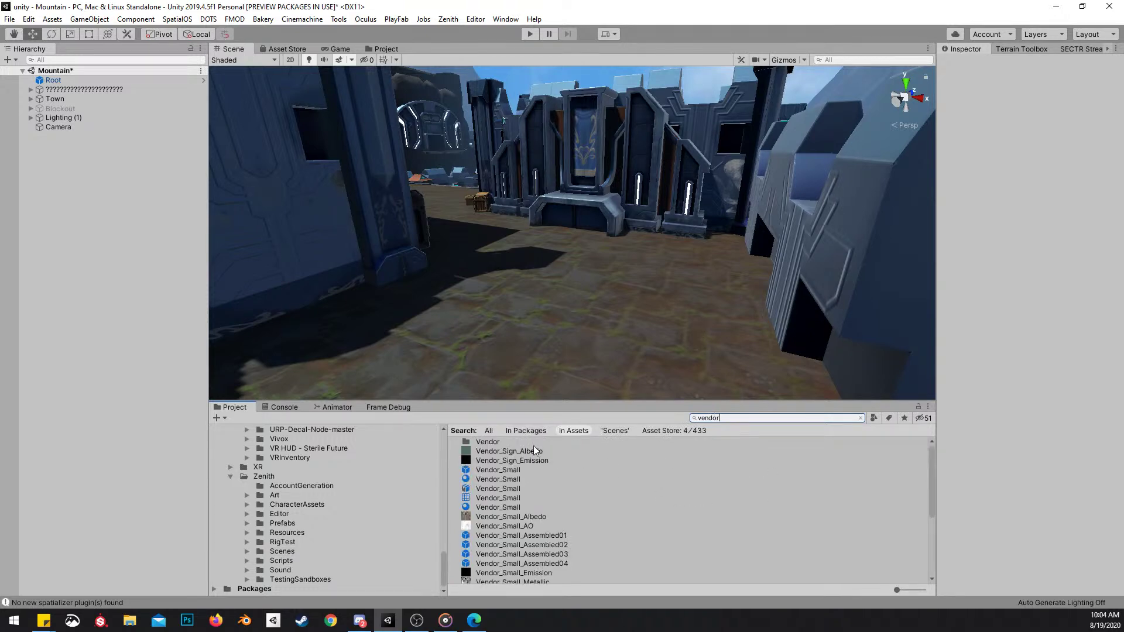
scroll(547, 502, "down", 5)
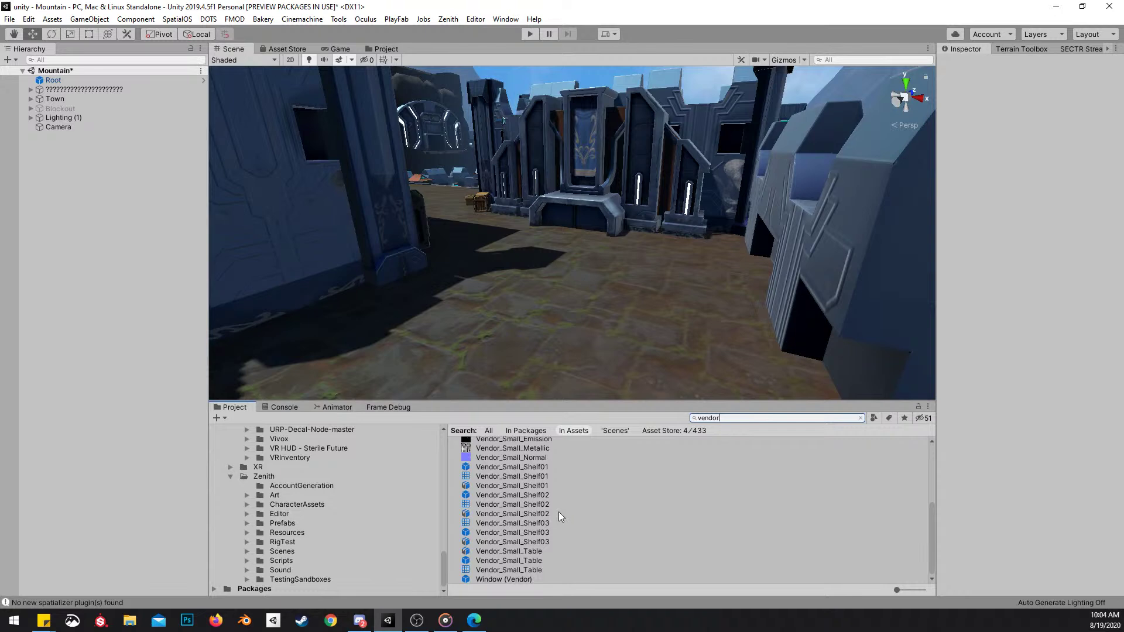
left_click(521, 494)
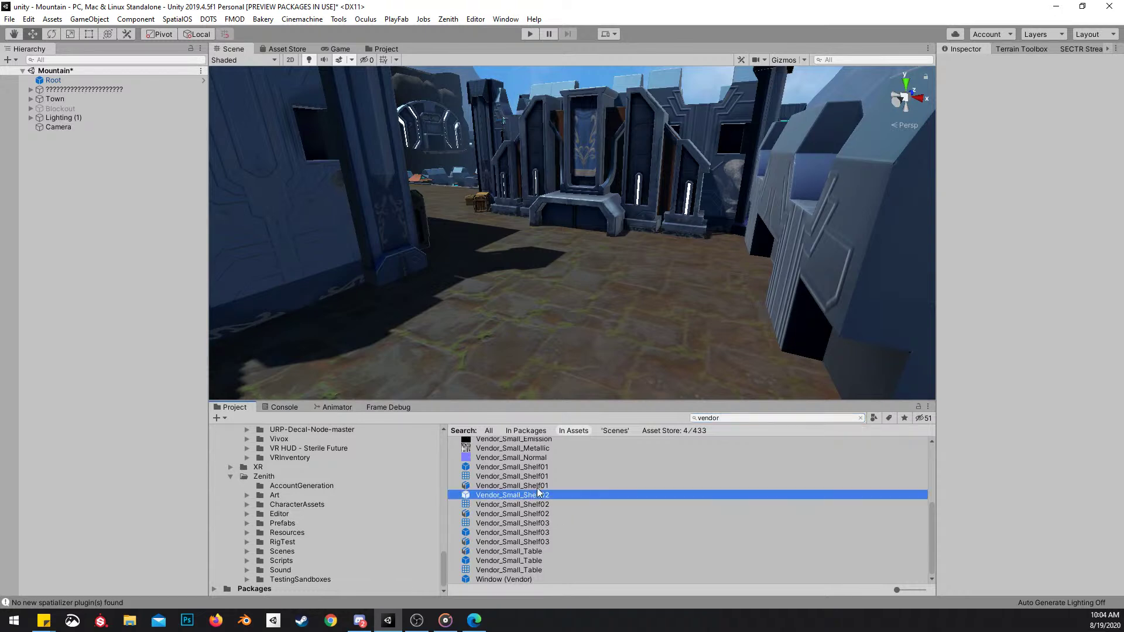
scroll(550, 538, "up", 5)
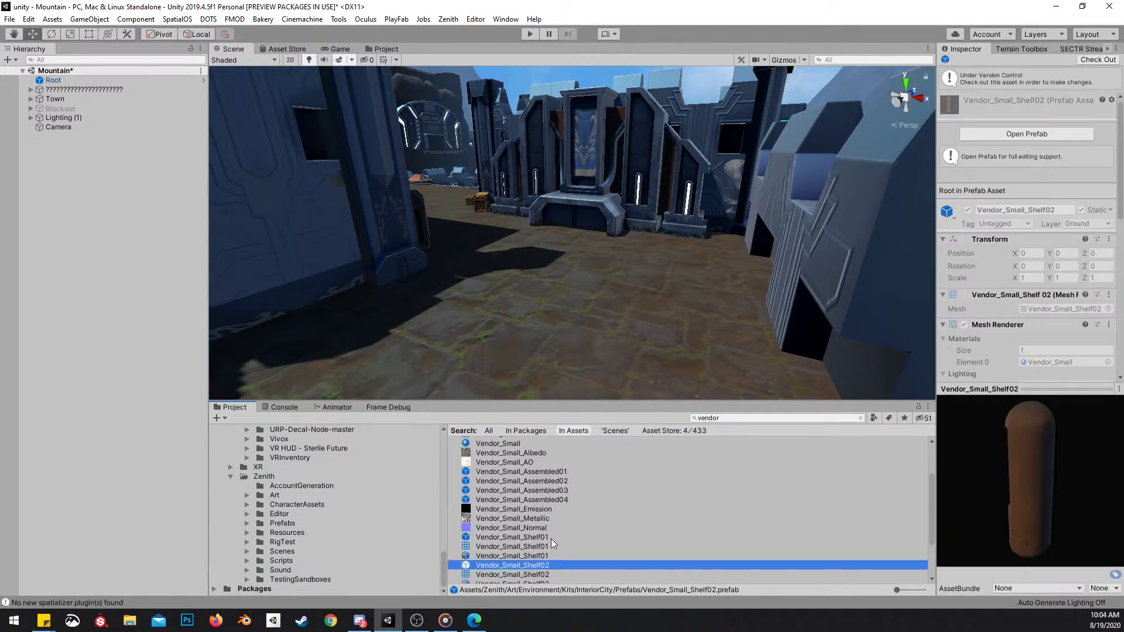
Clear the asset search and show the InteriorCity Prefabs folder as large thumbnails, down to the vendor prefabs
left_click(860, 418)
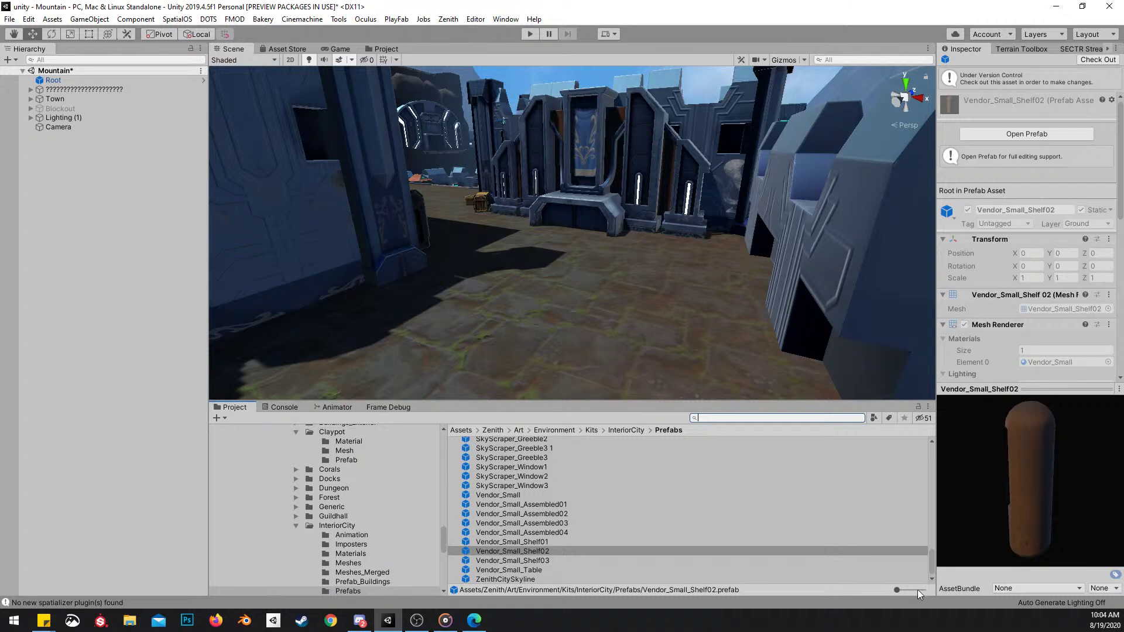
left_click_drag(912, 590, 927, 590)
scroll(808, 526, "down", 10)
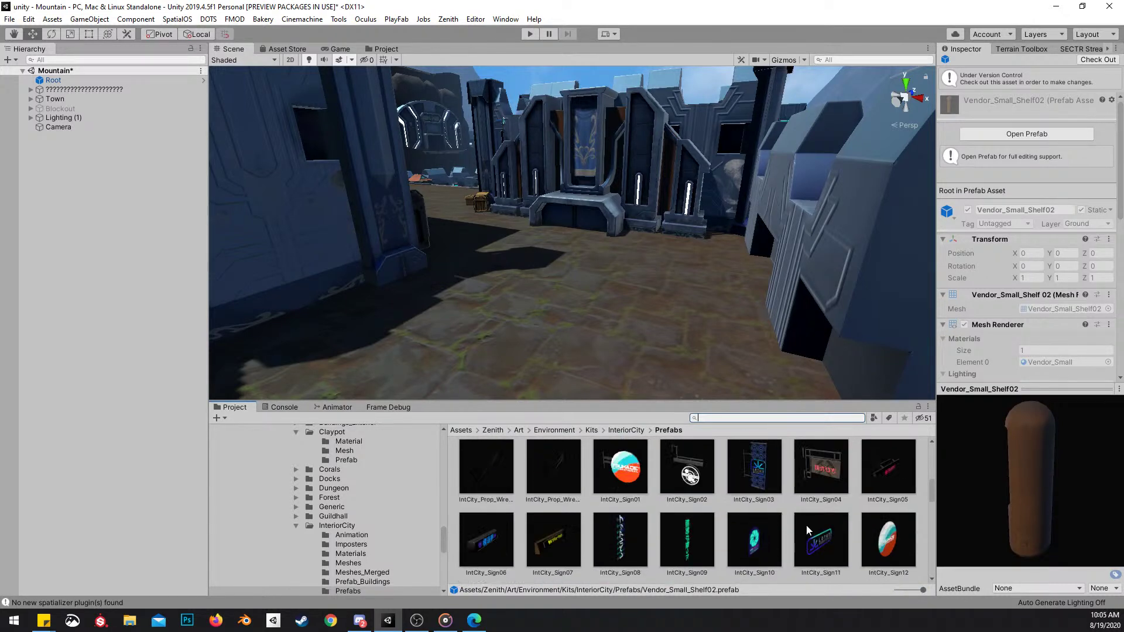
scroll(841, 543, "down", 10)
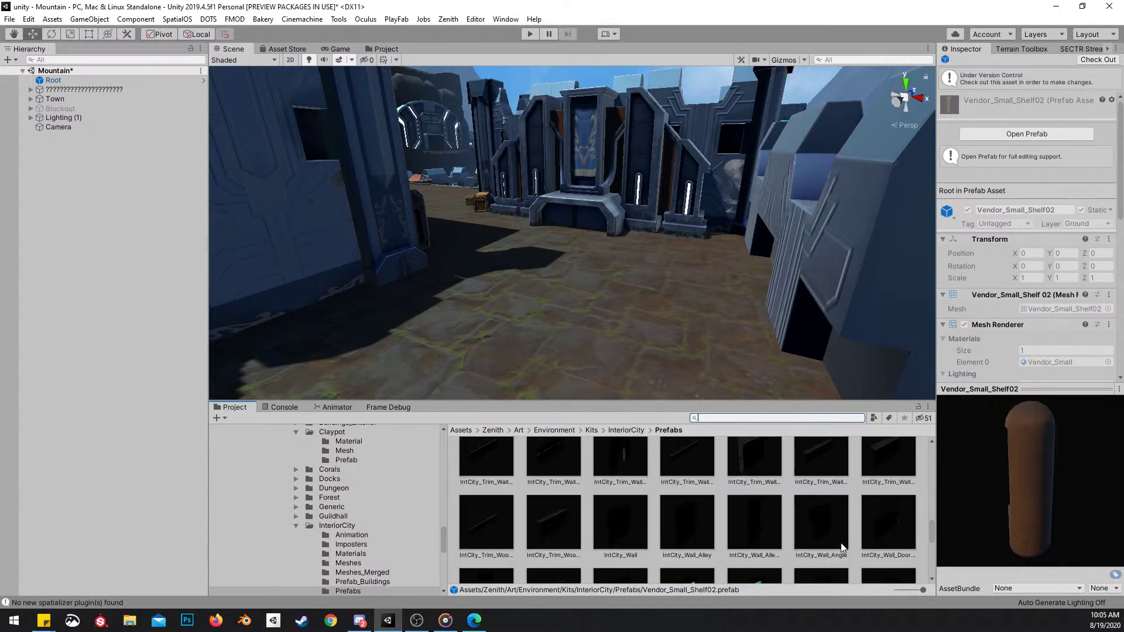
scroll(841, 543, "down", 3)
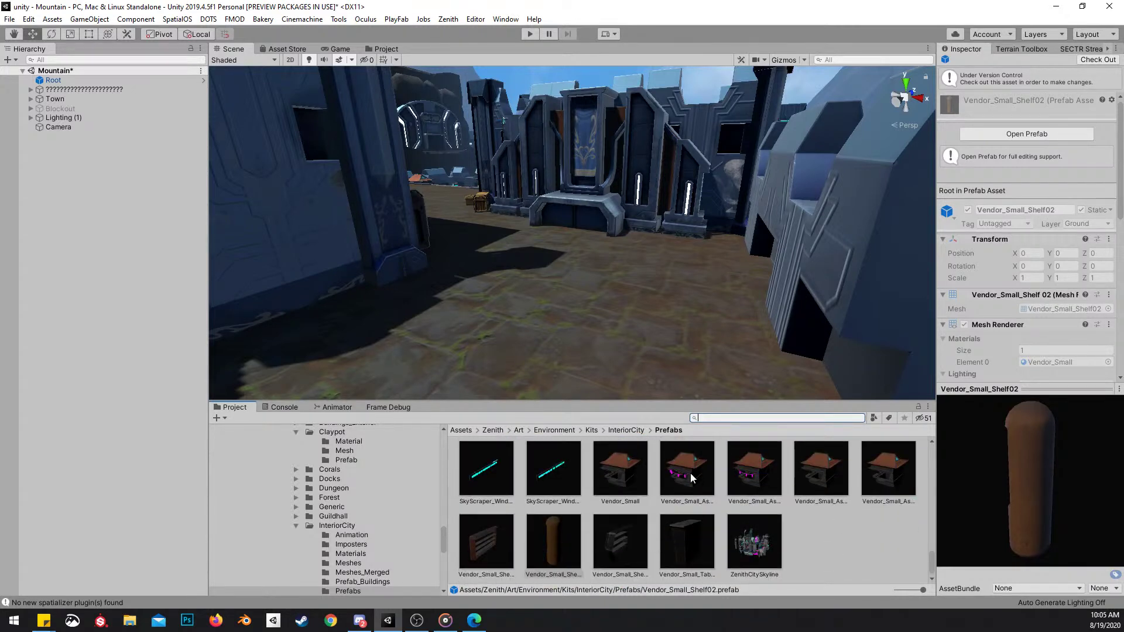
Preview the Vendor_Small, Vendor_Small_Assembled03 and Vendor_Small_Assembled04 prefabs, rotating the models to compare them
left_click(621, 477)
left_click_drag(996, 506, 1079, 485)
left_click(820, 481)
left_click(888, 477)
left_click_drag(989, 486, 1029, 483)
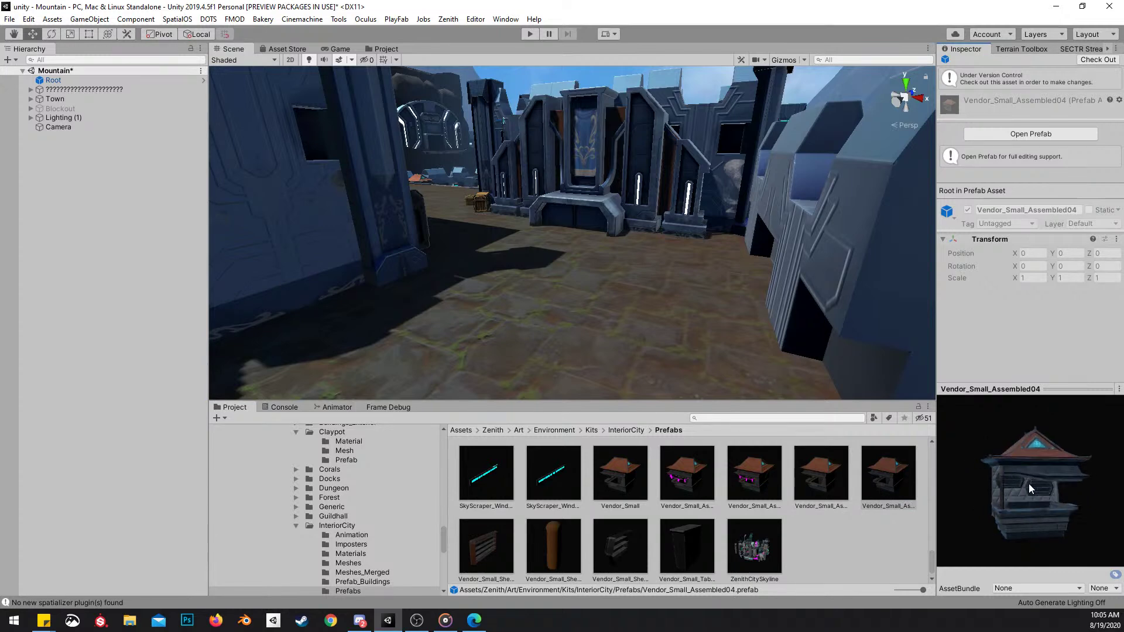
Place the Vendor_Small_Assembled04 prefab on the plaza floor near the side wall and rotate it 90° about Y
right_click_drag(639, 229, 697, 260)
left_click_drag(879, 478, 618, 225)
right_click_drag(619, 225, 631, 282)
key("e")
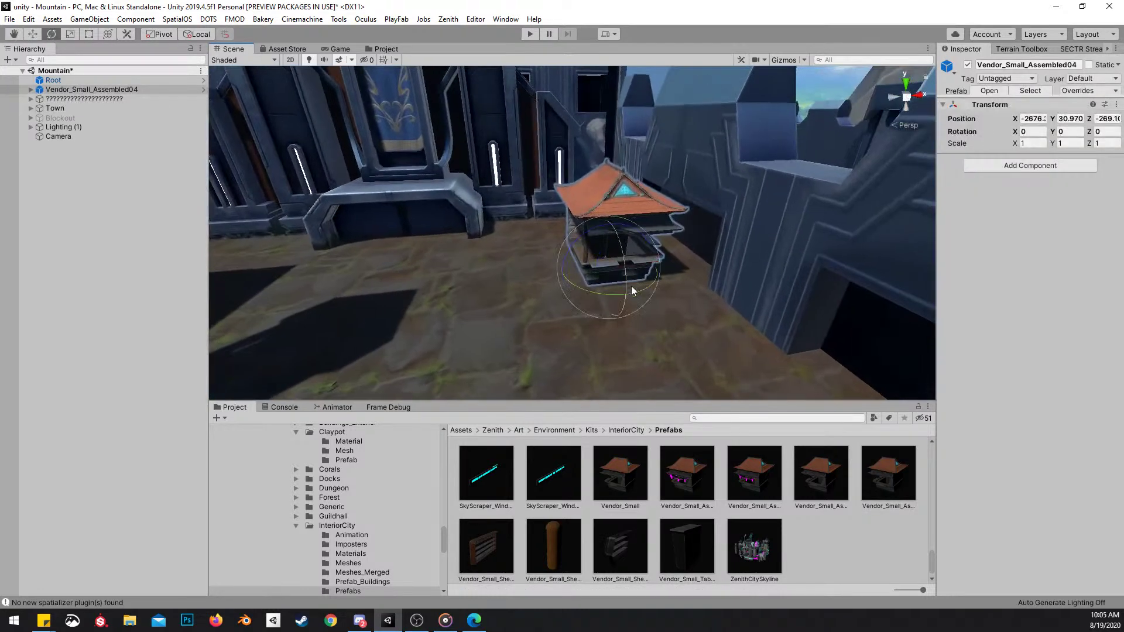
left_click_drag(631, 294, 500, 304)
Move the Vendor_Small_Assembled04 stall toward the side wall, near the plaza's far corner
right_click_drag(728, 282, 658, 258)
left_click(715, 203)
left_click(691, 267)
key("w")
left_click_drag(603, 255, 528, 240)
right_click_drag(550, 245, 726, 243)
left_click_drag(796, 266, 817, 268)
right_click_drag(697, 166, 729, 197)
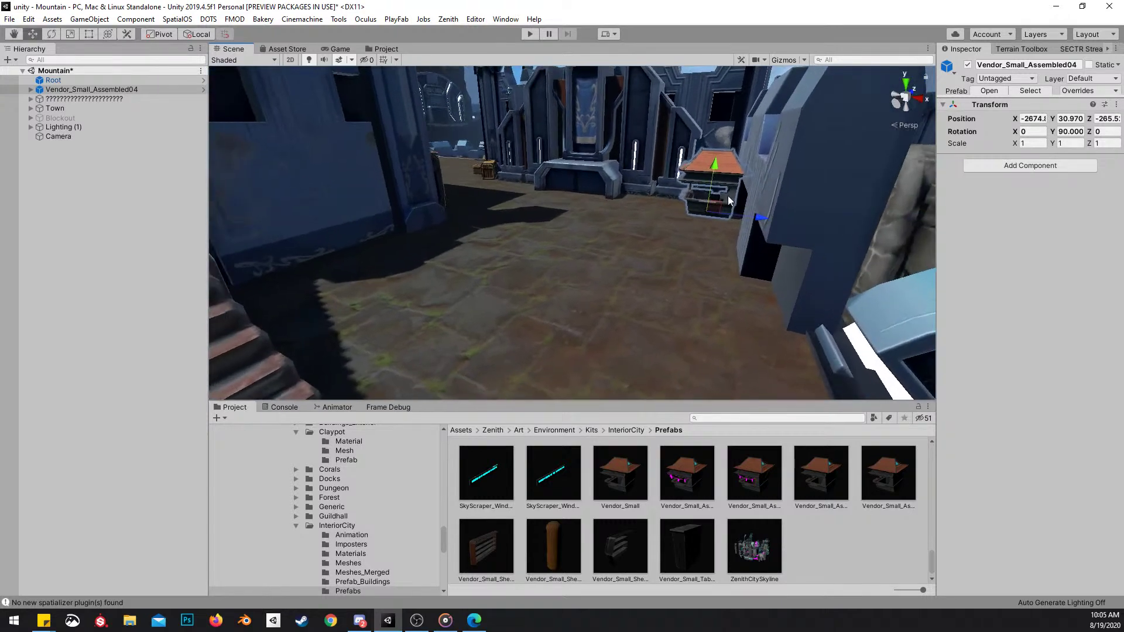
Try a duplicate of the vendor stall farther along the side wall, and delete the copy
key("ctrl+d")
left_click_drag(715, 216, 781, 254)
key("e")
right_click_drag(781, 254, 707, 248)
key("Delete")
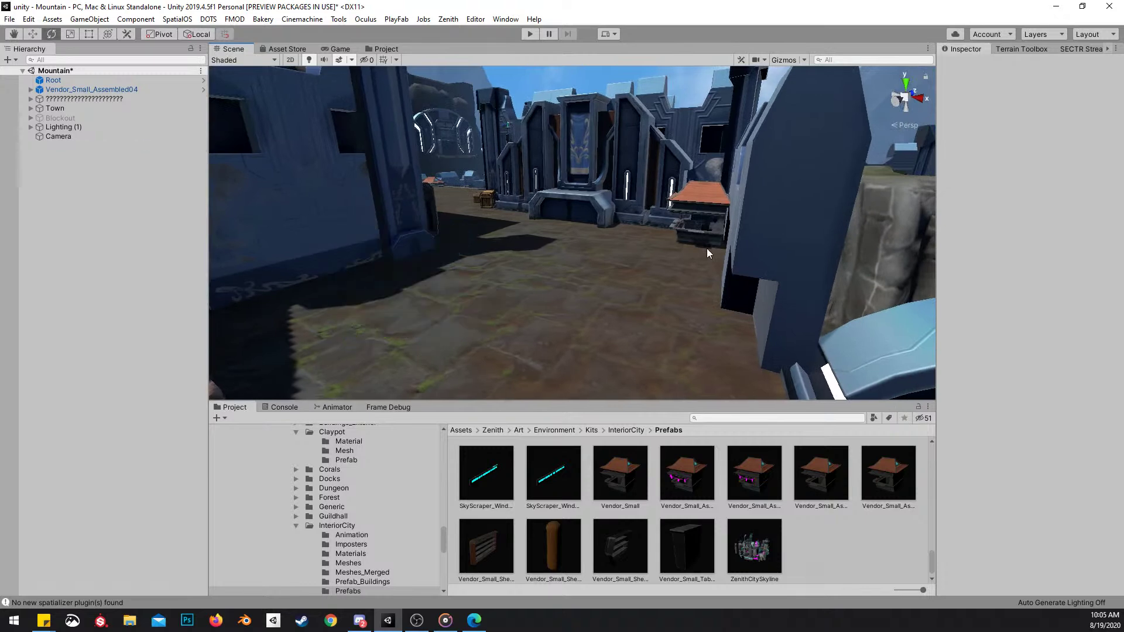
Compare the Vendor_Small_Assembled04 and Vendor_Small_Assembled03 prefabs by rotating their preview models
left_click(865, 470)
left_click_drag(1070, 483, 820, 507)
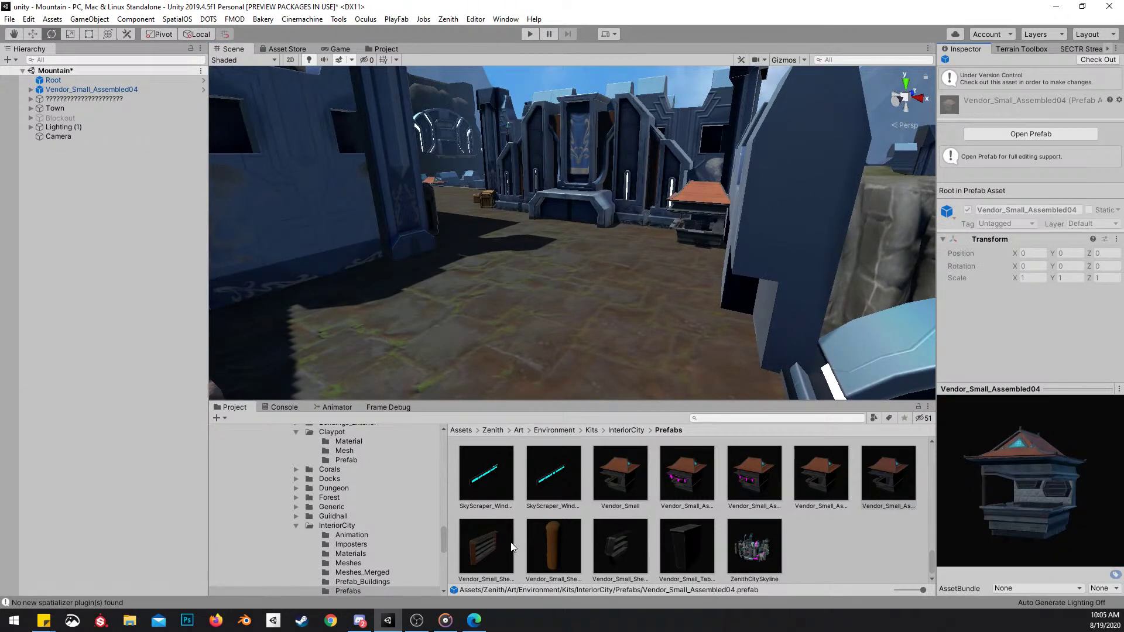
left_click(827, 484)
left_click_drag(1043, 500, 1088, 476)
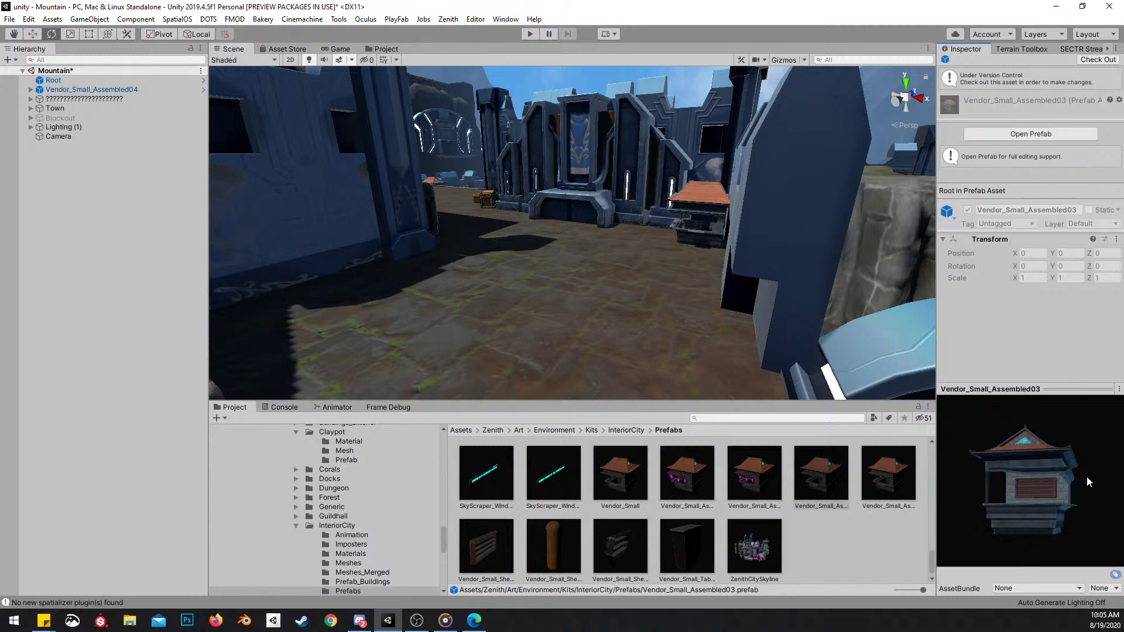
Place the Vendor_Small_Assembled03 prefab by the wall beside the stairs, rotated -90° about Y
right_click_drag(819, 363, 737, 368)
left_click_drag(825, 476, 633, 288)
right_click_drag(691, 274, 577, 266)
key("w")
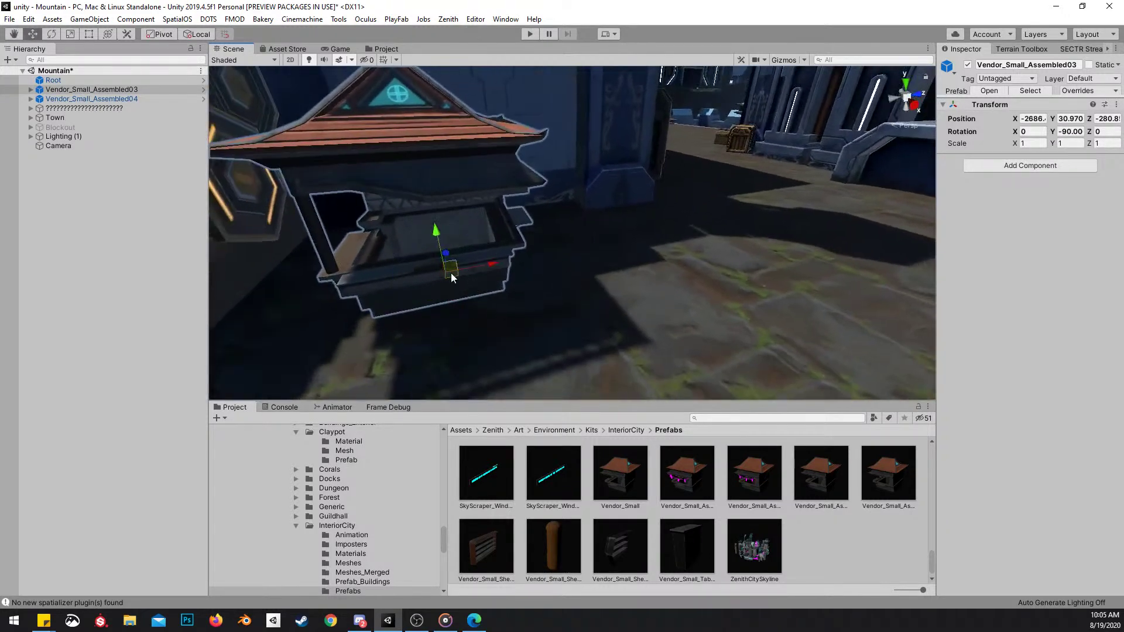
left_click_drag(451, 277, 441, 241)
right_click_drag(484, 246, 643, 89)
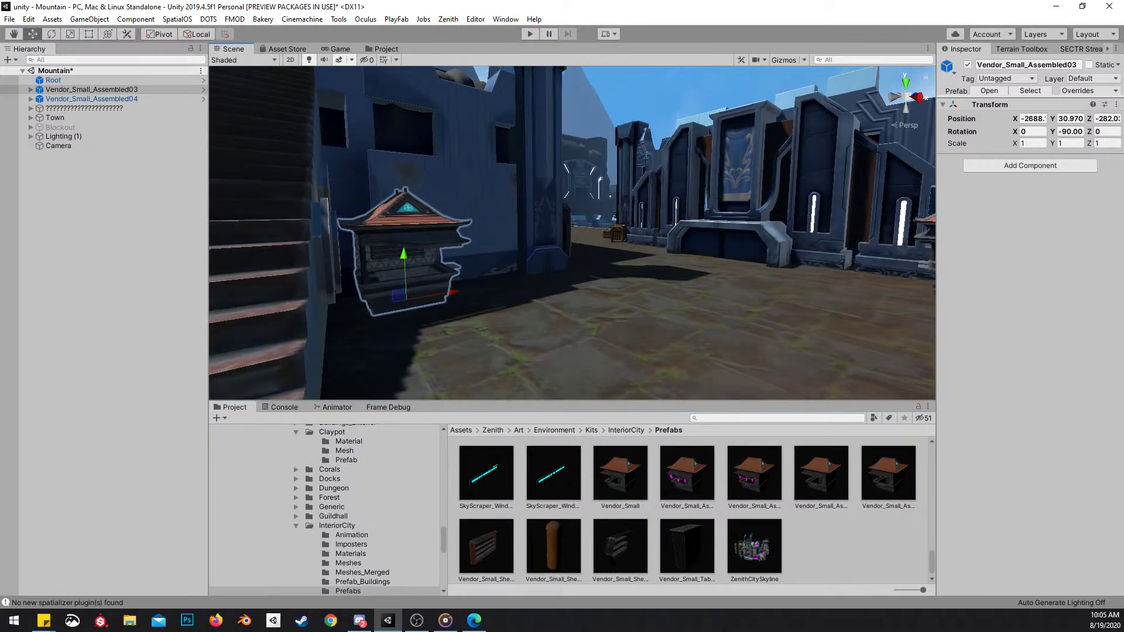
Fine-tune the placement of the vendor stalls on the plaza floor near the walls and save the scene
right_click(797, 203)
mouse_move(739, 213)
right_mouse_down()
mouse_move(728, 227)
mouse_move(736, 197)
right_mouse_up()
left_click(748, 97)
right_click_drag(739, 112, 539, 233)
left_click(573, 241)
left_click_drag(575, 229, 566, 246)
right_click_drag(566, 246, 539, 290)
left_click_drag(544, 305, 544, 296)
right_click_drag(667, 266, 611, 234)
left_click_drag(570, 256, 574, 258)
right_click_drag(574, 258, 770, 280)
left_click_drag(643, 234, 612, 276)
right_click_drag(611, 276, 695, 148)
scroll(762, 143, "up", 3)
left_click(694, 153)
left_click_drag(652, 227, 701, 238)
right_click_drag(701, 238, 745, 209)
left_click_drag(745, 253, 726, 258)
right_click_drag(726, 258, 602, 198)
left_click(720, 160)
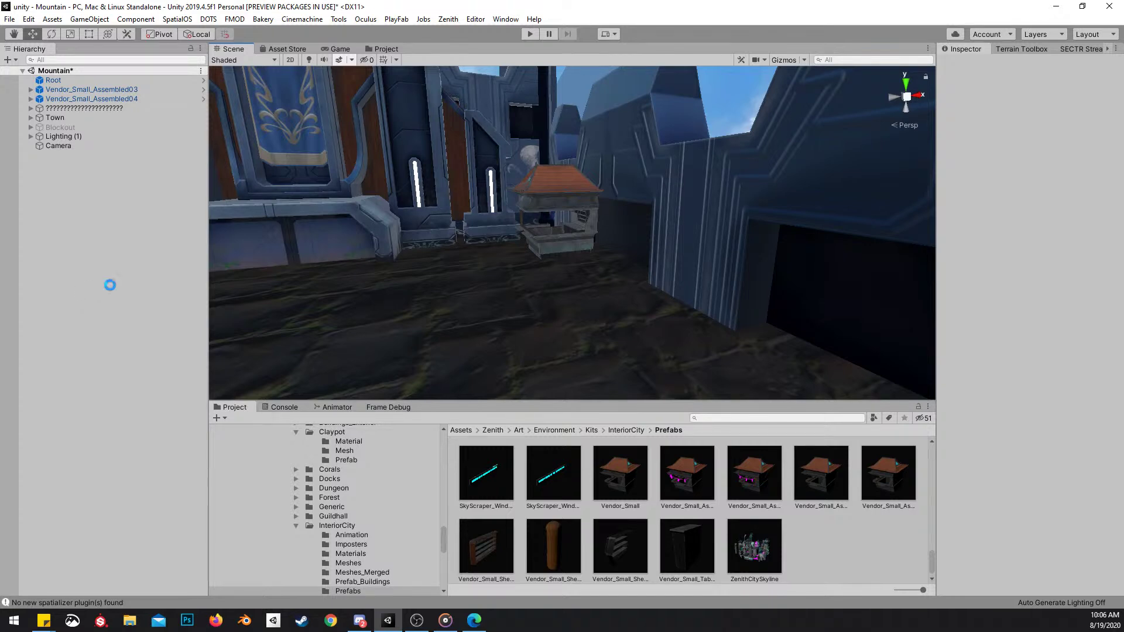
Group both placed vendor stalls under a new empty object named VendorSmall
right_click(94, 259)
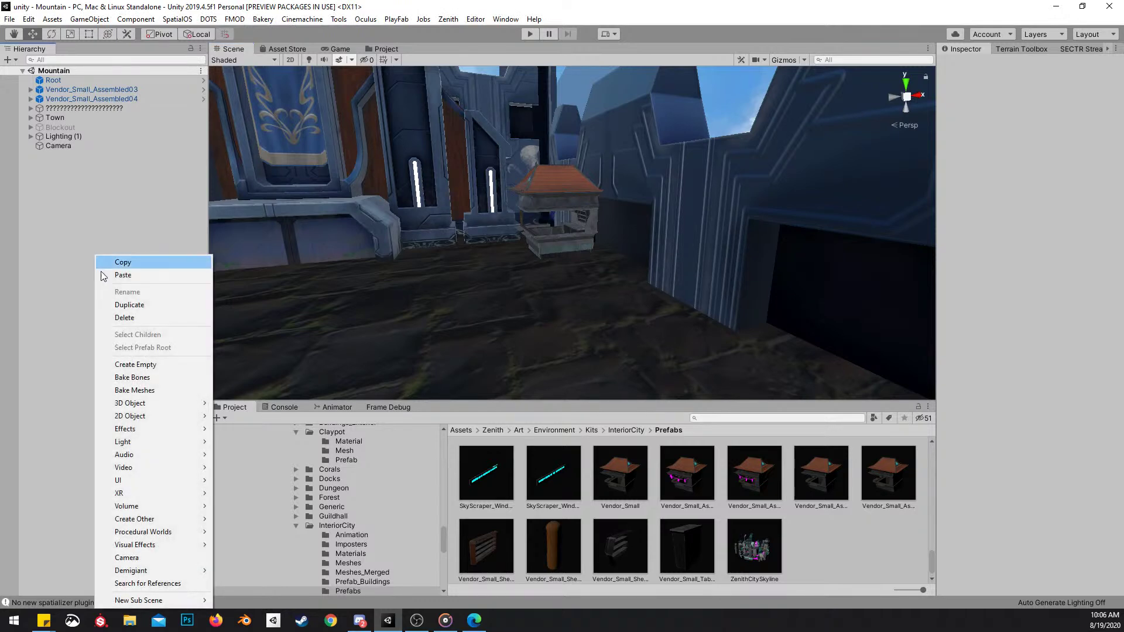
left_click(132, 365)
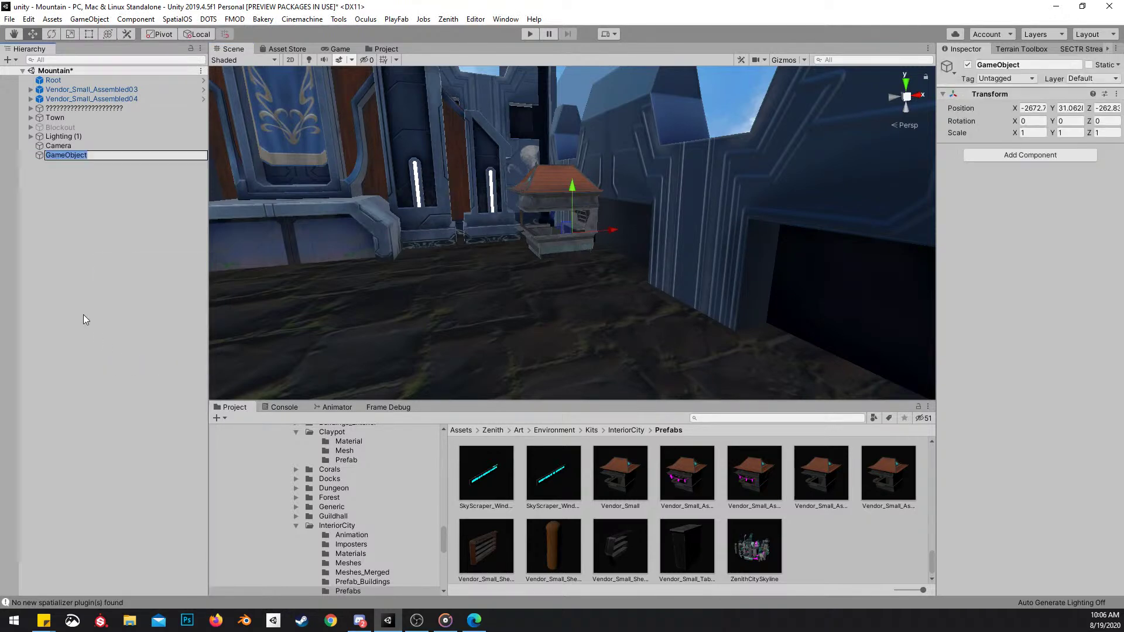
type("VendorSmall")
key("Return")
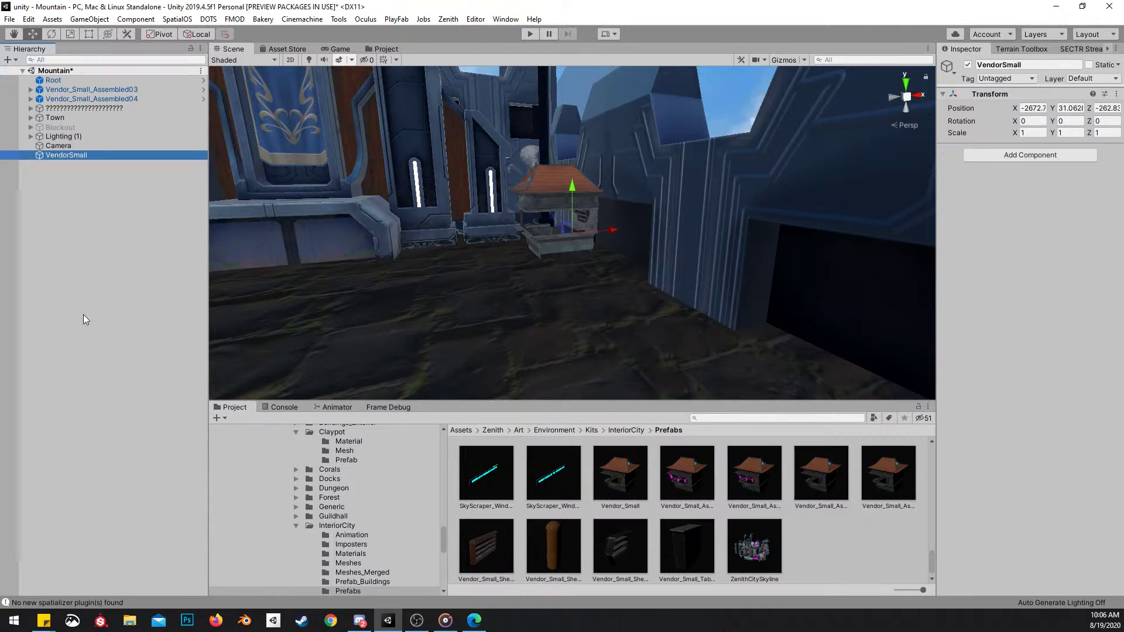
left_click(89, 90)
left_click(93, 100, "ctrl")
left_click_drag(108, 94, 76, 155)
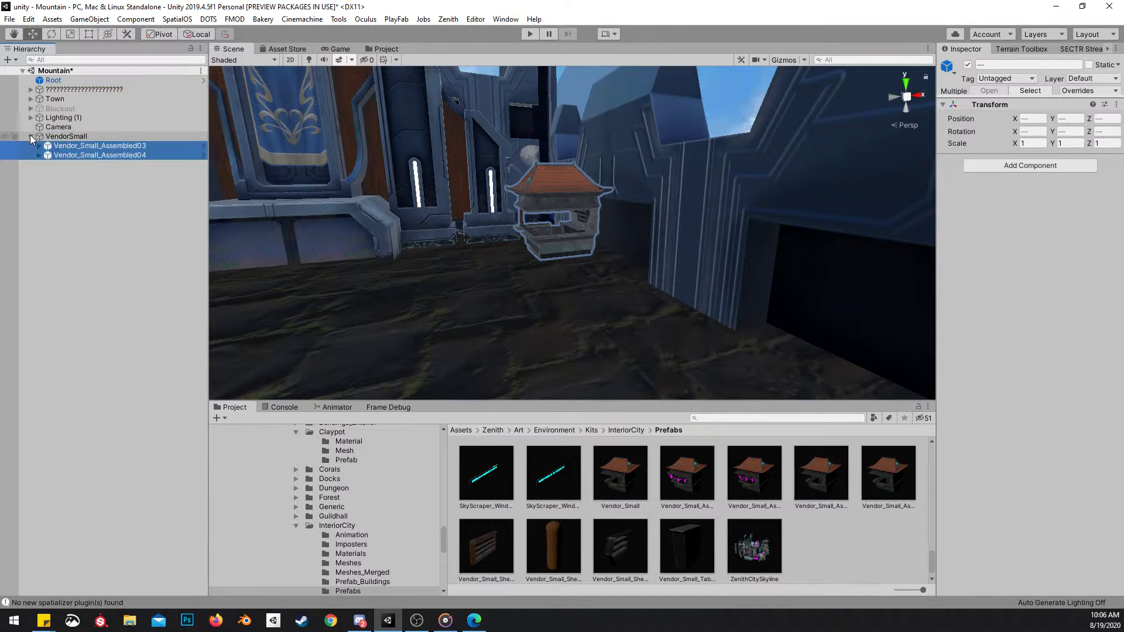
left_click(30, 136)
Create an empty object named Props and nest the VendorSmall group inside it
left_click(50, 138)
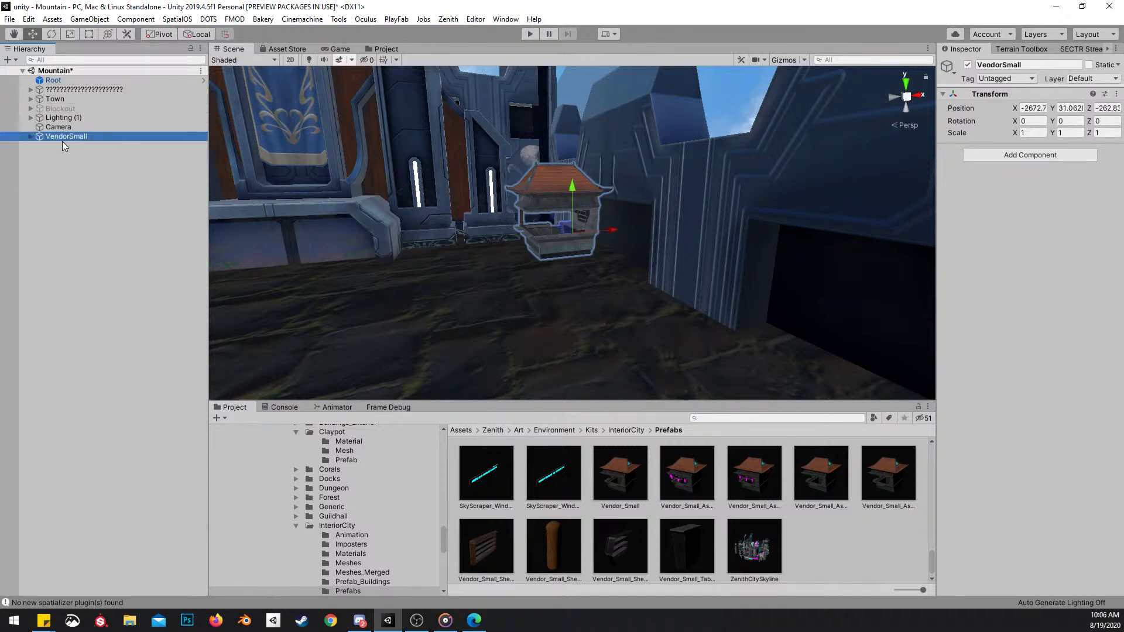
right_click(59, 157)
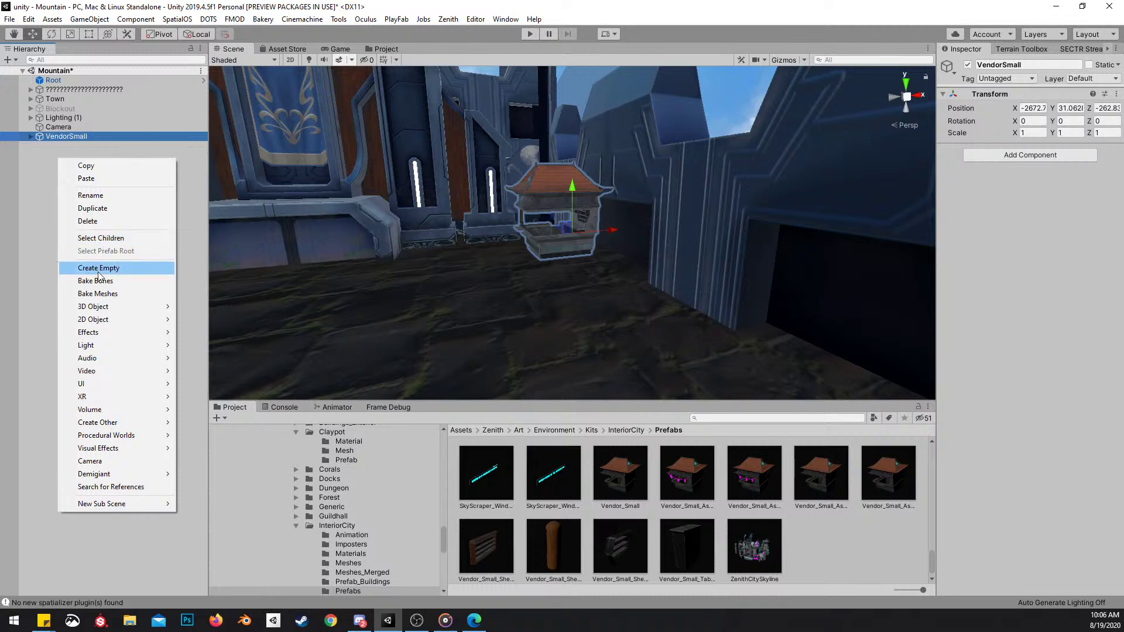
left_click(88, 269)
type("Props")
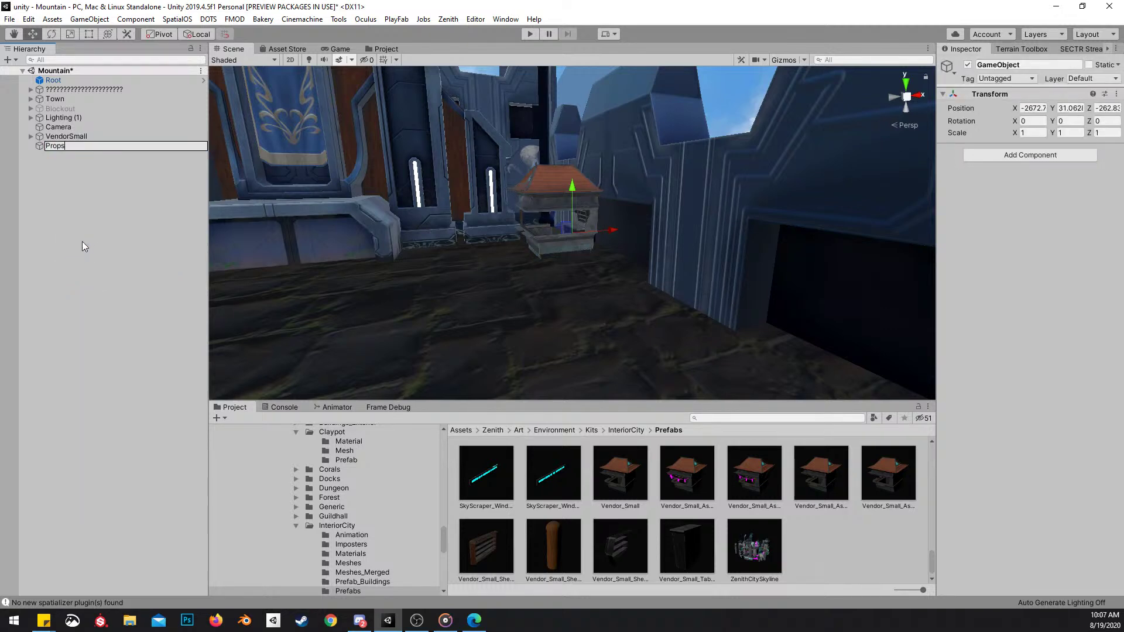
key("Return")
left_click_drag(63, 138, 58, 146)
Hide and show the Props group as a check, enable the scene lighting, and save the scene
right_click_drag(707, 152, 659, 155)
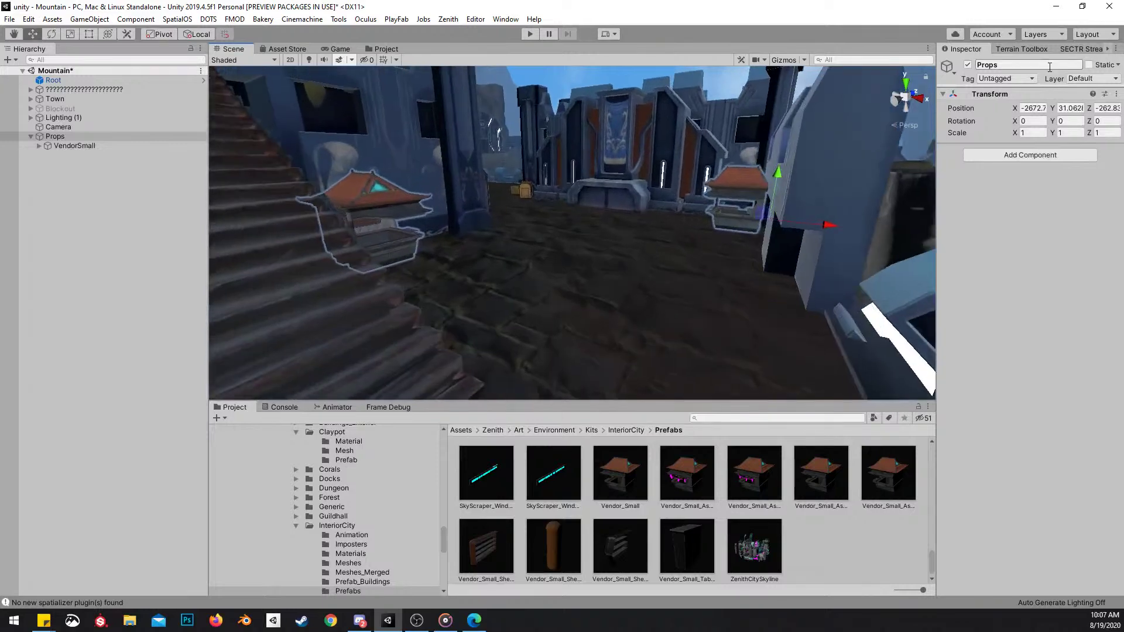
left_click(967, 64)
left_click(968, 65)
right_click_drag(823, 119, 631, 106)
left_click(631, 105)
right_click_drag(619, 200, 684, 215)
left_click(311, 61)
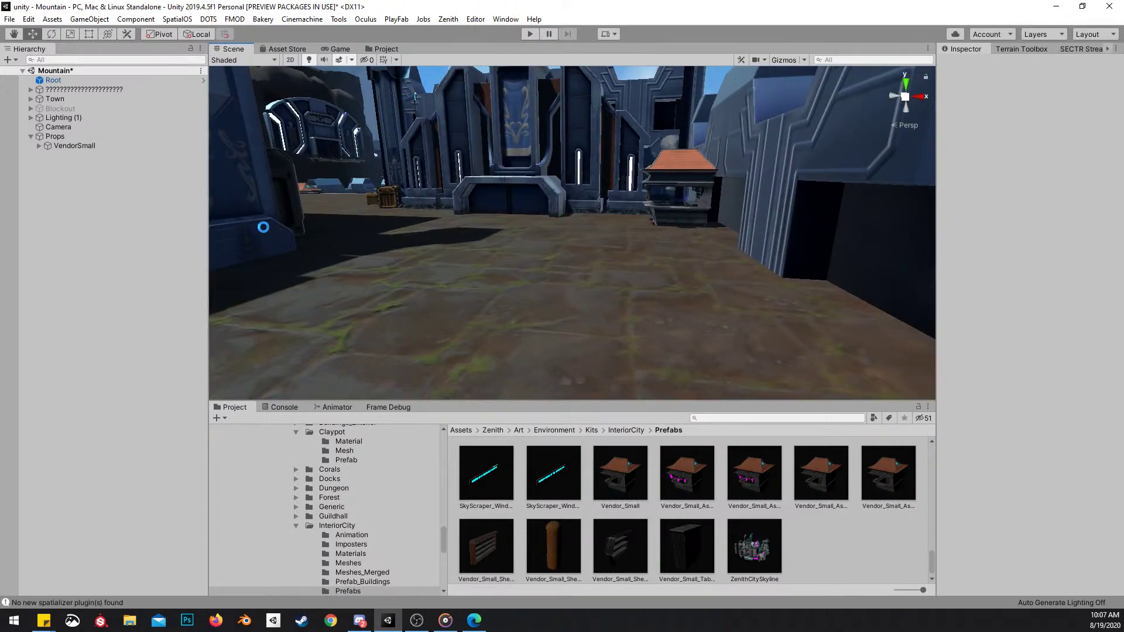
Inspect the vendor stall by the side wall up close and review the plaza in the Game view
right_click_drag(582, 239, 713, 224)
key("w")
scroll(679, 228, "up", 3)
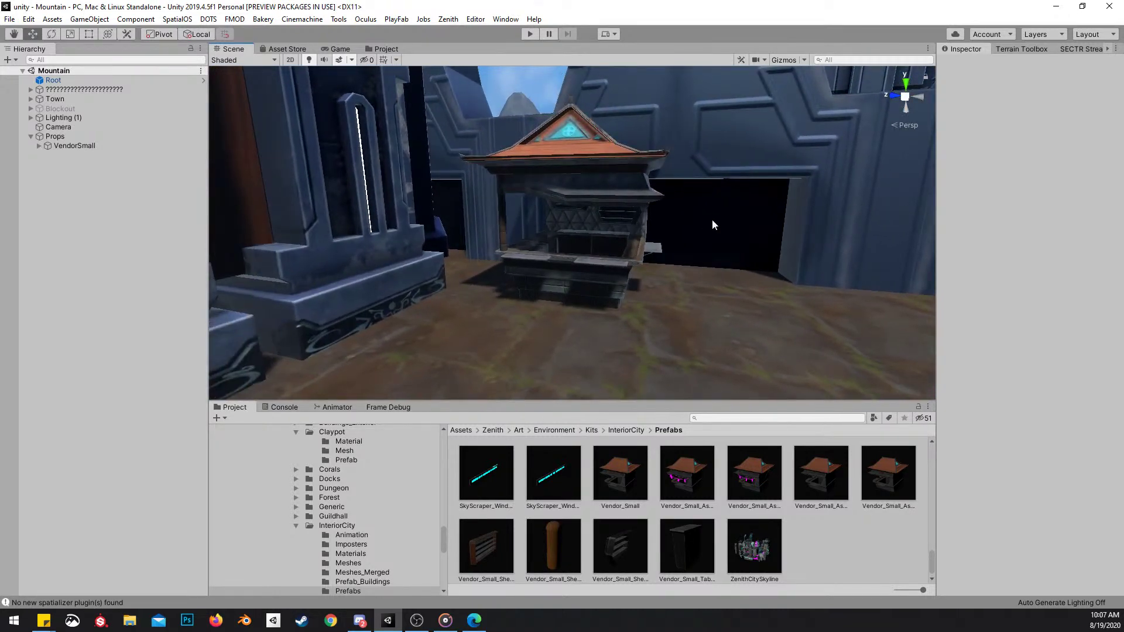
right_click_drag(638, 209, 532, 188)
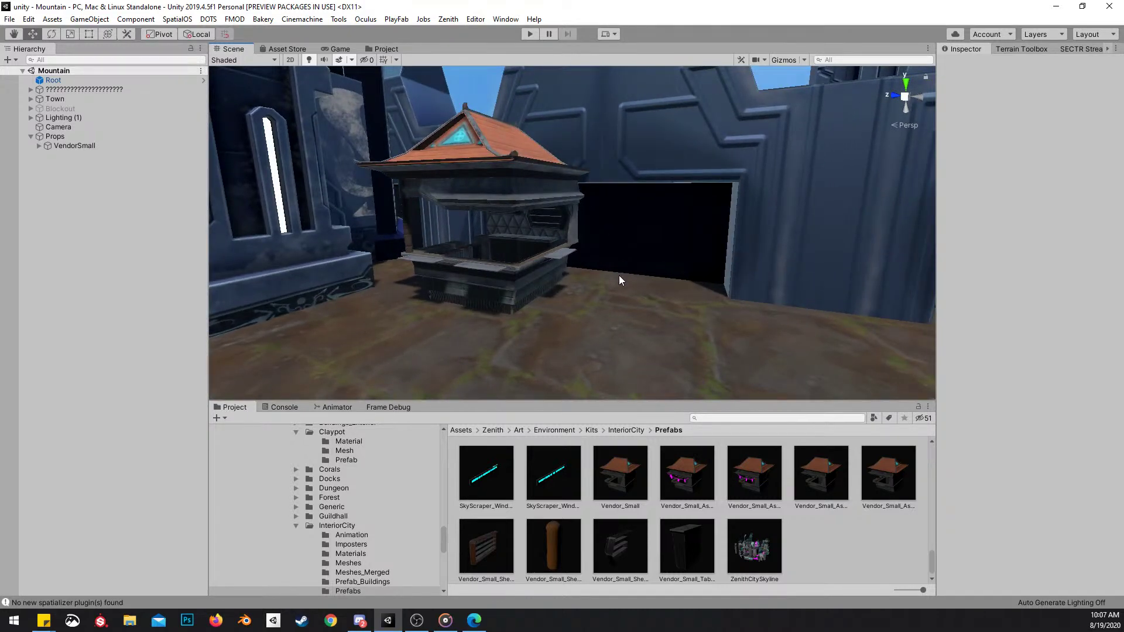
key("d")
right_click_drag(619, 276, 600, 117)
left_click(503, 231)
left_click(599, 117)
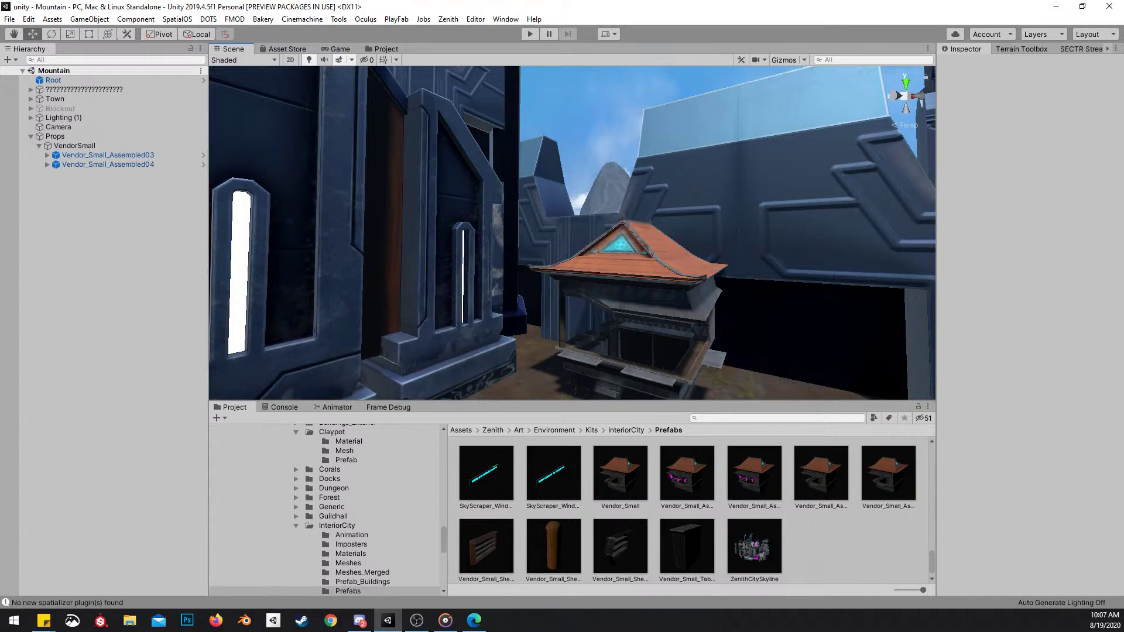
right_click_drag(490, 191, 568, 231)
left_click(340, 49)
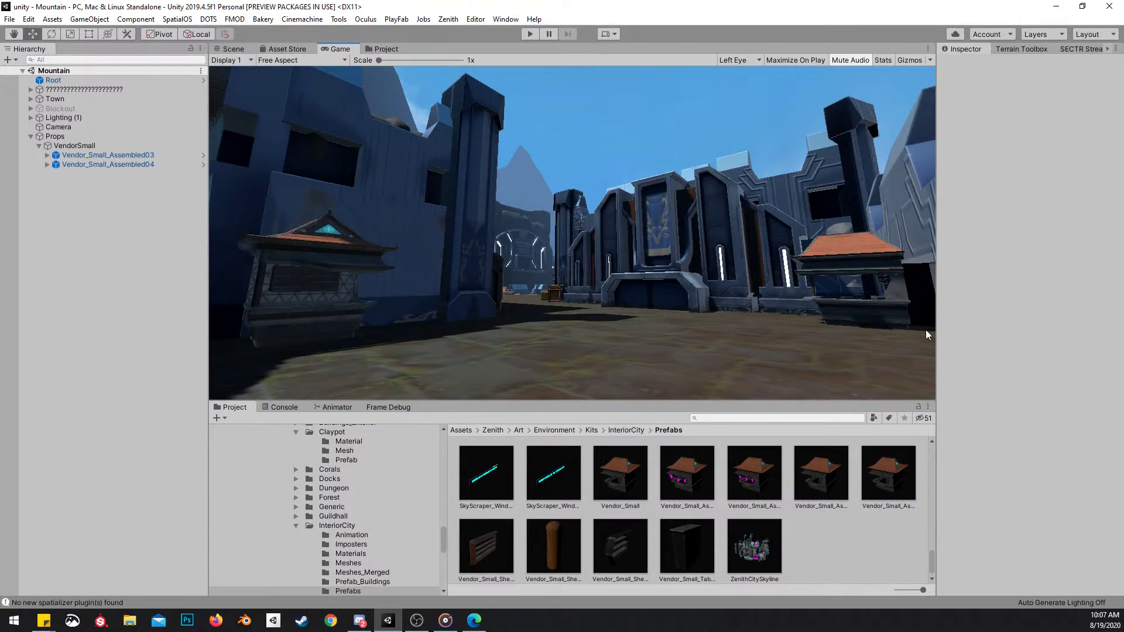
key("ctrl+1")
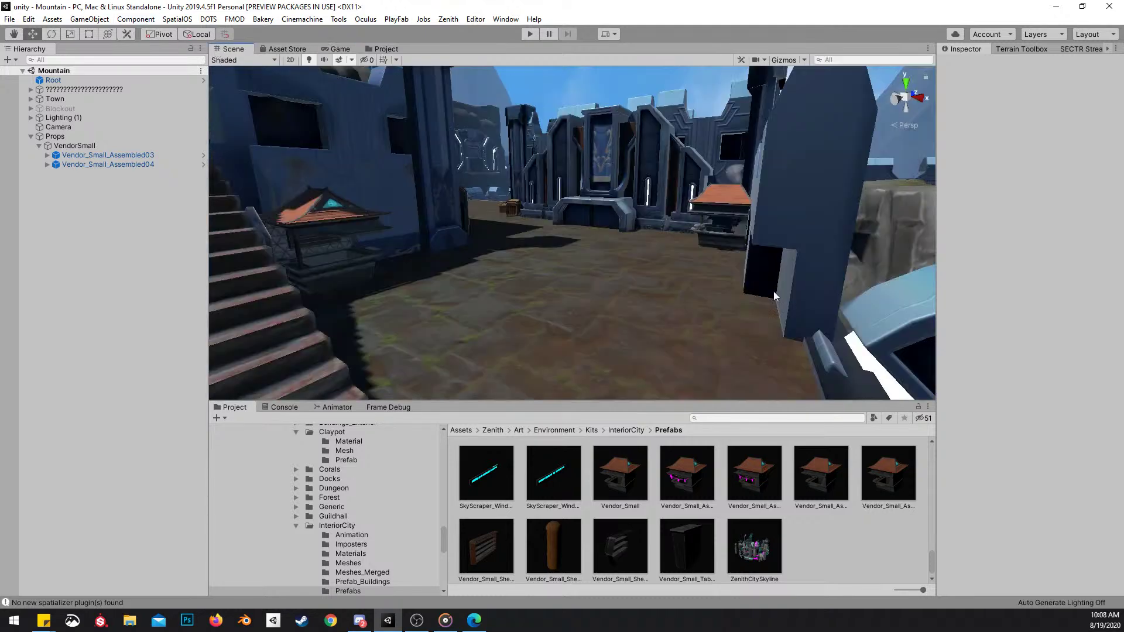
Search the project assets for "hunting" and reveal the folder containing the Hunting_Grounds_Prop_3_4_5_group prefab
left_click(730, 418)
type("hunting")
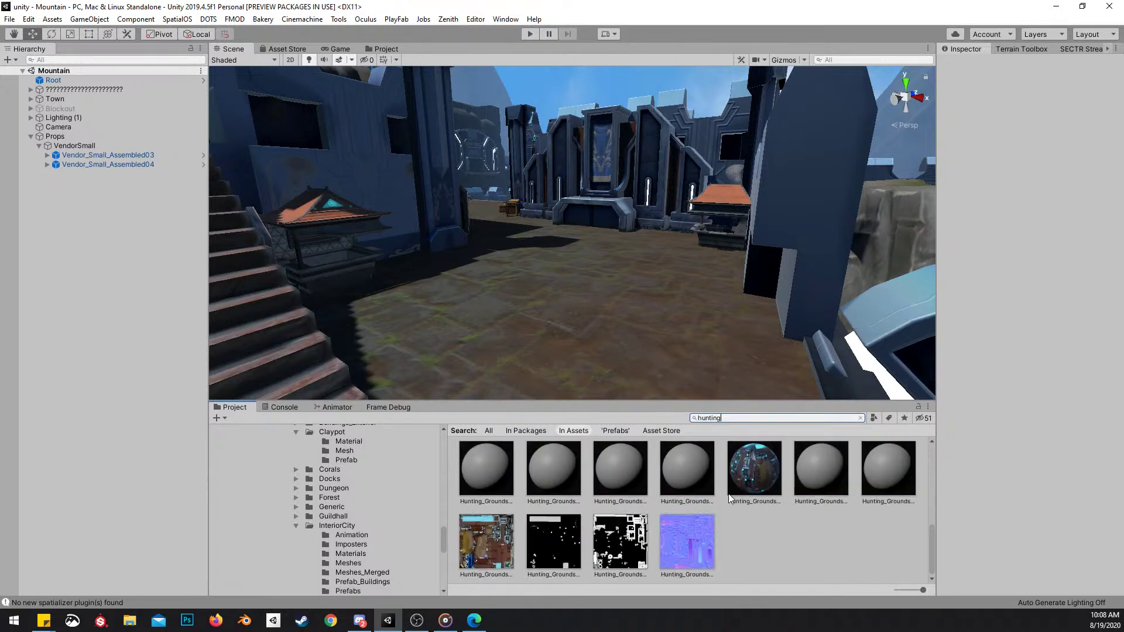
scroll(754, 511, "down", 2)
scroll(750, 515, "up", 3)
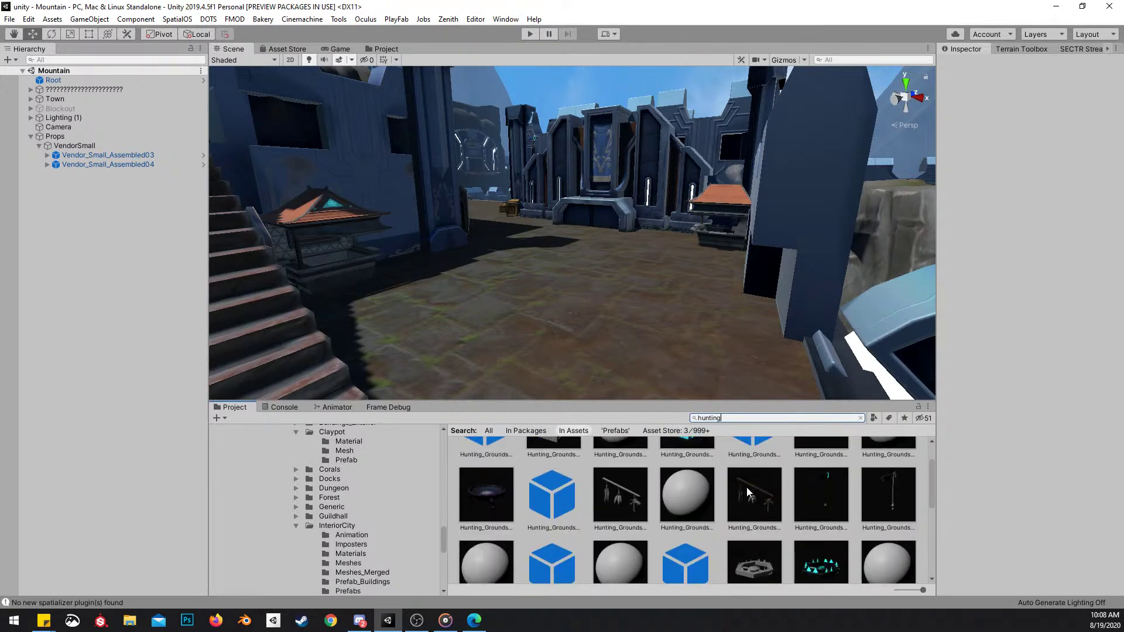
left_click(746, 488)
left_click(861, 418)
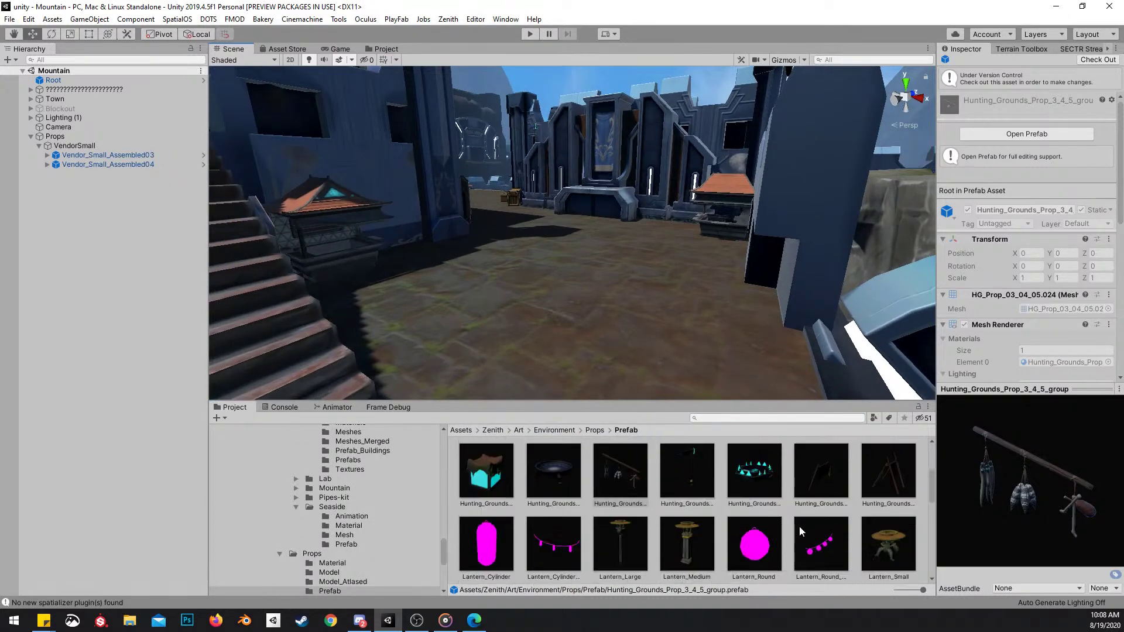
scroll(793, 531, "up", 2)
Place the Hunting_Grounds_Prop_12 rack on the plaza near the Vendor_Small_Assembled04 stall and rotate it to -105° about Y
right_click_drag(602, 340, 674, 319)
key("w")
left_click_drag(890, 525, 898, 514)
left_click(898, 512)
left_click_drag(1031, 503, 822, 282)
left_click(893, 501)
key("e")
right_click_drag(755, 288, 762, 224)
left_click(739, 167)
right_click_drag(739, 170, 747, 212)
Place the Hunting_Grounds_Prop_11 hide-stretching frame on the plaza floor near the side wall
left_click_drag(806, 490, 866, 332)
left_click(707, 152)
right_click_drag(738, 217, 599, 236)
key("w")
key("s")
Enlarge the Scene view and reposition the hunting racks on the plaza floor
left_click(597, 240)
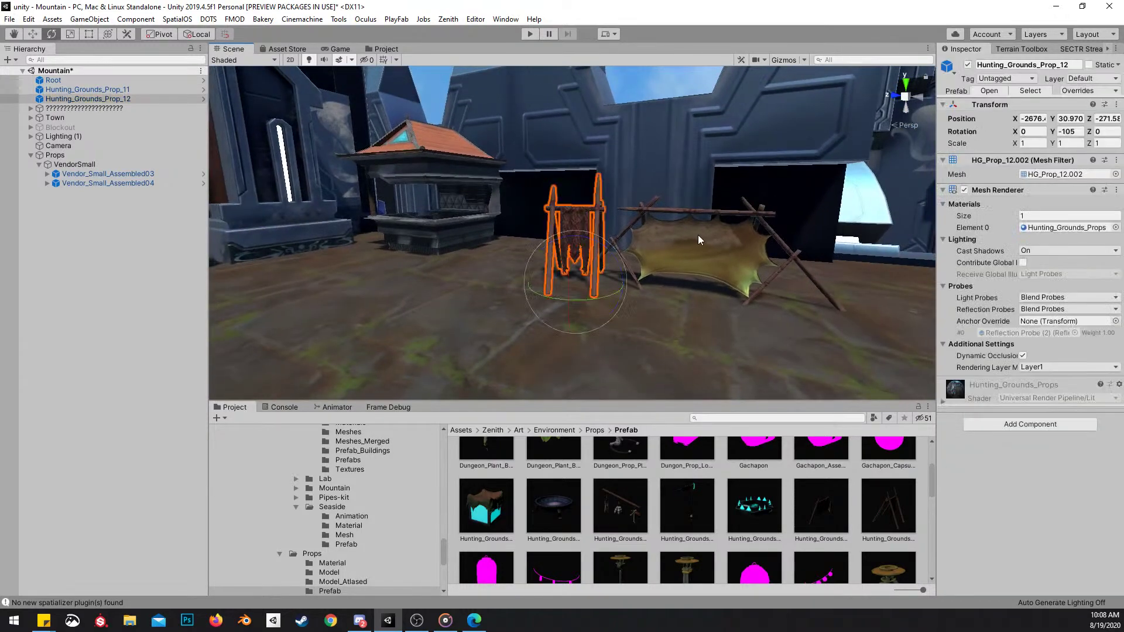
right_click_drag(764, 259, 739, 229)
key("shift+space")
key("s")
left_click(659, 349)
left_click(648, 394)
key("e")
right_click_drag(650, 395, 647, 460)
key("w")
left_click_drag(661, 408, 593, 343)
left_click(796, 420)
left_click_drag(786, 452, 707, 352)
Move the narrow Hunting_Grounds_Prop_12 rack to the back wall, between the stone bench and the vendor stall
left_click(605, 337)
left_click_drag(605, 337, 776, 343)
key("e")
right_click_drag(777, 343, 574, 272)
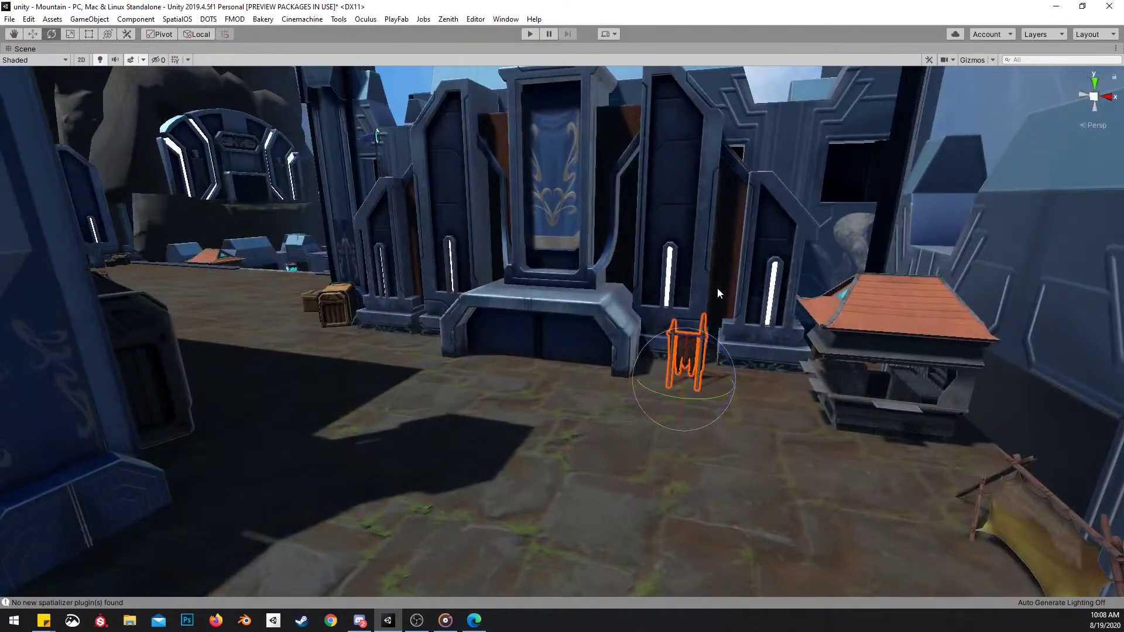
right_click_drag(717, 288, 587, 402)
key("w")
left_click_drag(575, 402, 521, 374)
right_click_drag(522, 375, 760, 349)
Move the Hunting_Grounds_Prop_11 frame against the side wall beside the Vendor_Small_Assembled04 stall
key("s")
left_click(760, 349)
left_click_drag(750, 402, 672, 378)
key("f")
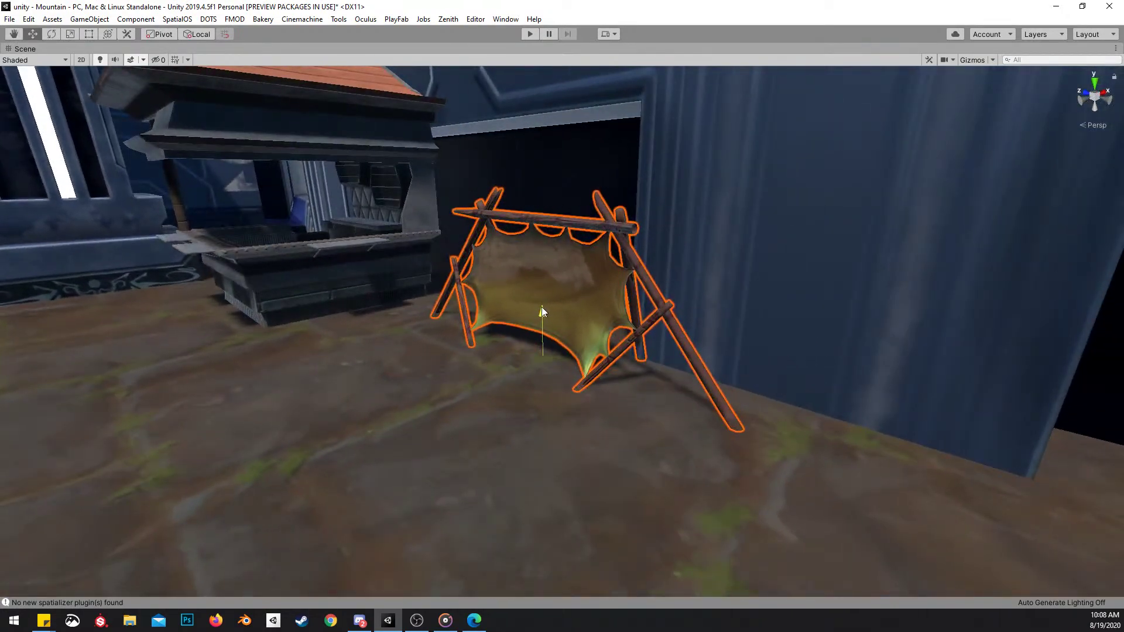
right_click_drag(568, 307, 684, 322)
left_click(530, 358)
left_click_drag(530, 358, 507, 365)
right_click_drag(657, 347, 690, 309)
left_click(689, 309)
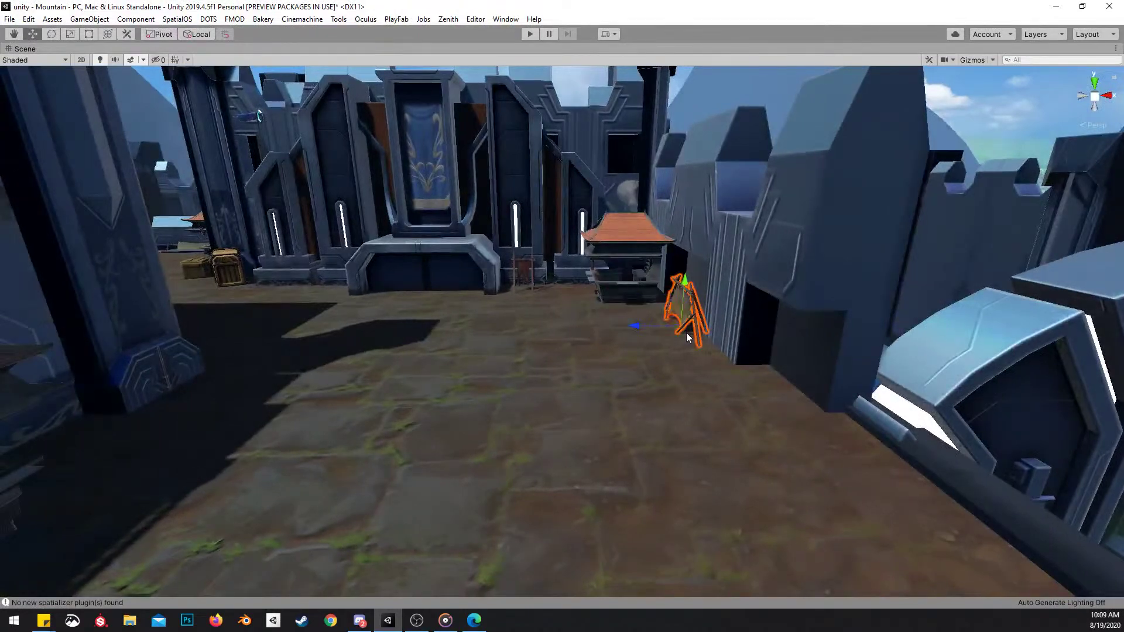
Duplicate the Hunting_Grounds_Prop_11 frame, turn the copy, and place it beside the Vendor_Small_Assembled03 stall across the plaza
key("ctrl+d")
left_click_drag(682, 329, 310, 459)
right_click_drag(466, 424, 440, 432)
key("e")
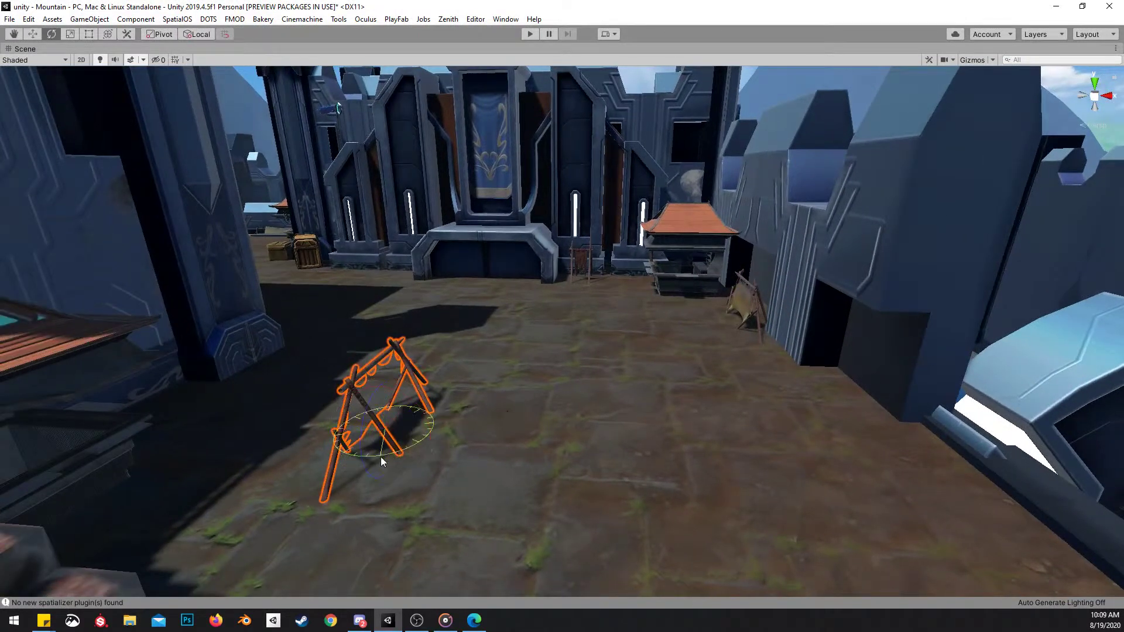
left_click_drag(381, 457, 737, 402)
right_click_drag(718, 413, 554, 421)
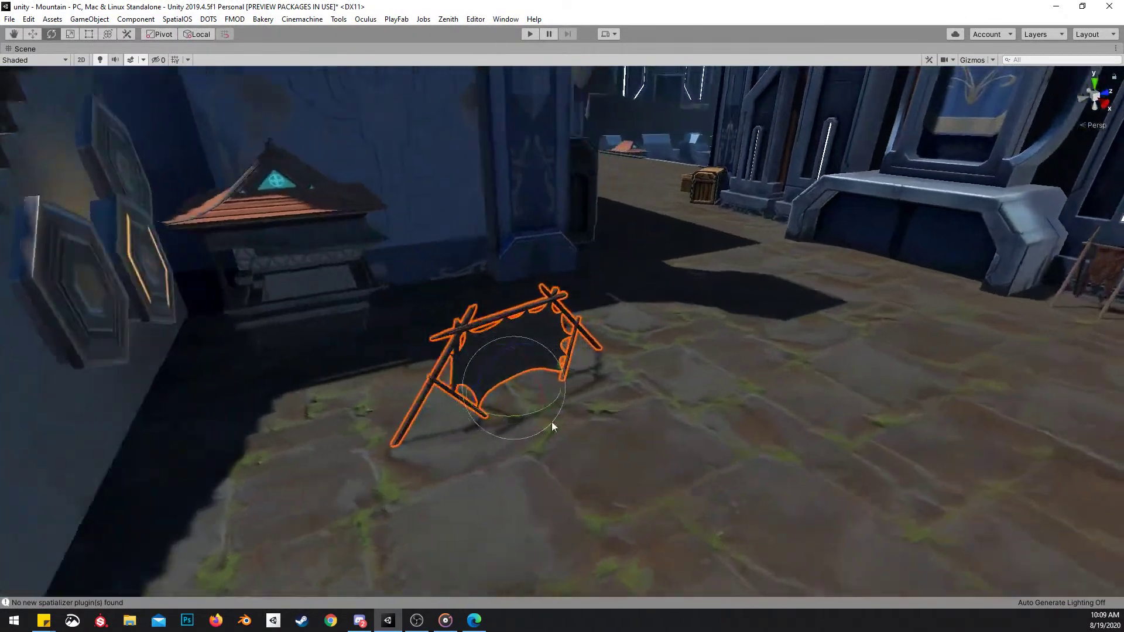
left_click_drag(491, 412, 449, 310)
key("w")
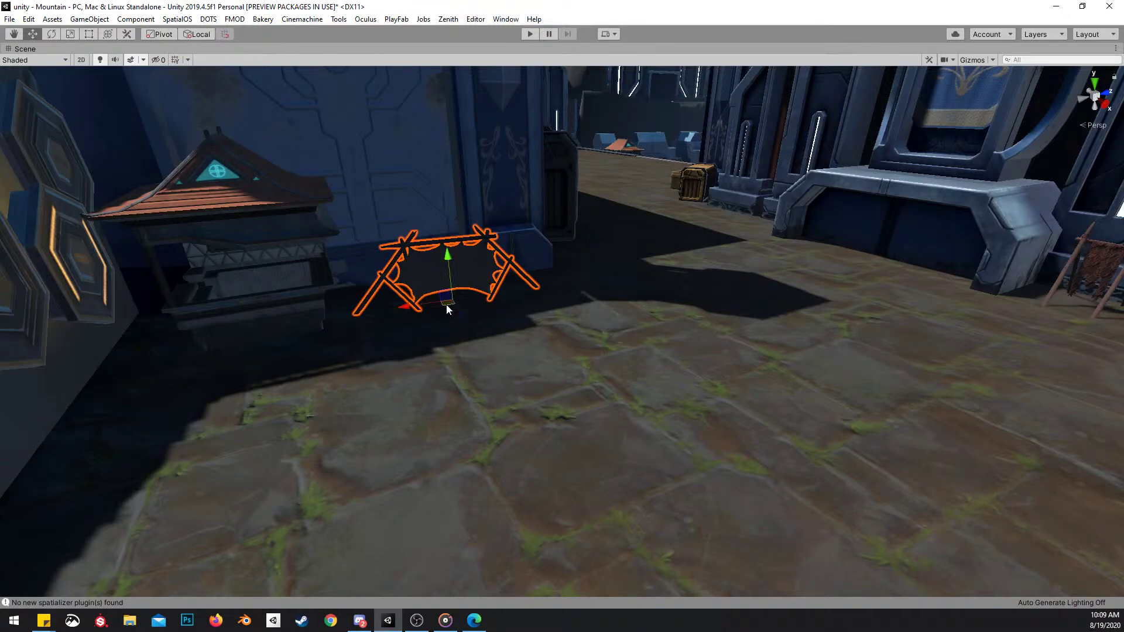
Adjust the duplicated frame's height against the floor, with the scene lighting temporarily switched off
right_click_drag(504, 342, 593, 234)
key("w")
scroll(542, 322, "up", 2)
scroll(586, 254, "down", 1)
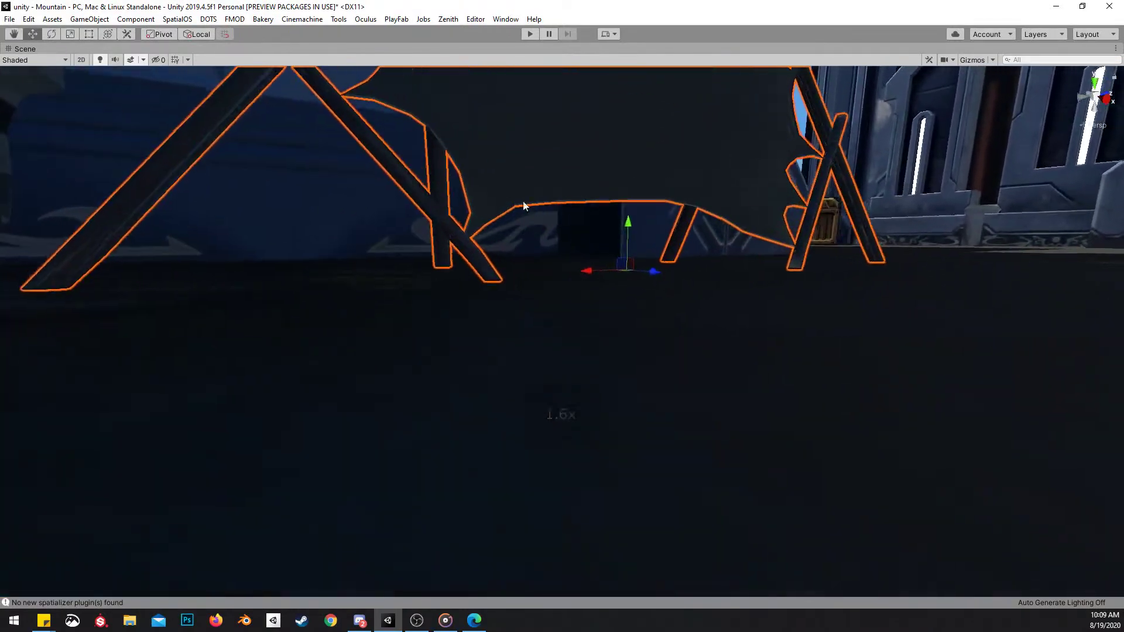
left_click(101, 58)
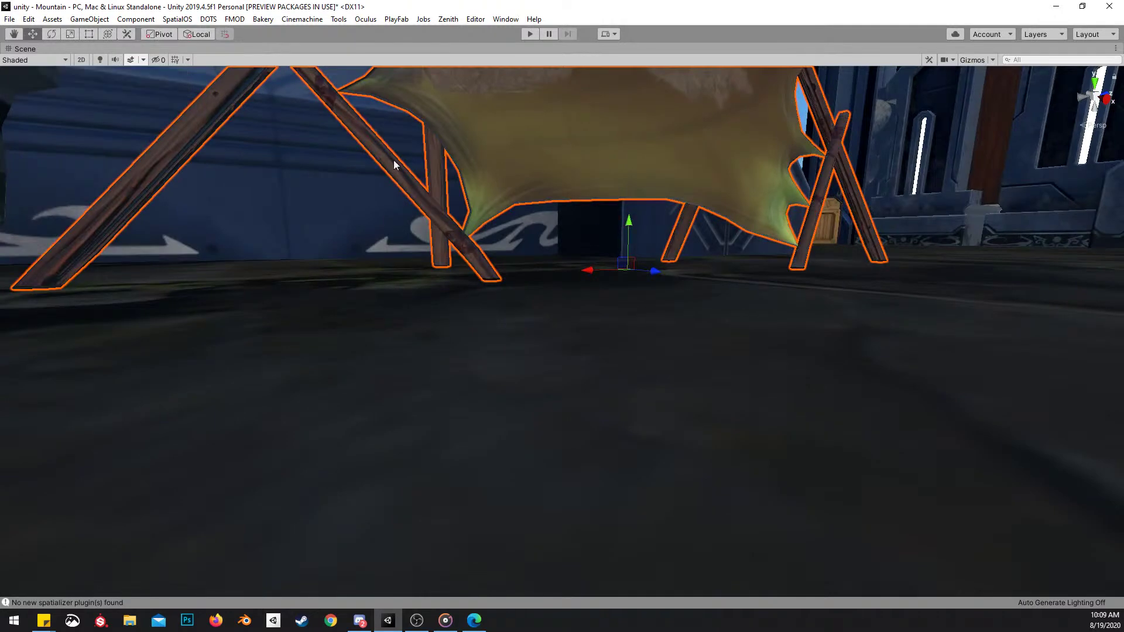
left_click_drag(625, 223, 630, 226)
left_click(96, 60)
Shift the duplicated frame closer to the wall column beside the Vendor_Small_Assembled03 stall and deselect it
right_click_drag(589, 191, 606, 240)
key("s")
left_click_drag(545, 398, 599, 364)
key("e")
right_click_drag(615, 387, 788, 316)
key("s")
left_click(744, 196)
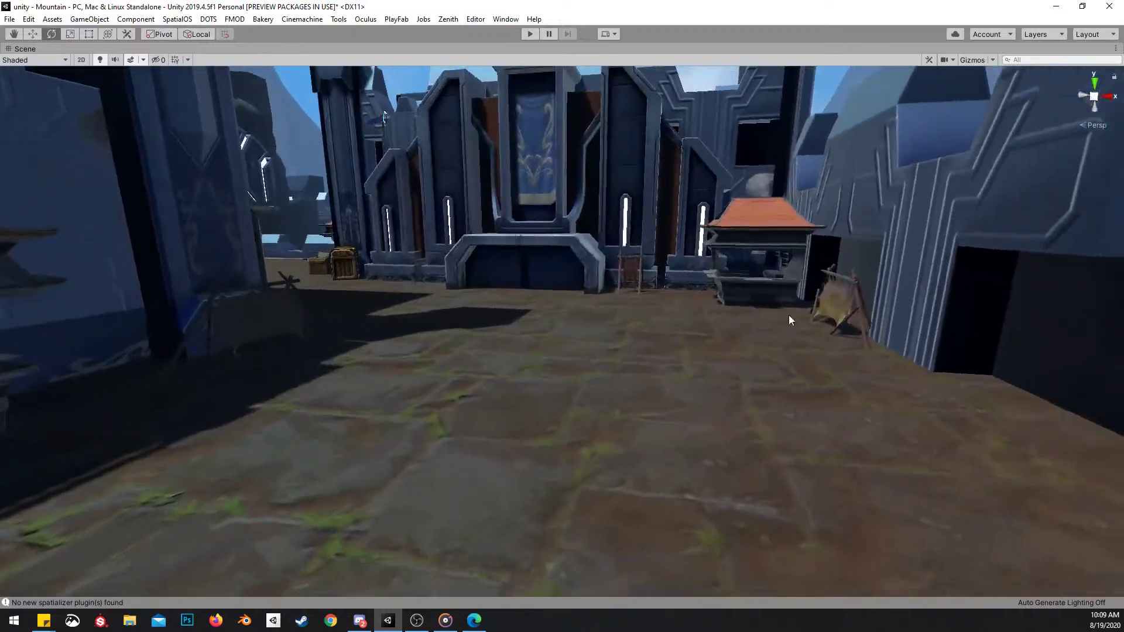
Restore the full editor layout, browse the prop prefabs, and examine the Hunting_Grounds_Prop_02 model in the preview
key("shift+space")
scroll(773, 527, "down", 2)
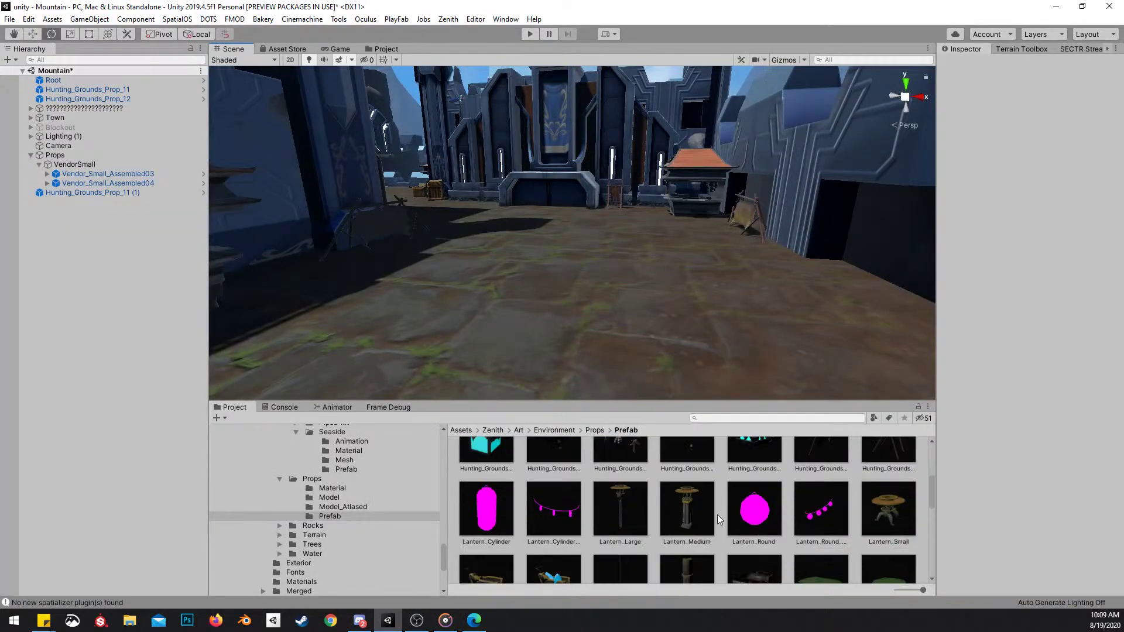
scroll(718, 516, "down", 2)
scroll(727, 518, "up", 4)
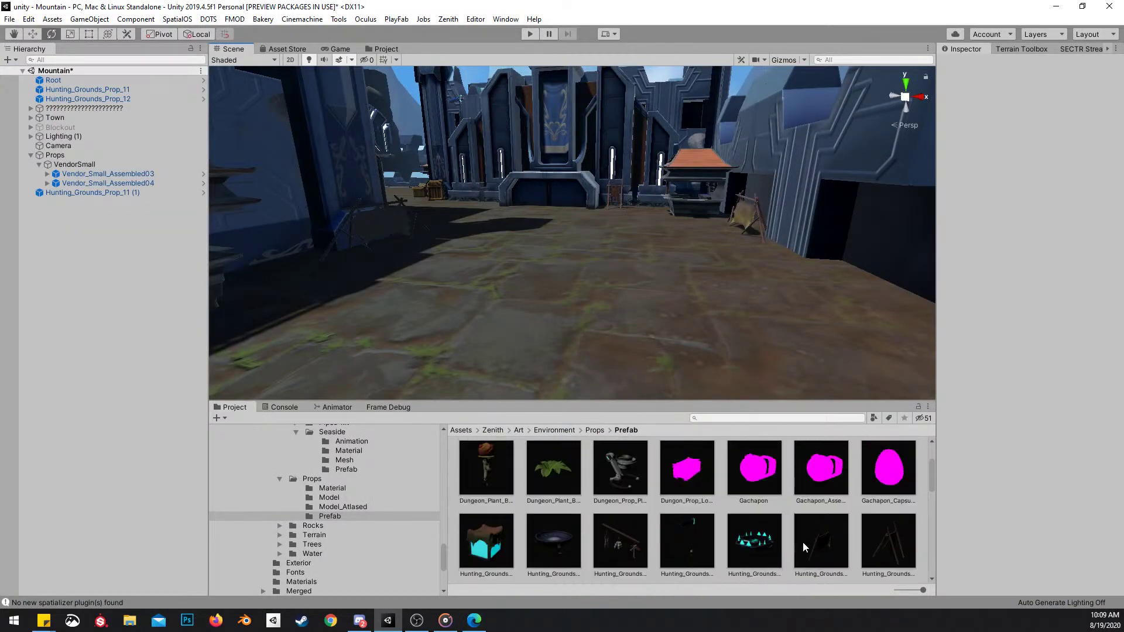
left_click(569, 544)
left_click_drag(1099, 557, 1054, 495)
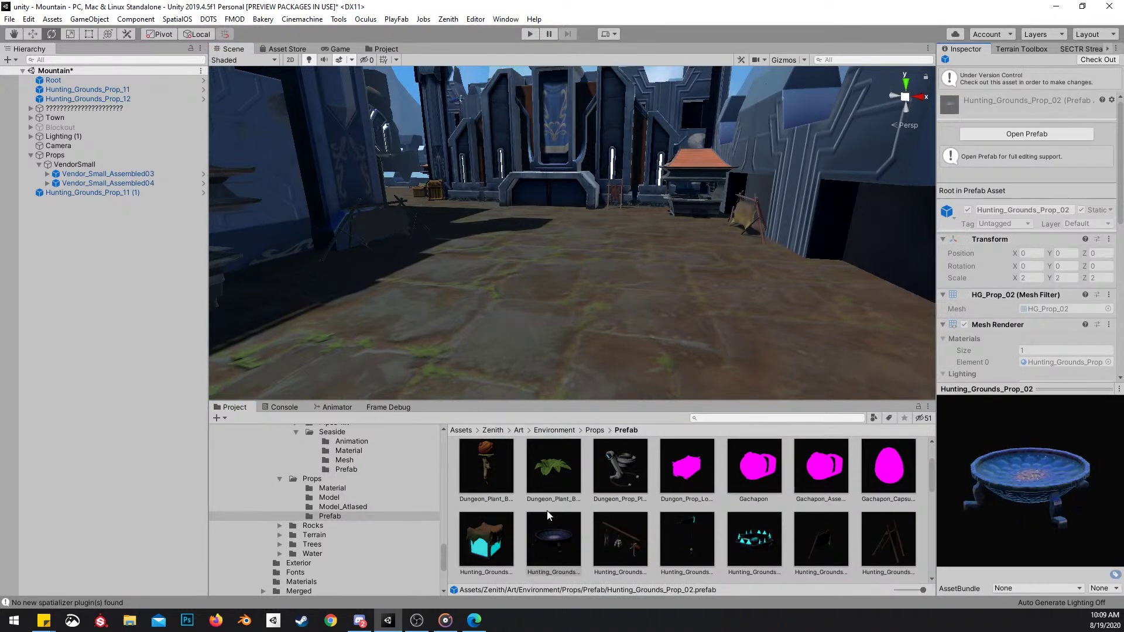
Place the Hunting_Grounds_Prop_01 prefab in front of the hide frame by the side wall and adjust its height using the center pivot
left_click_drag(507, 537, 735, 260)
key("w")
key("z")
left_click_drag(728, 202, 731, 193)
right_click_drag(597, 245, 637, 253)
left_click(707, 118)
key("w")
scroll(720, 262, "down", 2)
left_click(637, 251)
scroll(621, 228, "down", 3)
left_click_drag(595, 213, 598, 207)
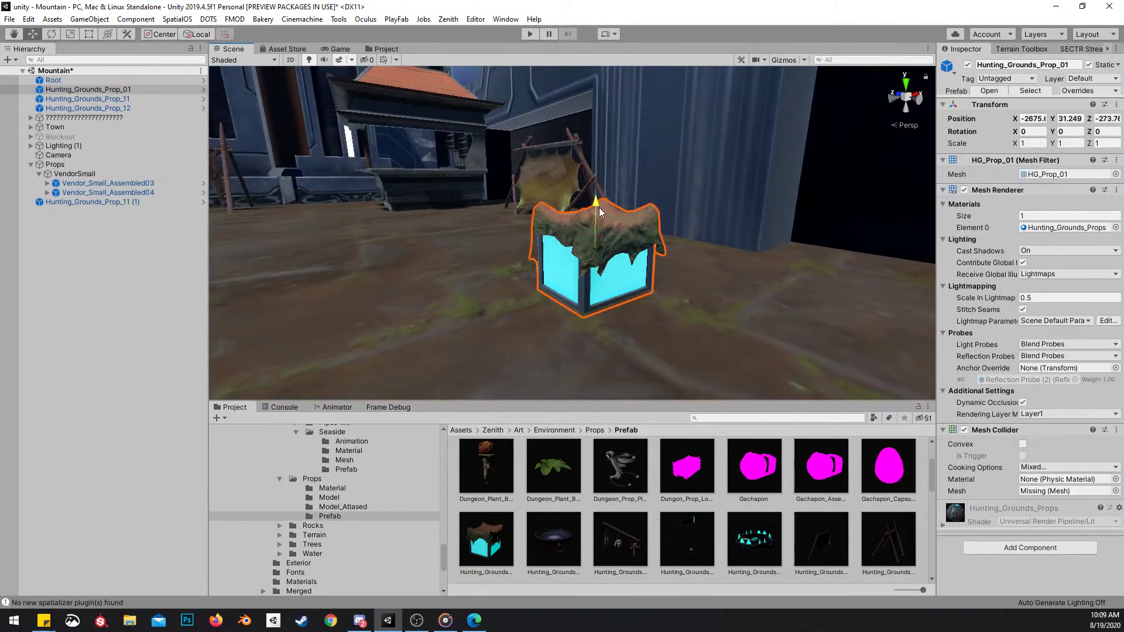
scroll(697, 236, "down", 3)
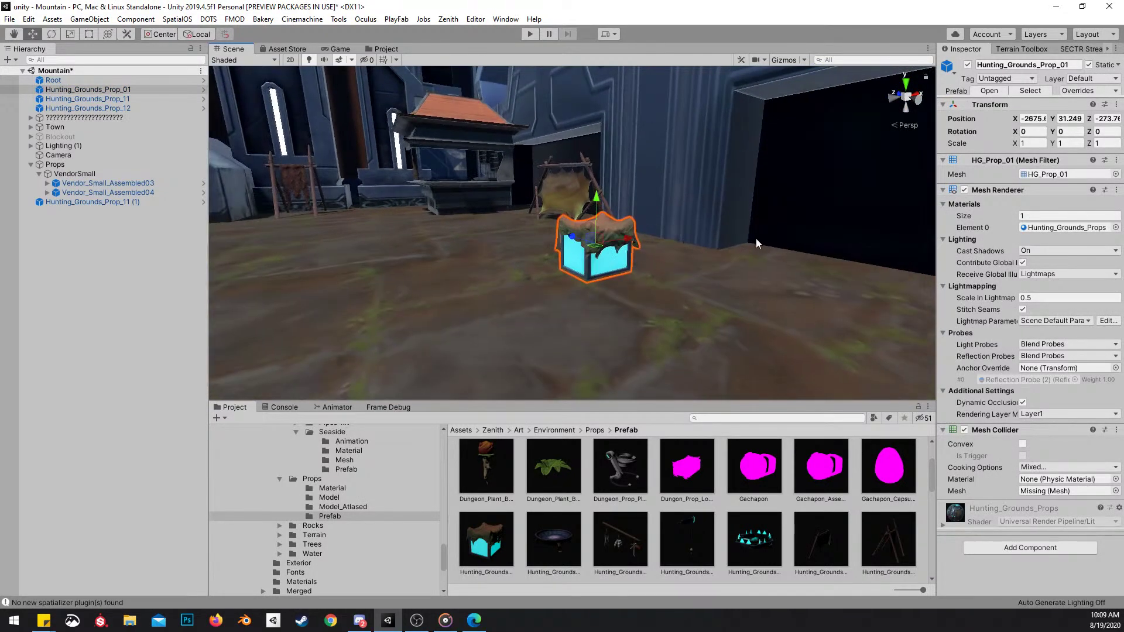
Place the Mountain_Town_prop_03, Mountain_Town_prop_02, Mountain_Town_prop_01 and mushroom_08 prefabs on the floor in front of Hunting_Grounds_Prop_01
right_click_drag(738, 254, 638, 263)
scroll(708, 497, "up", 1)
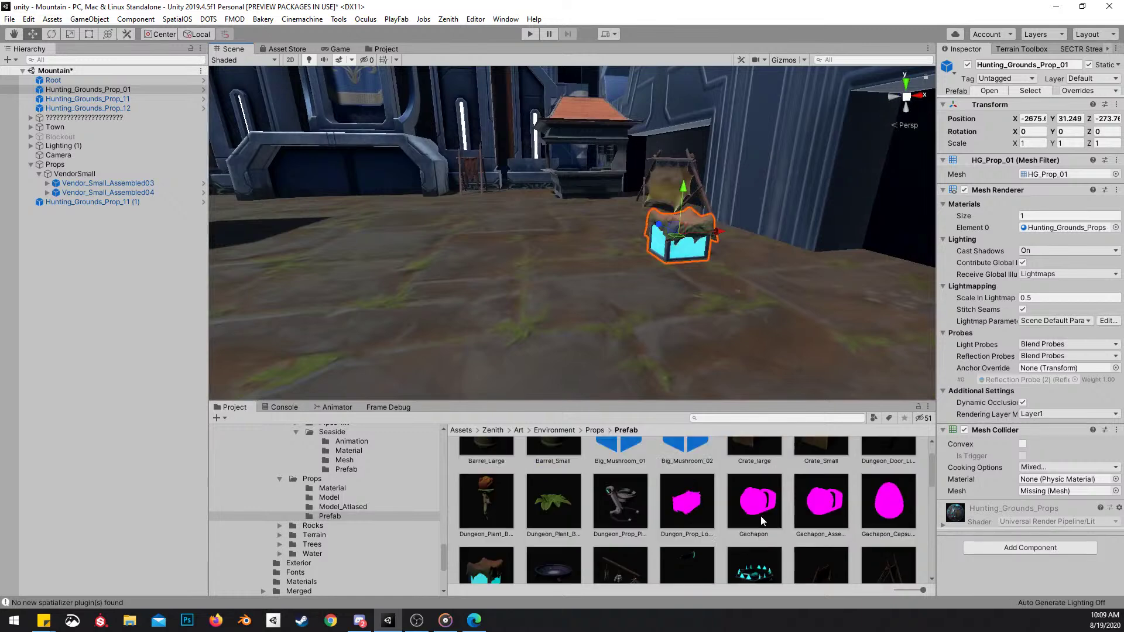
scroll(824, 496, "down", 5)
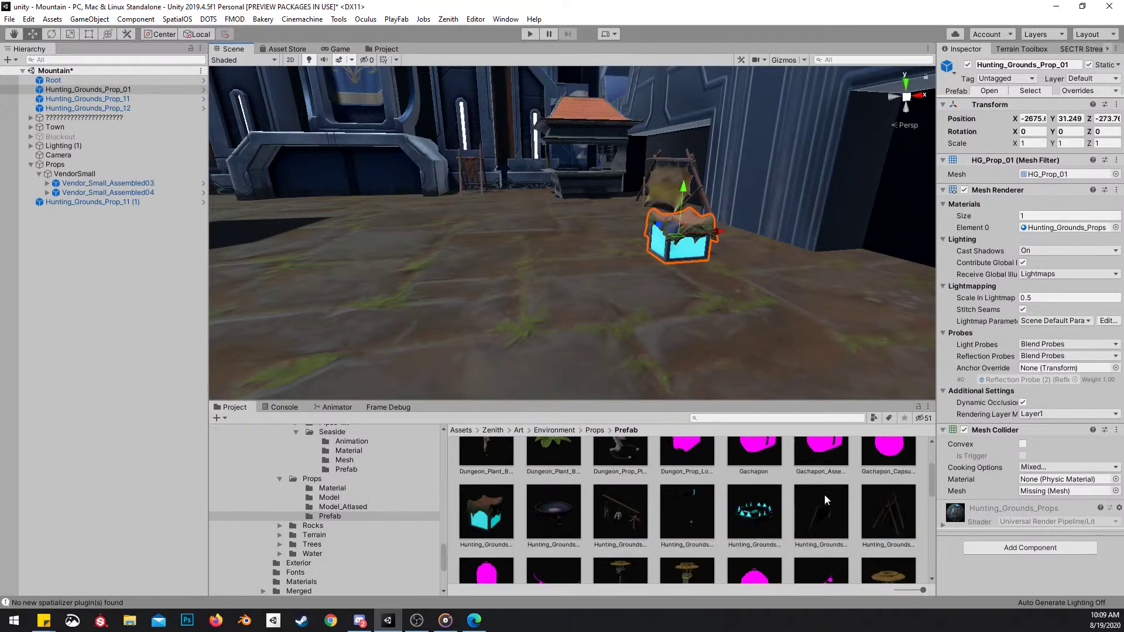
scroll(827, 507, "down", 5)
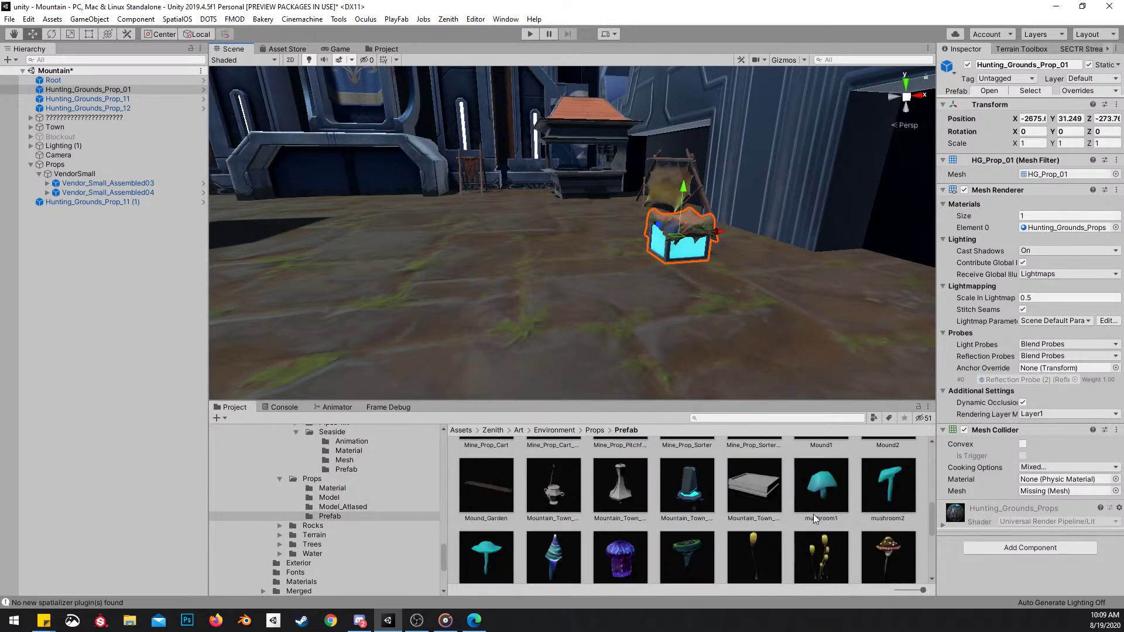
scroll(795, 519, "up", 1)
left_click(688, 521)
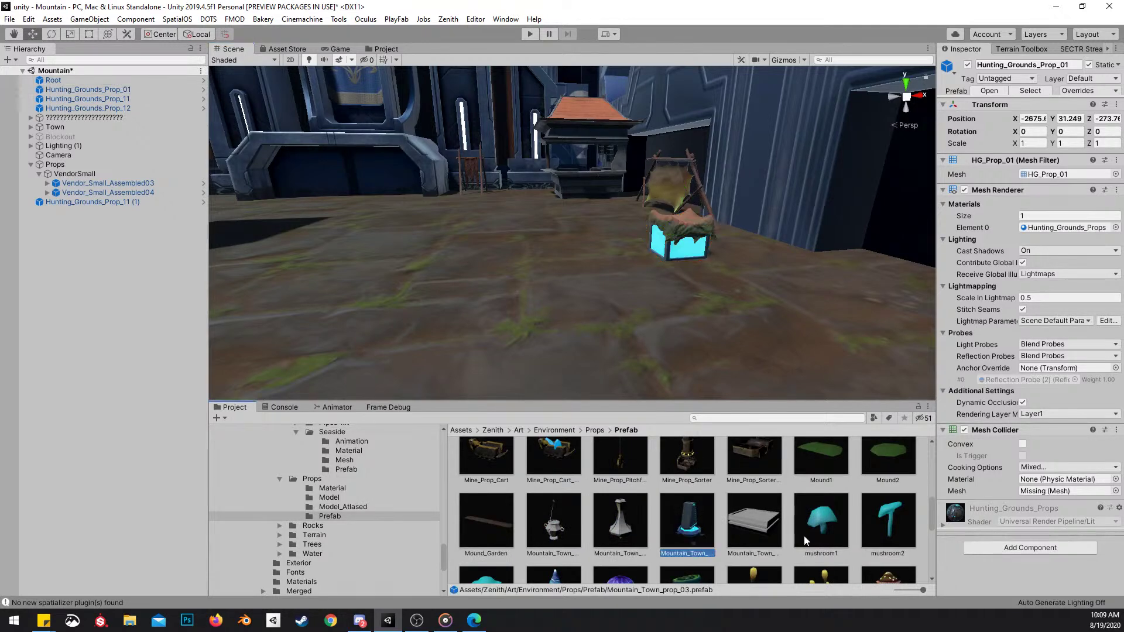
left_click_drag(697, 523, 739, 302)
left_click_drag(621, 521, 689, 316)
left_click_drag(558, 507, 648, 303)
scroll(774, 519, "down", 1)
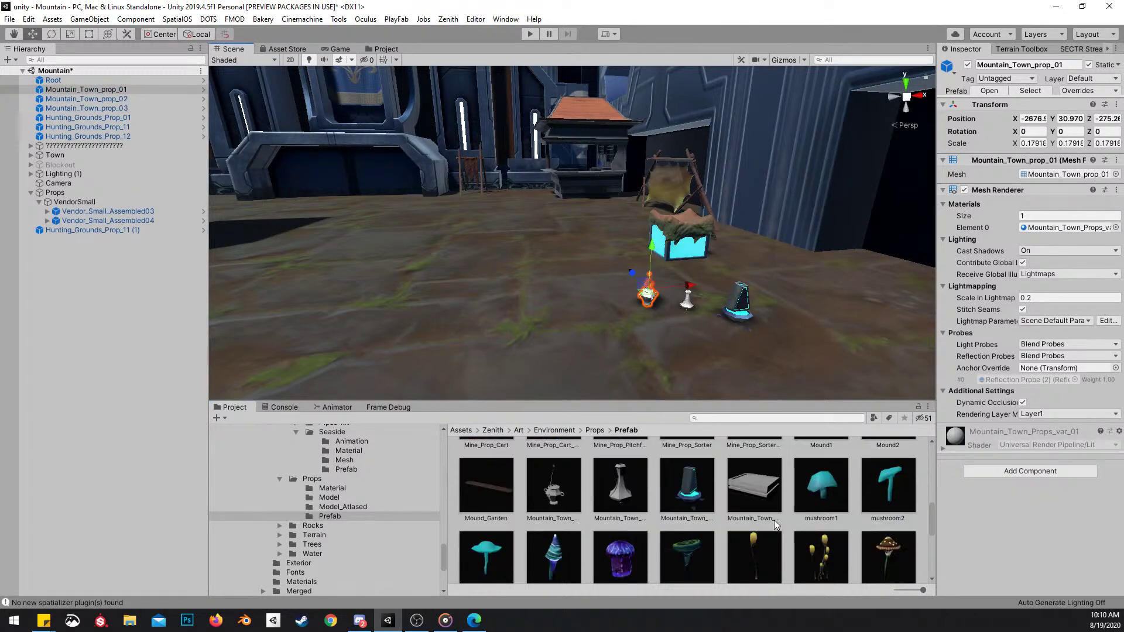
left_click_drag(887, 554, 668, 317)
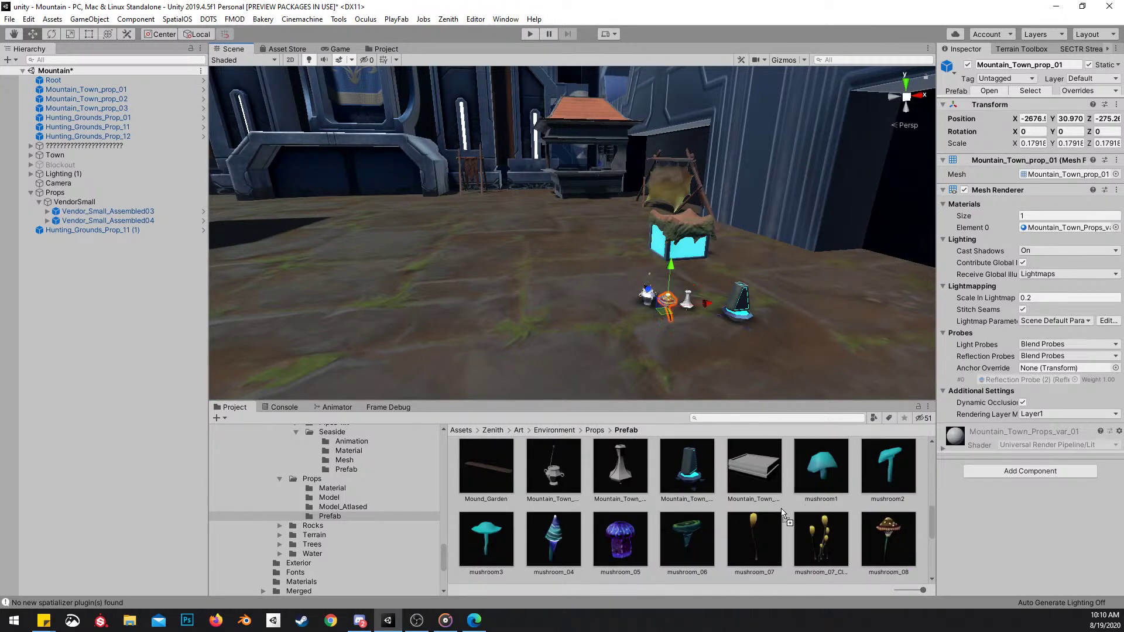
Place the Hunting_Grounds_Prop_3_4_5_group hanging rack beside Hunting_Grounds_Prop_01, deselect it and inspect it up close
scroll(761, 511, "down", 6)
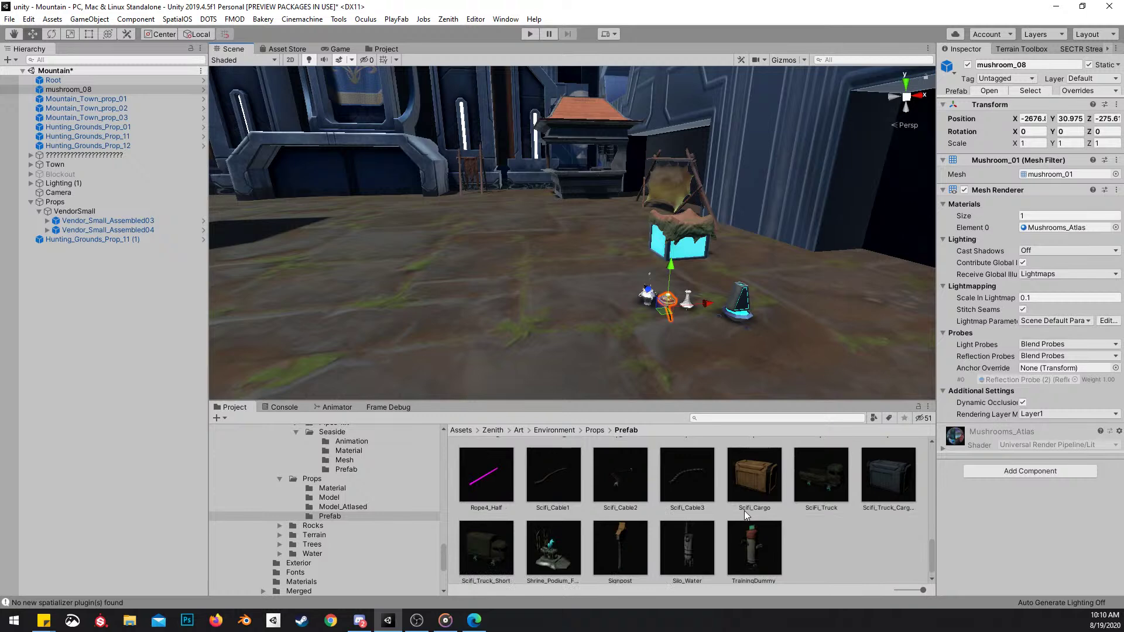
scroll(782, 511, "up", 10)
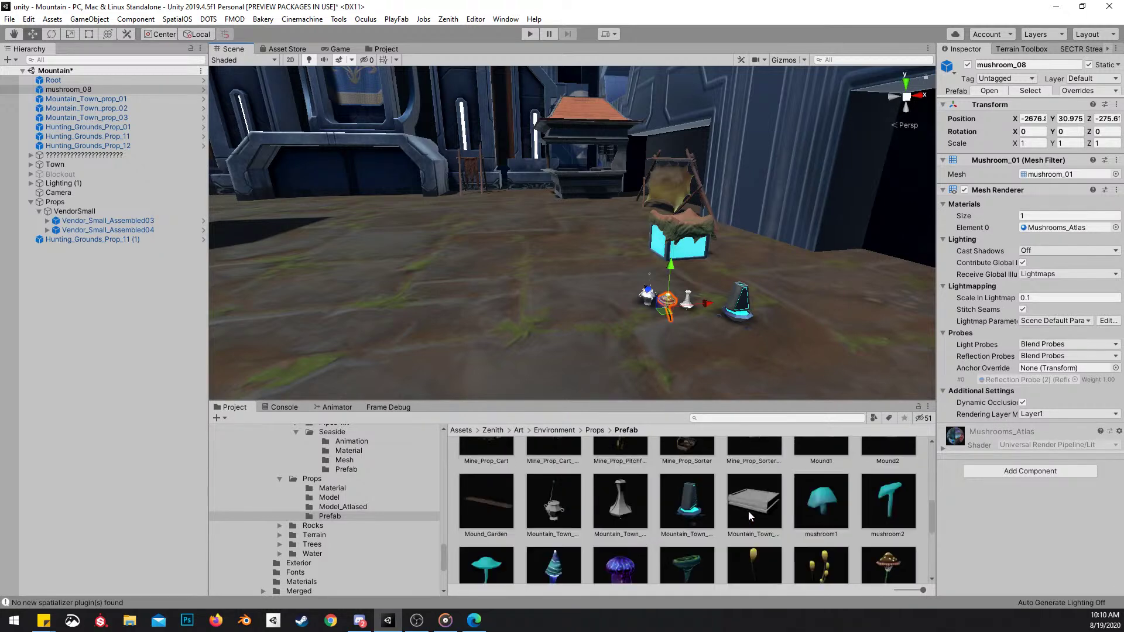
scroll(746, 516, "up", 1)
left_click_drag(623, 537, 685, 244)
key("e")
right_click_drag(685, 244, 551, 248)
left_click(633, 144)
key("w")
scroll(673, 226, "up", 1)
key("s")
key("w")
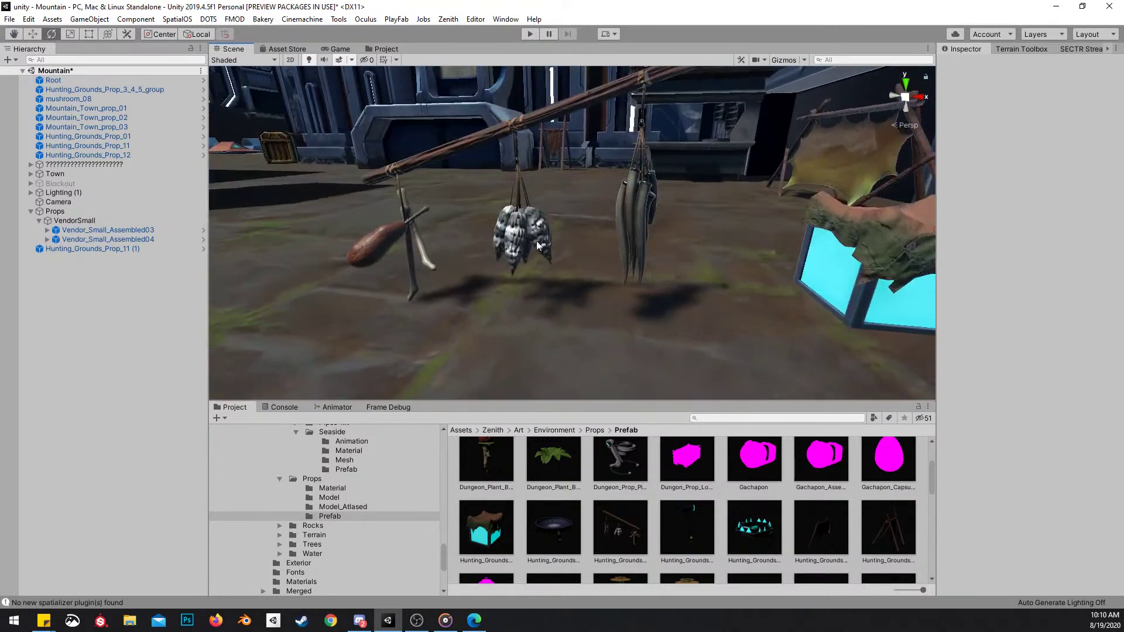
Place the Crate_Small, Crate_large, Barrel_Small and Barrel_Large prefabs along the wall beside Hunting_Grounds_Prop_01
scroll(588, 216, "down", 5)
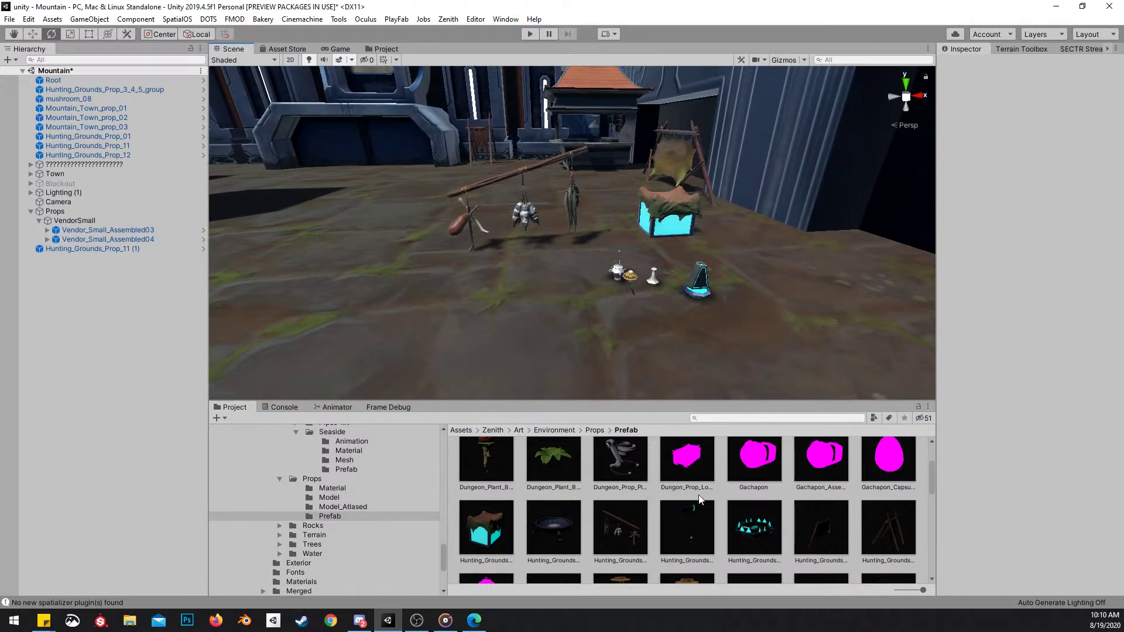
scroll(723, 497, "up", 1)
scroll(722, 500, "up", 1)
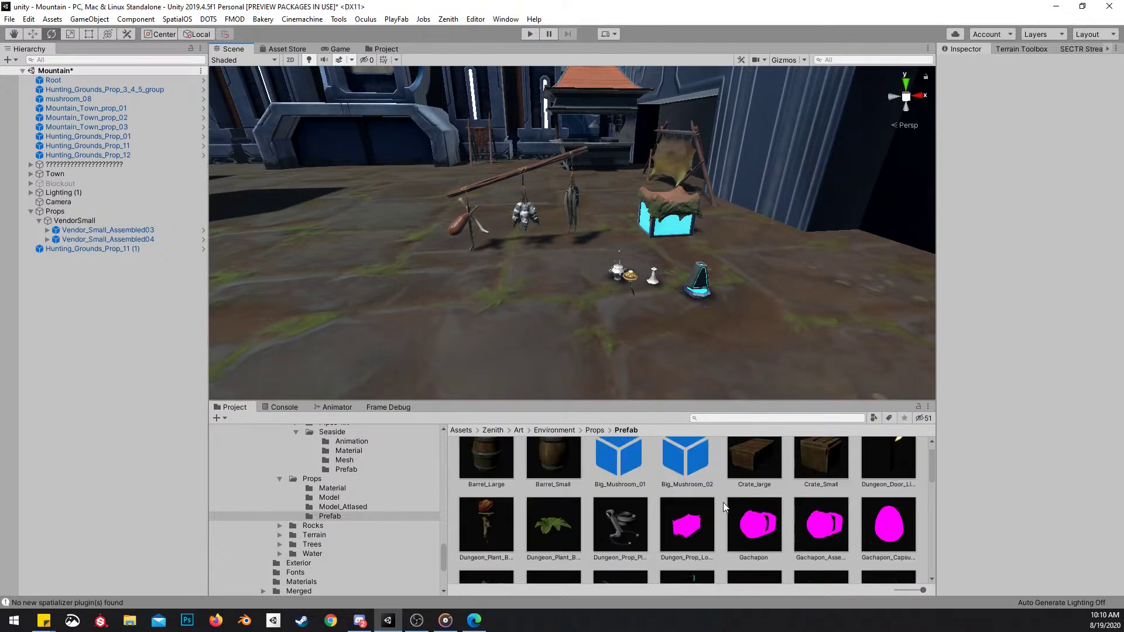
scroll(686, 273, "up", 4)
left_click(689, 270)
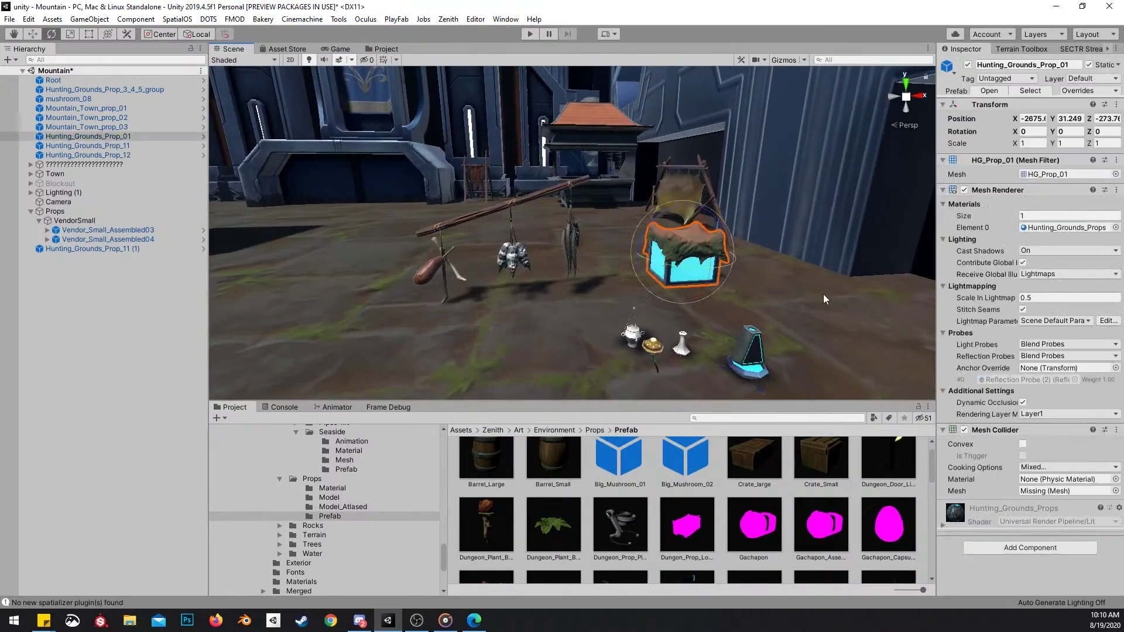
scroll(712, 476, "up", 1)
left_click_drag(821, 471, 796, 281)
right_click_drag(688, 363, 773, 375)
left_click_drag(761, 469, 752, 305)
left_click_drag(553, 470, 776, 332)
left_click_drag(777, 332, 729, 364, "alt")
Search the project for "clay pot", open the Claypot prefab folder, and place ClayPot_02, ClayPot_03 and ClayPot_07 on the floor near the small props
left_click(719, 418)
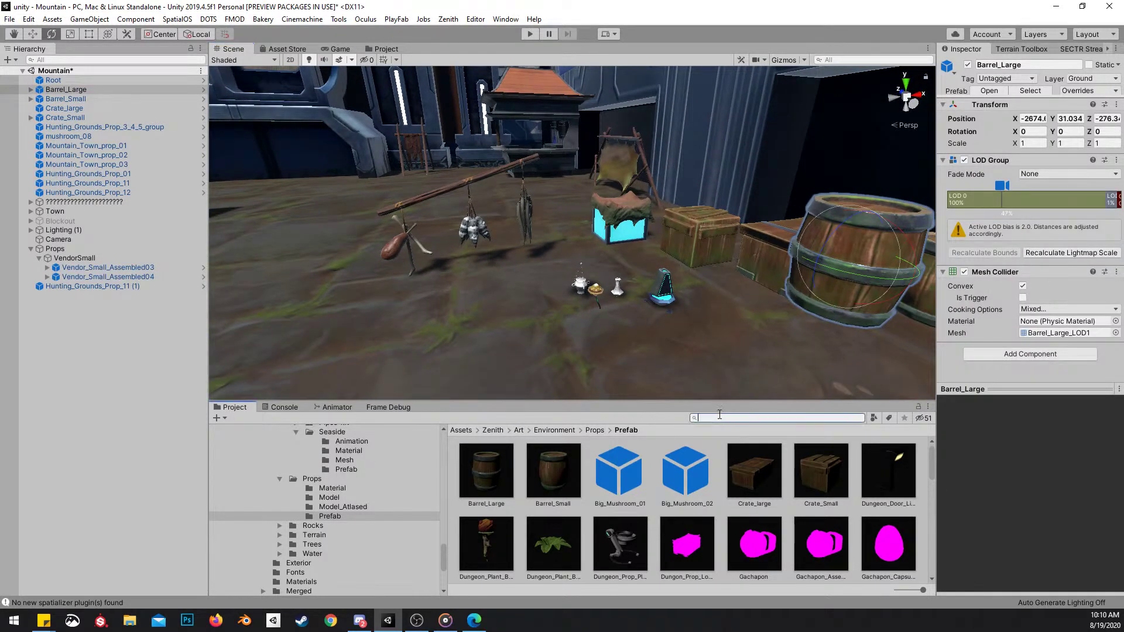
type("clay pot")
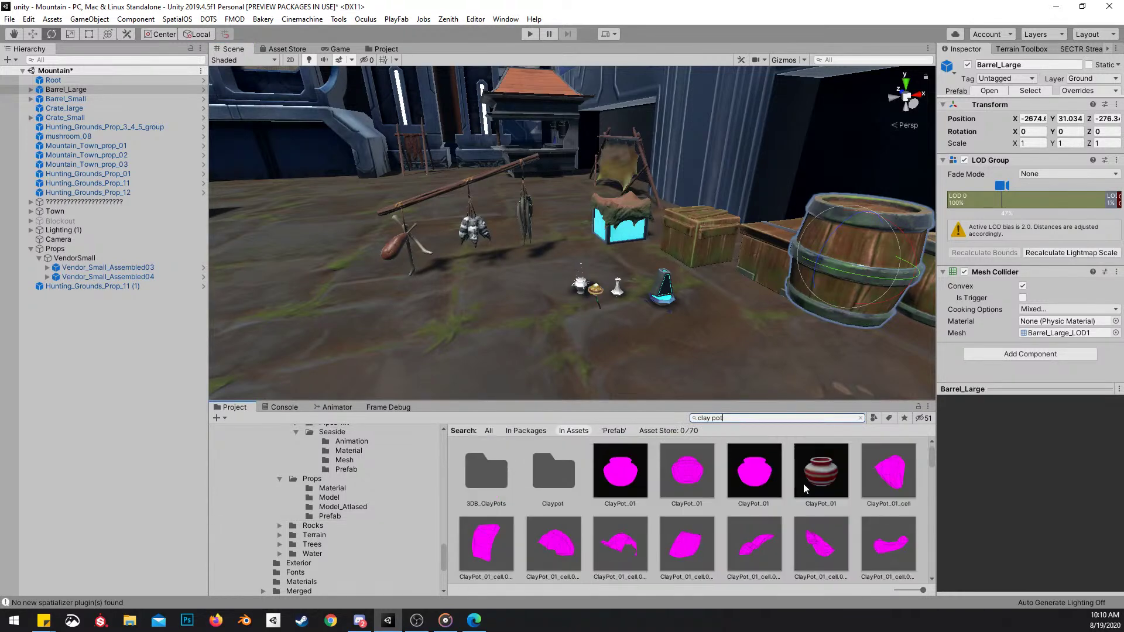
left_click(805, 480)
left_click(861, 418)
right_click_drag(784, 317, 757, 316)
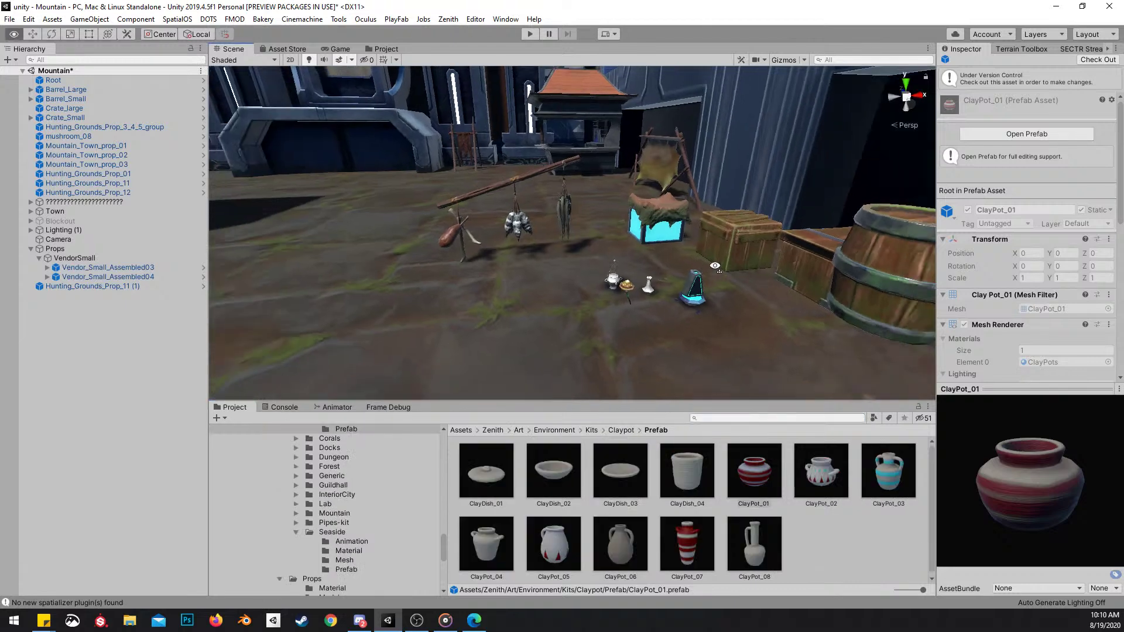
scroll(757, 316, "down", 3)
left_click_drag(821, 472, 555, 283)
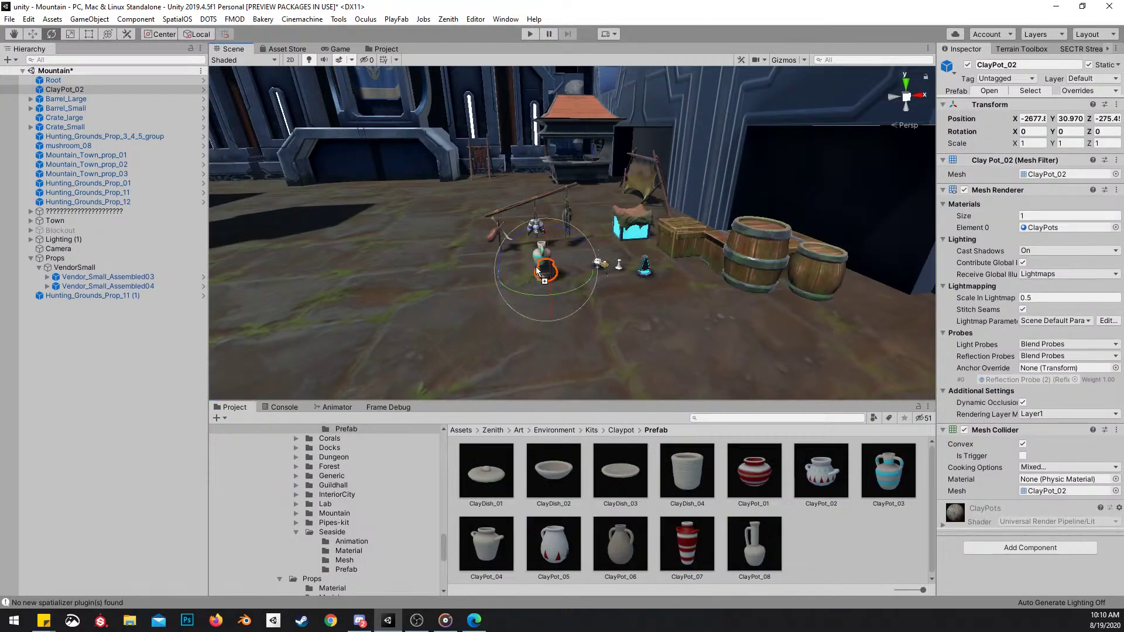
left_click_drag(606, 316, 606, 317)
left_click_drag(701, 519, 673, 307)
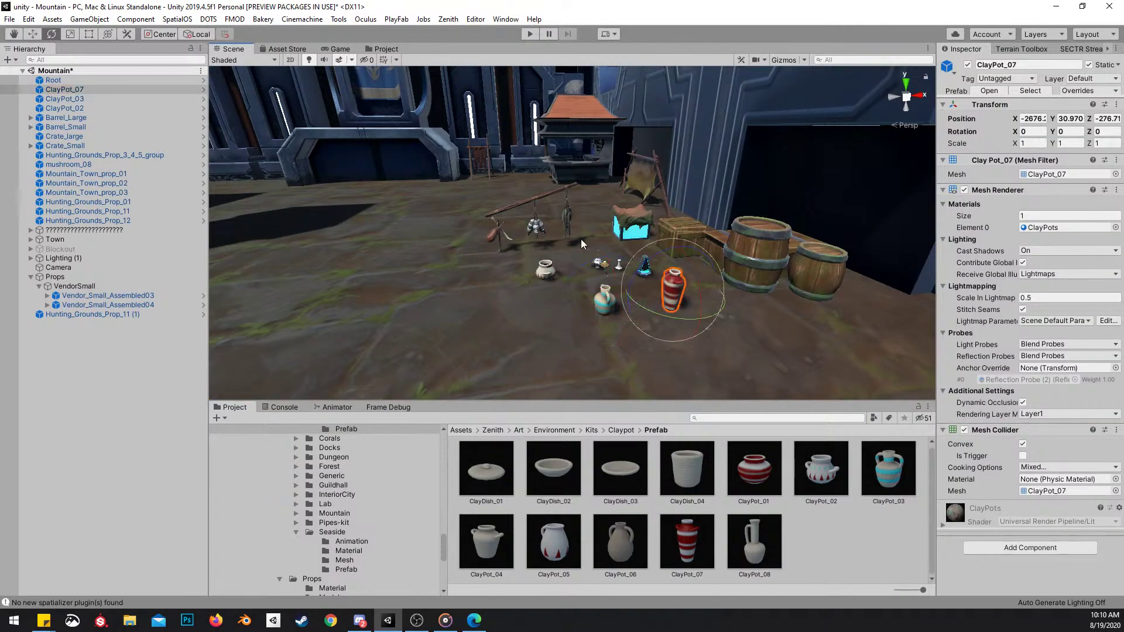
Create an empty object under Props and parent all the loose clay pot, barrel, crate, mushroom, mountain-town and hunting-grounds props to it
left_click(97, 342)
left_click(40, 285)
right_click(53, 275)
left_click(126, 364)
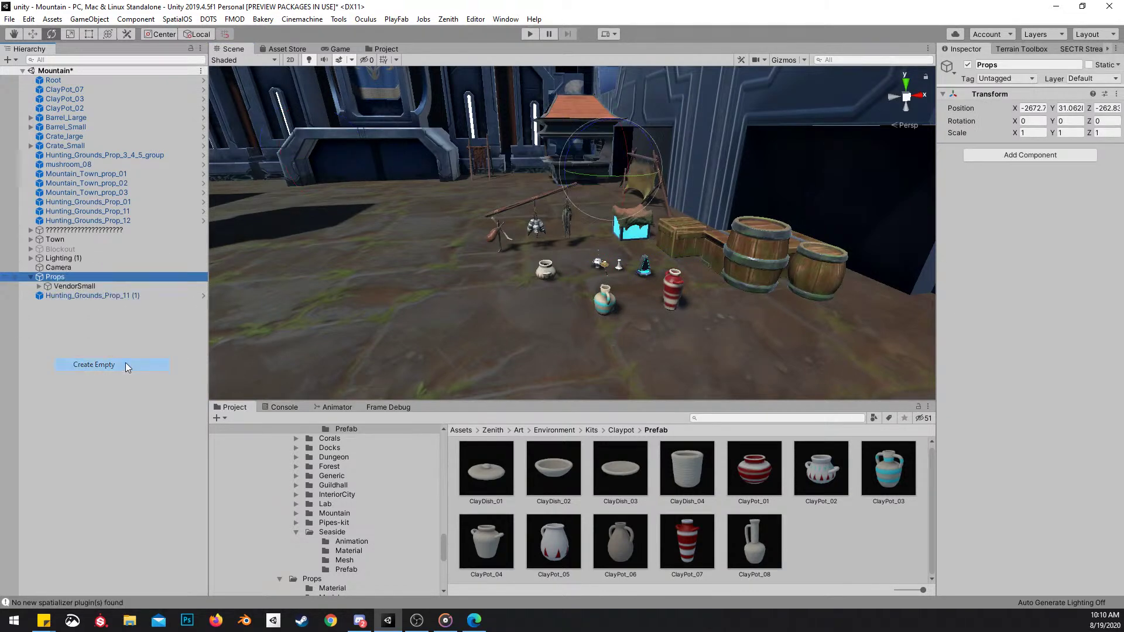
left_click(62, 89)
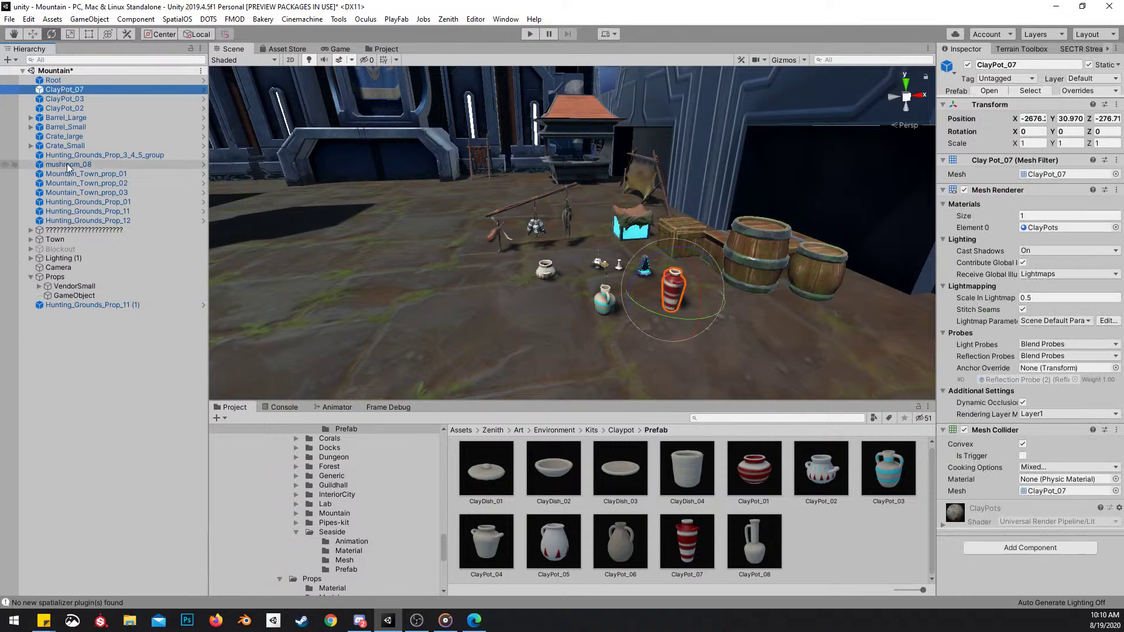
left_click(88, 220, "shift")
left_click_drag(87, 221, 68, 165)
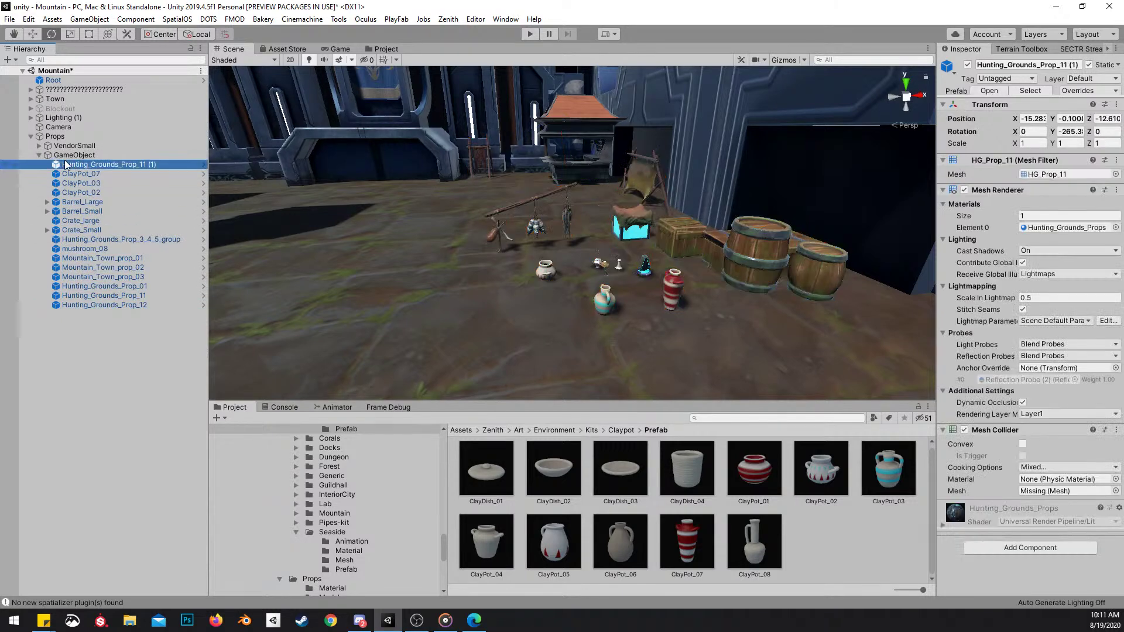
Take both Hunting_Grounds_Prop_11 frames and Hunting_Grounds_Prop_12 out of the new GameObject group and put them directly under Props
double_click(76, 165)
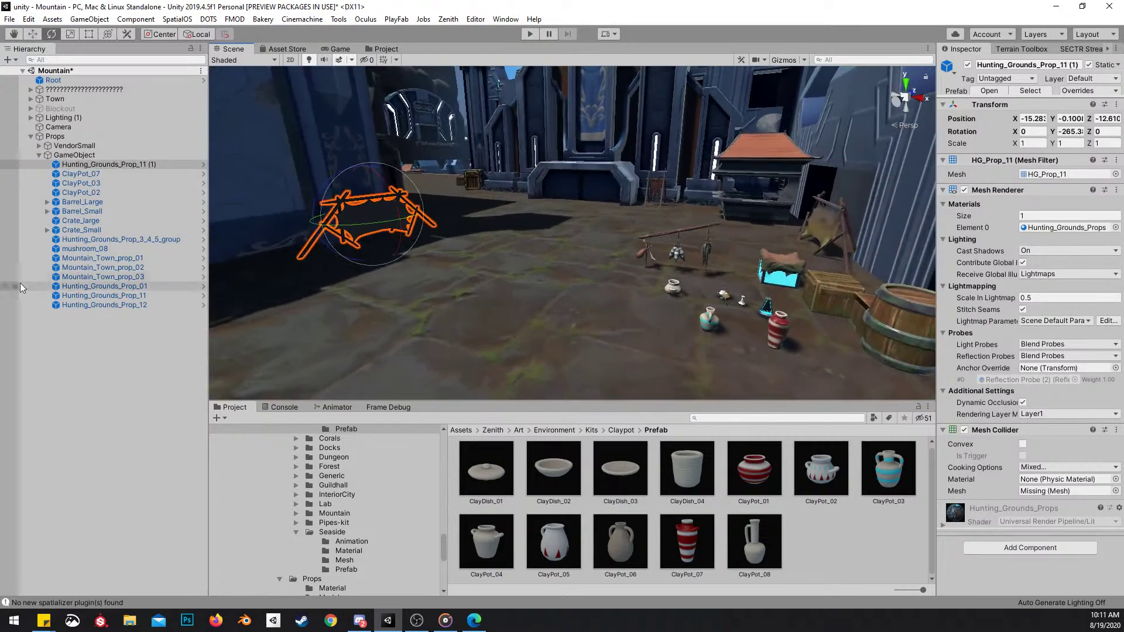
left_click(109, 240, "ctrl")
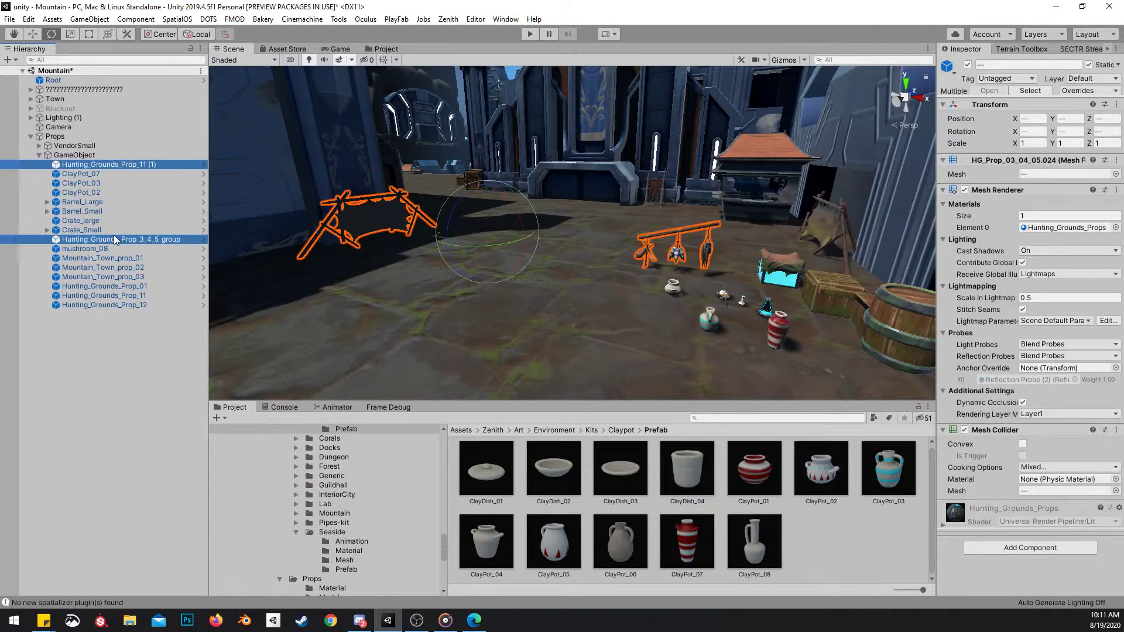
right_click_drag(737, 207, 783, 211)
left_click(725, 237, "ctrl")
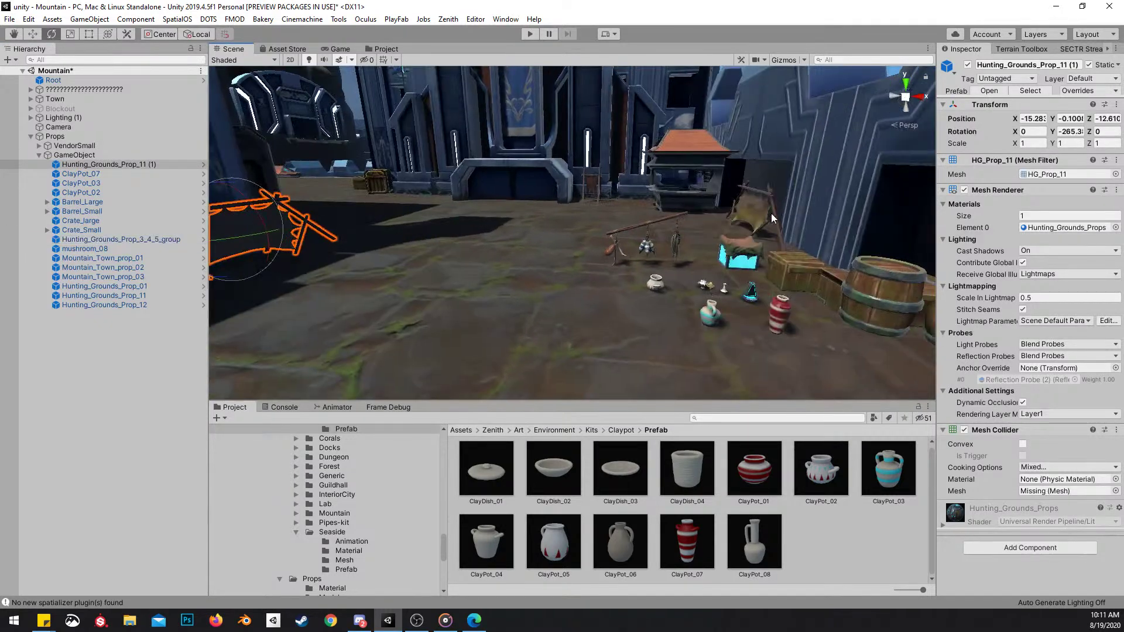
left_click(763, 213, "ctrl")
left_click(590, 185, "ctrl")
left_click_drag(76, 164, 76, 153)
Create an empty object named Pelts under Props and parent the three hide frames to it
right_click(51, 134)
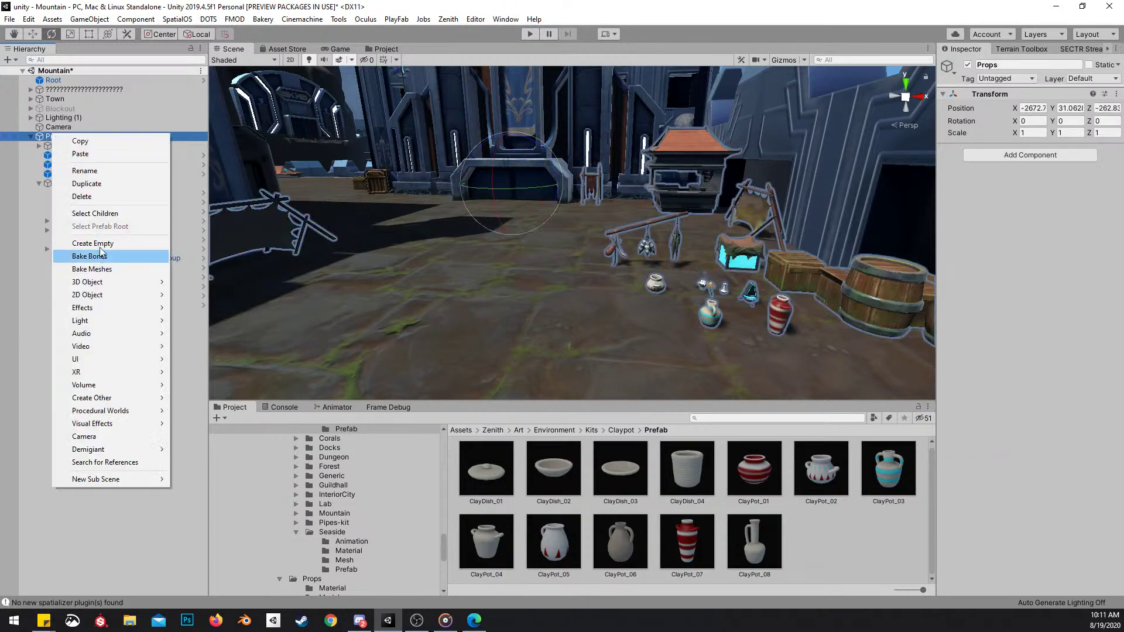
left_click(94, 242)
type("Pelts")
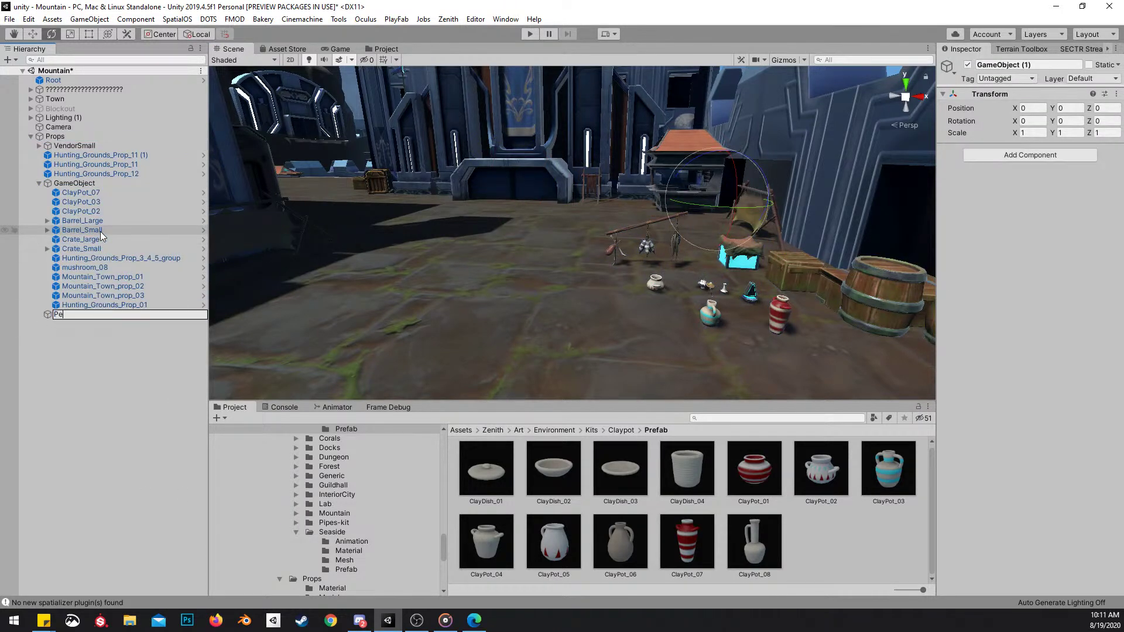
key("Return")
left_click(155, 157)
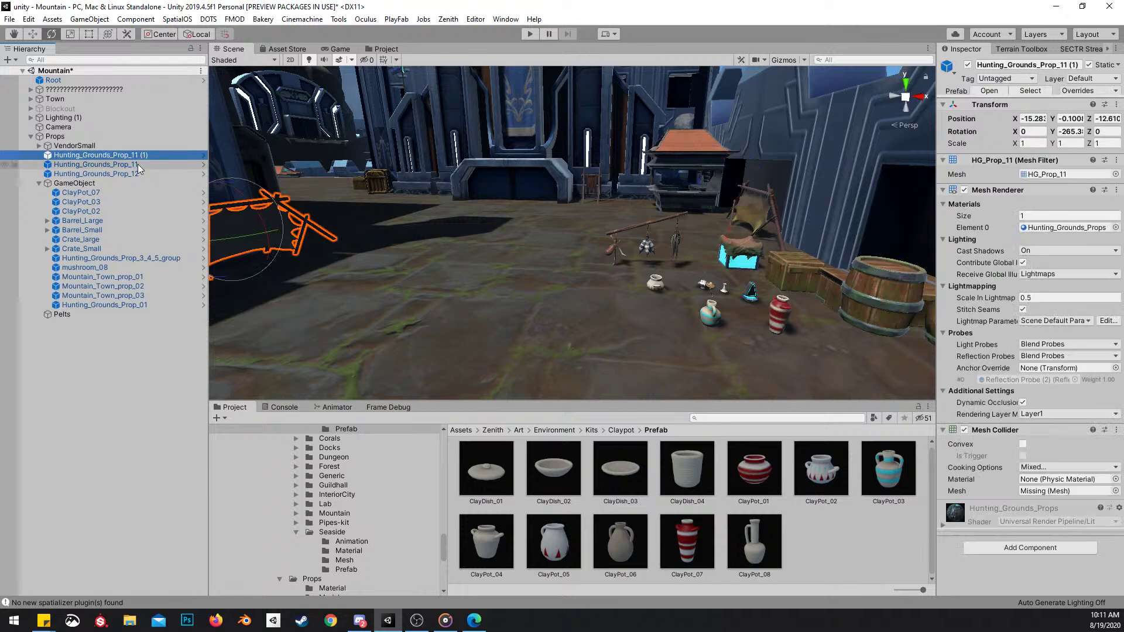
left_click(125, 171, "shift")
left_click_drag(125, 171, 68, 315)
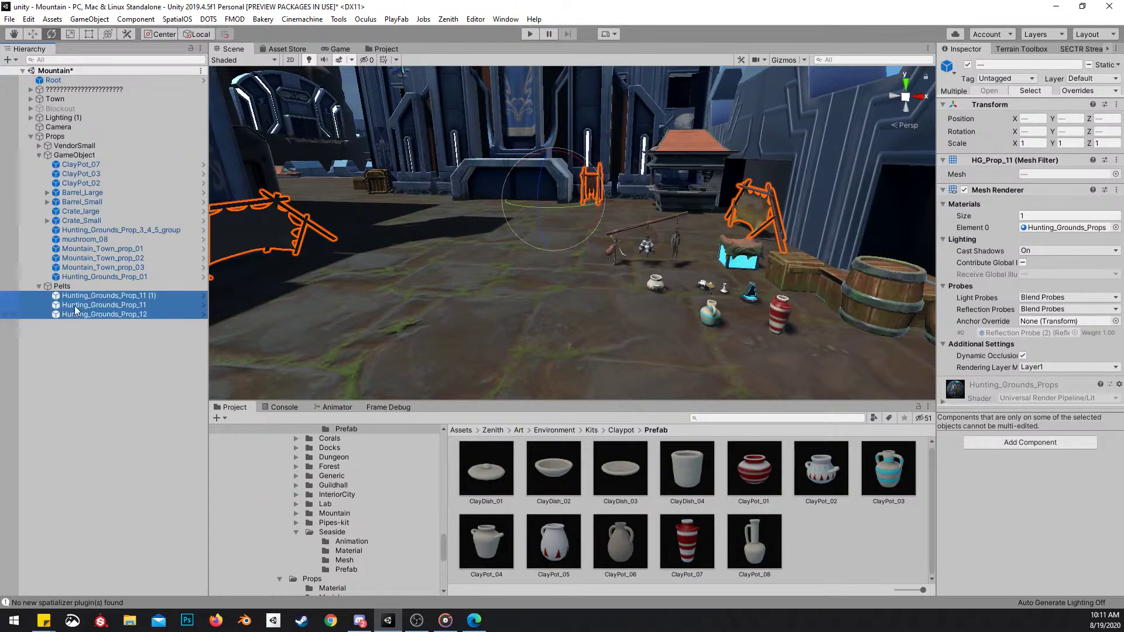
left_click(39, 286)
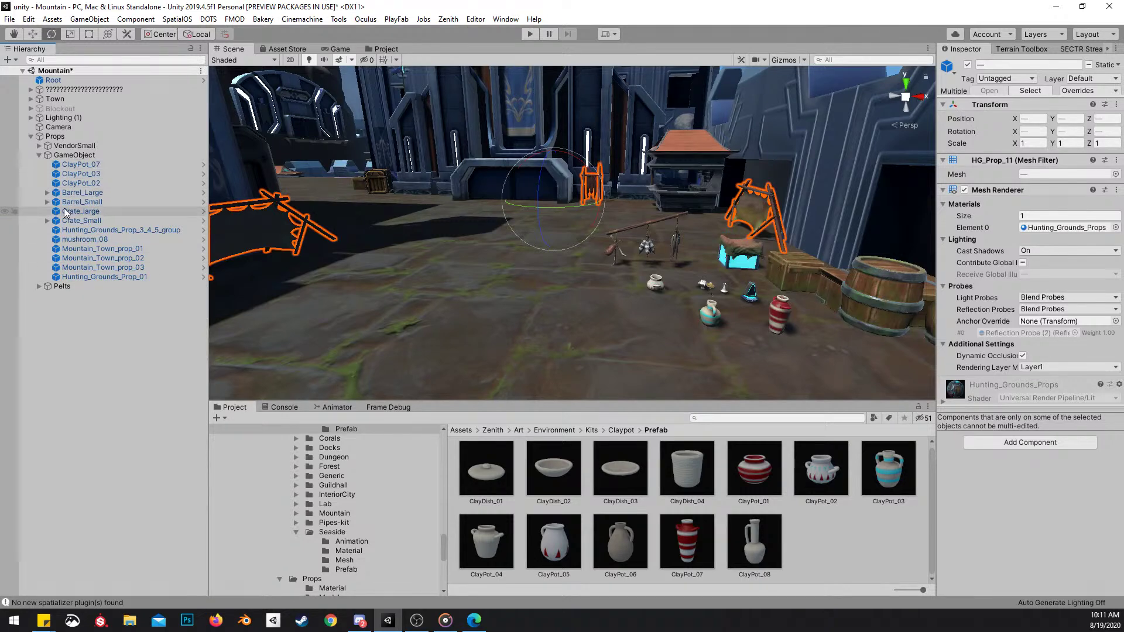
Move the GameObject prop group across the plaza to the open floor near the roofed stairs and rotate it to 165 degrees around Y
left_click(39, 156)
left_click(72, 156)
key("w")
key("s")
right_click_drag(521, 178, 644, 243)
left_click_drag(518, 184, 802, 345)
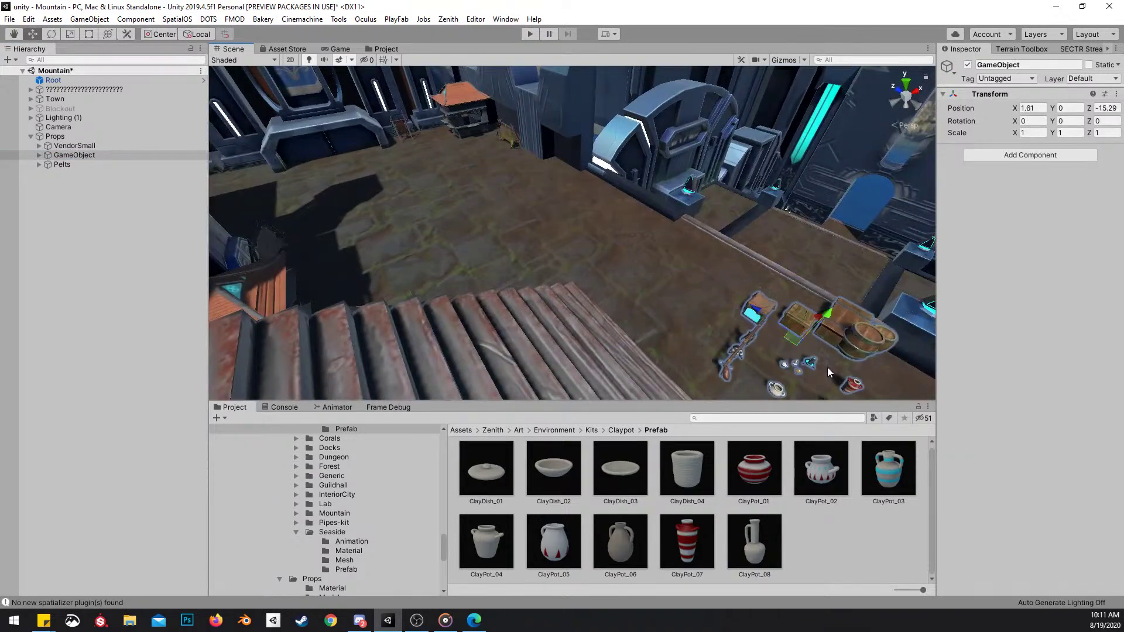
right_click_drag(596, 243, 688, 282)
left_click_drag(680, 222, 456, 236, "ctrl")
key("w")
right_click_drag(455, 236, 587, 207)
left_click_drag(545, 252, 818, 280, "ctrl")
Select the whole ScaleRef character, move it into the middle of the plaza with the Scene view maximized, and adjust its rotation
left_click(822, 354)
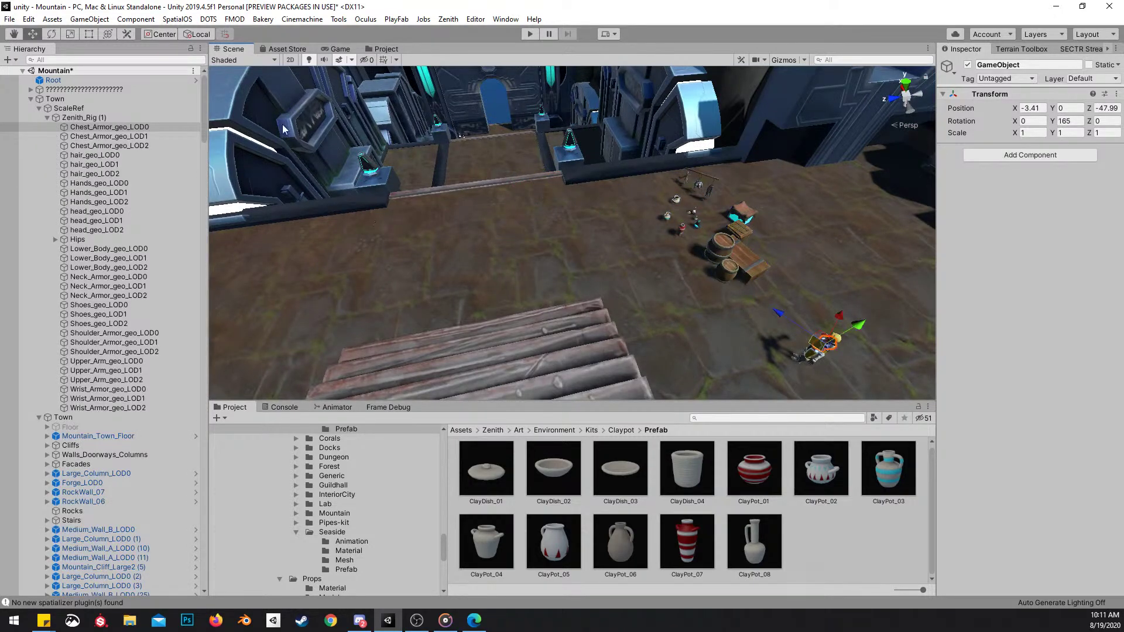
left_click(40, 109)
left_click(66, 108)
right_click_drag(555, 209, 492, 215)
key("s")
scroll(486, 206, "up", 2)
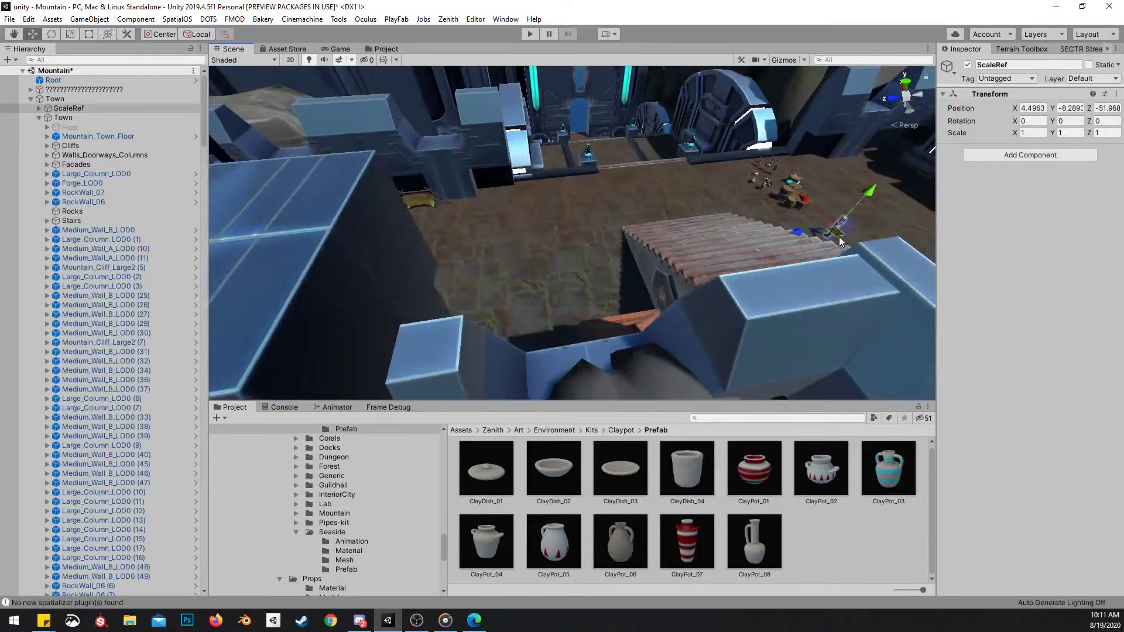
key("w")
right_click_drag(491, 256, 553, 333)
key("shift+space")
key("e")
left_click_drag(553, 333, 385, 367)
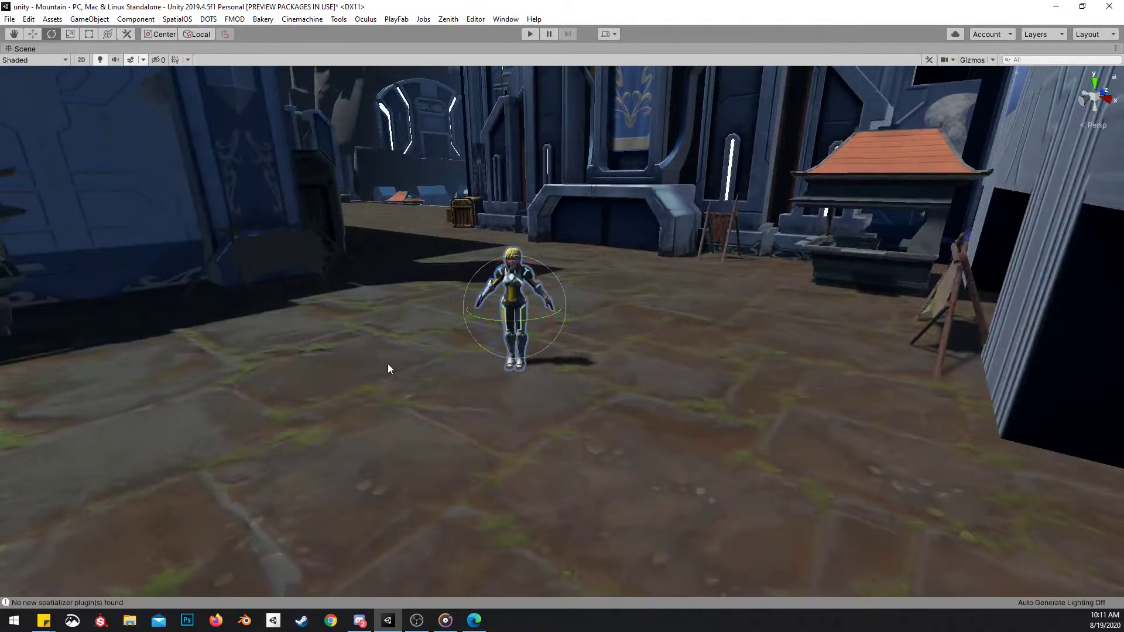
Move the ScaleRef character in front of the vendor stall beside the side-wall hide frame and turn it to face the plaza
left_click_drag(524, 315, 880, 273)
key("f")
key("e")
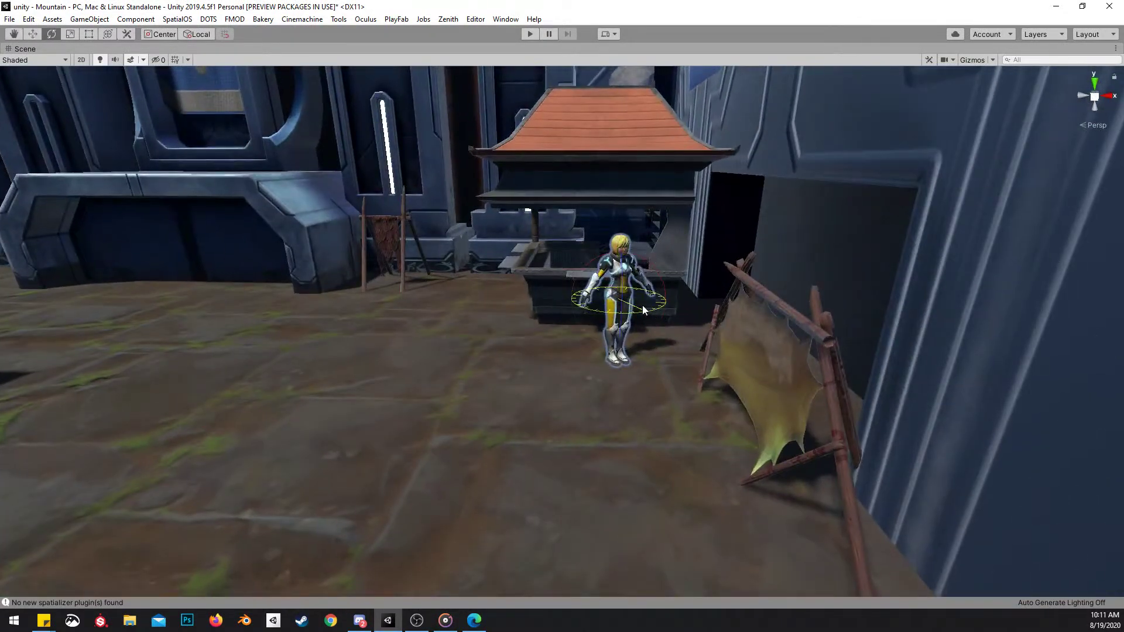
left_click_drag(594, 332, 772, 310, "alt")
Position a copy of the ScaleRef character behind the counter of the same vendor stall as the shopkeeper
key("w")
left_click_drag(649, 262, 480, 304)
key("f")
key("e")
key("w")
left_click_drag(598, 249, 681, 256)
left_click_drag(683, 256, 595, 211, "alt")
scroll(588, 217, "down", 5)
Place another copy of the ScaleRef character at the shaded vendor stall on the opposite side of the plaza
left_click_drag(521, 282, 506, 286)
key("s")
right_click_drag(506, 287, 672, 287)
key("w")
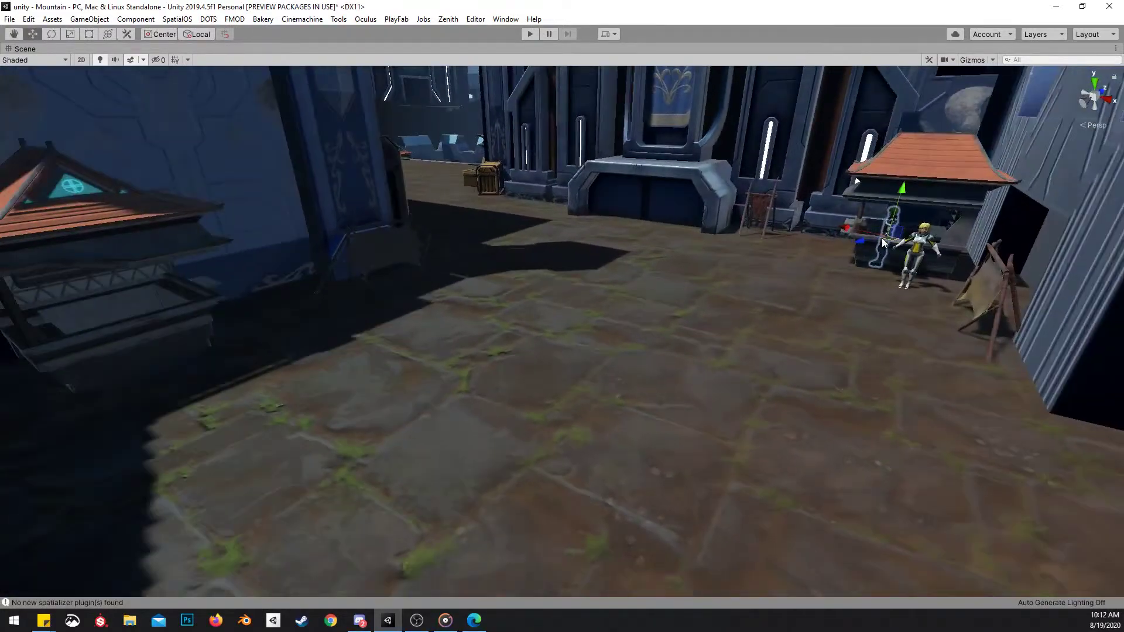
left_click_drag(880, 248, 145, 325)
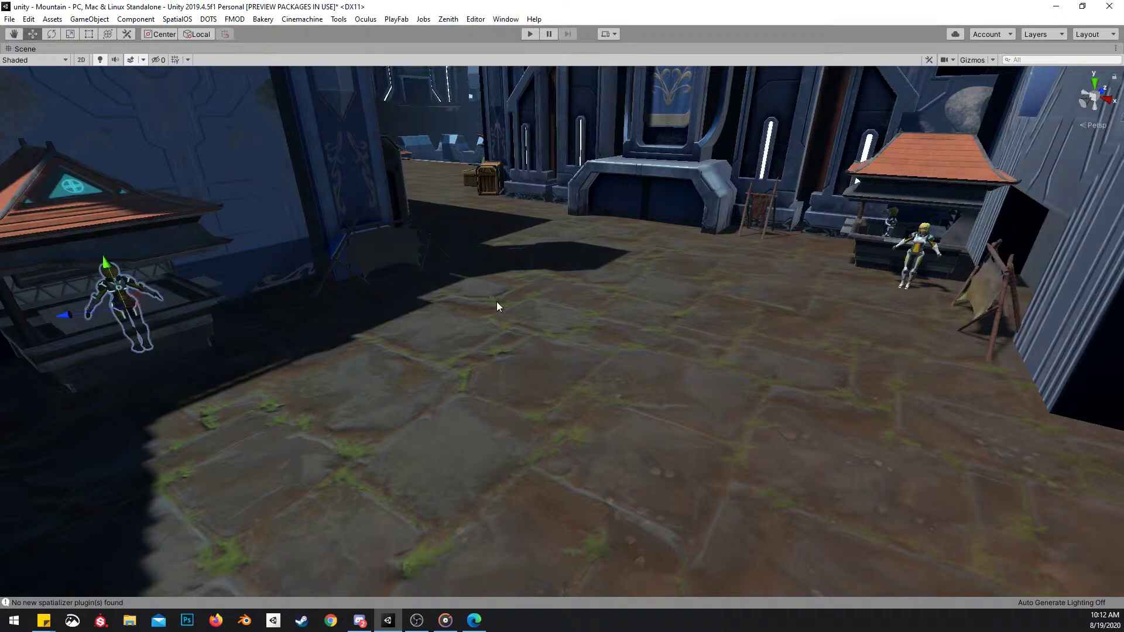
Rotate the ScaleRef copy at the shaded vendor stall to face outward and move it in behind the counter
key("f")
key("e")
left_click_drag(454, 351, 694, 313)
right_click_drag(407, 354, 449, 370)
scroll(449, 370, "up", 3)
key("w")
left_click_drag(427, 311, 423, 317)
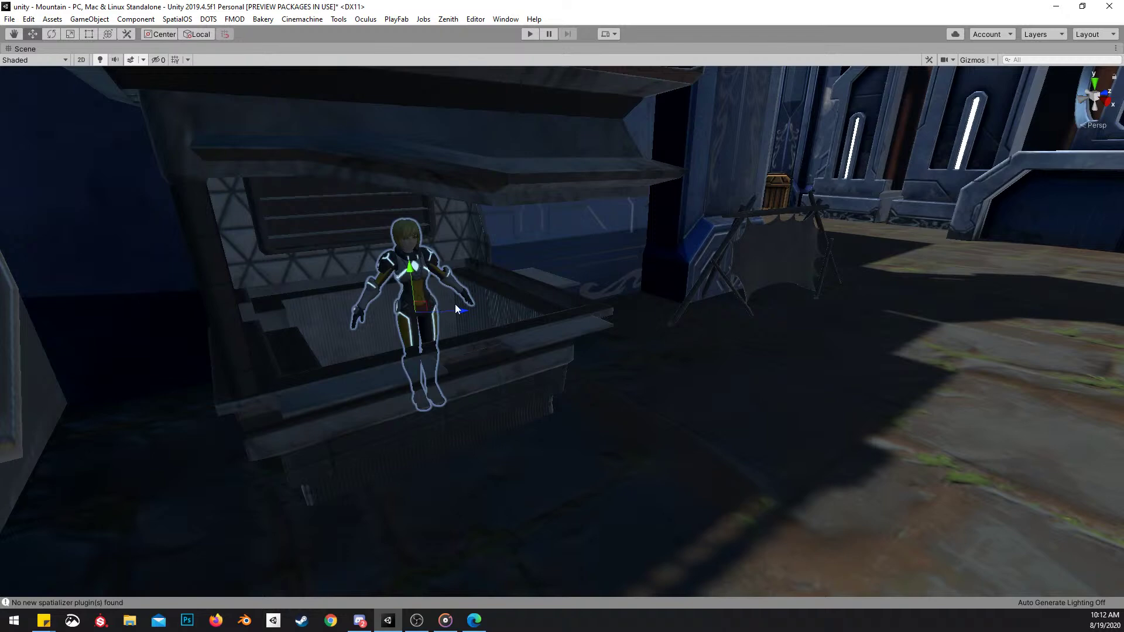
Adjust the shopkeeper's placement behind the shaded stall's counter and place another ScaleRef copy outside as a customer
right_click_drag(502, 331, 520, 370)
left_click_drag(411, 369, 409, 386)
right_click_drag(447, 383, 410, 376)
left_click_drag(421, 370, 459, 385)
key("w")
right_click_drag(459, 385, 674, 325)
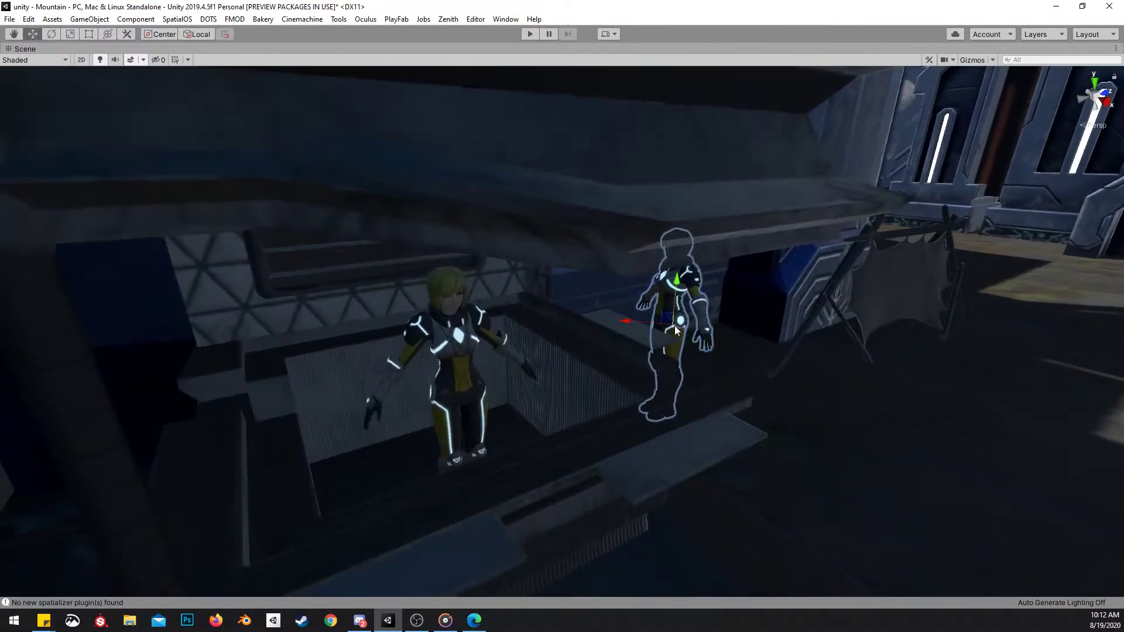
Duplicate the customer character, turn the copy toward the shaded stall and stand it near the stall's other front corner
key("ctrl+d")
left_click_drag(668, 333, 729, 521)
key("s")
right_click_drag(728, 522, 640, 387)
key("e")
left_click_drag(635, 374, 527, 398)
key("w")
left_click_drag(640, 350, 479, 378)
right_click_drag(479, 378, 516, 377)
mouse_move(511, 363)
left_mouse_down()
mouse_move(497, 371)
mouse_move(512, 346)
left_mouse_up()
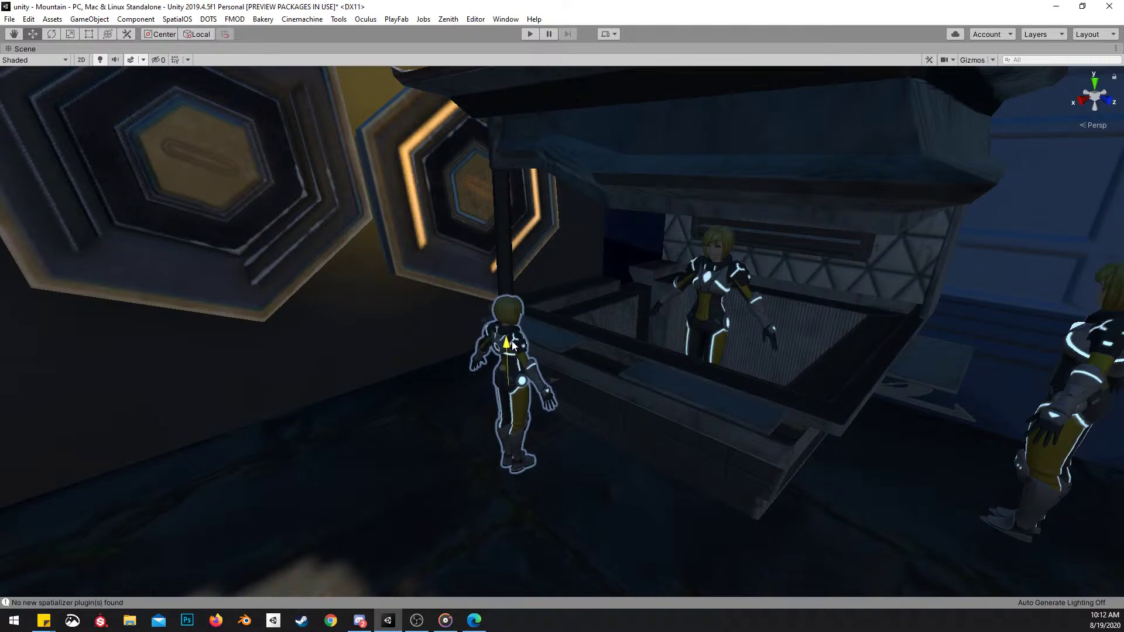
Select the whole Zenith_Rig (1) character in front of the vendor stall by the side wall and collapse its mesh list
right_click_drag(513, 345, 767, 266)
scroll(756, 265, "up", 1)
left_click(714, 313)
key("shift+space")
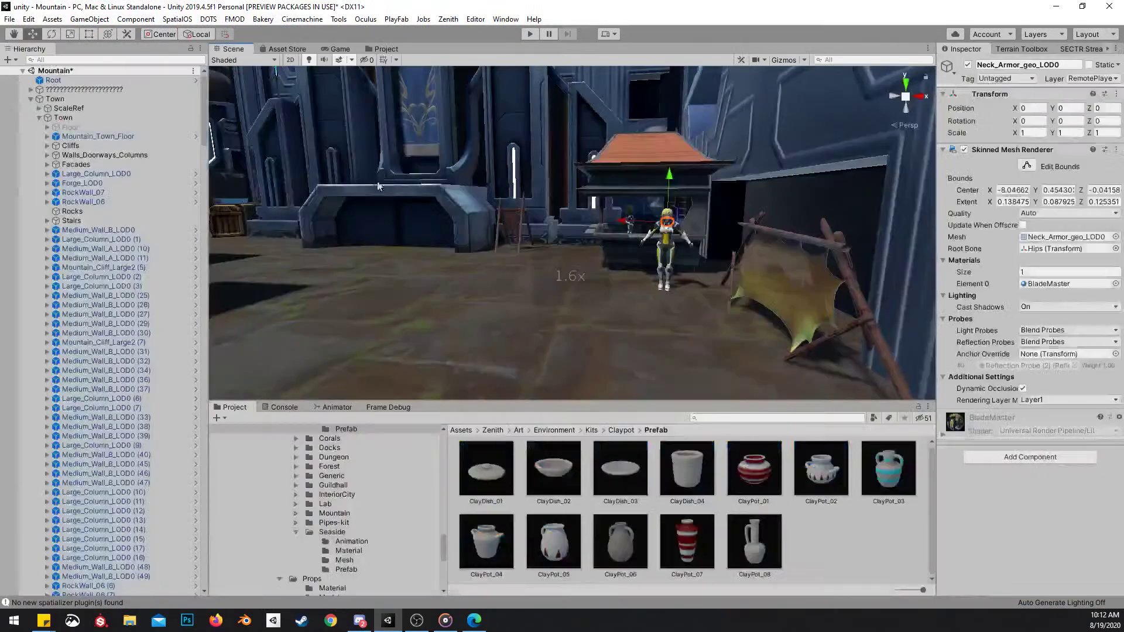
right_click_drag(561, 151, 588, 135)
left_click(605, 191)
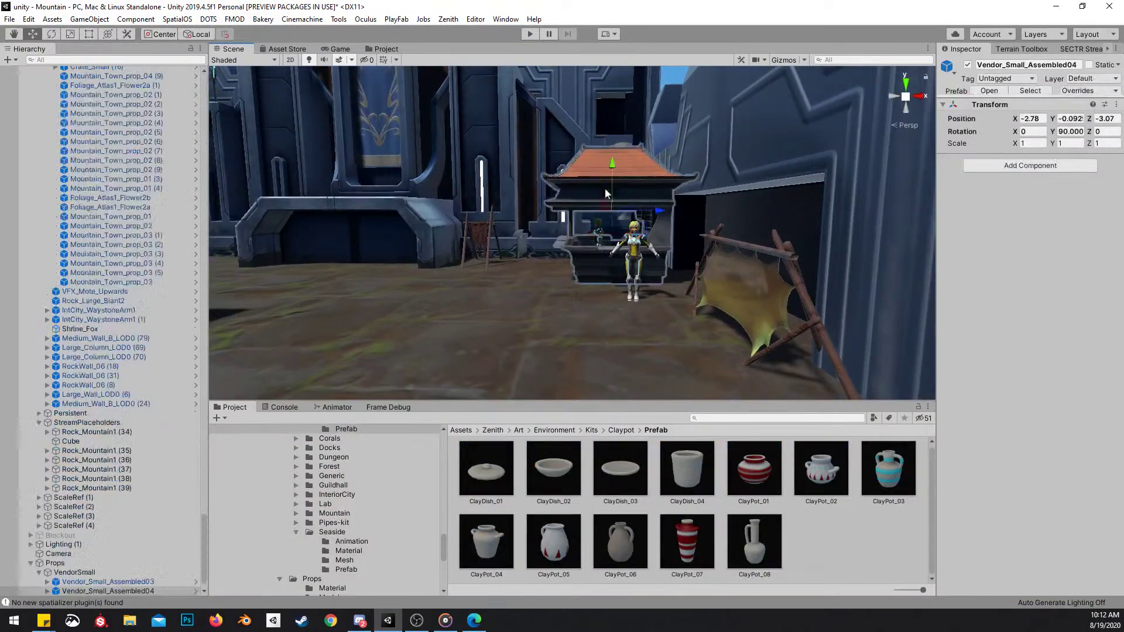
left_click(637, 265)
scroll(143, 208, "up", 5)
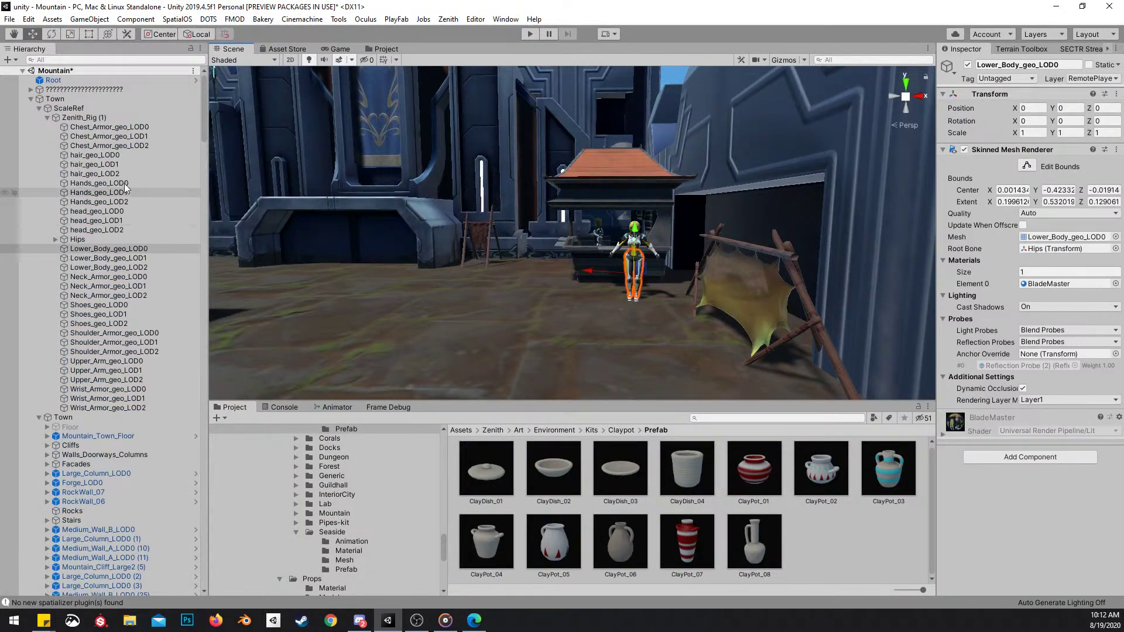
left_click(82, 118)
left_click(48, 118)
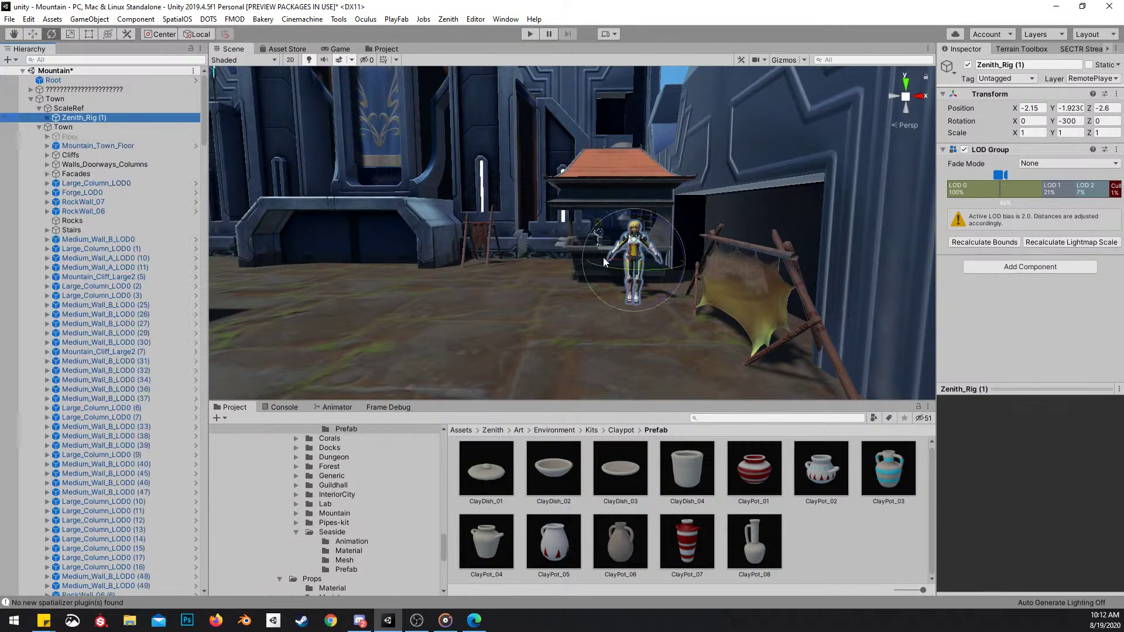
Rotate the Zenith_Rig (1) character and reposition it beside the side-wall stall's counter
left_click_drag(665, 270, 420, 294)
key("shift+space")
right_click_drag(599, 273, 789, 364)
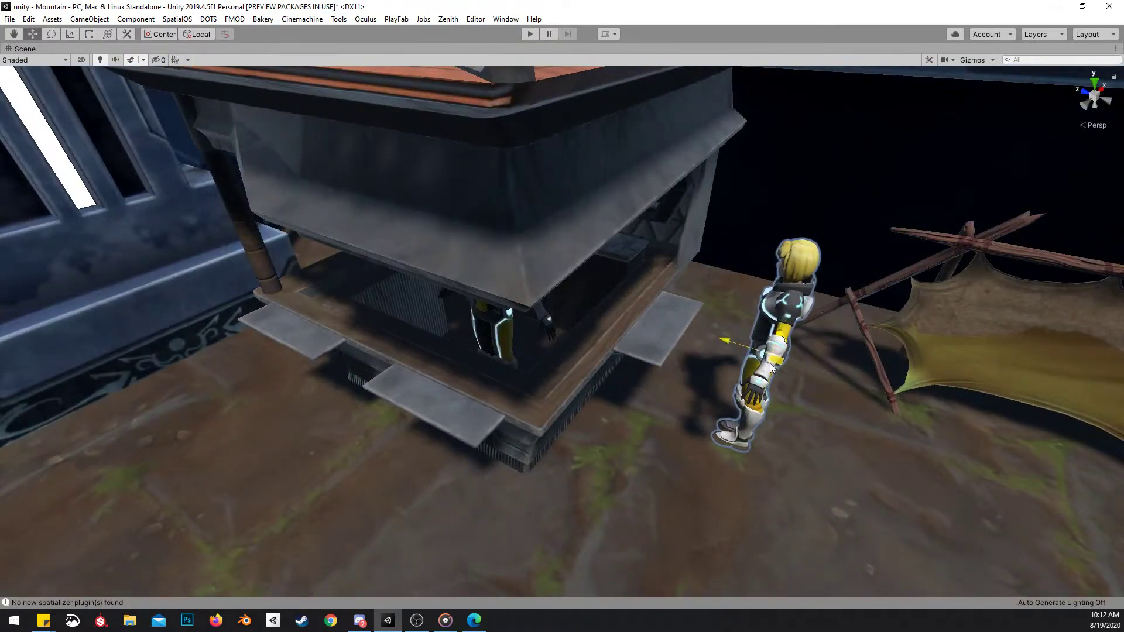
left_click_drag(745, 361, 734, 300)
Restore the full editor layout and collapse the Town and VendorSmall groups in the Hierarchy
right_click_drag(734, 300, 331, 358)
key("s")
scroll(518, 237, "up", 3)
key("w")
key("shift+space")
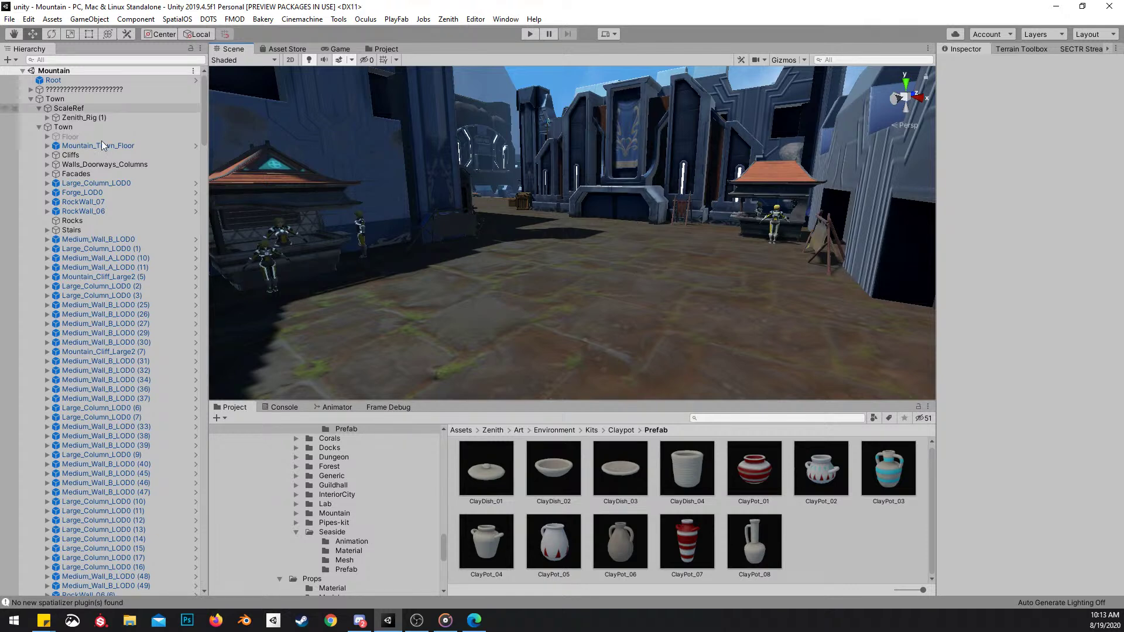
left_click(31, 100)
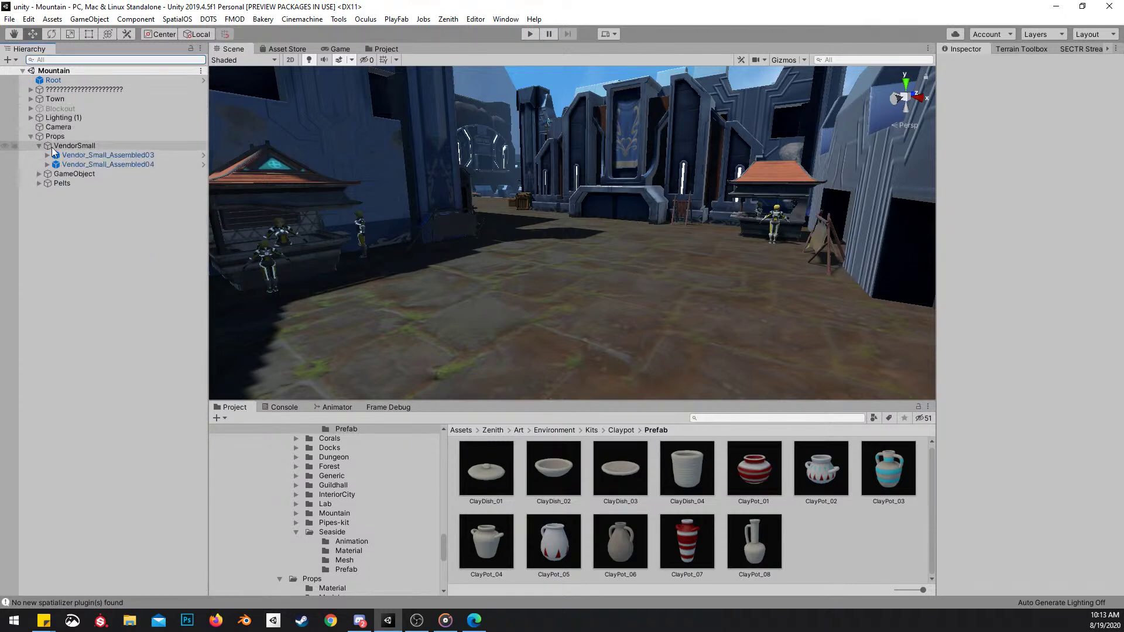
left_click(39, 146)
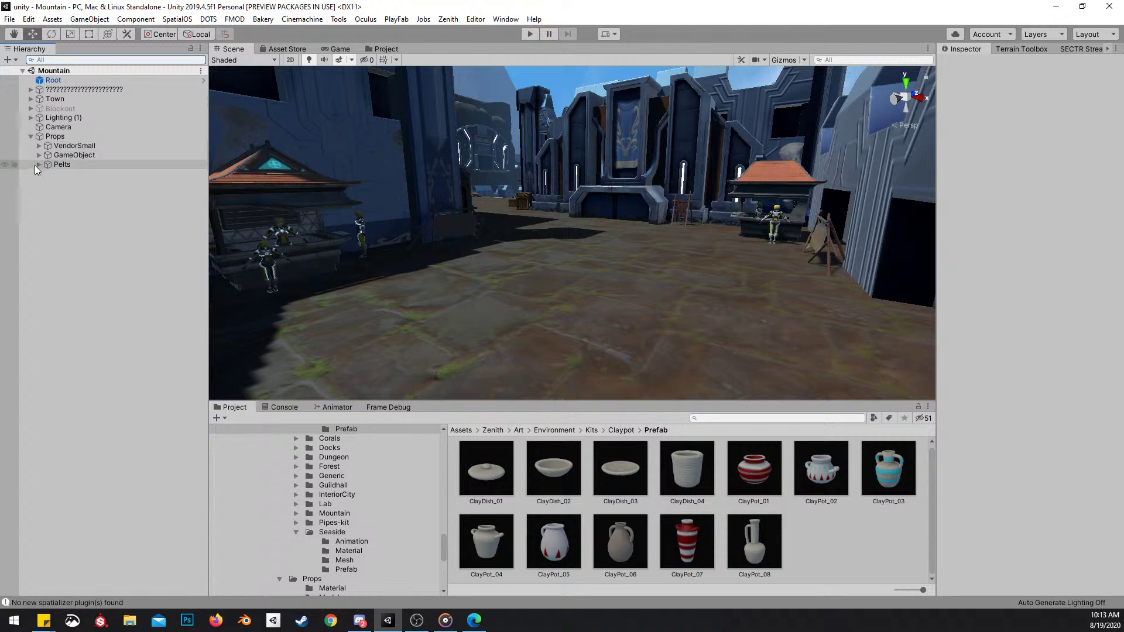
Select the small wooden crate among the spare props laid out on the plaza
right_click_drag(638, 219, 577, 270)
key("w")
key("w")
left_click(554, 271)
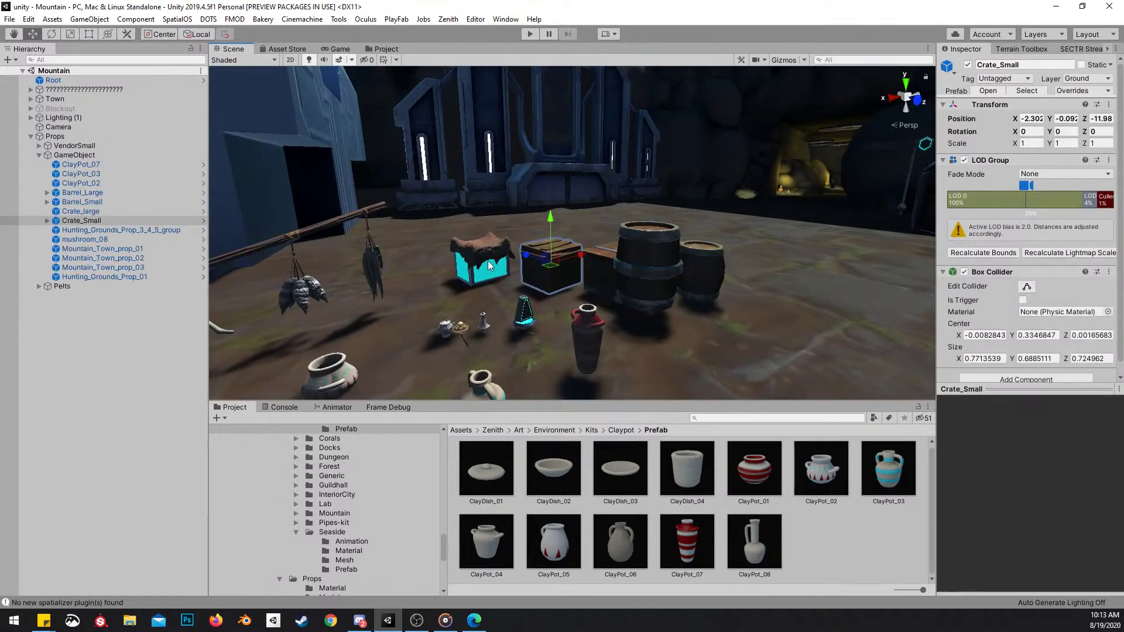
right_click_drag(486, 251, 599, 297)
key("s")
left_click_drag(432, 233, 900, 317)
right_click_drag(474, 257, 609, 256)
key("ctrl+z")
Move the small crate, long crate and hide-covered glowing cage together to the ground in front of the side-wall vendor stall
key("w")
left_click(635, 243, "shift")
key("shift+space")
right_click_drag(545, 292, 653, 413)
key("s")
left_click_drag(422, 462, 1001, 484)
key("w")
right_click_drag(1001, 484, 831, 344)
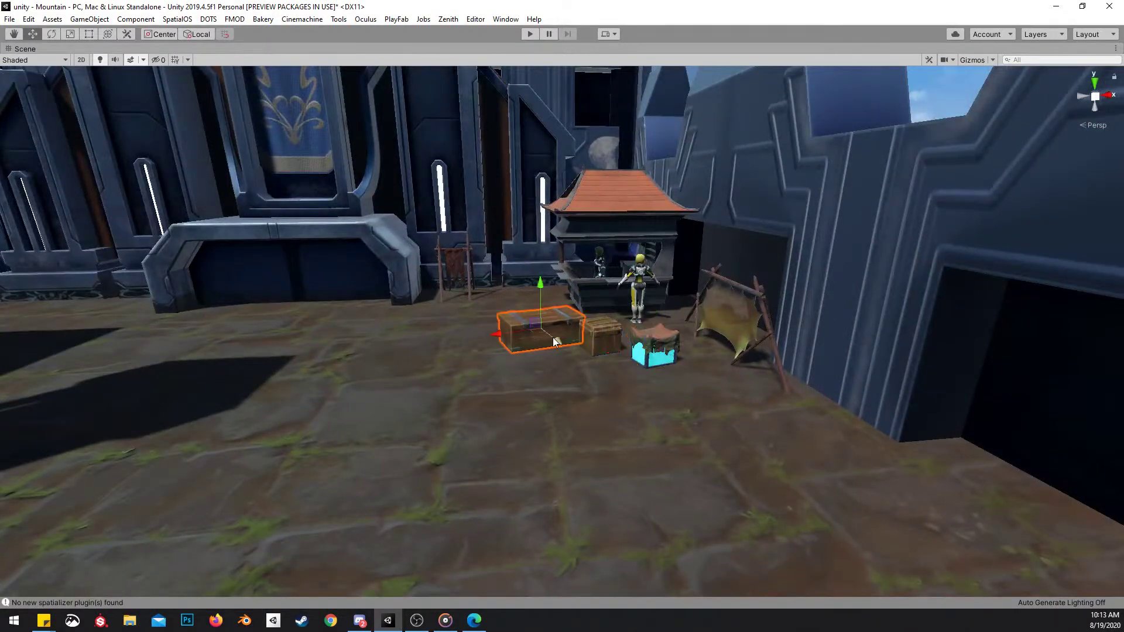
Move the long crate beside the open doorway in the side wall and rotate it to run along the wall
left_click_drag(537, 339, 949, 491)
right_click_drag(772, 447, 803, 462)
key("e")
left_click_drag(832, 434, 864, 415)
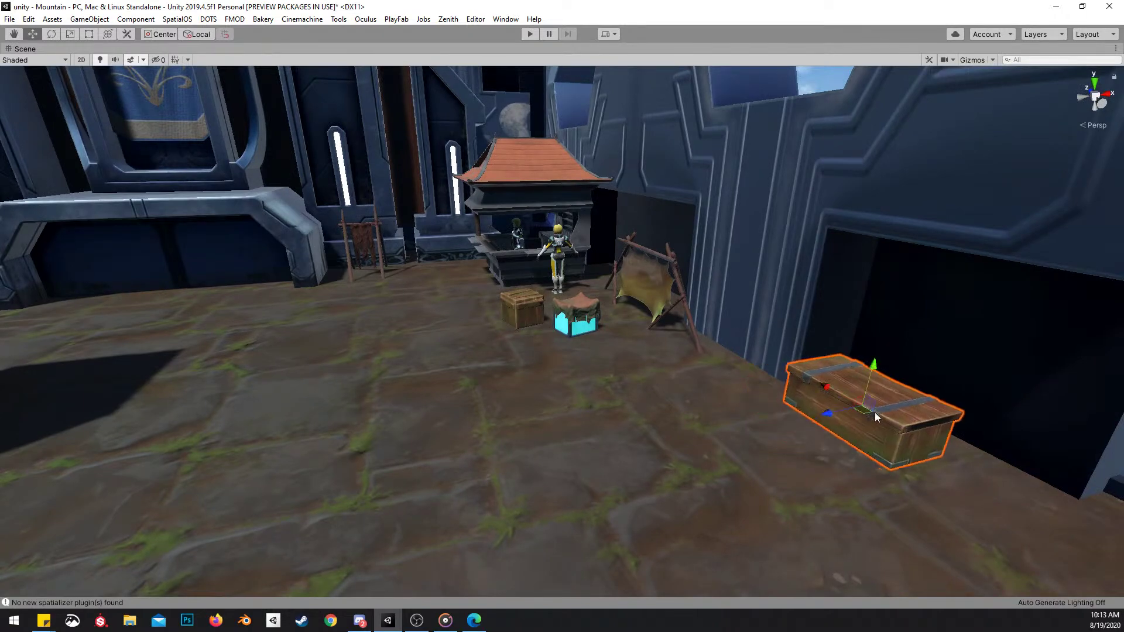
Place the small crate and the glowing cage beside the side-wall doorway and set the long crate aside across the plaza
left_click(534, 326)
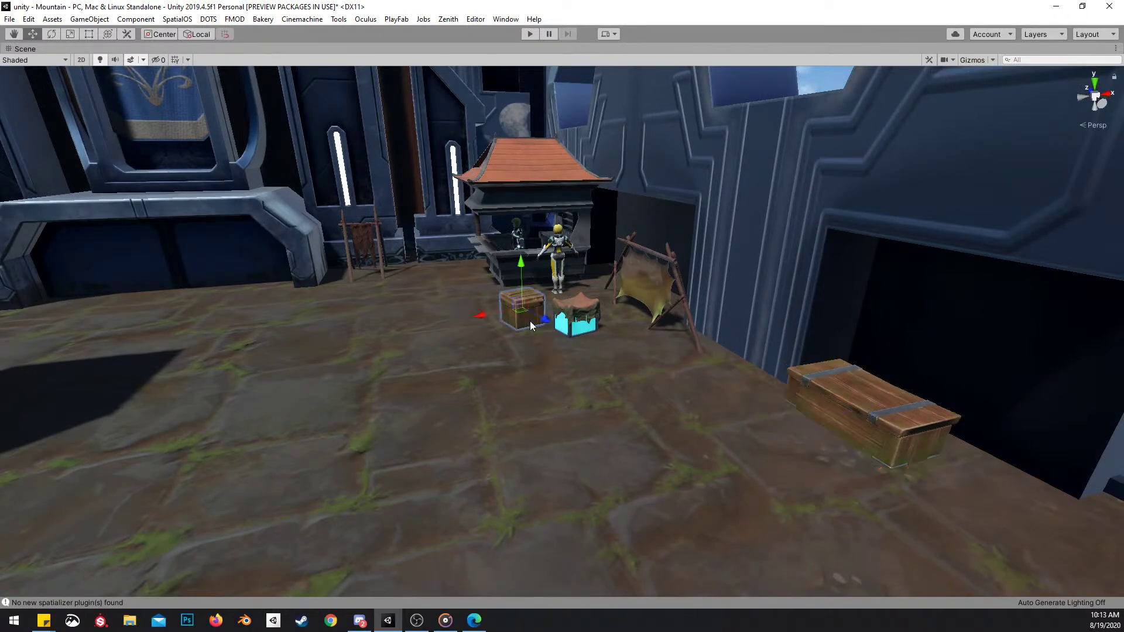
left_click_drag(523, 317, 756, 381)
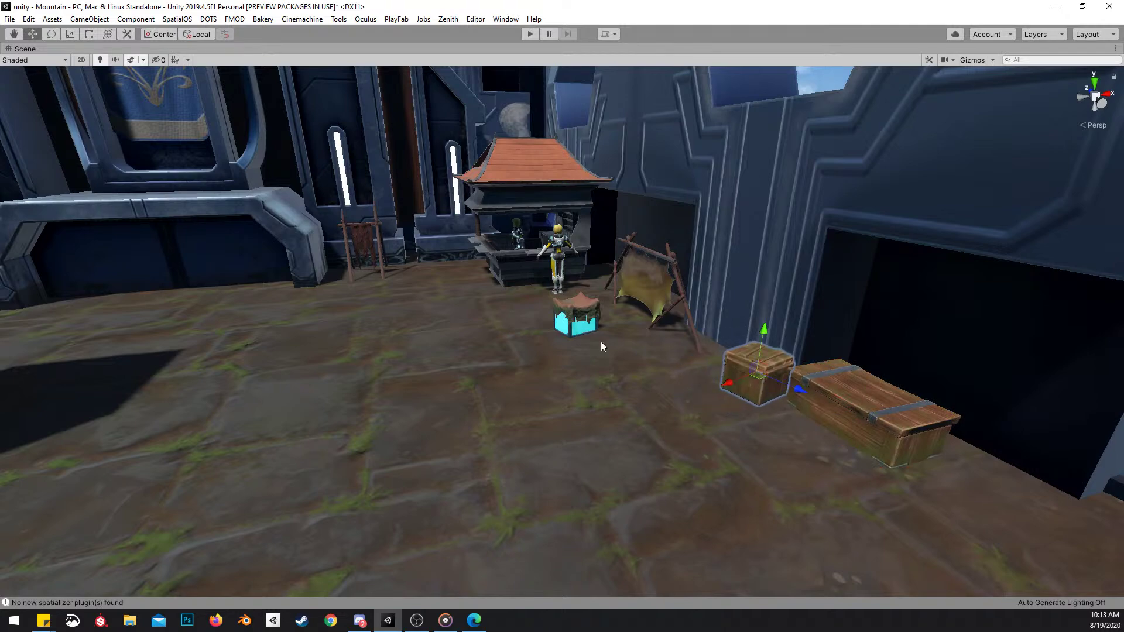
left_click_drag(574, 325, 134, 349)
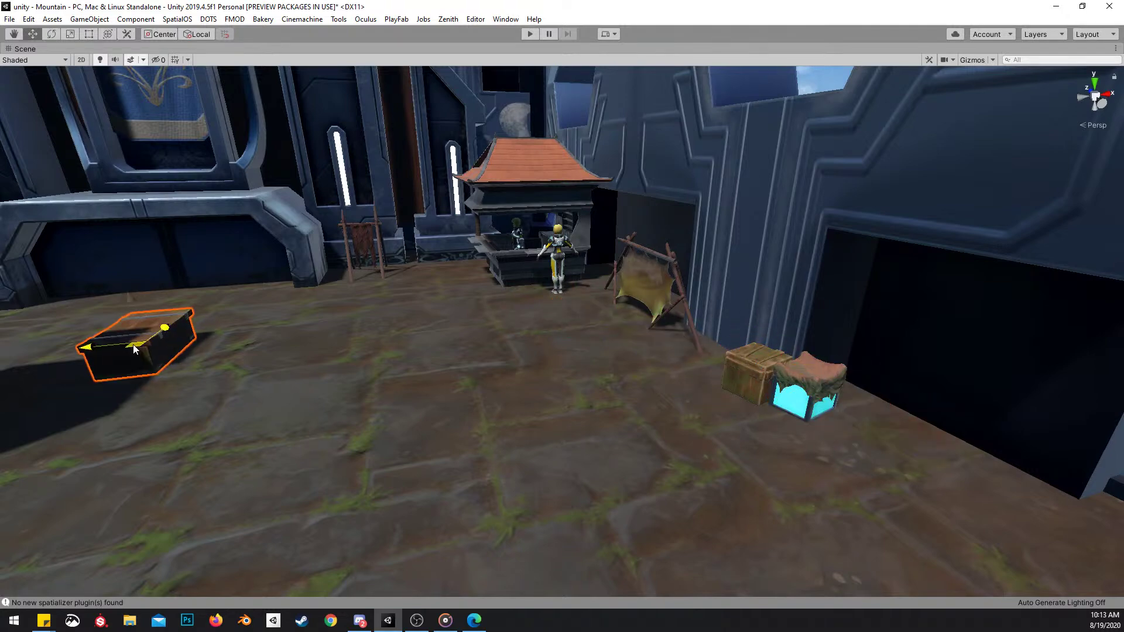
Enlarge the hide-covered cage beside the doorway, adjust its height, and nudge the small crate next to it
left_click(811, 398)
key("r")
left_click_drag(808, 393, 830, 389)
key("f")
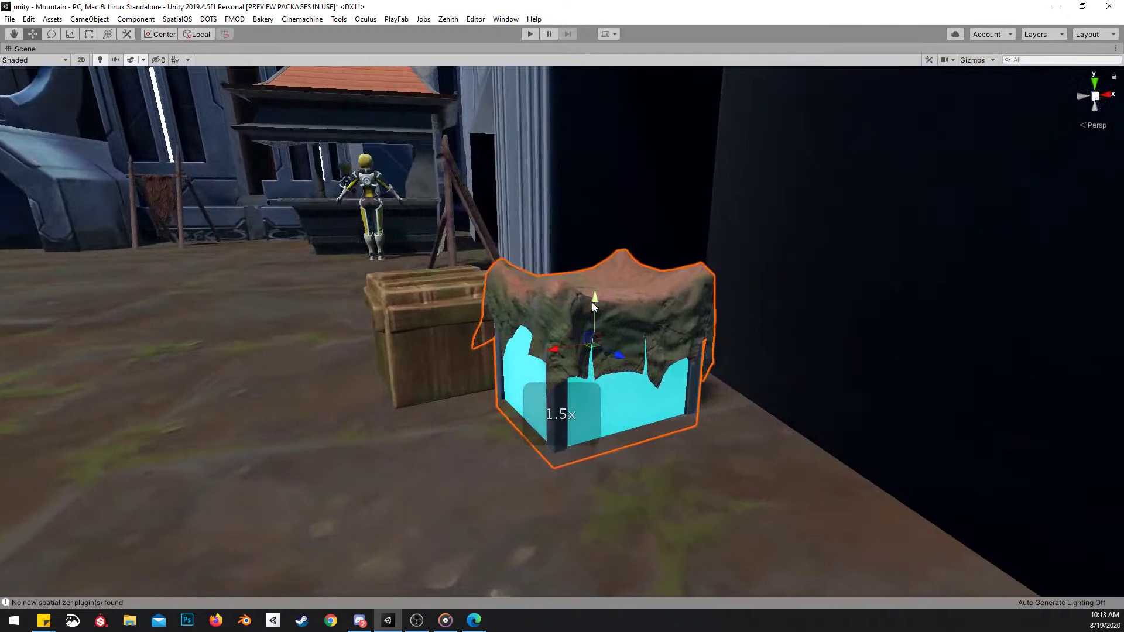
left_click_drag(592, 302, 606, 289)
left_click(432, 332)
left_click_drag(434, 279, 449, 279)
left_click(609, 317)
right_click_drag(611, 317, 623, 320)
Duplicate the hide-covered cage, rotate the copy and stack it on top of the small crate
left_click_drag(623, 321, 653, 252, "alt")
key("ctrl+d")
right_click_drag(657, 349, 649, 393)
scroll(650, 335, "up", 3)
key("e")
mouse_move(669, 301)
left_mouse_down()
mouse_move(598, 318)
mouse_move(655, 312)
left_mouse_up()
left_click_drag(712, 329, 562, 294, "alt")
right_click_drag(562, 294, 557, 226)
left_click_drag(547, 139, 548, 150)
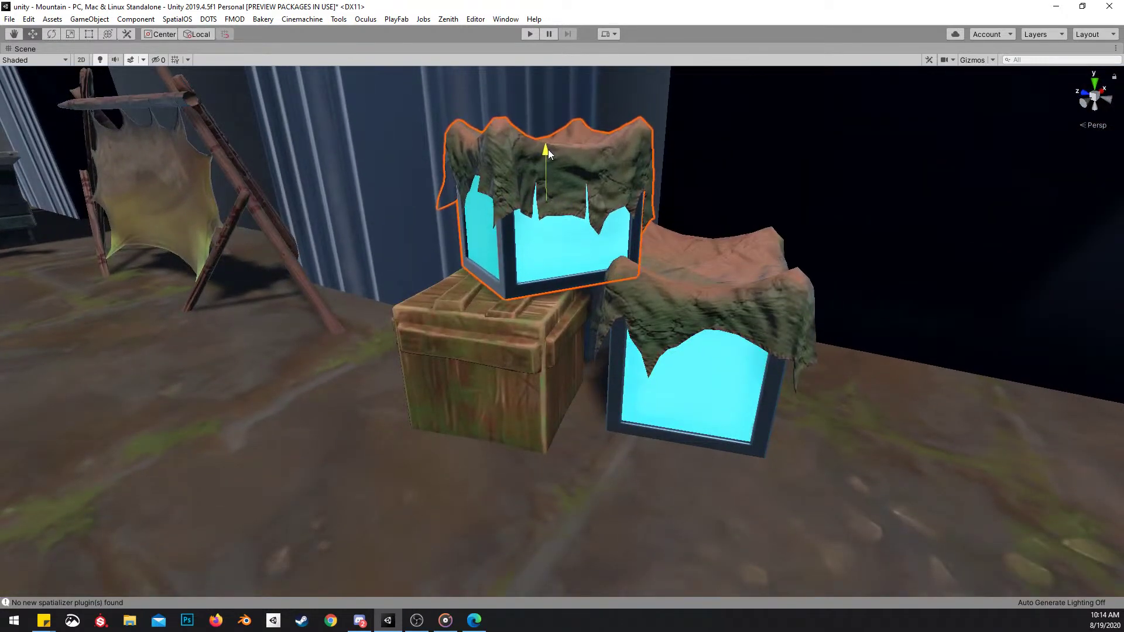
Fine-tune the stacked cage's position so it sits squarely on the small crate
right_click_drag(627, 293, 571, 392)
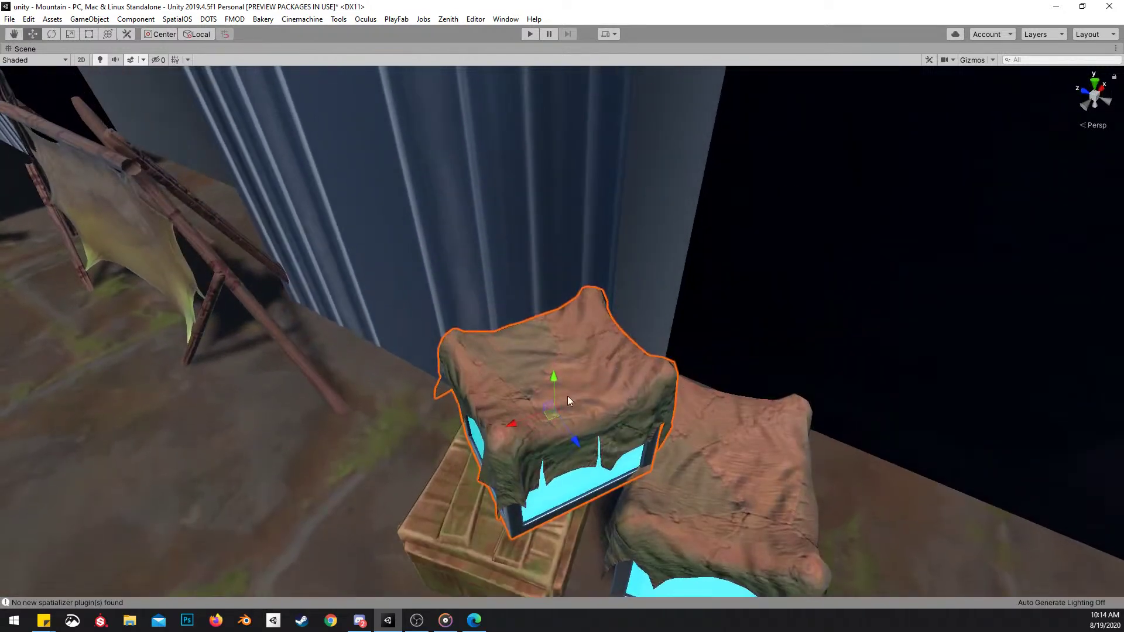
left_click_drag(547, 411, 505, 425)
key("ctrl+z")
left_click_drag(515, 419, 515, 308, "alt")
left_click_drag(502, 248, 507, 256)
right_click_drag(507, 256, 722, 257)
key("a")
left_click_drag(623, 213, 627, 217)
right_click_drag(627, 217, 589, 272)
key("d")
left_click(588, 273)
left_click_drag(572, 264, 562, 276)
Move a barrel from the spare props to the crate and cage pile by the side-wall doorway
left_click(436, 314)
right_click_drag(616, 308, 409, 292)
key("s")
right_click_drag(612, 322, 590, 324)
right_click_drag(671, 328, 526, 317)
left_click(526, 319)
right_click_drag(621, 320, 1023, 289)
key("s")
scroll(522, 327, "up", 2)
left_click_drag(1000, 256, 363, 326)
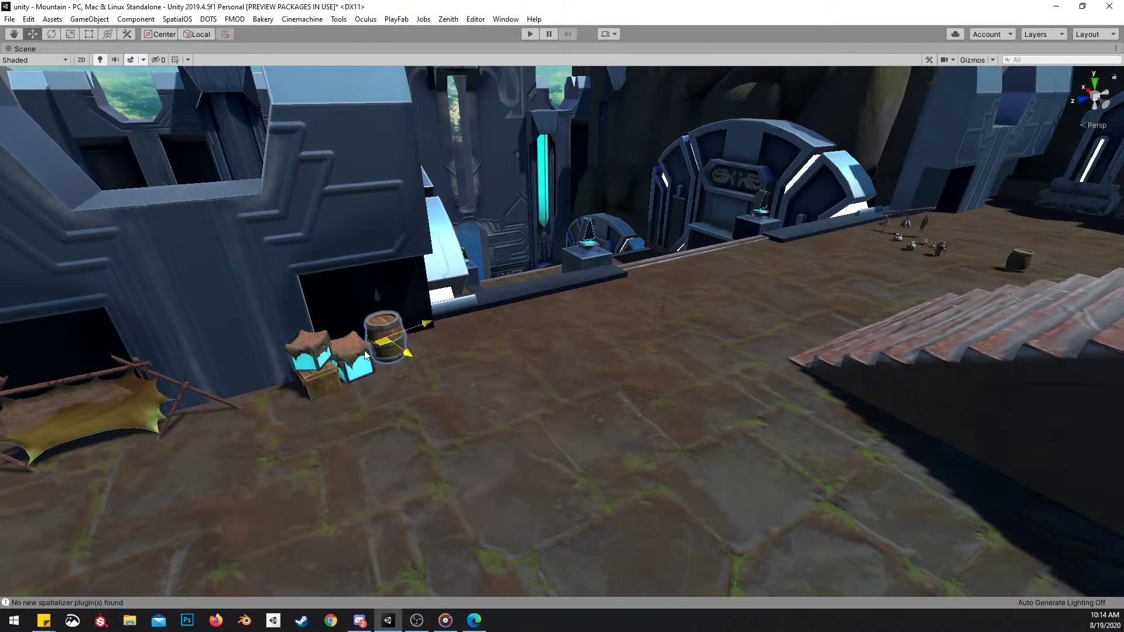
Set the barrel's height on the ground, pull the lower cage forward and tuck the barrel in behind it
right_click_drag(393, 331, 287, 348)
scroll(263, 352, "up", 2)
key("w")
left_click_drag(613, 350, 617, 317)
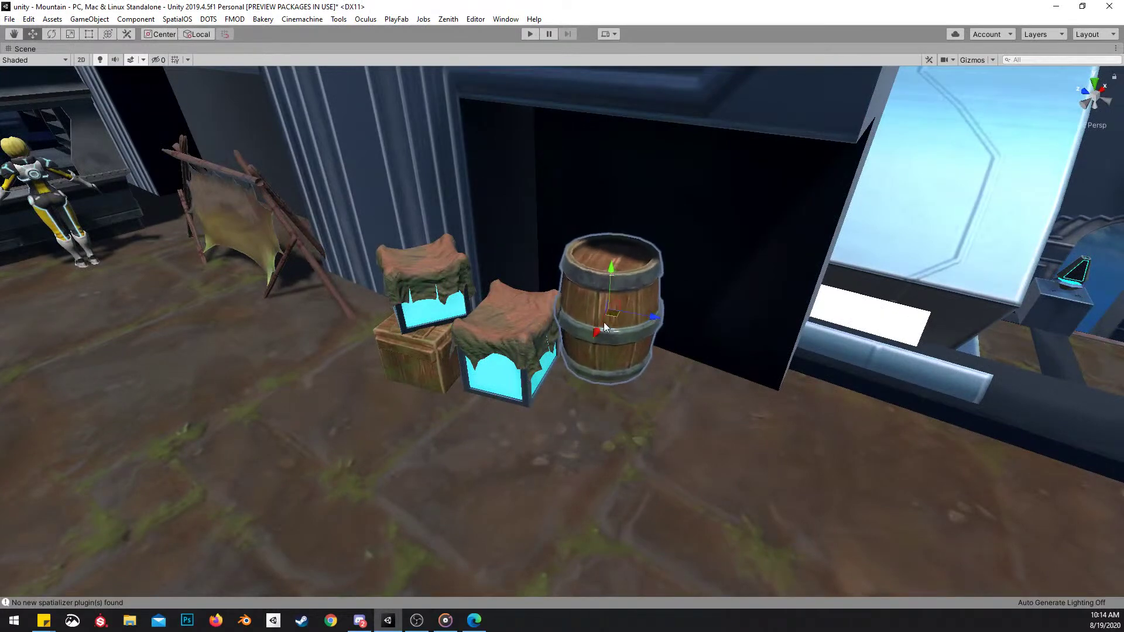
left_click_drag(514, 348, 497, 374)
left_click_drag(612, 317, 550, 299)
Select the small crate together with the cage stacked on it and nudge both within the pile
mouse_move(640, 303)
right_mouse_down()
mouse_move(649, 270)
mouse_move(662, 279)
mouse_move(718, 255)
mouse_move(638, 319)
right_mouse_up()
left_click(692, 269)
left_click(706, 246, "shift")
mouse_move(637, 318)
left_mouse_down()
mouse_move(620, 324)
mouse_move(625, 316)
left_mouse_up()
right_click_drag(644, 307, 824, 311)
key("q")
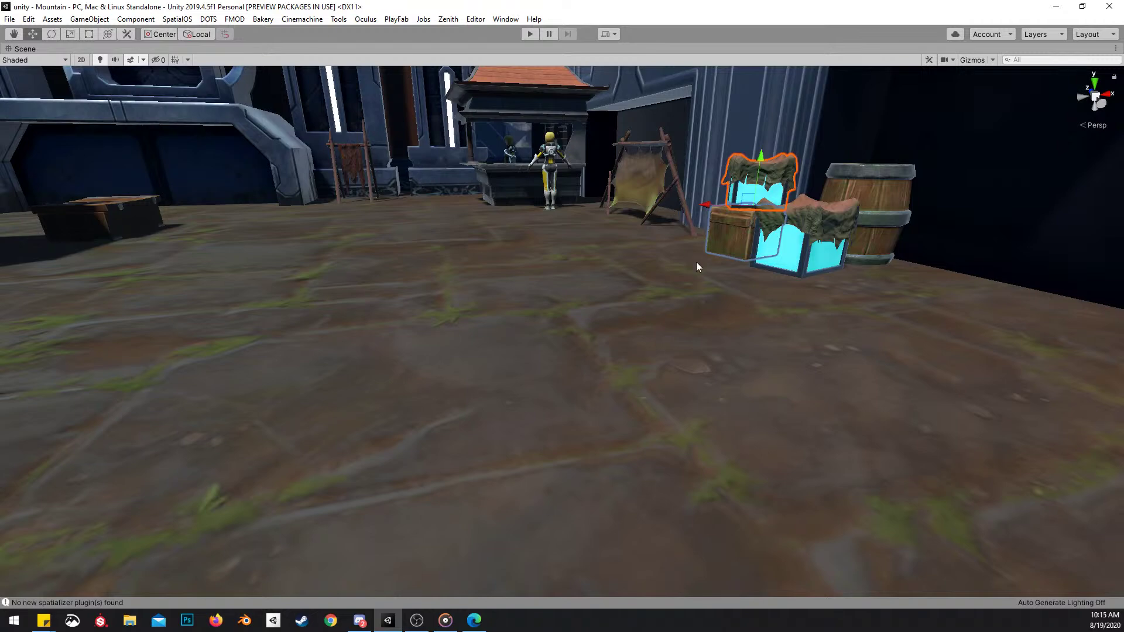
Move the long crate from the plaza into the gap behind the side-wall vendor stall and rotate it to fit
right_click_drag(755, 277, 688, 249)
right_click_drag(519, 329, 639, 236)
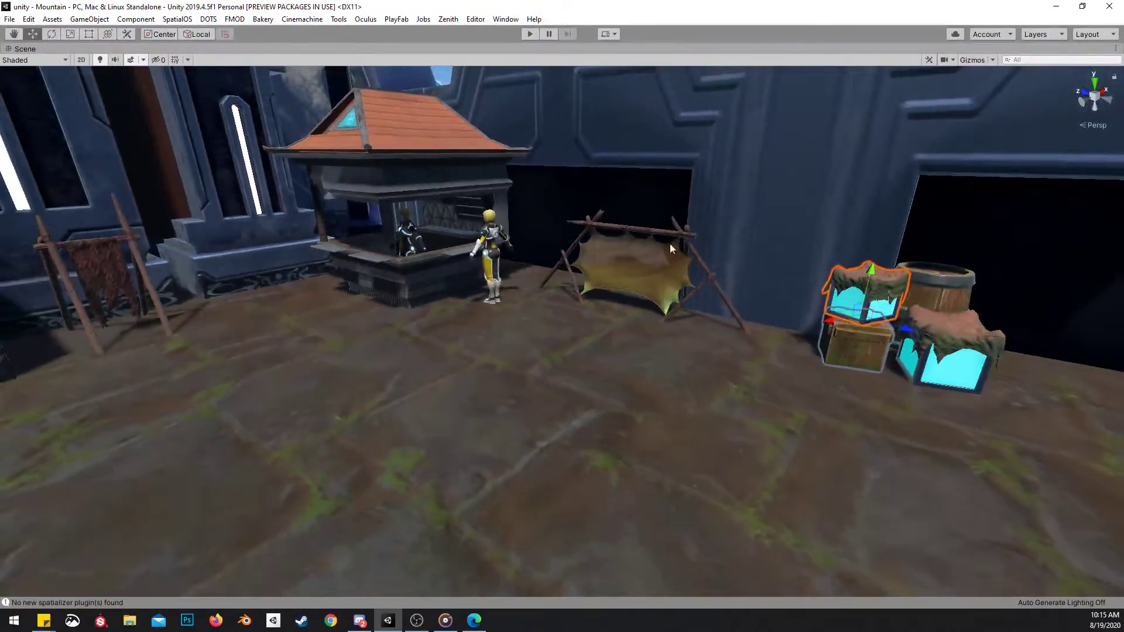
right_click_drag(869, 353, 329, 383)
key("w")
mouse_move(207, 335)
right_mouse_down()
mouse_move(459, 331)
mouse_move(369, 349)
mouse_move(204, 344)
right_mouse_up()
left_click_drag(203, 332, 733, 198)
right_click_drag(733, 198, 701, 311)
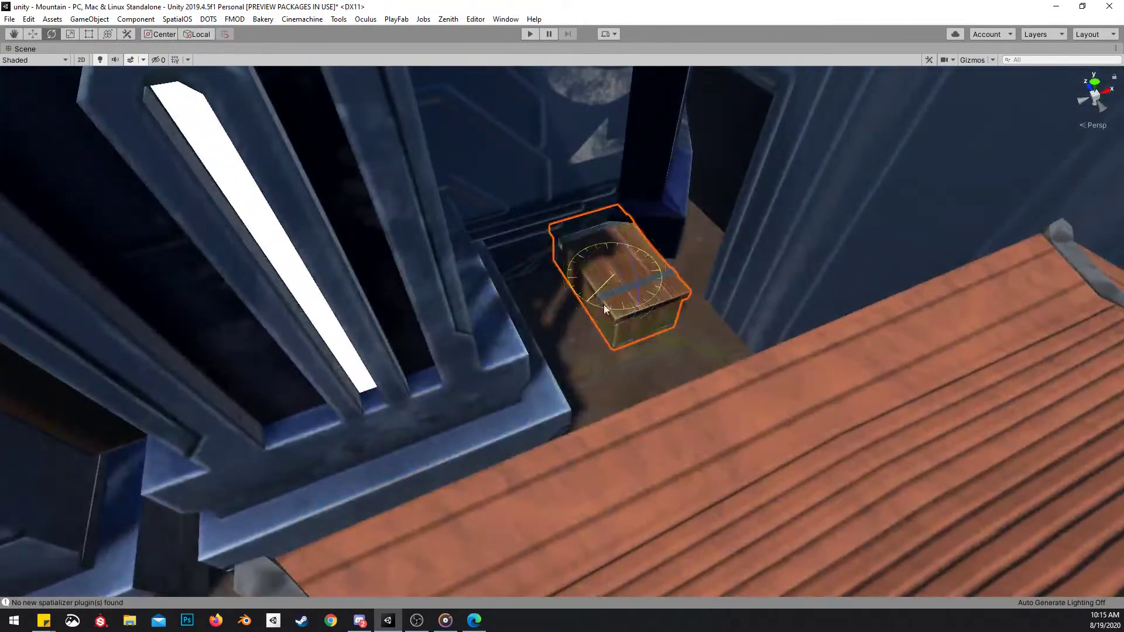
Shift the long crate farther back behind the stall and add a duplicate of it alongside
key("w")
left_click_drag(622, 289, 618, 248)
key("ctrl+d")
right_click_drag(618, 249, 790, 353)
scroll(789, 353, "up", 2)
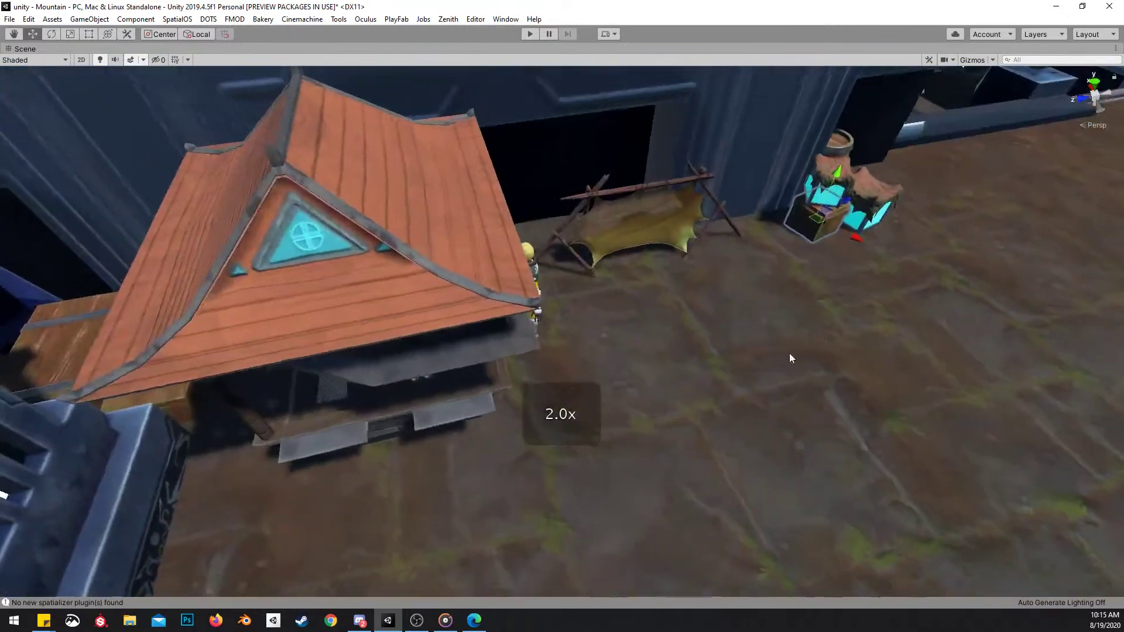
Place a copy of the small crate on the ground in the passage between the long crates and the vendor stall
left_click(53, 348)
key("f")
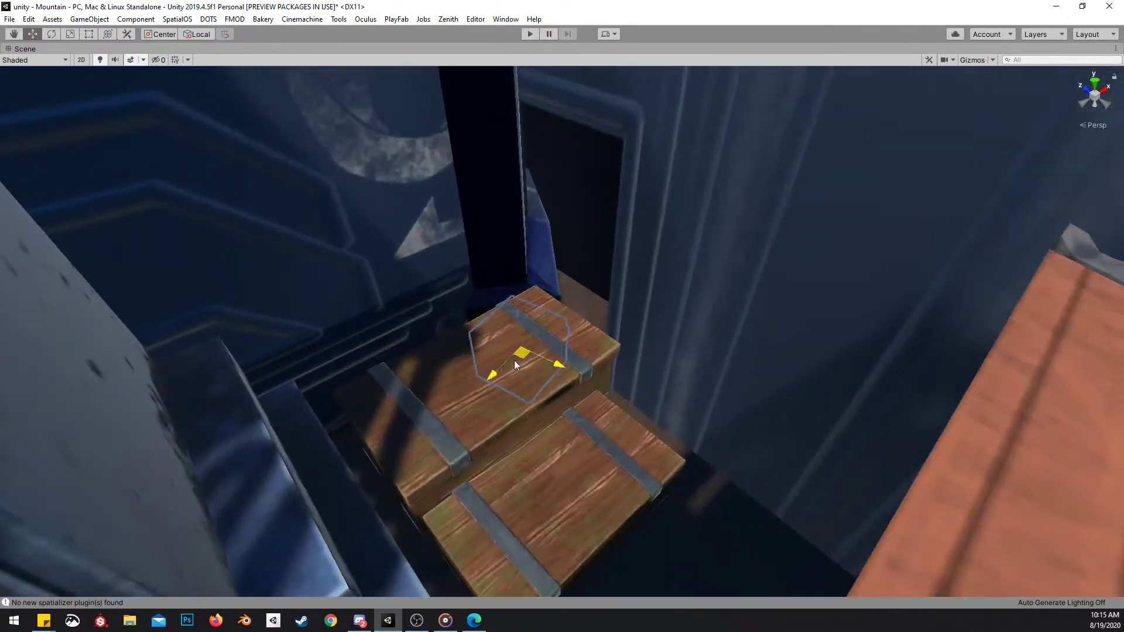
left_click_drag(514, 360, 616, 411)
right_click_drag(616, 410, 726, 304)
left_click_drag(512, 335, 655, 494)
right_click_drag(655, 494, 660, 484)
middle_click_drag(660, 484, 656, 337)
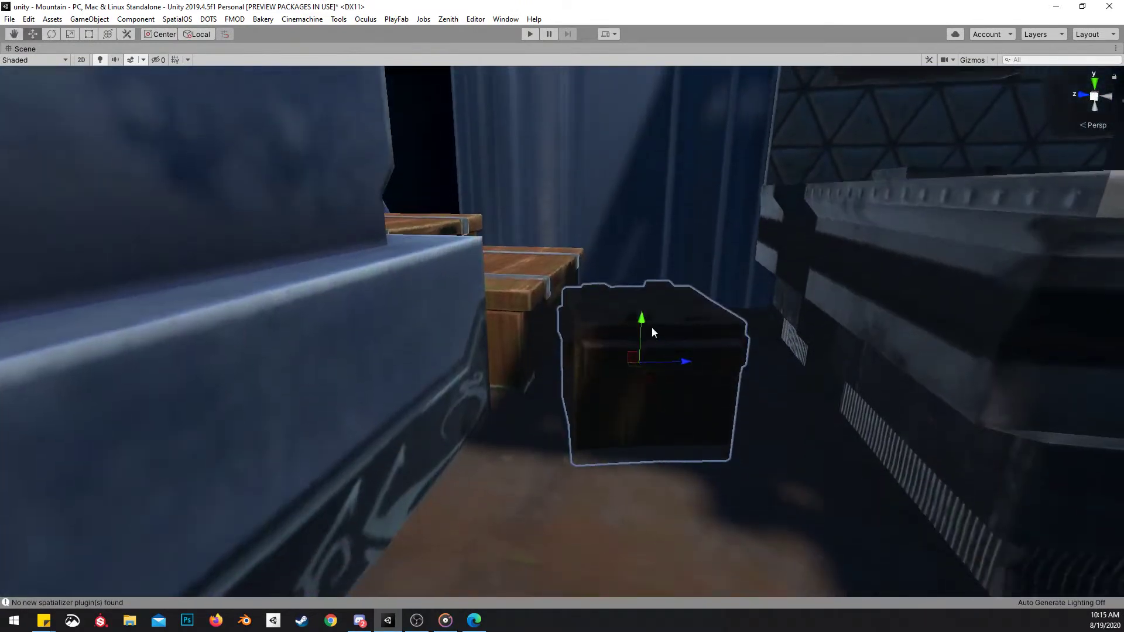
left_click_drag(650, 320, 677, 503, "alt")
Duplicate the hide-covered cage from the doorway pile and move the copy next to the small crate behind the stall
right_click_drag(678, 507, 739, 423)
key("s")
left_click(665, 359)
right_click_drag(679, 361, 905, 312)
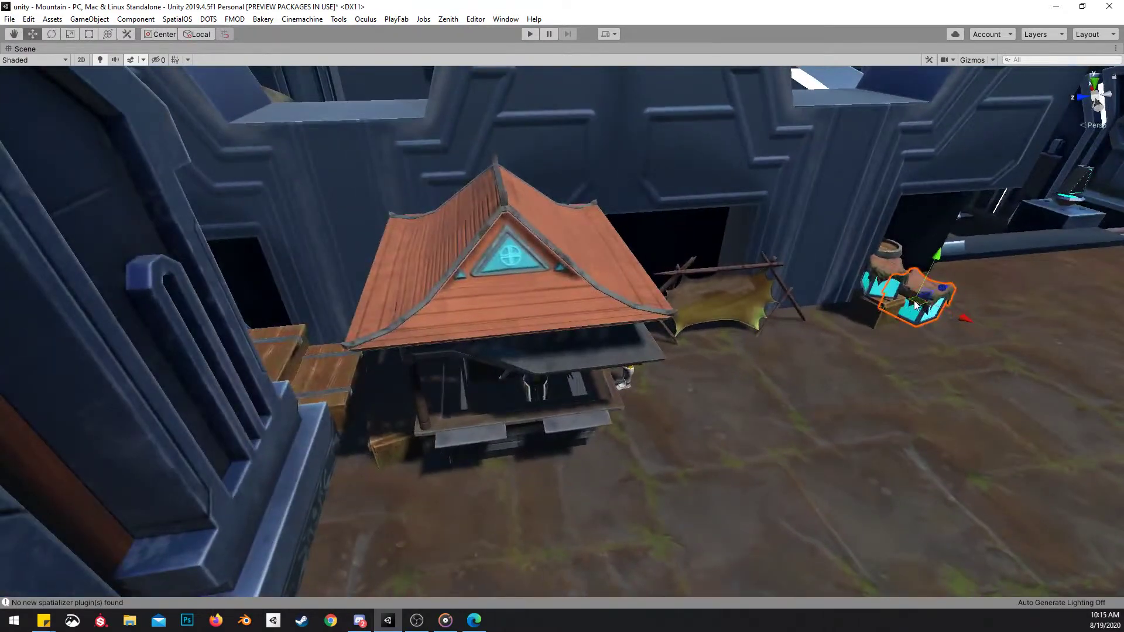
key("ctrl+d")
left_click_drag(884, 284, 353, 447)
Scale down the copied cage in the passage behind the vendor stall
key("w")
right_click_drag(639, 439, 521, 398)
key("r")
left_click_drag(512, 438, 500, 454)
key("w")
key("x")
Place the cage against the stall's side and shift the small crate beside it, adjusting the crate's height
right_click_drag(514, 384, 628, 448)
left_click(641, 406)
left_click_drag(645, 394, 651, 389)
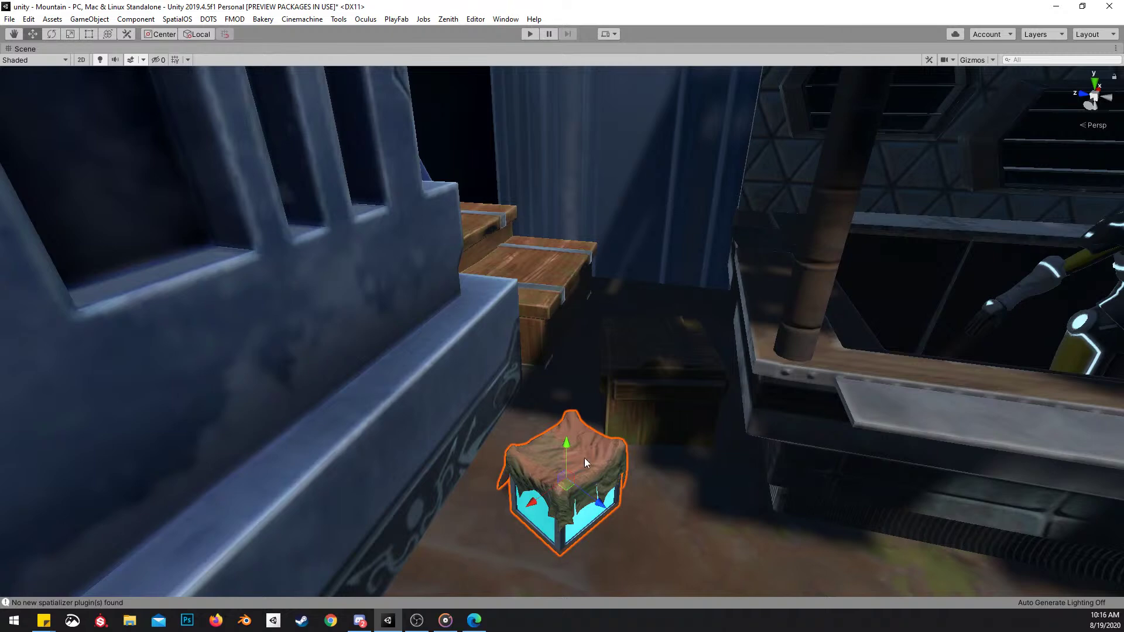
left_click_drag(569, 495, 688, 475)
left_click(656, 381)
left_click_drag(647, 386, 579, 338)
scroll(600, 340, "up", 3)
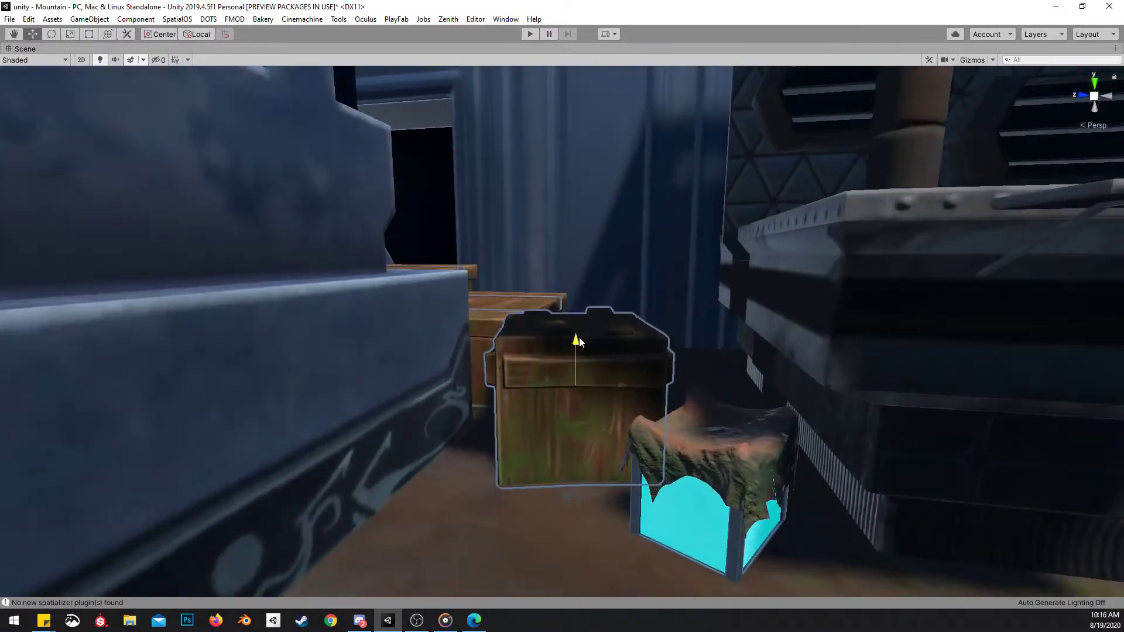
Move the hide-covered cage in front of the small crate in the passage beside the vendor stall
left_click(704, 422)
left_click_drag(722, 419, 655, 369)
middle_click_drag(654, 369, 642, 316)
Duplicate the large barrel and stand the copy against the back wall, between the long crates and the vendor stall
right_click_drag(571, 308, 767, 379)
key("s")
left_click(767, 379)
middle_click_drag(767, 379, 867, 249)
left_click_drag(866, 249, 877, 295, "alt")
right_click_drag(346, 390, 480, 301)
key("w")
key("s")
key("w")
left_click_drag(466, 307, 533, 289)
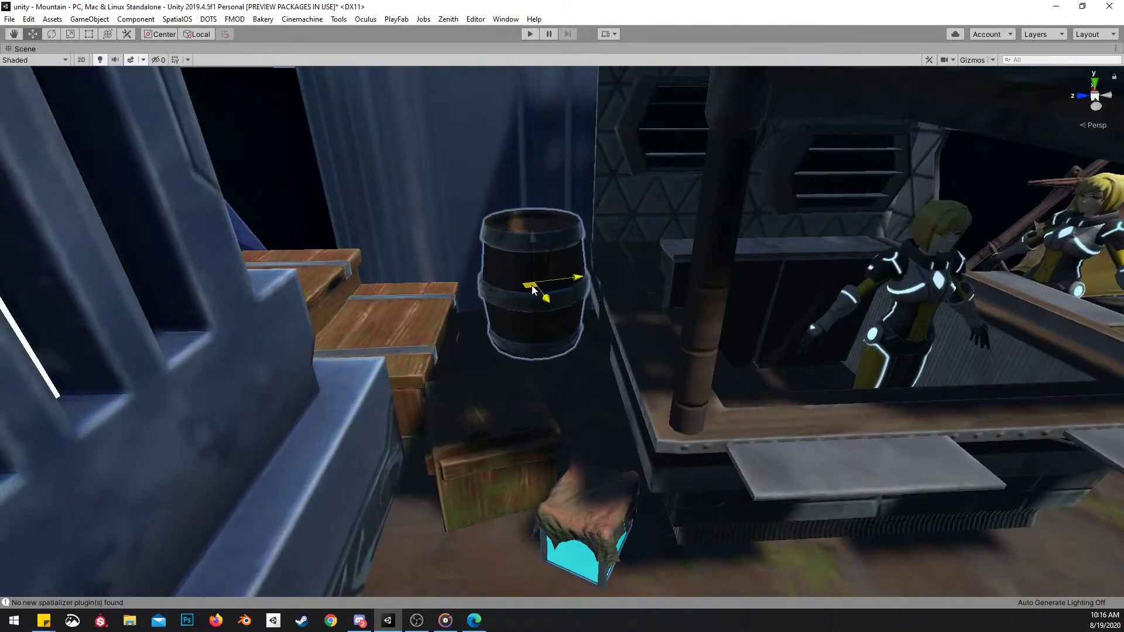
left_click_drag(533, 233, 533, 232)
key("d")
right_click_drag(577, 267, 488, 335)
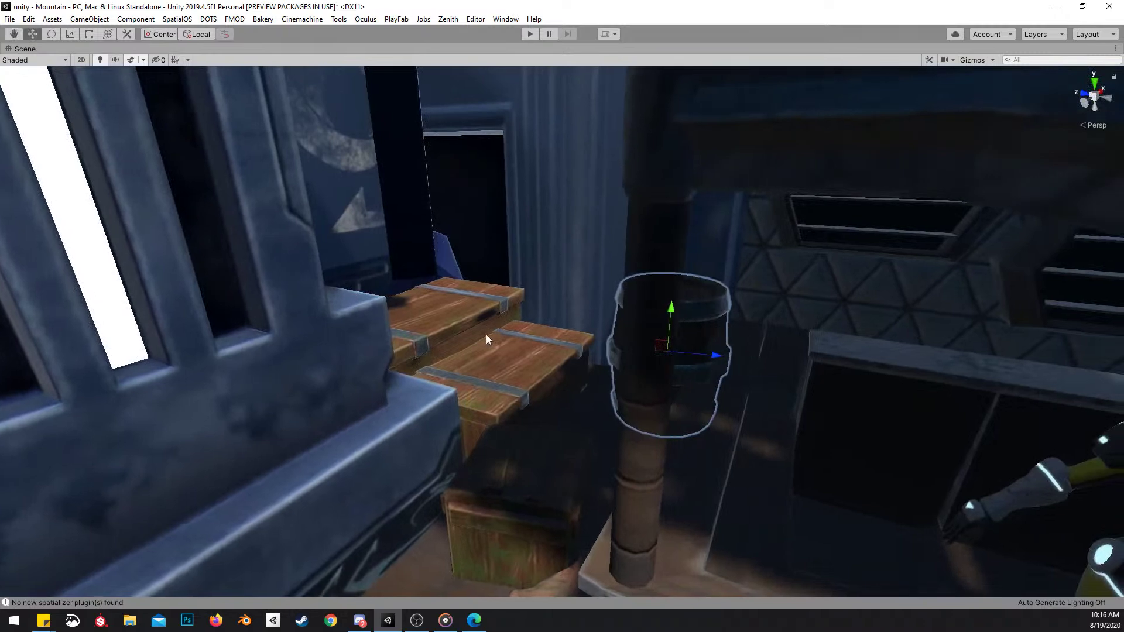
Delete the front long crate and reposition the remaining one against the wall
key("Delete")
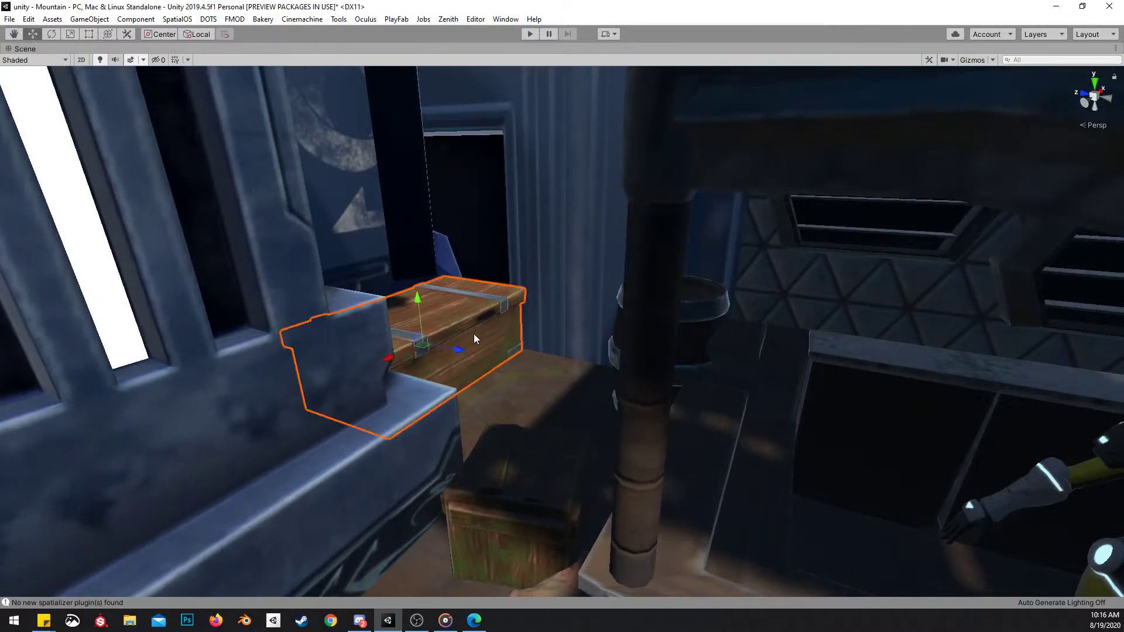
left_click_drag(448, 356, 377, 396)
key("w")
left_click_drag(417, 345, 482, 369)
Duplicate the hide-covered cage and set the larger cage between the long crate and the small crate
right_click_drag(482, 369, 507, 410)
key("ctrl+d")
left_click_drag(625, 552, 554, 281)
key("f")
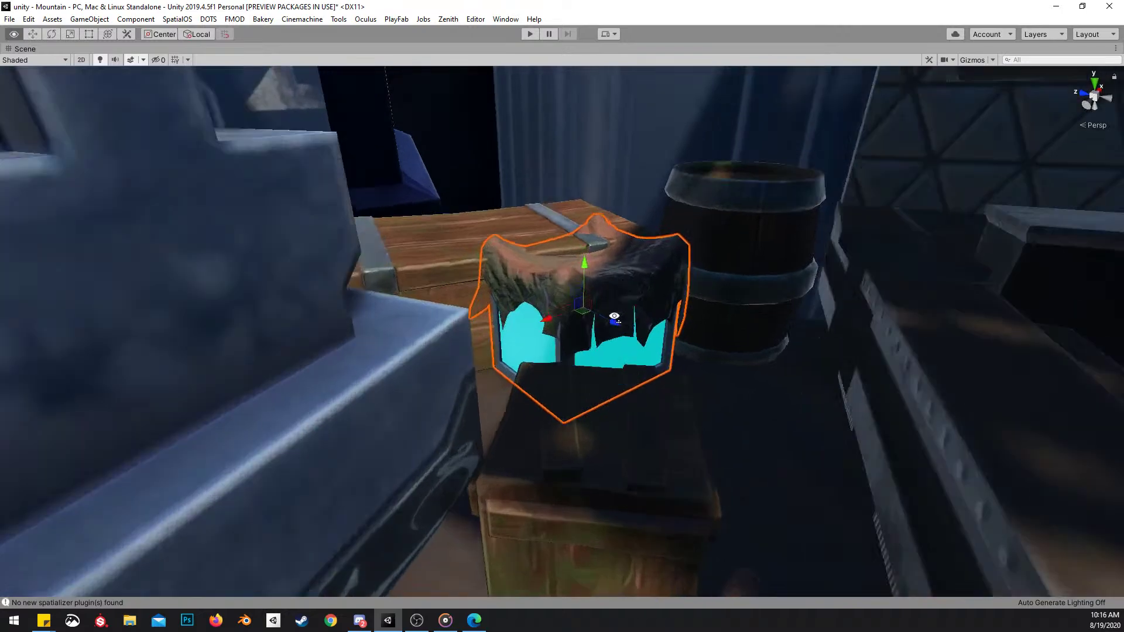
left_click_drag(579, 320, 583, 282)
Shift the long crate slightly behind the larger cage
left_click(466, 197)
key("f")
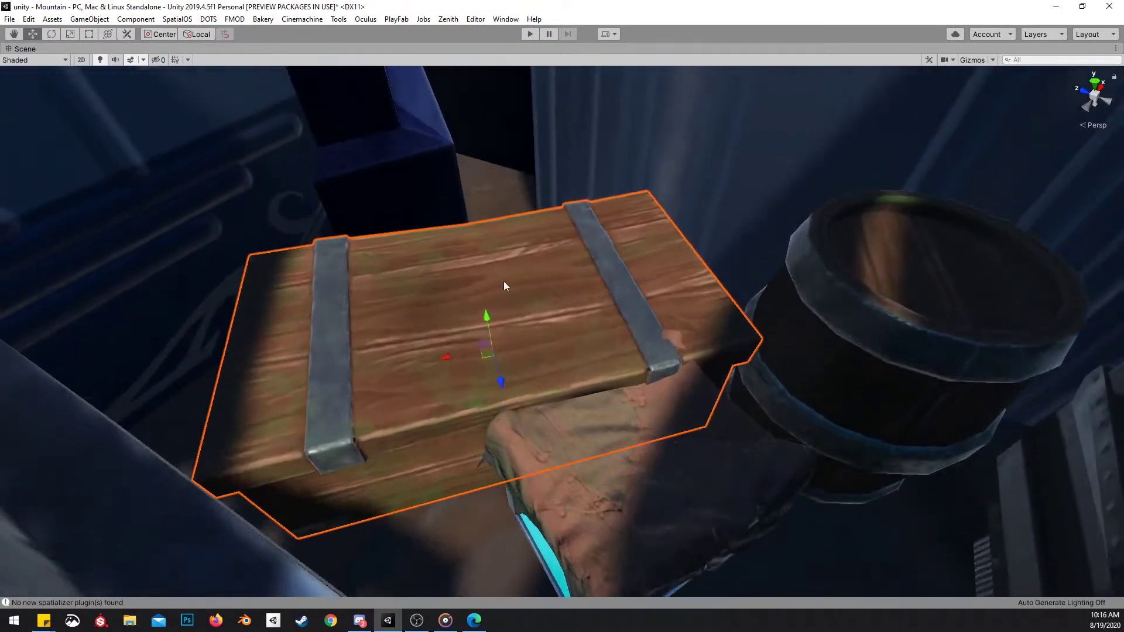
left_click_drag(489, 362, 482, 338)
Move the small crate back in front of the barrel, against the side of the vendor stall
right_click_drag(504, 341, 653, 399)
left_click(653, 400)
left_click_drag(607, 398, 664, 331)
left_click_drag(675, 283, 676, 282)
right_click_drag(676, 283, 703, 276)
key("w")
scroll(703, 276, "down", 2)
left_click_drag(614, 335, 622, 321)
Place the small cage in front of the larger cage and rotate it about its vertical axis
key("s")
right_click_drag(622, 321, 658, 429)
left_click_drag(627, 409, 525, 334)
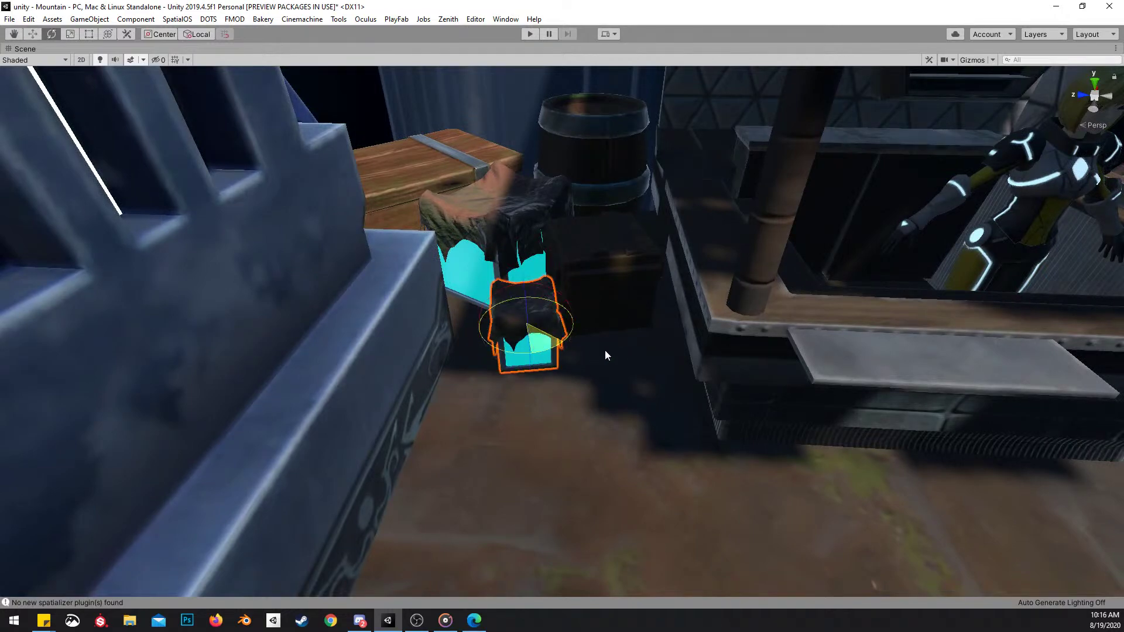
key("w")
scroll(632, 311, "down", 3)
right_click_drag(669, 341, 616, 285)
key("w")
left_click_drag(577, 300, 579, 338, "alt")
key("s")
right_click_drag(604, 274, 559, 255)
key("w")
scroll(558, 254, "up", 2)
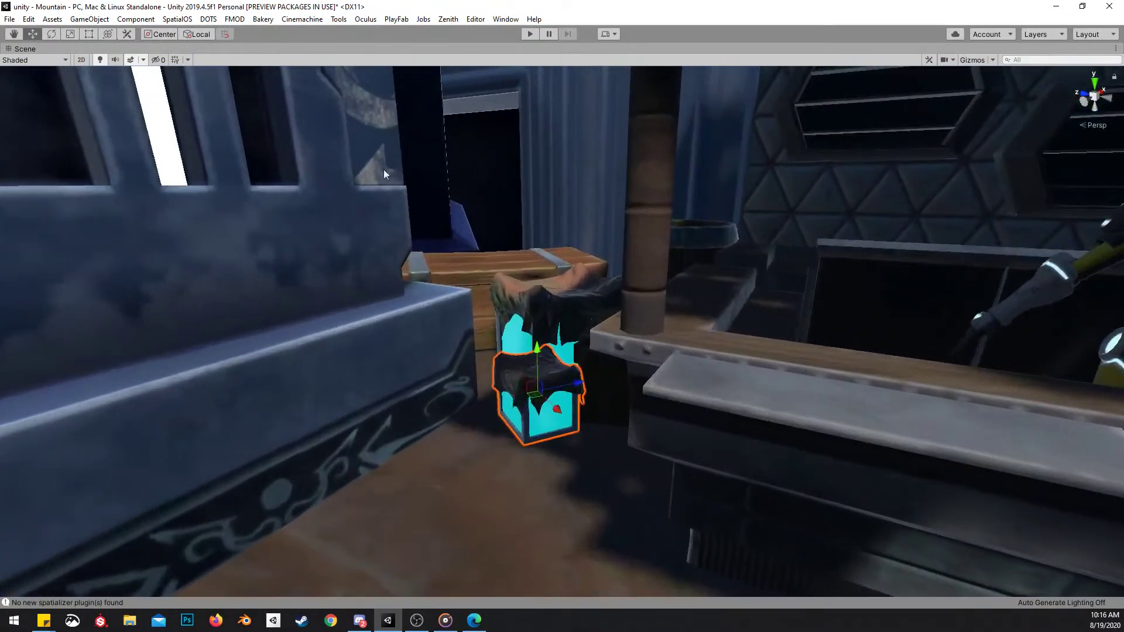
Try a small crate on top of the long crate and delete it
left_click_drag(562, 329, 598, 340, "alt")
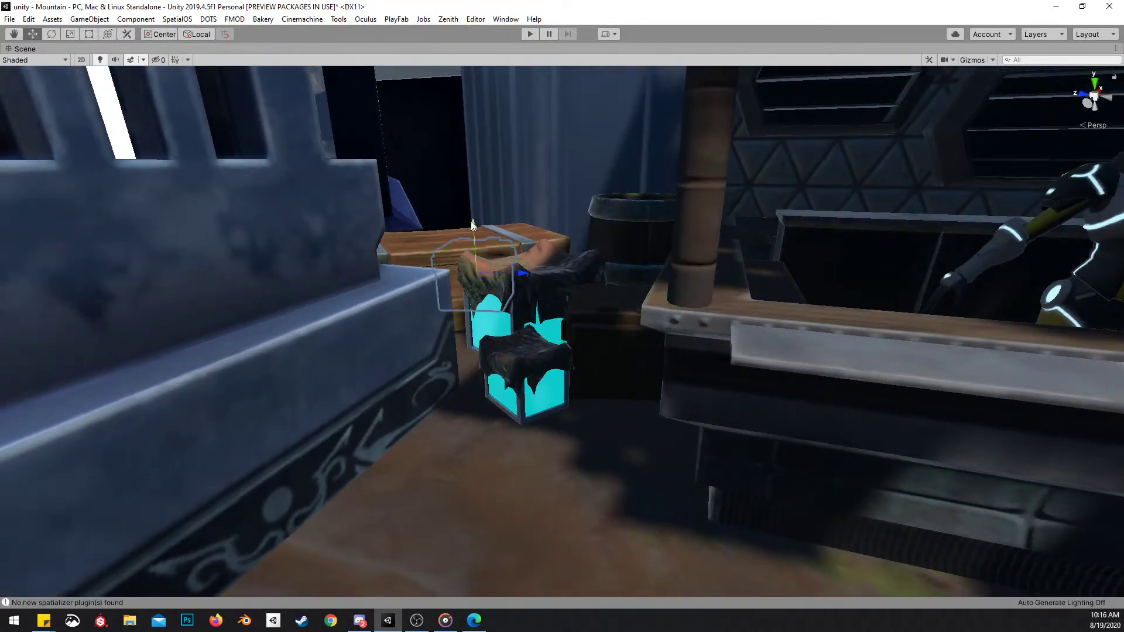
right_click_drag(535, 196, 518, 235)
key("e")
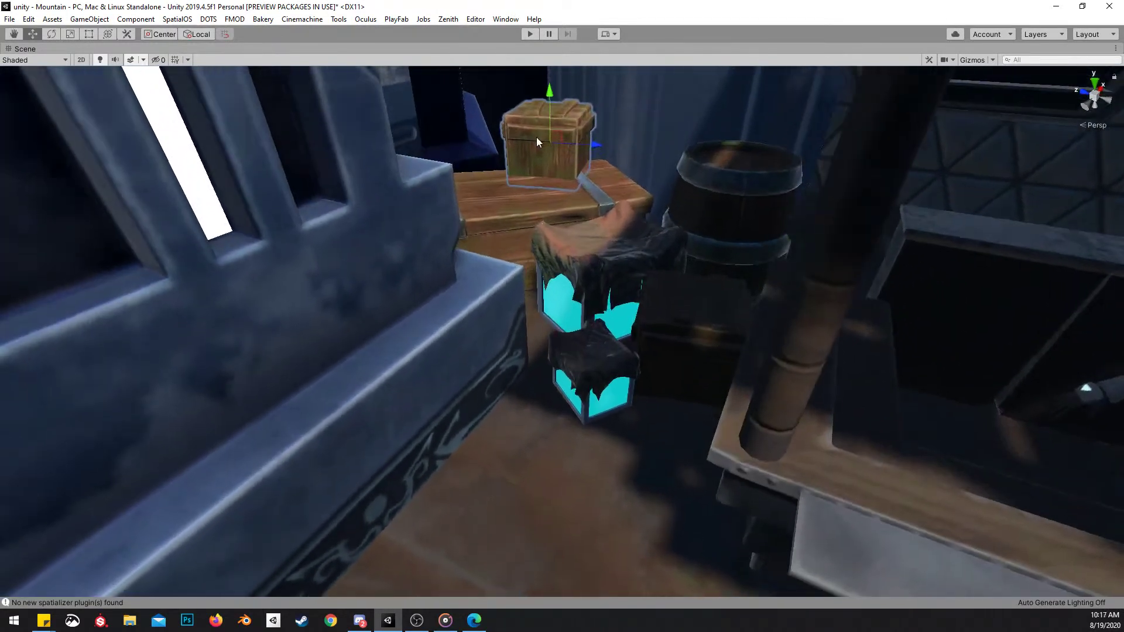
left_click_drag(557, 147, 484, 168)
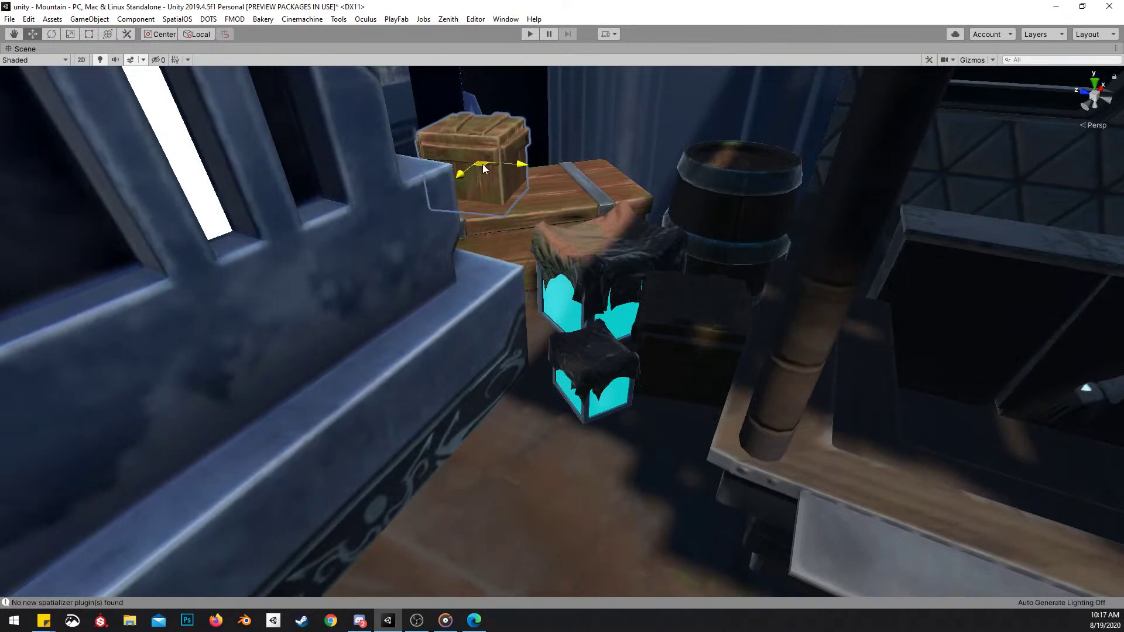
key("Delete")
Take the tall red-striped clay pot from the row of props and move it across the plaza toward the vendor stall
right_click_drag(530, 203, 569, 226)
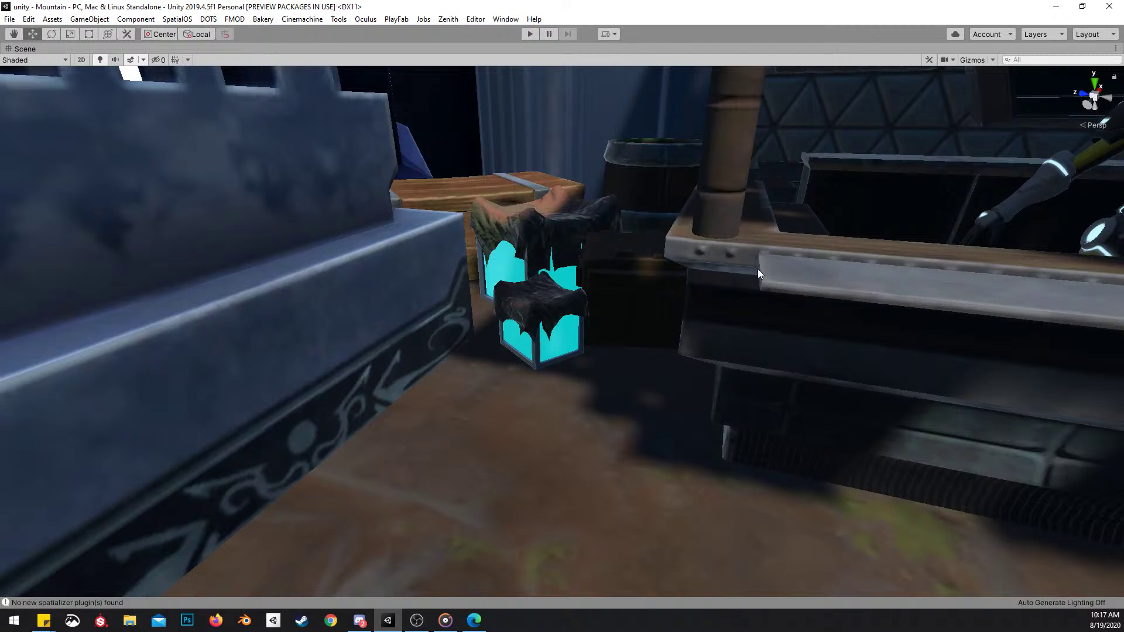
right_click_drag(643, 287, 582, 294)
key("s")
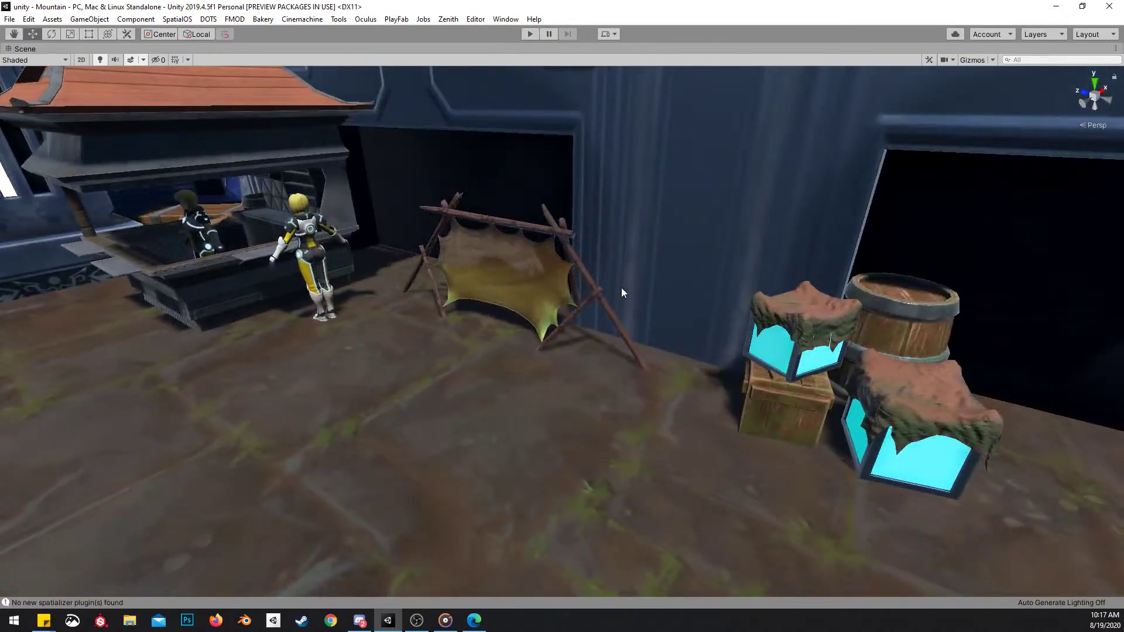
key("s")
right_click_drag(625, 293, 700, 387)
key("w")
scroll(409, 268, "up", 1)
key("w")
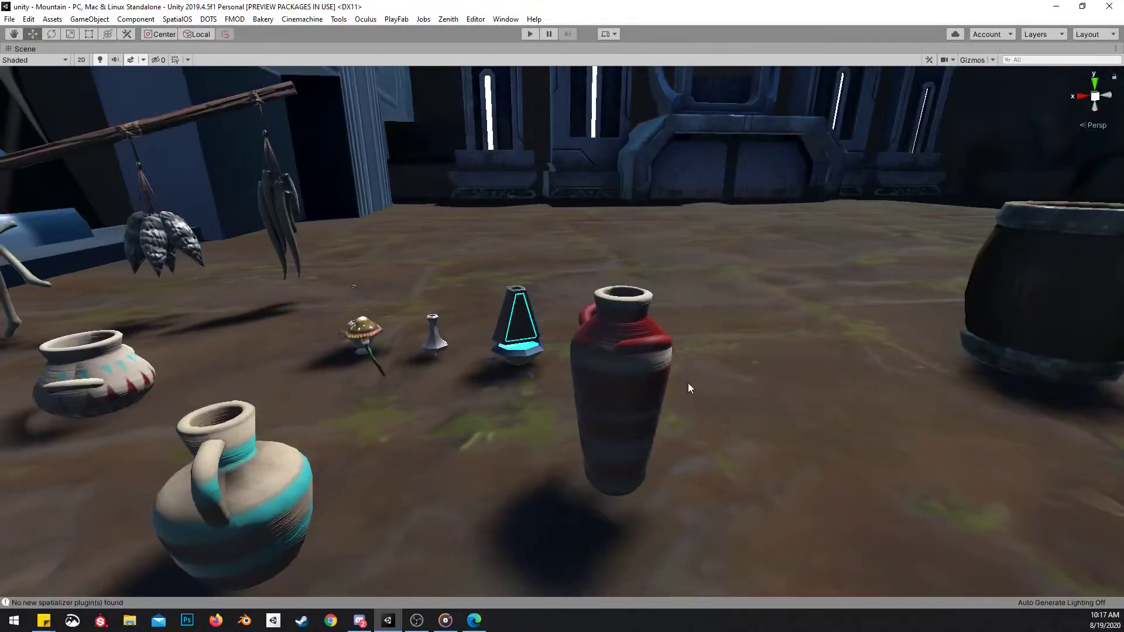
left_click(646, 386)
scroll(646, 386, "down", 5)
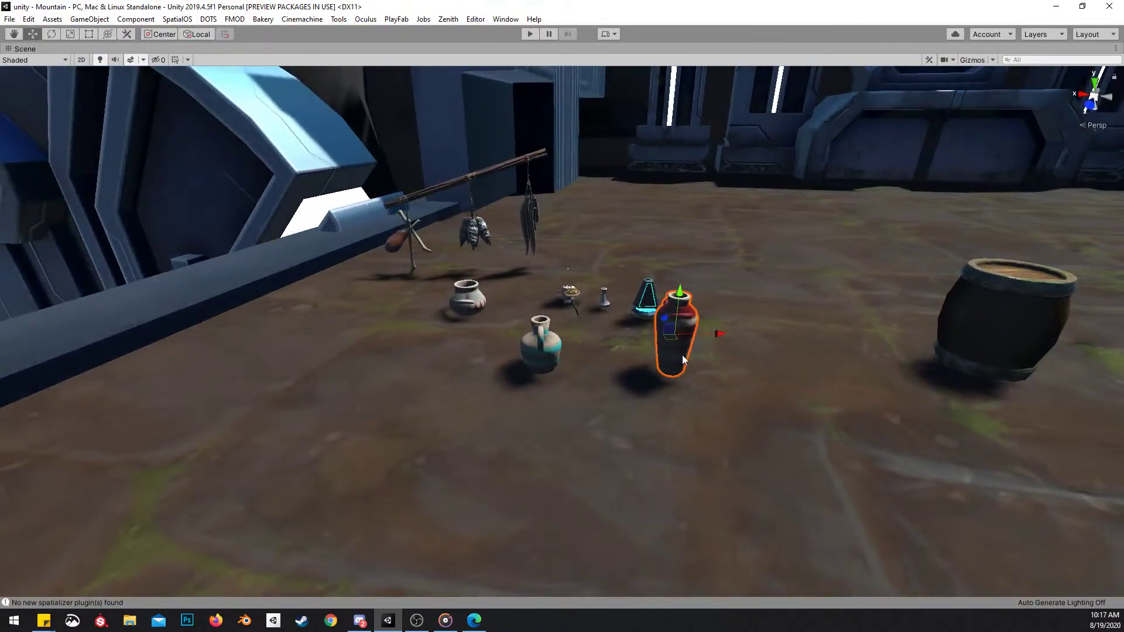
key("r")
left_click_drag(676, 336, 592, 366)
right_click_drag(676, 307, 362, 290)
left_click_drag(358, 280, 989, 248)
Bring the red-striped pot close to the vendor stall, beside the scale-reference character
key("f")
right_click_drag(870, 284, 554, 339)
left_click_drag(549, 335, 887, 233)
key("f")
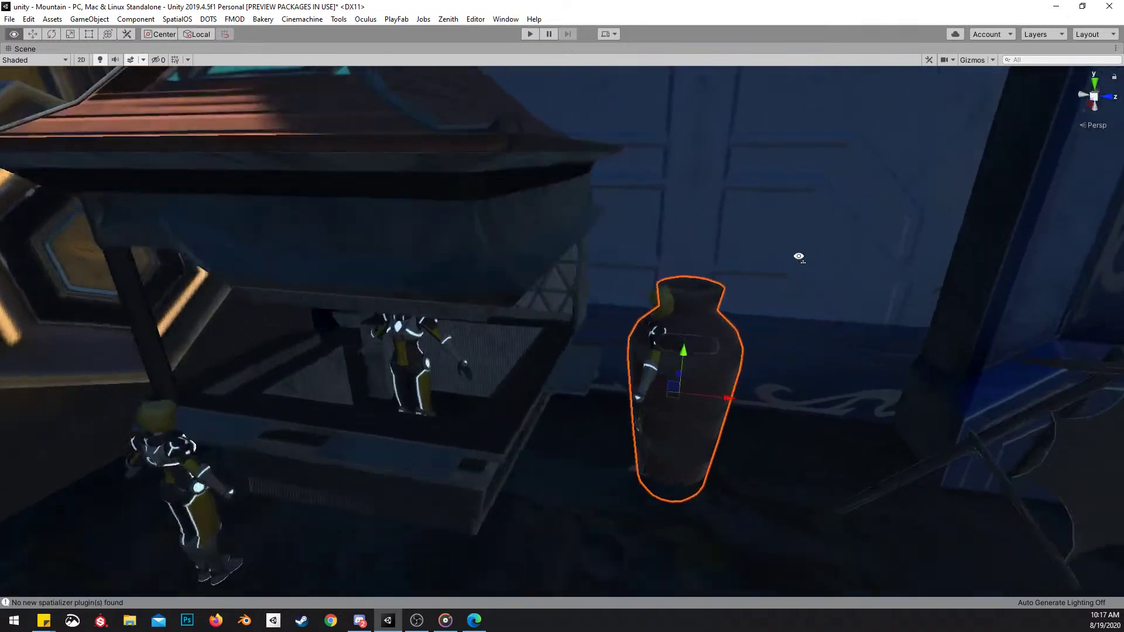
key("r")
mouse_move(662, 387)
left_mouse_down()
mouse_move(643, 400)
mouse_move(650, 426)
mouse_move(652, 381)
left_mouse_up()
key("ctrl+z")
Position the red-striped pot in front of the vendor stall's corner and rotate it
key("w")
right_click_drag(650, 383, 627, 328)
key("s")
left_click_drag(626, 329, 582, 298)
key("r")
key("w")
right_click_drag(582, 299, 577, 214)
key("w")
left_click_drag(585, 217, 584, 214)
right_click_drag(602, 215, 596, 266)
key("s")
key("e")
left_click_drag(528, 303, 478, 318)
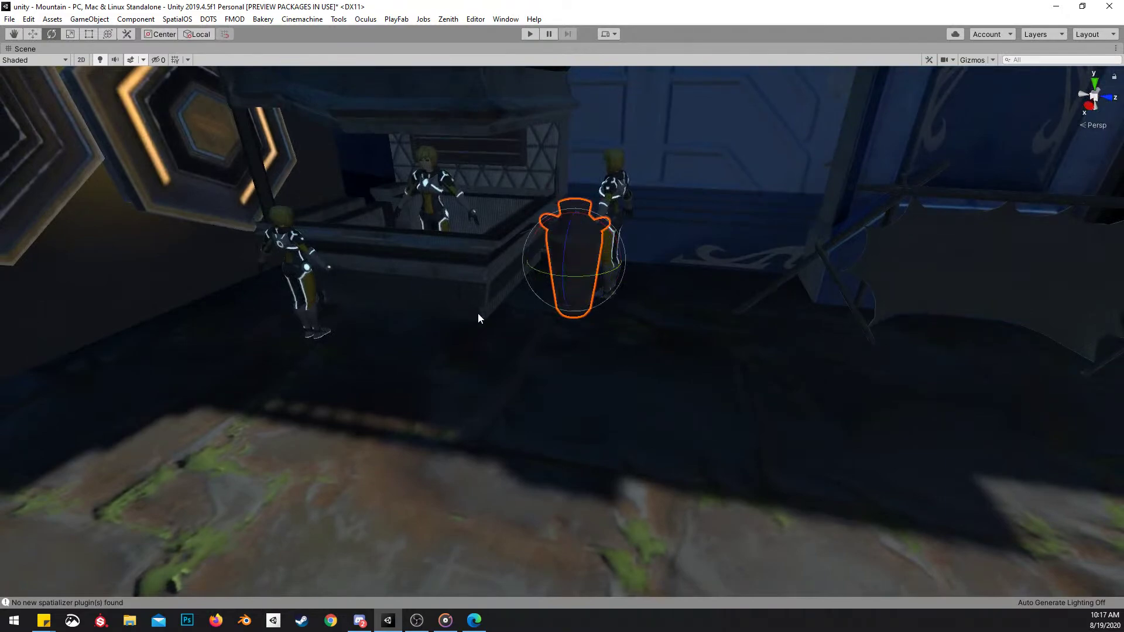
Turn off the scene lighting and move the red-striped pot out onto the open plaza floor
left_click(100, 60)
right_click_drag(553, 252, 650, 325)
key("s")
scroll(632, 305, "up", 1)
key("w")
left_click_drag(343, 281, 913, 341)
right_click_drag(445, 343, 911, 377)
key("a")
left_click_drag(911, 377, 844, 421, "alt")
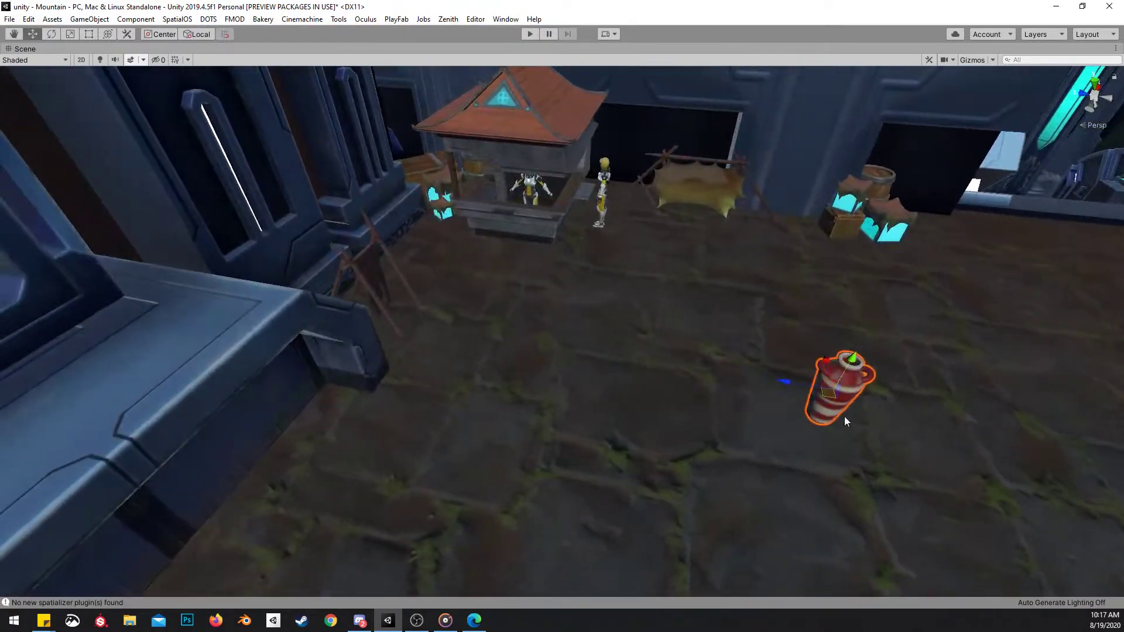
Take the round two-handled clay pot with red triangles from the row of props and bring it onto the plaza
right_click_drag(818, 401, 937, 316)
key("w")
key("w")
right_click_drag(697, 319, 793, 318)
right_click_drag(662, 339, 585, 384)
key("s")
scroll(374, 346, "up", 1)
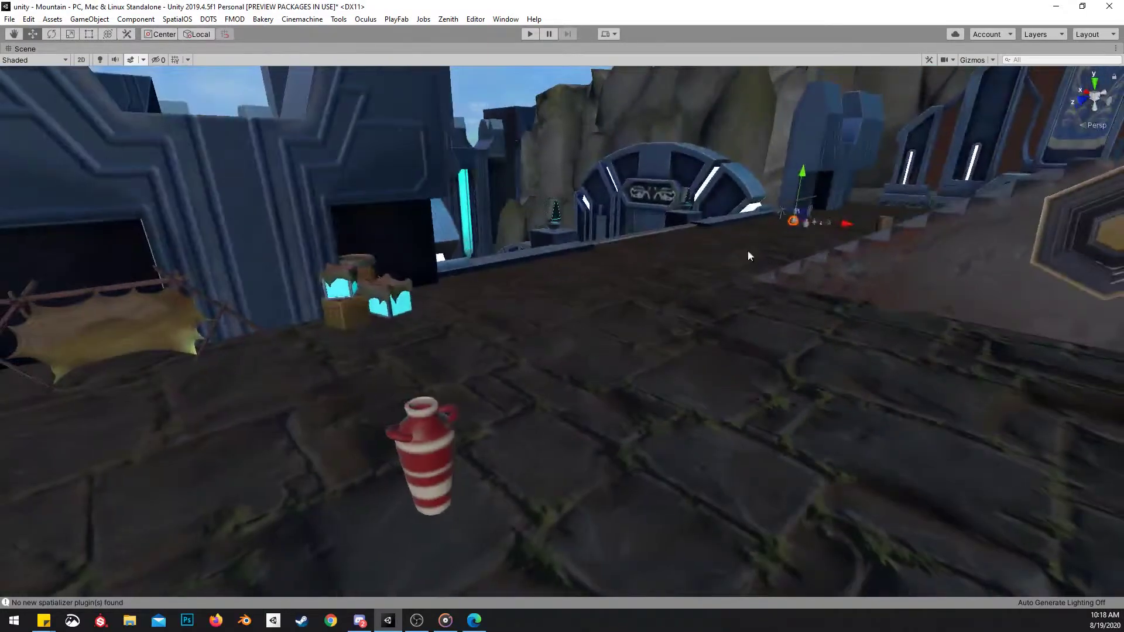
left_click(793, 223)
key("e")
mouse_move(801, 221)
right_mouse_down()
mouse_move(804, 276)
mouse_move(808, 221)
right_mouse_up()
right_click_drag(363, 526, 884, 269)
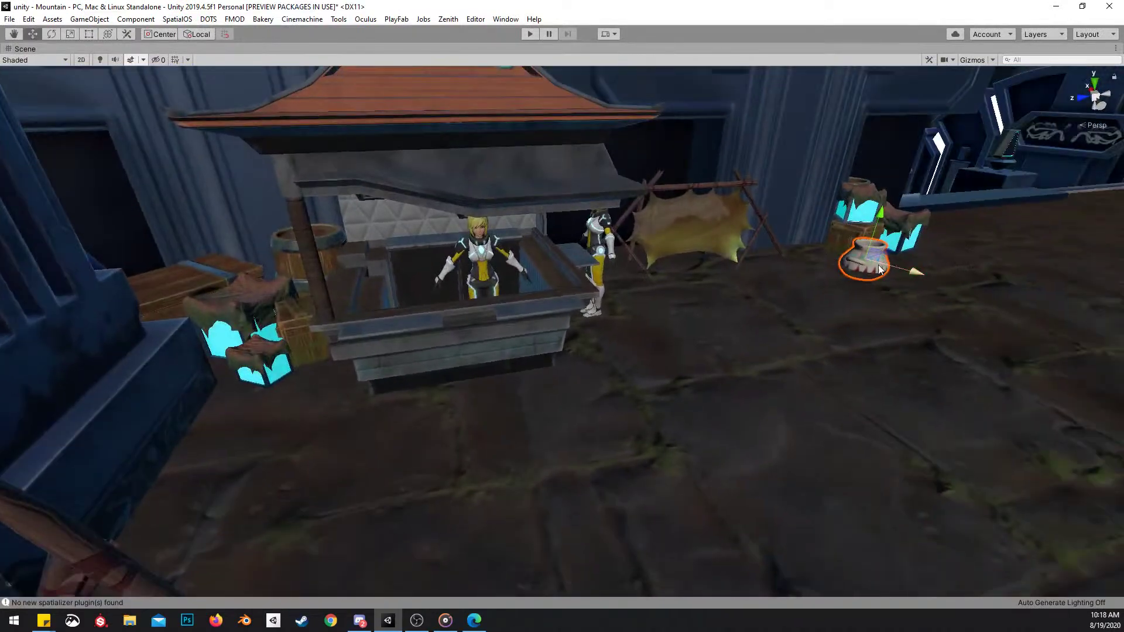
Move the two-handled pot to the crate pile beside the vendor stall and raise it above the small crate
left_click_drag(866, 264, 295, 385)
key("f")
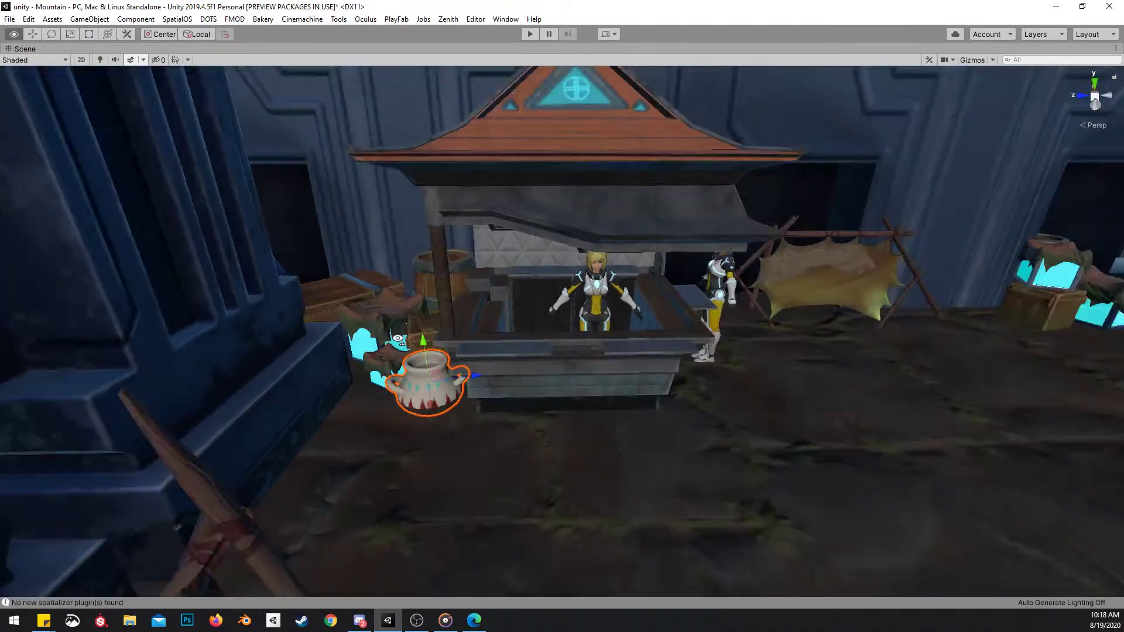
left_click_drag(450, 410, 471, 334)
right_click_drag(471, 333, 771, 381)
left_click_drag(749, 397, 747, 283)
Rotate the two-handled pot on top of the small crate
key("f")
key("e")
left_click_drag(726, 321, 674, 271)
right_click_drag(704, 332, 672, 297)
key("w")
scroll(655, 305, "down", 2)
key("s")
scroll(638, 301, "down", 1)
key("a")
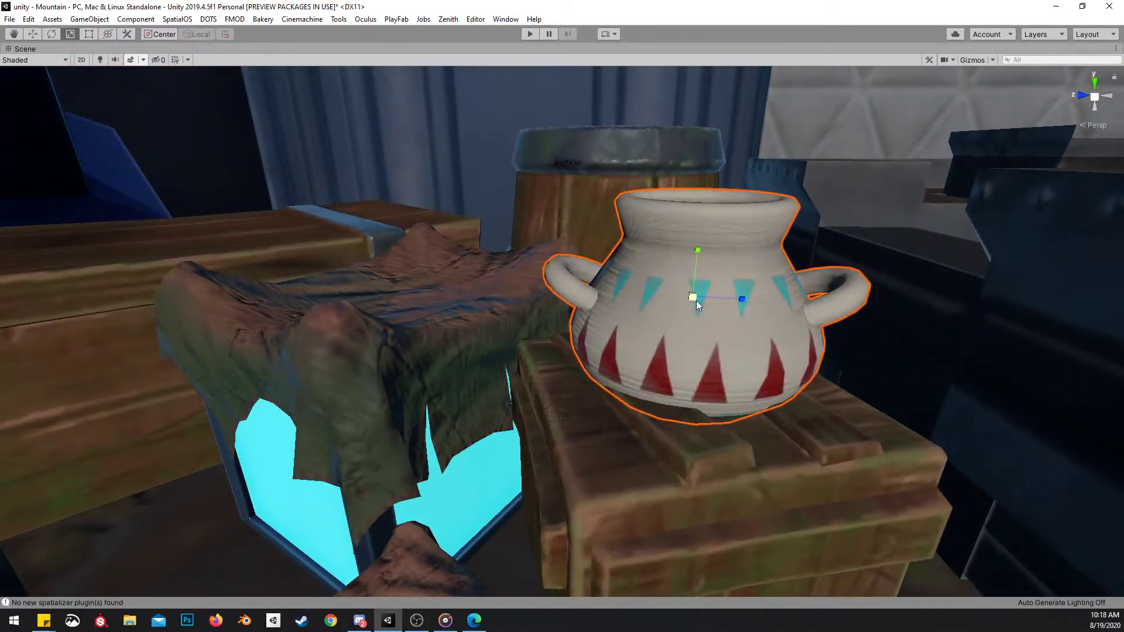
Scale the two-handled pot down slightly, settle it on the small crate's lid, and save the scene
left_click_drag(693, 297, 693, 298)
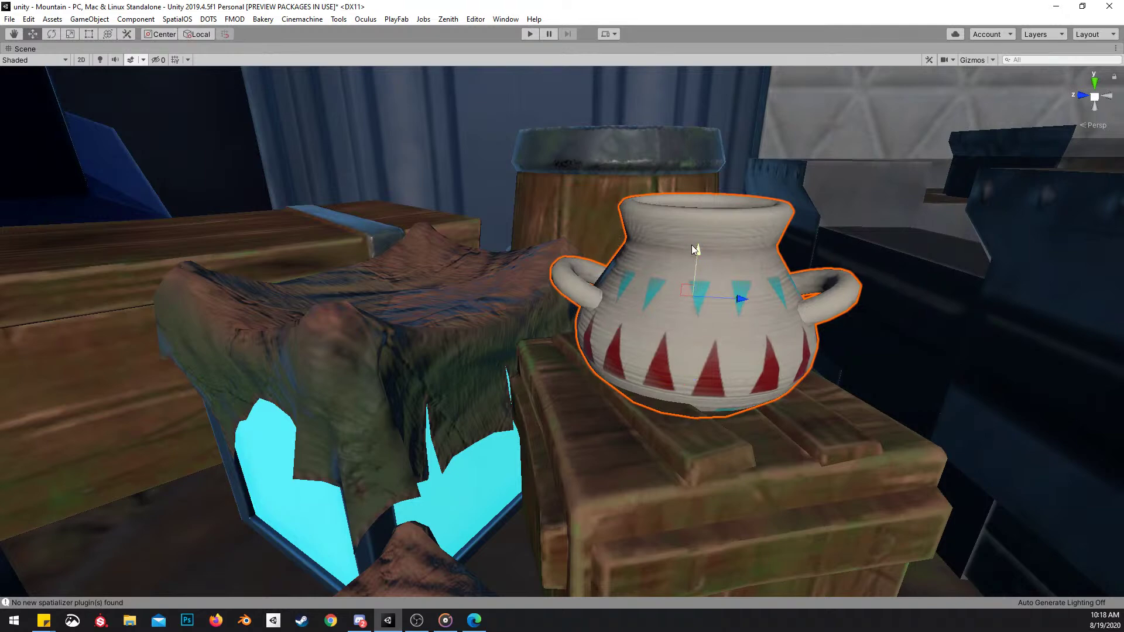
left_click_drag(704, 251, 711, 247)
right_click_drag(711, 247, 651, 292)
key("s")
key("w")
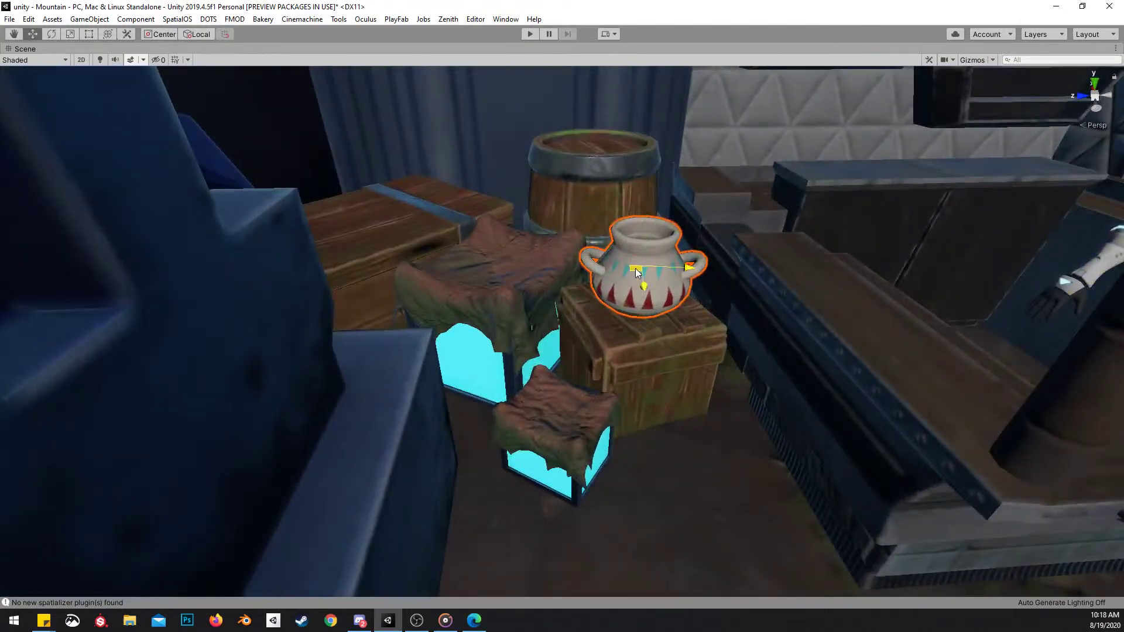
left_click_drag(636, 268, 631, 274)
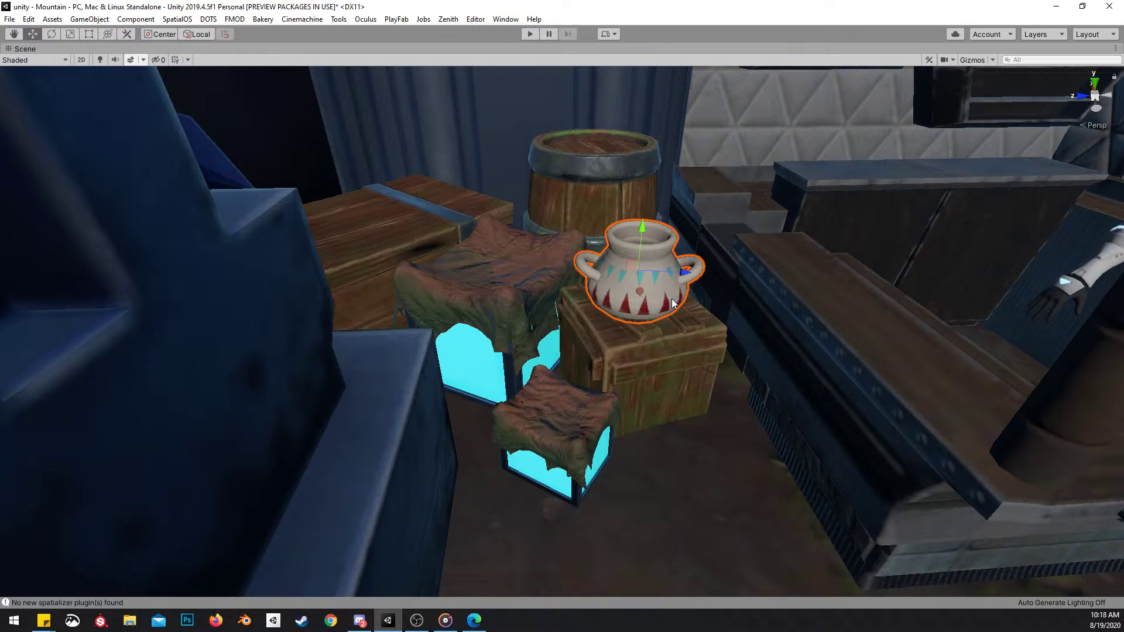
key("ctrl+s")
Move the red-striped pot from the open plaza to the crate pile beside the vendor stall
right_click_drag(623, 346, 684, 359)
key("w")
scroll(803, 294, "up", 3)
left_click(719, 309)
key("s")
scroll(599, 291, "down", 1)
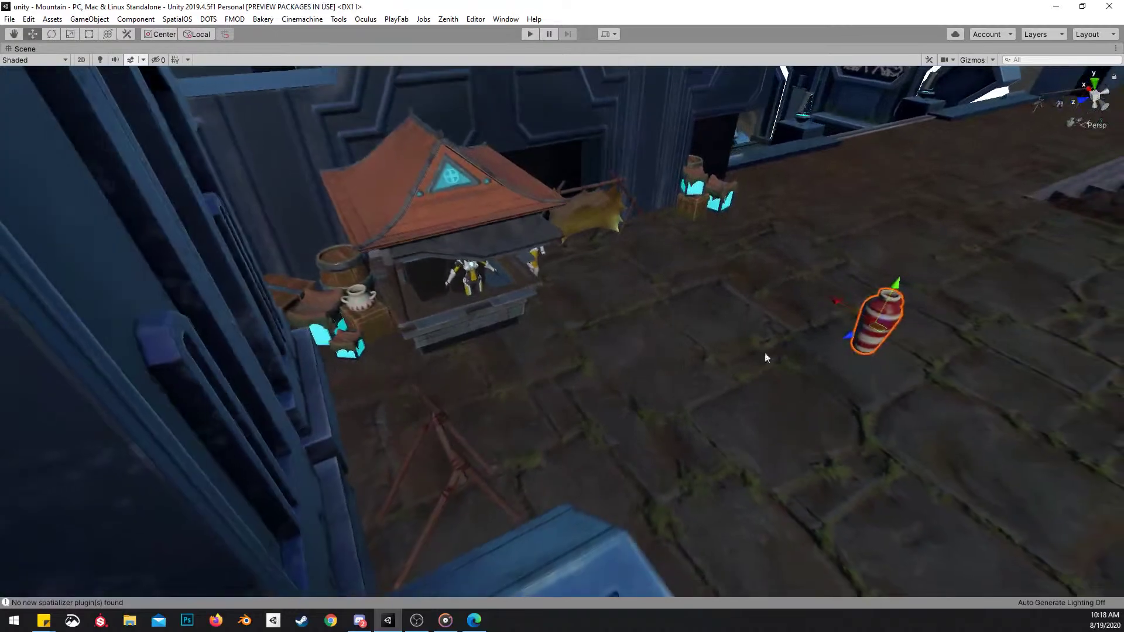
left_click_drag(878, 333, 312, 294)
right_click_drag(562, 293, 641, 372)
key("w")
left_click_drag(631, 374, 489, 498)
Rotate the red-striped pot in front of the long crate so its handles point sideways
key("d")
scroll(527, 468, "up", 1)
right_click_drag(676, 457, 571, 421)
key("e")
left_click_drag(578, 395, 393, 417)
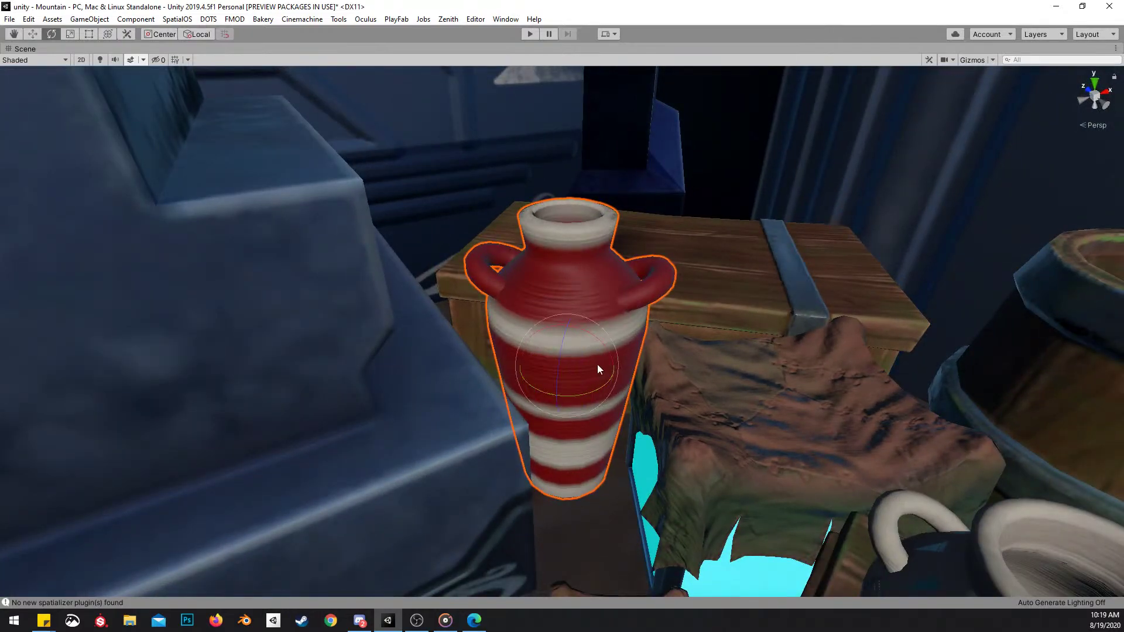
Try shifting the red-striped pot among the crates beside the stall, undoing the last move
left_click_drag(572, 372, 597, 430)
right_click_drag(598, 430, 548, 314)
key("s")
left_click_drag(486, 317, 476, 338)
key("ctrl+z")
Move the red-striped pot out of the crate pile and stand it in front of the vendor stall's corner
right_click_drag(493, 331, 403, 308)
key("s")
key("e")
key("w")
left_click_drag(424, 337, 665, 466)
right_click_drag(665, 465, 522, 445)
key("d")
key("q")
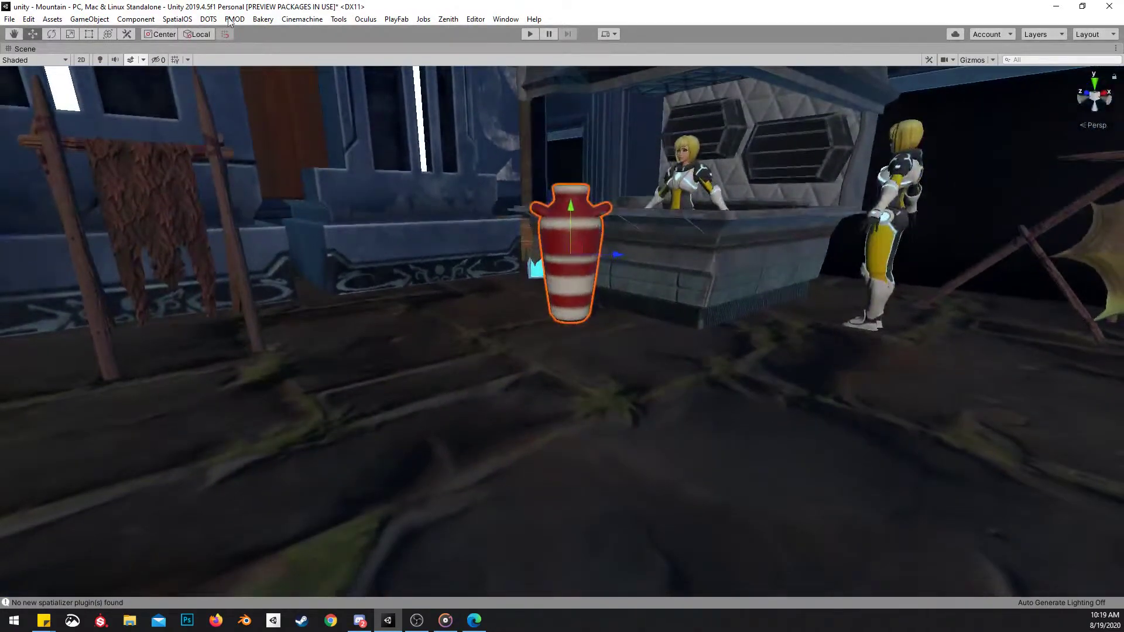
Turn the scene lighting on and restore the editor layout from the maximized scene view
left_click(101, 60)
right_click_drag(586, 255, 655, 296)
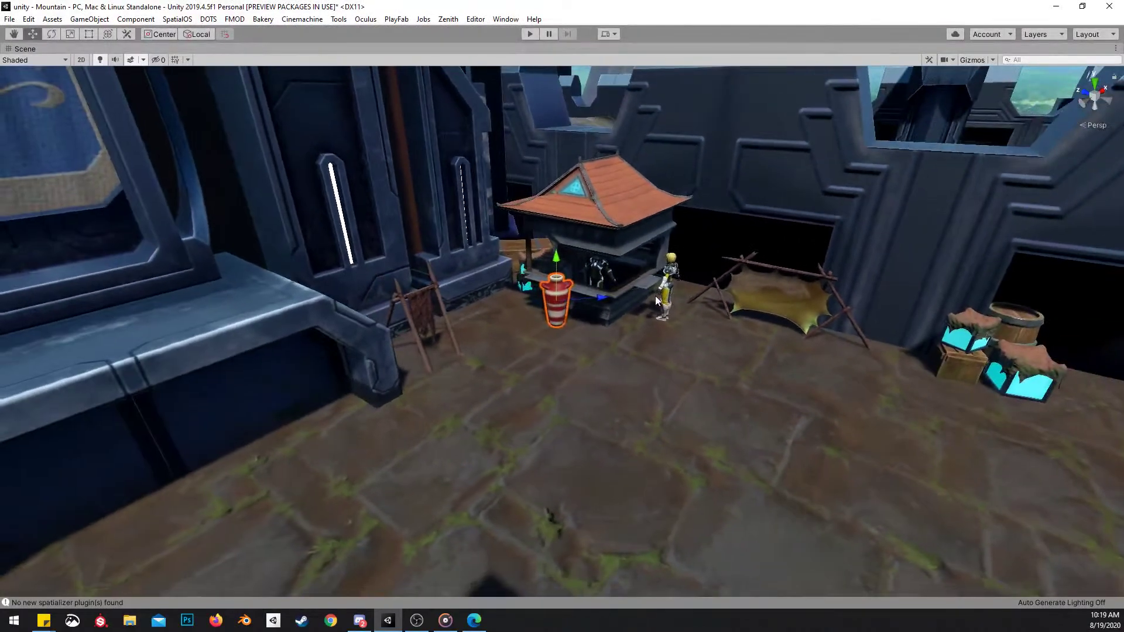
key("shift+space")
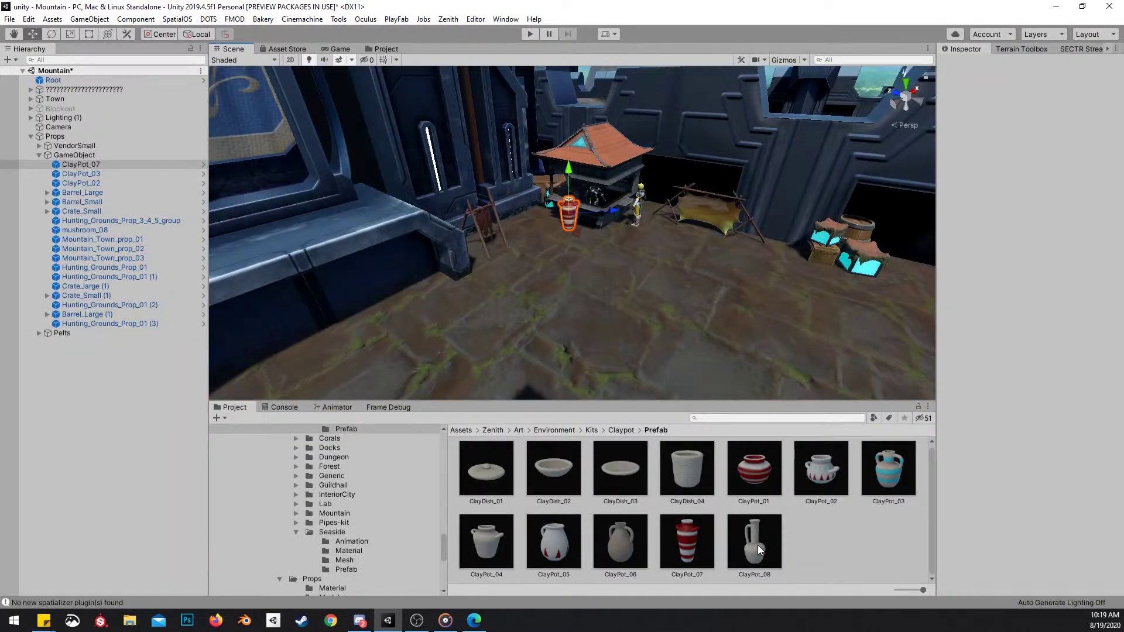
Place the ClayPot_08 and ClayPot_06 prefabs on the ground in front of the vendor stall
left_click_drag(768, 552, 601, 246)
right_click_drag(609, 243, 690, 346)
key("w")
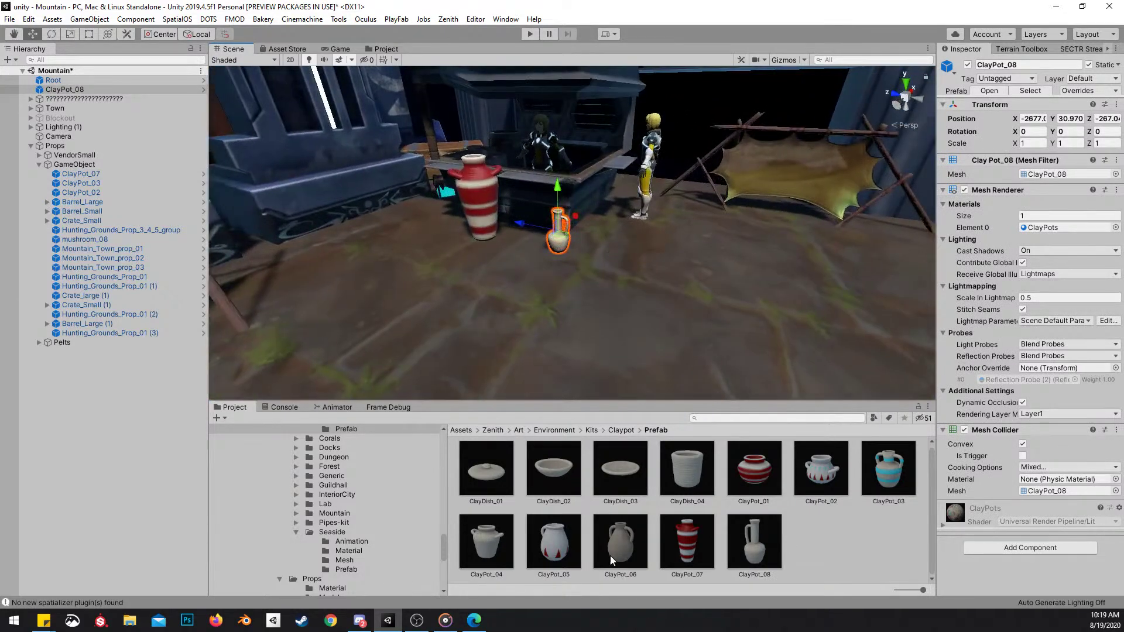
left_click_drag(668, 207, 613, 236)
right_click_drag(690, 313, 740, 304)
Rotate the red-striped pot standing in front of the vendor stall
left_click(572, 237)
key("e")
left_click_drag(577, 254, 620, 286)
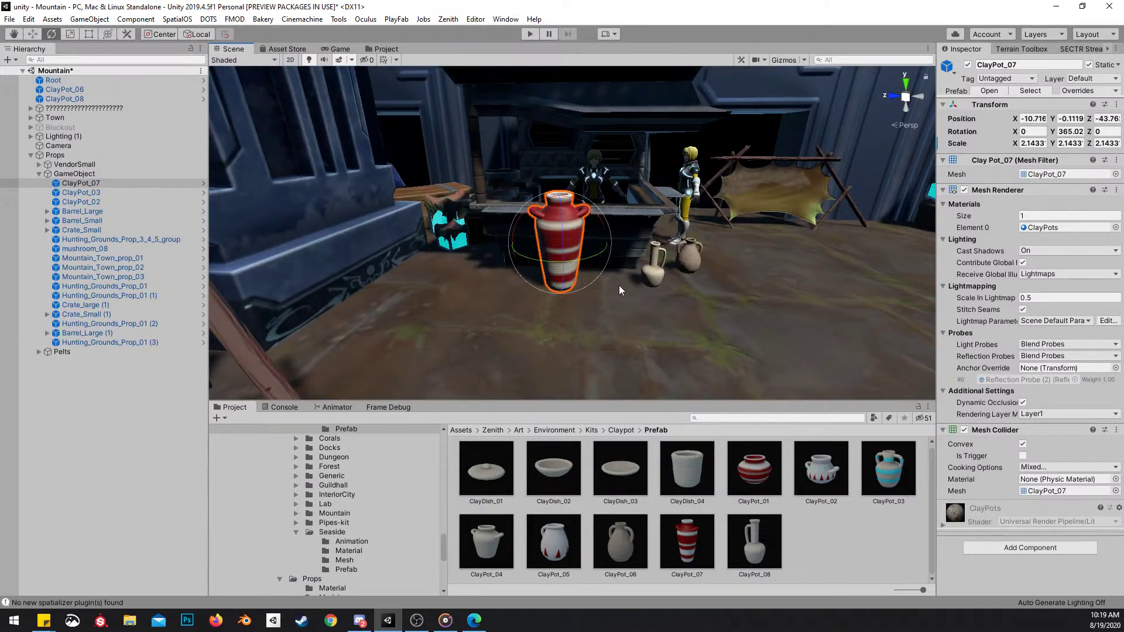
Replace the red-striped pot with ClayPot_06, enlarged to a scale of about 1.88, and delete the red-striped one
left_click(652, 270)
right_click_drag(758, 260, 790, 255)
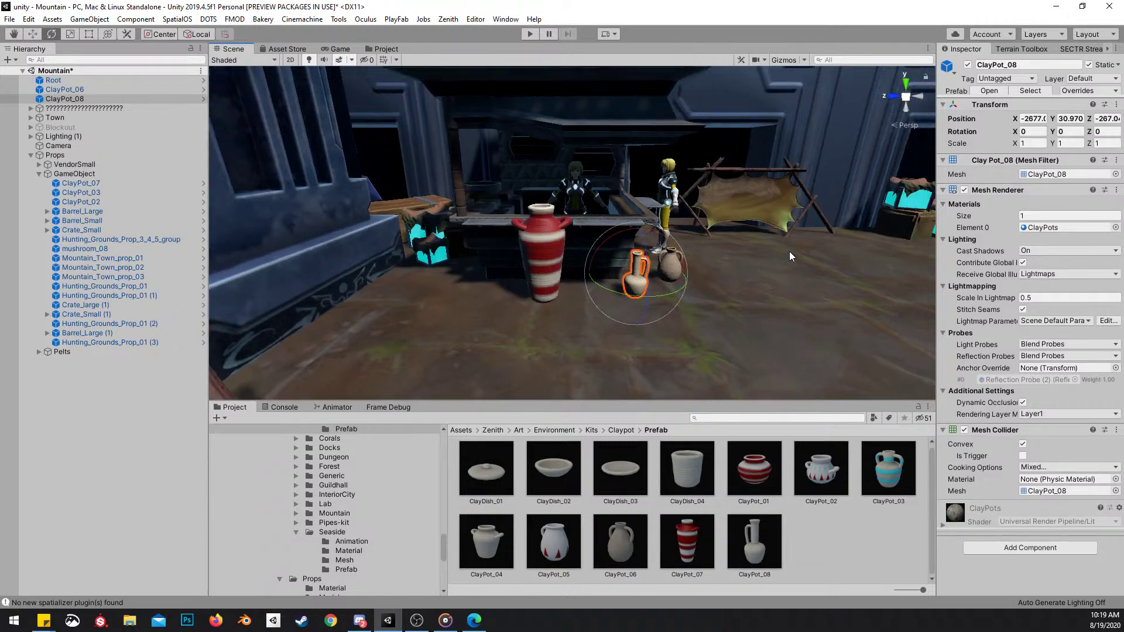
left_click(791, 255)
left_click(669, 270)
key("w")
left_click_drag(669, 270, 572, 277)
key("w")
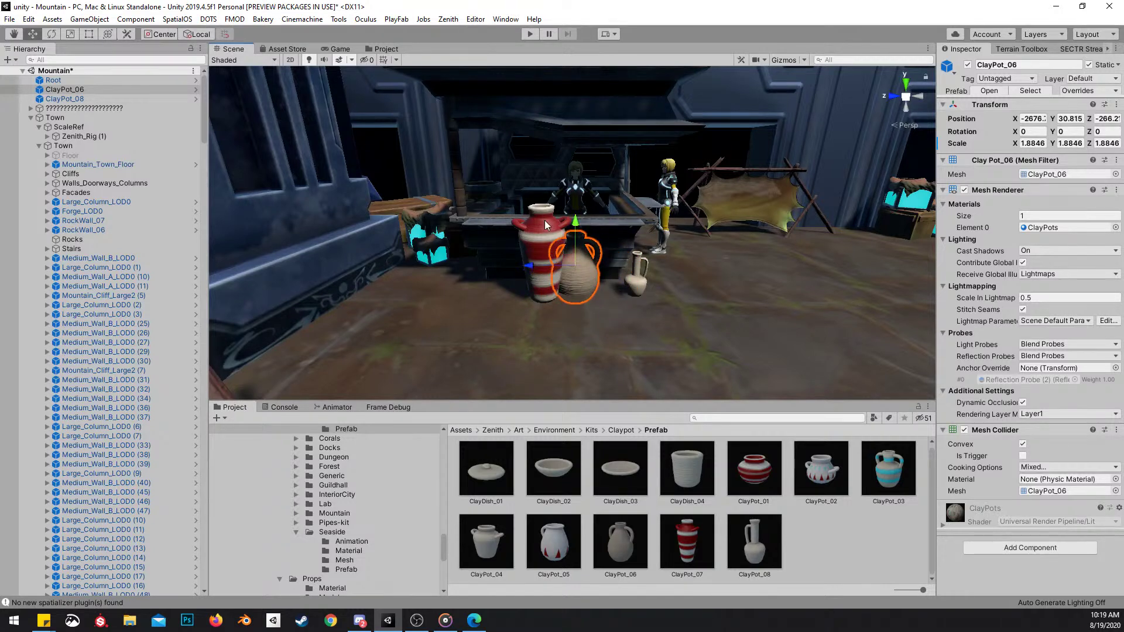
left_click(539, 258)
key("Delete")
Collapse the Town hierarchy and parent ClayPot_06 and ClayPot_08 to the prop group GameObject under Props
left_click(581, 262)
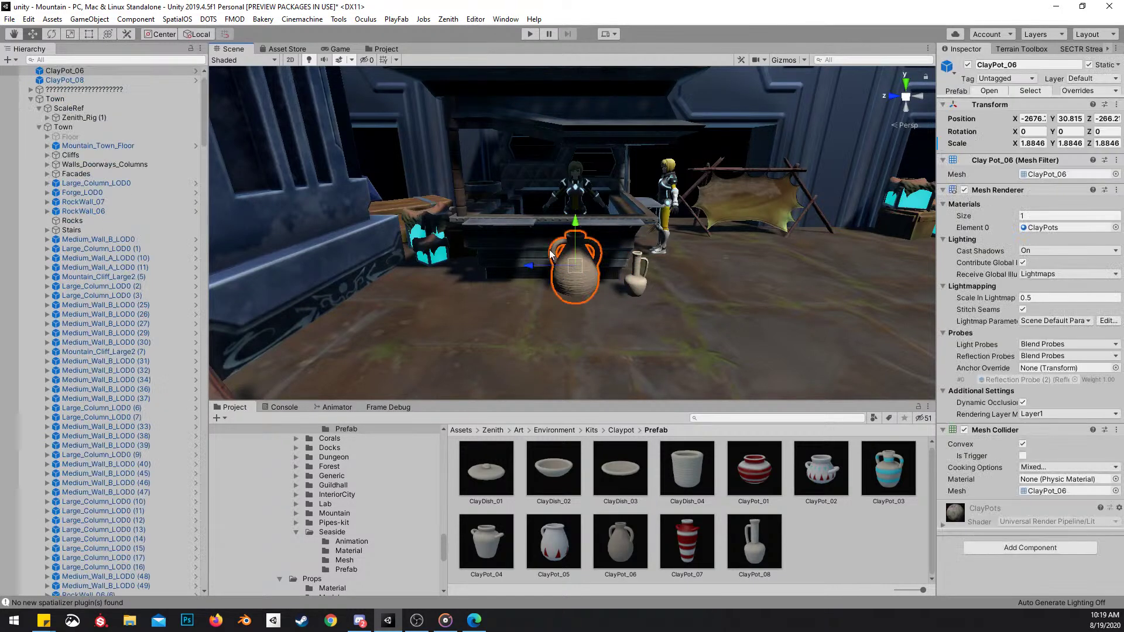
key("shift+space")
right_click_drag(581, 243, 564, 238)
key("shift+space")
scroll(185, 143, "up", 1)
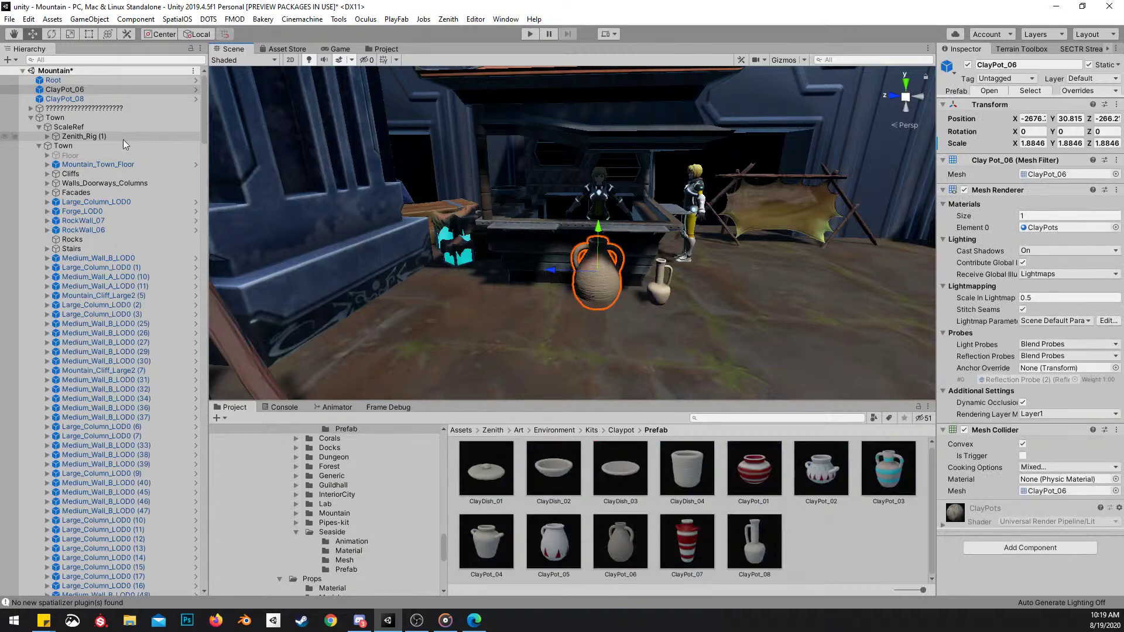
left_click(40, 145)
left_click(28, 116)
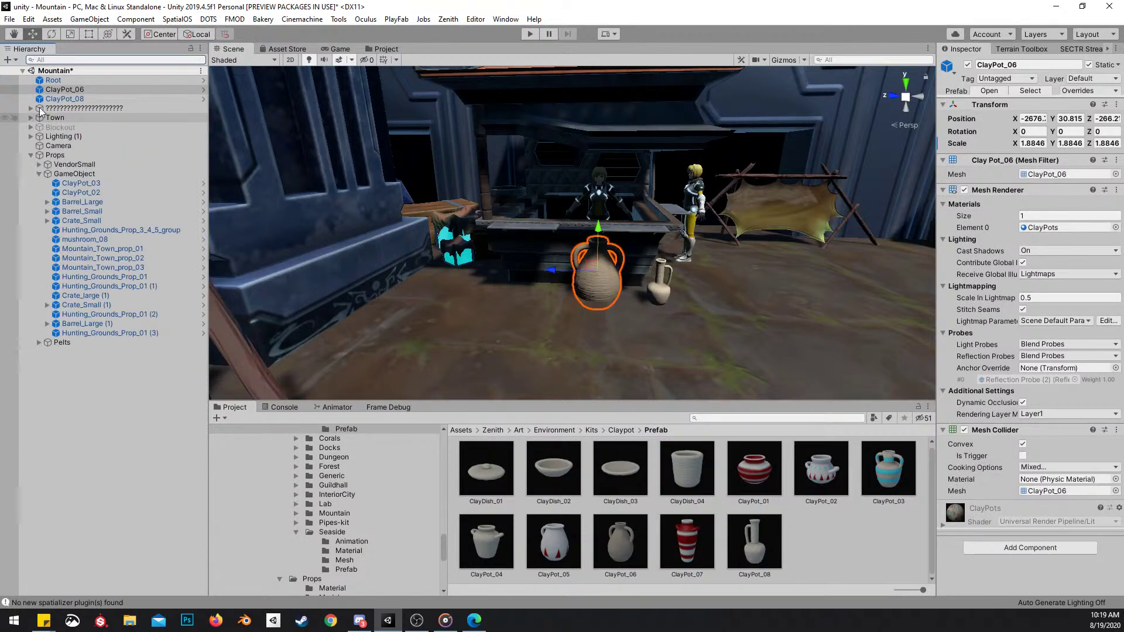
left_click(64, 99, "ctrl")
left_click_drag(65, 99, 92, 180)
Maximize the scene view and lift the long-necked jug from the ground onto the vendor stall's counter
key("shift+space")
right_click_drag(648, 218, 514, 265)
scroll(563, 118, "down", 2)
left_click(563, 117)
scroll(514, 265, "up", 3)
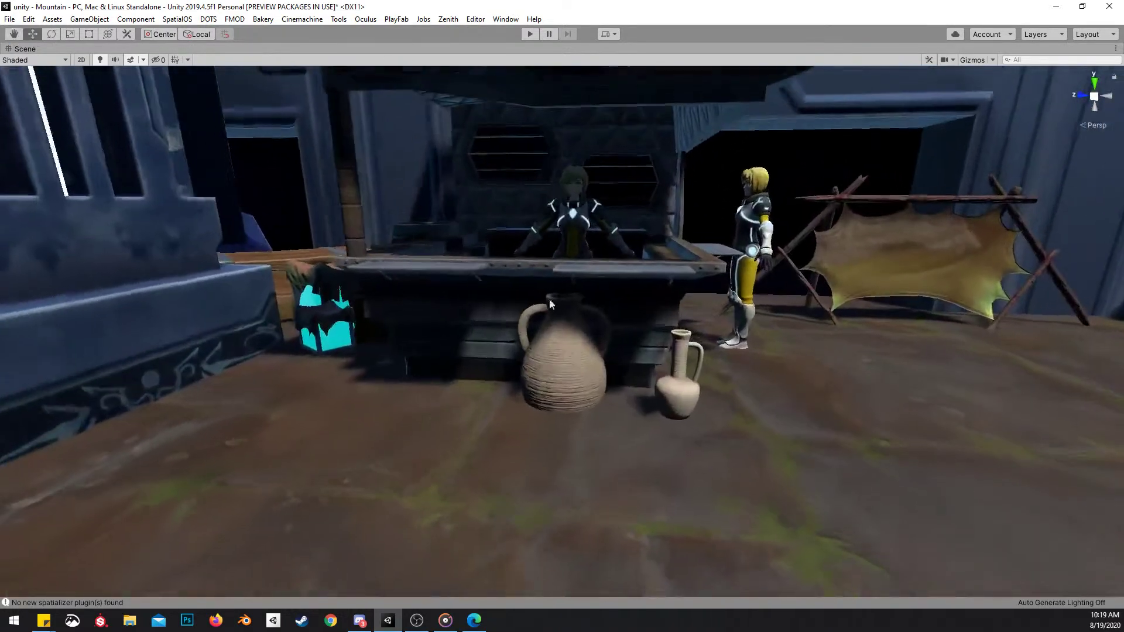
left_click(676, 393)
right_click_drag(676, 394, 528, 370)
left_click_drag(506, 316, 556, 162)
right_click_drag(556, 162, 533, 221)
Seat the long-necked jug on the front corner of the stall's wooden counter
left_click_drag(532, 225, 575, 214)
key("r")
right_click_drag(575, 214, 570, 204)
key("w")
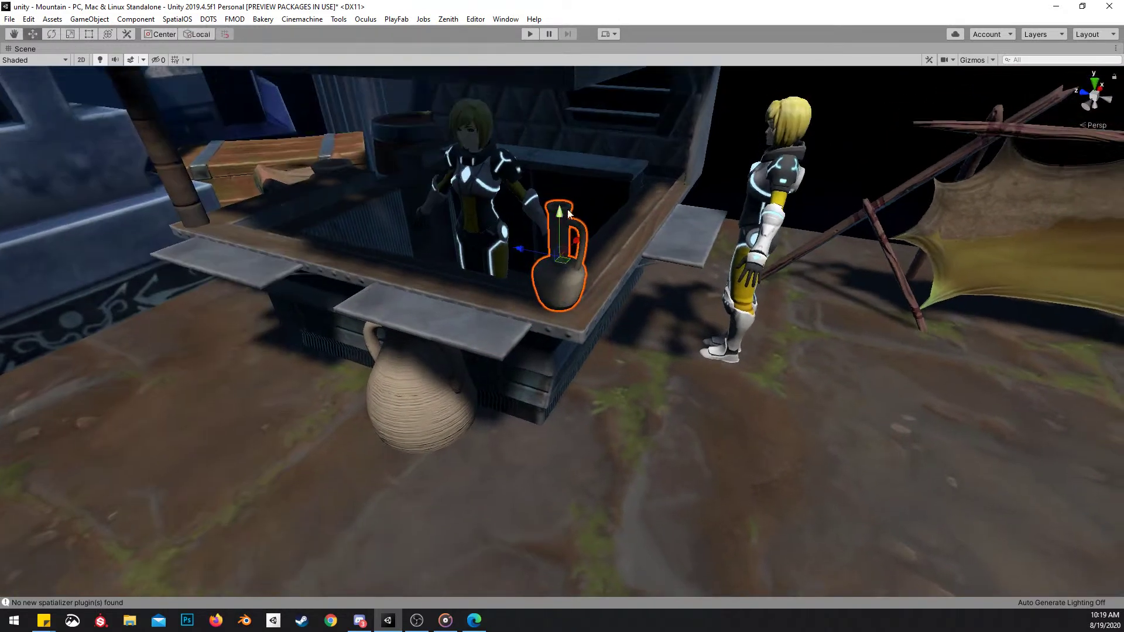
mouse_move(563, 261)
left_mouse_down()
mouse_move(585, 255)
mouse_move(572, 260)
left_mouse_up()
mouse_move(573, 217)
left_mouse_down()
mouse_move(573, 231)
mouse_move(574, 220)
left_mouse_up()
Move the large two-handled pot onto the long crate at the back of the vendor stall and rotate it
left_click(428, 383)
right_click_drag(428, 381, 569, 425)
left_click_drag(616, 355, 185, 308)
right_click_drag(282, 287, 550, 371)
left_click_drag(552, 370, 494, 206)
key("e")
left_click_drag(494, 158, 502, 142)
left_click(637, 303)
right_click_drag(633, 299, 679, 233)
key("q")
Scale up the barrel standing behind the crystal cages by the dark doorway
scroll(672, 259, "down", 2)
key("w")
right_click_drag(532, 156, 677, 347)
key("s")
left_click(680, 344)
left_click(800, 350, "shift")
left_click(786, 265)
right_click_drag(786, 265, 560, 365)
key("r")
left_click_drag(559, 360, 558, 360)
left_click_drag(558, 317, 557, 309)
right_click_drag(557, 310, 581, 301)
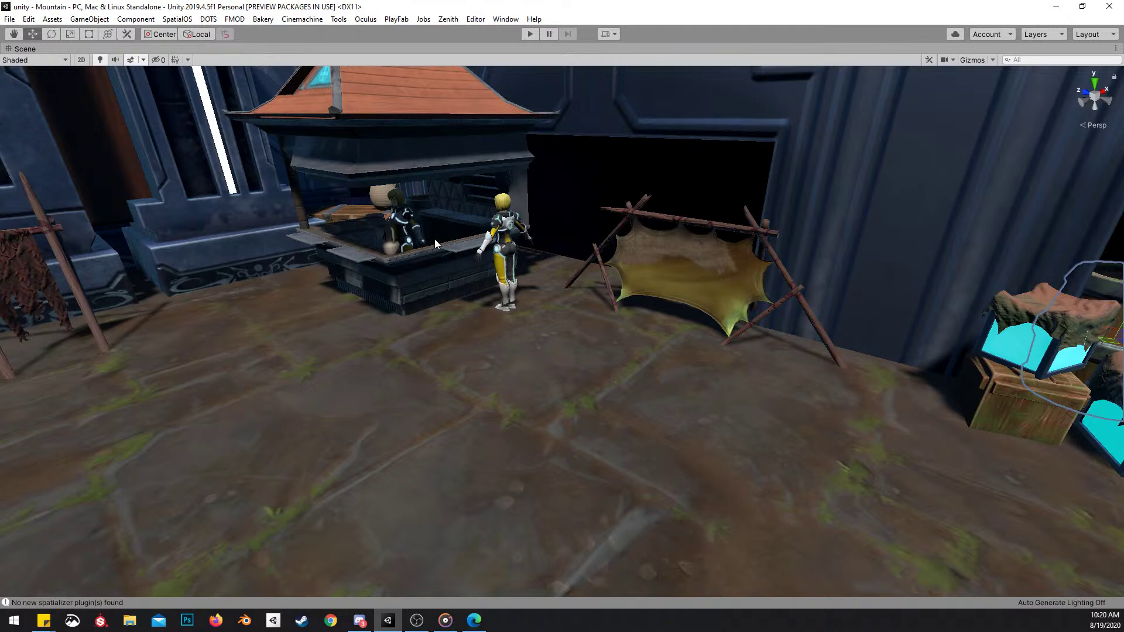
Lower the fur drying rack beside the banner building slightly so its legs meet the paving
right_click_drag(683, 318, 615, 313)
key("w")
left_click(560, 358)
key("d")
left_click_drag(588, 263, 590, 281)
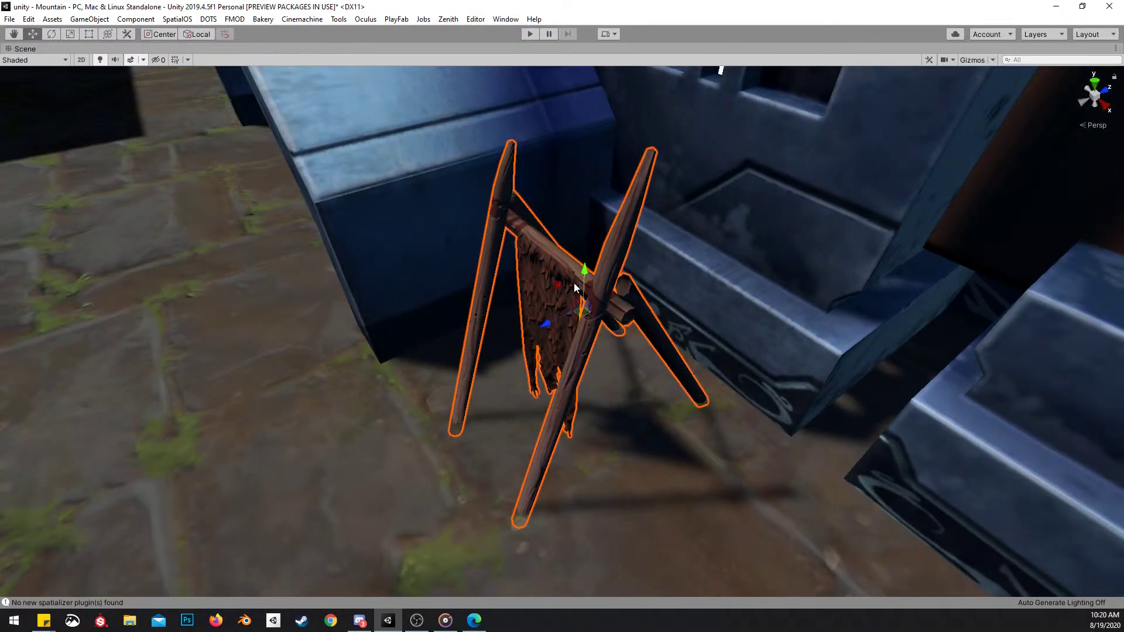
Enlarge the small faceted white vase among the loose props on the far side of the plaza
right_click_drag(544, 332, 680, 266)
key("s")
scroll(668, 243, "up", 3)
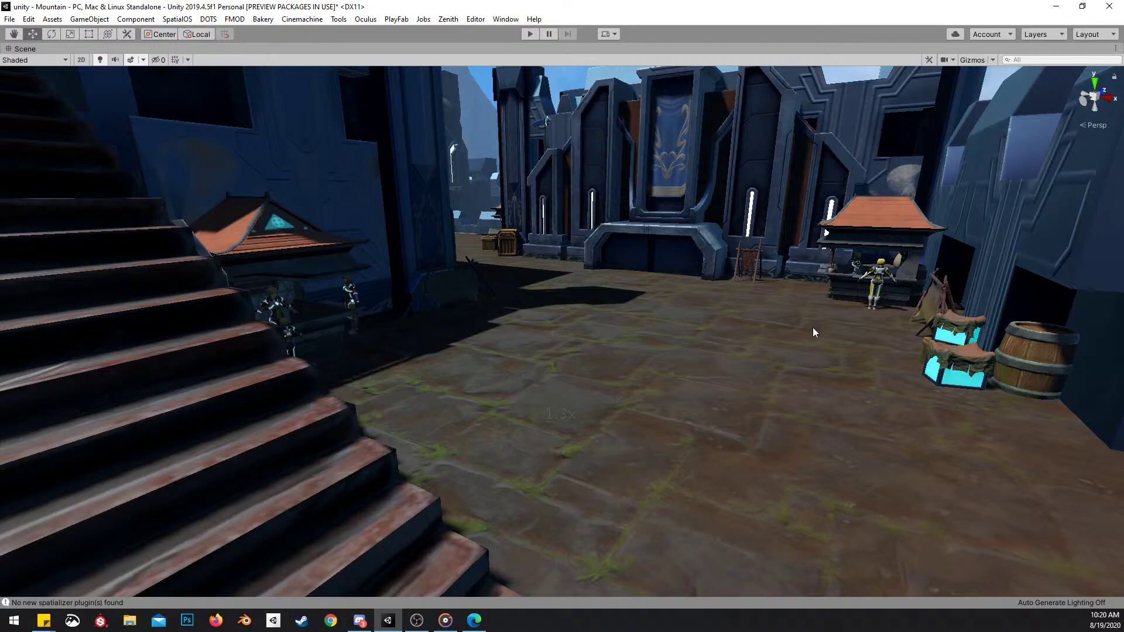
key("s")
right_click_drag(517, 364, 619, 337)
scroll(1014, 239, "down", 2)
key("w")
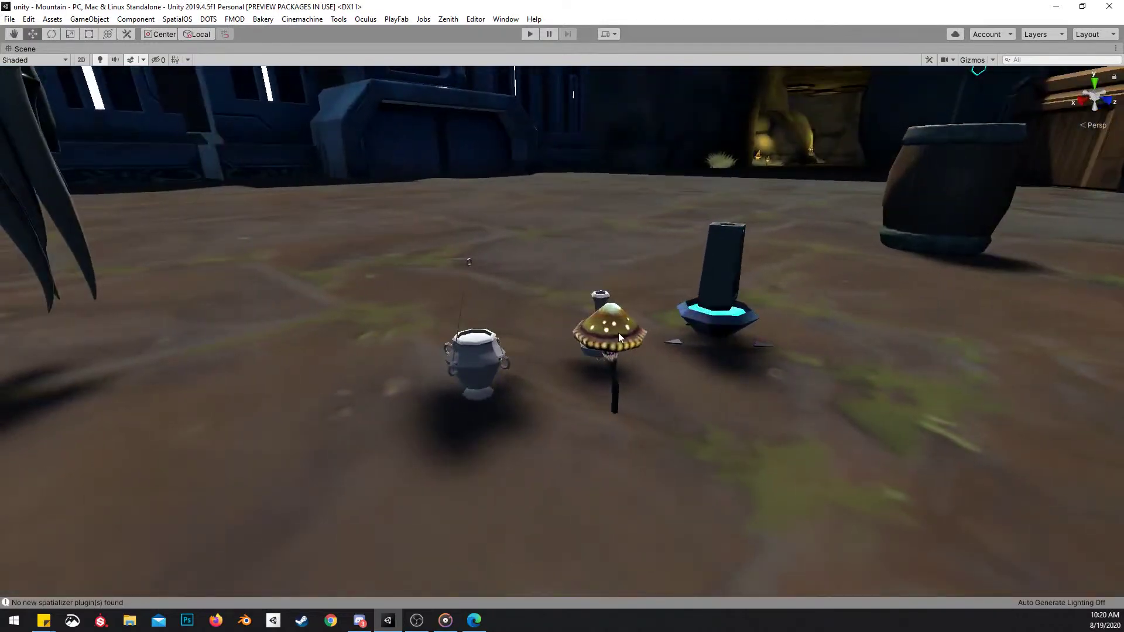
left_click(488, 353)
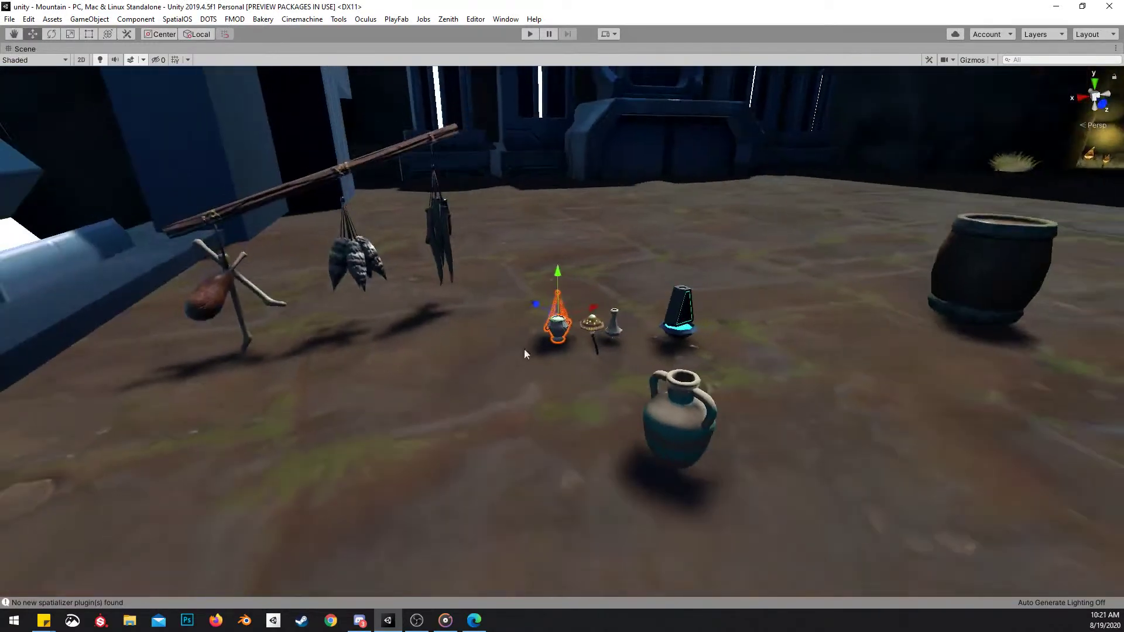
right_click_drag(525, 349, 616, 326)
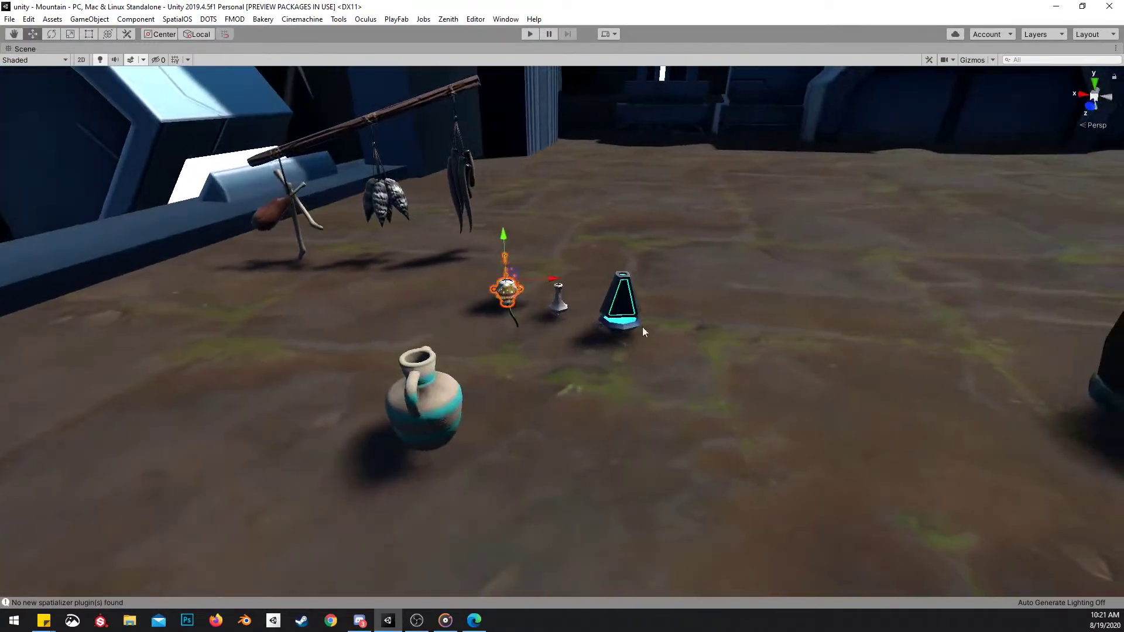
left_click(559, 313)
key("r")
left_click_drag(560, 299, 872, 153)
Move the faceted white vase across the plaza to the front of the crystal cages and wooden crate
key("w")
left_click_drag(558, 255, 589, 207)
right_click_drag(589, 208, 896, 210)
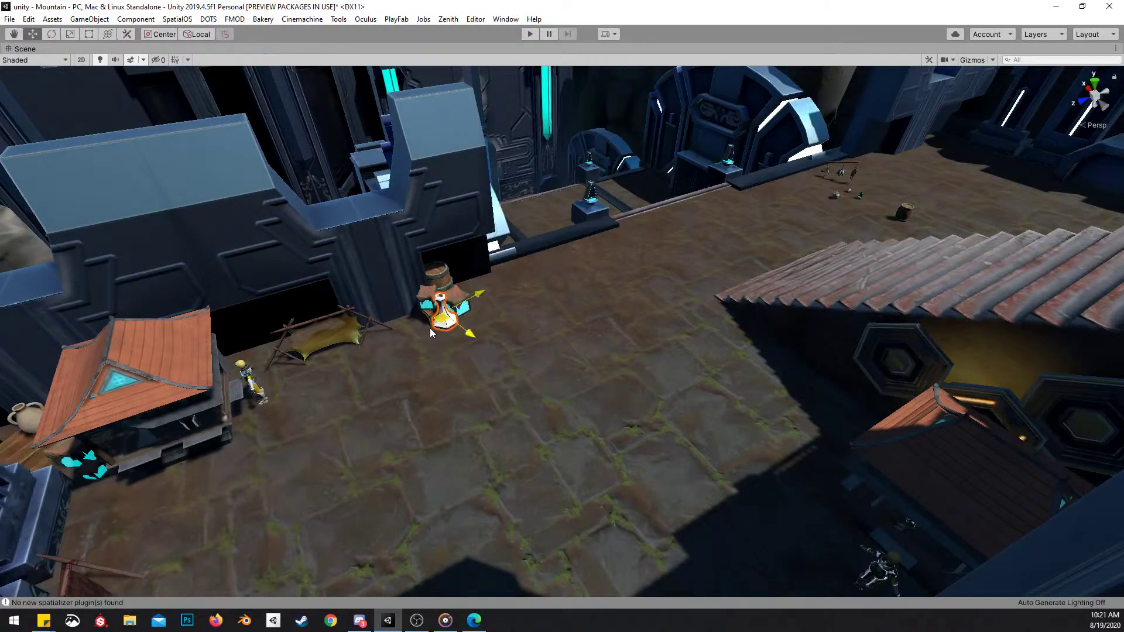
key("f")
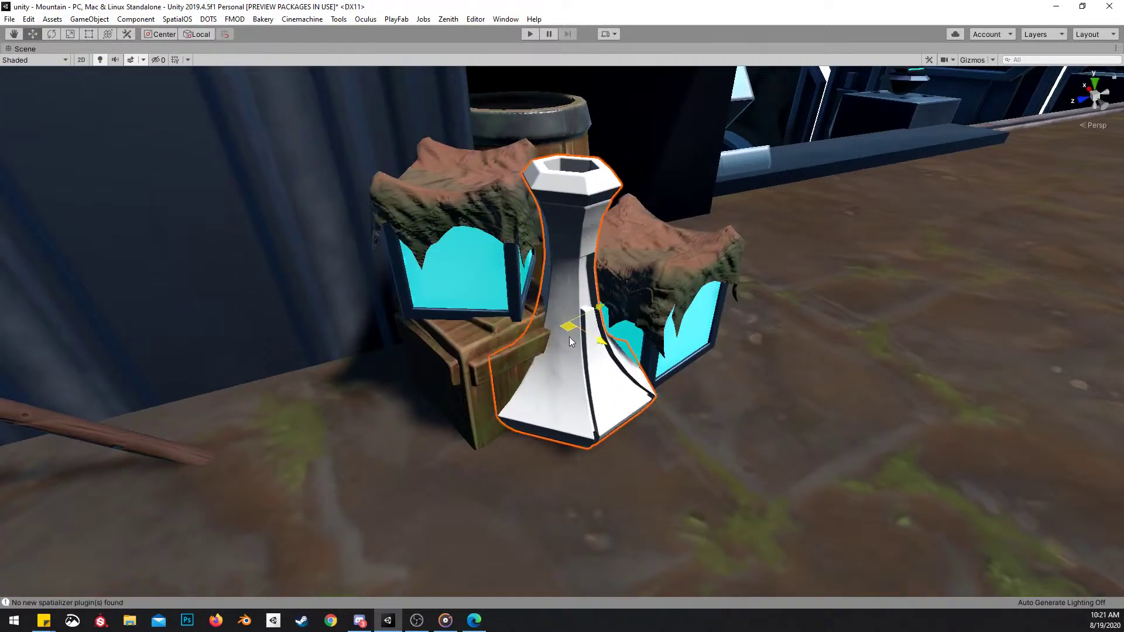
left_click_drag(570, 337, 572, 408)
Scale the faceted vase down and rotate it in front of the small wooden crate
key("r")
right_click_drag(572, 407, 593, 259)
key("q")
left_click_drag(585, 206, 517, 317)
key("w")
key("x")
key("e")
left_click_drag(578, 293, 609, 277)
key("s")
right_click_drag(611, 277, 580, 265)
Try sliding the large barrel sideways away from the crystal cages
right_click_drag(677, 320, 718, 328)
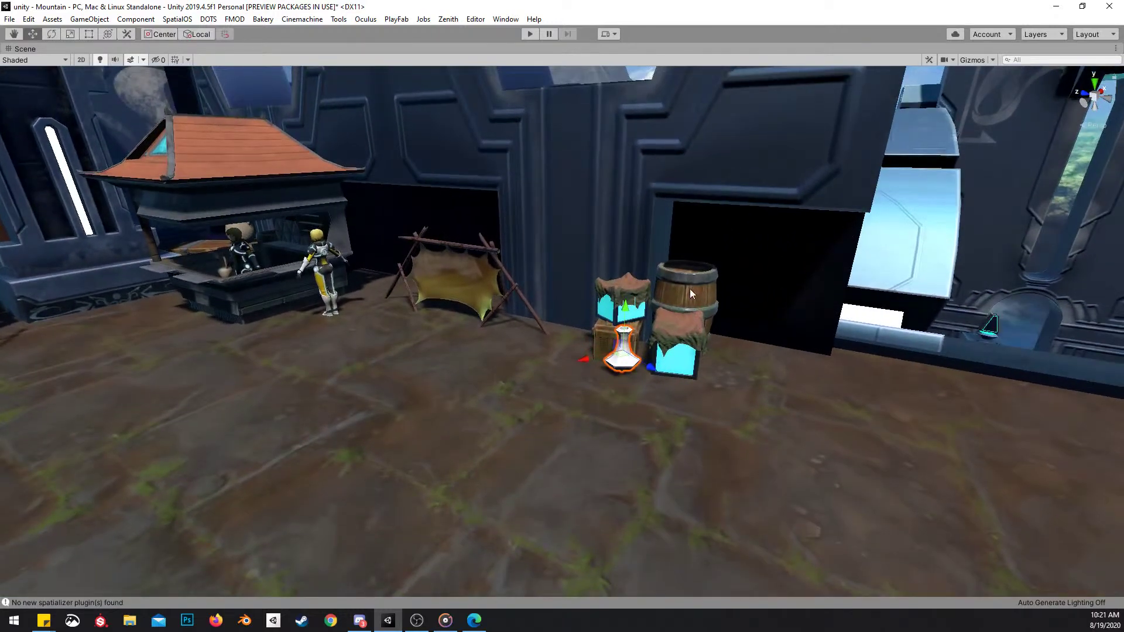
left_click_drag(764, 309, 786, 312)
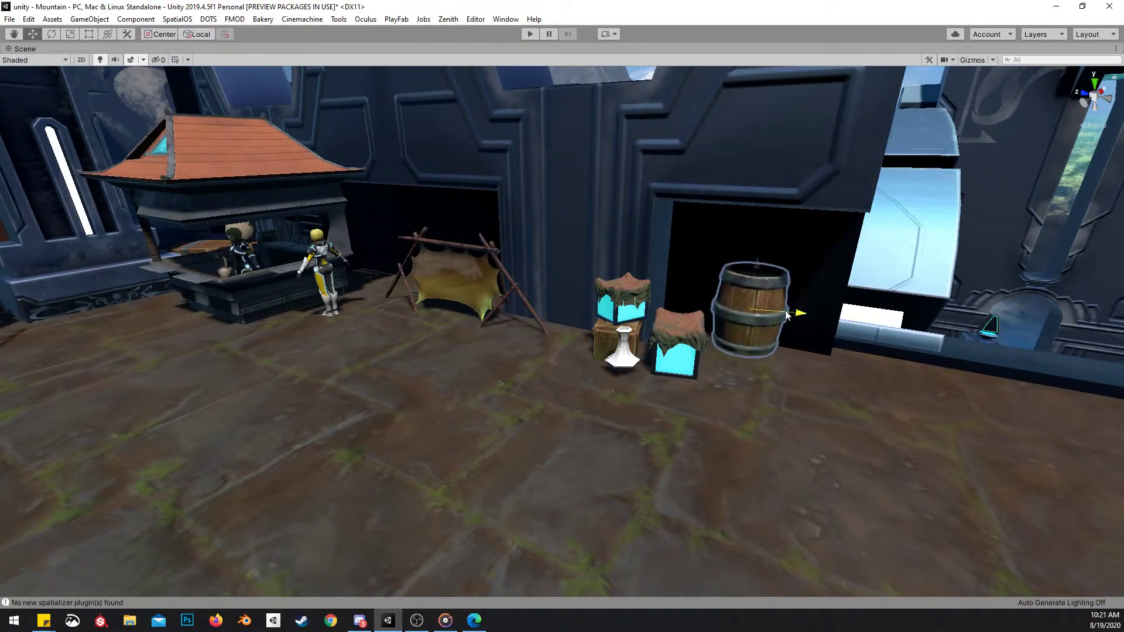
right_click_drag(736, 348, 925, 303)
Bring the teal-striped pot from the loose props over to the large barrel and raise it off the ground
key("a")
key("w")
scroll(463, 398, "up", 2)
scroll(451, 402, "up", 1)
left_click_drag(932, 275, 301, 442)
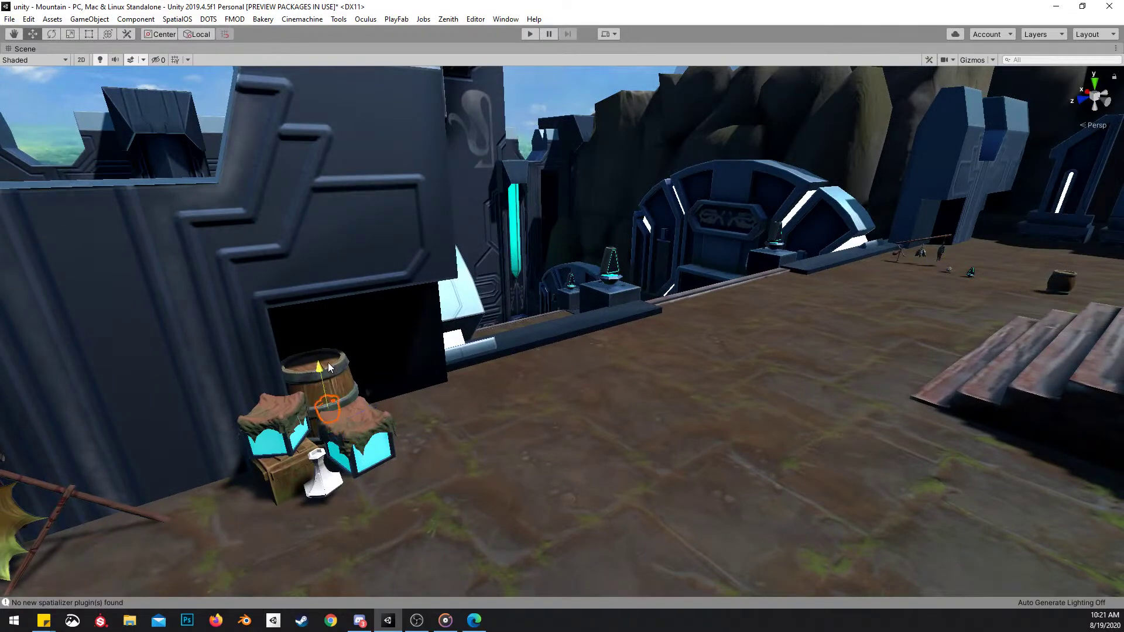
left_click_drag(334, 338, 343, 312)
key("f")
Seat the teal-striped pot on top of the large barrel
right_click_drag(498, 387, 407, 397)
key("d")
scroll(407, 397, "down", 3)
key("w")
left_click_drag(462, 277, 459, 299)
left_click_drag(461, 366, 477, 346)
right_click_drag(521, 330, 600, 322)
key("s")
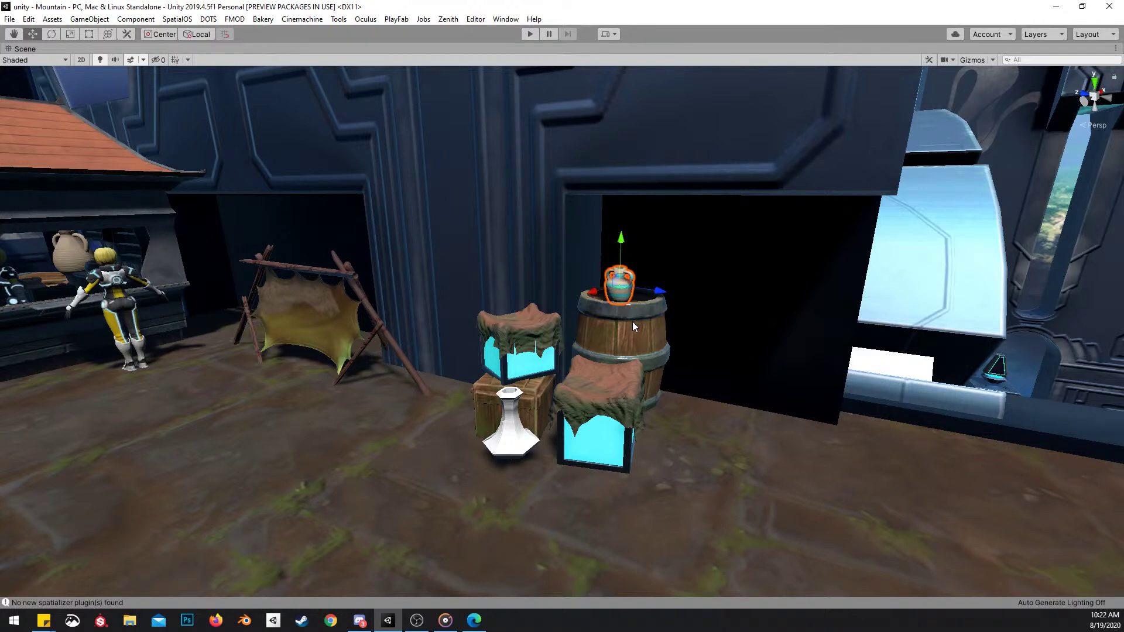
Examine the prop arrangement around the banner building, vendor stall, pelt rack and crate pile
right_click_drag(634, 309, 702, 155)
left_click(589, 258)
key("s")
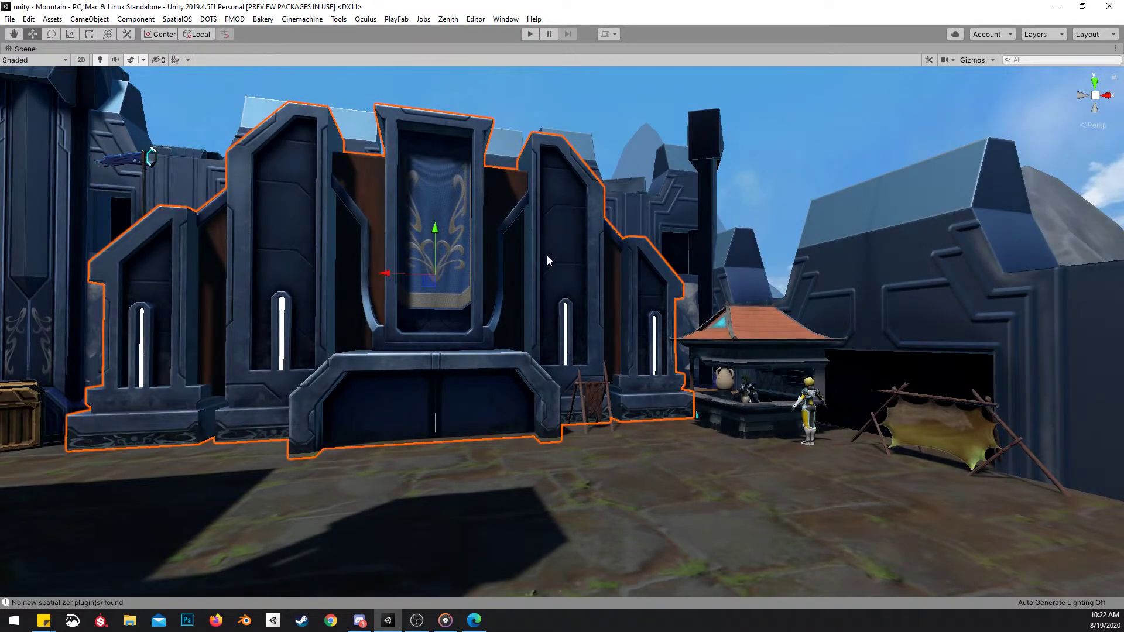
right_click_drag(592, 341, 512, 371)
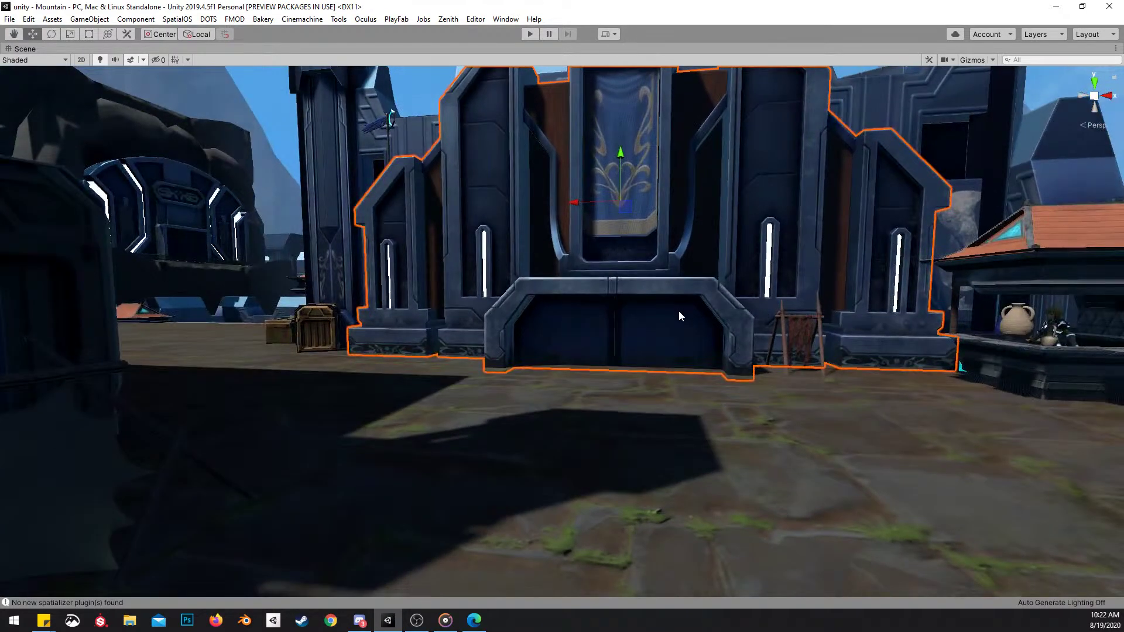
right_click_drag(682, 316, 814, 309)
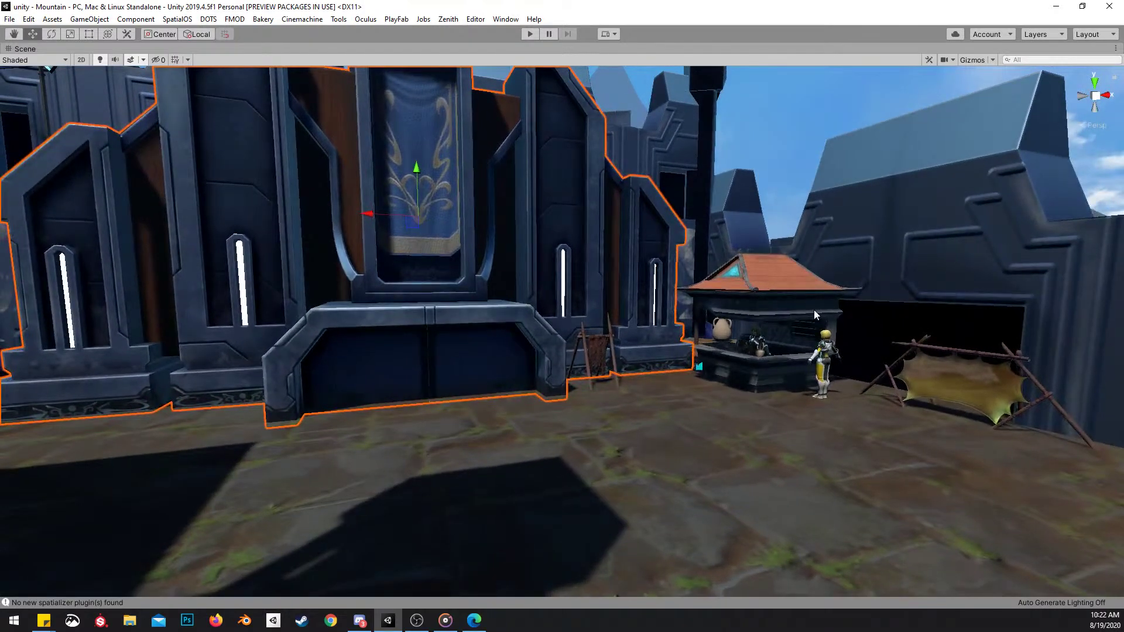
right_click_drag(760, 281, 756, 282)
right_click_drag(662, 311, 713, 318)
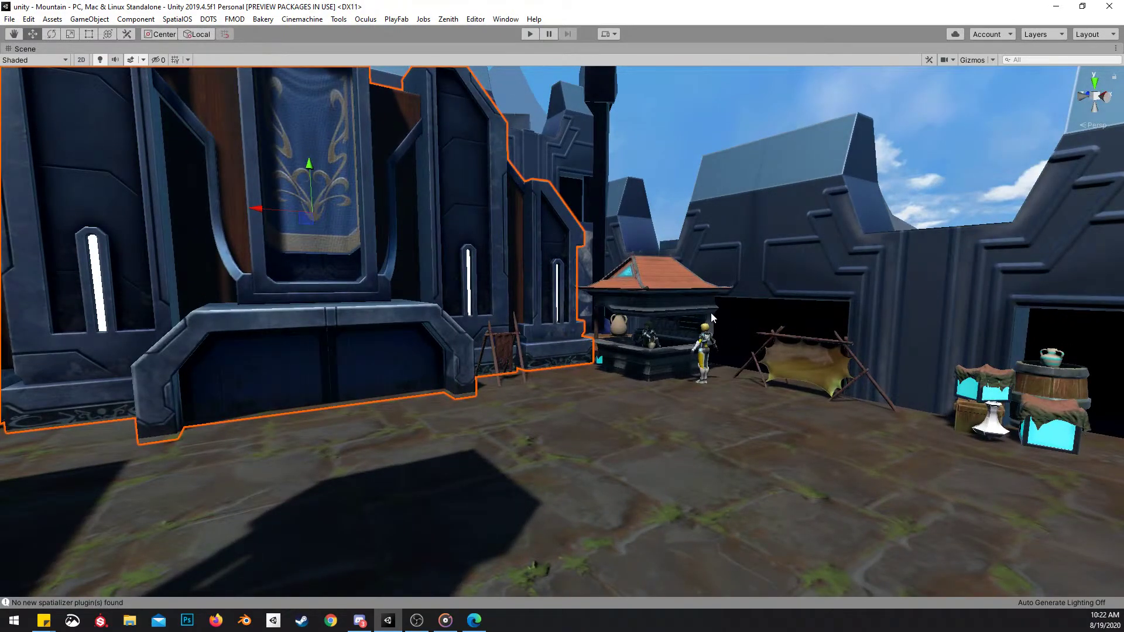
right_click_drag(764, 311, 656, 335)
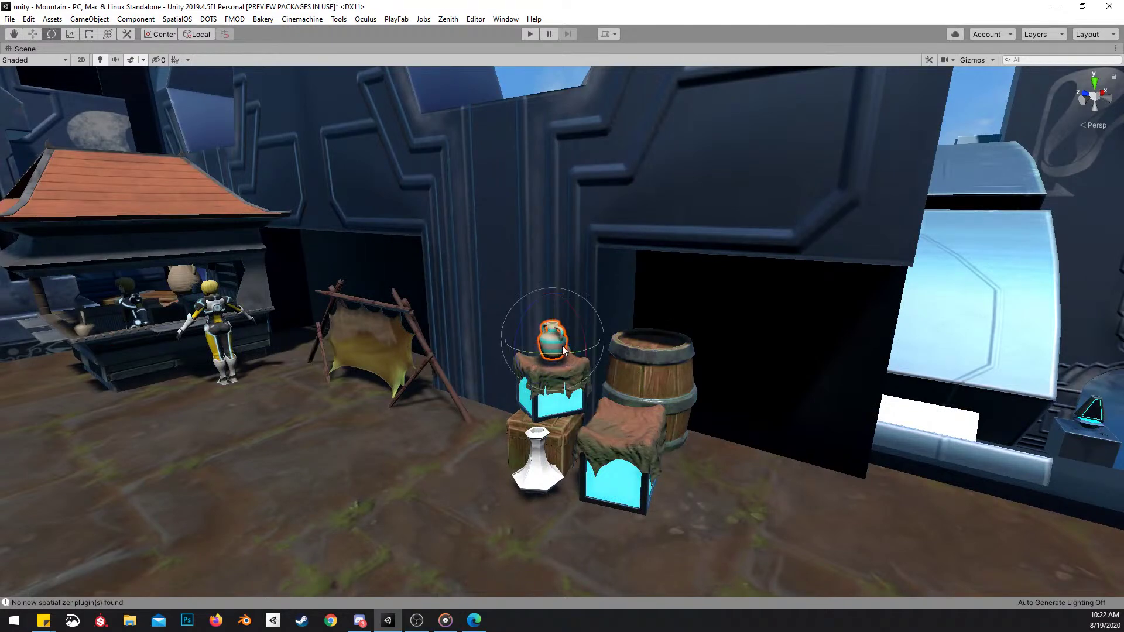
Move the teal-striped pot from the upper crystal cage onto the back counter inside the vendor stall
left_click_drag(554, 314, 556, 304)
right_click_drag(556, 304, 657, 326)
key("a")
scroll(585, 317, "up", 2)
key("f")
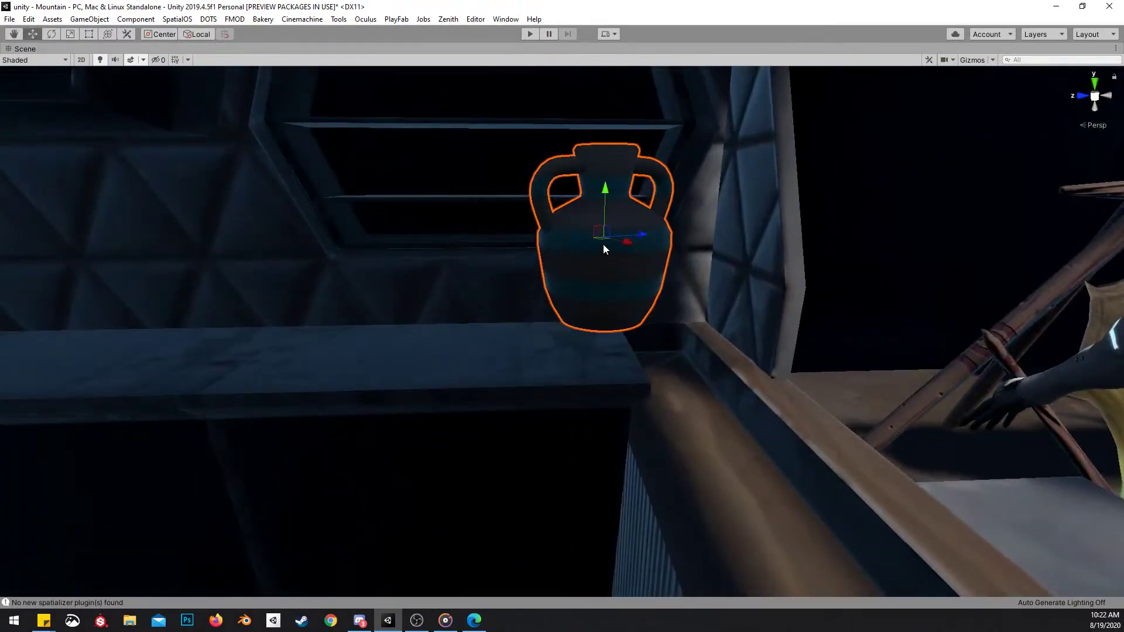
Slide the teal-striped pot along the stall's back counter and rotate it so its handles point sideways
left_click_drag(602, 238, 75, 246)
right_click_drag(311, 289, 352, 319)
key("e")
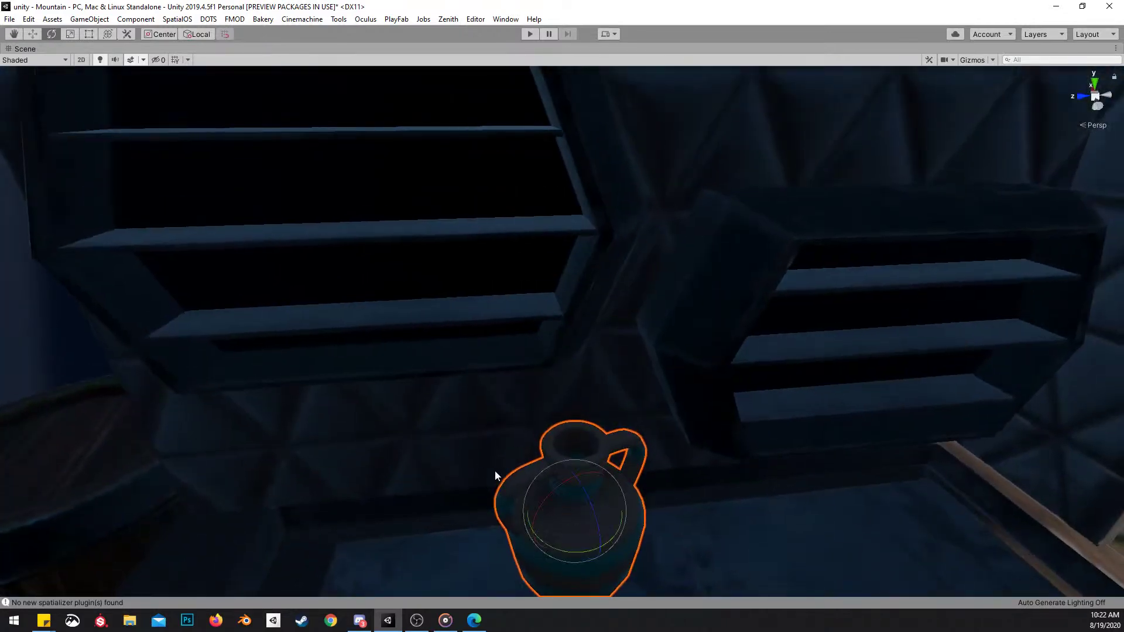
right_click_drag(477, 472, 486, 496)
left_click_drag(564, 496, 515, 504)
Lower the teal-striped pot onto the back counter's surface and shift it further along the counter
right_click_drag(515, 504, 523, 370)
key("w")
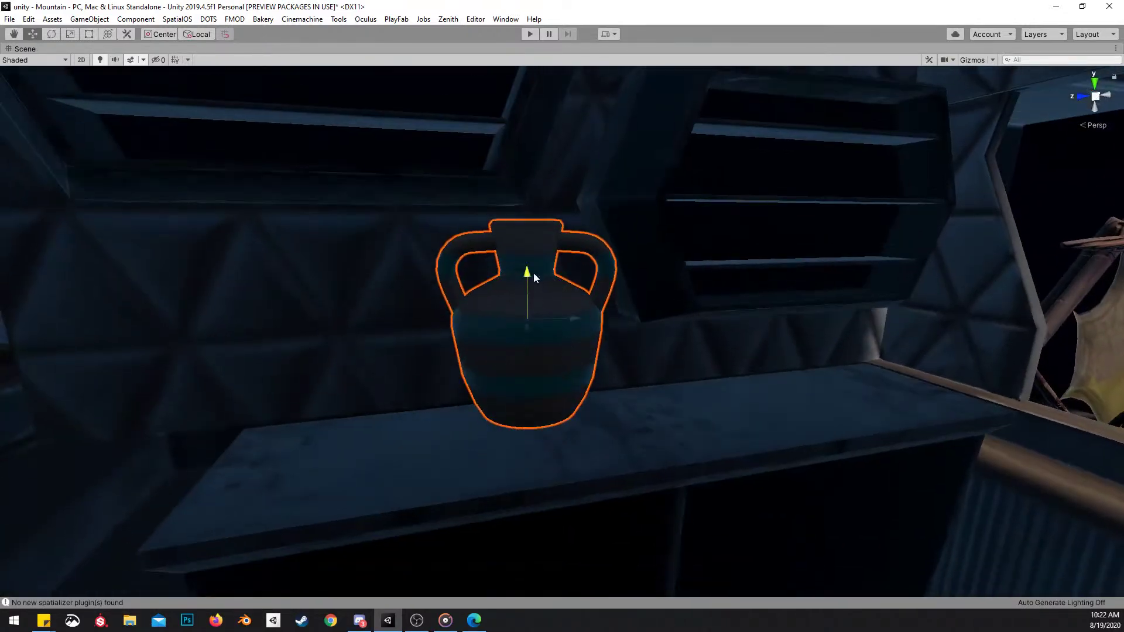
left_click_drag(533, 271, 536, 301)
left_click_drag(535, 348, 451, 356)
Review the dressed plaza from a distance, including the stairs, both vendor stalls and the banner building
key("s")
right_click_drag(451, 356, 818, 317)
left_click(783, 291)
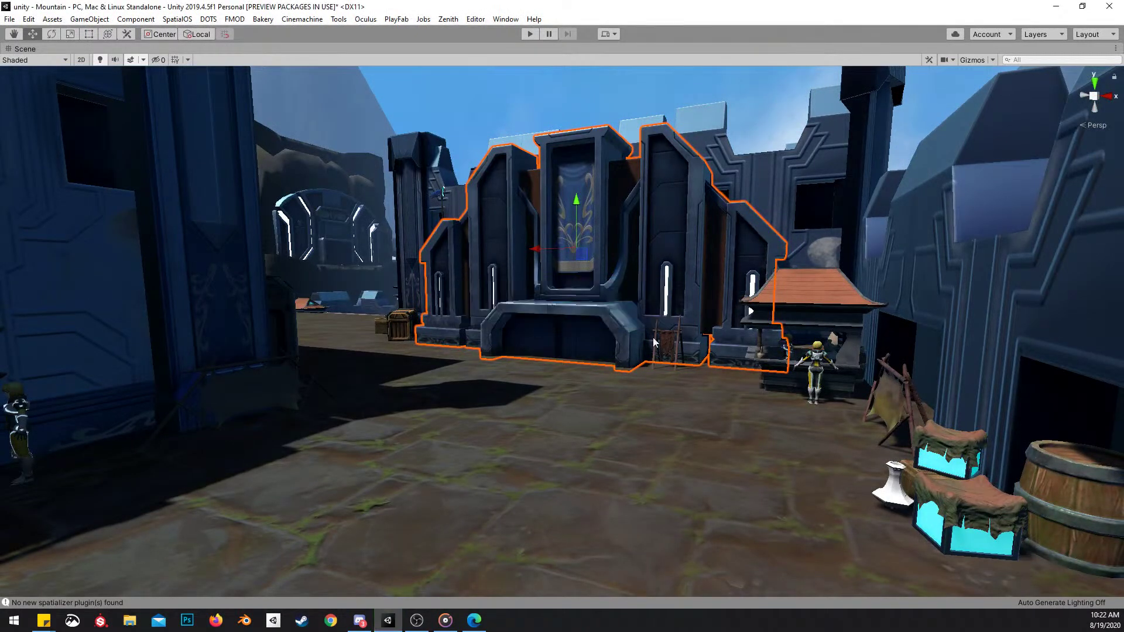
right_click_drag(645, 292, 560, 284)
key("w")
left_click(560, 283)
right_click_drag(651, 281, 901, 299)
left_click(745, 181)
key("w")
right_click_drag(685, 301, 536, 335)
scroll(723, 283, "up", 3)
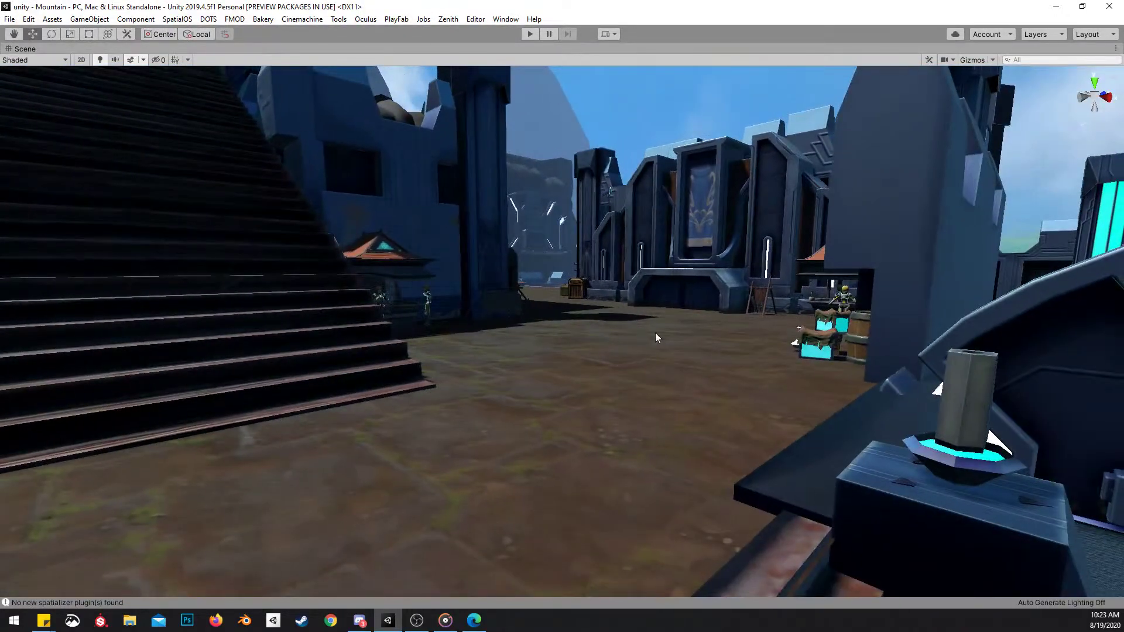
Turn off the scene view's lighting and adjust the position of the selected prop in the cluster beside the vendor stall
right_click_drag(679, 324, 622, 339)
scroll(641, 334, "down", 2)
right_click_drag(712, 338, 657, 362)
left_click(673, 373)
left_click_drag(672, 375, 664, 341)
key("e")
left_click(102, 60)
right_click_drag(669, 336, 629, 306)
scroll(640, 309, "up", 1)
key("w")
left_click_drag(616, 307, 590, 304)
left_click_drag(597, 258, 604, 259)
Place a turned small crate on the large wooden crate beside the beige two-handled vase and delete the extra copy
key("s")
right_click_drag(603, 259, 577, 413)
key("a")
scroll(638, 279, "up", 2)
key("w")
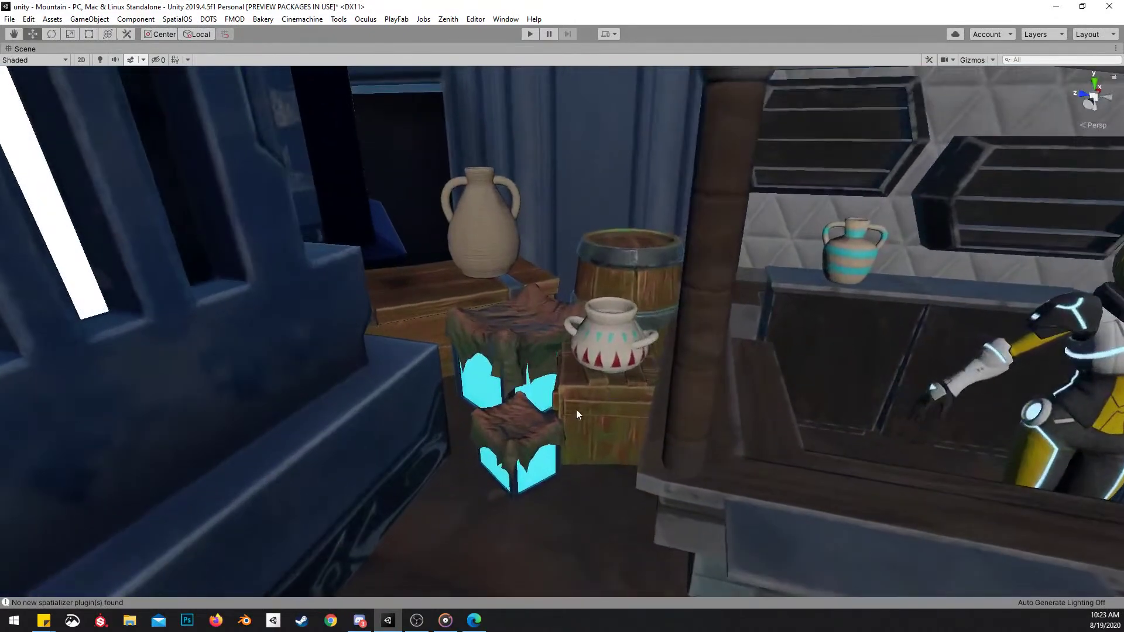
left_click_drag(367, 332, 369, 336)
right_click_drag(440, 320, 504, 442)
key("e")
left_click_drag(468, 436, 566, 268)
key("ctrl+d")
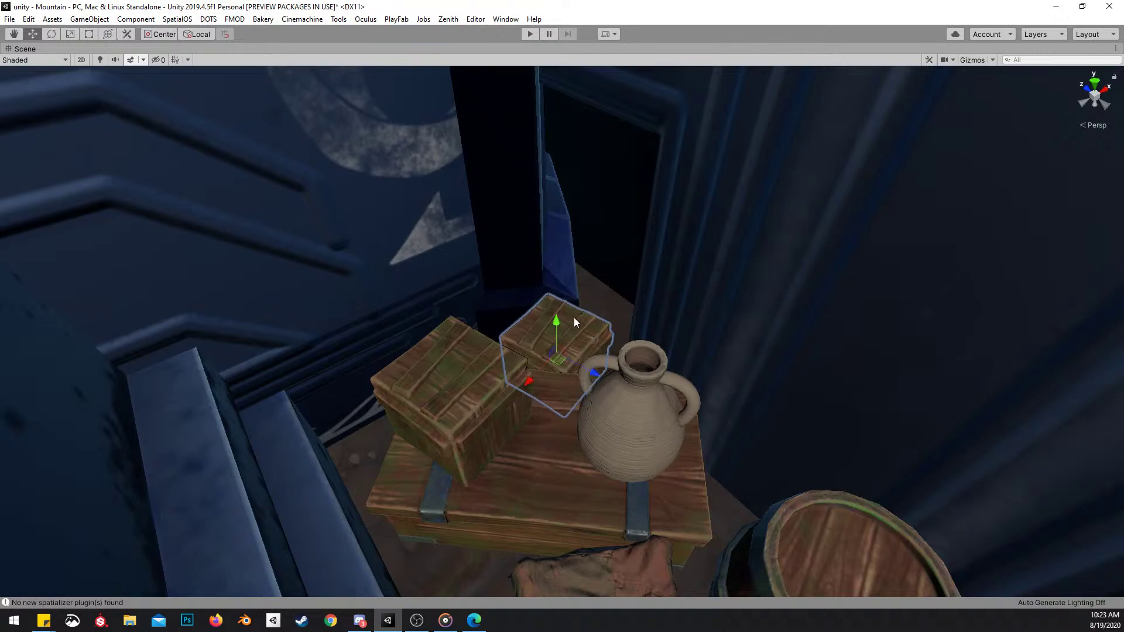
key("Delete")
Select the large crate, beige vase, crystal cages, striped pot and small crate beside the stall and shift them together
left_click(558, 462)
key("q")
right_click_drag(559, 462, 595, 392)
left_click(544, 346, "shift")
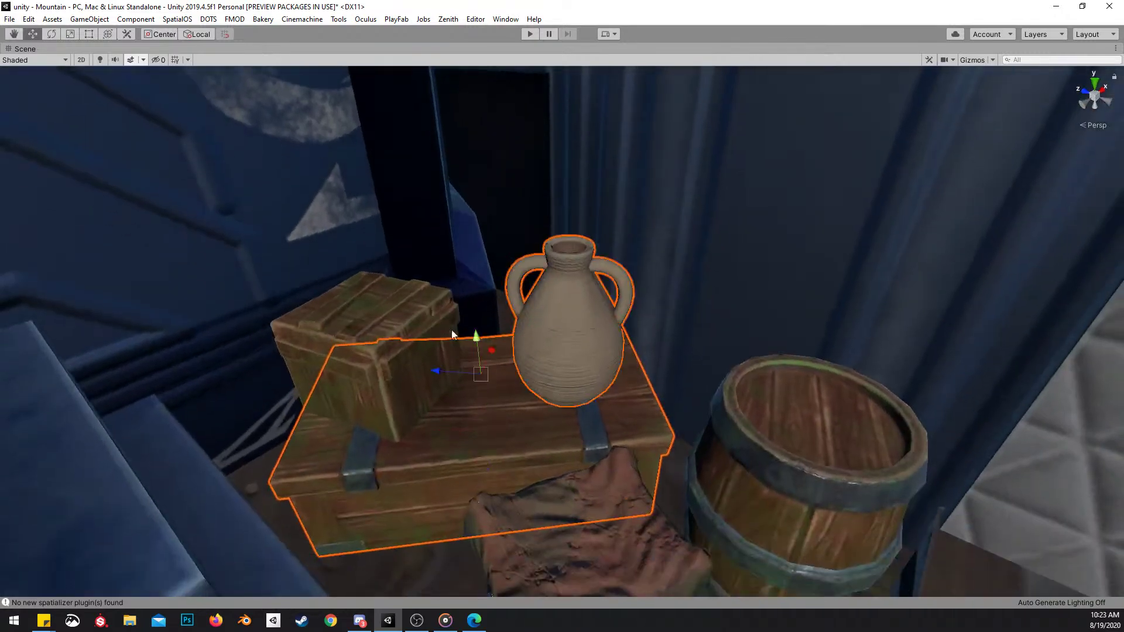
left_click_drag(485, 383, 507, 388)
right_click_drag(508, 388, 481, 250)
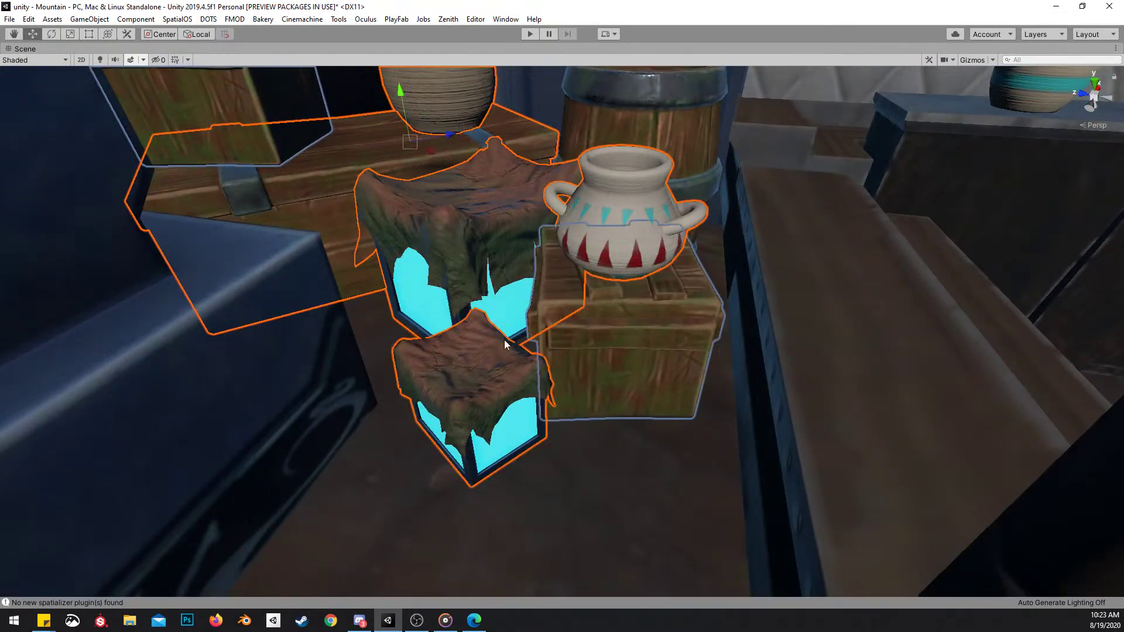
left_click_drag(417, 141, 385, 166)
right_click_drag(559, 235, 559, 212)
key("q")
key("s")
left_click(577, 297)
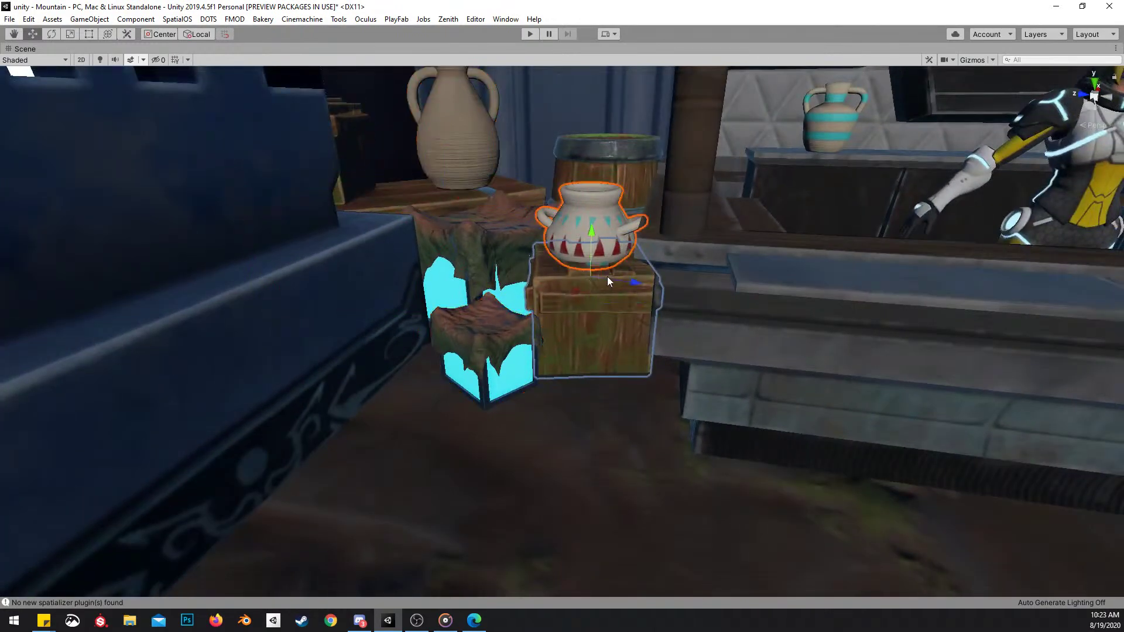
Select the yellow sci-fi cargo crate standing near the banner building and locate its prefab in the project files
left_click_drag(596, 283, 466, 268, "alt")
key("s")
scroll(390, 243, "up", 3)
right_click_drag(465, 267, 662, 257)
key("a")
key("w")
key("shift+space")
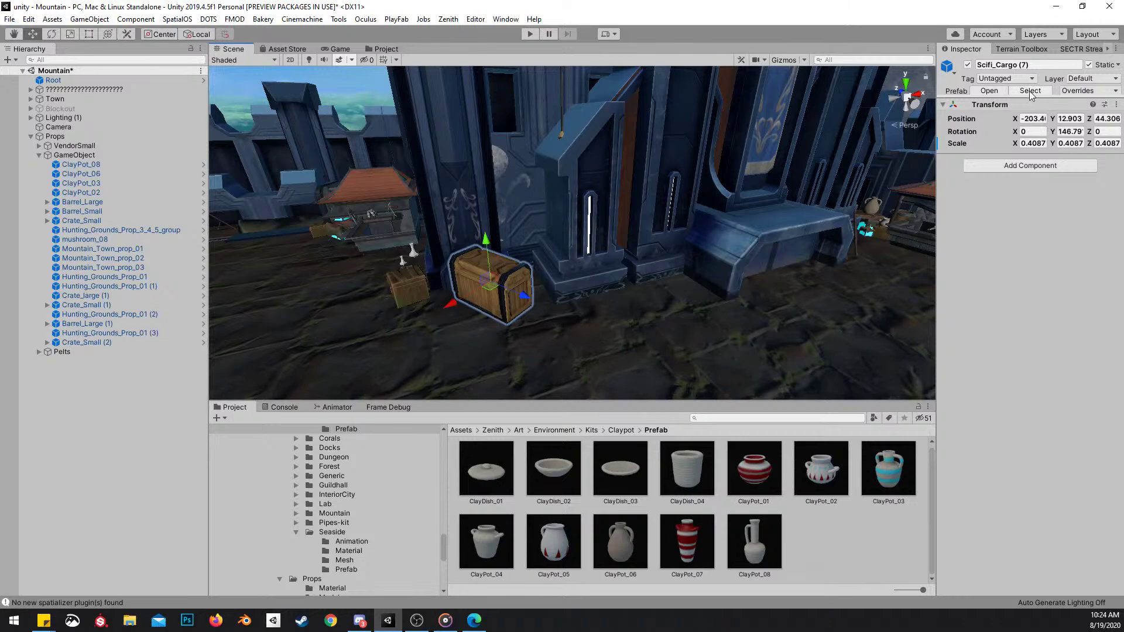
left_click(1031, 91)
Place the Scifi_Cargo and Scifi_Truck_Cargo2 prefabs in front of the vendor stall and move them together
left_click_drag(720, 202, 689, 203, "alt")
right_click_drag(653, 233, 652, 234)
scroll(652, 234, "up", 2)
left_click_drag(763, 507, 532, 359)
left_click_drag(882, 513, 476, 234)
left_click(482, 270, "shift")
key("f")
key("w")
left_click_drag(603, 189, 603, 283)
right_click_drag(602, 284, 584, 280)
Nest both new cargo crates in the GameObject group under Props and rename that group Cubes
left_click_drag(147, 103, 73, 172)
left_click(76, 156)
key("F2")
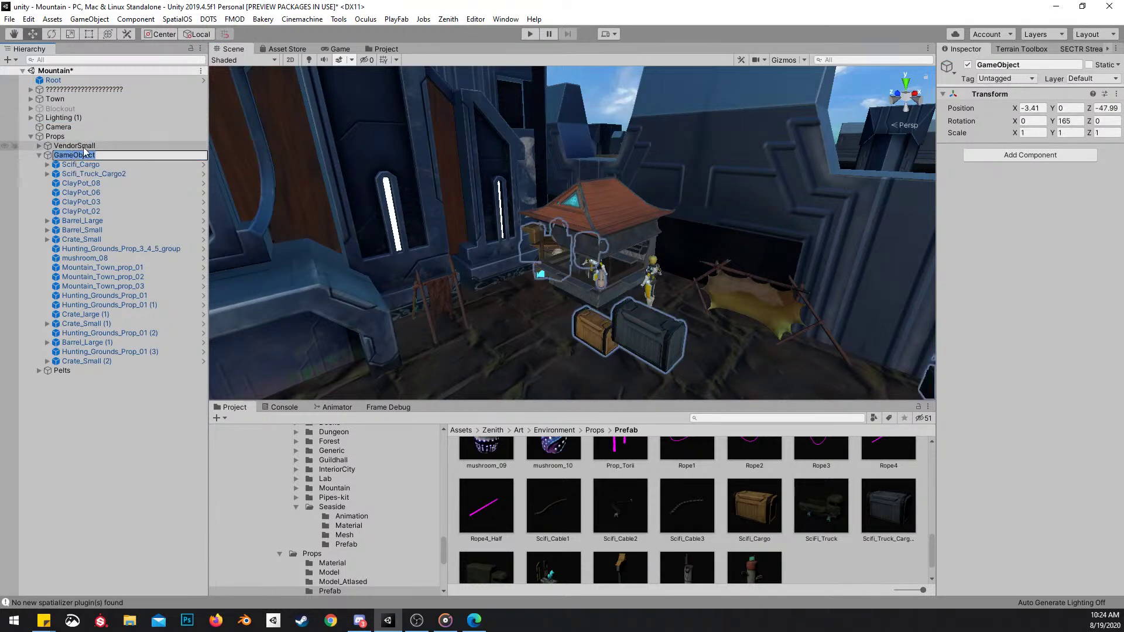
type("Cubes")
key("Return")
right_click_drag(373, 251, 427, 237)
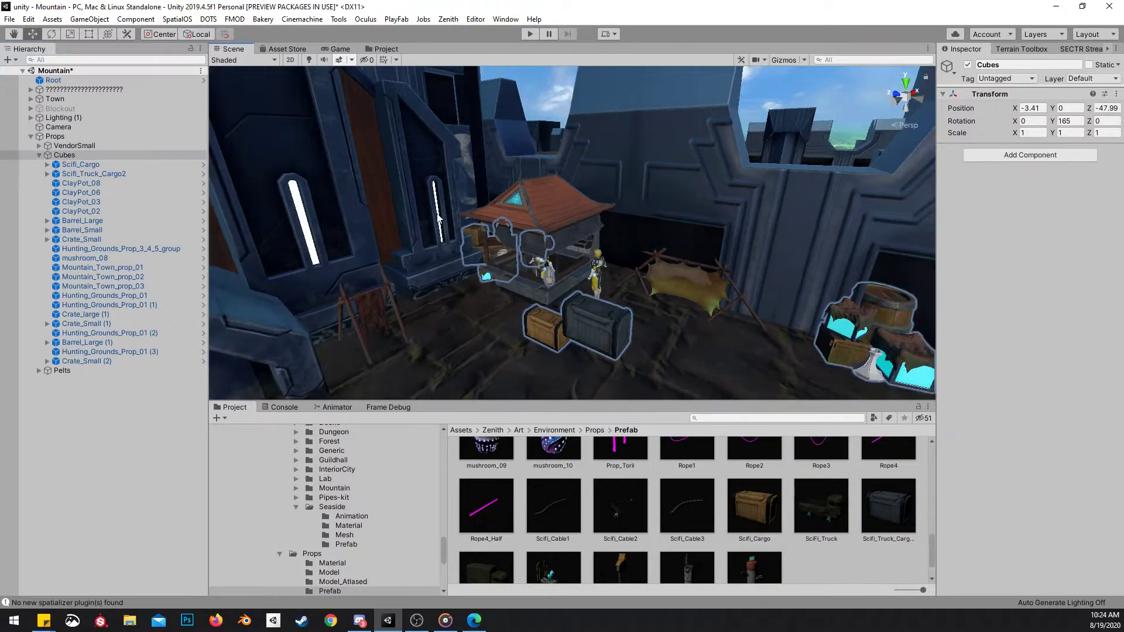
Move the grey cargo crate from the plaza floor to the corner behind the large wooden crate and beige vase
key("shift+space")
left_click(694, 412)
left_click(605, 471)
right_click_drag(605, 470, 657, 511)
left_click_drag(981, 516, 529, 261)
key("w")
right_click_drag(684, 260, 584, 322)
key("w")
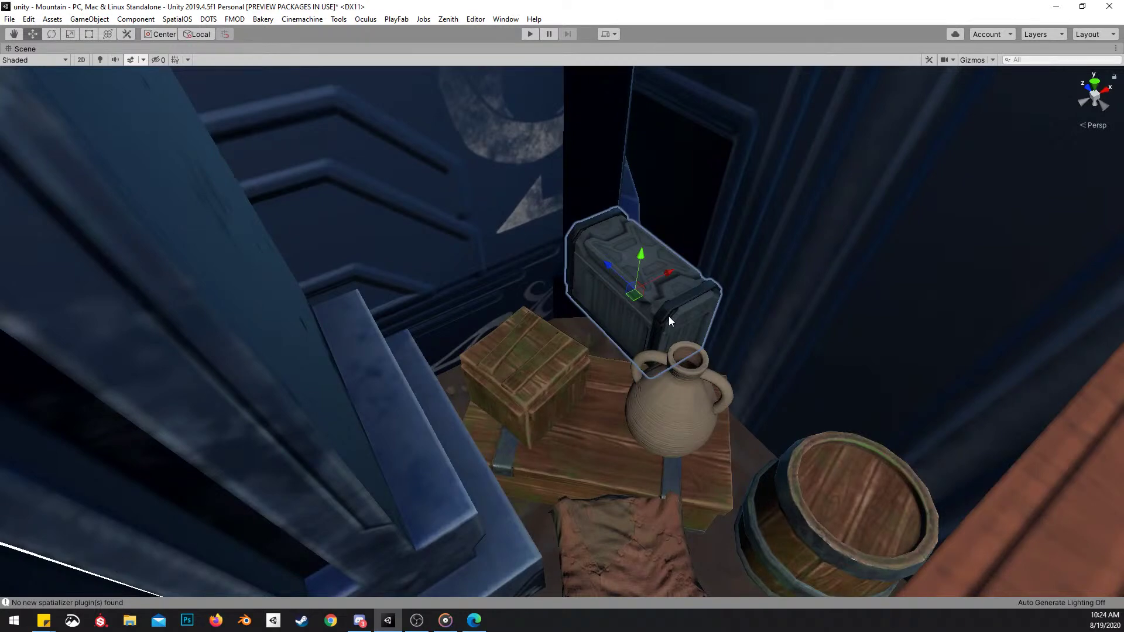
Turn the grey cargo crate parallel to the large wooden crate and lower it into the gap behind it
key("w")
right_click_drag(598, 192, 630, 217)
scroll(609, 214, "down", 1)
key("e")
left_click_drag(601, 234, 608, 236)
key("w")
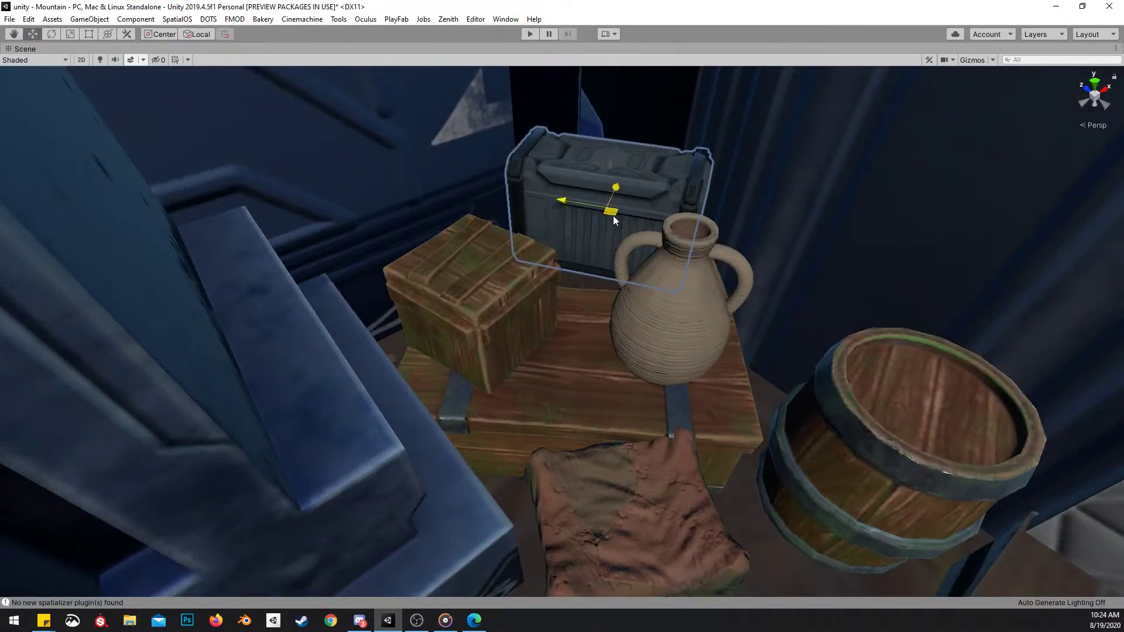
scroll(609, 214, "down", 1)
right_click_drag(590, 229, 610, 396)
mouse_move(611, 391)
left_mouse_down()
mouse_move(612, 430)
mouse_move(614, 407)
left_mouse_up()
right_click_drag(623, 402, 613, 340)
scroll(666, 339, "down", 1)
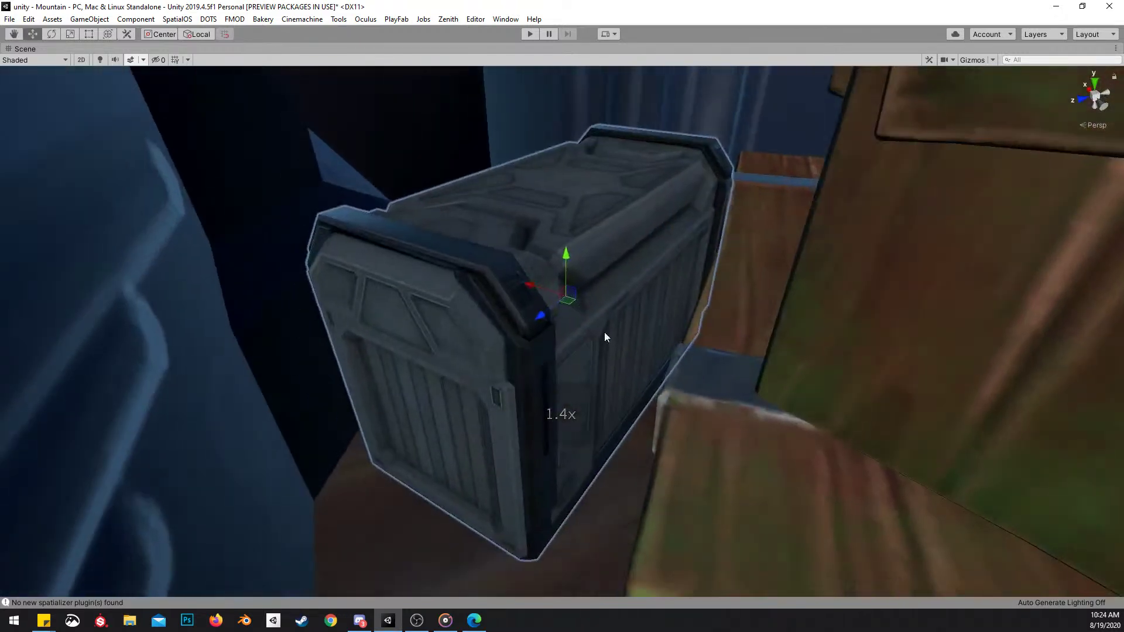
Fine-tune the grey cargo crate's rotation and fit it between the wall and the large wooden crate
key("e")
left_click_drag(563, 342, 592, 303)
key("r")
right_click_drag(592, 303, 430, 334)
key("w")
left_click_drag(423, 343, 404, 351)
right_click_drag(609, 317, 619, 352)
left_click_drag(620, 352, 622, 338)
right_click_drag(622, 338, 906, 505)
scroll(586, 285, "down", 2)
Move the yellow cargo crate on top of the grey one behind the beige vase, turning it slightly and adjusting its height
left_click(906, 509)
key("f")
left_click_drag(826, 471, 361, 125)
right_click_drag(551, 204, 479, 261)
left_click_drag(648, 234, 597, 242)
right_click_drag(597, 241, 587, 229)
key("e")
left_click_drag(586, 241, 609, 247)
key("w")
left_click_drag(592, 184, 592, 174)
right_click_drag(630, 247, 654, 196)
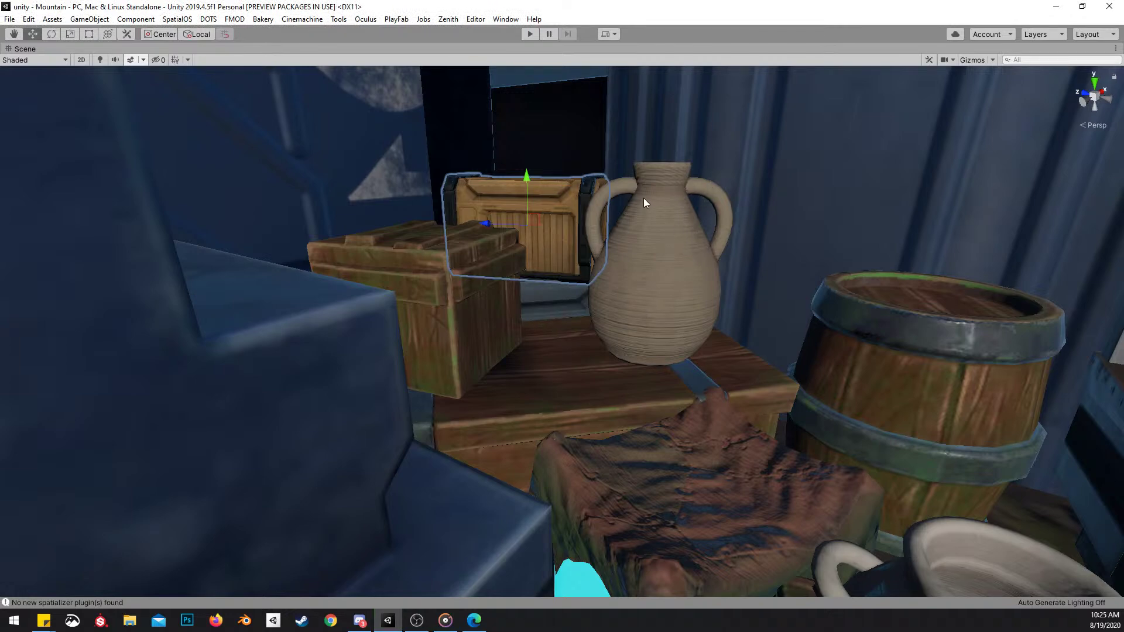
Turn the scene view's lighting back on to check the stairs and plaza
right_click_drag(661, 261, 589, 260)
scroll(486, 265, "up", 3)
key("w")
right_click_drag(480, 231, 704, 206)
right_click_drag(529, 246, 663, 275)
key("s")
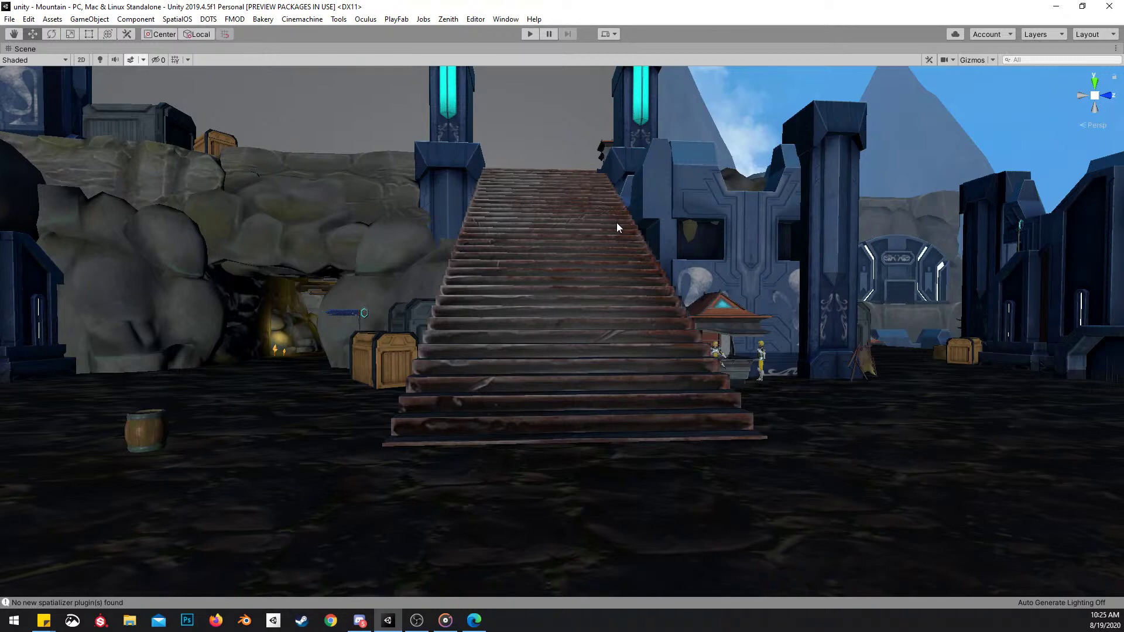
left_click(101, 59)
right_click_drag(473, 416, 645, 347)
scroll(609, 343, "up", 2)
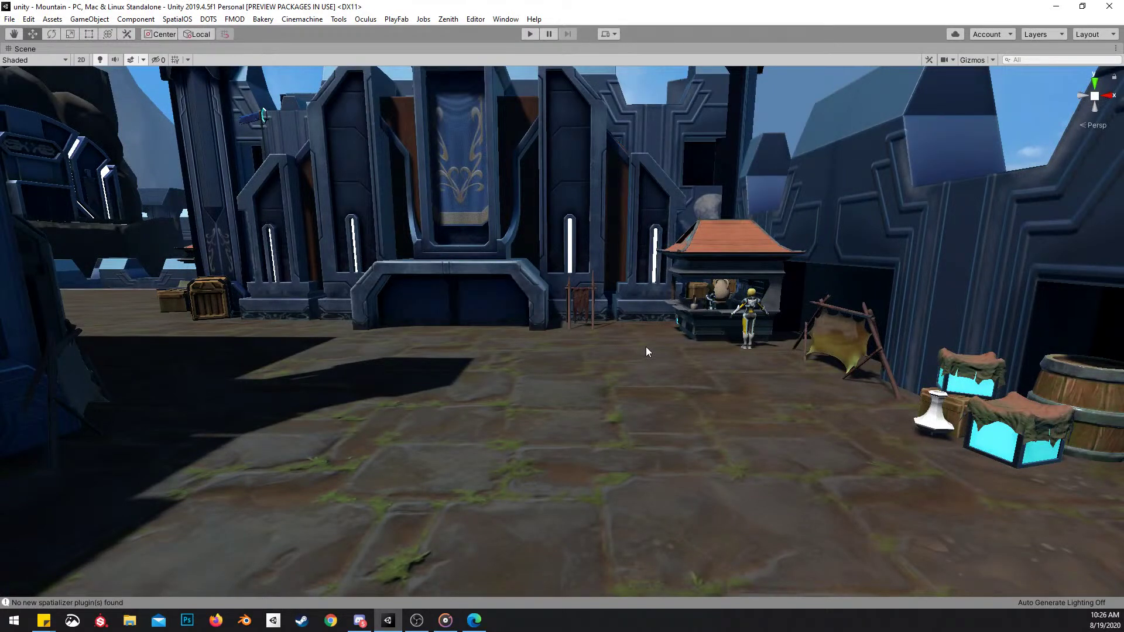
Inspect both vendor stalls, the pelt racks, the crystal cage cluster and the shaded corner beside the banner building
right_click_drag(527, 322, 717, 349)
key("w")
scroll(651, 333, "up", 4)
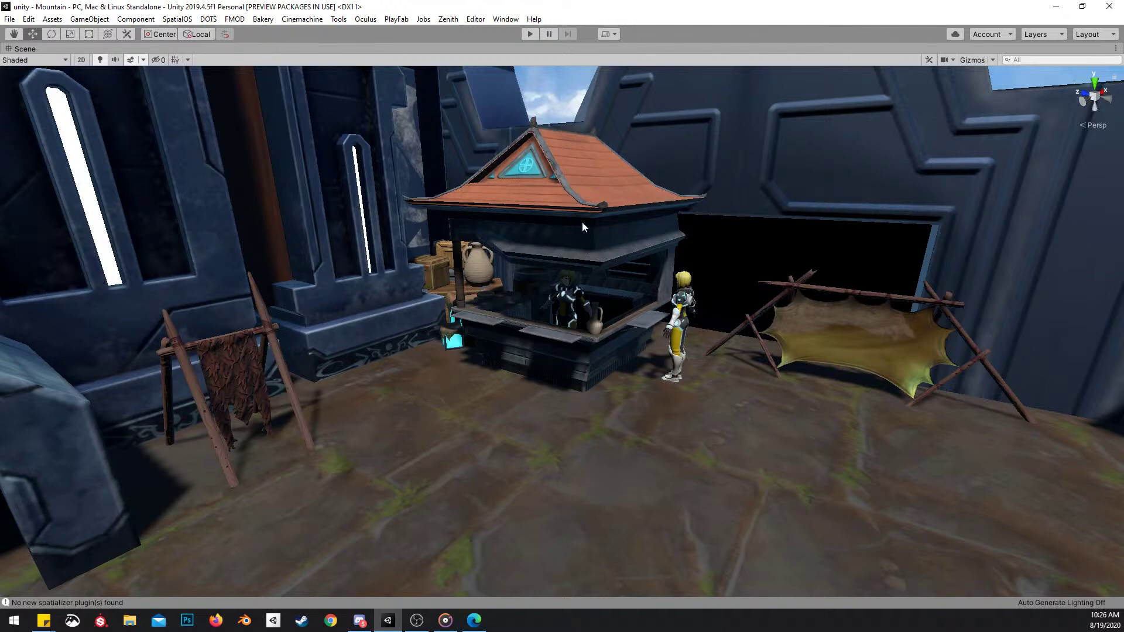
left_click(568, 198)
right_click_drag(655, 246, 603, 325)
key("s")
key("s")
key("d")
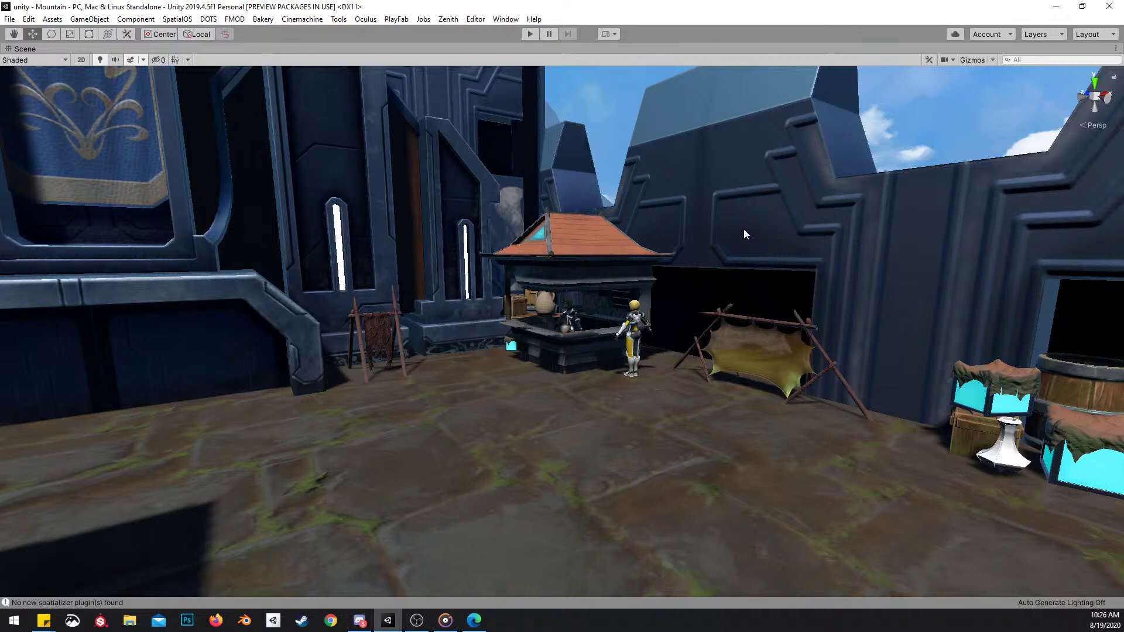
right_click_drag(747, 244, 723, 301)
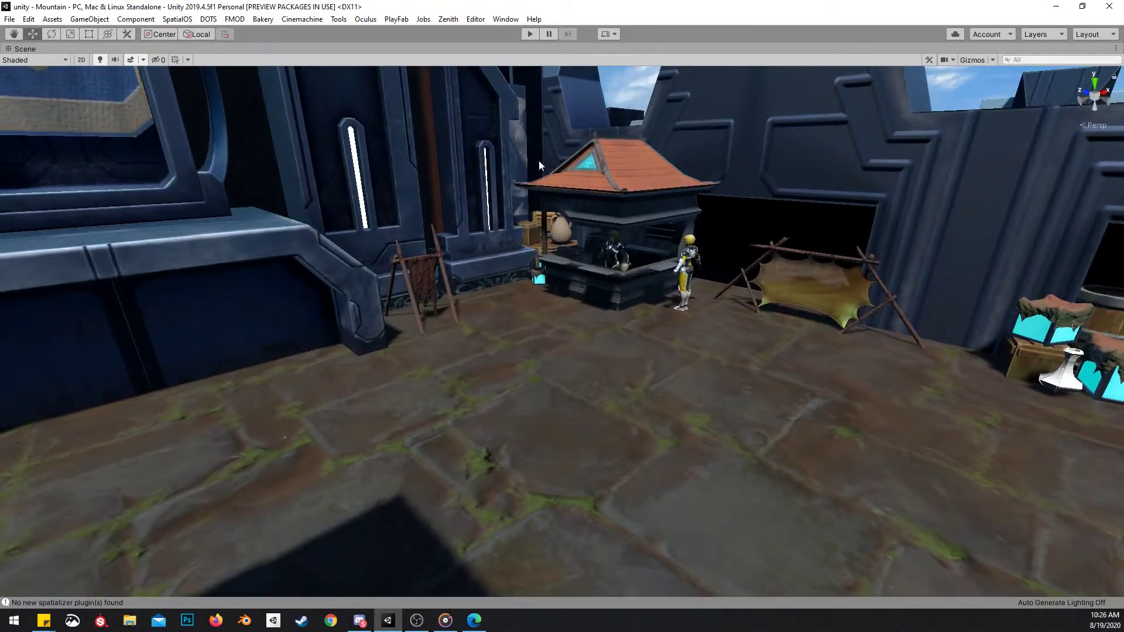
right_click_drag(616, 174, 646, 262)
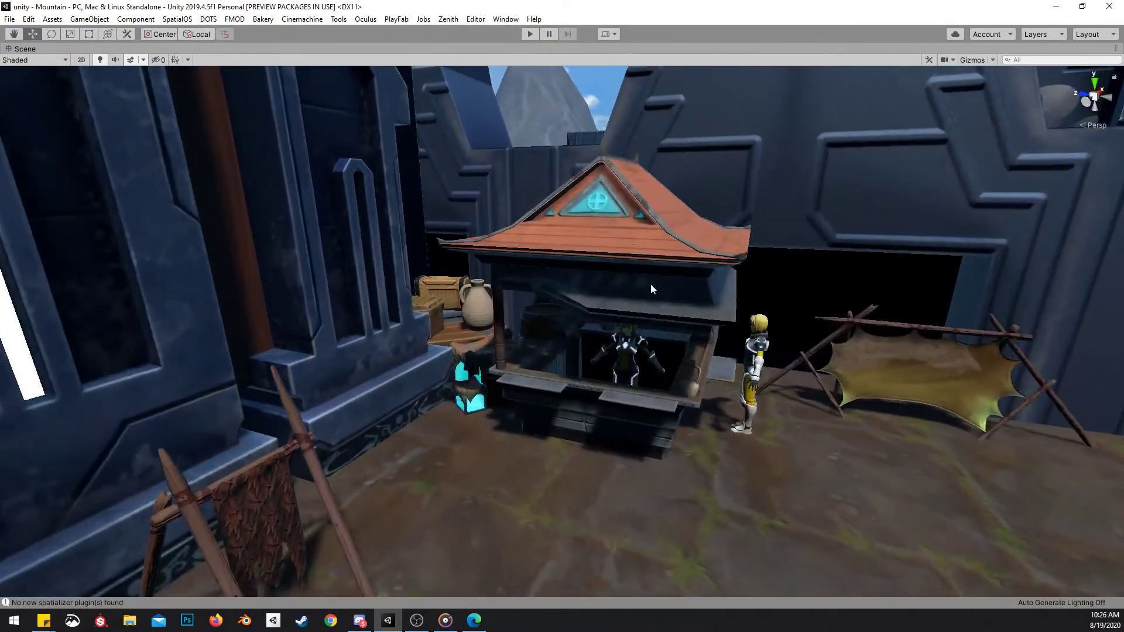
left_click(583, 226)
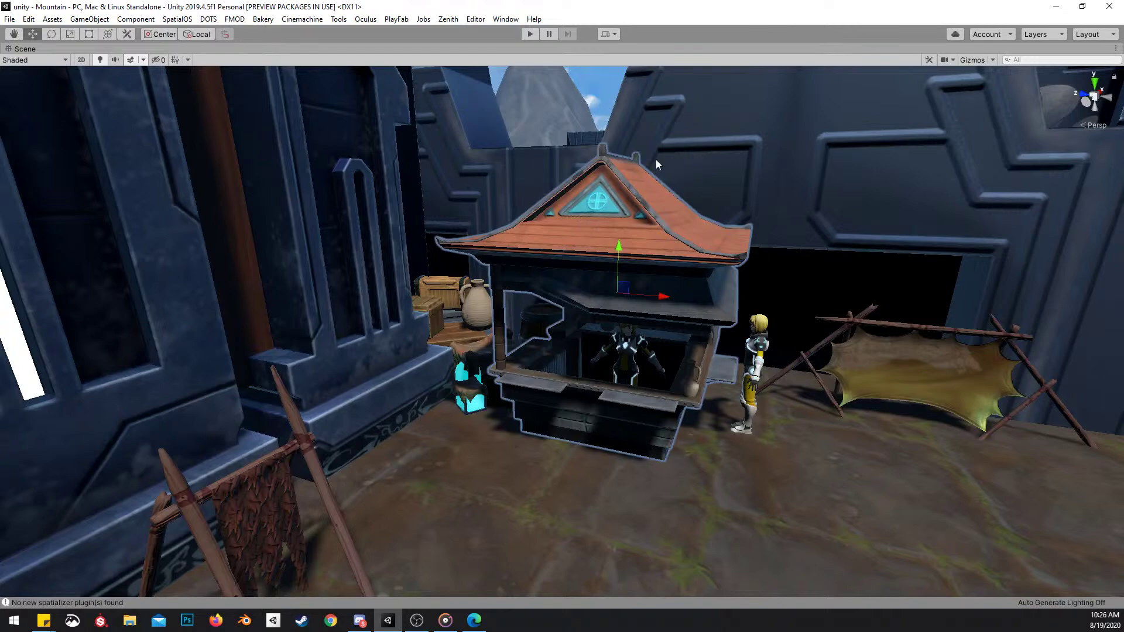
right_click_drag(705, 199, 612, 110)
left_click(613, 110)
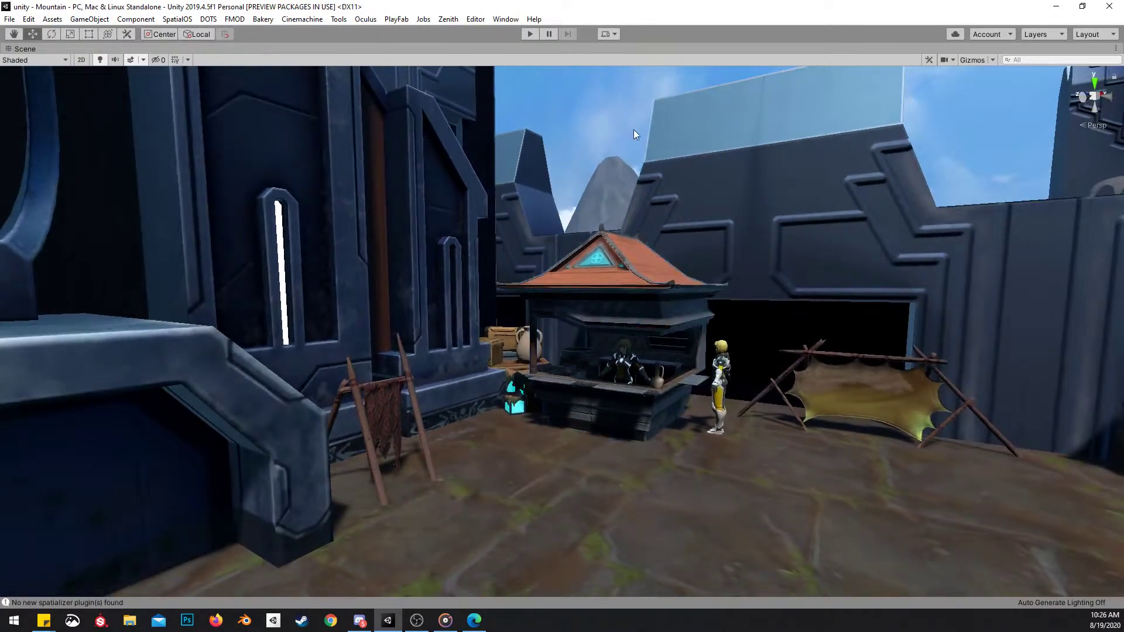
right_click_drag(739, 293, 694, 296)
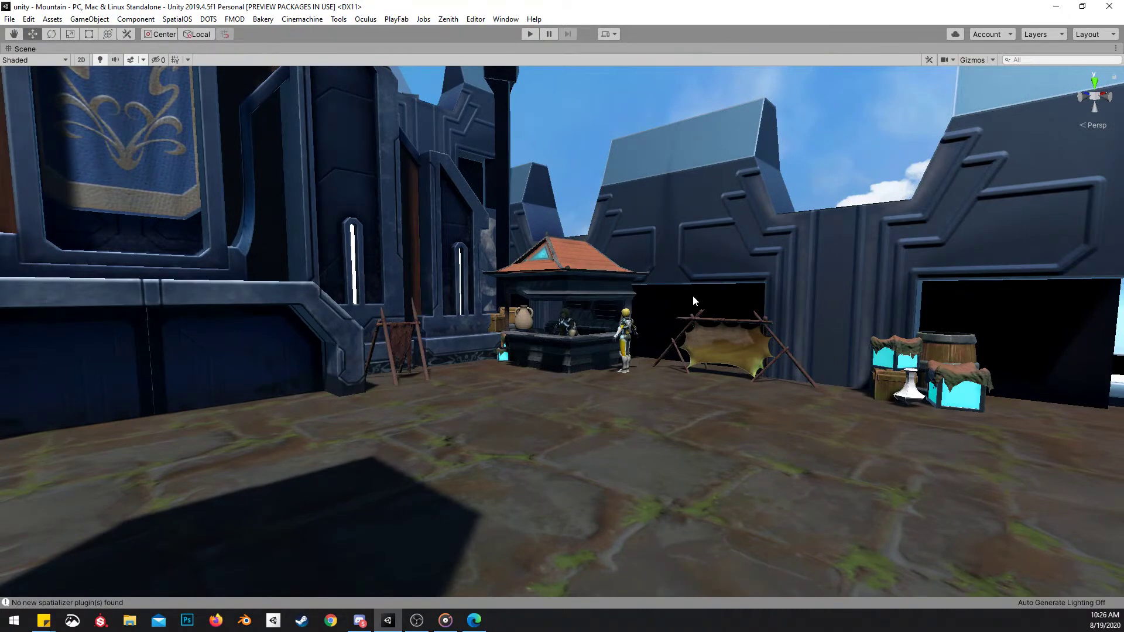
right_click_drag(693, 295, 621, 237)
right_click_drag(712, 300, 656, 289)
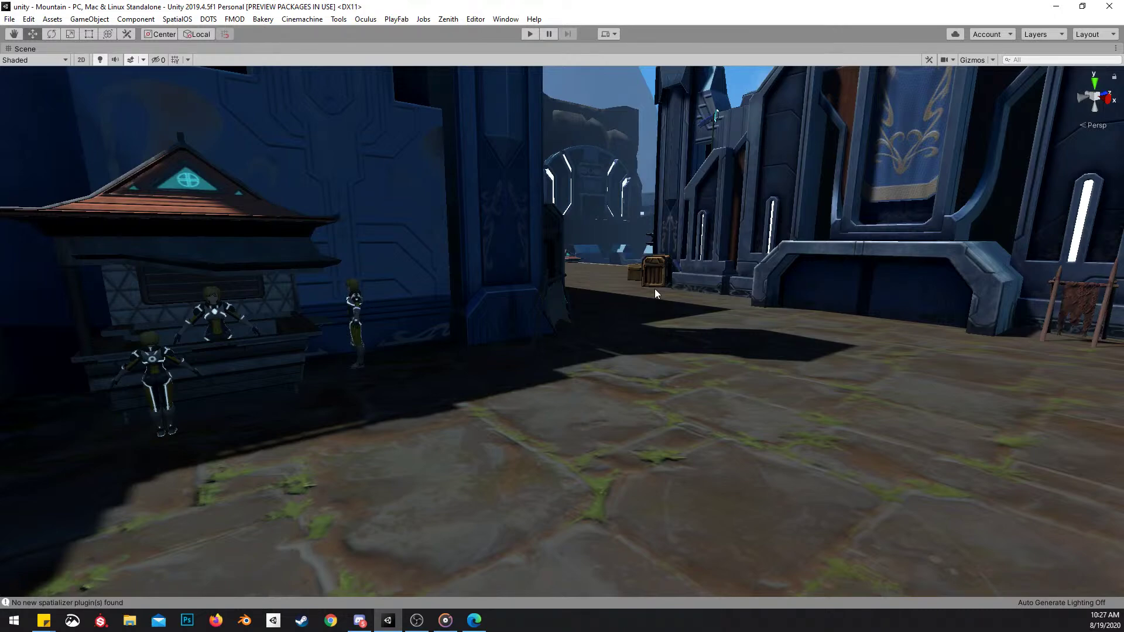
right_click_drag(551, 192, 599, 199)
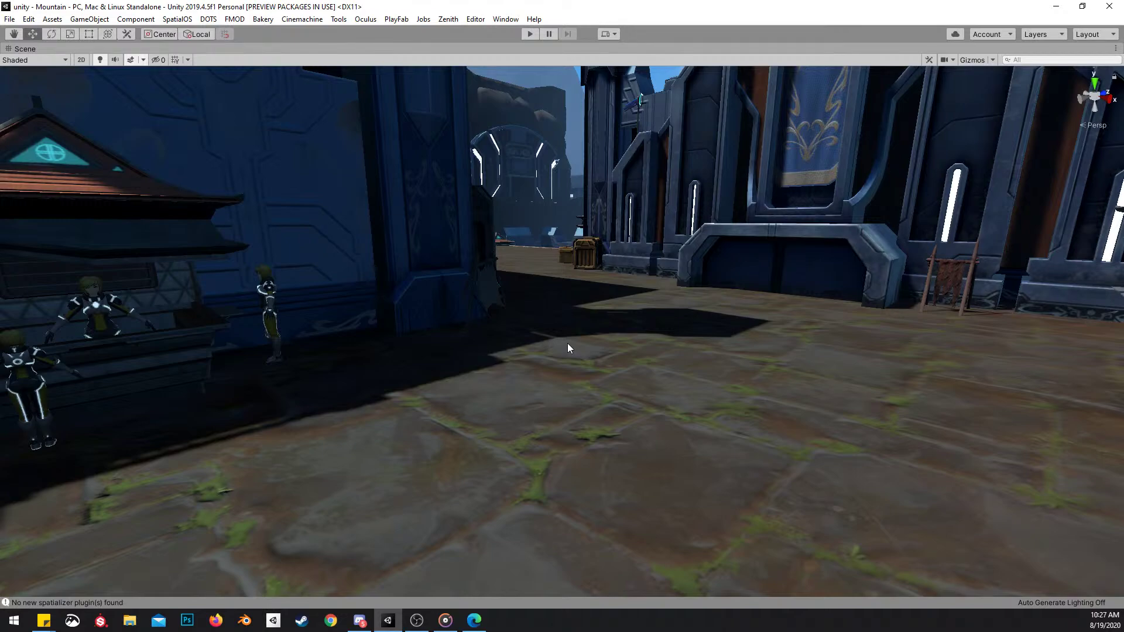
right_click_drag(568, 347, 448, 335)
Reposition the stretched-pelt rack standing in the shade beside the ornate pillar near the second vendor stall
left_click(750, 339)
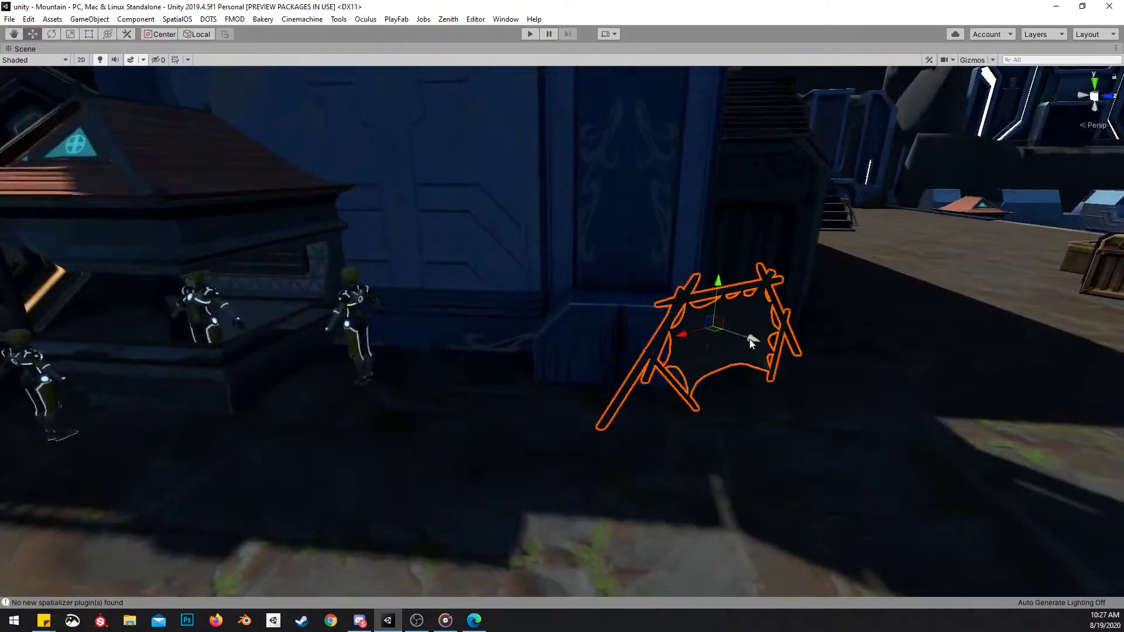
key("f")
left_click_drag(550, 283, 565, 301)
key("e")
right_click_drag(565, 299, 579, 250)
left_click_drag(616, 241, 564, 237, "alt")
key("w")
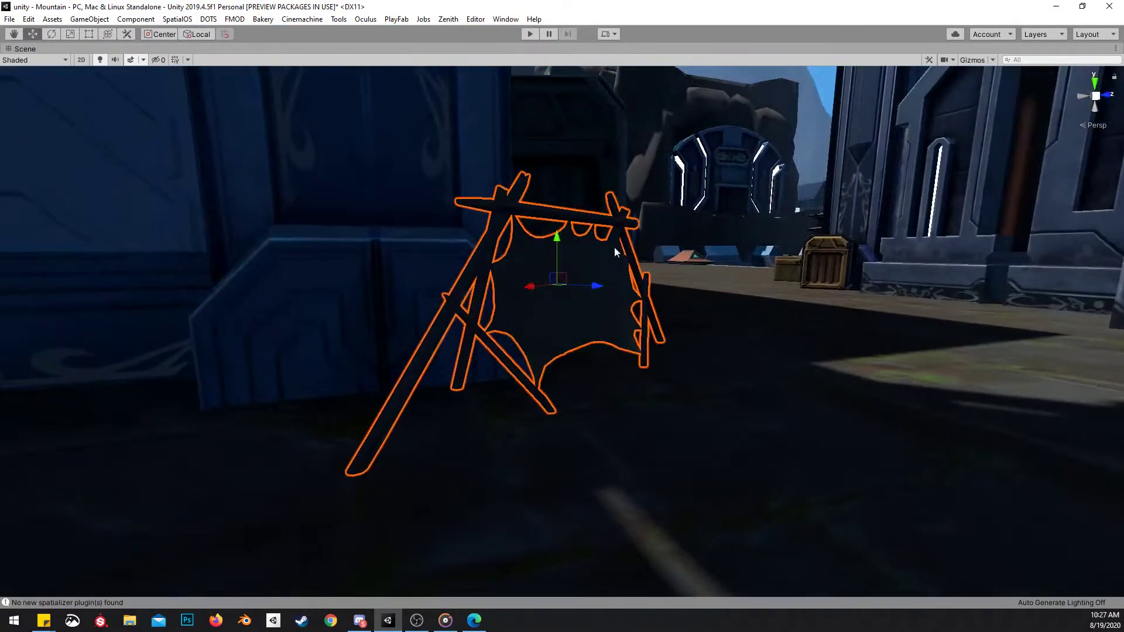
right_click_drag(564, 247, 644, 192)
key("s")
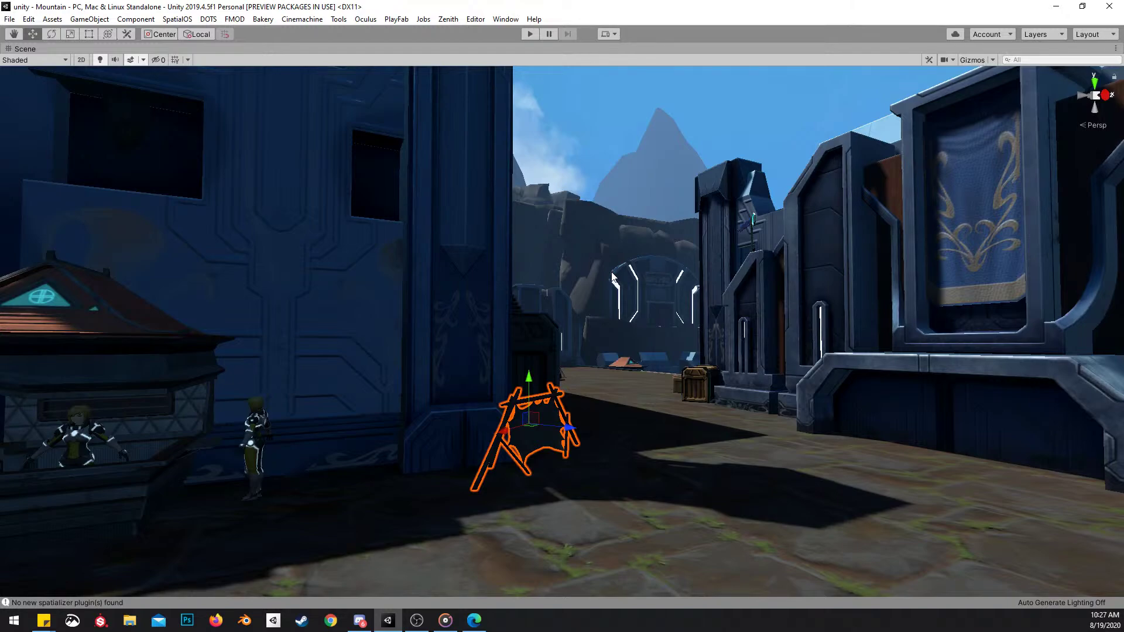
Rotate the stretched-pelt rack slightly at its place beside the shaded pillar
right_click_drag(661, 330, 607, 327)
key("s")
left_click(715, 233)
key("w")
left_click(577, 272)
key("e")
left_click_drag(575, 245, 568, 251)
right_click_drag(568, 250, 827, 333)
key("s")
Review the town layout from above, then the banner building, plaza and gate area at ground level
left_click(641, 135)
scroll(755, 301, "up", 2)
key("s")
right_click_drag(799, 262, 758, 363)
scroll(832, 351, "up", 3)
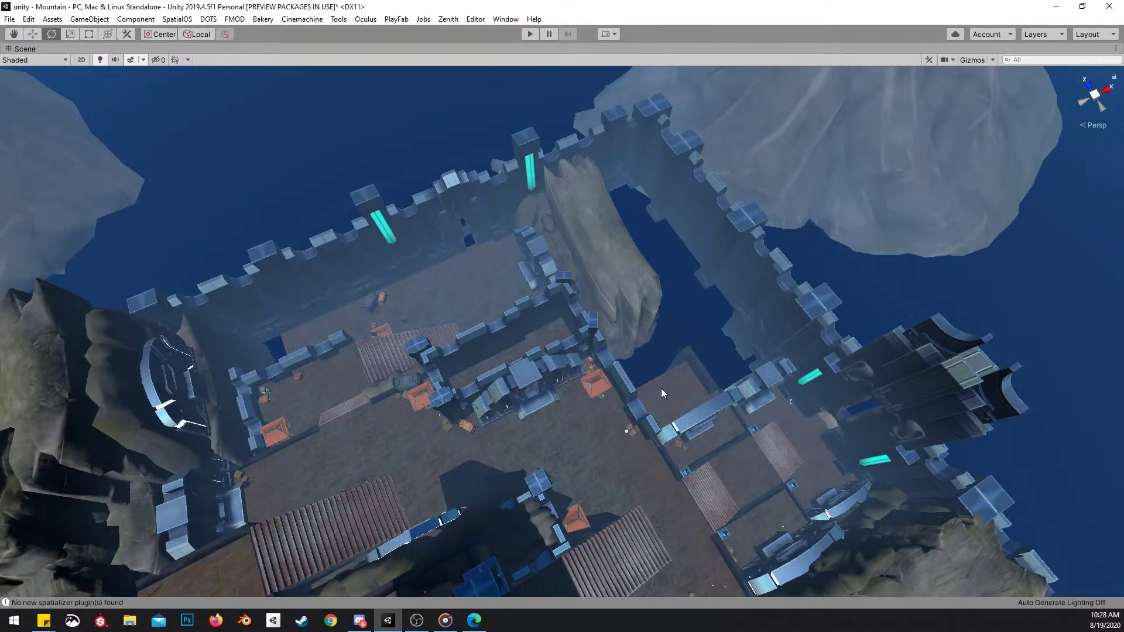
mouse_move(698, 341)
right_mouse_down()
mouse_move(645, 341)
mouse_move(667, 321)
mouse_move(695, 335)
right_mouse_up()
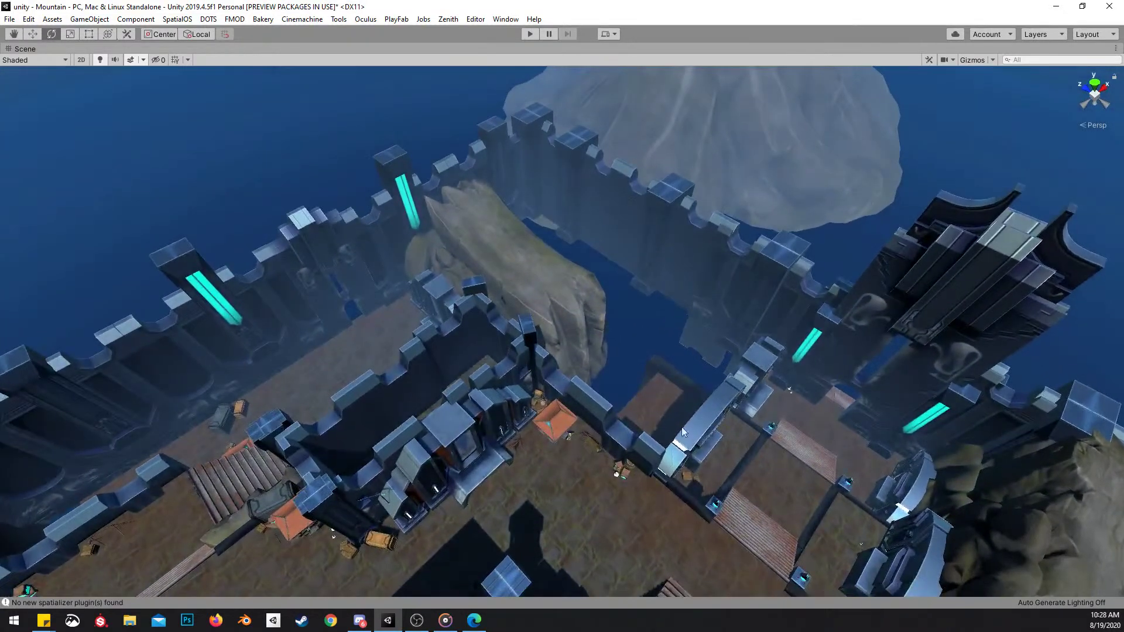
right_click_drag(557, 377, 684, 262)
left_click(677, 290)
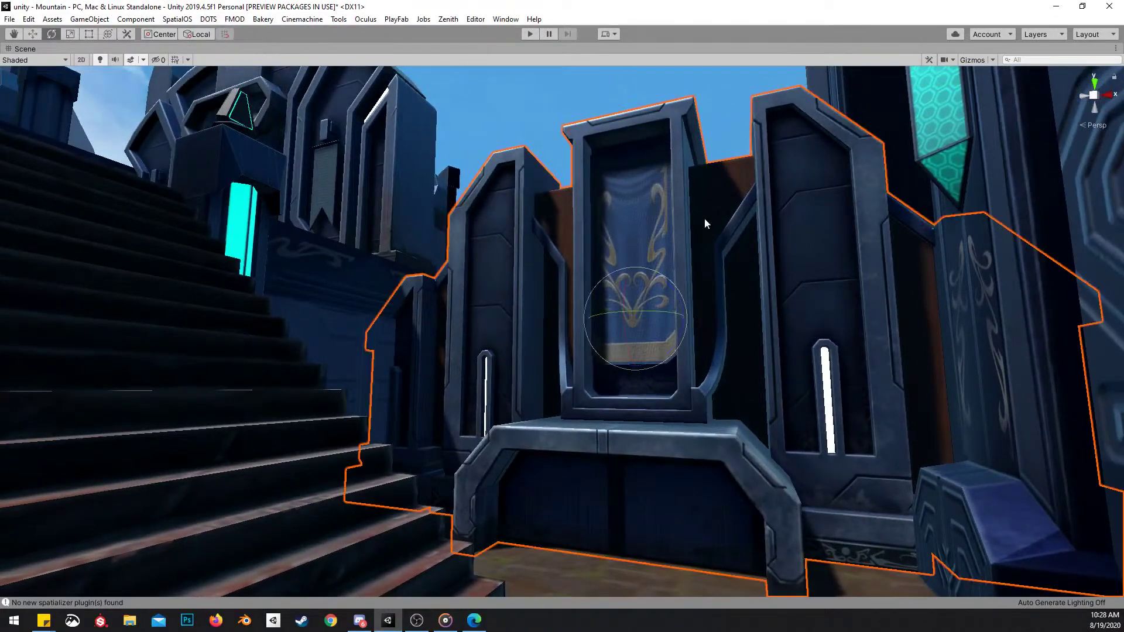
left_click(711, 79)
right_click_drag(638, 169, 656, 367)
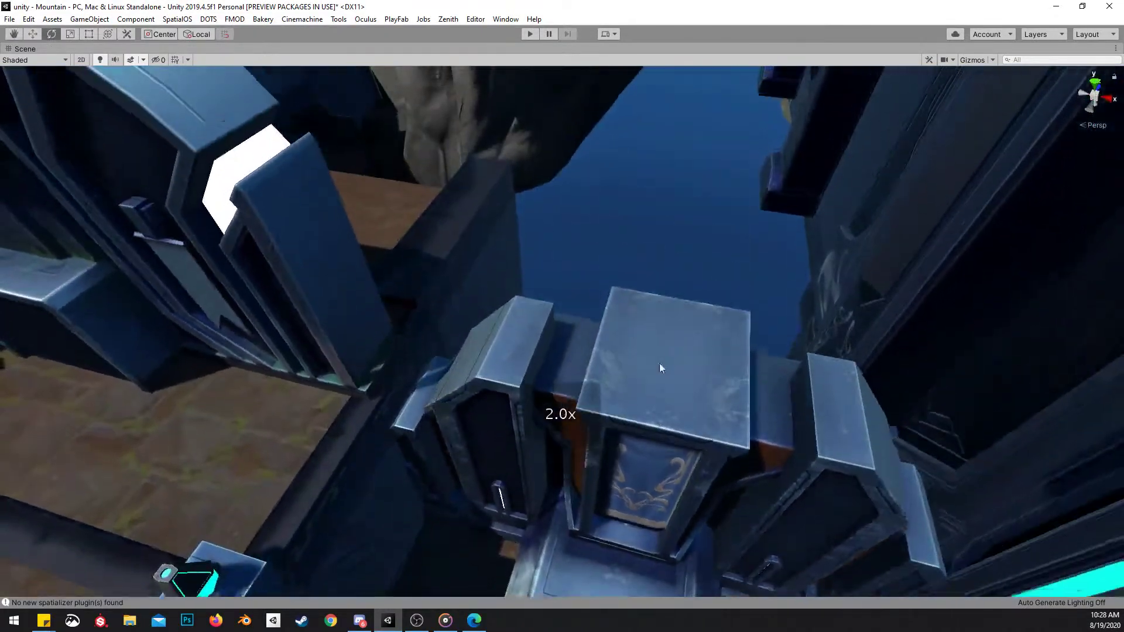
right_click_drag(680, 251, 697, 160)
right_click_drag(593, 231, 616, 178)
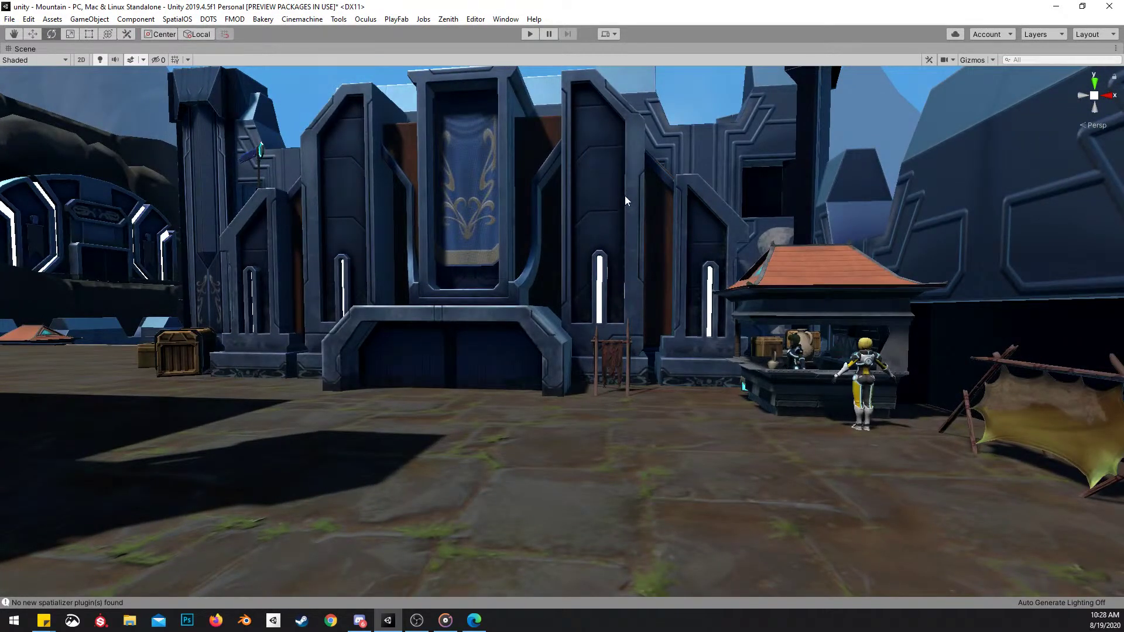
key("s")
right_click_drag(609, 202, 602, 191)
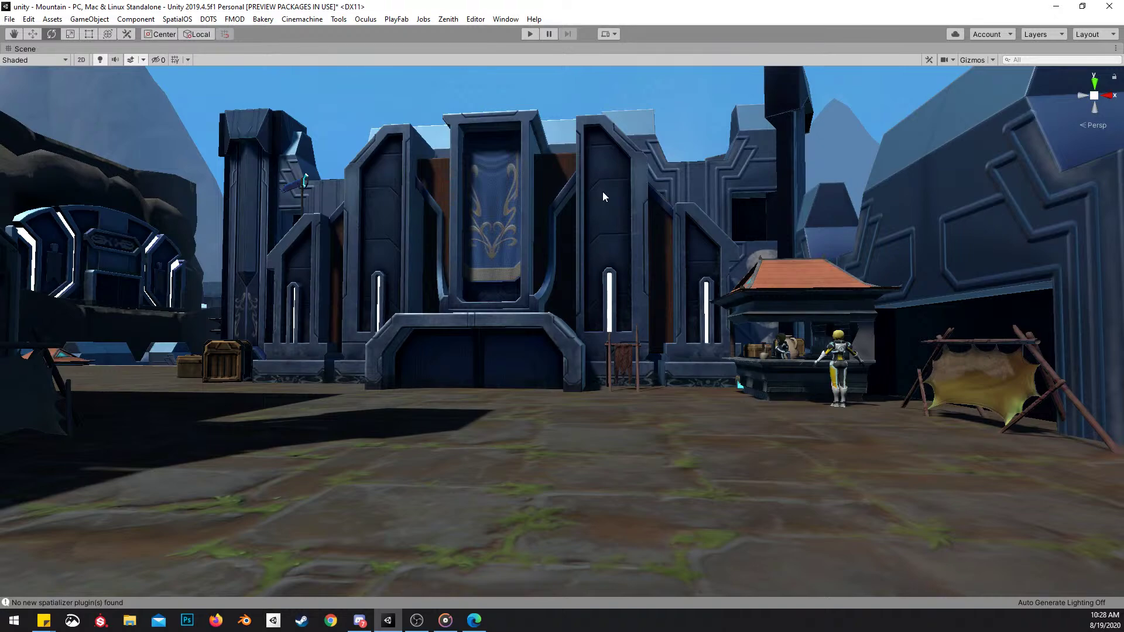
right_click_drag(603, 191, 790, 342)
scroll(811, 334, "up", 3)
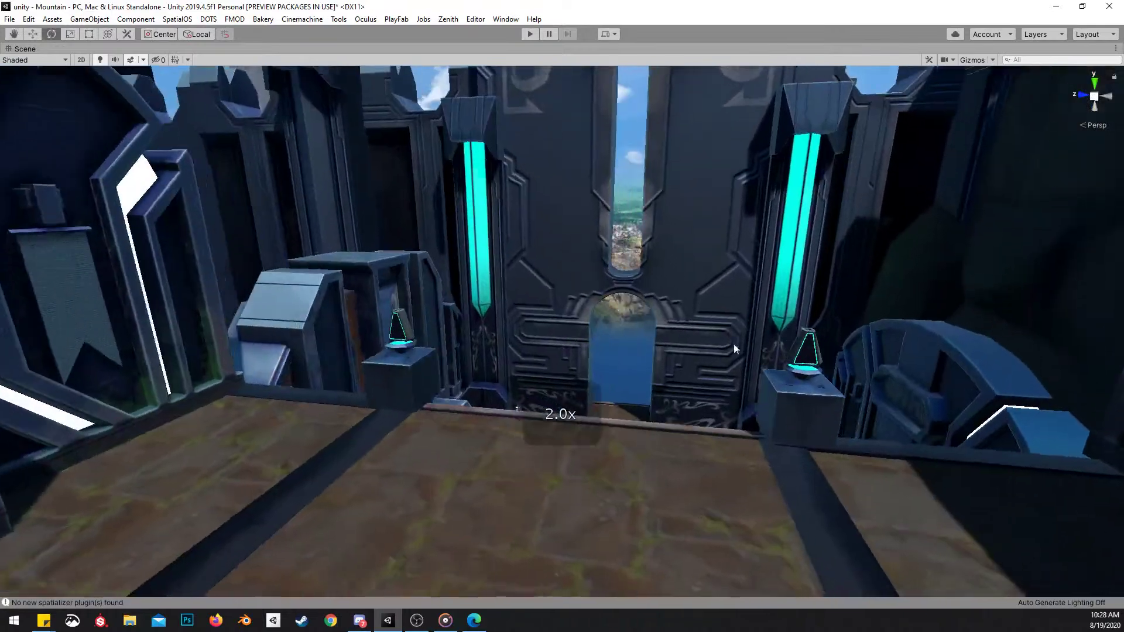
Examine the main gate's arch and tall opening from the steps and from above the outer wall
left_click(670, 328)
right_click_drag(670, 328, 710, 303)
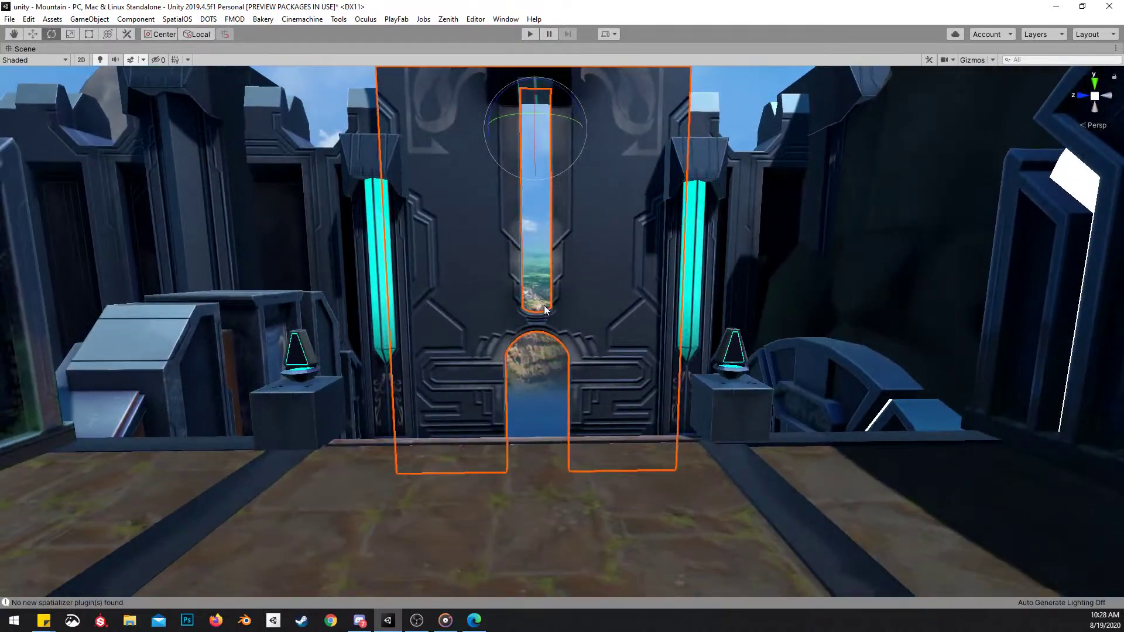
right_click_drag(543, 381, 549, 400)
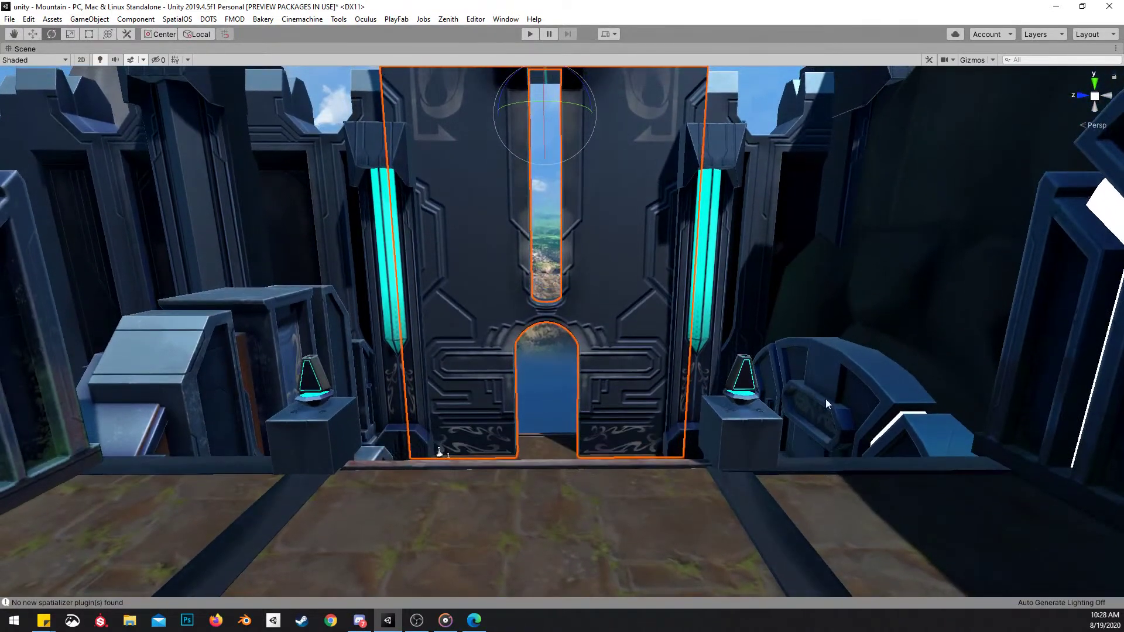
right_click_drag(503, 368, 428, 436)
key("w")
right_click_drag(450, 289, 695, 353)
left_click(691, 343)
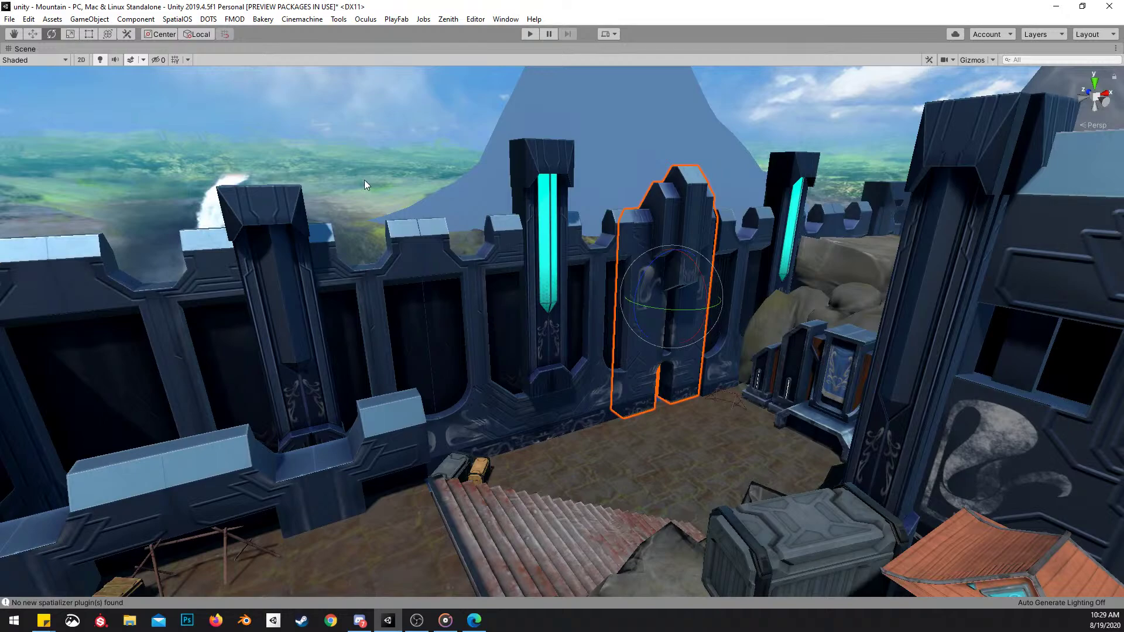
left_click(353, 154)
Examine the banner building's front, the staircase and the outer wall section with the cargo boxes
right_click_drag(521, 308, 527, 350)
left_click(544, 320)
scroll(557, 368, "down", 5)
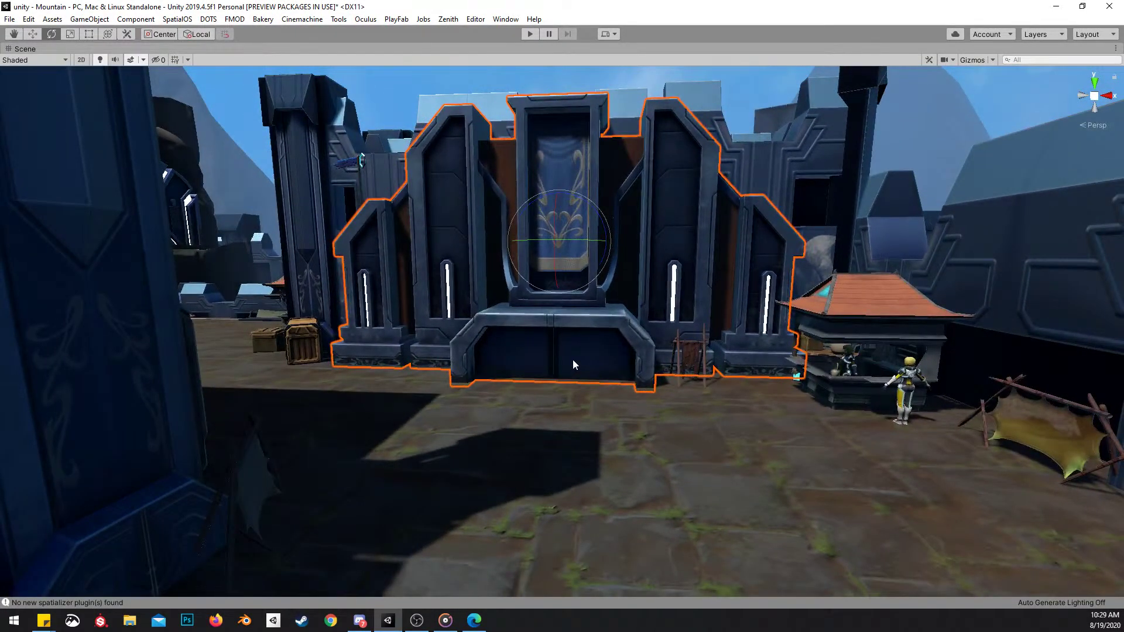
right_click_drag(599, 336, 542, 411)
left_click(665, 336)
right_click_drag(665, 336, 755, 210)
left_click(659, 268)
right_click_drag(660, 268, 919, 399)
scroll(919, 398, "up", 2)
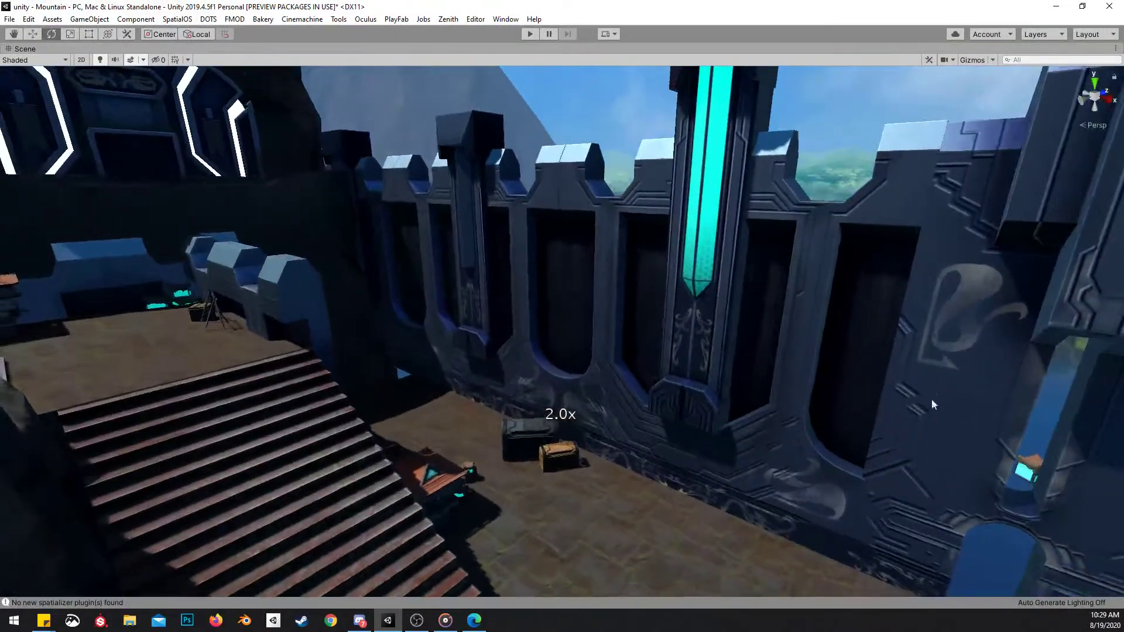
Examine the plaza around the first vendor stall, its barrel and crystal cage group, and the wide staircase above the cave
right_click_drag(602, 348, 757, 368)
right_click_drag(396, 397, 476, 374)
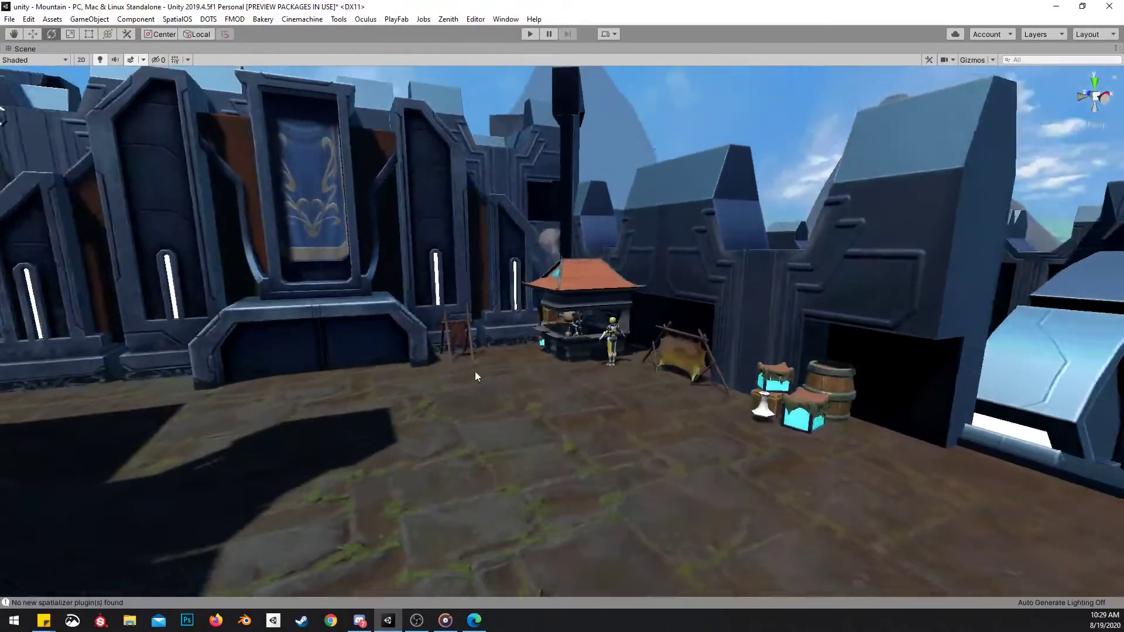
left_click(615, 292)
left_click(738, 99)
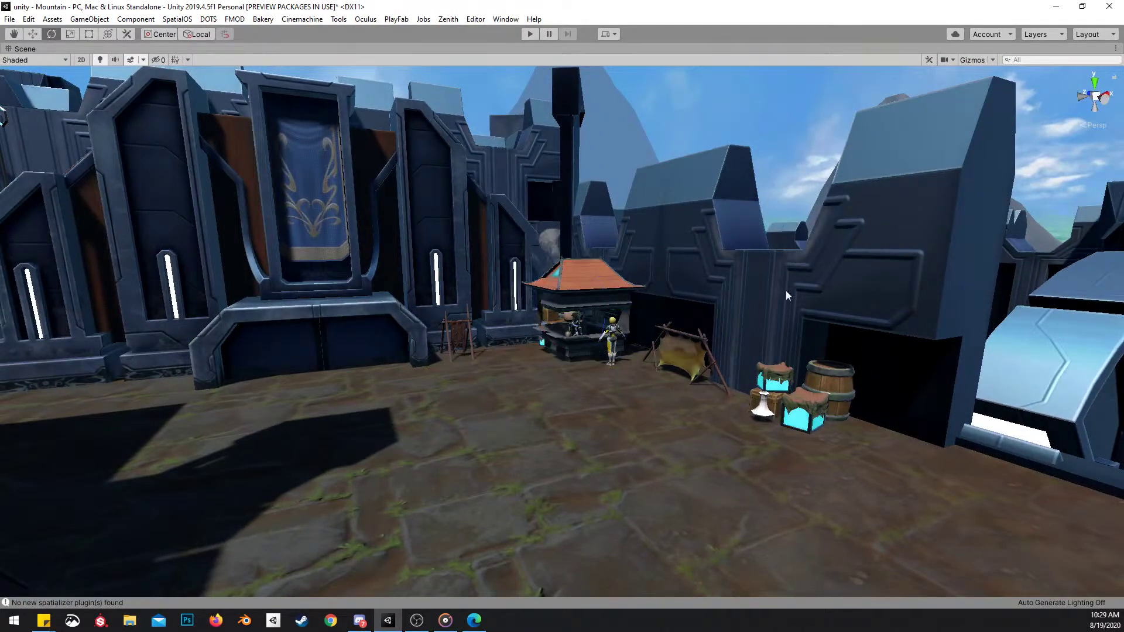
right_click_drag(748, 331, 595, 280)
left_click(723, 195)
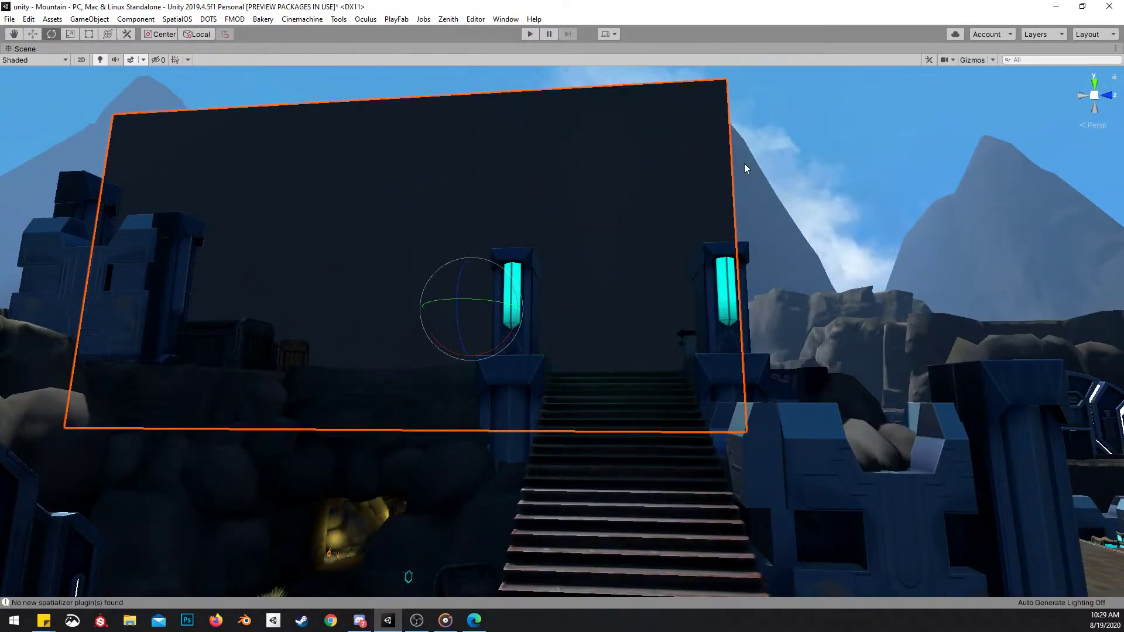
right_click_drag(683, 210, 635, 135)
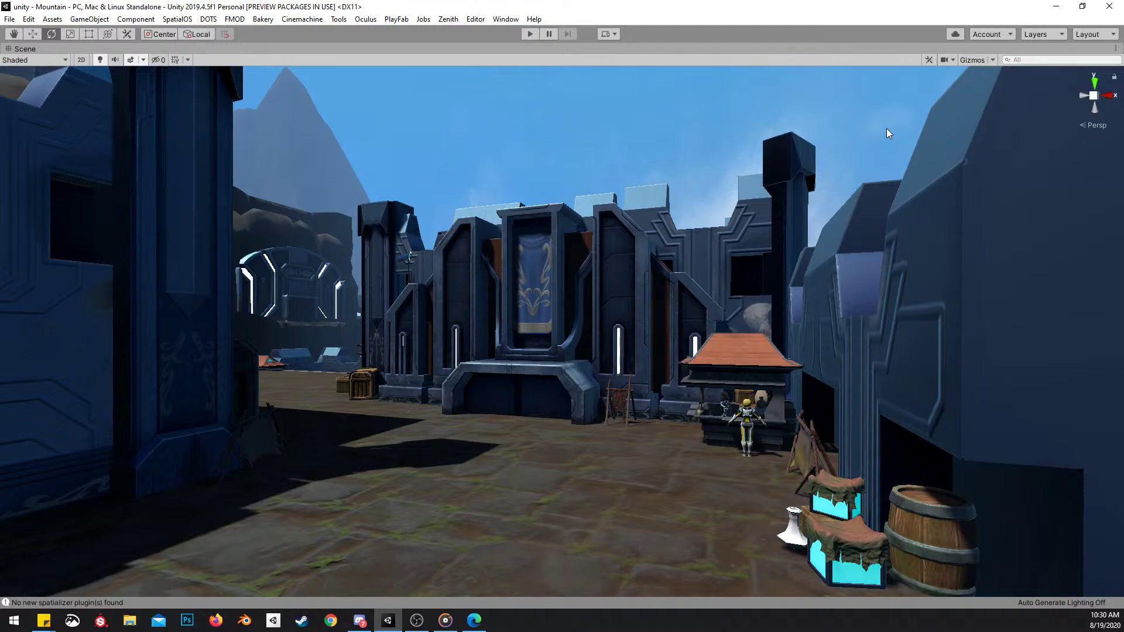
Study the open plaza at eye level between the two vendor stalls and the banner building
key("s")
right_click_drag(680, 407, 788, 414)
scroll(750, 402, "up", 2)
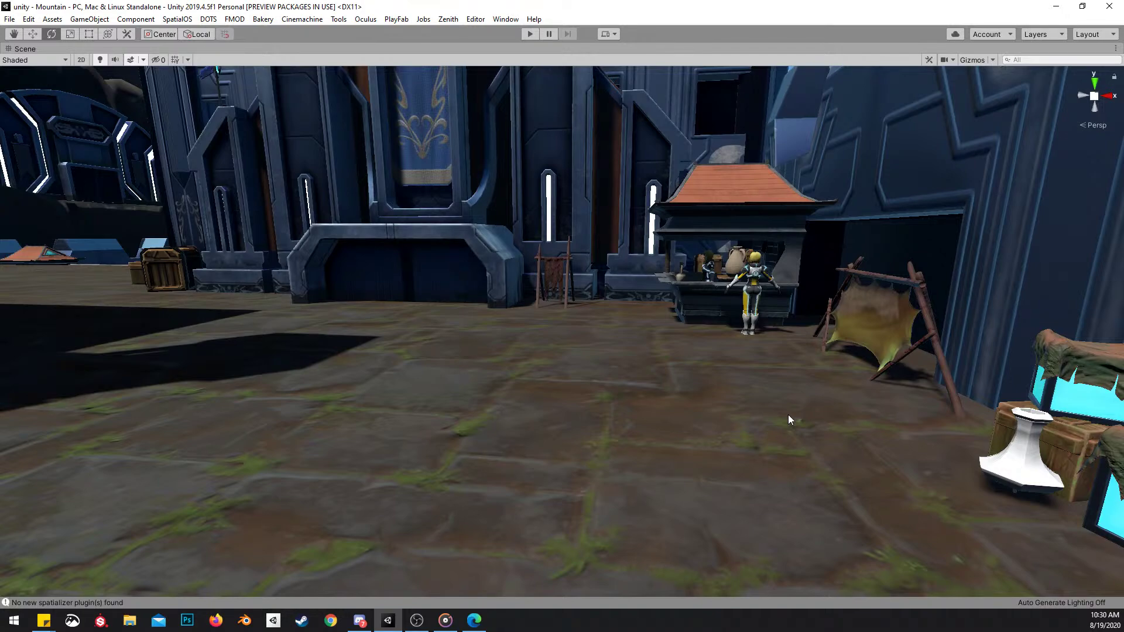
right_click_drag(789, 415, 574, 326)
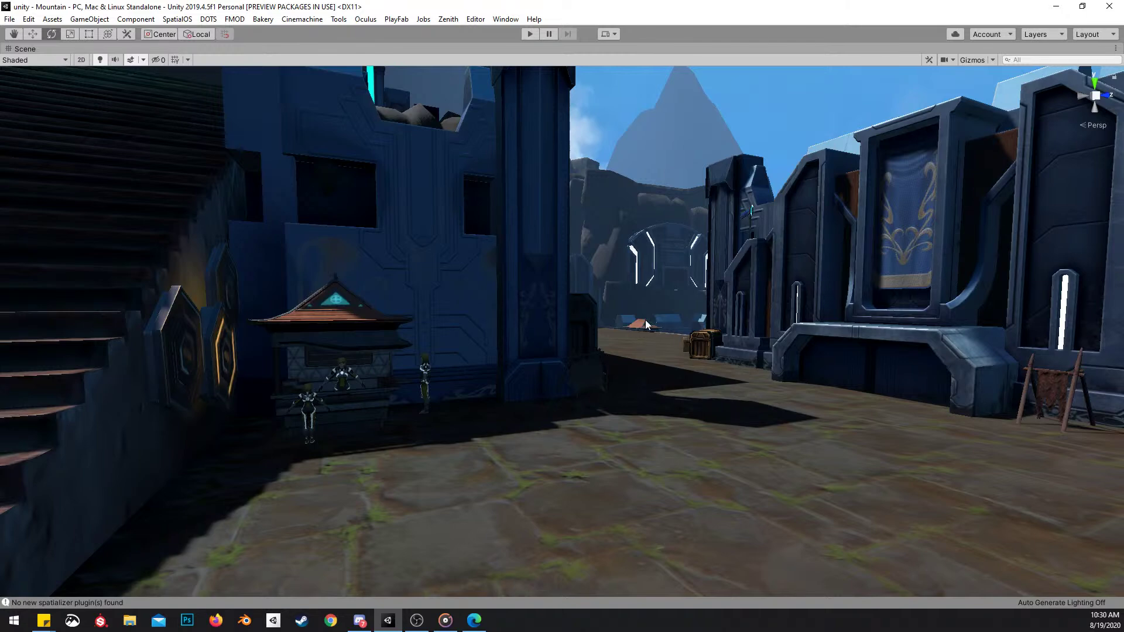
key("s")
right_click_drag(607, 255, 635, 293)
key("a")
key("s")
key("w")
scroll(726, 278, "up", 2)
key("s")
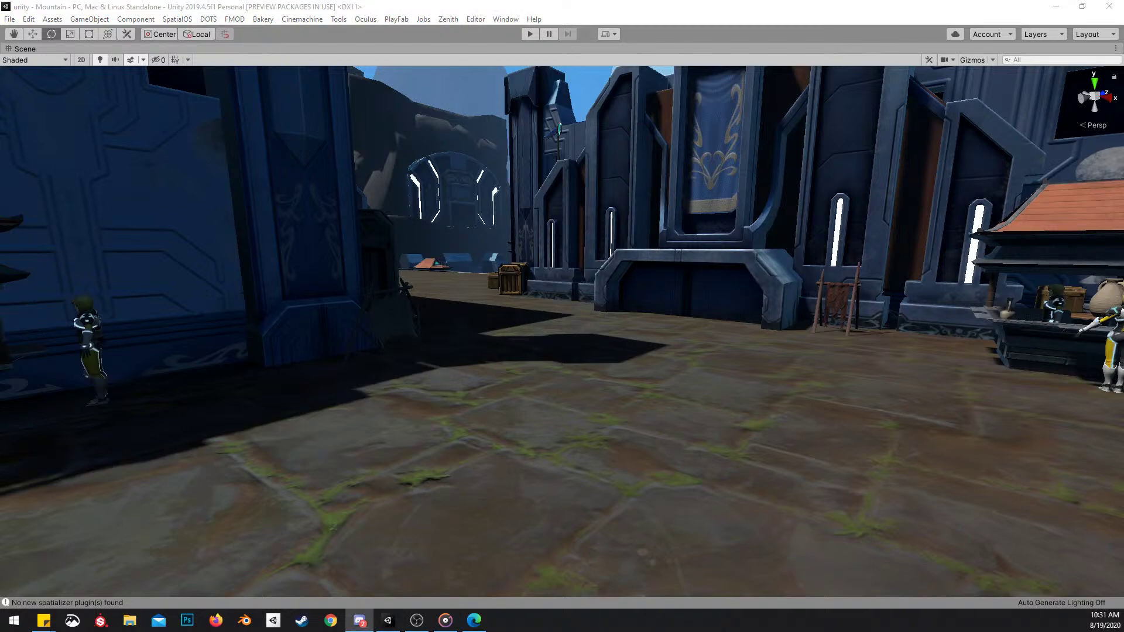
left_click(727, 298)
right_click_drag(765, 308, 729, 276)
key("s")
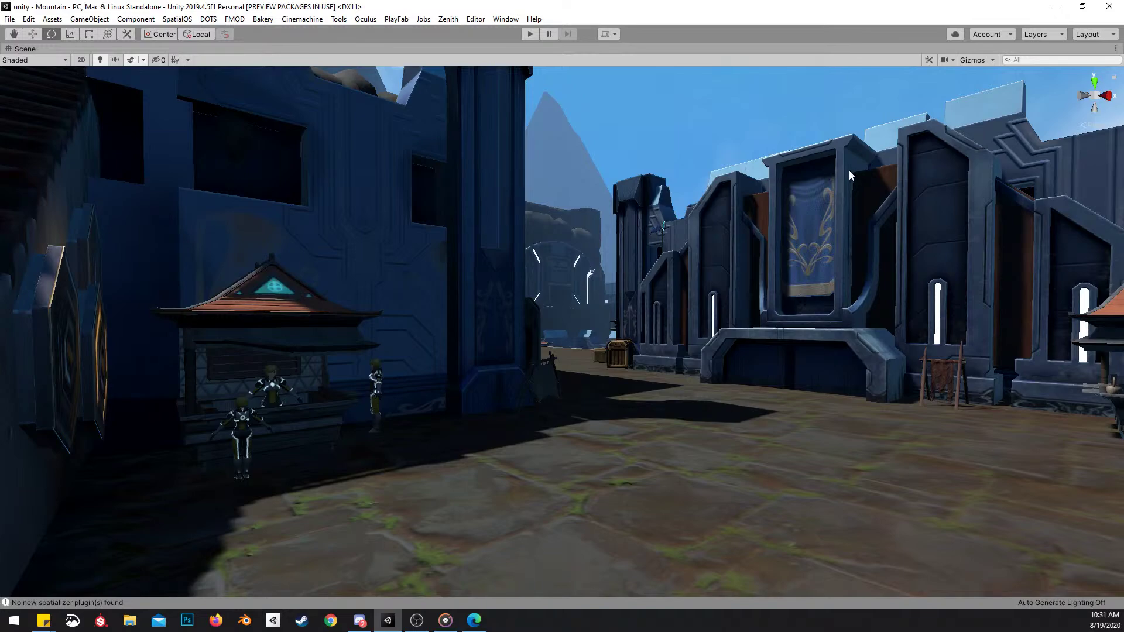
Review the first vendor stall, the stretched-pelt rack, the crystal cages and the gate tower from the plaza
right_click_drag(515, 283, 754, 328)
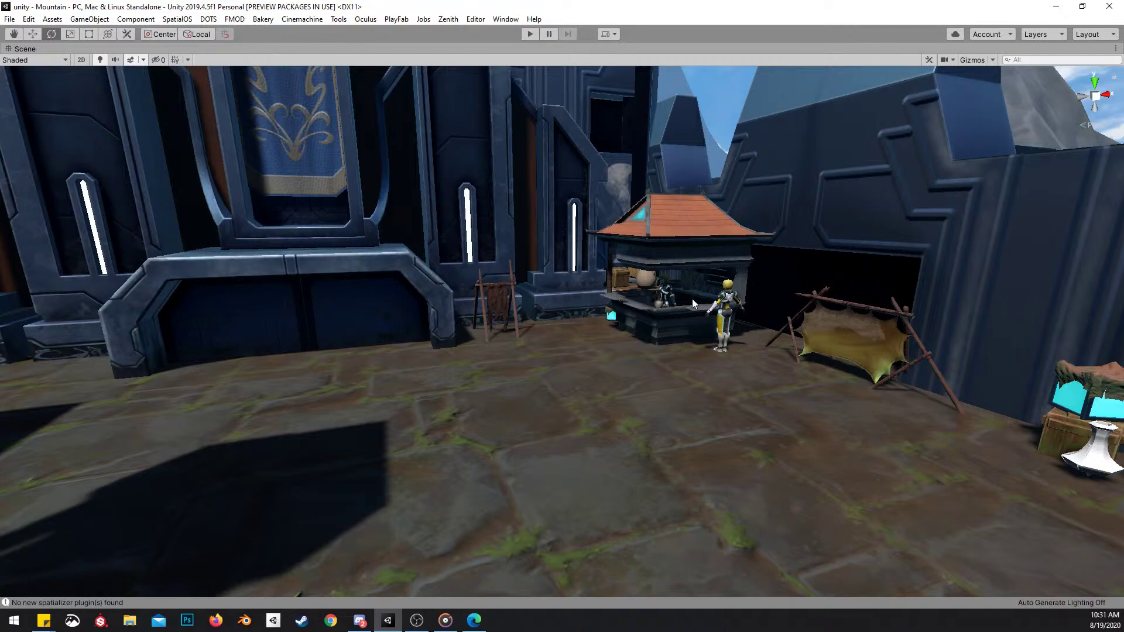
right_click_drag(692, 299, 660, 291)
key("s")
key("w")
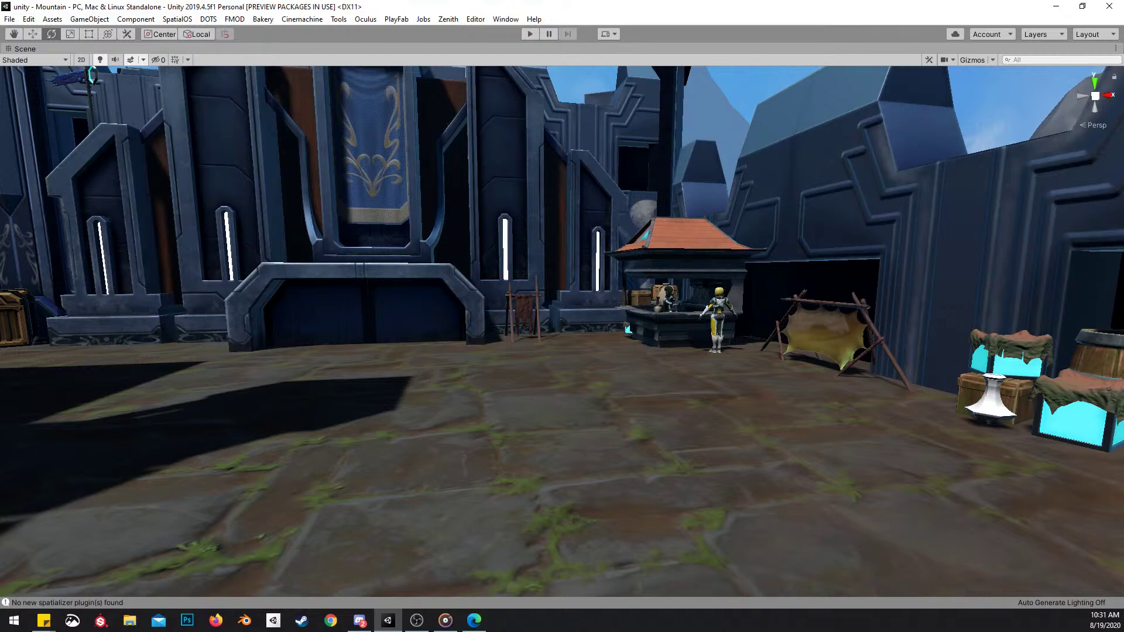
mouse_move(823, 357)
right_mouse_down()
mouse_move(816, 344)
mouse_move(837, 344)
right_mouse_up()
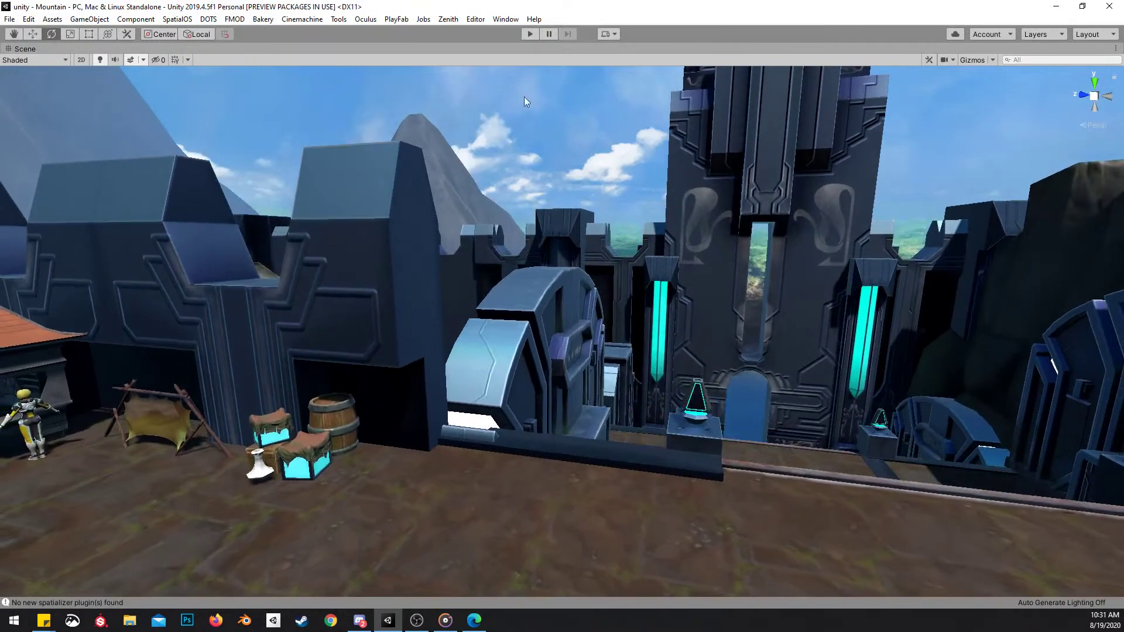
right_click_drag(770, 211, 789, 178)
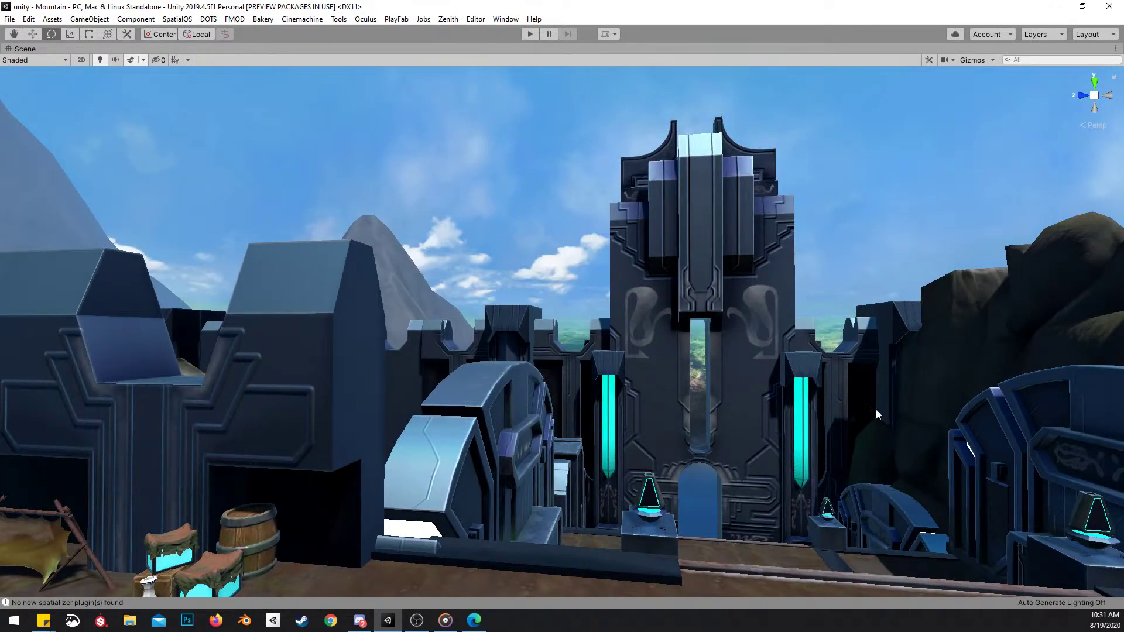
right_click_drag(802, 352, 560, 395)
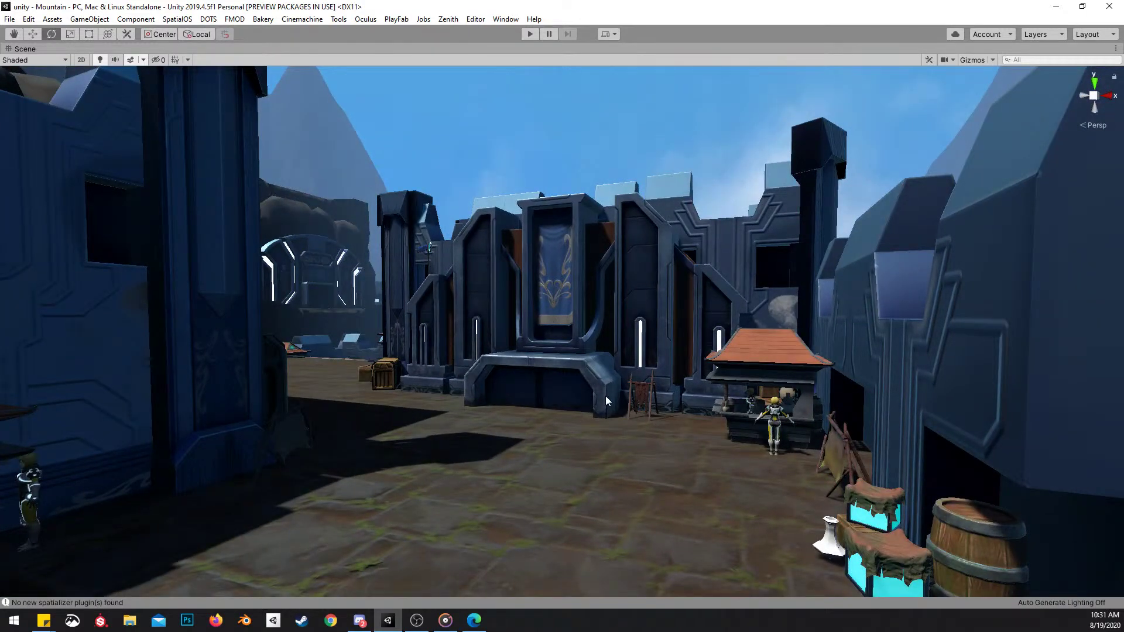
right_click_drag(682, 378, 715, 404)
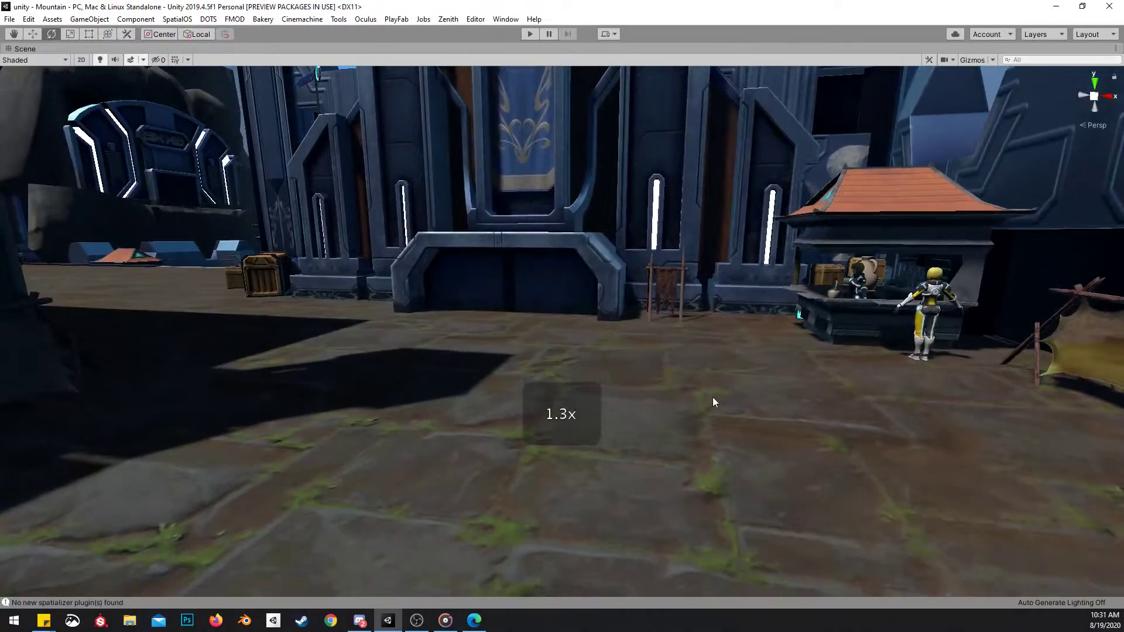
Collapse the Cubes group under Props in the scene hierarchy and return to the maximized Scene view
key("shift+space")
right_click_drag(697, 311, 606, 251)
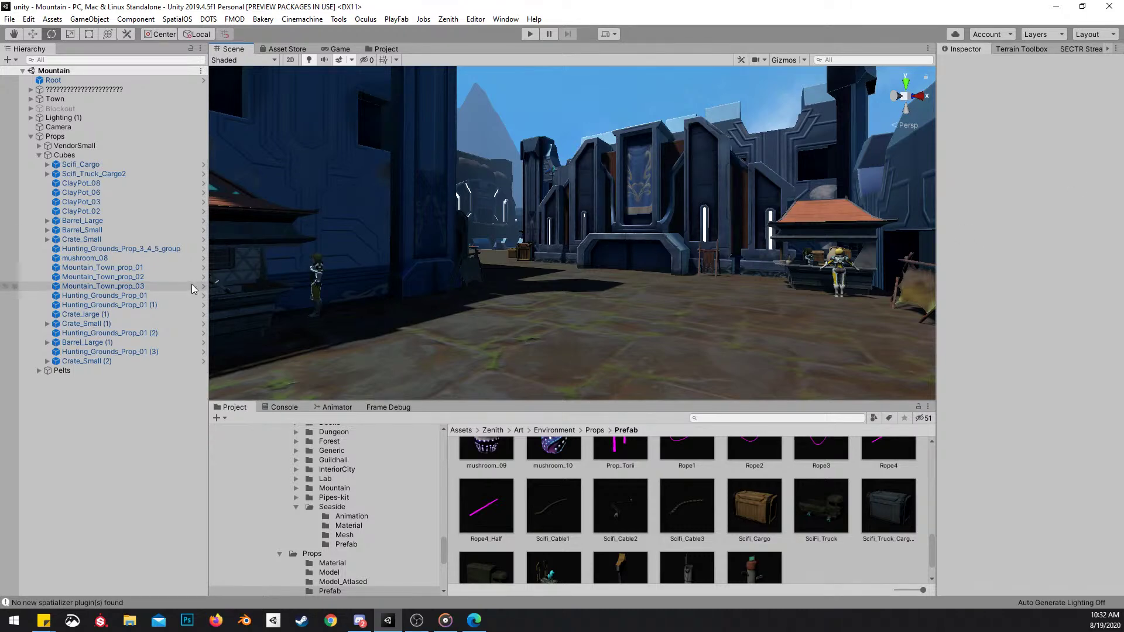
left_click(39, 155)
right_click_drag(632, 249, 610, 249)
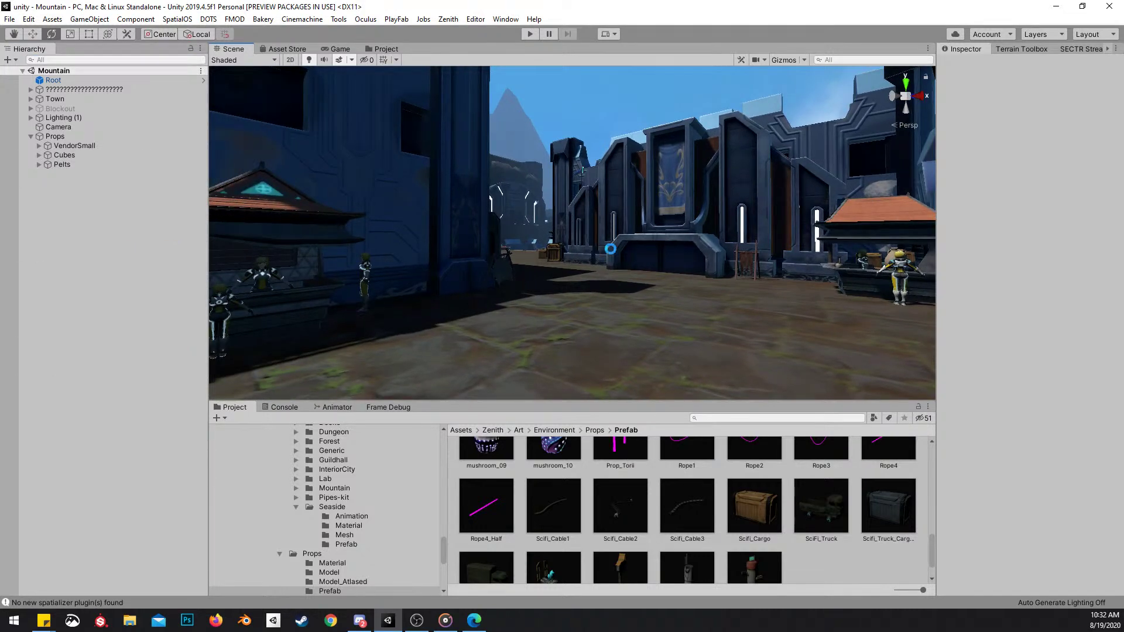
right_click_drag(629, 254, 729, 268)
mouse_move(575, 275)
right_mouse_down()
mouse_move(616, 288)
mouse_move(574, 283)
right_mouse_up()
key("w")
scroll(615, 289, "up", 1)
left_click(570, 283)
right_click_drag(605, 319, 534, 313)
key("shift+space")
Move the hanging pot across the plaza to the ground beside the first vendor stall
key("w")
scroll(767, 319, "up", 5)
left_click(561, 312)
left_click(422, 388)
right_click_drag(700, 328, 866, 230)
key("w")
scroll(527, 337, "up", 2)
mouse_move(887, 173)
right_mouse_down()
mouse_move(890, 221)
mouse_move(894, 185)
right_mouse_up()
key("e")
left_click_drag(918, 162, 403, 468)
right_click_drag(609, 419, 550, 356)
key("w")
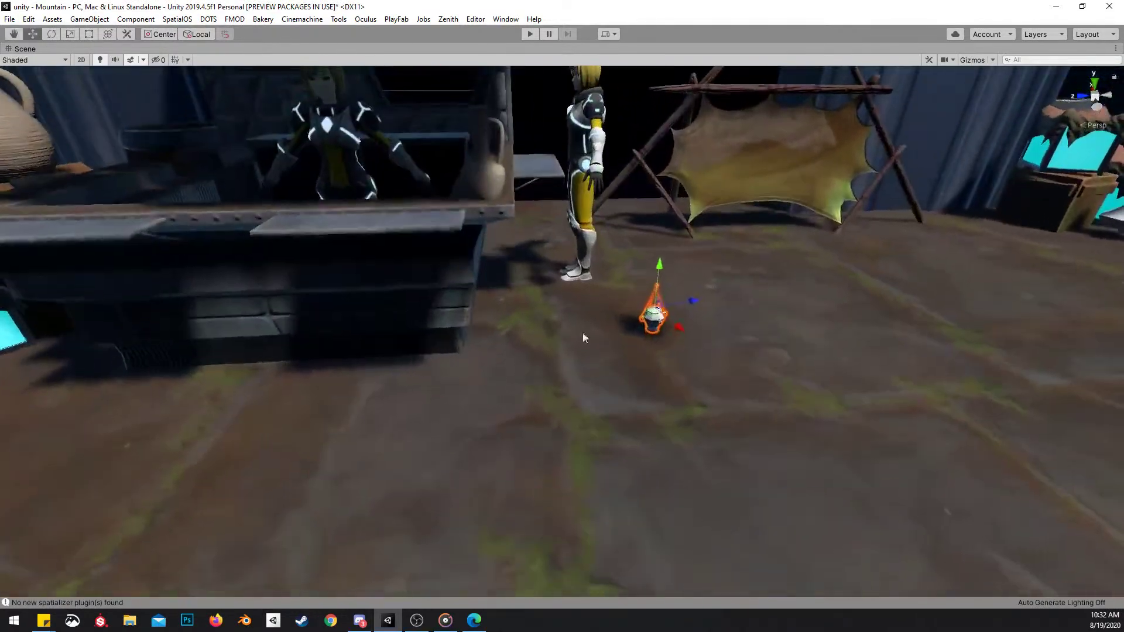
Move the hanging pot to the front of the first vendor stall's counter and raise it toward the roof
left_click_drag(668, 315, 259, 372)
key("s")
right_click_drag(585, 351, 507, 313)
key("w")
scroll(504, 311, "up", 2)
key("s")
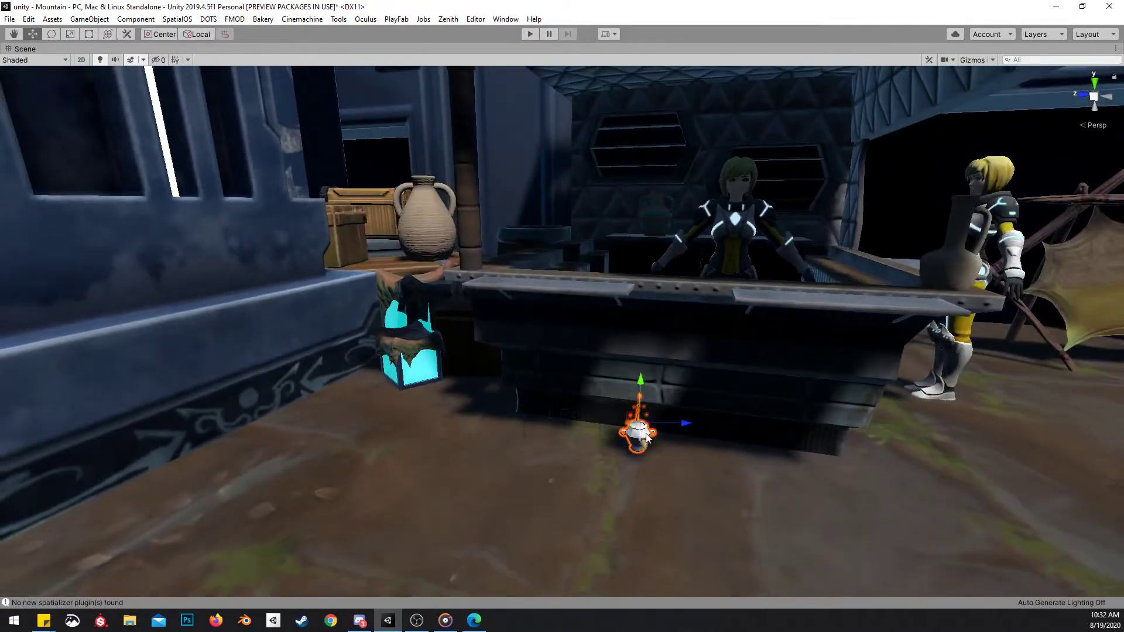
left_click_drag(630, 423, 565, 103)
key("e")
right_click_drag(571, 196, 527, 293)
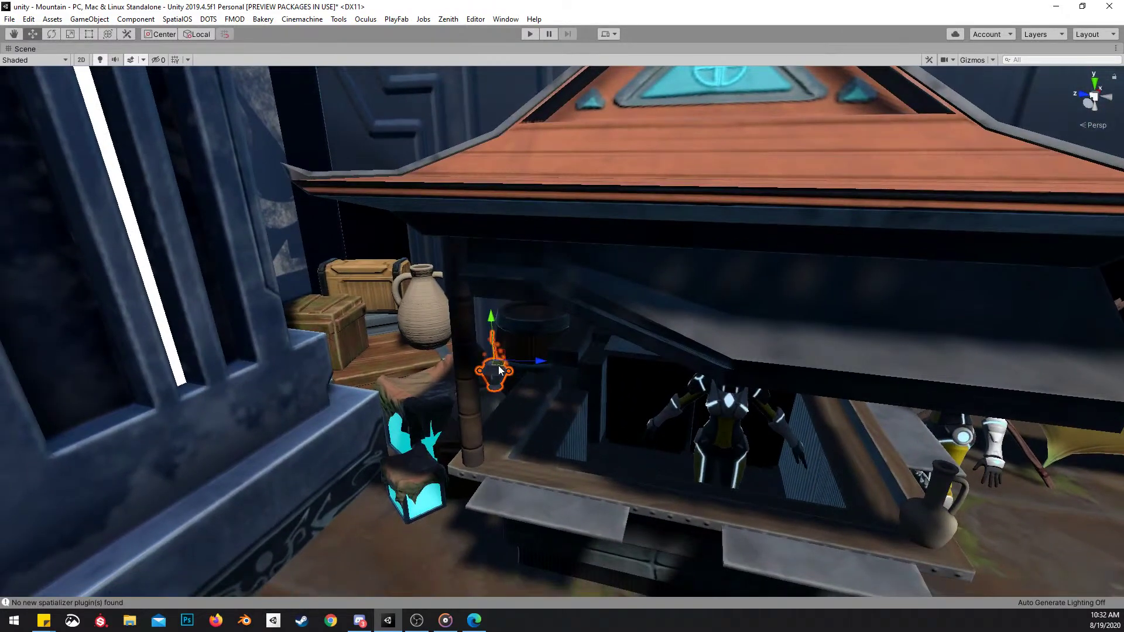
Rotate the hanging pot beside the first stall's corner post and turn off the Scene view lighting
key("e")
scroll(527, 358, "down", 2)
right_click_drag(499, 370, 567, 338)
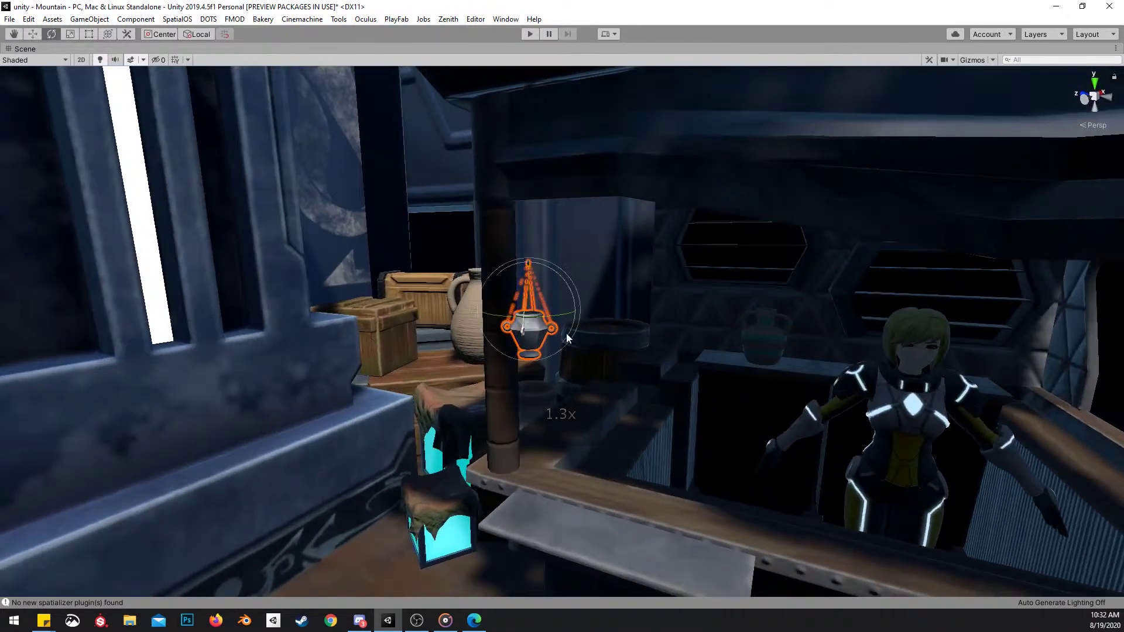
left_click_drag(554, 316, 542, 434)
left_click(100, 60)
key("r")
key("w")
Hang the pot under the first vendor stall's front roof corner next to the post and rotate it into line
left_click_drag(566, 352, 503, 248)
left_click_drag(456, 304, 465, 237)
left_click_drag(525, 296, 753, 342)
left_click_drag(521, 272, 635, 334, "alt")
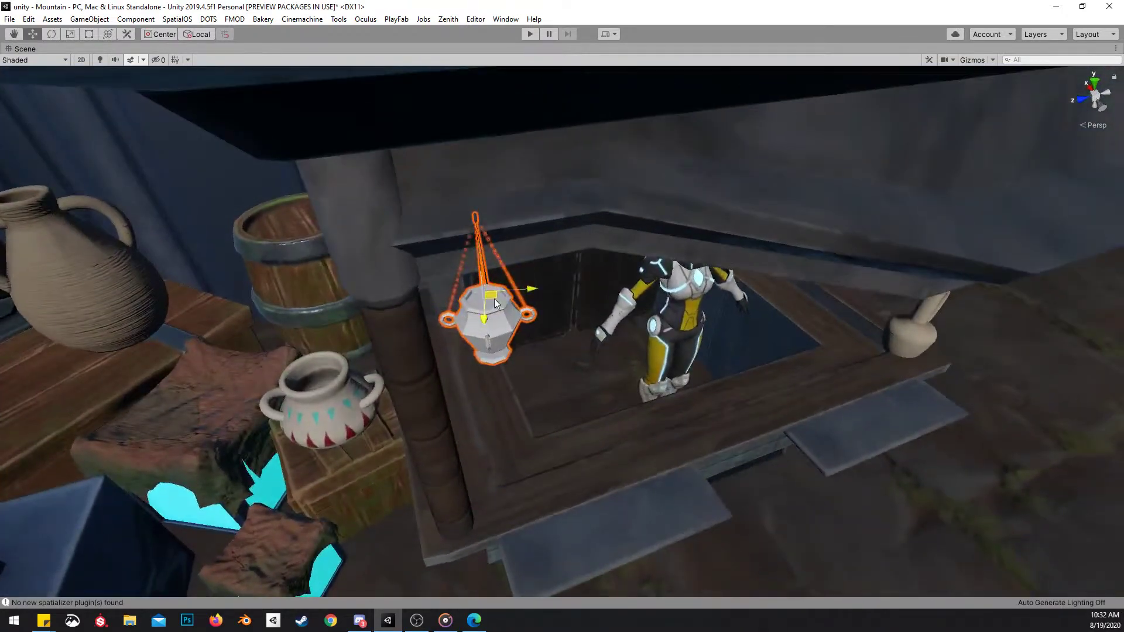
left_click_drag(494, 298, 511, 162, "alt")
mouse_move(512, 122)
left_mouse_down()
mouse_move(515, 157)
mouse_move(517, 140)
left_mouse_up()
right_click_drag(522, 137, 375, 146)
key("e")
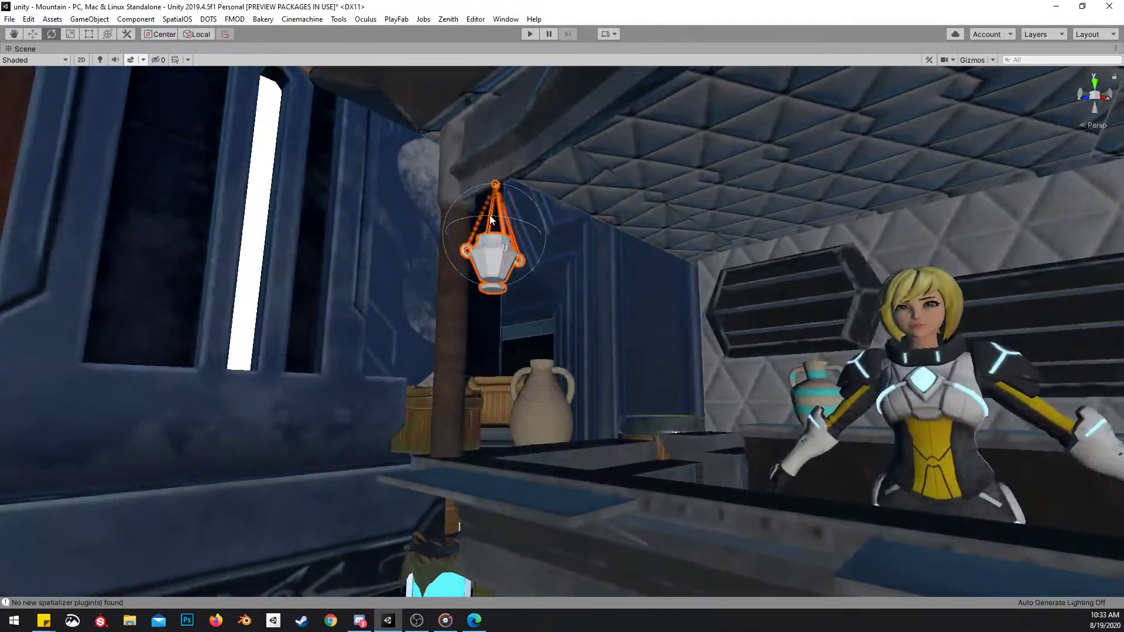
left_click_drag(508, 249, 726, 238)
Duplicate the hanging pot and move the copy to the second vendor stall near the hexagonal wall ornaments
right_click_drag(726, 238, 610, 322)
key("w")
key("ctrl+d")
left_click_drag(439, 309, 963, 372)
key("s")
right_click_drag(434, 305, 527, 419)
scroll(539, 404, "up", 1)
left_click_drag(475, 419, 1123, 182)
right_click_drag(686, 245, 669, 273)
key("w")
left_click_drag(688, 287, 526, 228)
right_click_drag(808, 252, 600, 267)
key("w")
key("d")
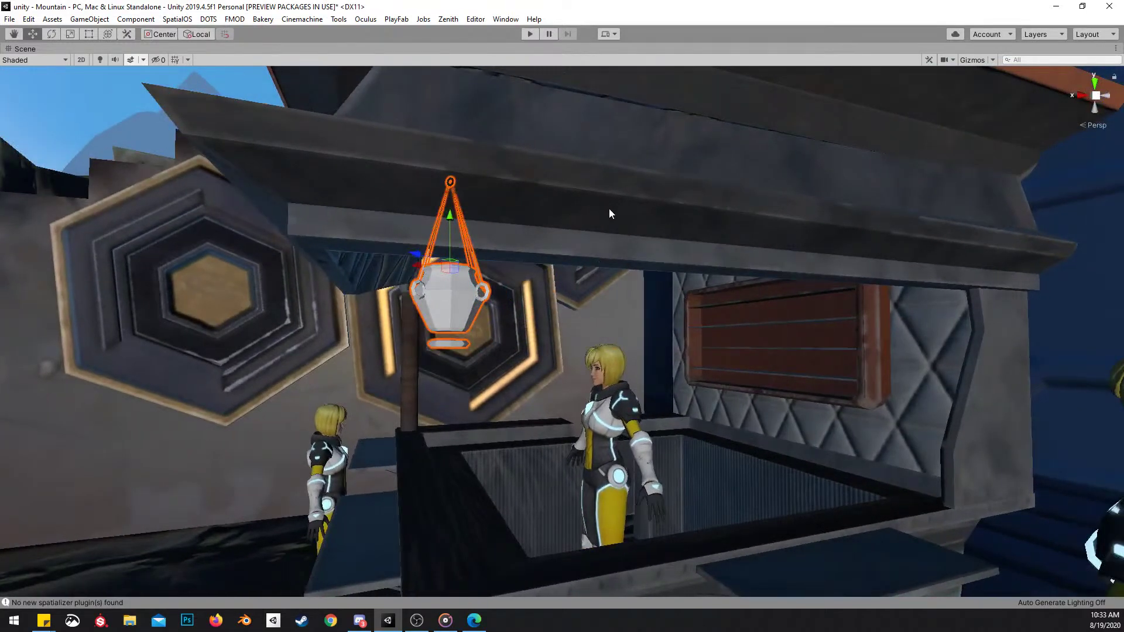
Position the duplicated pot so it hangs beneath the second vendor stall's roof corner, above the counter
key("e")
right_click_drag(648, 210, 588, 249)
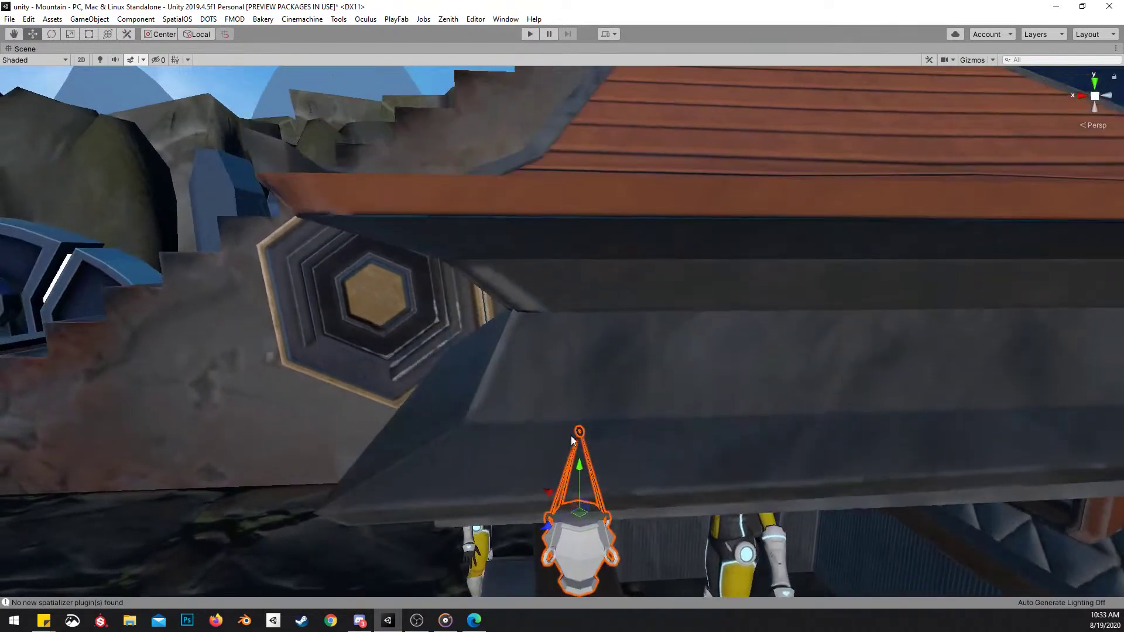
middle_click_drag(580, 463, 598, 332)
left_click_drag(563, 320, 653, 509)
left_click_drag(631, 344, 567, 351)
right_click_drag(568, 351, 522, 279)
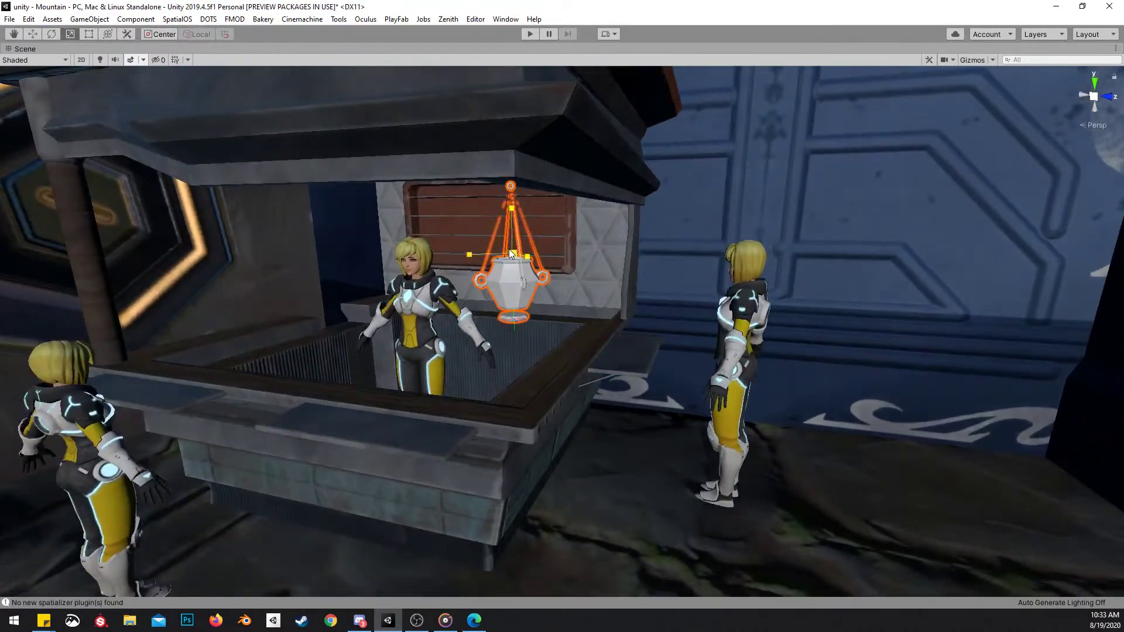
Save the scene and turn the Scene view lighting back on
right_click_drag(514, 205, 705, 241)
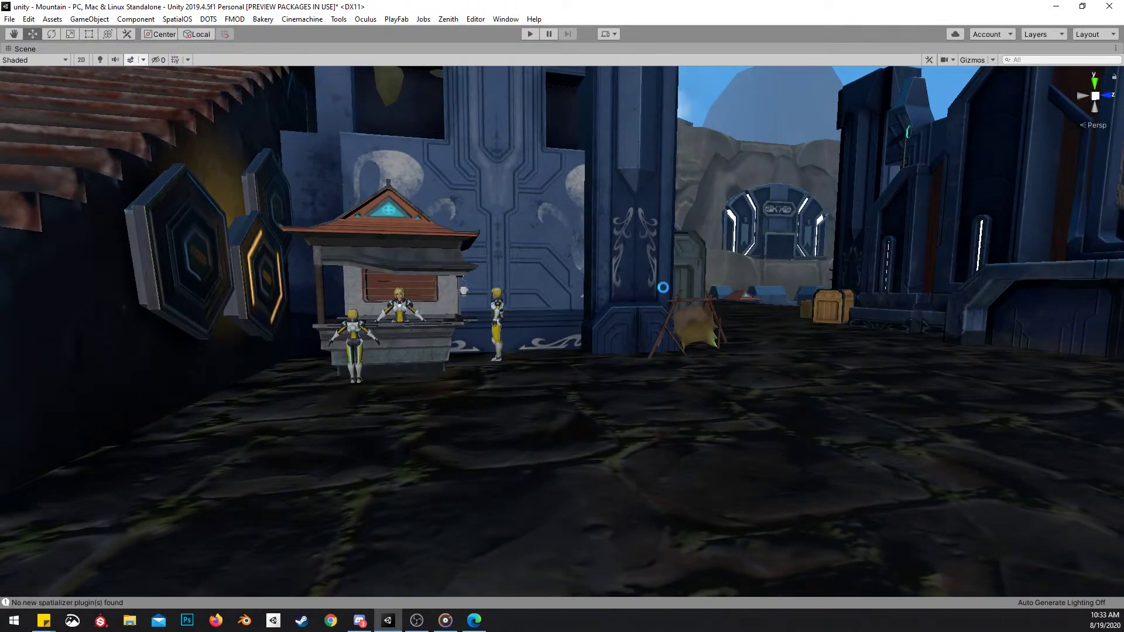
key("ctrl+s")
right_click_drag(454, 322, 458, 272)
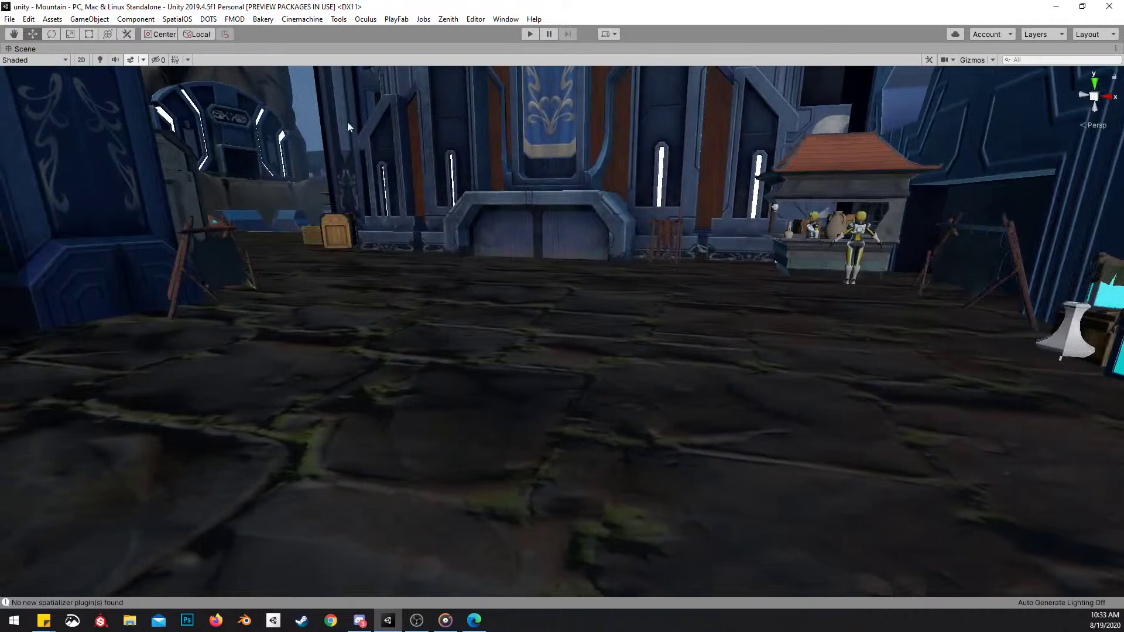
left_click(103, 60)
right_click_drag(131, 83, 360, 266)
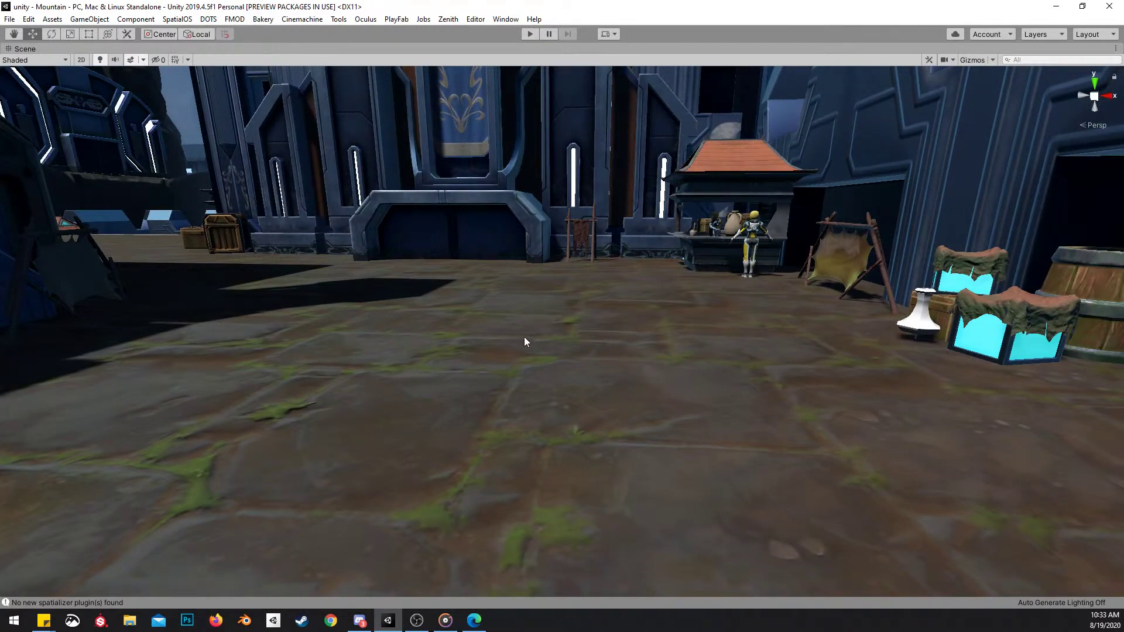
Move the rack of hanging meat and feathers from the far side of the plaza to the first vendor stall
right_click_drag(541, 312, 422, 328)
scroll(645, 326, "up", 1)
scroll(387, 327, "up", 3)
scroll(374, 334, "up", 1)
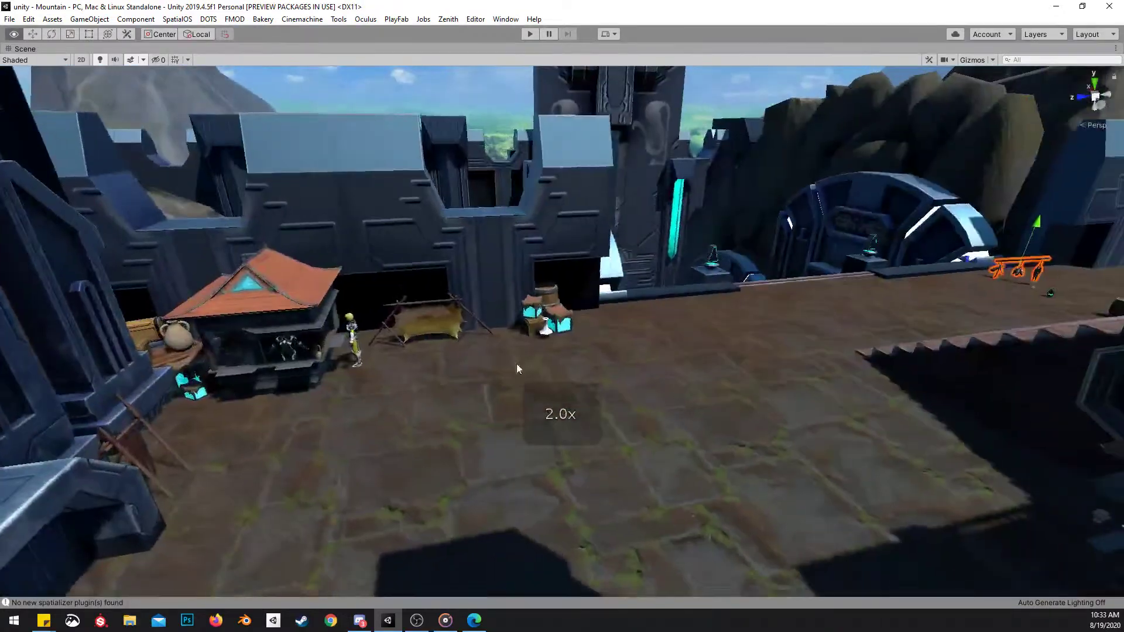
left_click_drag(1015, 279, 268, 402)
right_click_drag(468, 363, 357, 363)
Rotate the hanging meat rack and move it against the first vendor stall's open side facing the pelt rack
key("w")
key("e")
left_click_drag(545, 446, 636, 384)
right_click_drag(635, 383, 595, 364)
key("w")
left_click_drag(596, 366, 838, 321)
left_click_drag(761, 343, 931, 317, "alt")
key("f")
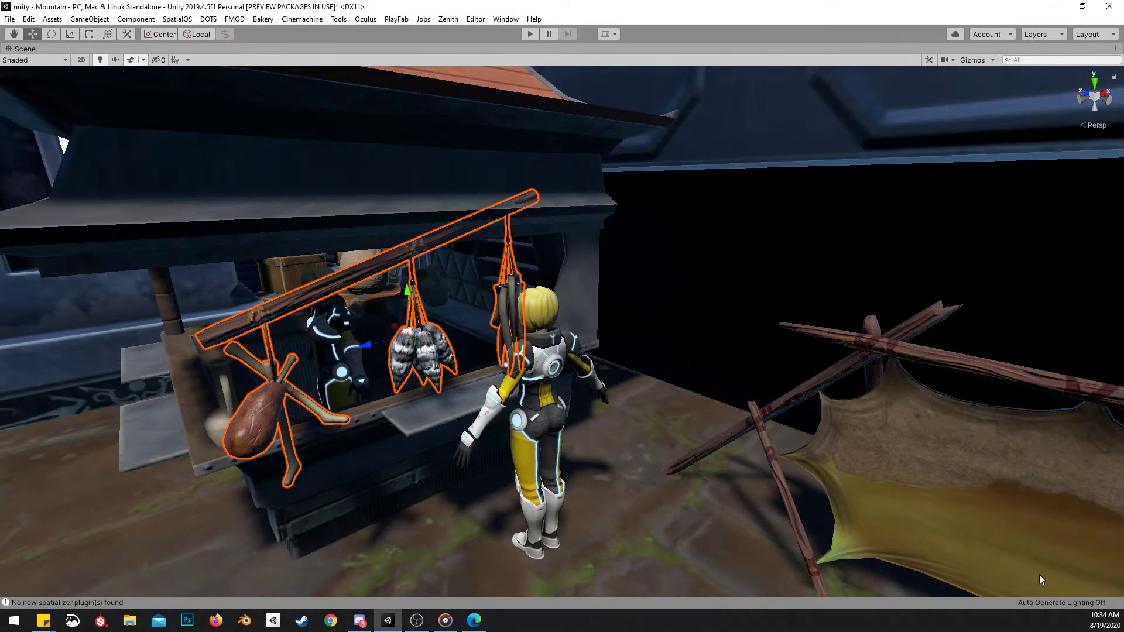
Level the hanging meat rack and scale it down to fit the stall's side opening
key("f")
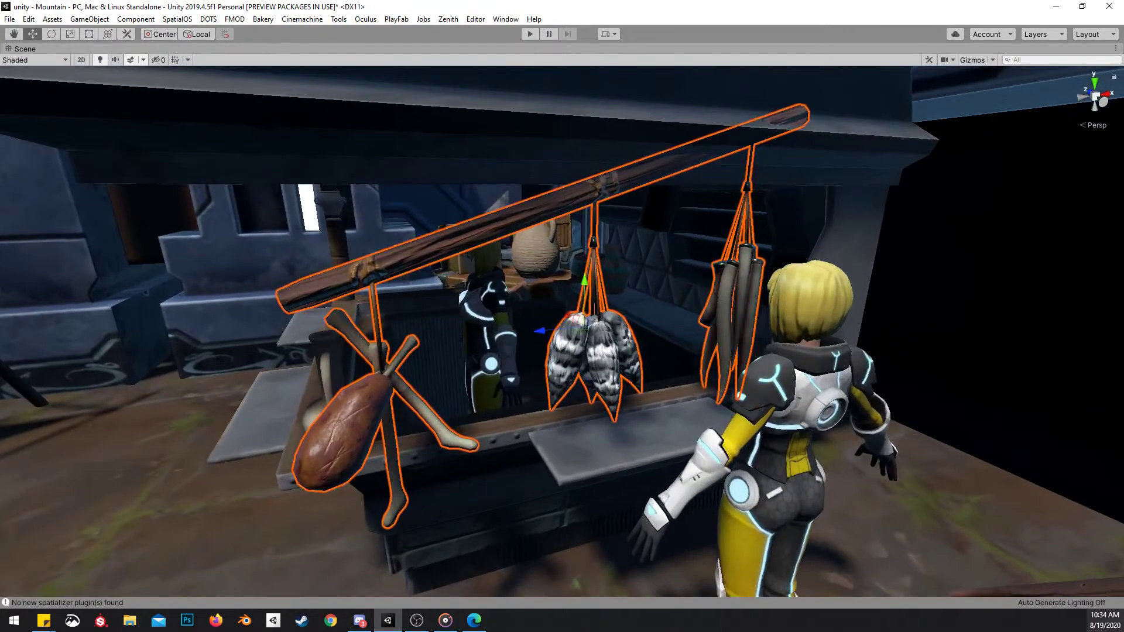
key("e")
left_click_drag(565, 286, 573, 323)
key("r")
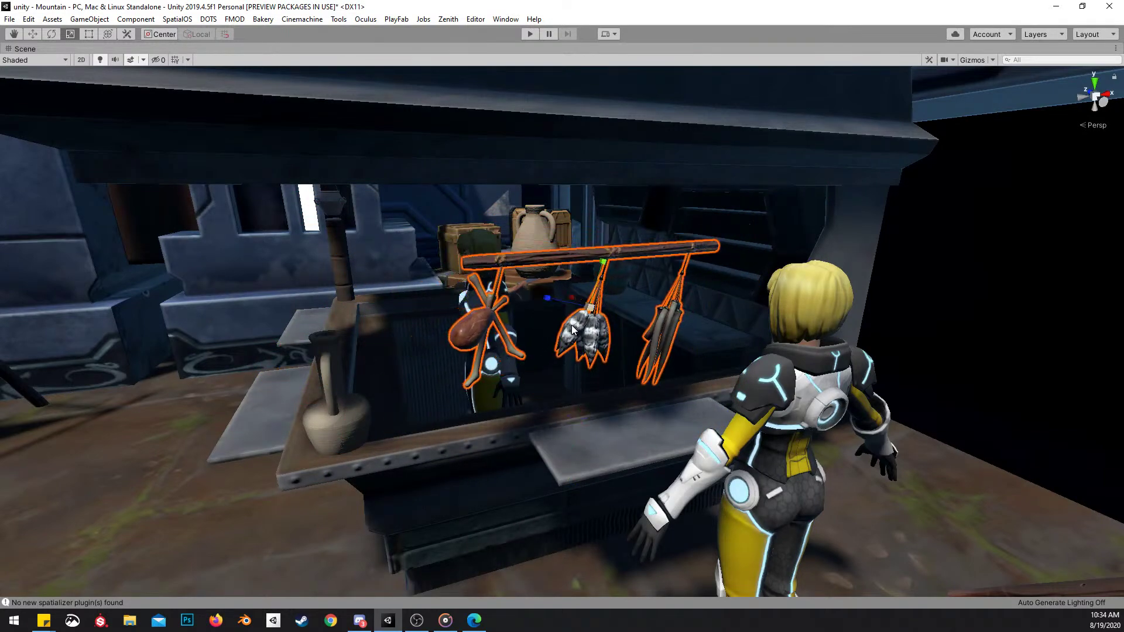
key("f")
key("w")
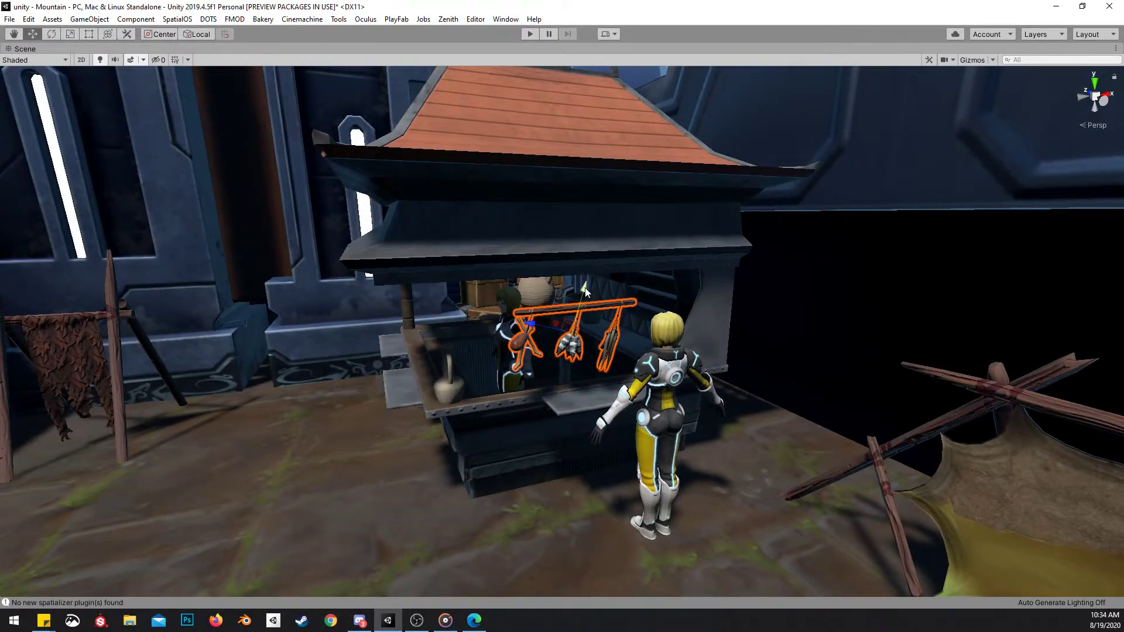
Place the meat rack under the first stall's side eave and add a rotated copy next to it
mouse_move(572, 287)
left_mouse_down()
mouse_move(566, 214)
mouse_move(641, 203)
mouse_move(599, 230)
mouse_move(702, 260)
mouse_move(573, 300)
left_mouse_up()
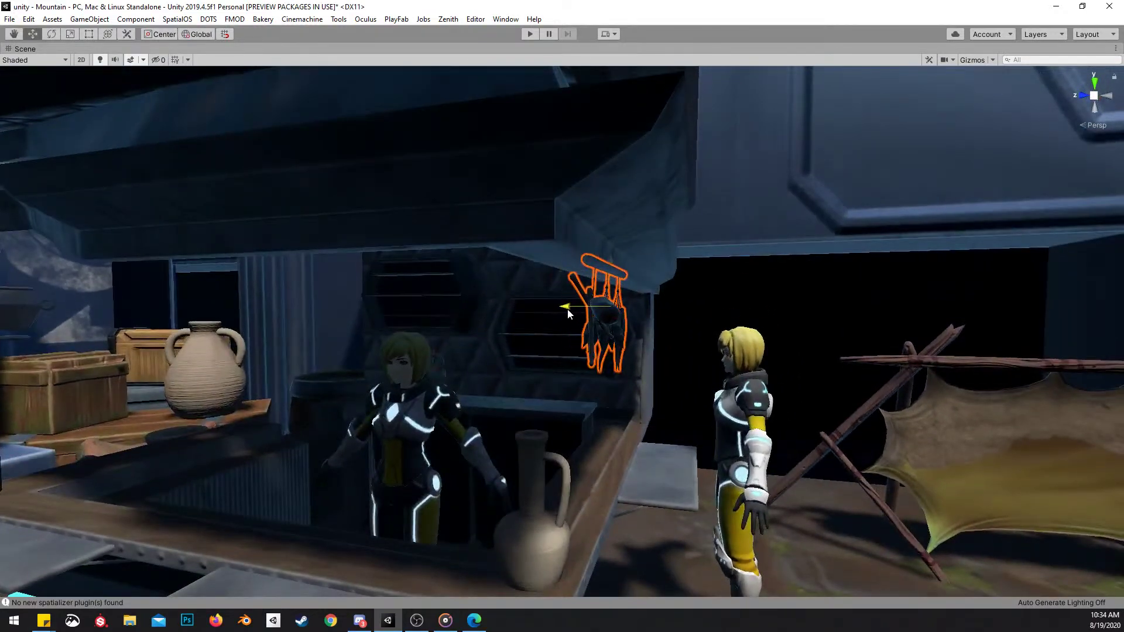
left_click_drag(607, 260, 552, 309)
left_click_drag(649, 271, 723, 258)
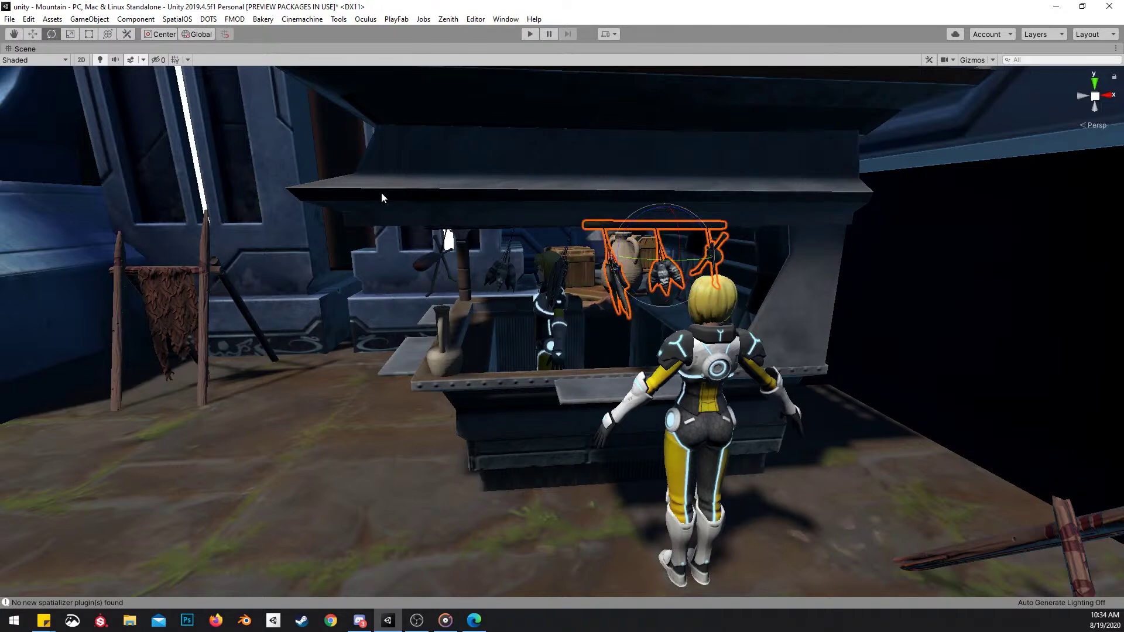
Set the handle orientation to Local and turn off scene lighting to work on the stall's hanging rack
left_click_drag(458, 197, 484, 232, "alt")
key("f")
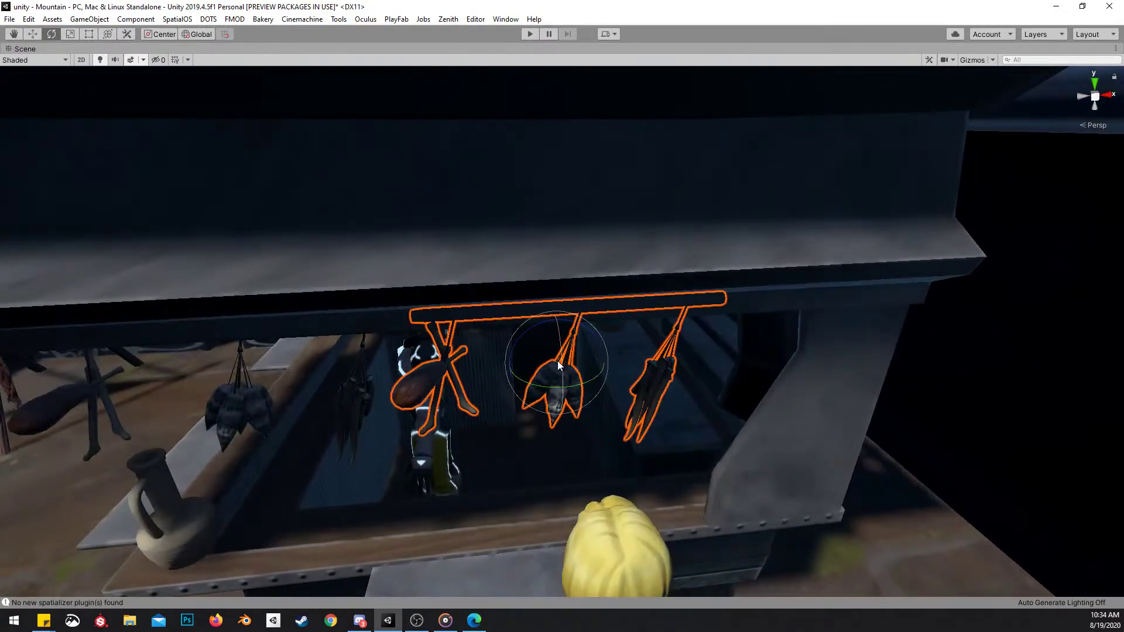
key("e")
scroll(595, 323, "down", 10)
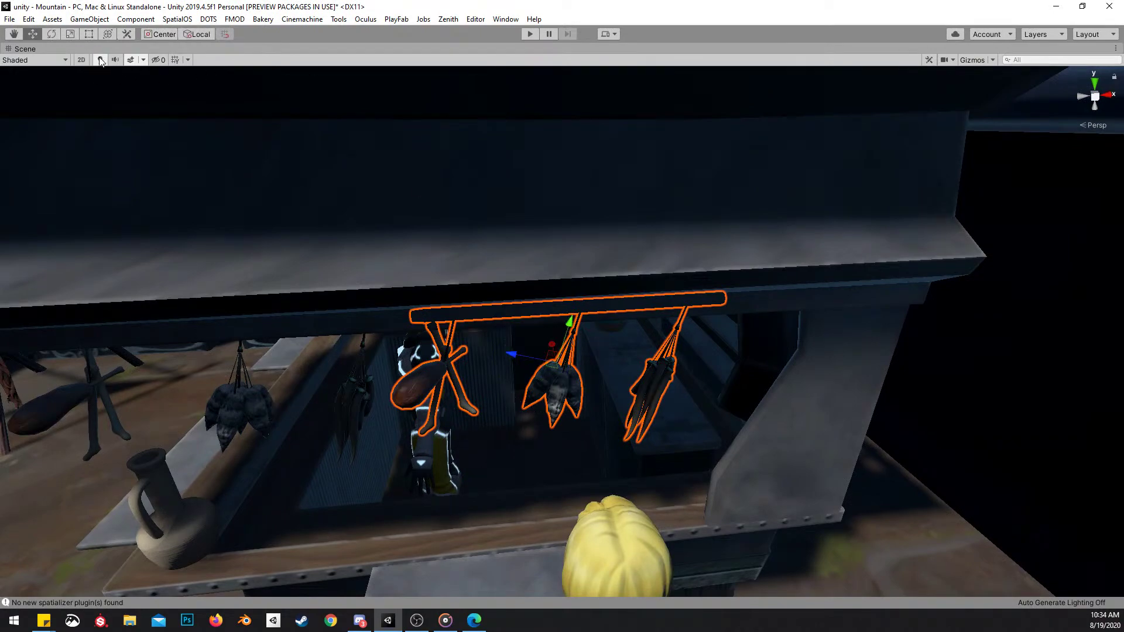
key("e")
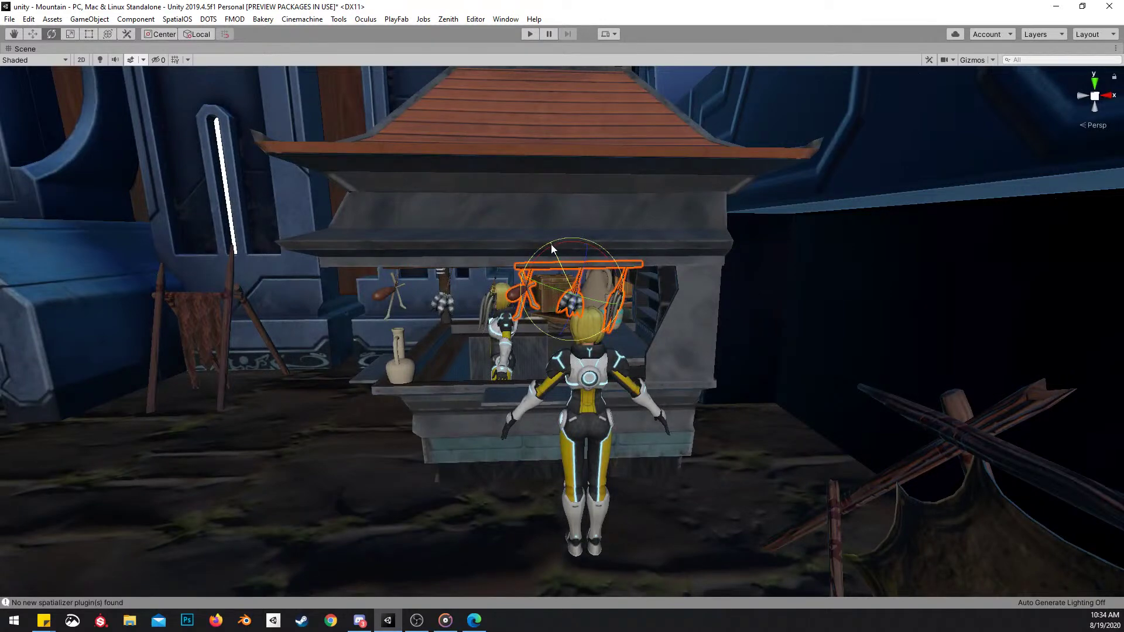
key("r")
left_click_drag(525, 281, 857, 265)
key("ctrl+z")
key("e")
key("f")
left_click_drag(595, 214, 583, 146)
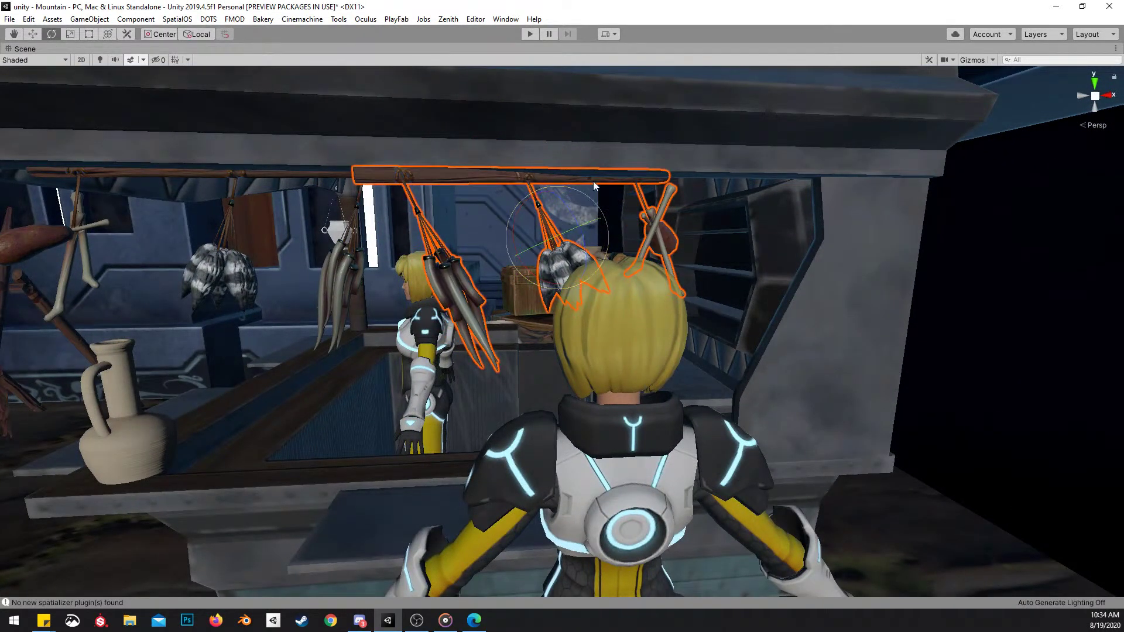
key("ctrl+z")
key("ctrl+z")
Slide the hanging rack along the stall opening and adjust its position in Global orientation
right_click_drag(573, 230, 572, 269)
key("s")
key("w")
left_click_drag(528, 230, 654, 229)
key("x")
mouse_move(592, 205)
left_mouse_down()
mouse_move(574, 205)
mouse_move(610, 195)
mouse_move(585, 203)
left_mouse_up()
Move the hanging rack across the plaza to the ground beside the second vendor stall
key("e")
left_click(432, 261)
key("s")
right_click_drag(831, 161, 758, 255)
scroll(732, 196, "up", 3)
key("w")
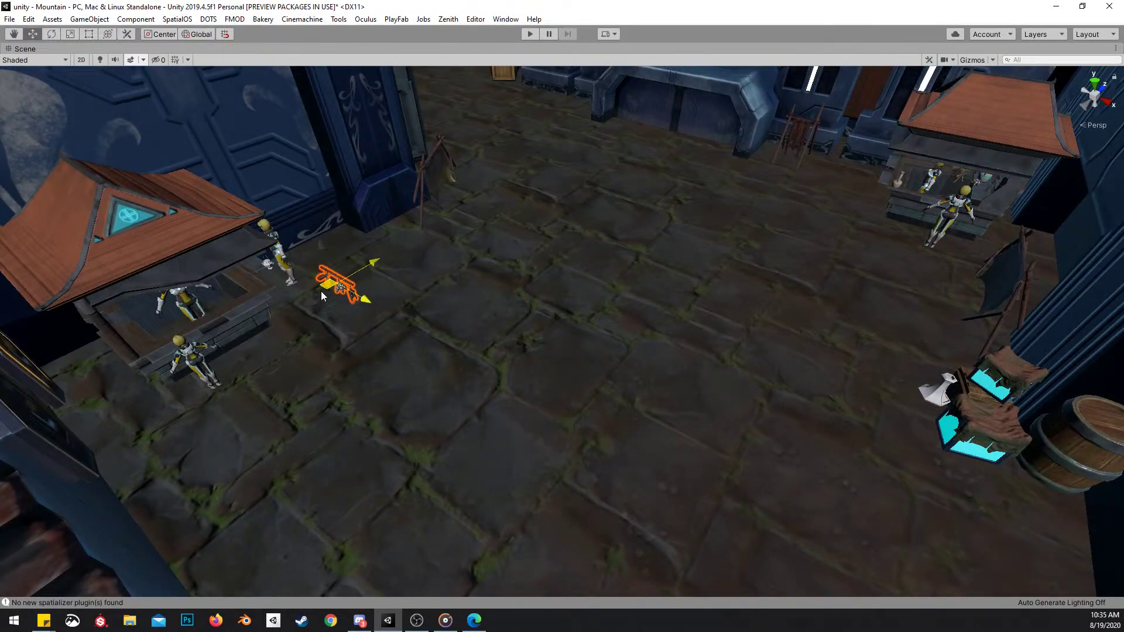
Rotate the hanging rack to run parallel to the second stall's front counter
right_click_drag(416, 340, 351, 331)
right_click_drag(591, 316, 472, 278)
key("w")
scroll(527, 299, "down", 3)
key("e")
left_click_drag(472, 279, 565, 275)
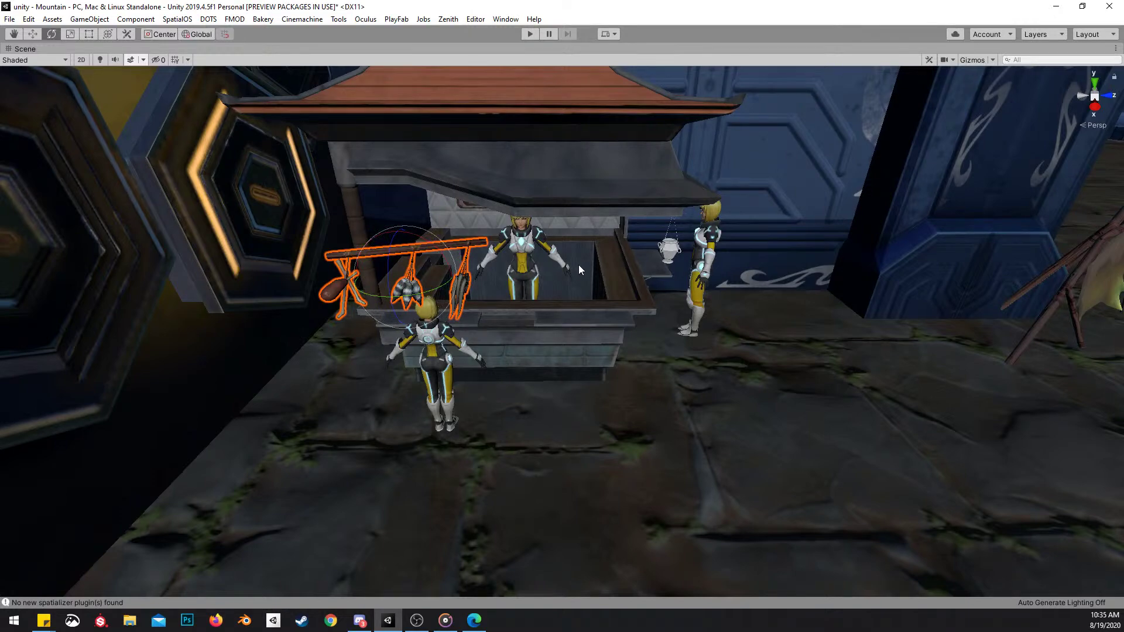
Move the hanging rack into the second stall's opening, under the roof overhang
right_click_drag(613, 265, 520, 258)
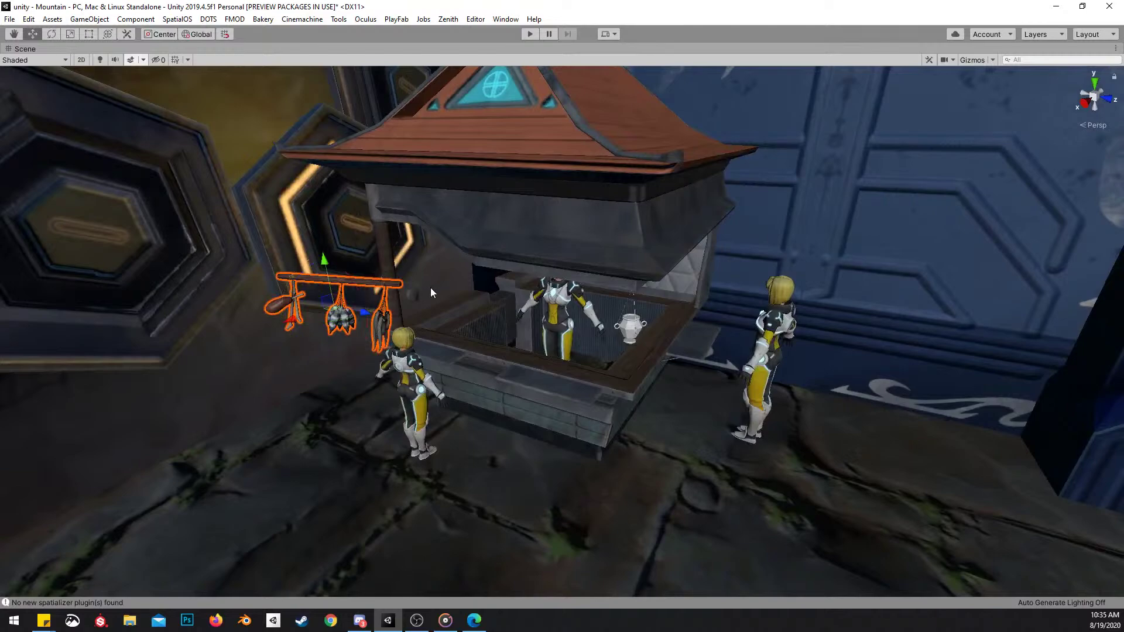
left_click_drag(337, 314, 564, 324)
key("w")
right_click_drag(565, 322, 605, 322)
key("d")
scroll(490, 311, "up", 1)
left_click_drag(588, 363, 619, 363)
right_click_drag(598, 355, 477, 331)
key("w")
mouse_move(459, 340)
left_mouse_down()
mouse_move(436, 344)
mouse_move(449, 345)
left_mouse_up()
Fine-tune the rack's position beneath the second stall's eave
right_click_drag(449, 344, 444, 292)
key("q")
key("w")
left_click_drag(472, 262, 507, 266)
right_click_drag(507, 267, 644, 232)
key("w")
left_click_drag(439, 303, 420, 304)
Turn the hanging rack and slide it to the side of the stall beside the standing figure
right_click_drag(421, 304, 469, 351)
key("e")
left_click_drag(519, 369, 626, 355)
right_click_drag(626, 356, 577, 404)
key("w")
left_click_drag(505, 407, 791, 416)
Check the rack's placement on the stall and turn scene lighting back on
right_click_drag(791, 415, 680, 234)
left_click(783, 200)
left_click(781, 202)
left_click(102, 59)
Survey the plaza, staircase and both vendor stalls for areas that need more props
right_click_drag(574, 284, 642, 274)
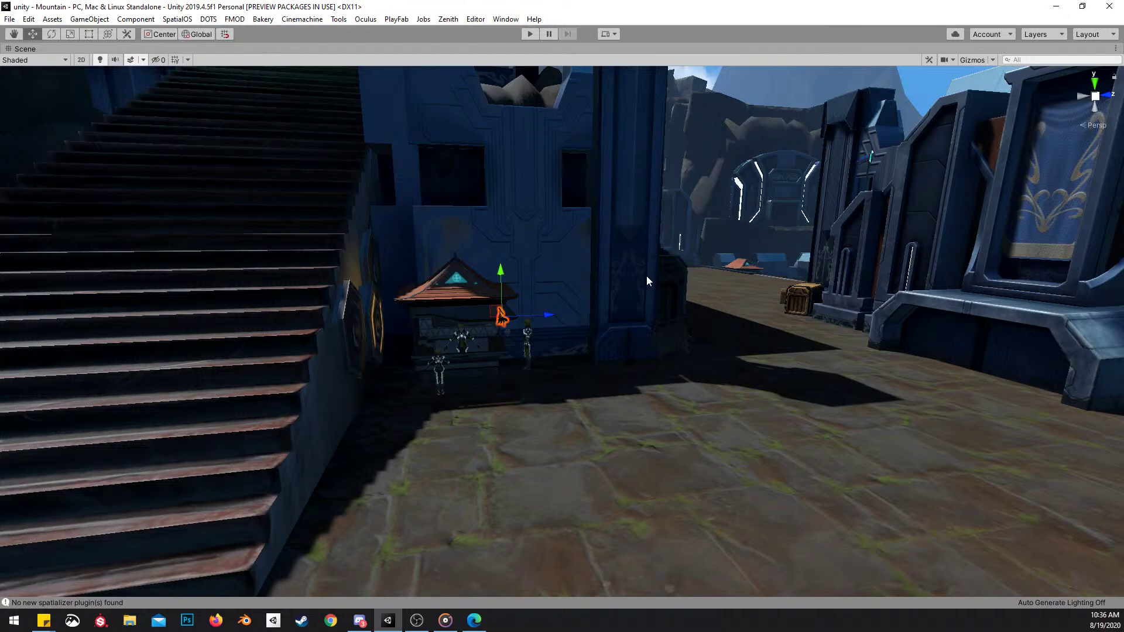
right_click_drag(648, 276, 587, 309)
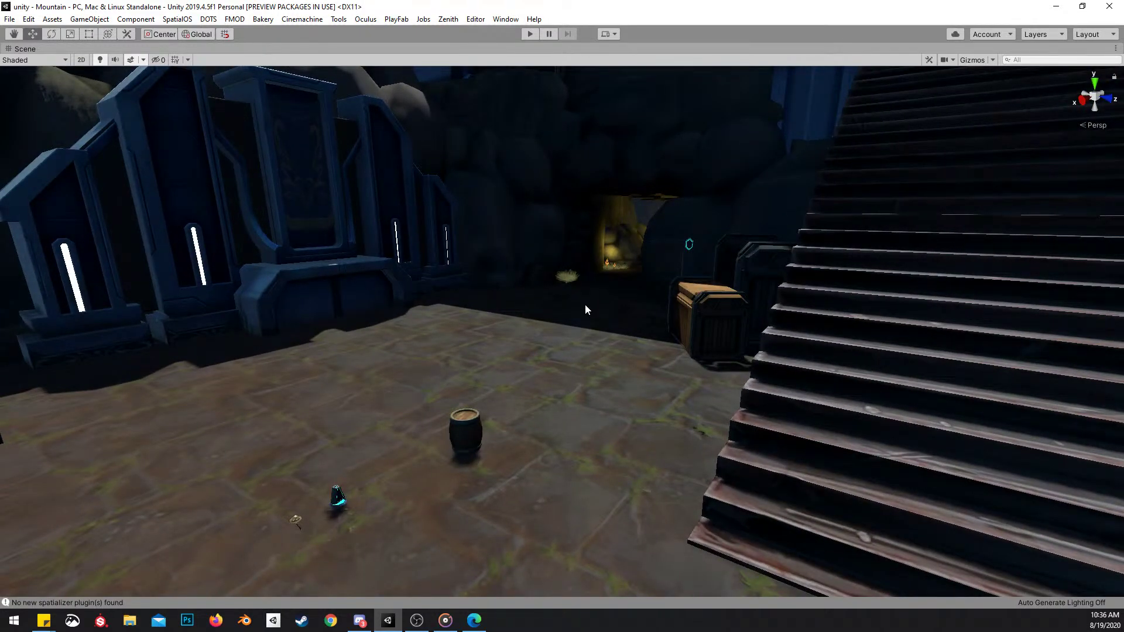
right_click_drag(434, 316, 750, 279)
left_click(582, 173)
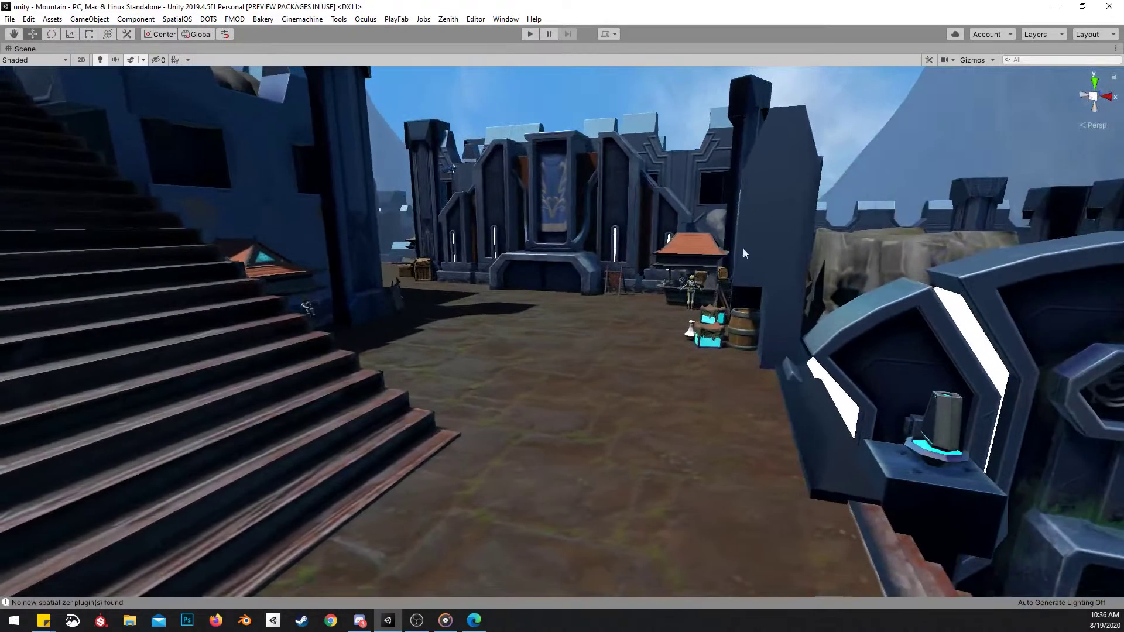
right_click_drag(623, 274, 595, 275)
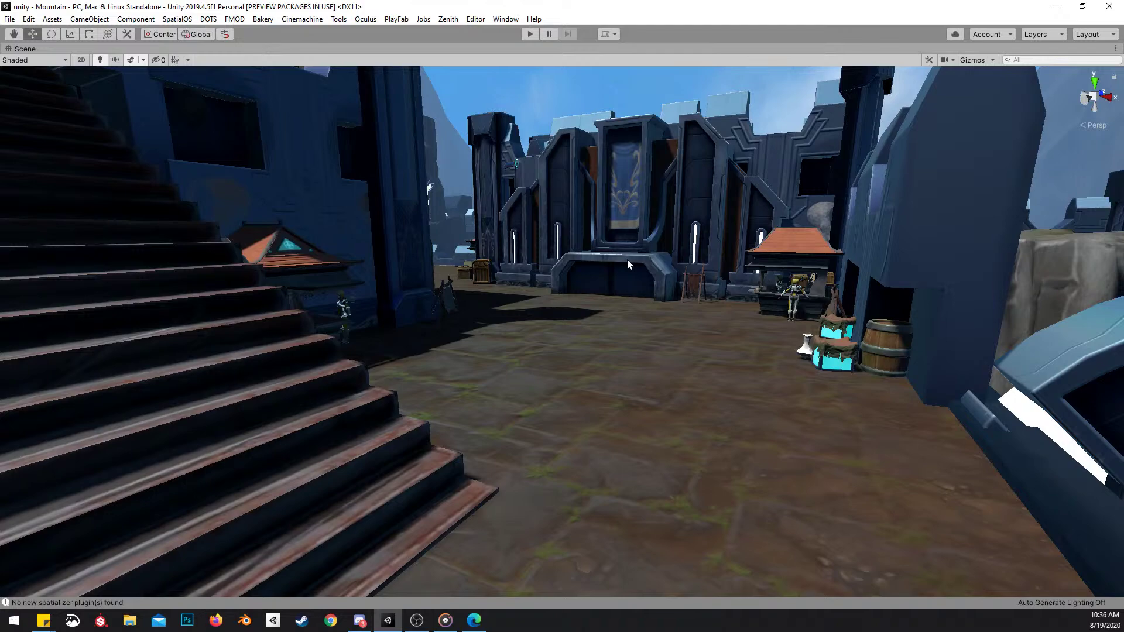
right_click_drag(627, 258, 606, 303)
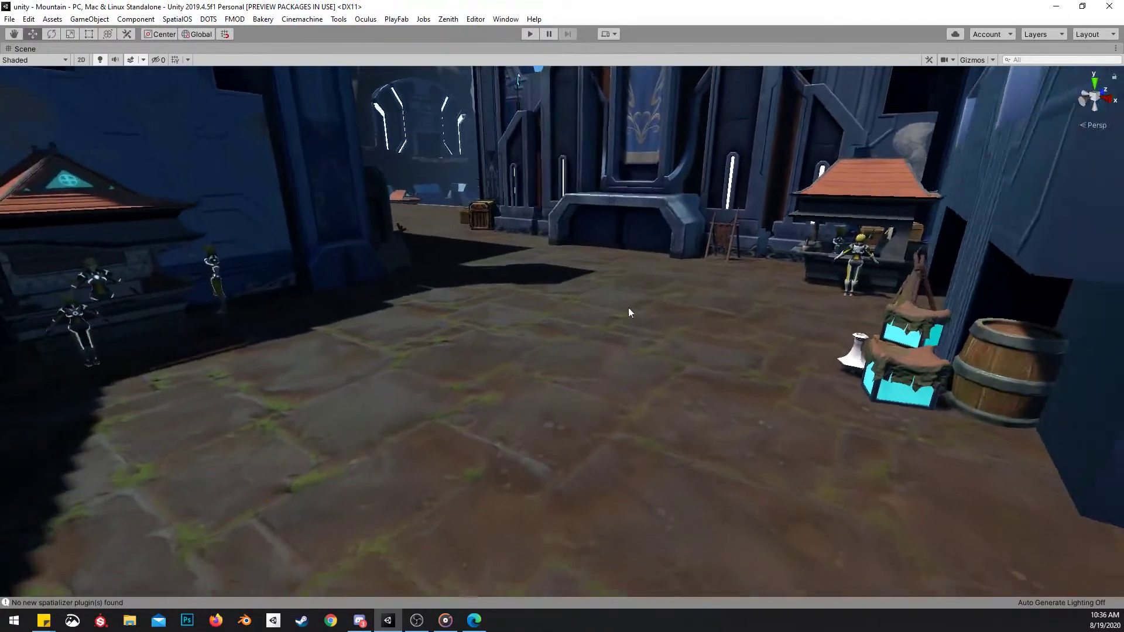
Place a copy of the glowing cloth-covered crate near the tower base beside the second stall
right_click_drag(943, 322, 913, 324)
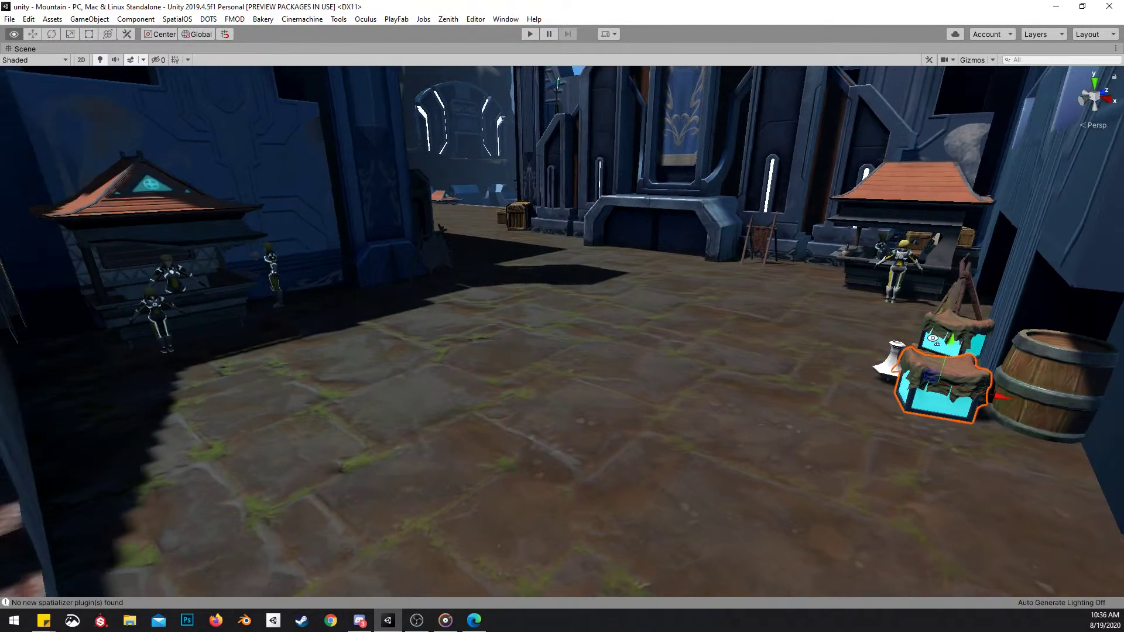
left_click_drag(932, 385, 377, 284)
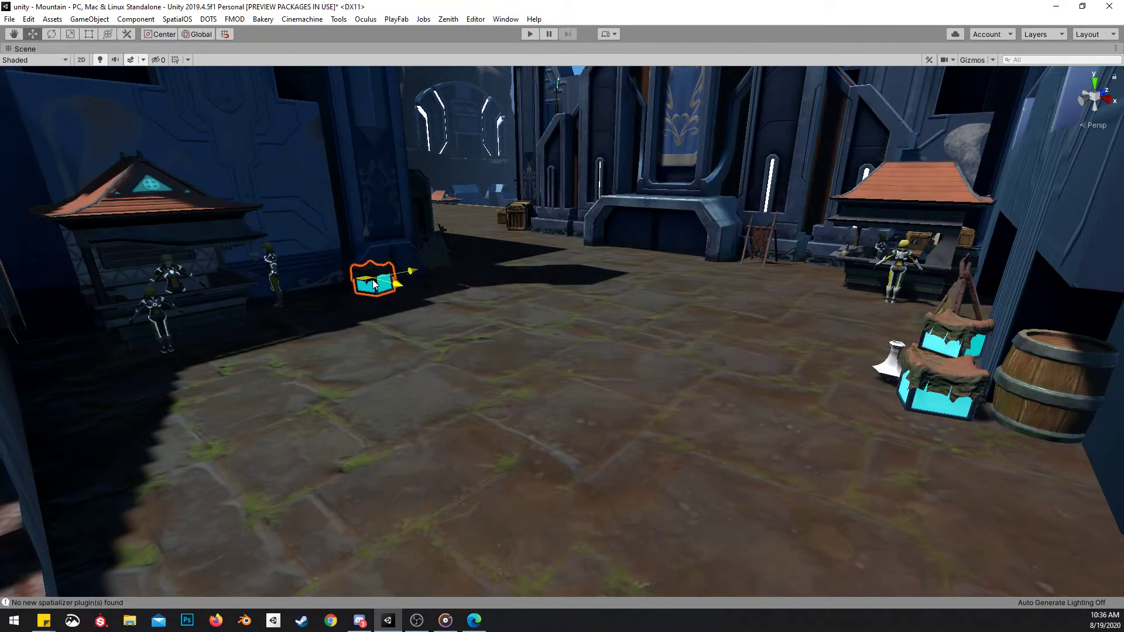
key("f")
key("r")
left_click_drag(447, 282, 473, 256)
key("ctrl+z")
Position the copied glowing crate on the ground against the tower base, next to the hide rack
key("w")
left_click_drag(465, 300, 726, 355)
left_click_drag(713, 329, 594, 393, "alt")
left_click(616, 319)
key("e")
key("w")
mouse_move(589, 281)
left_mouse_down()
mouse_move(570, 253)
mouse_move(577, 264)
left_mouse_up()
left_click(378, 425)
left_click_drag(347, 430, 608, 287, "alt")
key("f")
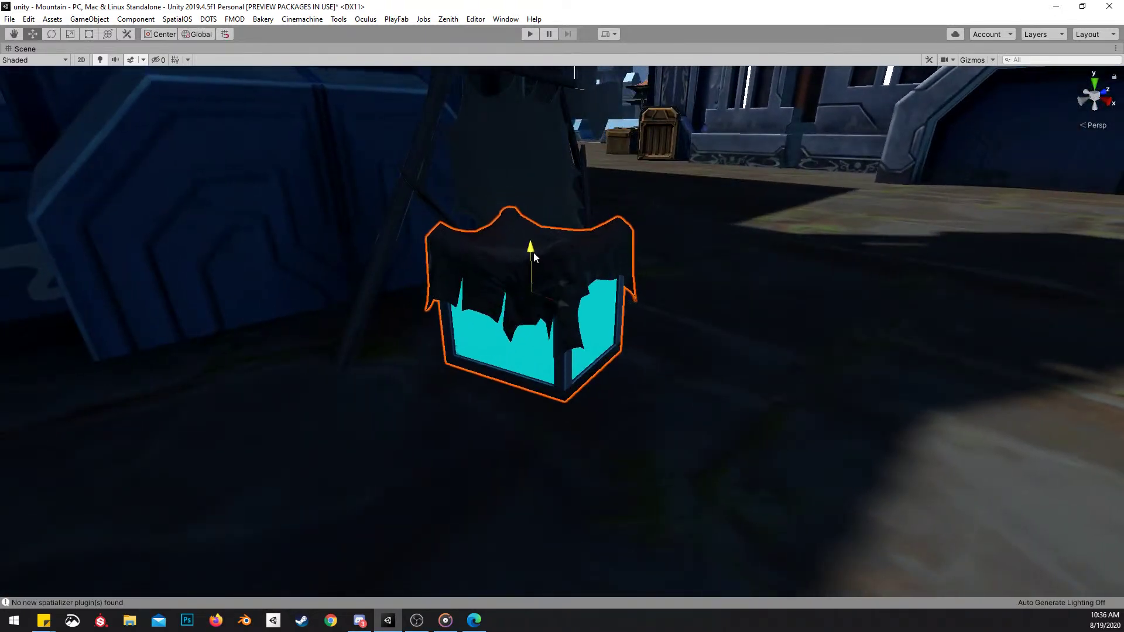
left_click_drag(534, 289, 366, 333)
Rotate the glowing crate by the hide rack and check it against the stall
key("e")
mouse_move(603, 298)
right_mouse_down()
mouse_move(564, 286)
mouse_move(564, 328)
mouse_move(587, 289)
right_mouse_up()
key("d")
scroll(564, 287, "down", 2)
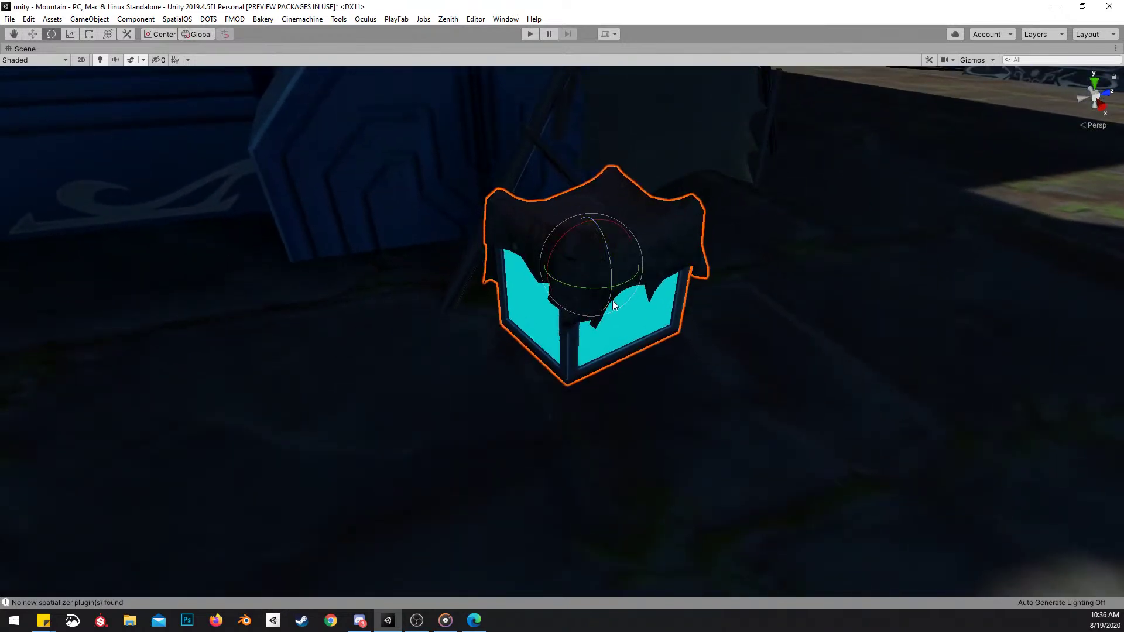
left_click_drag(591, 289, 569, 262)
key("w")
key("s")
right_click_drag(588, 264, 704, 309)
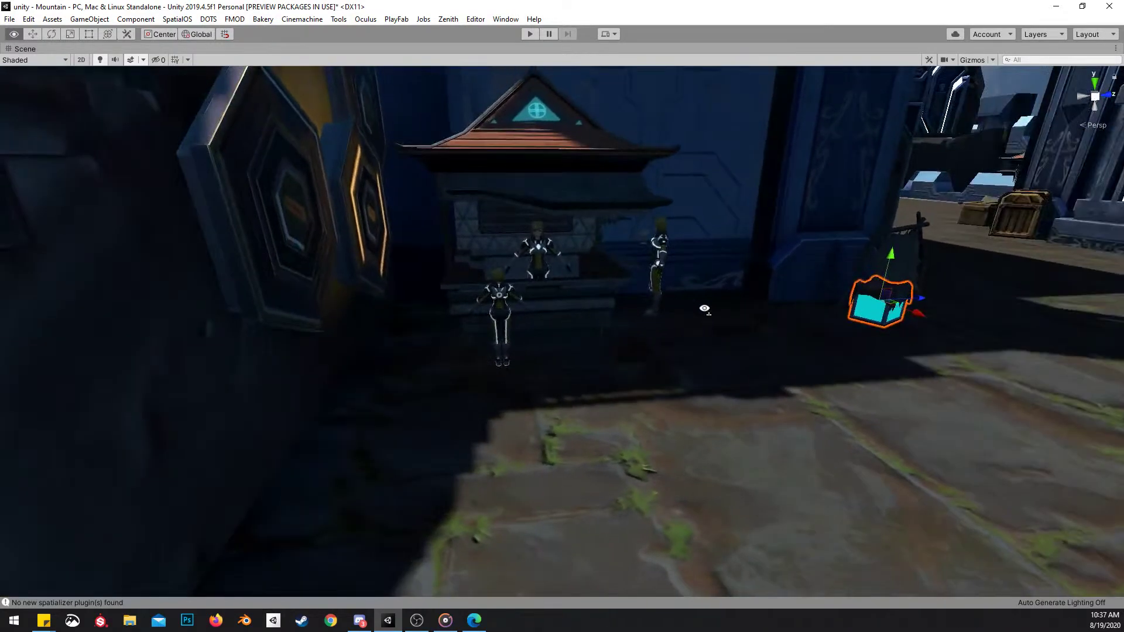
Duplicate the glowing crate, place the copy beside it toward the stall, and scale it up to about 1.38
right_click_drag(622, 303, 635, 284)
key("w")
key("e")
left_click_drag(636, 268, 458, 262)
key("ctrl+d")
key("r")
left_click_drag(461, 257, 486, 255)
right_click_drag(587, 264, 589, 220)
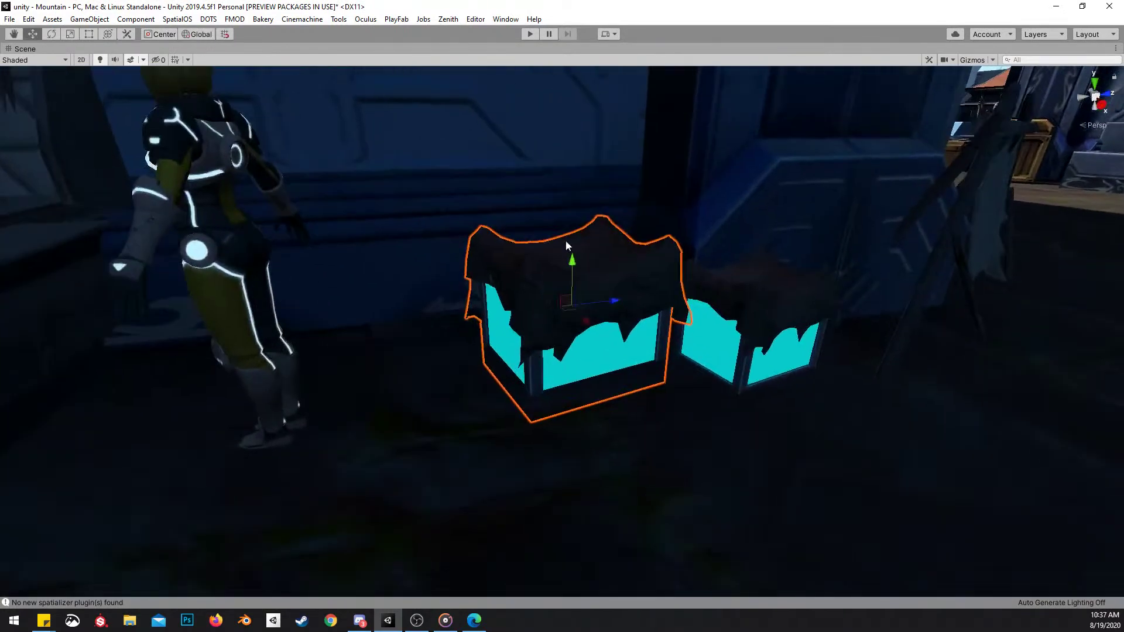
left_click_drag(589, 221, 594, 235)
right_click_drag(593, 235, 688, 312)
Add the Hunting_Grounds_Prop_10 spiked ring from the prop prefabs to the ground in front of the crates
key("shift+space")
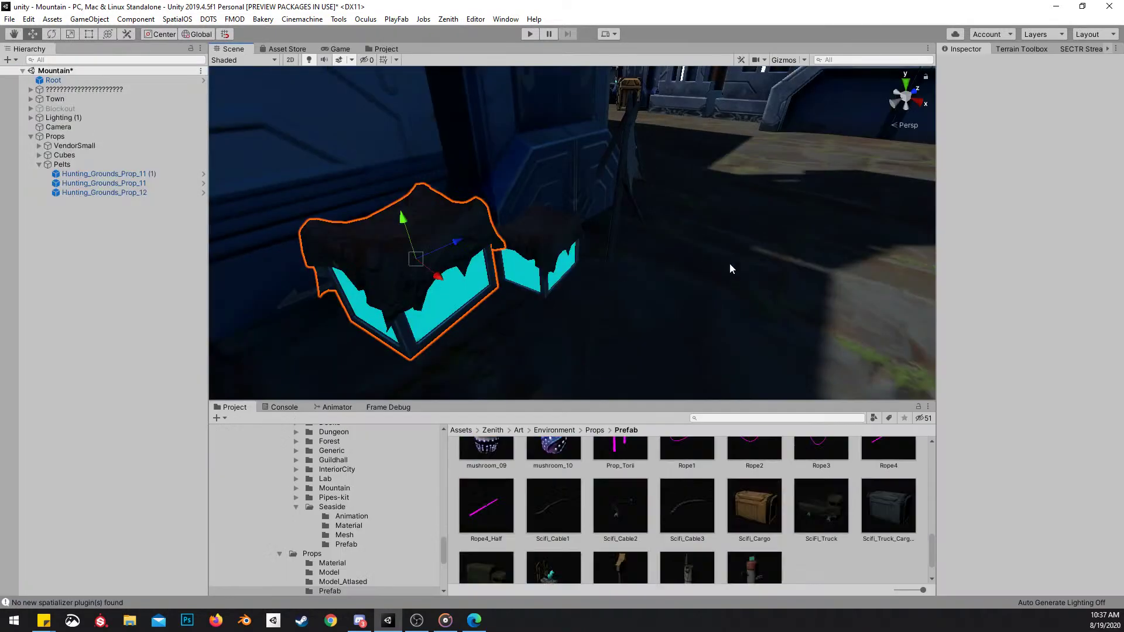
scroll(753, 530, "up", 10)
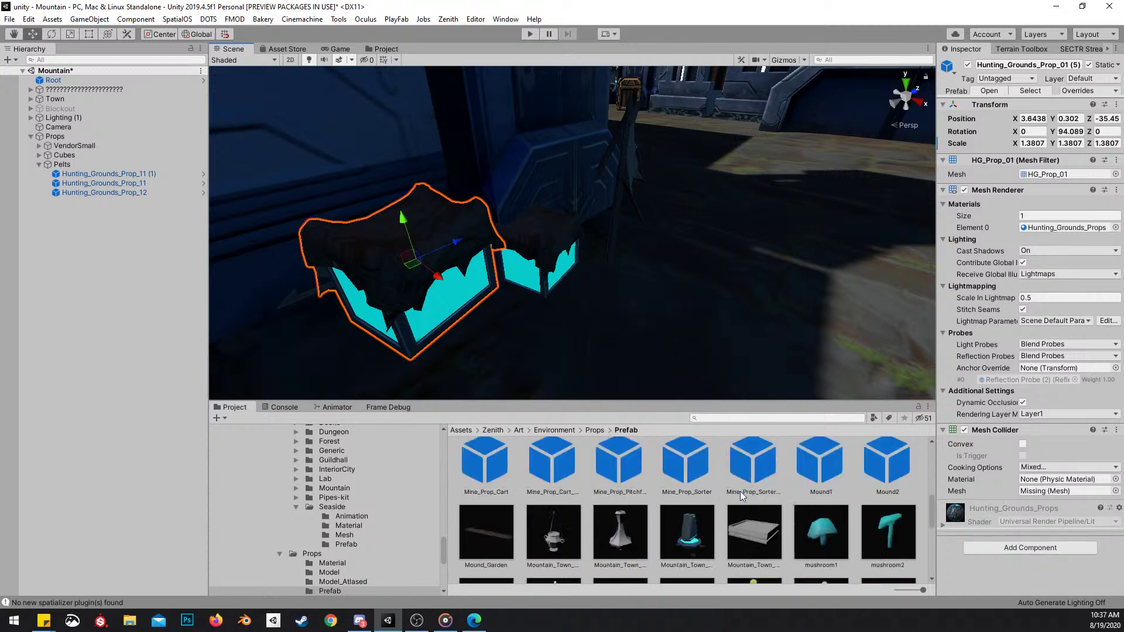
scroll(752, 530, "down", 3)
left_click_drag(462, 342, 516, 332)
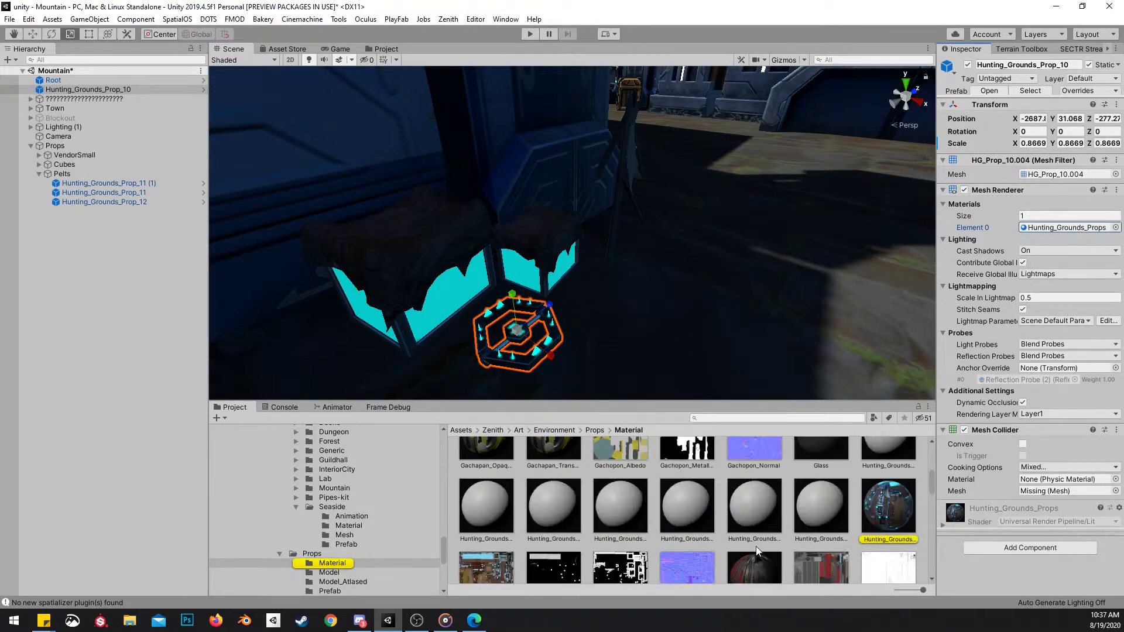
Locate the smaller glowing crate's source prefab among the project assets
scroll(761, 535, "down", 1)
left_click_drag(707, 326, 653, 353, "alt")
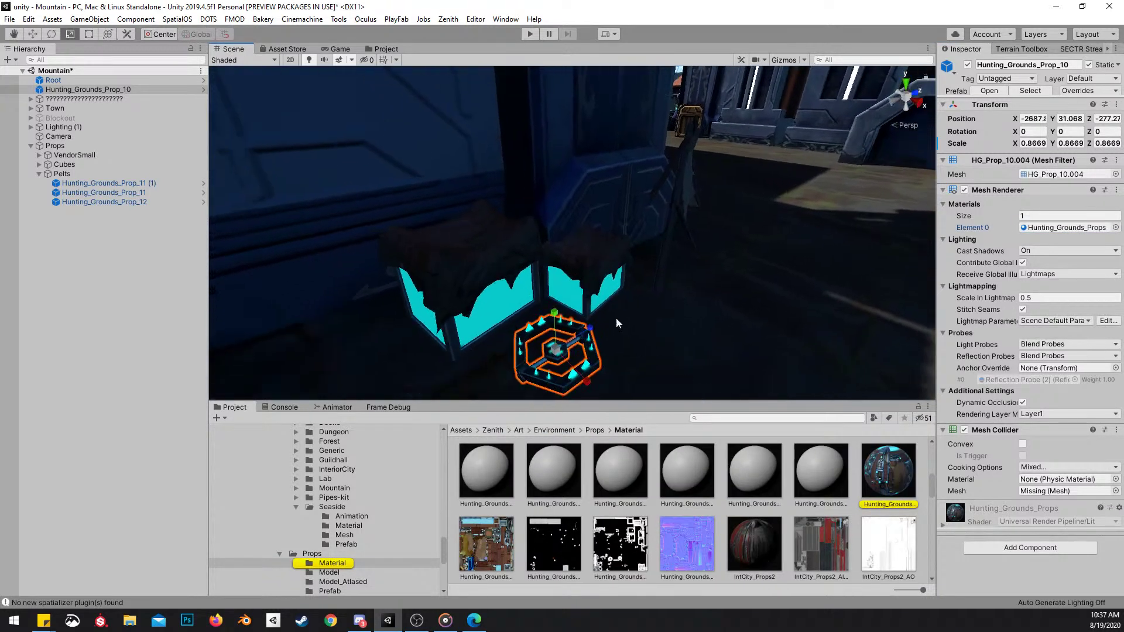
left_click(586, 272)
left_click(1043, 94)
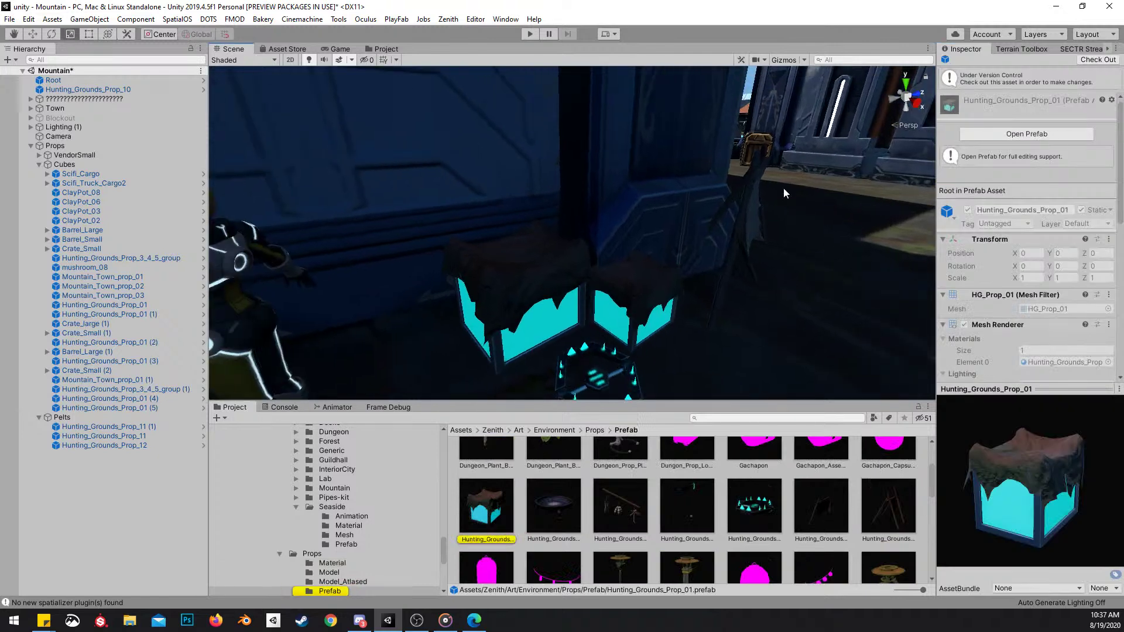
Move the Hunting_Grounds_Prop_10 spiked ring onto the larger crate and scale it up
left_click(620, 373)
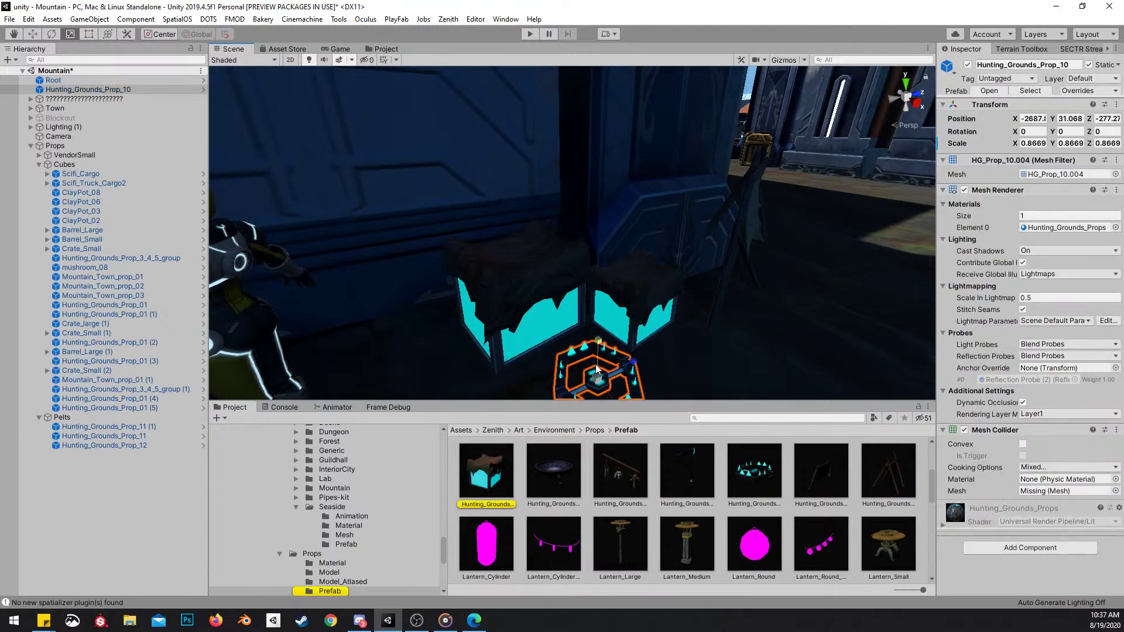
key("shift+space")
key("w")
left_click_drag(627, 394, 513, 238, "alt")
key("r")
key("f")
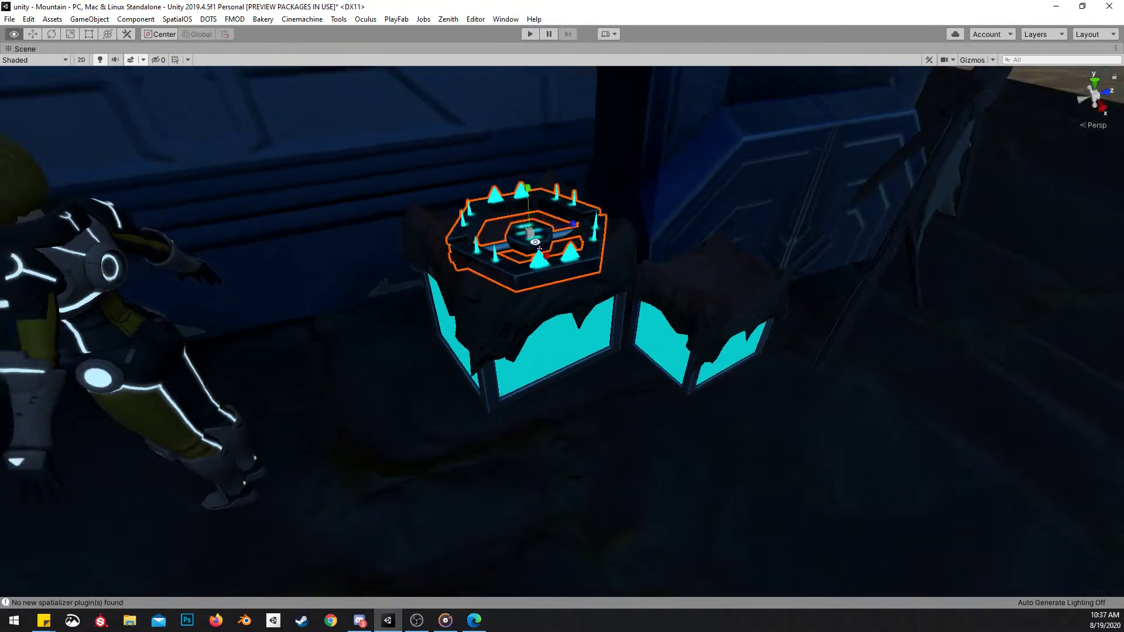
left_click_drag(527, 294, 618, 286)
Centre the spiked ring on the larger crate and adjust its height to rest on the cloth
key("w")
left_click_drag(535, 240, 520, 259)
left_click(531, 264)
mouse_move(512, 213)
left_mouse_down()
mouse_move(516, 229)
mouse_move(528, 212)
left_mouse_up()
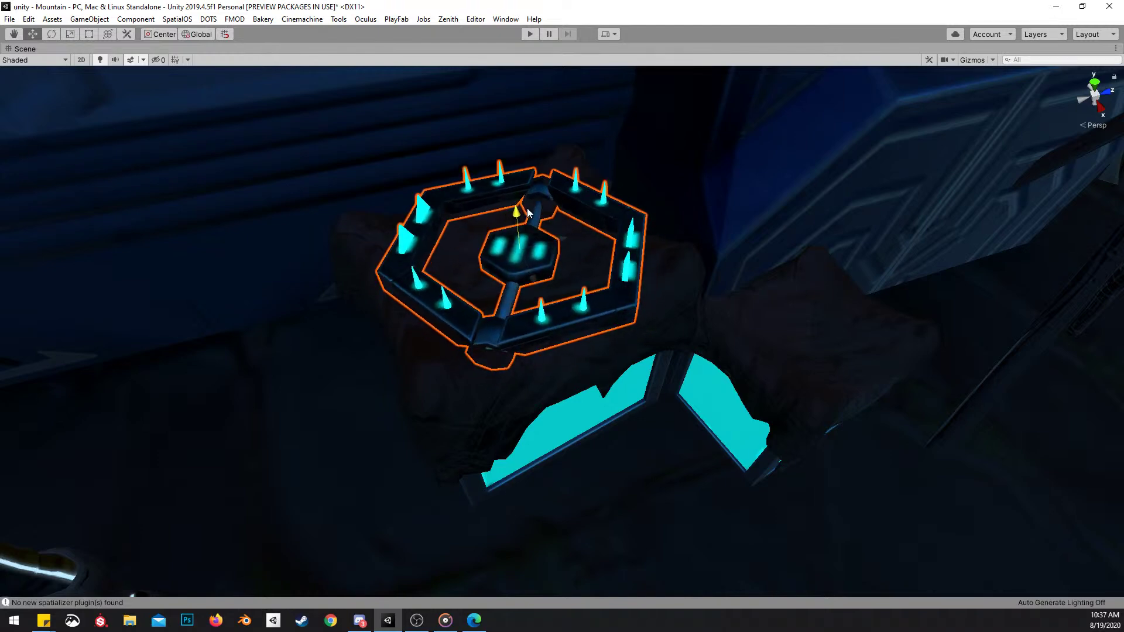
Examine the crate arrangement beside the stall and the surrounding plaza and staircase
key("s")
right_click_drag(612, 289, 623, 203)
right_click_drag(651, 364, 672, 324)
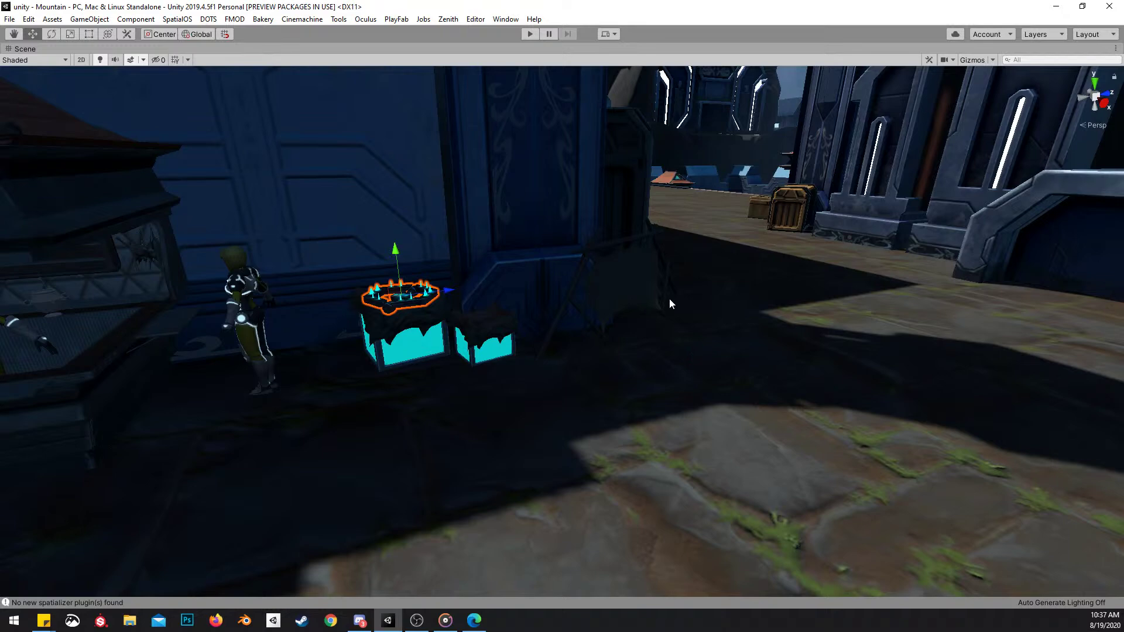
right_click_drag(538, 367, 599, 382)
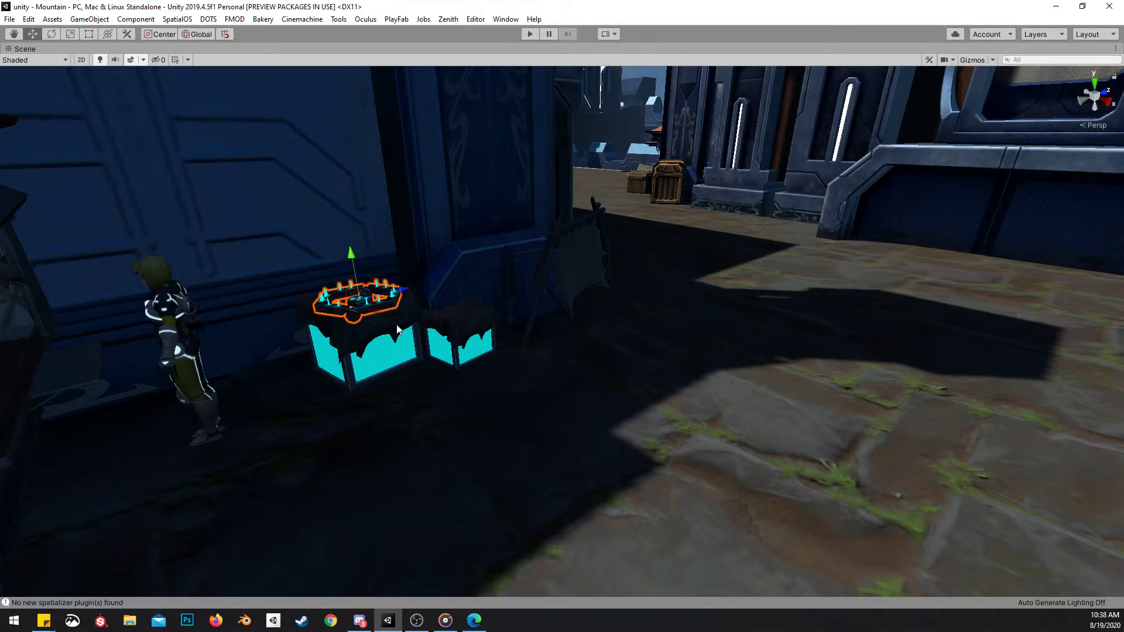
key("s")
right_click_drag(693, 369, 407, 197)
scroll(606, 309, "up", 1)
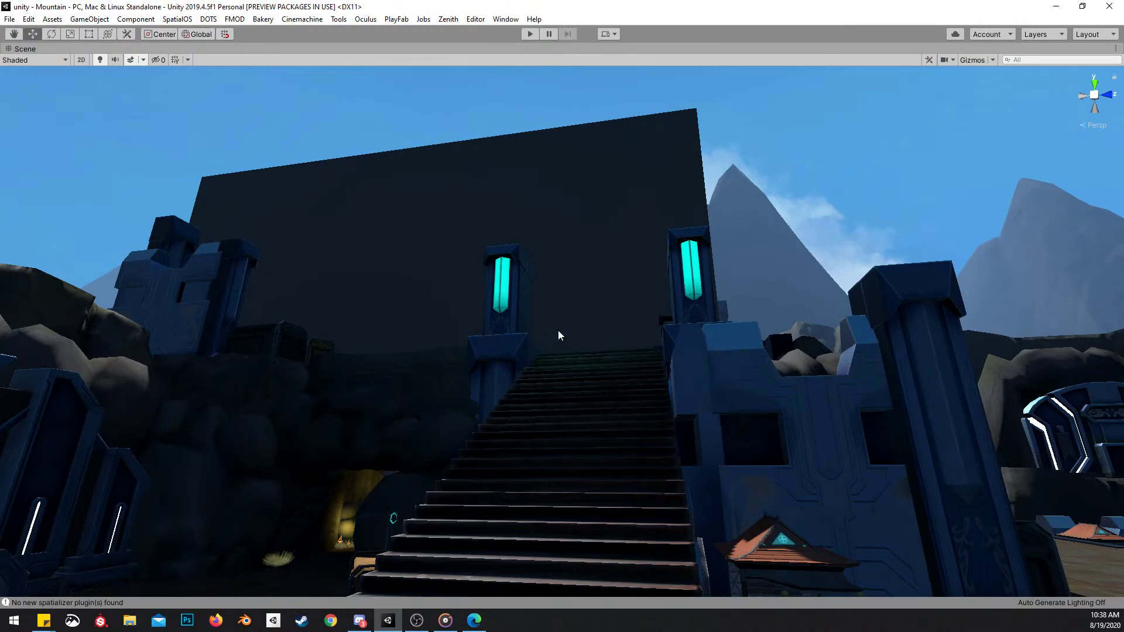
right_click_drag(490, 301, 612, 394)
key("w")
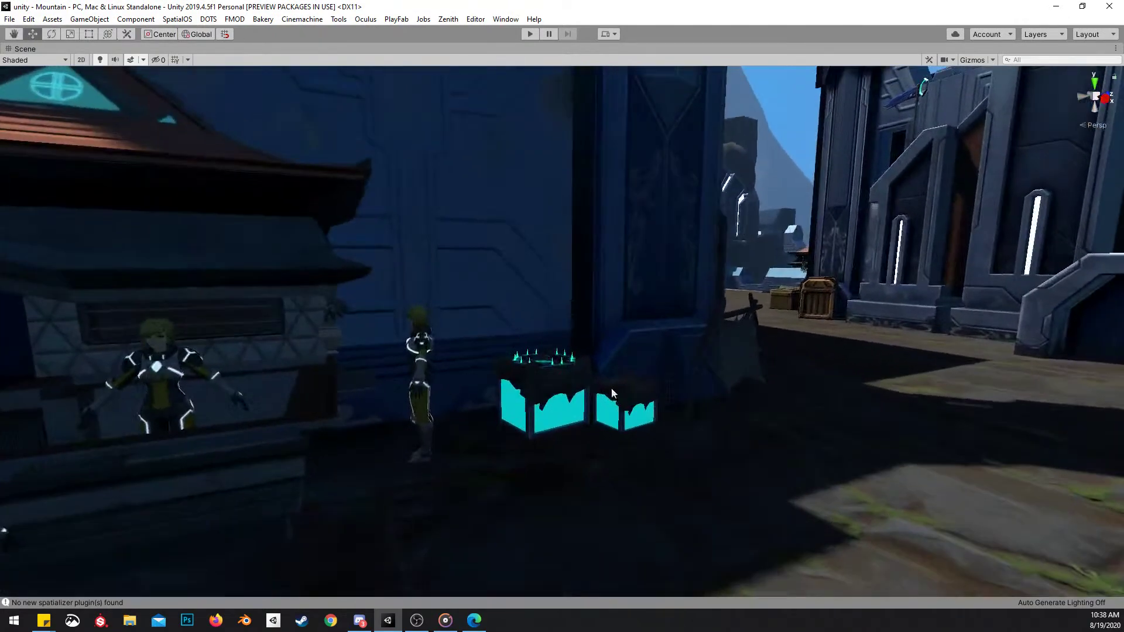
Browse the prop prefabs for another item to add near the stall
key("shift+space")
right_click_drag(638, 281, 630, 289)
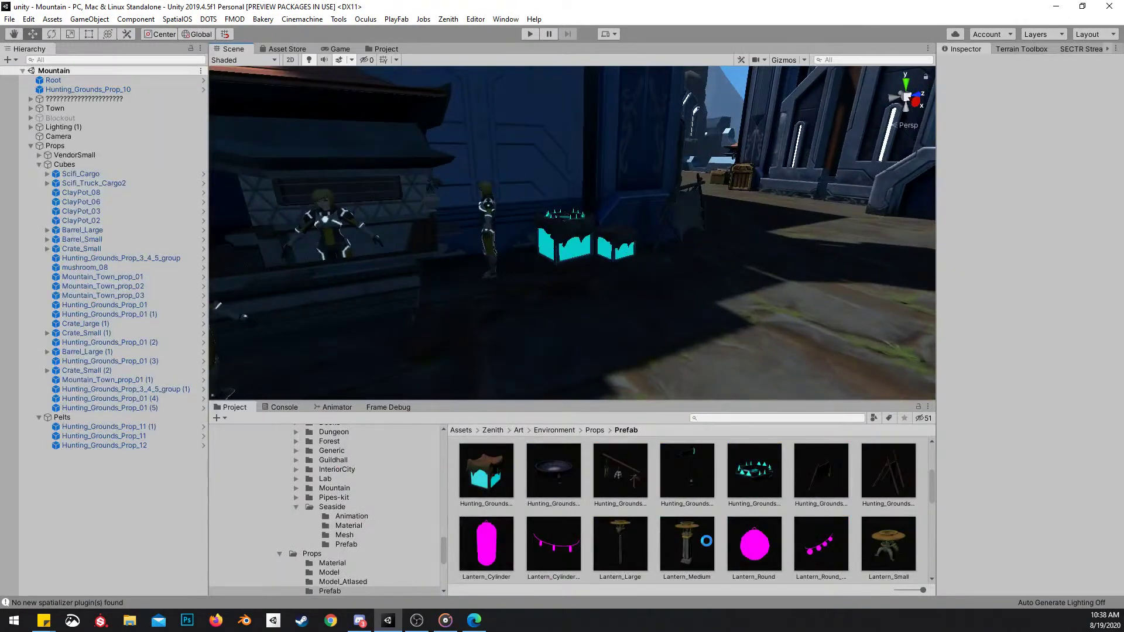
scroll(744, 536, "up", 5)
right_click_drag(585, 251, 630, 360)
key("shift+space")
Move the tapered machine prop from beside the barrel to the paving in front of the glowing crates
scroll(563, 312, "up", 1)
right_click_drag(545, 350, 332, 290)
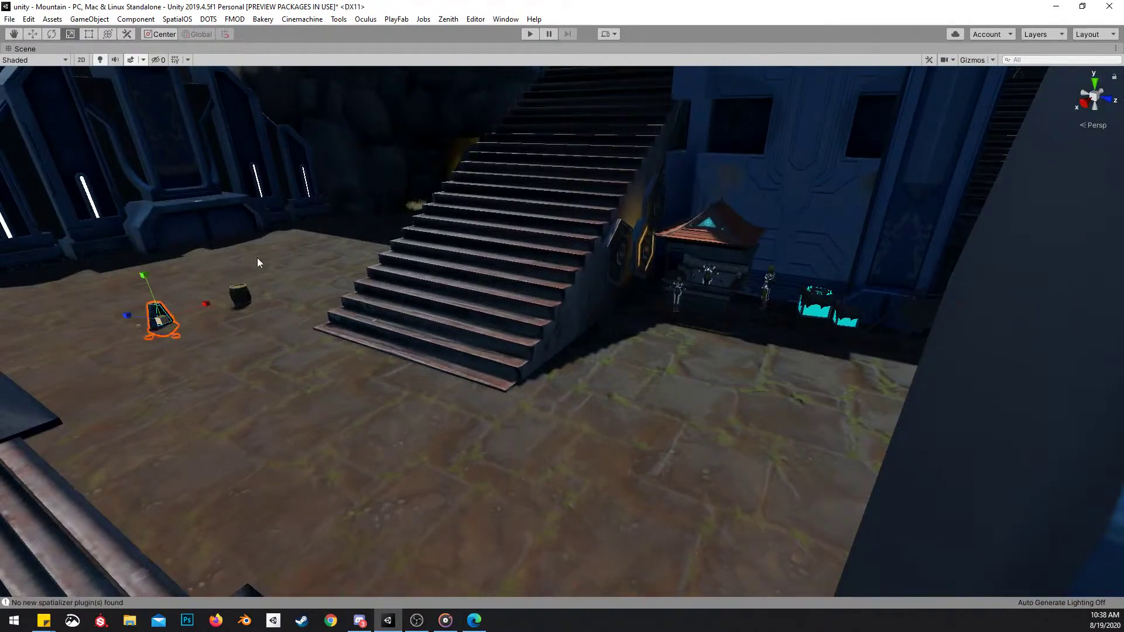
left_click_drag(168, 326, 805, 355)
right_click_drag(545, 369, 635, 355)
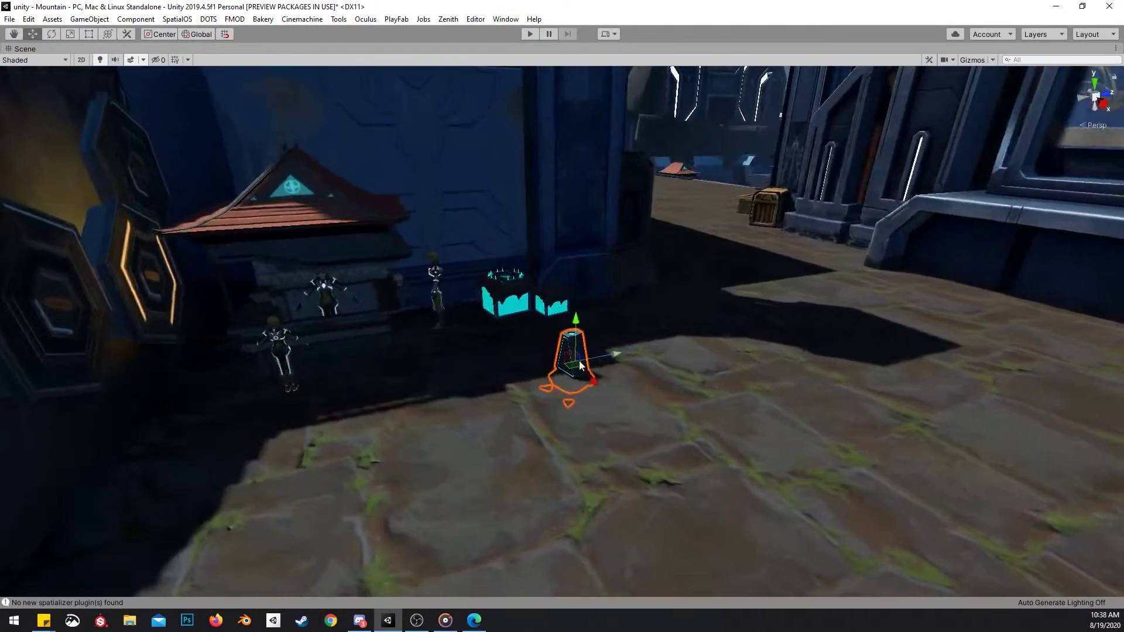
Move the tapered machine prop onto the open paving near the long stone bench
left_click_drag(571, 371, 883, 284)
right_click_drag(882, 284, 606, 305)
key("w")
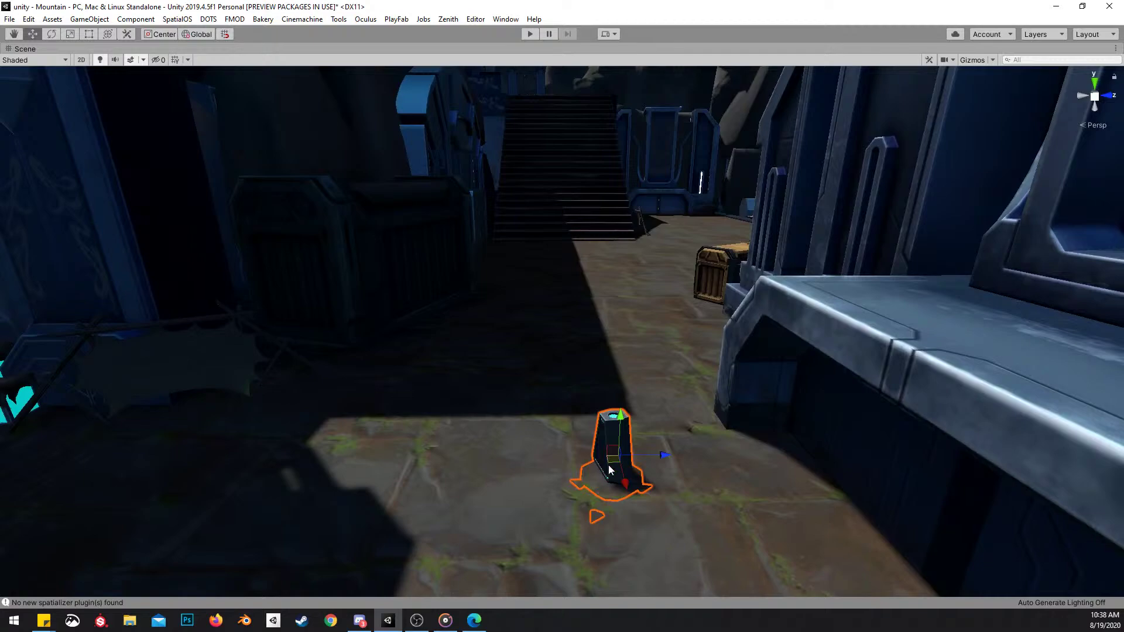
right_click_drag(610, 420, 632, 322)
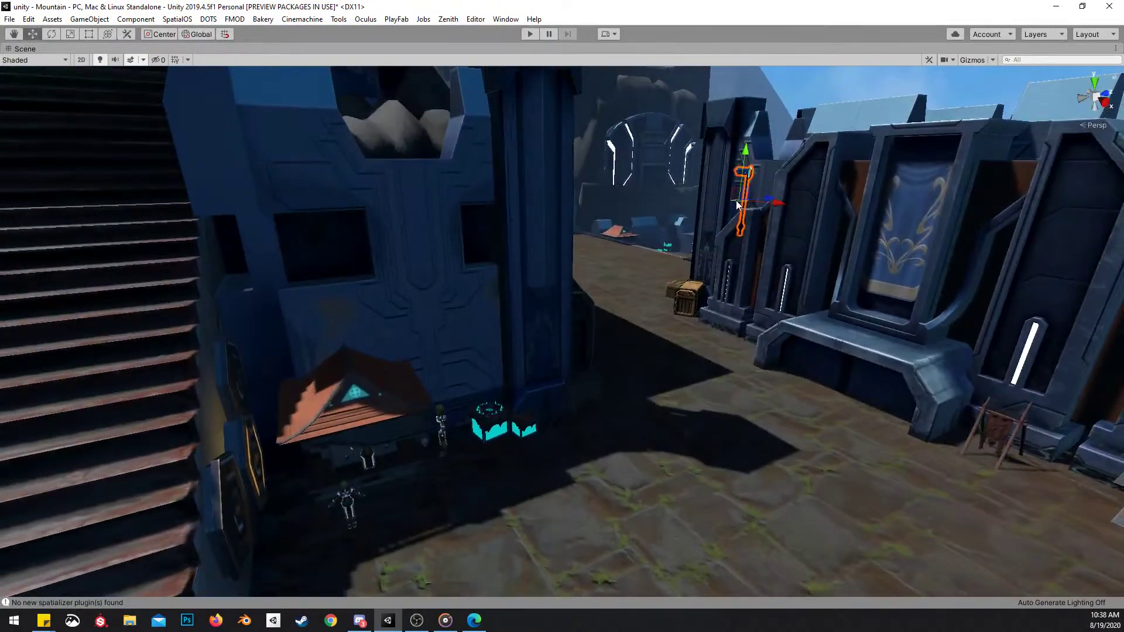
Move the banner pole to the shaded stall beside the staircase and rotate it parallel to the stall's front
middle_click_drag(738, 208, 728, 230)
left_click_drag(727, 232, 327, 402)
right_click_drag(465, 384, 365, 332)
key("e")
left_click_drag(602, 269, 555, 282)
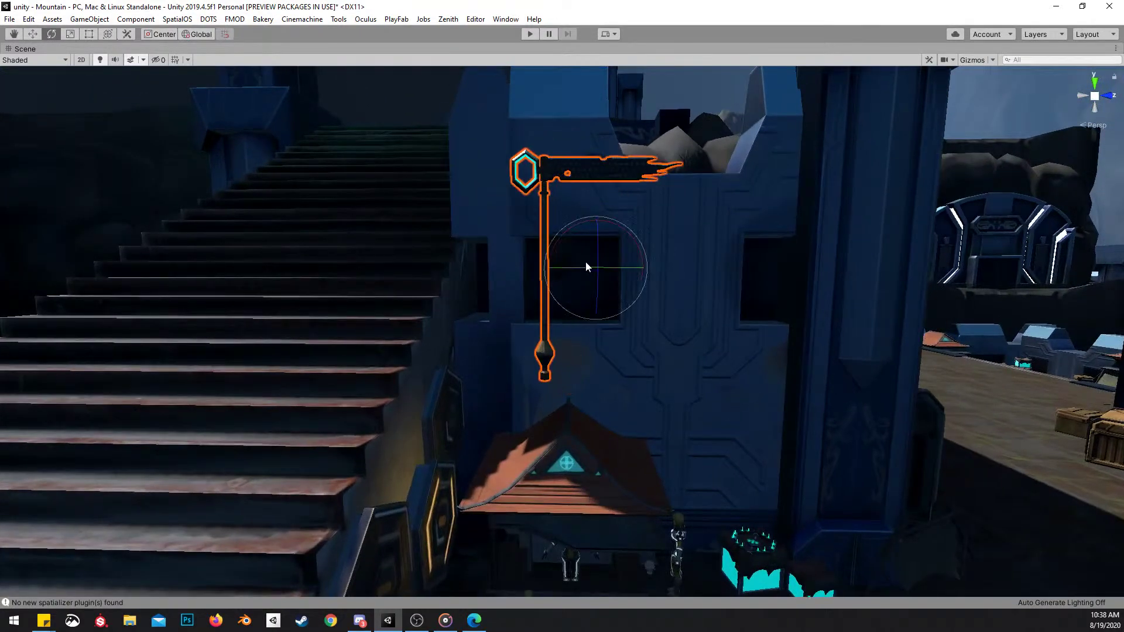
left_click_drag(591, 230, 631, 420)
right_click_drag(631, 421, 579, 439)
key("z")
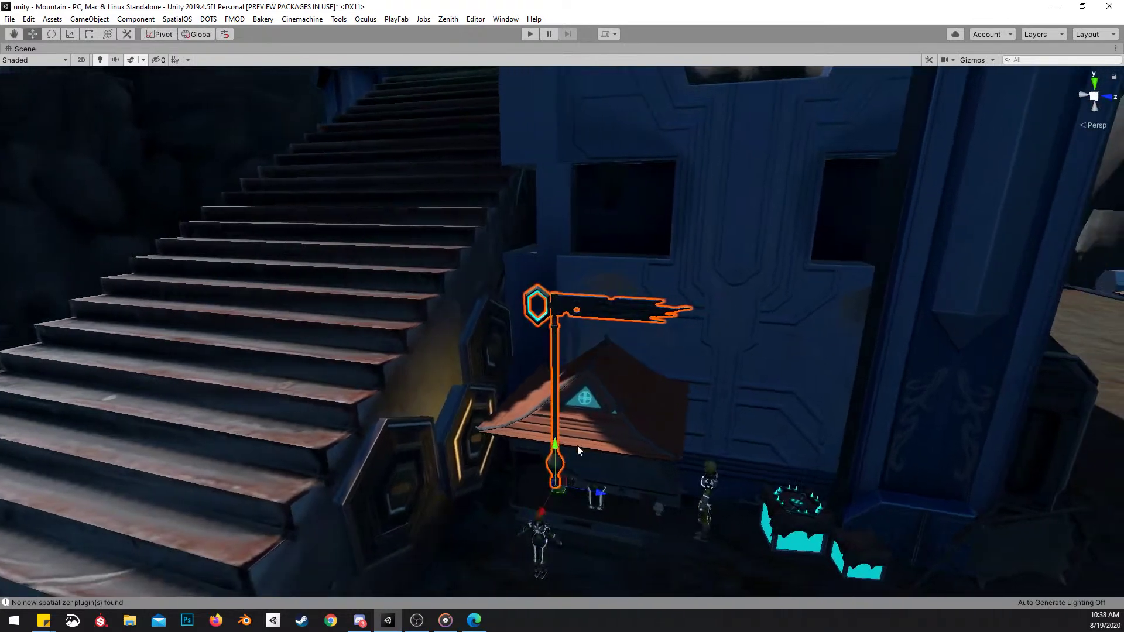
Position the banner pole over the front peak of the shaded stall's roof
left_click_drag(561, 495, 642, 344)
right_click_drag(643, 344, 474, 343)
left_click_drag(509, 318, 704, 273)
scroll(775, 317, "up", 3)
key("s")
right_click_drag(704, 273, 339, 251)
left_click(793, 199)
left_click(335, 218)
key("f")
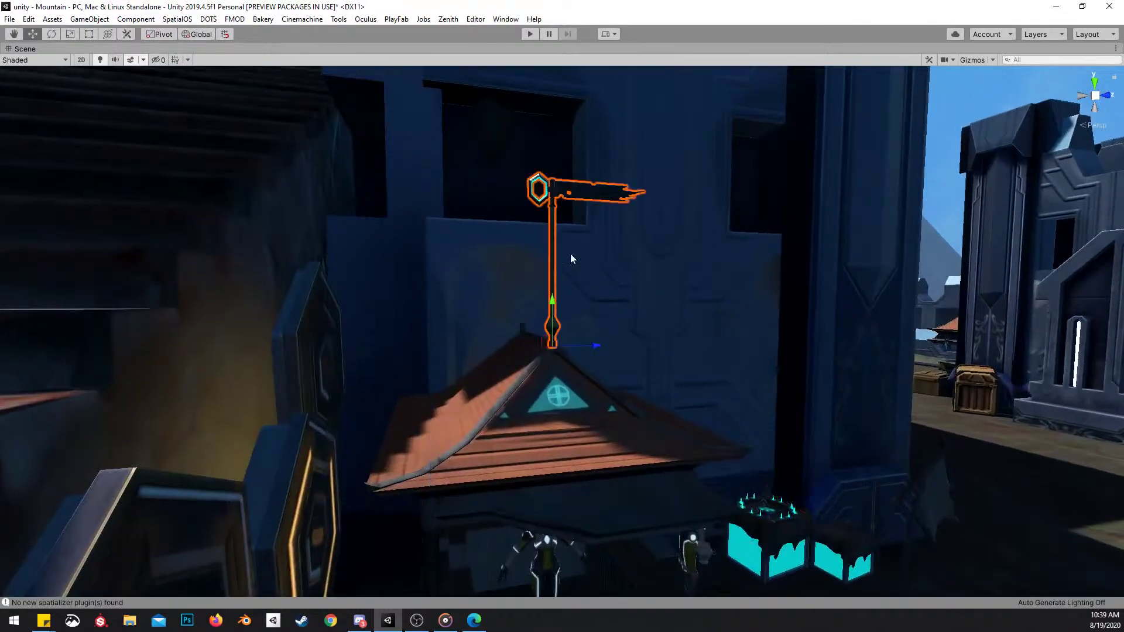
Lower the banner pole so its base sinks through the shaded stall's roof, and check the fit from below
left_click_drag(557, 300, 554, 306)
left_click_drag(553, 352, 548, 368)
left_click_drag(550, 302, 610, 386)
key("w")
right_click_drag(610, 386, 599, 246)
key("q")
key("w")
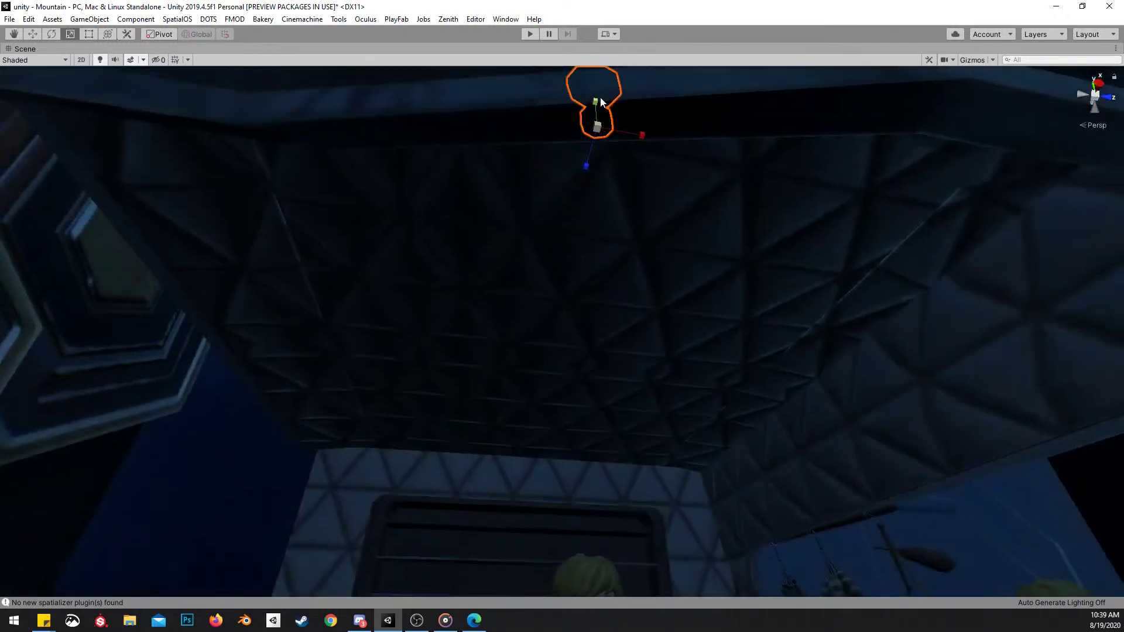
right_click_drag(598, 110, 589, 421)
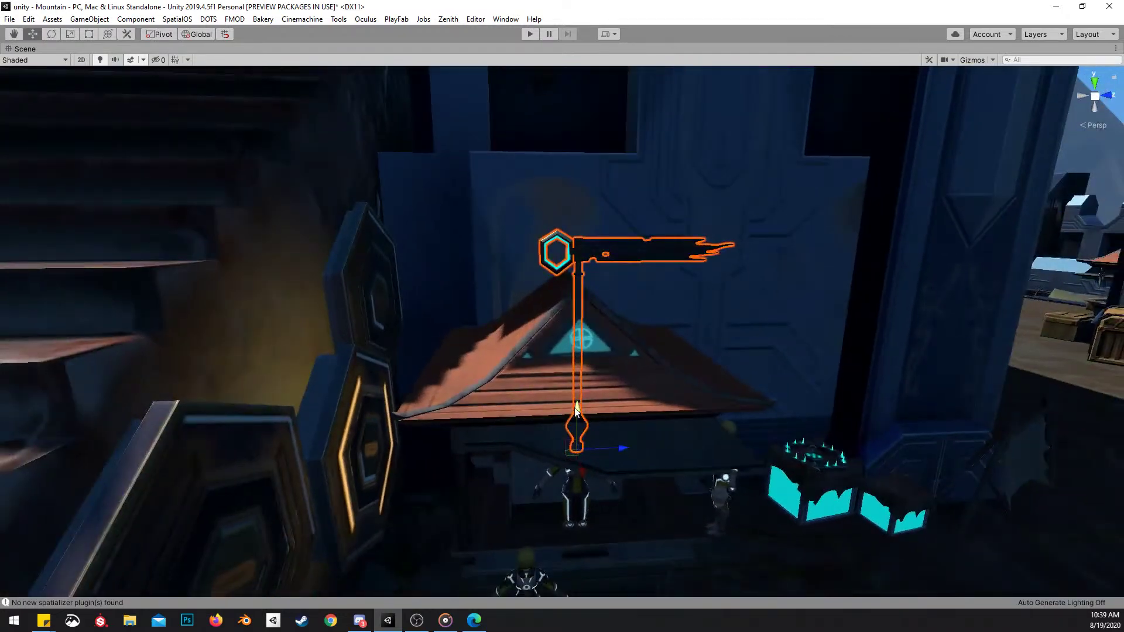
Adjust the banner pole's height and scale so its hexagon and flag sit above the shaded stall's roof peak
left_click_drag(577, 412, 577, 386)
mouse_move(577, 386)
right_mouse_down()
mouse_move(585, 294)
mouse_move(578, 379)
right_mouse_up()
middle_click_drag(578, 376, 579, 414)
key("r")
mouse_move(582, 370)
left_mouse_down()
mouse_move(580, 381)
mouse_move(587, 352)
left_mouse_up()
Duplicate the banner pole and move the copy to the sunlit stall across the plaza
key("w")
right_click_drag(587, 352, 662, 304)
scroll(661, 303, "up", 1)
left_click_drag(346, 340, 542, 355)
right_click_drag(541, 355, 473, 275)
right_click_drag(420, 320, 445, 360)
left_click_drag(450, 358, 934, 217)
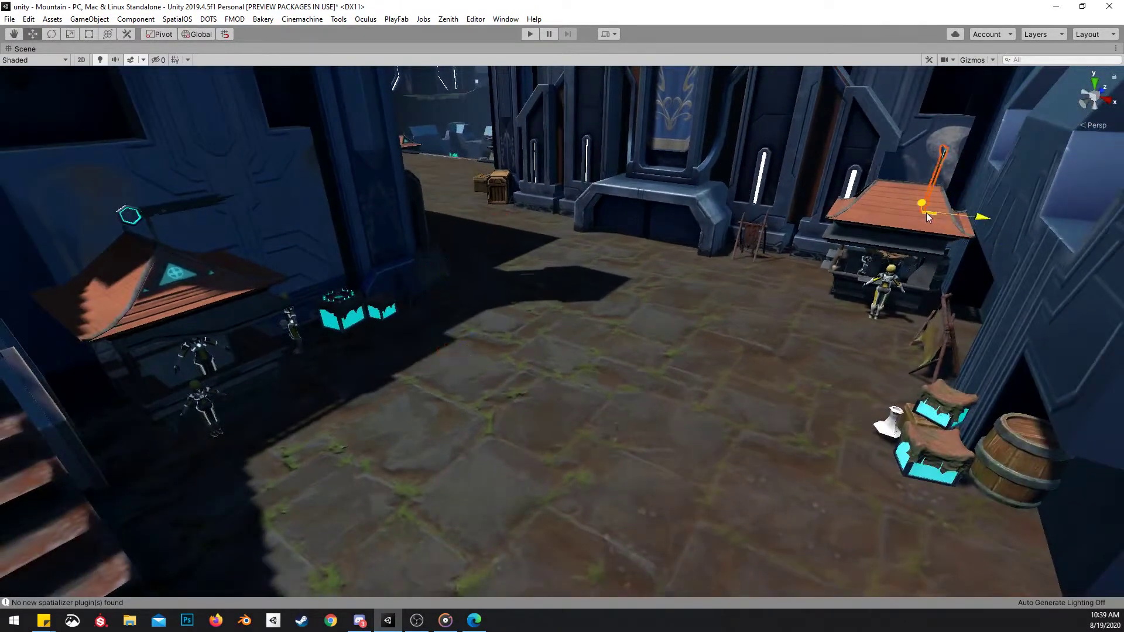
Set the copied banner pole on the front ridge of the sunlit stall's roof
right_click_drag(882, 217, 831, 287)
key("w")
scroll(766, 263, "up", 1)
left_click_drag(500, 272, 568, 335)
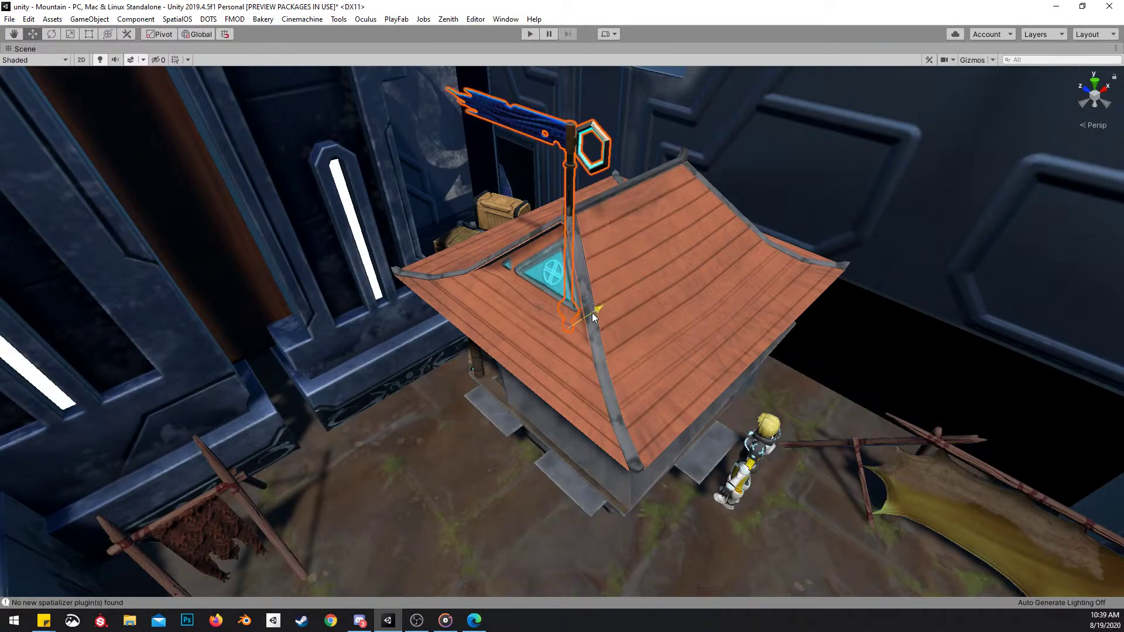
key("s")
right_click_drag(606, 316, 644, 168)
Examine the sunlit stall, its rooftop banner and the neighbouring racks and crates from several viewpoints
left_click(678, 198)
right_click_drag(609, 357, 629, 197)
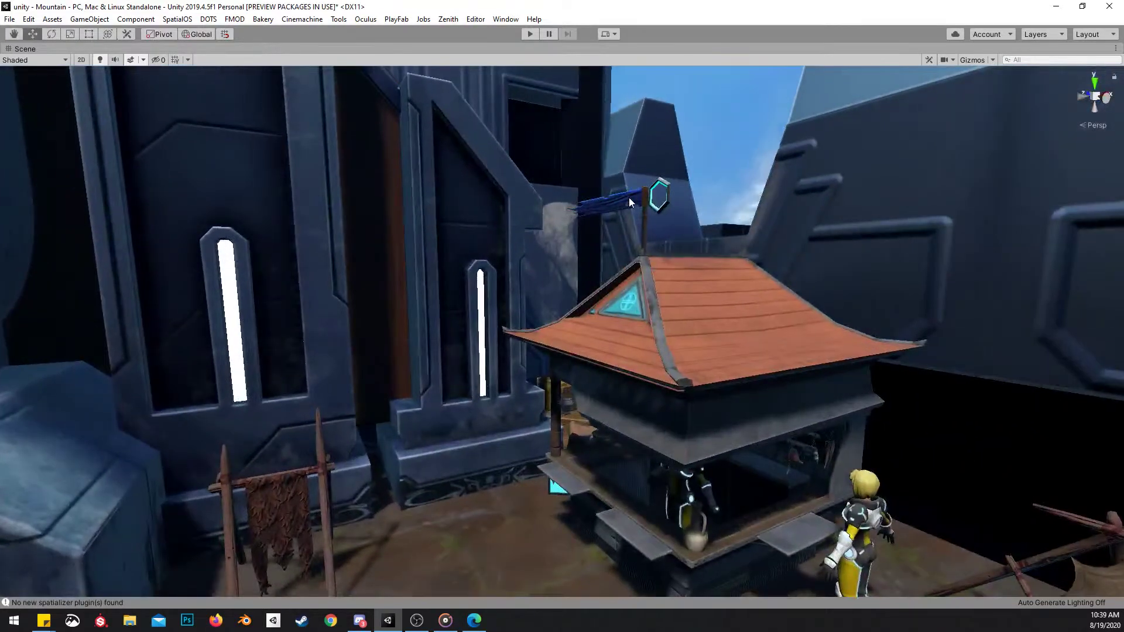
left_click(722, 214)
right_click_drag(721, 213, 612, 261)
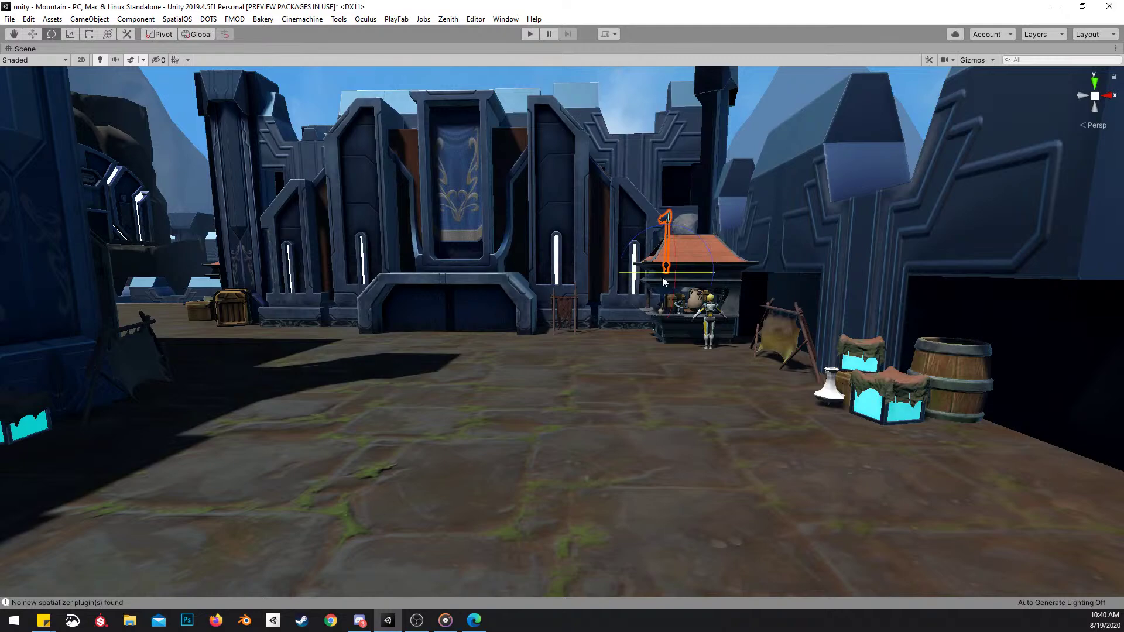
left_click(630, 86)
right_click_drag(630, 87, 806, 315)
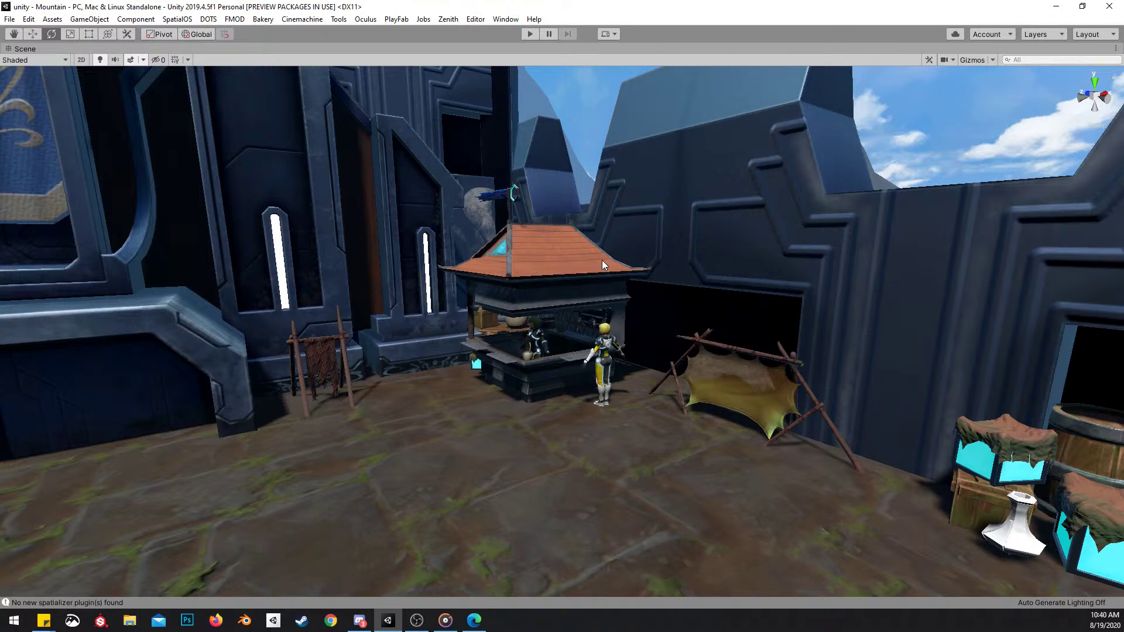
key("alt+Tab")
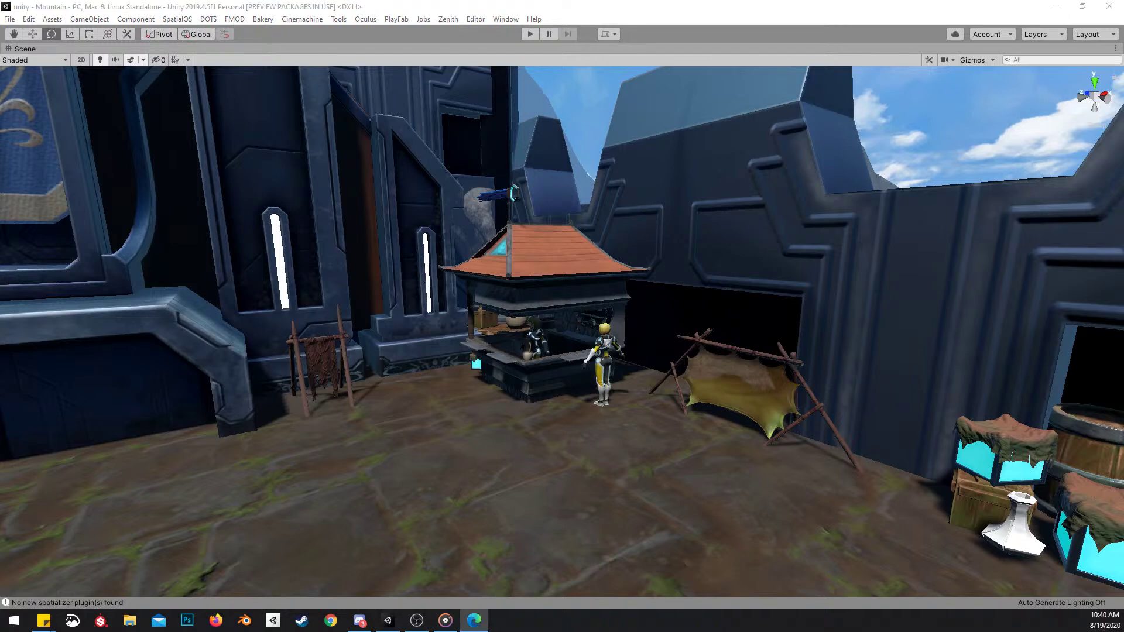
left_click(719, 199)
Rescale the hanging pot at the sunlit stall's corner post and raise it toward the ceiling
right_click_drag(719, 199, 534, 381)
scroll(486, 183, "up", 2)
key("s")
scroll(529, 319, "down", 2)
key("r")
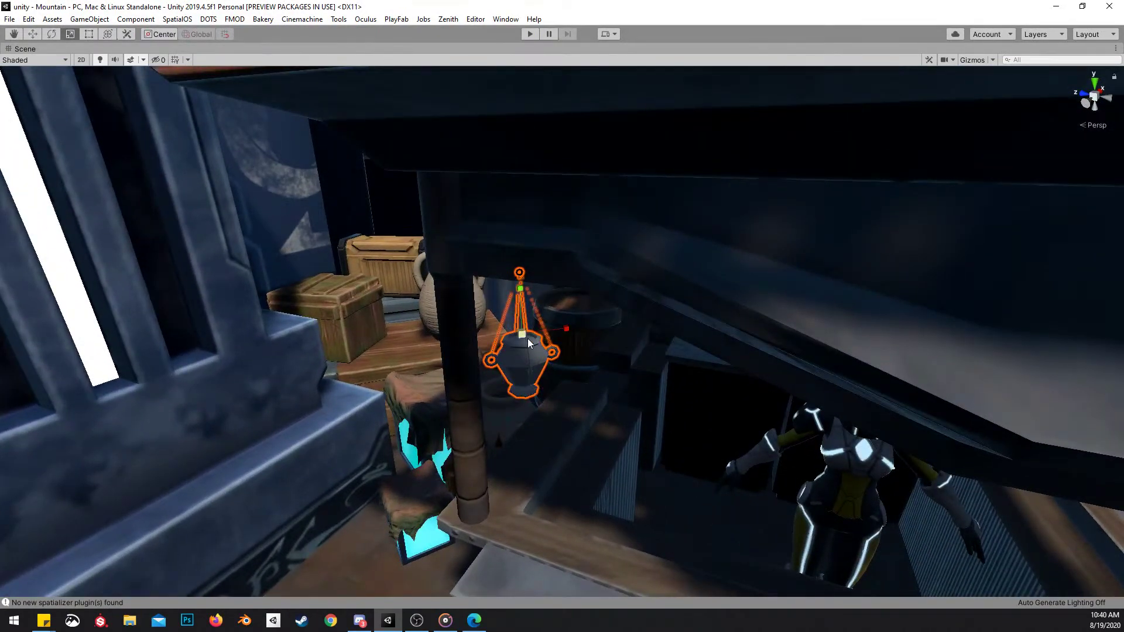
left_click_drag(528, 340, 533, 333)
right_click_drag(522, 289, 509, 156)
right_click_drag(522, 370, 517, 289)
left_click(518, 290)
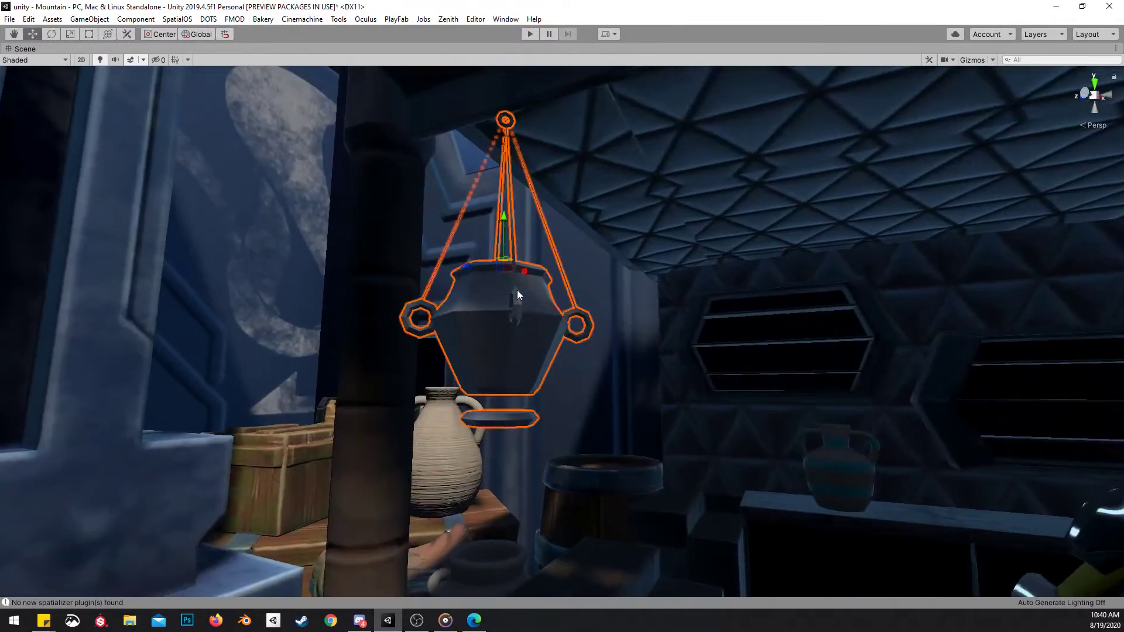
left_click_drag(507, 220, 510, 215)
Survey the dressed stall, the plaza and the open paving around the lone barrel for remaining props
right_click_drag(510, 217, 643, 223)
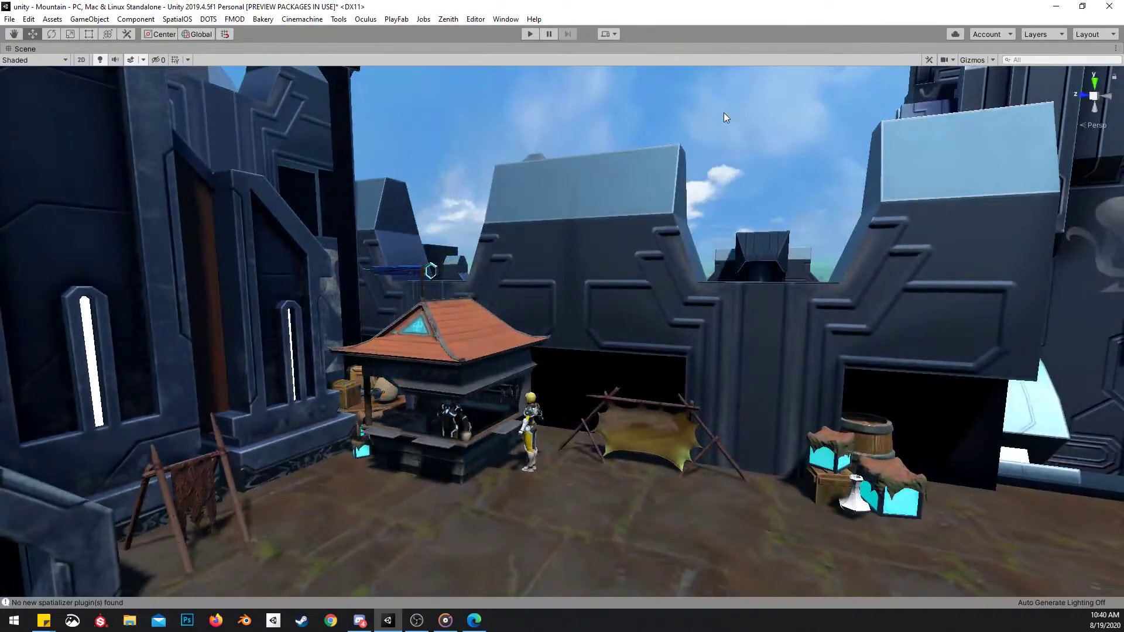
right_click_drag(589, 214, 566, 339)
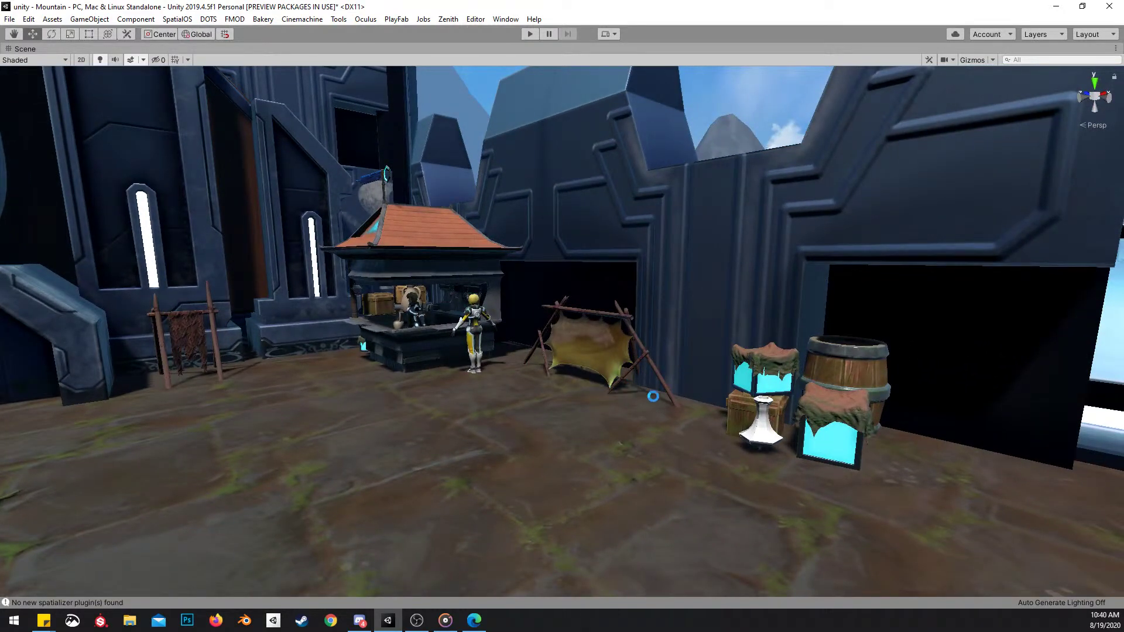
right_click_drag(616, 401, 401, 402)
scroll(472, 389, "up", 2)
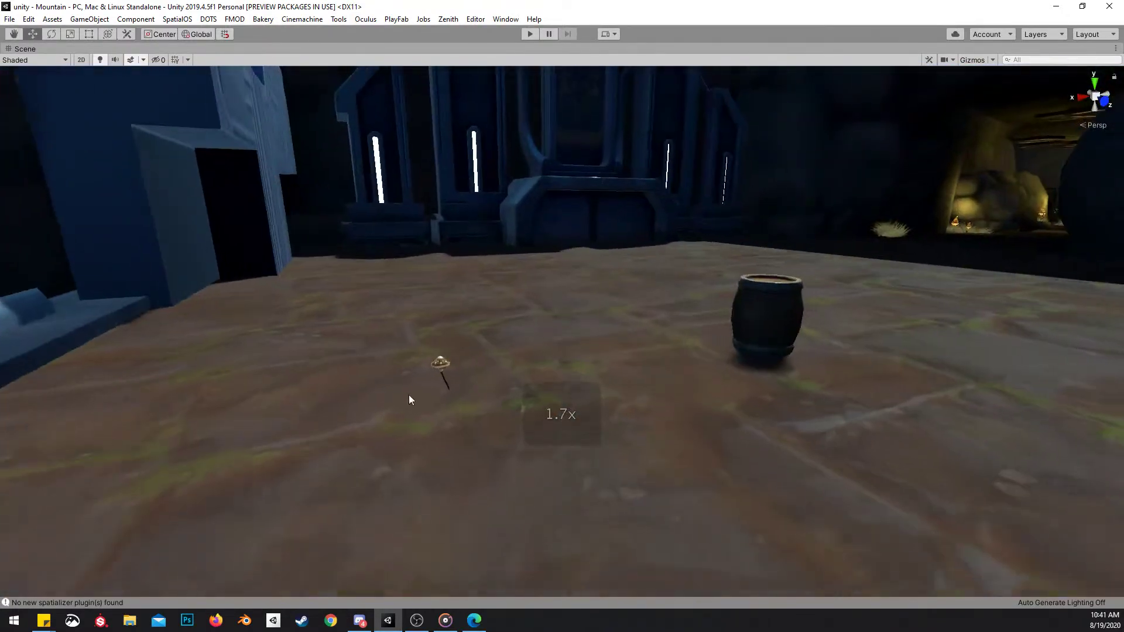
left_click(436, 363)
right_click_drag(723, 353, 390, 343)
left_click(312, 333)
right_click_drag(487, 331, 458, 272)
left_click(476, 450)
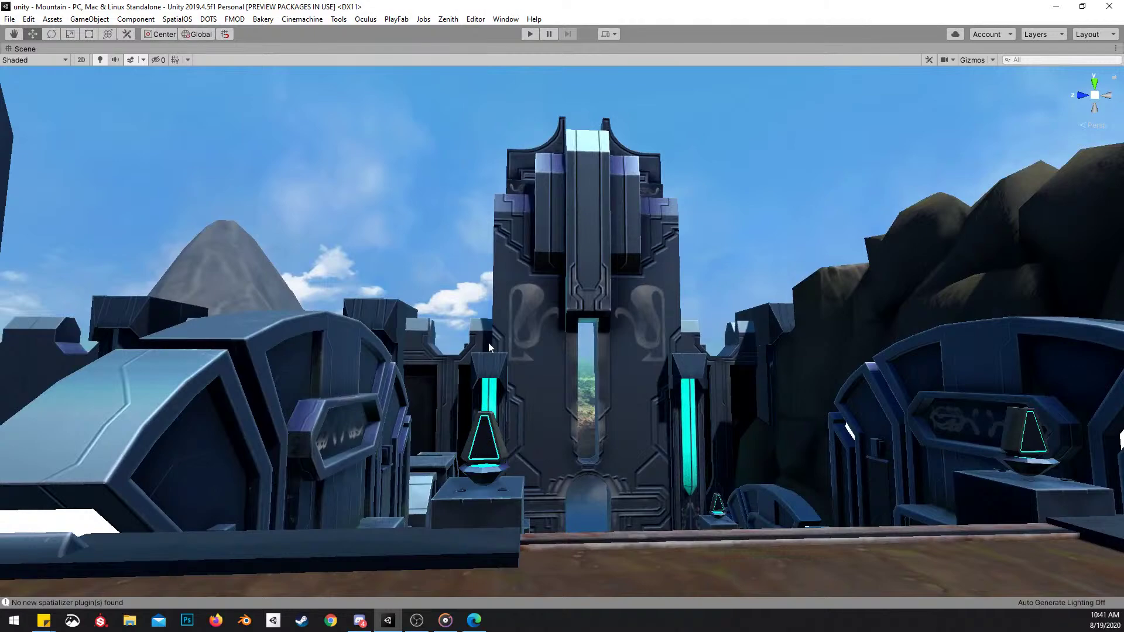
right_click_drag(465, 155, 572, 392)
Move the small mushroom from the paving near the lone barrel to the ground before the shaded stall
left_click(473, 400)
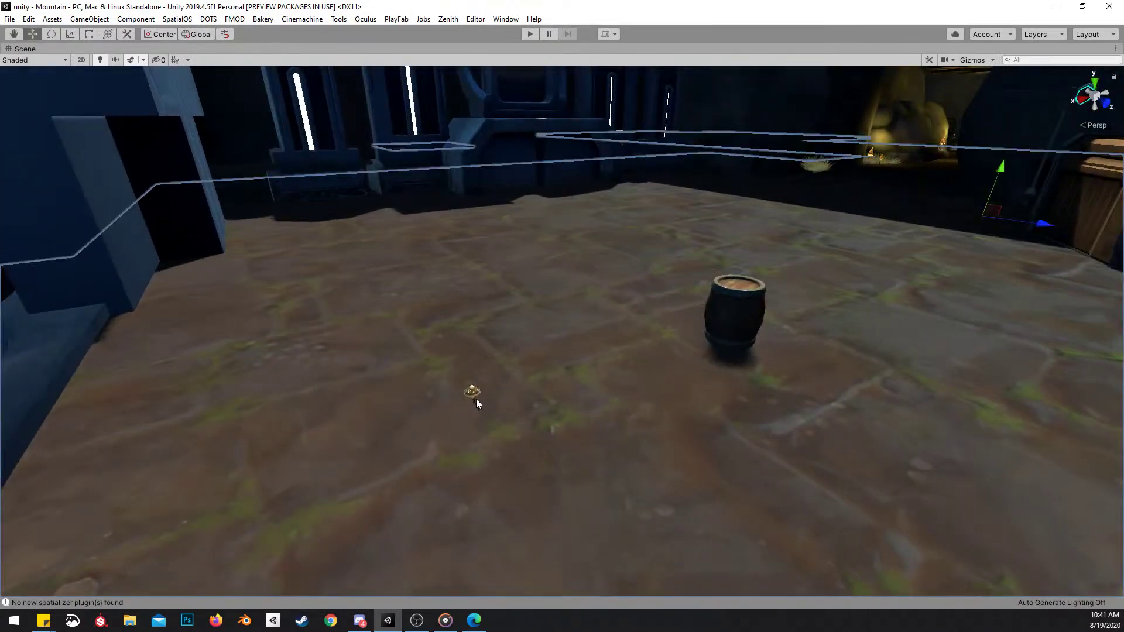
right_click_drag(476, 396, 354, 495)
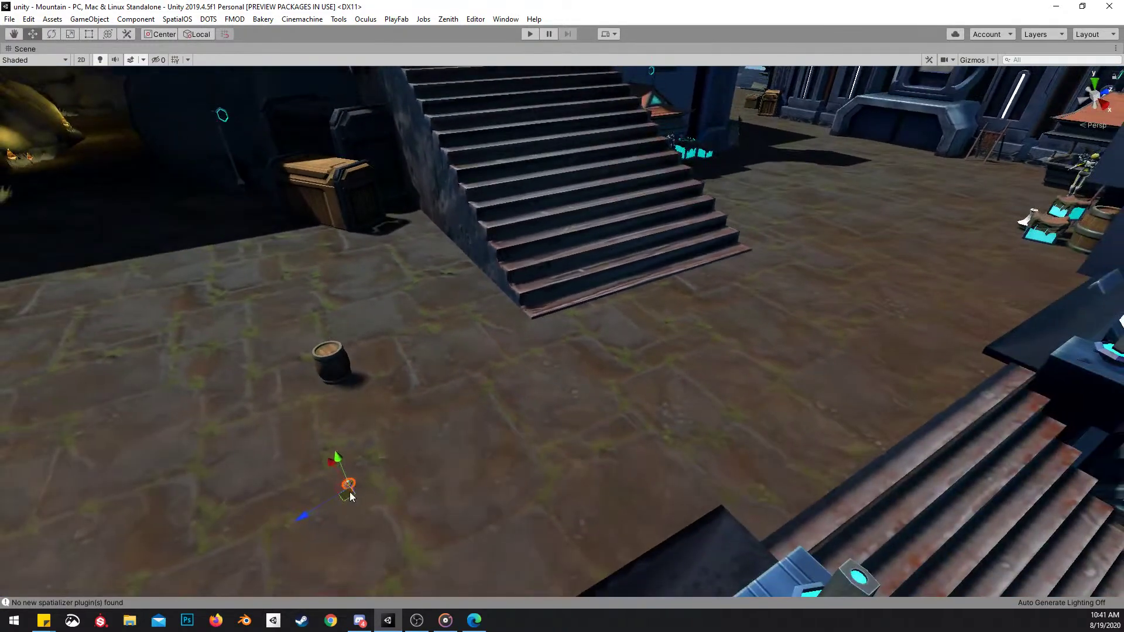
left_click(715, 176)
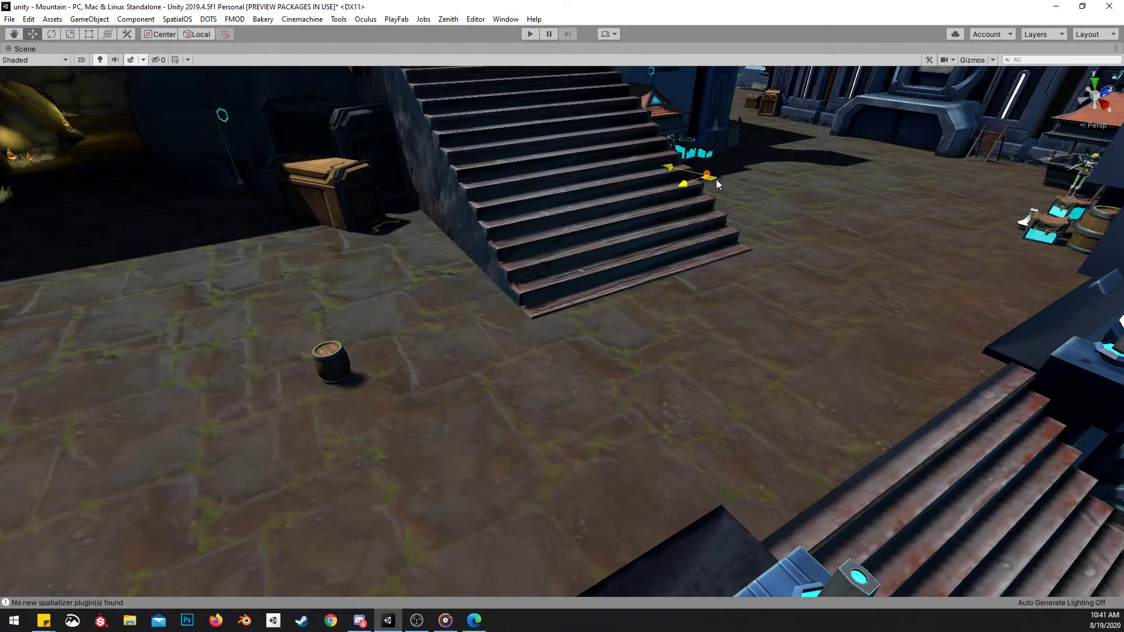
key("f")
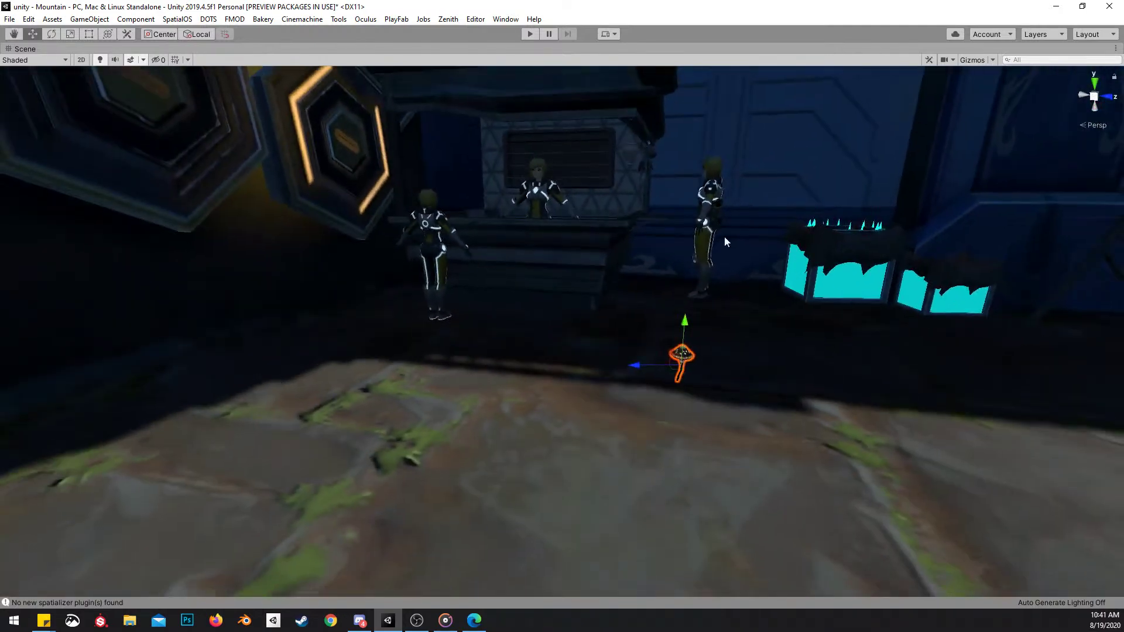
key("shift+space")
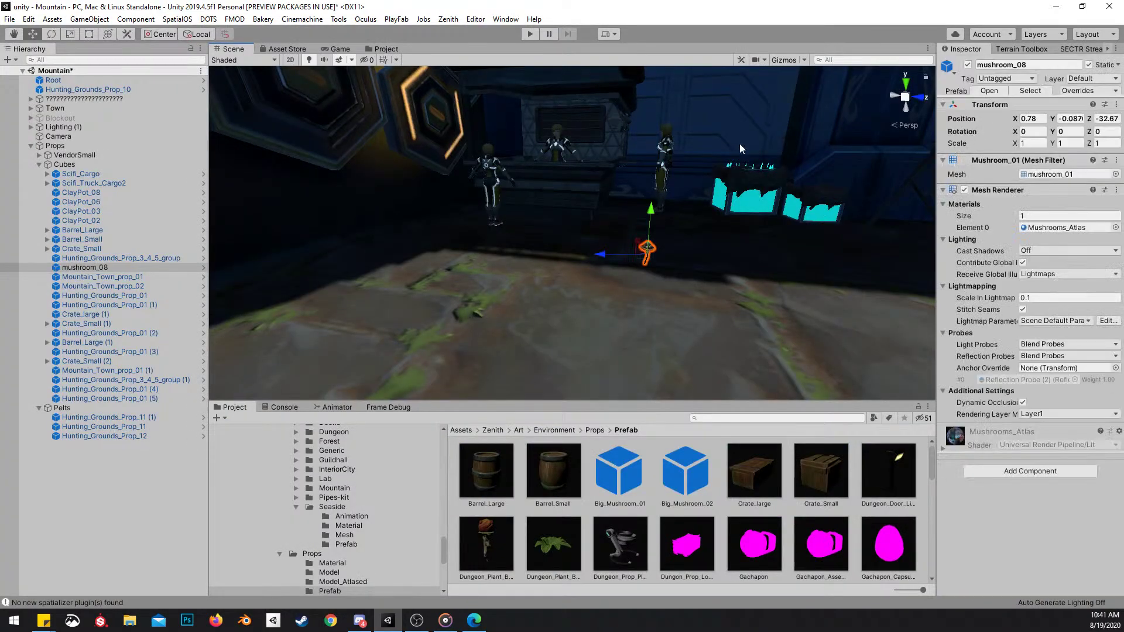
left_click_drag(682, 255, 606, 266, "alt")
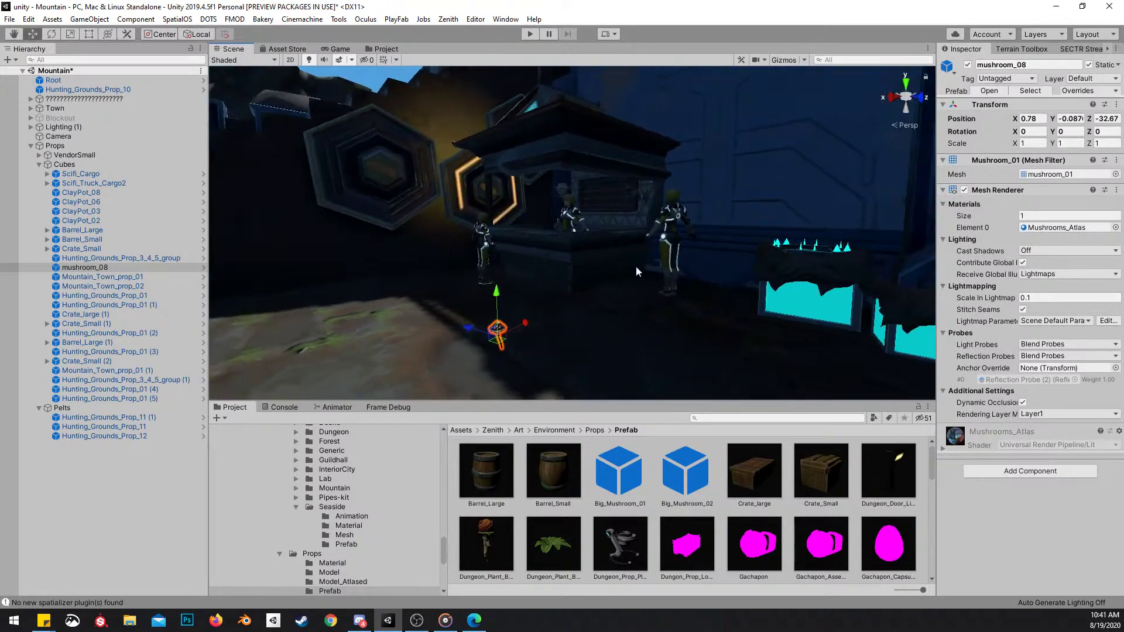
Locate the mushroom_08 prefab in the project assets and delete its instance from the paving by the shaded stall
right_click_drag(621, 253, 520, 314)
key("w")
left_click(564, 321)
left_click(566, 321)
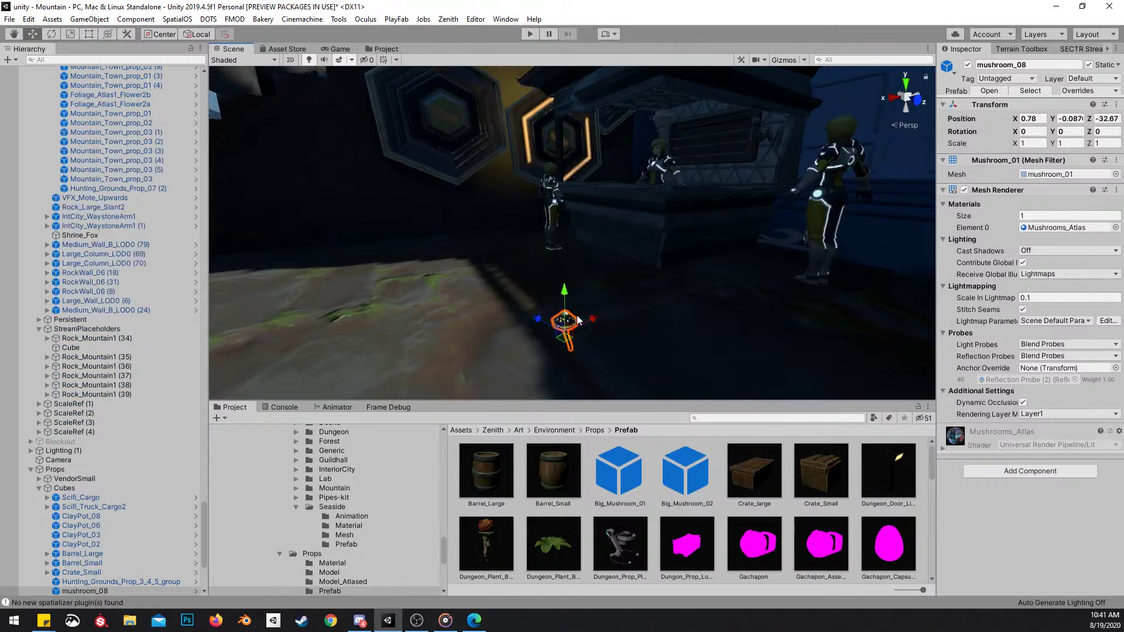
left_click(1036, 92)
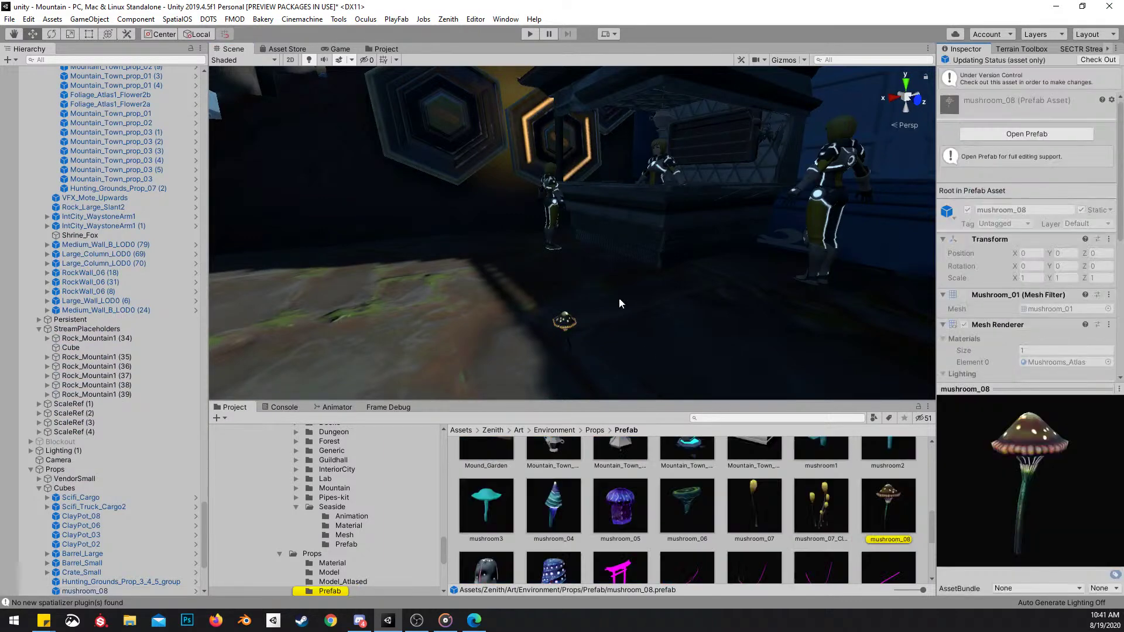
left_click(566, 323)
key("Delete")
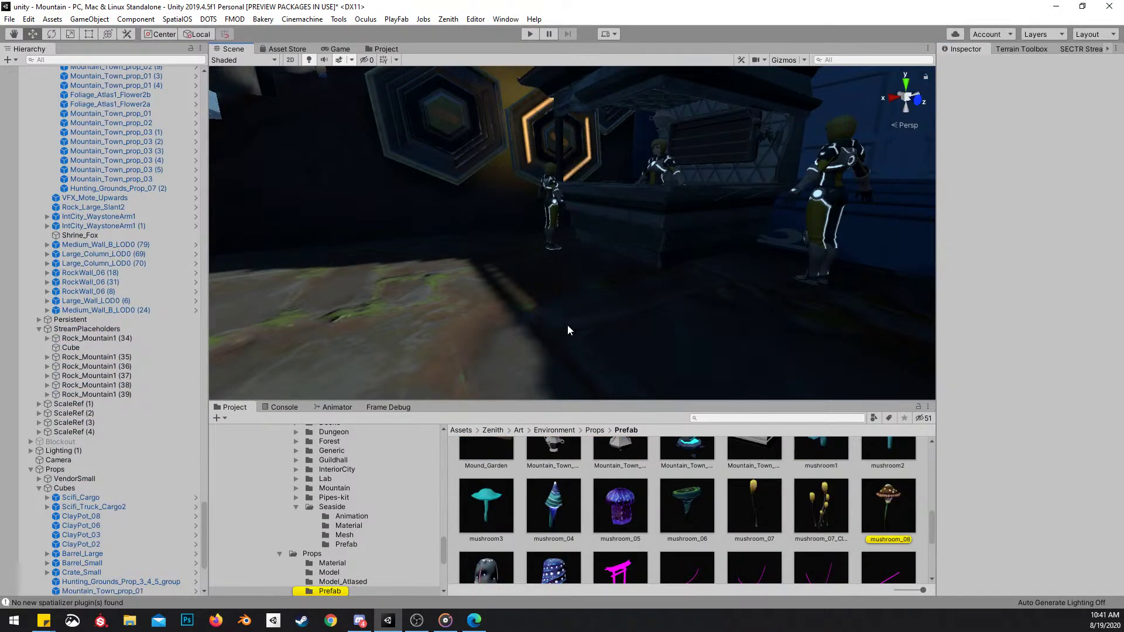
Place the mushroom_07_Cluster, mushroom_07 and mushroom_04 prefabs on the paving before the shaded stall
left_click_drag(652, 329, 709, 326)
scroll(721, 506, "down", 2)
scroll(711, 515, "up", 1)
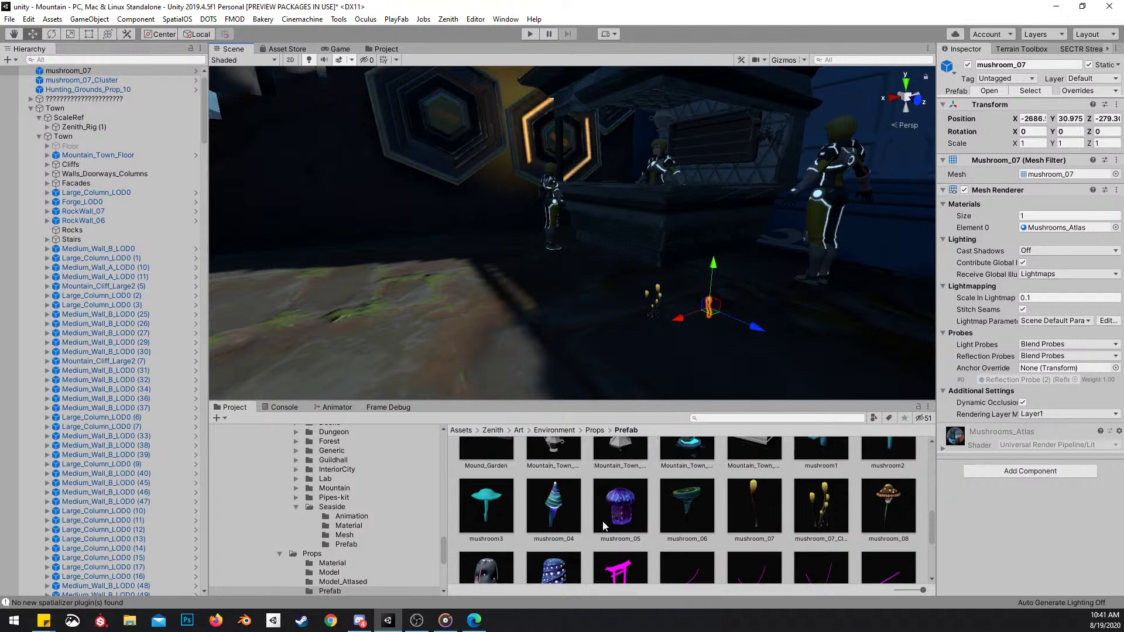
left_click_drag(669, 327, 670, 328)
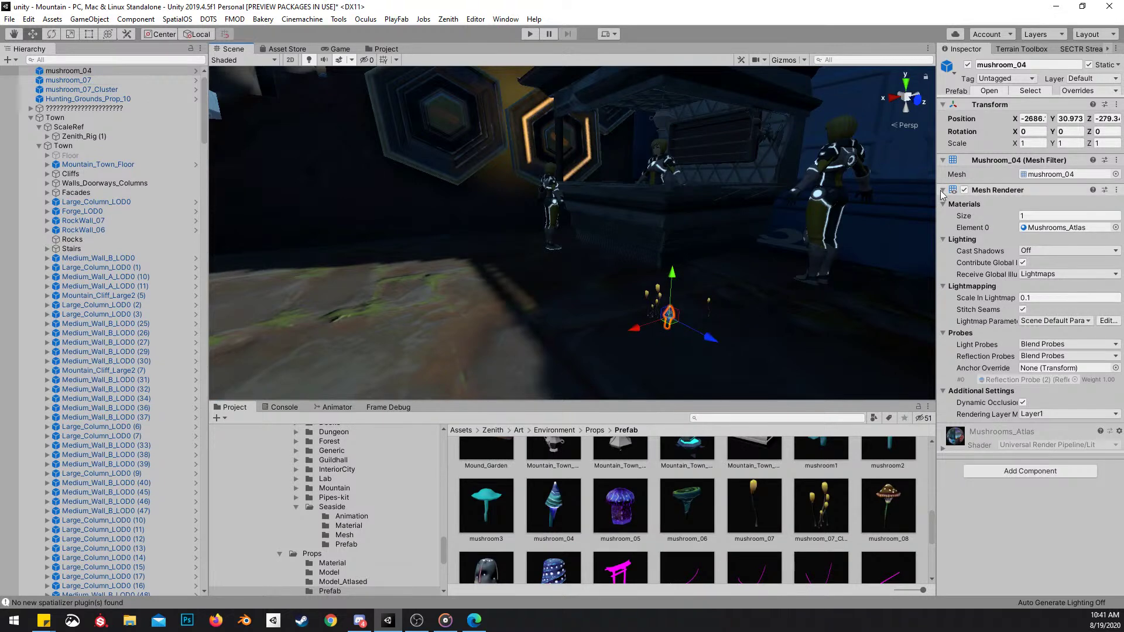
Locate the Mushrooms_Atlas material used by mushroom_04 and look through the neighbouring materials and textures
left_click(1050, 229)
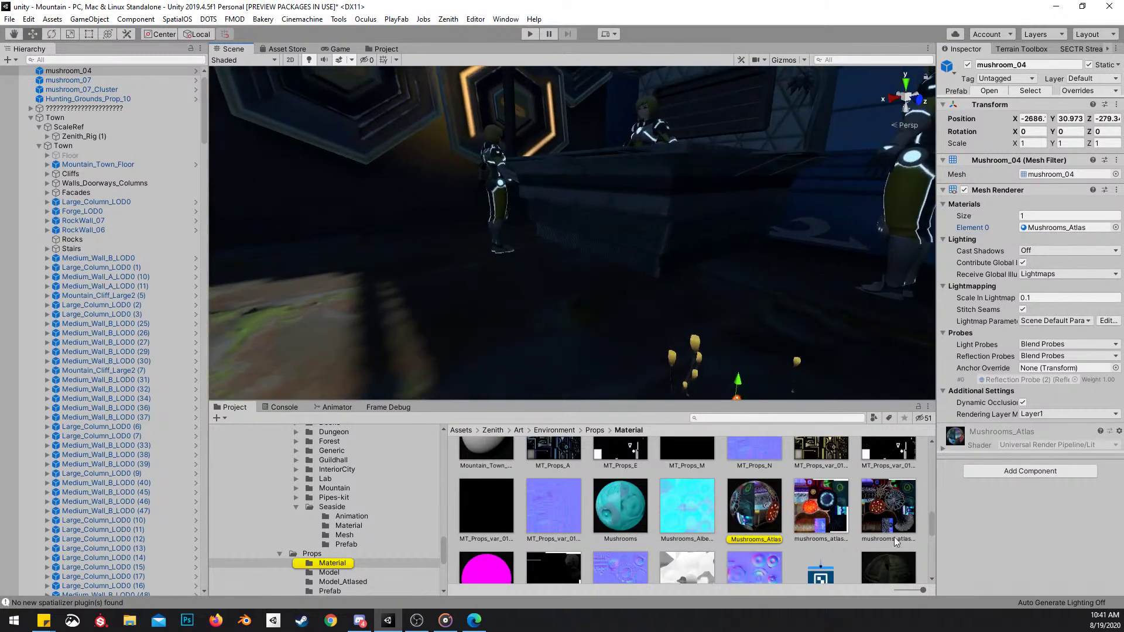
scroll(852, 537, "down", 5)
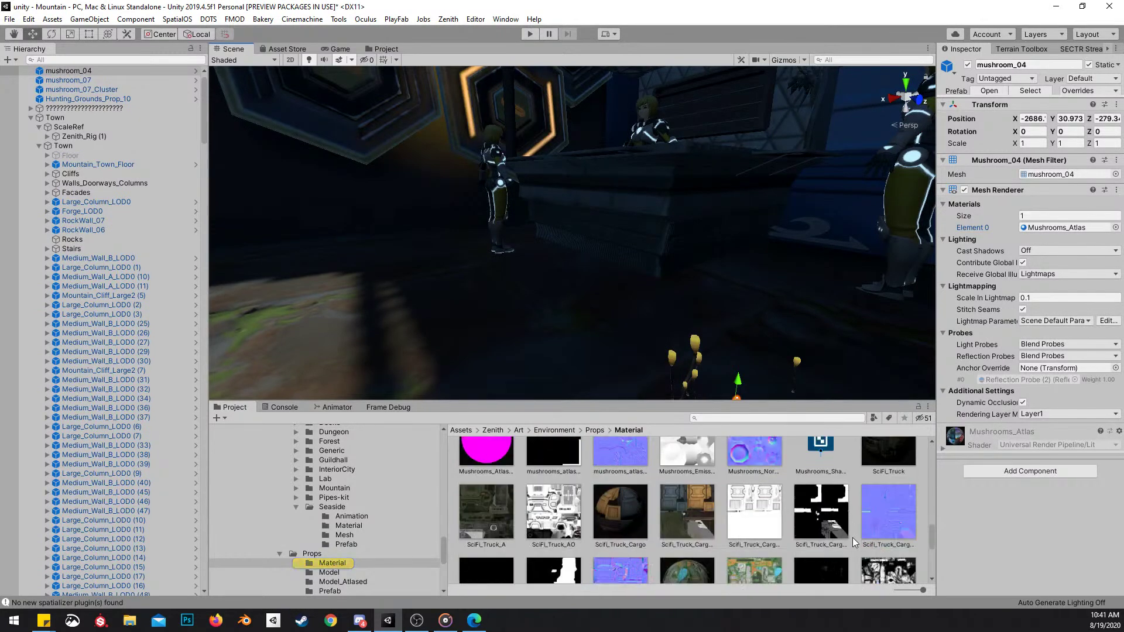
right_click_drag(683, 304, 659, 299)
scroll(690, 343, "down", 3)
key("Delete")
key("shift+space")
Bring the hanging pot down to the front of the shaded stall beside the staircase
key("w")
scroll(806, 241, "up", 3)
key("w")
left_click(543, 394)
right_click_drag(543, 393, 497, 301)
key("s")
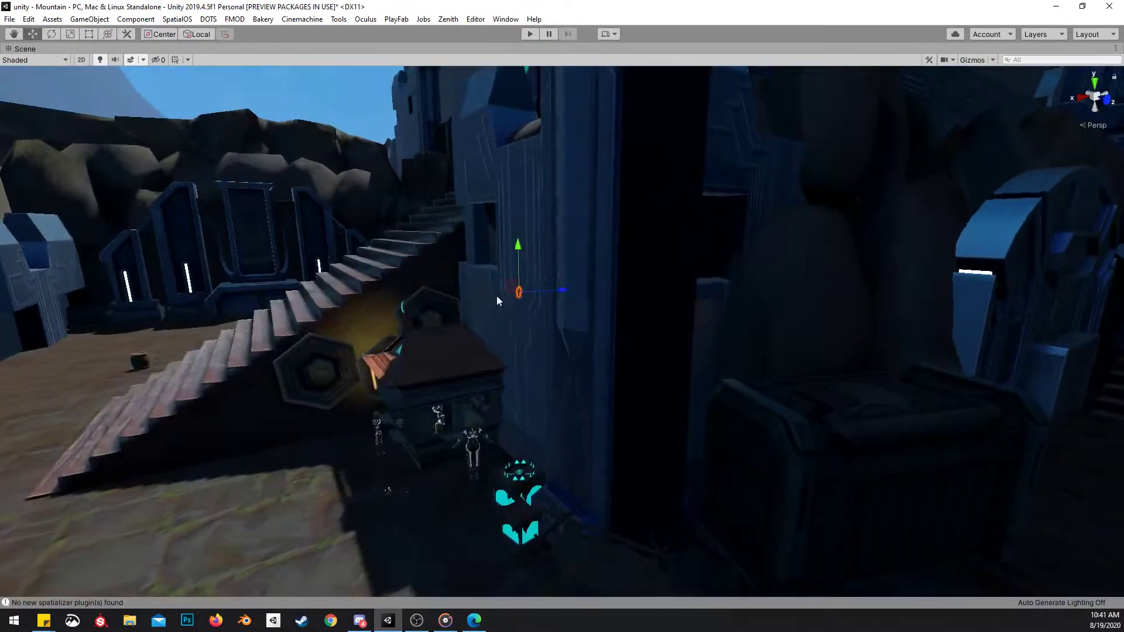
left_click_drag(410, 419, 386, 521)
right_click_drag(497, 410, 521, 328)
key("w")
Resize the hanging pot and fit it beneath the shaded stall's roof, above the counter corner
left_click(517, 316)
key("r")
left_click_drag(509, 295, 533, 294)
key("w")
mouse_move(533, 305)
right_mouse_down()
mouse_move(547, 260)
mouse_move(554, 308)
right_mouse_up()
key("w")
left_click_drag(557, 331, 464, 247)
left_click_drag(566, 364, 487, 354)
right_click_drag(516, 334, 656, 386)
key("s")
left_click(640, 356)
right_click_drag(640, 340, 644, 357)
key("r")
left_click_drag(632, 322, 604, 355)
Move mushroom_04 from the paving up into the mouth of the shaded stall's hanging pot
right_click_drag(604, 355, 683, 394)
key("w")
key("e")
scroll(637, 363, "up", 1)
scroll(661, 378, "down", 1)
key("w")
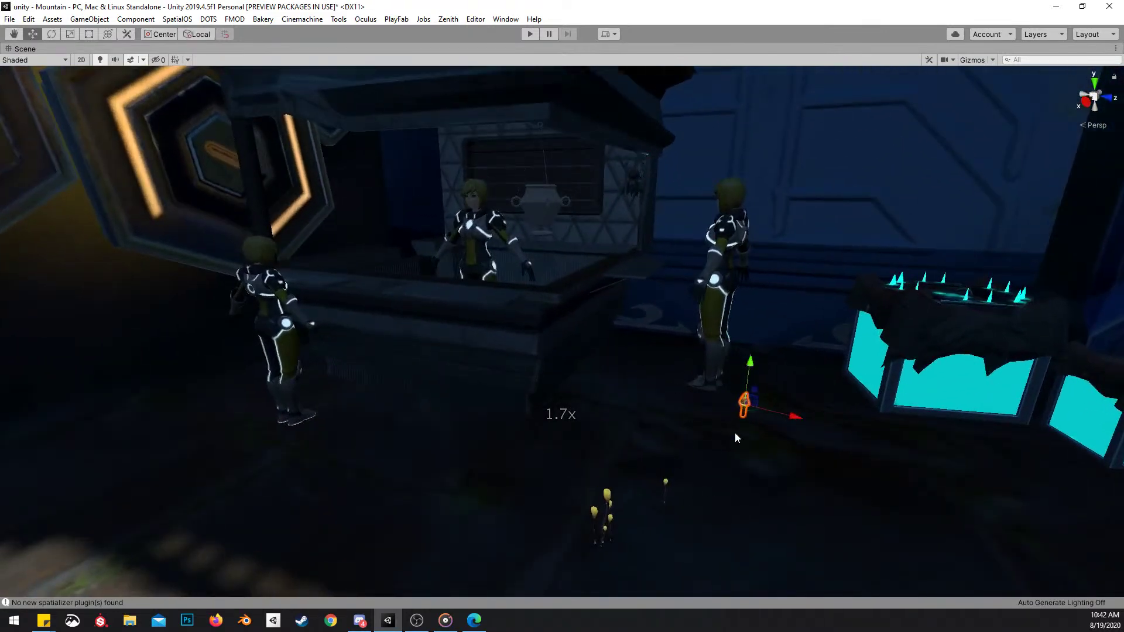
left_click_drag(562, 392, 570, 195)
right_click_drag(570, 195, 556, 324)
scroll(585, 268, "down", 2)
left_click_drag(647, 262, 689, 269)
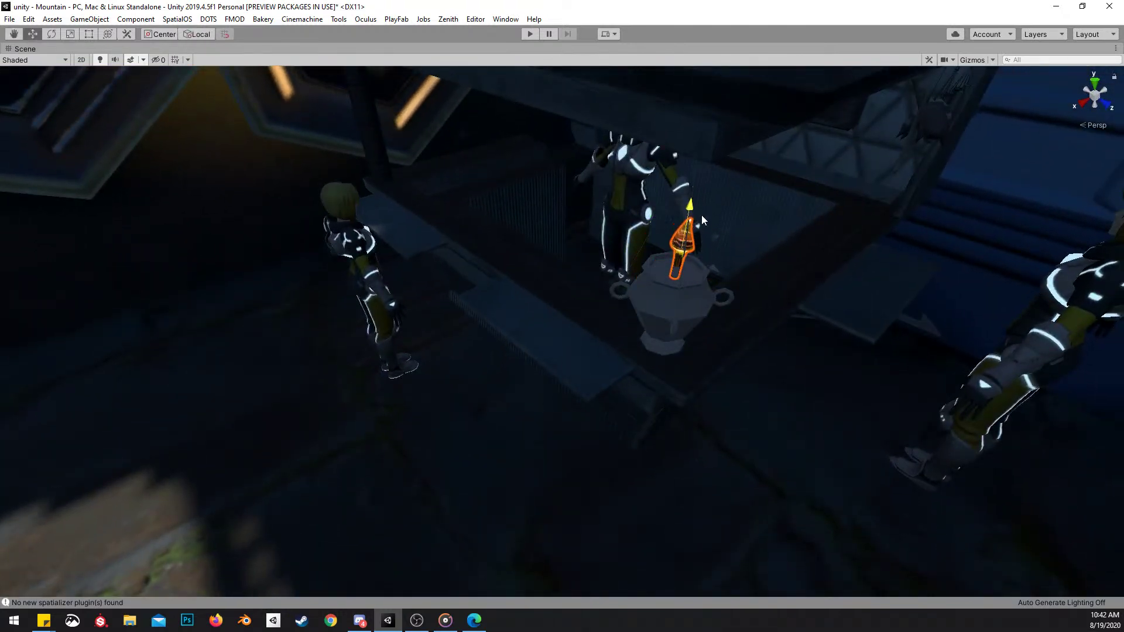
right_click_drag(684, 257, 694, 342)
Move the yellow bulb mushroom cluster from the paving into the mouth of the shaded stall's hanging pot
left_click(594, 459)
left_click(592, 391)
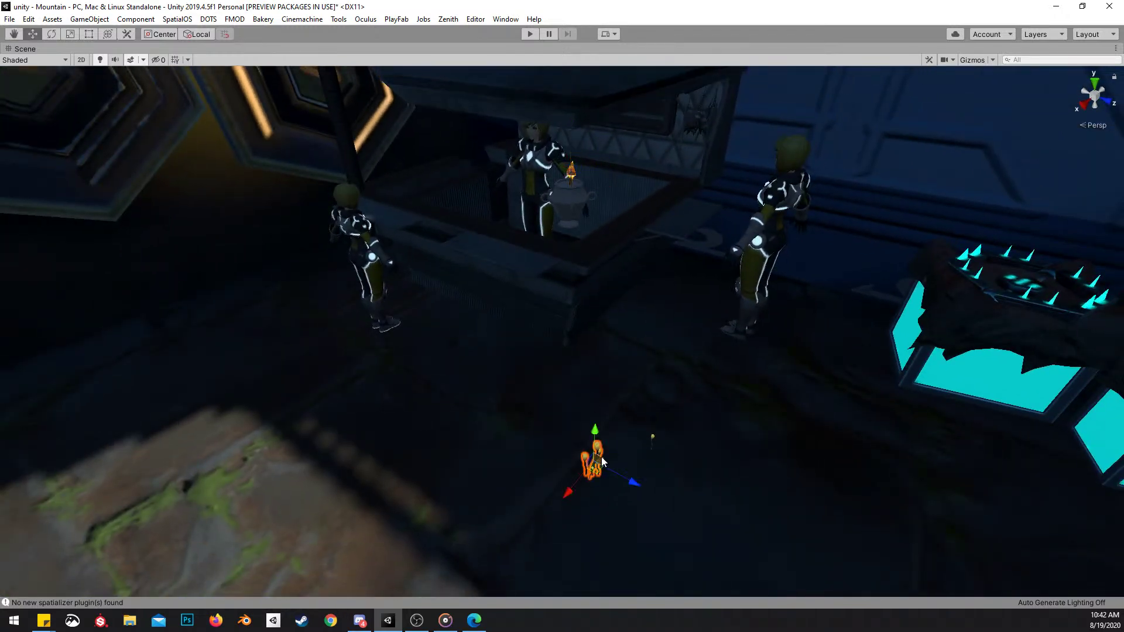
left_click_drag(599, 472, 590, 358)
right_click_drag(610, 220, 656, 311)
scroll(677, 285, "up", 1)
left_click_drag(640, 304, 626, 330)
Switch the handles to pivot mode and scale the yellow mushroom cluster down to suit the pot's mouth
key("r")
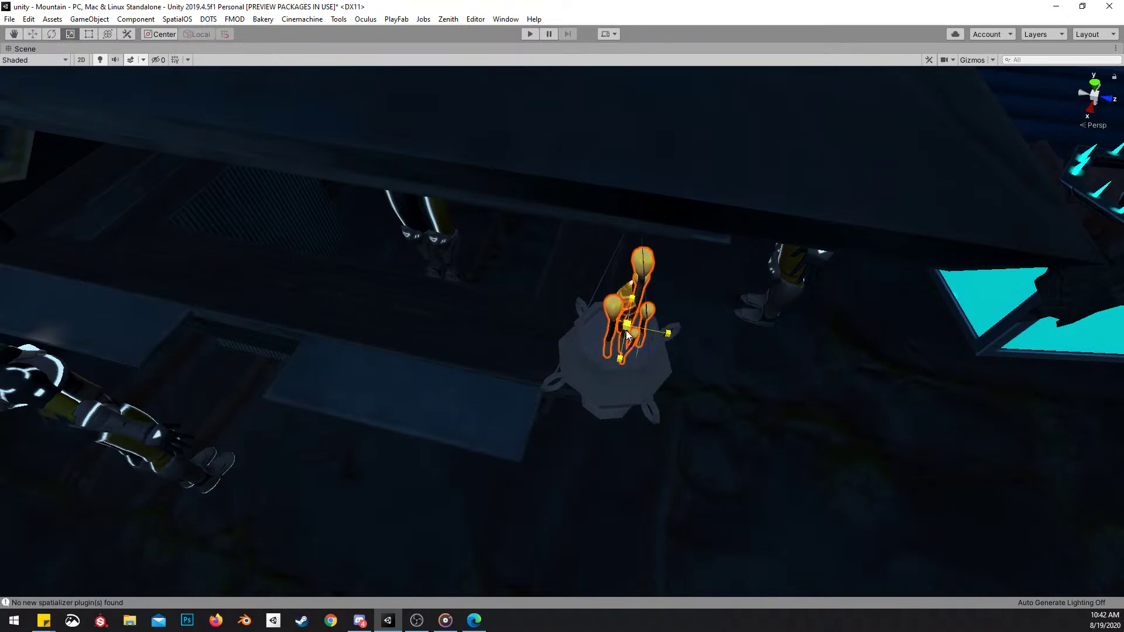
left_click_drag(704, 346, 614, 269, "alt")
right_click_drag(614, 269, 638, 299)
key("w")
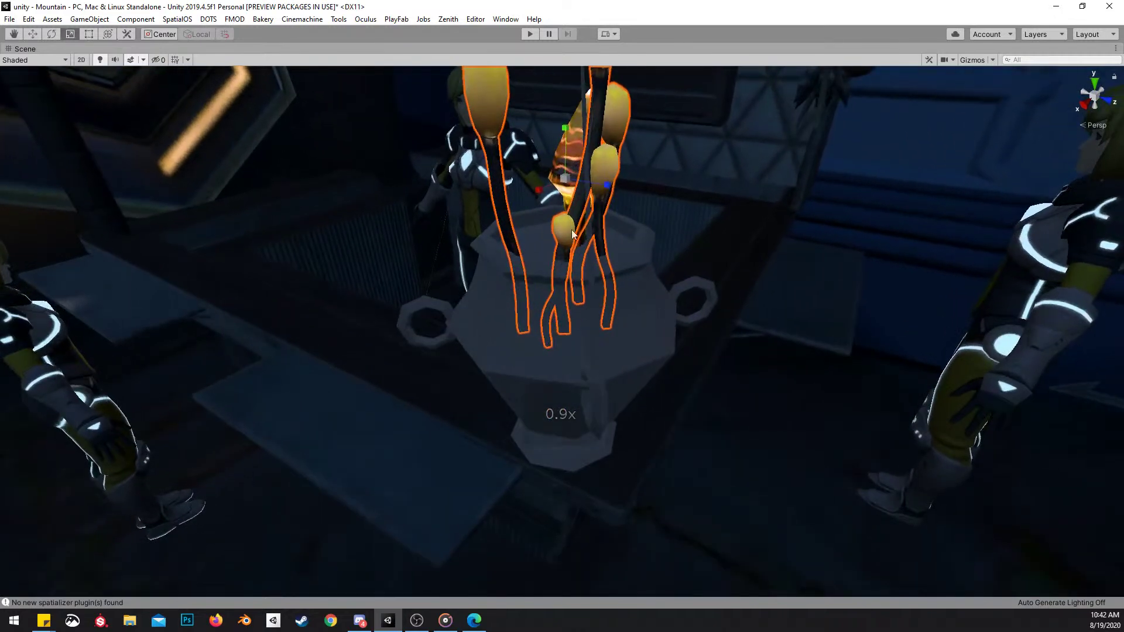
left_click_drag(566, 179, 560, 187)
key("ctrl+z")
key("z")
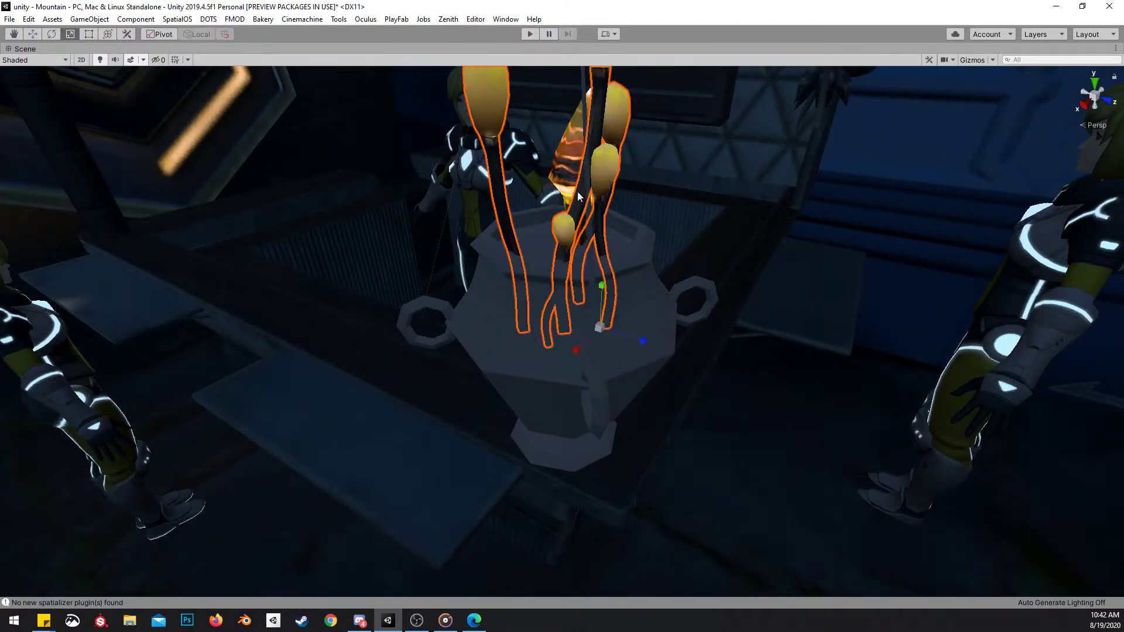
left_click_drag(599, 325, 596, 347)
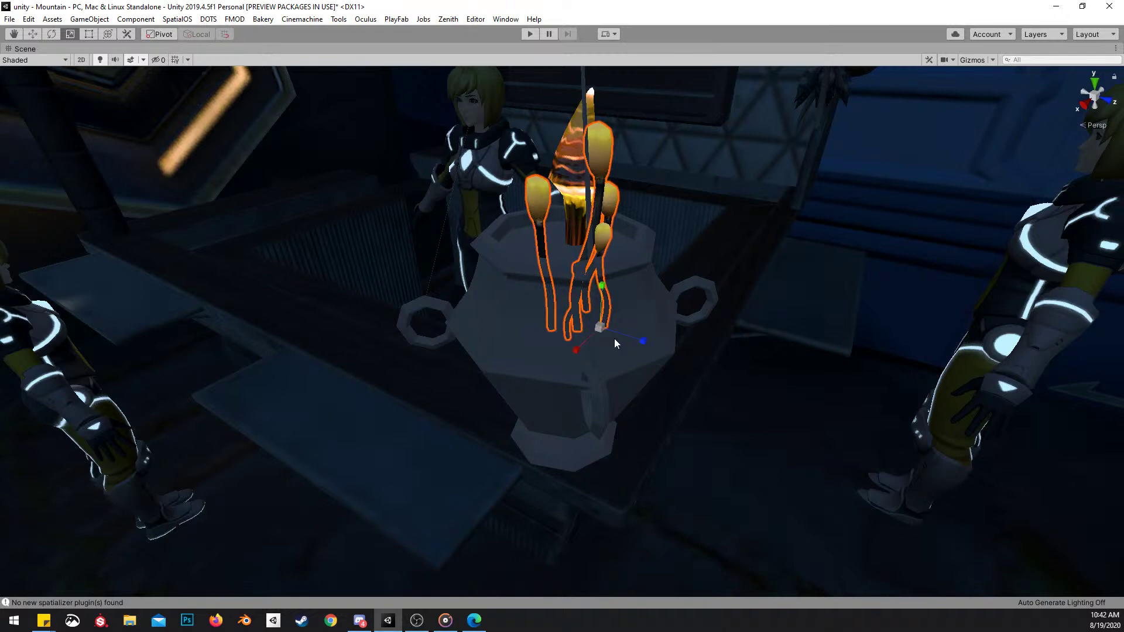
Rotate and rescale the yellow mushroom cluster and reposition it in the pot's opening in front of mushroom_04
mouse_move(662, 340)
left_mouse_down("alt")
mouse_move(647, 337)
mouse_move(664, 327)
left_mouse_up("alt")
key("e")
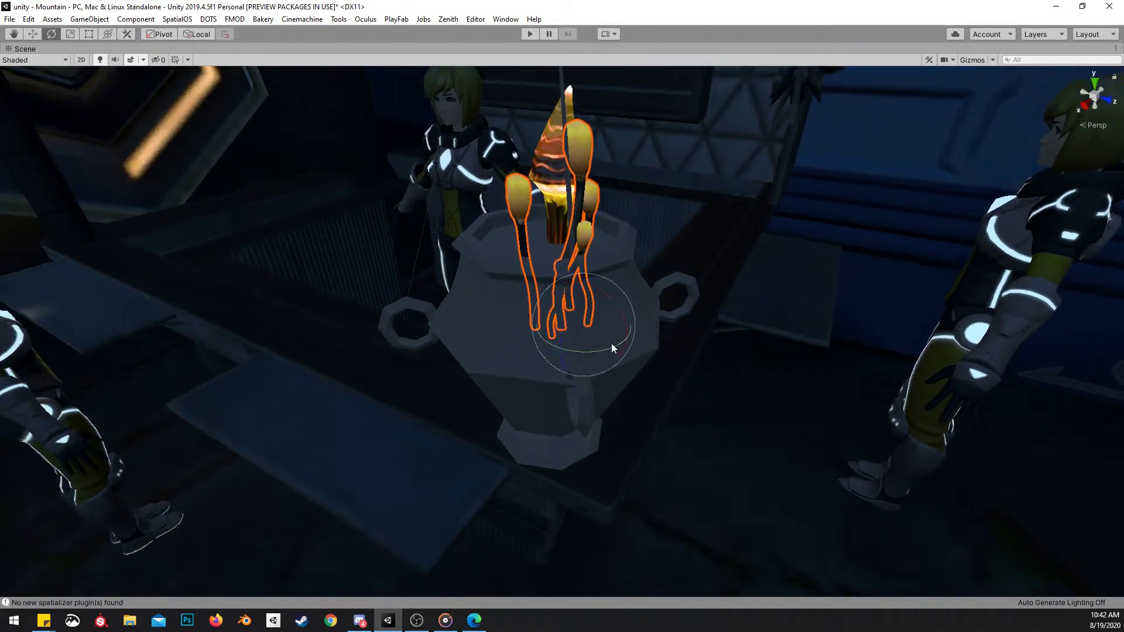
mouse_move(573, 358)
left_mouse_down()
mouse_move(535, 360)
mouse_move(566, 357)
mouse_move(556, 346)
left_mouse_up()
key("w")
key("r")
left_click_drag(561, 300, 569, 301)
left_click_drag(515, 339, 513, 336)
key("w")
left_click_drag(562, 296, 574, 279)
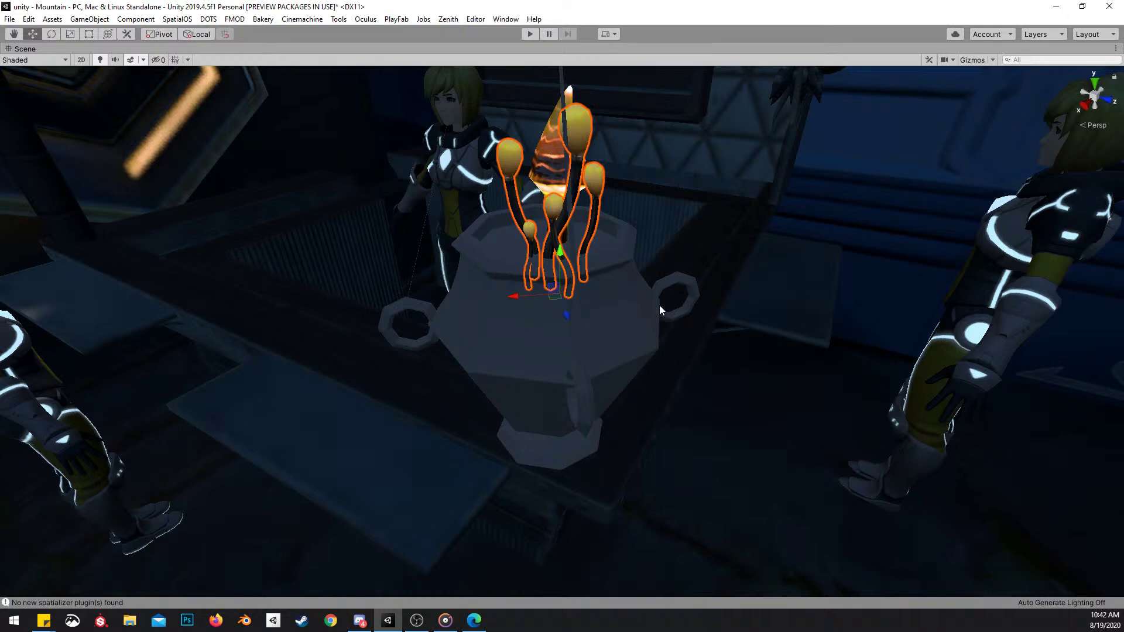
Fine-tune the yellow mushroom cluster's position inside the hanging pot, checking it from other angles
right_click_drag(561, 259, 571, 253)
left_click_drag(545, 322, 528, 326)
key("w")
right_click_drag(591, 315, 608, 311)
left_click(527, 268)
right_click_drag(553, 282, 669, 288)
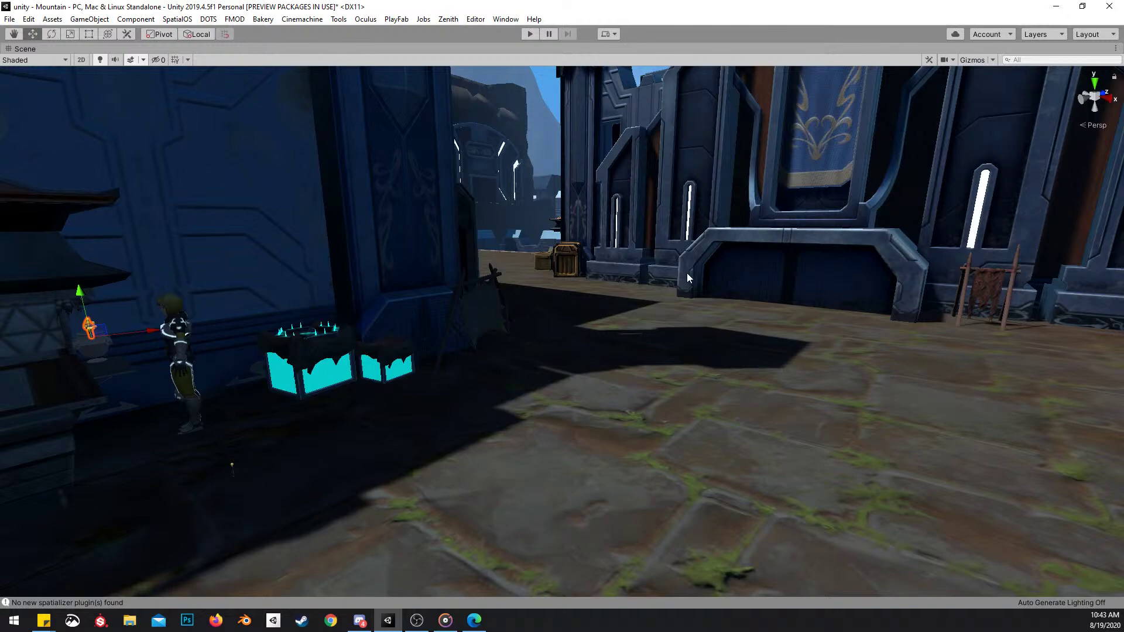
right_click_drag(743, 215, 560, 371)
scroll(570, 246, "down", 3)
key("w")
left_click_drag(571, 366, 578, 325)
Undo the last transform of the yellow mushroom cluster and switch the handles to global orientation
key("w")
left_click(500, 272)
left_click(501, 271)
left_click_drag(494, 391, 523, 382)
key("ctrl+z")
key("e")
key("x")
key("w")
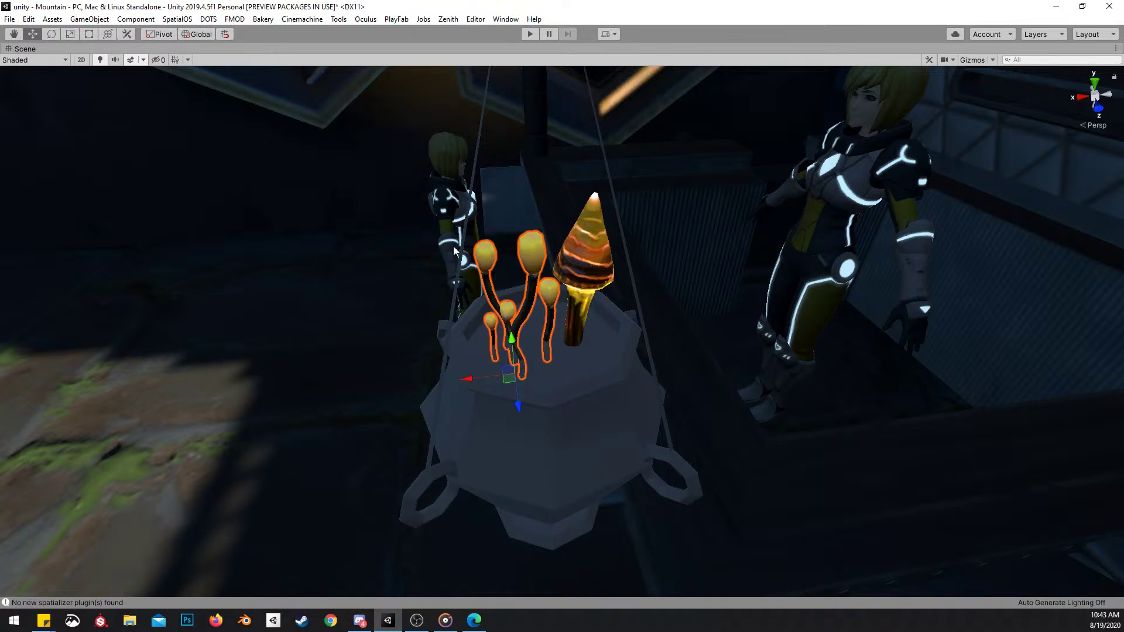
Adjust the yellow mushroom cluster's height, turn it about its base and shift it within the pot's opening
right_click_drag(532, 298, 543, 312)
key("e")
key("r")
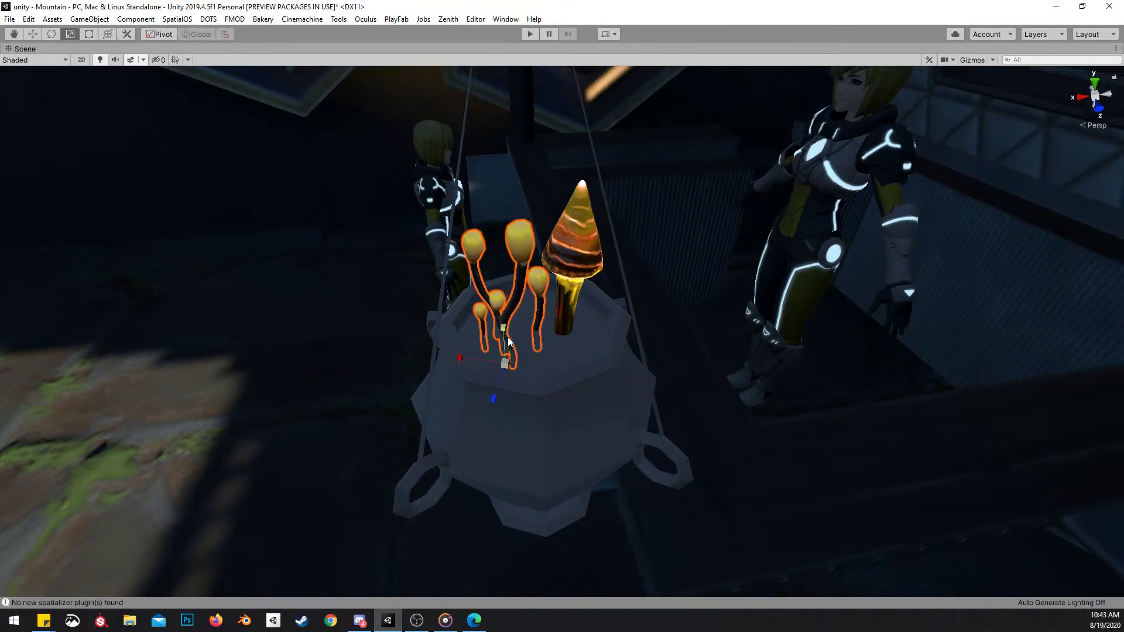
left_click_drag(507, 331, 507, 344)
key("e")
left_click_drag(522, 396, 499, 411)
right_click_drag(612, 361, 606, 354)
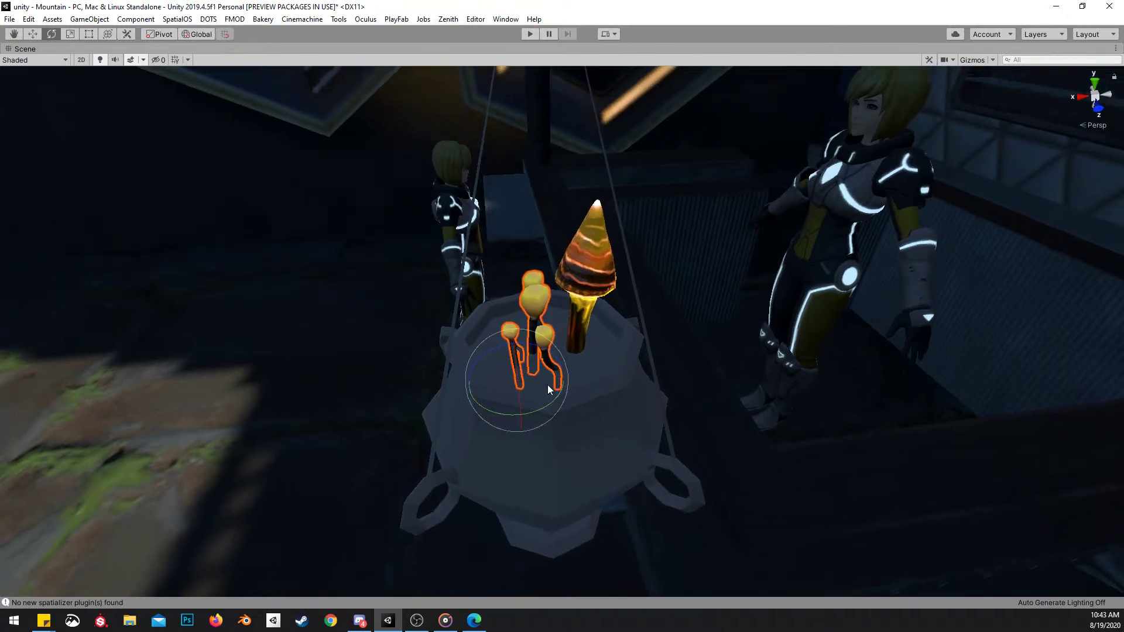
left_click_drag(543, 351, 547, 353)
left_click_drag(548, 398, 577, 388)
key("w")
left_click_drag(507, 389, 518, 368)
Bring the yellow mushroom cluster and mushroom_04 closer together inside the mouth of the hanging pot
right_click_drag(519, 369, 458, 136)
left_click(427, 253)
right_click_drag(428, 253, 431, 455)
key("a")
scroll(562, 421, "down", 2)
key("w")
key("d")
right_click_drag(691, 394, 641, 325)
left_click(641, 330)
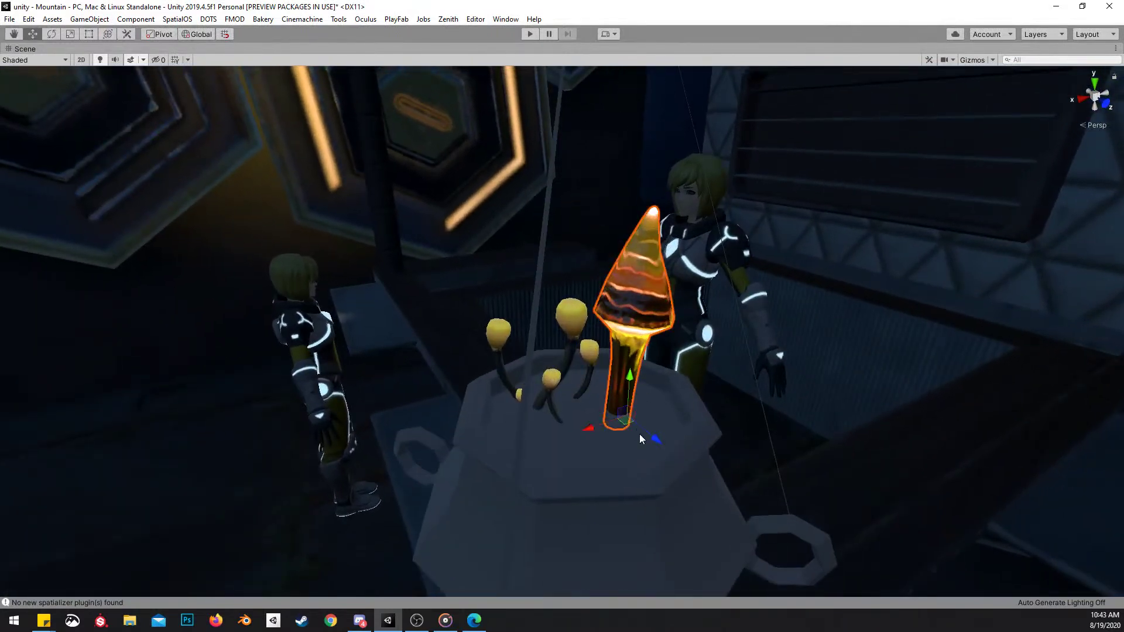
left_click(588, 357)
left_click_drag(557, 456, 597, 476)
right_click_drag(616, 464, 564, 459)
key("d")
scroll(563, 459, "down", 3)
left_click_drag(491, 422, 497, 418)
left_click(543, 322)
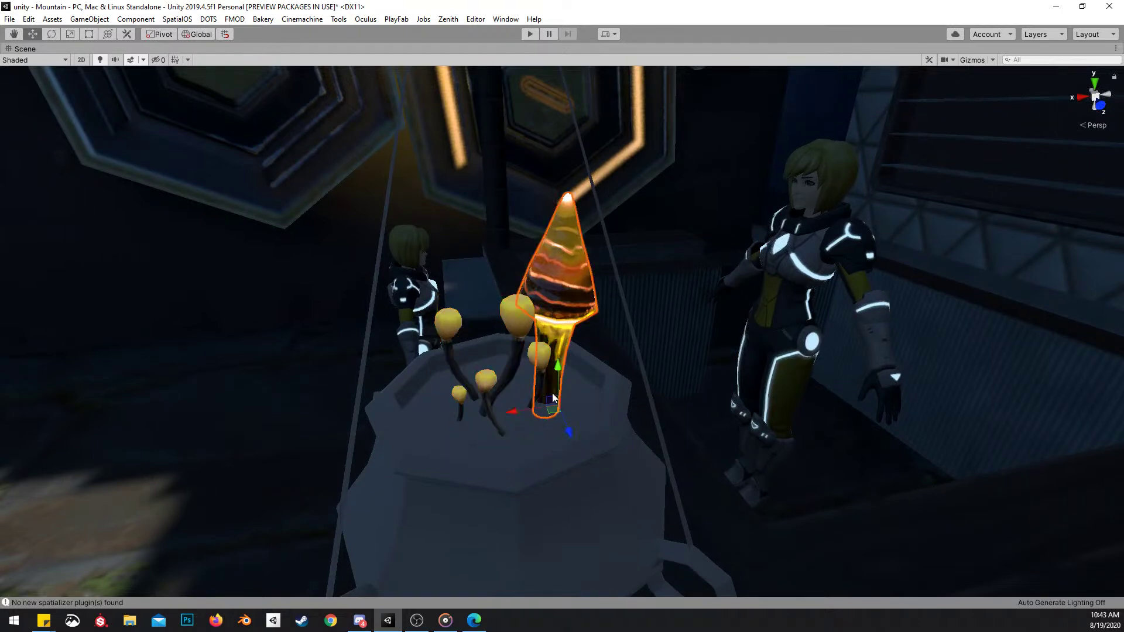
left_click_drag(559, 413, 532, 398)
Go to the orange-roofed vendor stall, select the round two-handled pot and adjust its height inside the stall
right_click_drag(532, 398, 628, 405)
key("a")
key("s")
key("s")
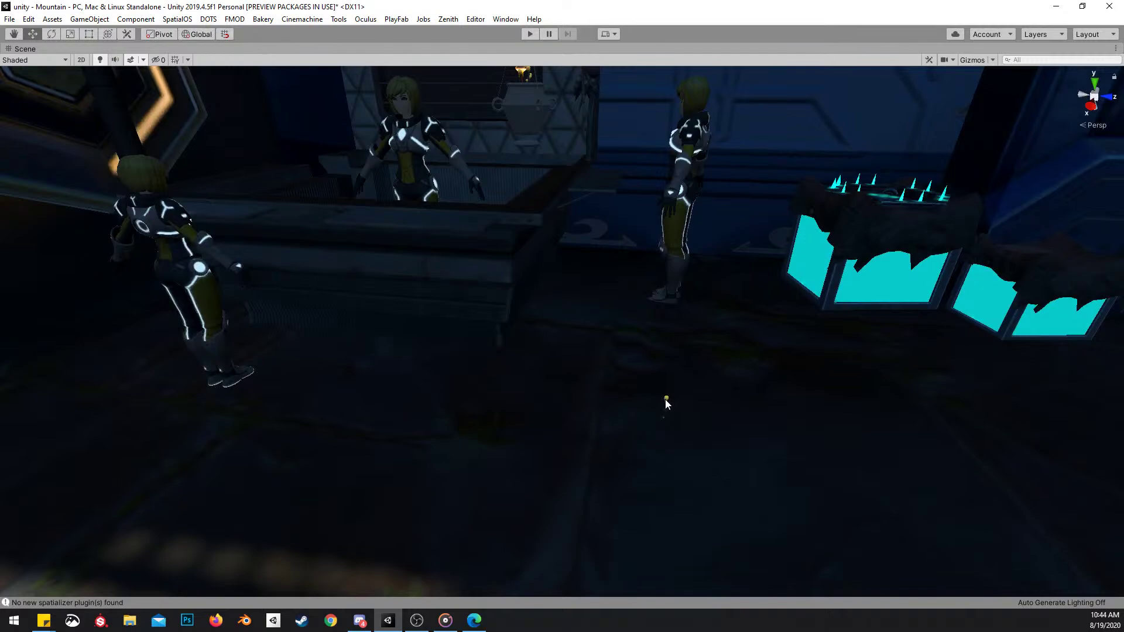
left_click(713, 398)
right_click_drag(743, 331, 873, 386)
key("w")
scroll(770, 342, "up", 4)
right_click_drag(901, 344, 929, 354)
right_click_drag(571, 341, 606, 339)
key("a")
left_click(515, 424)
right_click_drag(515, 424, 353, 405)
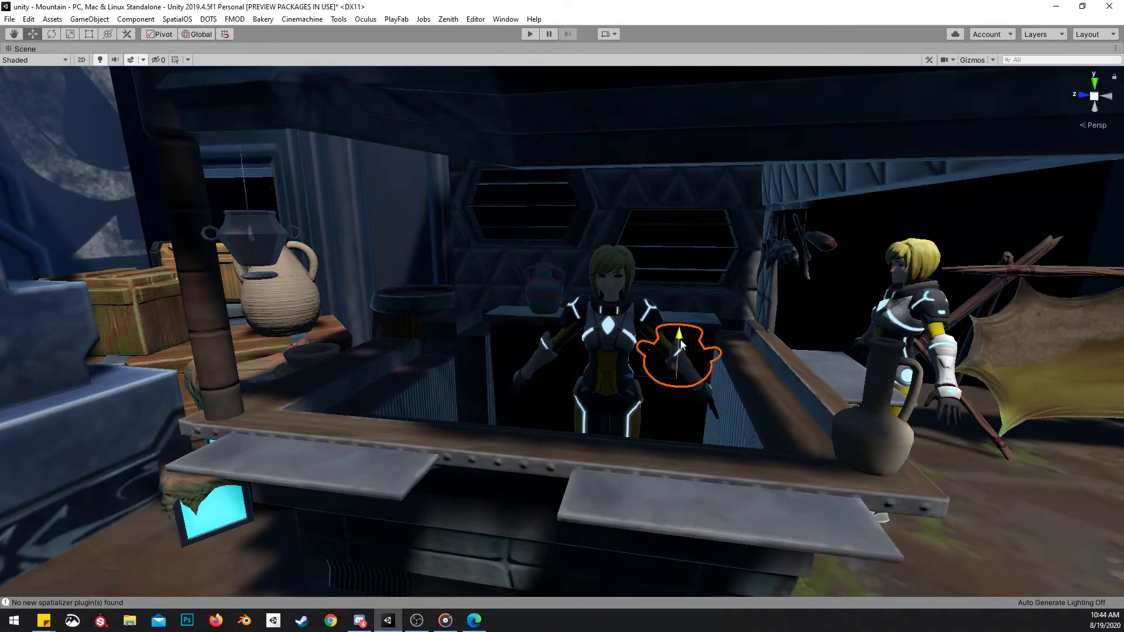
left_click_drag(721, 284, 721, 290)
Set the round two-handled pot on the end of the stall's back counter
right_click_drag(721, 290, 680, 334)
key("w")
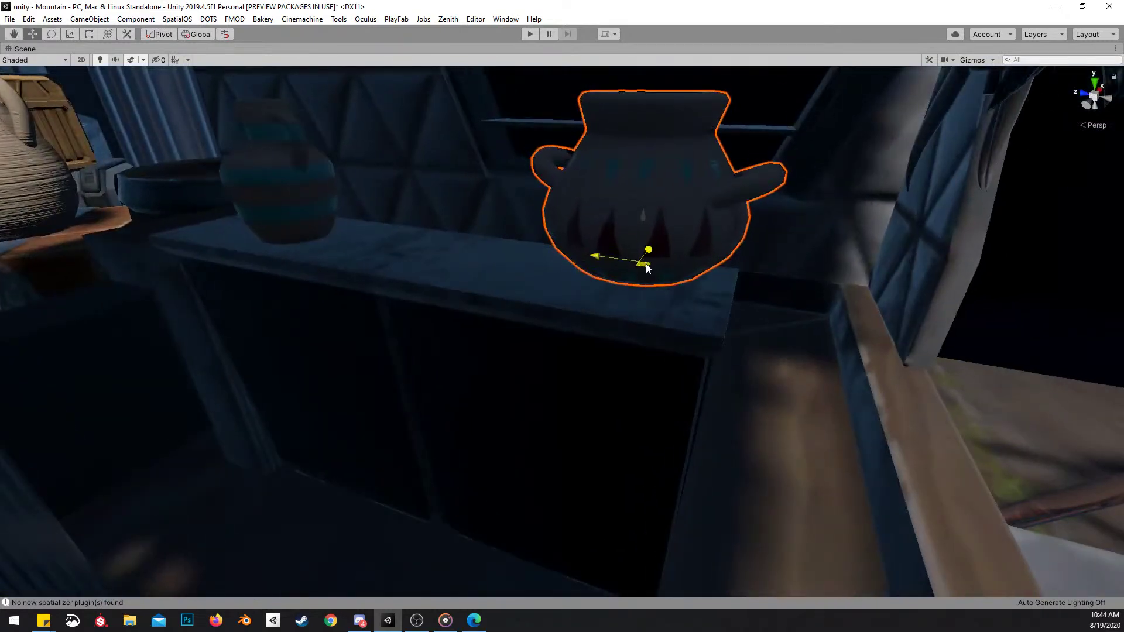
left_click_drag(647, 262, 624, 279)
right_click_drag(624, 278, 624, 273)
Resize the round two-handled pot and slide it along the back counter beside the striped jar
key("r")
left_click_drag(582, 289, 596, 252)
key("w")
right_click_drag(596, 252, 554, 324)
left_click_drag(543, 342, 540, 343)
mouse_move(540, 343)
right_mouse_down()
mouse_move(707, 336)
mouse_move(492, 322)
mouse_move(550, 336)
right_mouse_up()
left_click_drag(634, 321, 423, 319)
Move the angular long-necked vase from the front counter towards the stall's back counter and save the scene
right_click_drag(422, 319, 609, 341)
key("s")
scroll(644, 275, "up", 3)
left_click(613, 341)
right_click_drag(723, 330, 750, 345)
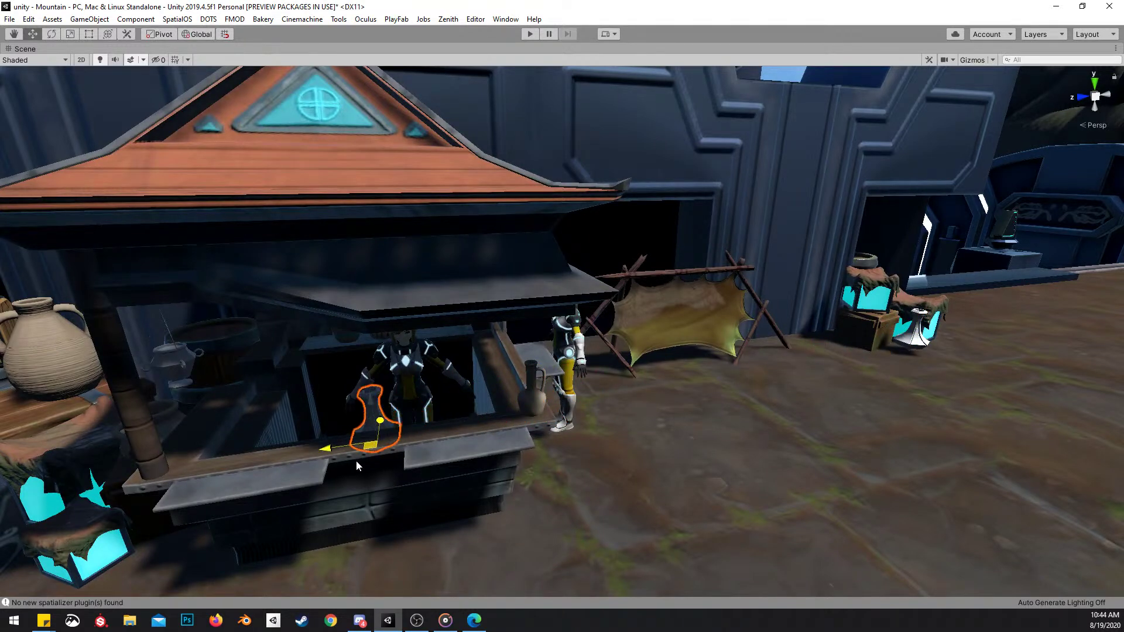
right_click_drag(357, 462, 551, 495)
scroll(542, 412, "down", 3)
left_click_drag(462, 491, 455, 335)
right_click_drag(454, 335, 618, 374)
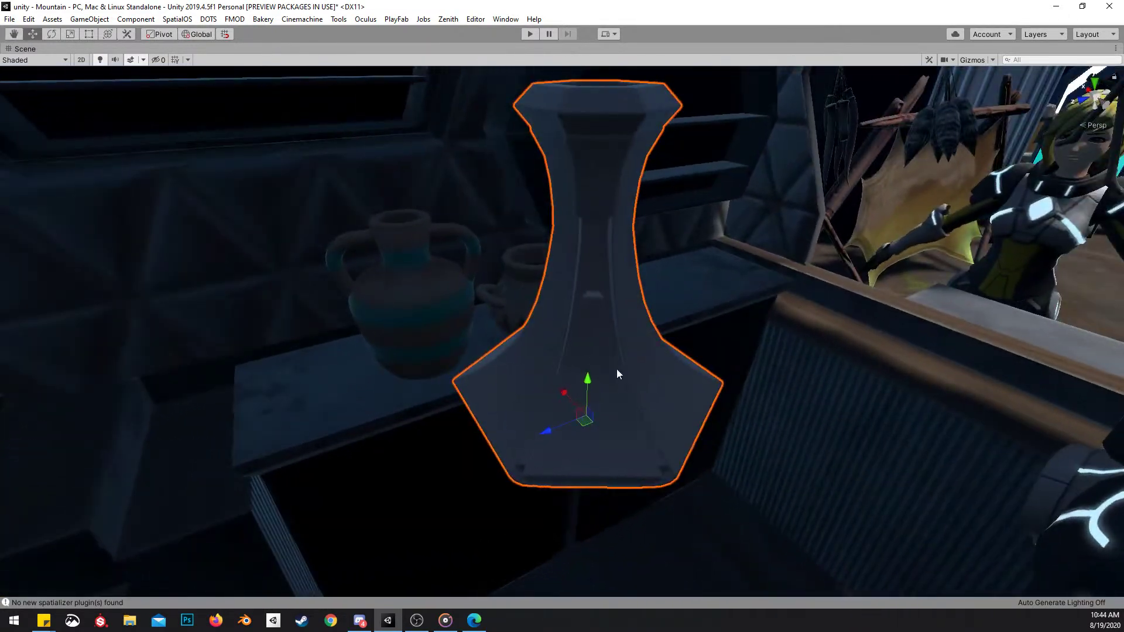
key("ctrl+s")
Place the angular vase on the back counter on the barrel side of the striped jar and scale it down
right_click_drag(702, 410, 671, 416)
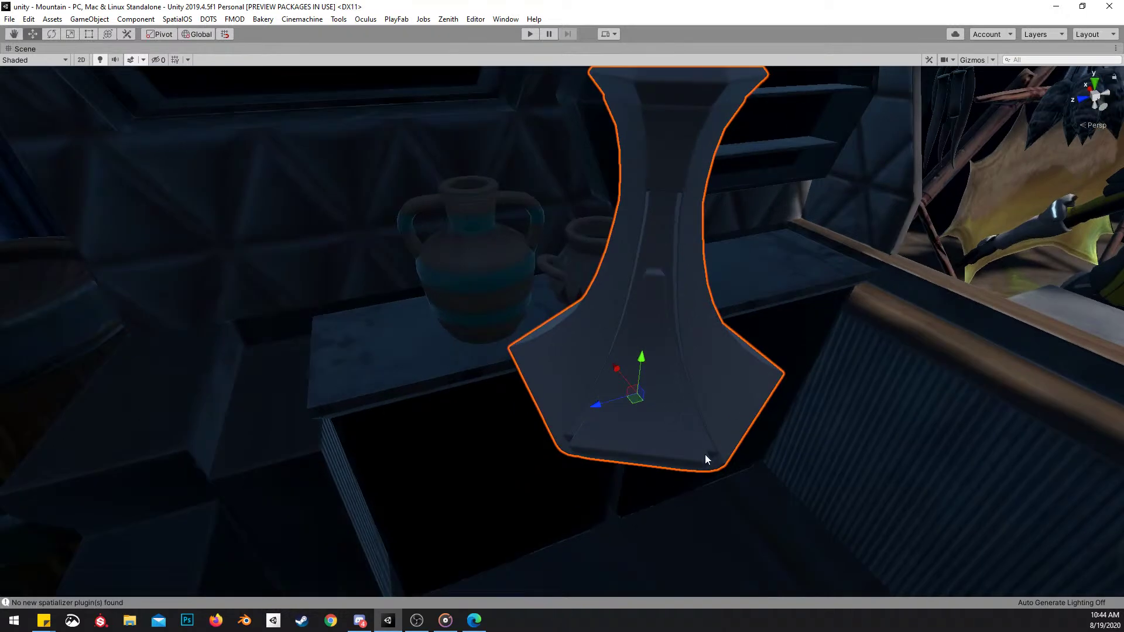
left_click_drag(645, 394, 352, 335)
key("r")
left_click_drag(361, 276, 359, 267)
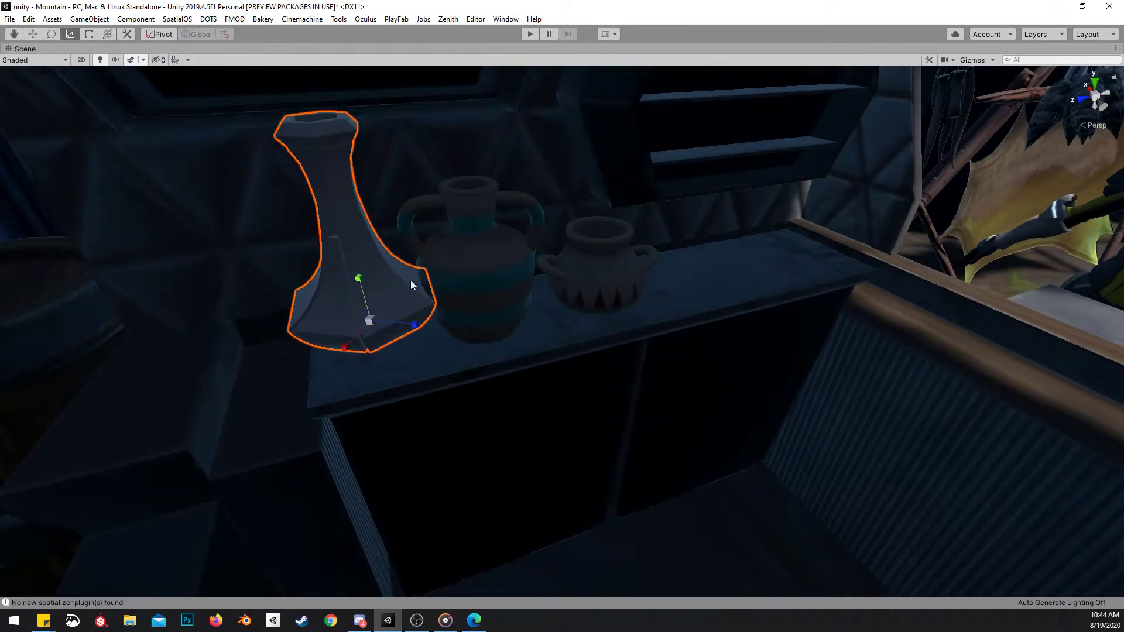
right_click_drag(414, 328, 403, 288)
left_click_drag(402, 381, 405, 388)
right_click_drag(405, 388, 452, 401)
Rotate the angular vase on the back counter and refine its overall size and height
key("e")
left_click_drag(420, 405, 354, 427)
right_click_drag(567, 375, 485, 372)
key("r")
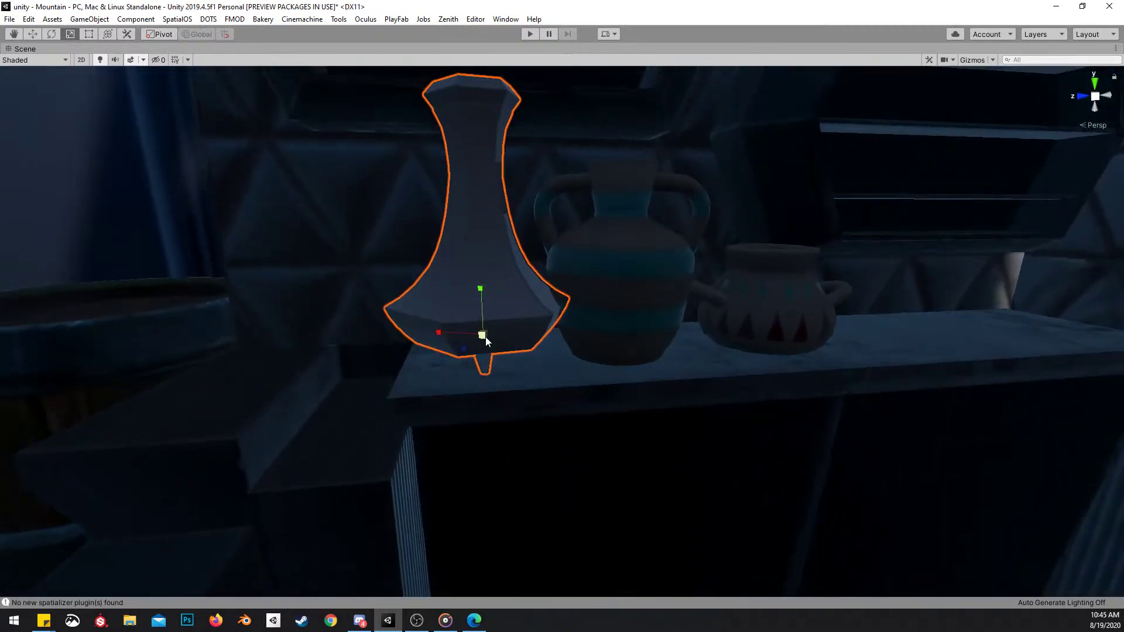
left_click_drag(486, 336, 478, 339)
left_click_drag(480, 292, 480, 286)
Adjust the striped jar's placement and turn the round two-handled pot on the back counter
left_click(618, 304)
left_click_drag(617, 352, 610, 358)
right_click_drag(638, 351, 701, 381)
left_click(709, 300)
key("w")
left_click_drag(691, 381, 830, 376)
Turn the striped jar to a new angle and nudge it and the angular vase on the back counter
left_click(554, 342)
left_click_drag(519, 392, 580, 405)
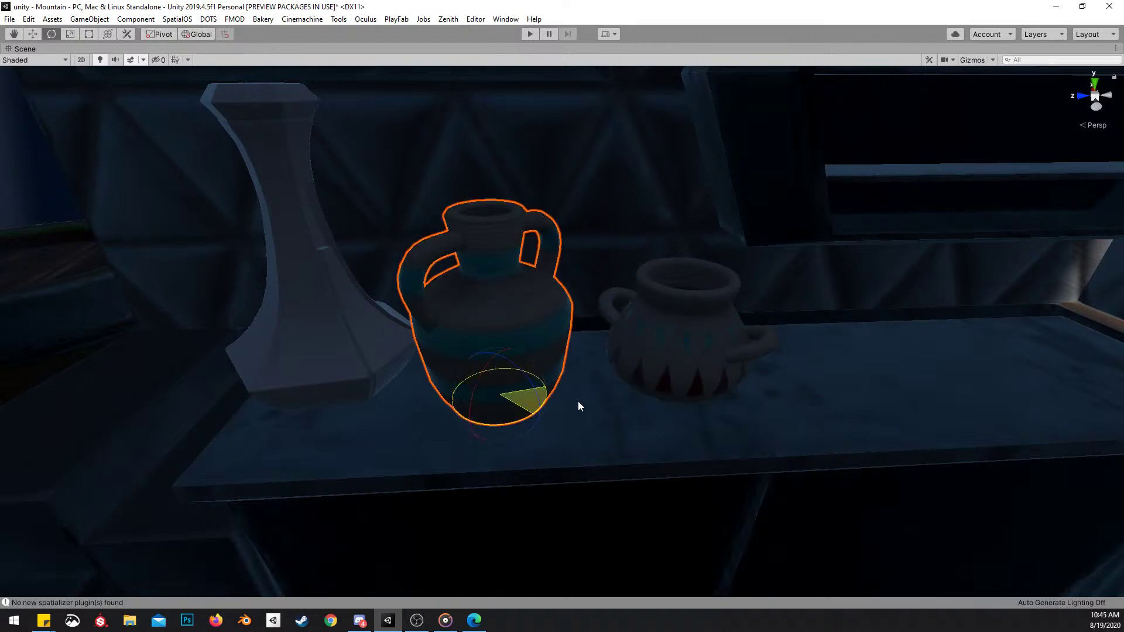
left_click_drag(507, 398, 530, 388)
left_click(338, 353)
mouse_move(341, 377)
left_mouse_down()
mouse_move(374, 392)
mouse_move(355, 387)
left_mouse_up()
Bring a copy of the glowing moss-topped crate from beside the stall up to its front counter
right_click_drag(355, 386, 578, 391)
key("s")
key("w")
scroll(715, 382, "up", 2)
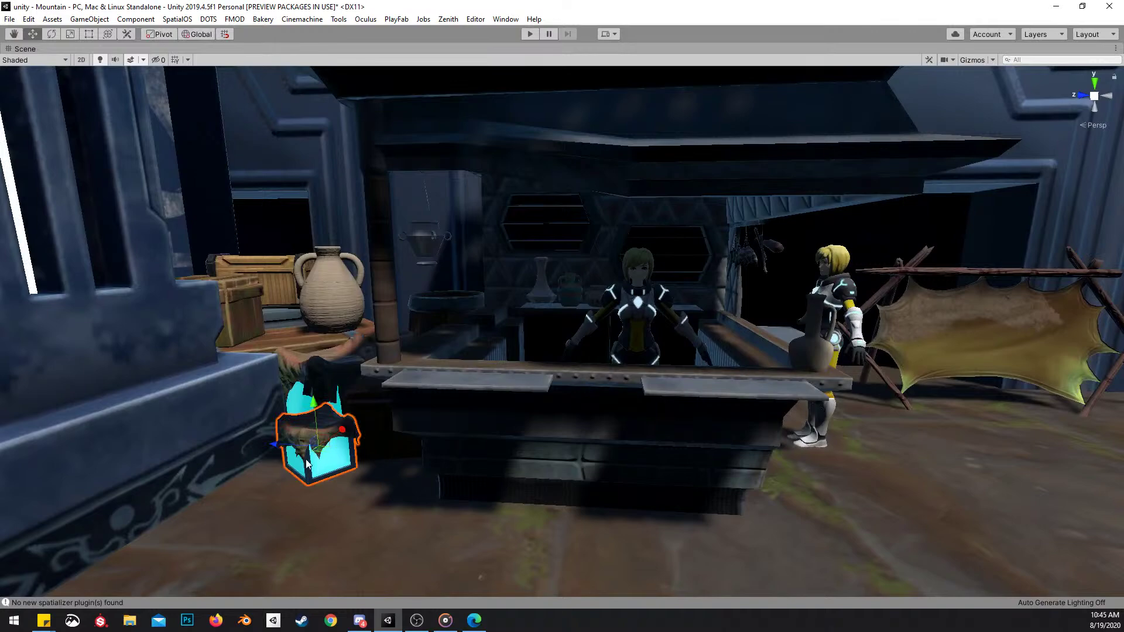
right_click_drag(677, 421, 684, 457)
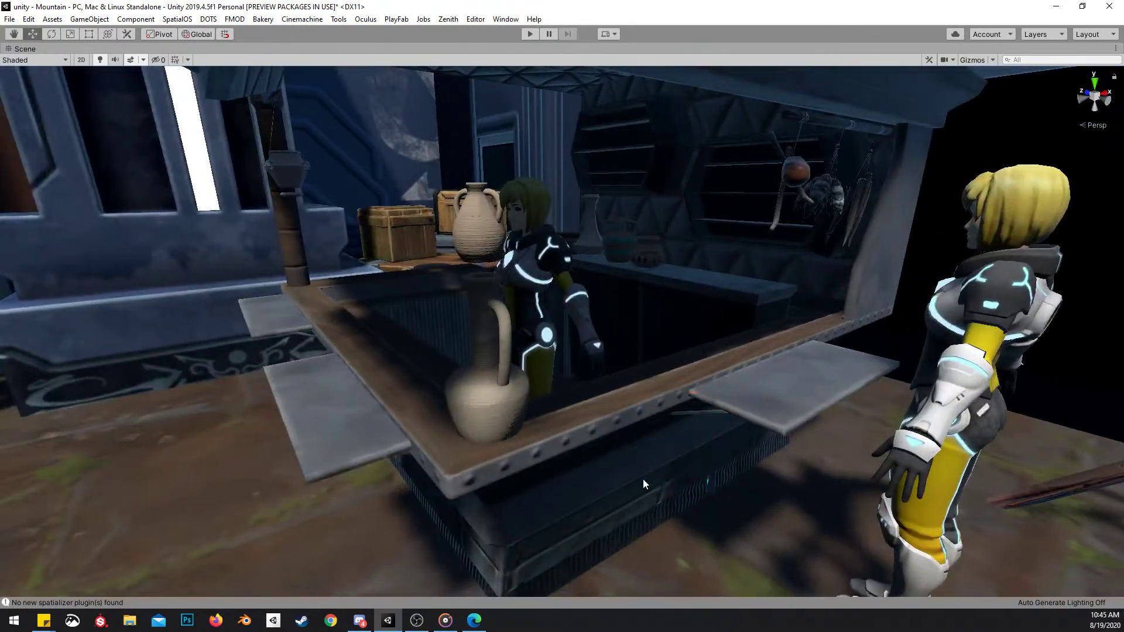
left_click_drag(495, 541, 504, 346)
Shrink the glowing crate and place it on the front counter beside the tall jug
key("f")
key("r")
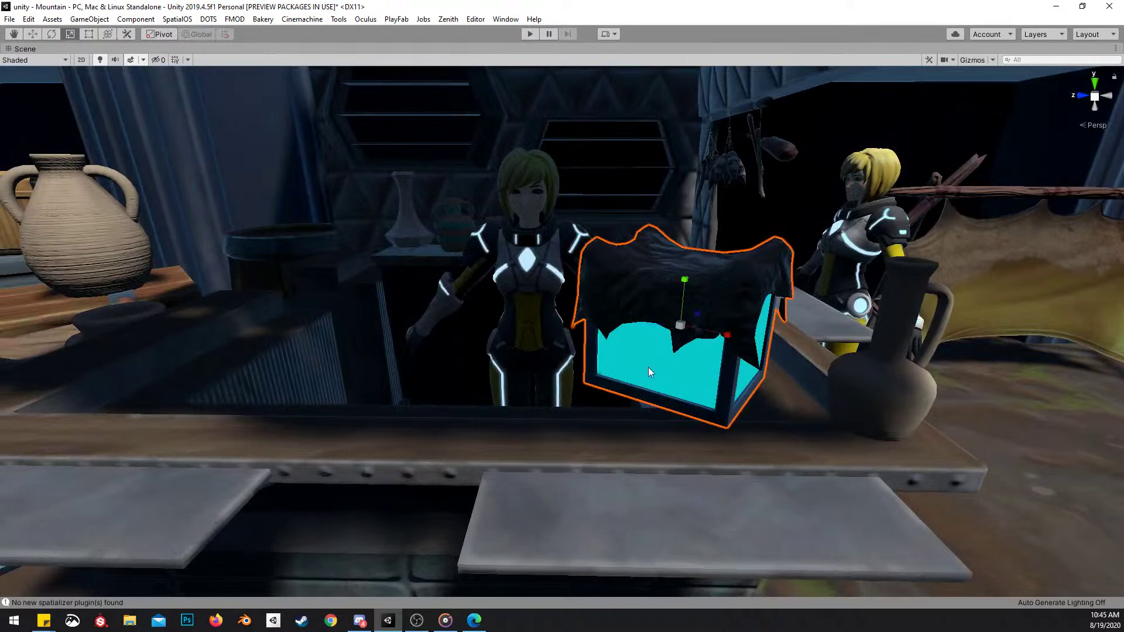
left_click_drag(687, 327, 778, 428)
key("r")
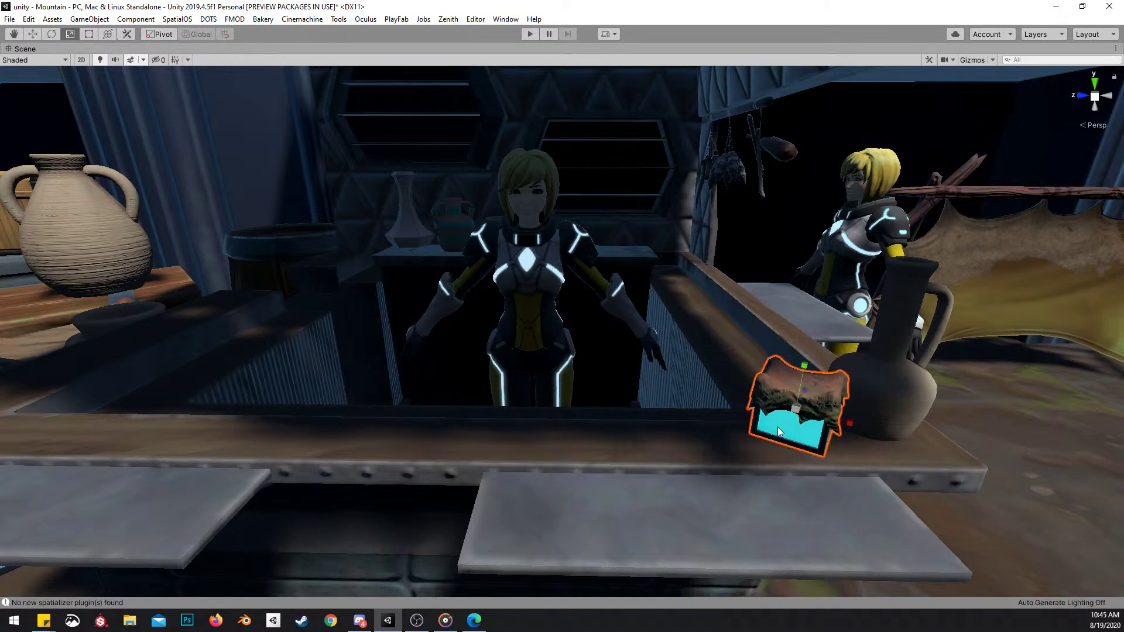
Rotate the small glowing crate and settle it on the front counter next to the jug
key("f")
key("e")
left_click_drag(652, 343, 726, 423)
mouse_move(726, 377)
left_mouse_down()
mouse_move(729, 361)
mouse_move(732, 374)
left_mouse_up()
scroll(749, 325, "down", 2)
right_click_drag(732, 374, 700, 343)
left_click_drag(656, 336, 672, 341)
left_click_drag(669, 403, 688, 389)
Review the whole stall, nudge the tall jug at the counter corner and reselect the small glowing crate
right_click_drag(689, 389, 680, 298)
key("s")
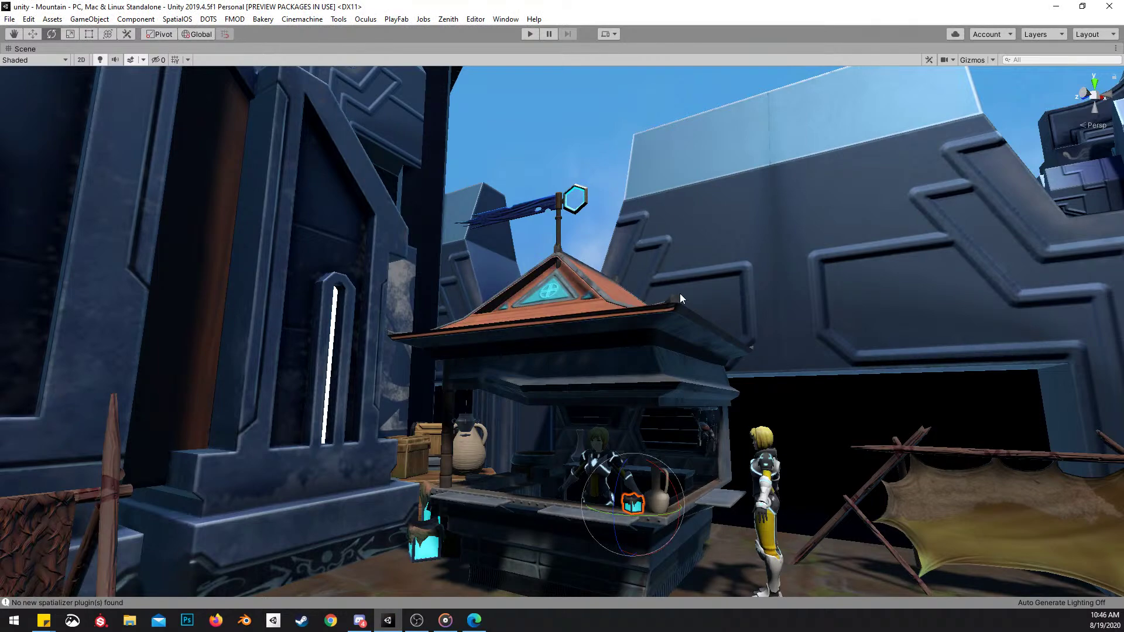
right_click_drag(680, 293, 686, 322)
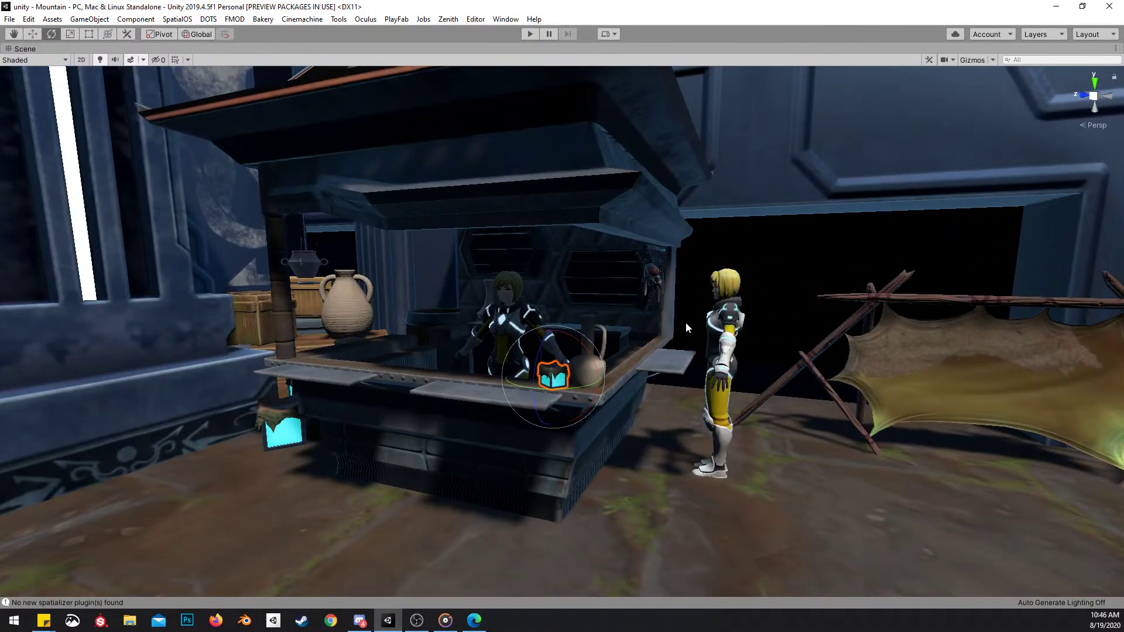
scroll(623, 258, "up", 6)
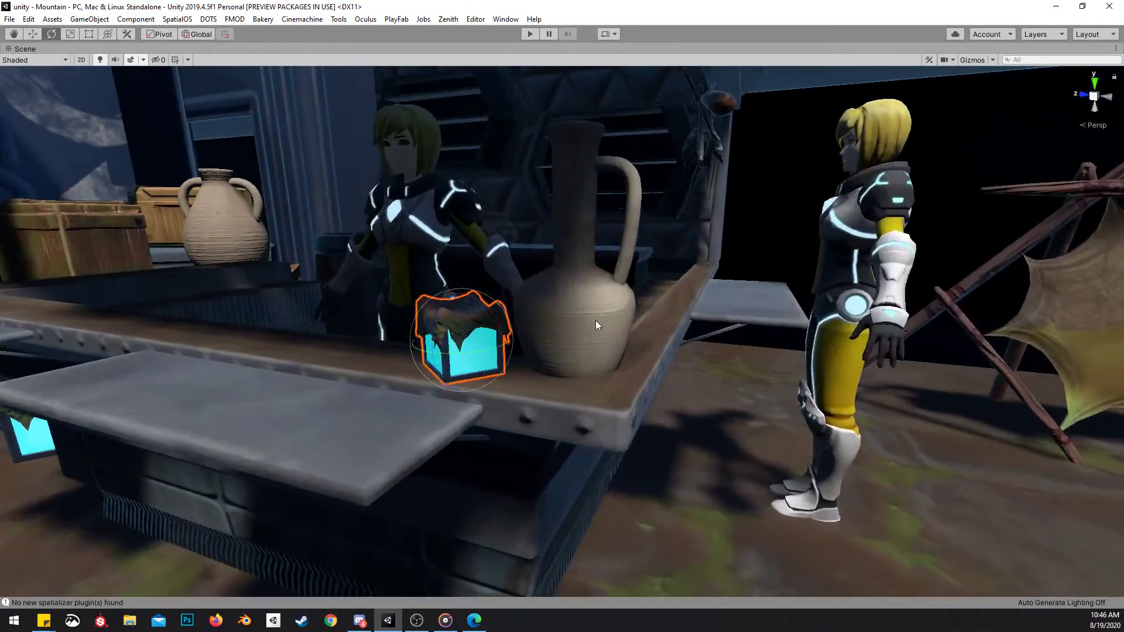
left_click(587, 373)
key("w")
left_click_drag(575, 332, 577, 320)
right_click_drag(581, 326, 603, 344)
left_click(490, 403)
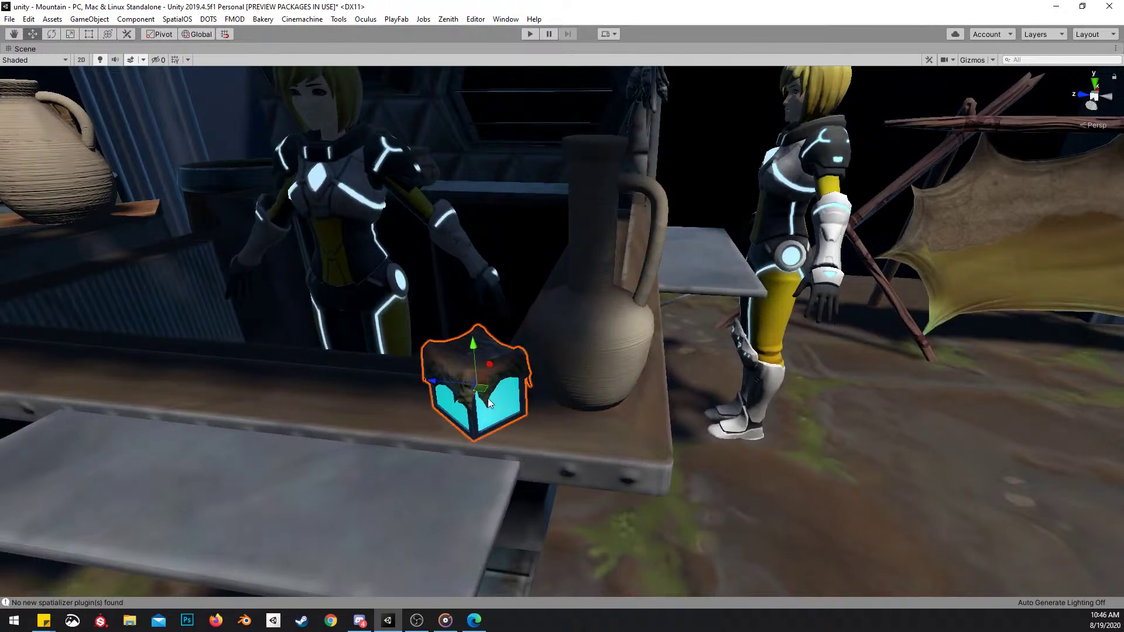
Nudge the small glowing crate along the front counter beside the tall jug and check its placement
left_click_drag(486, 392, 503, 391)
right_click_drag(503, 391, 648, 355)
left_click_drag(599, 258, 571, 261, "alt")
key("s")
right_click_drag(571, 261, 530, 263)
key("w")
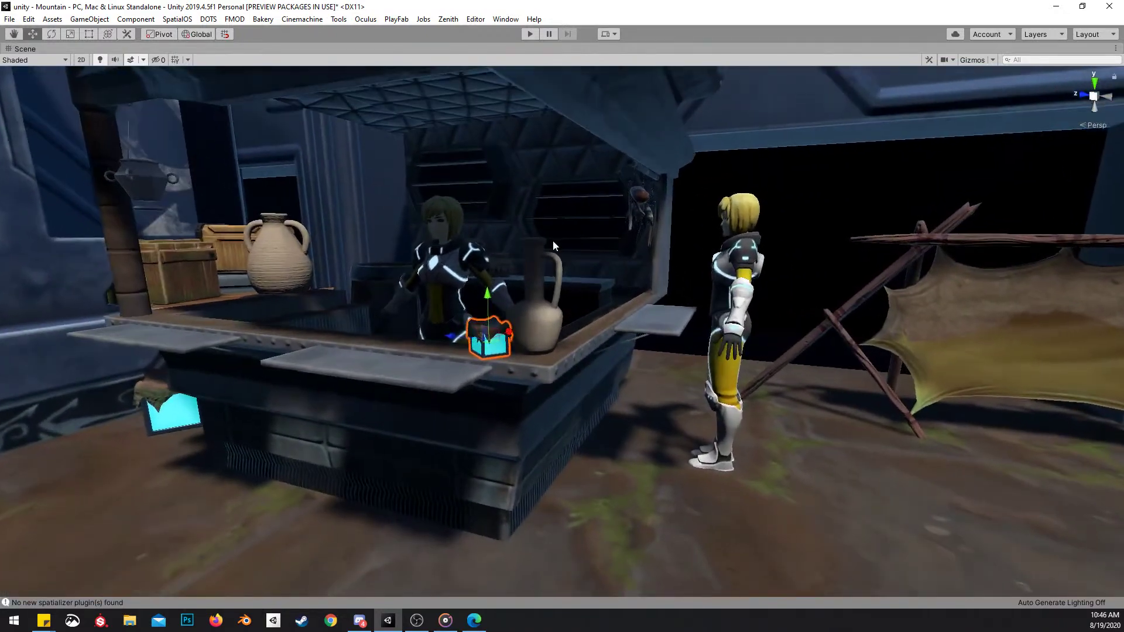
Rotate the tall jug on the front counter and nudge it into place at the corner beside the glowing crate
left_click(438, 626)
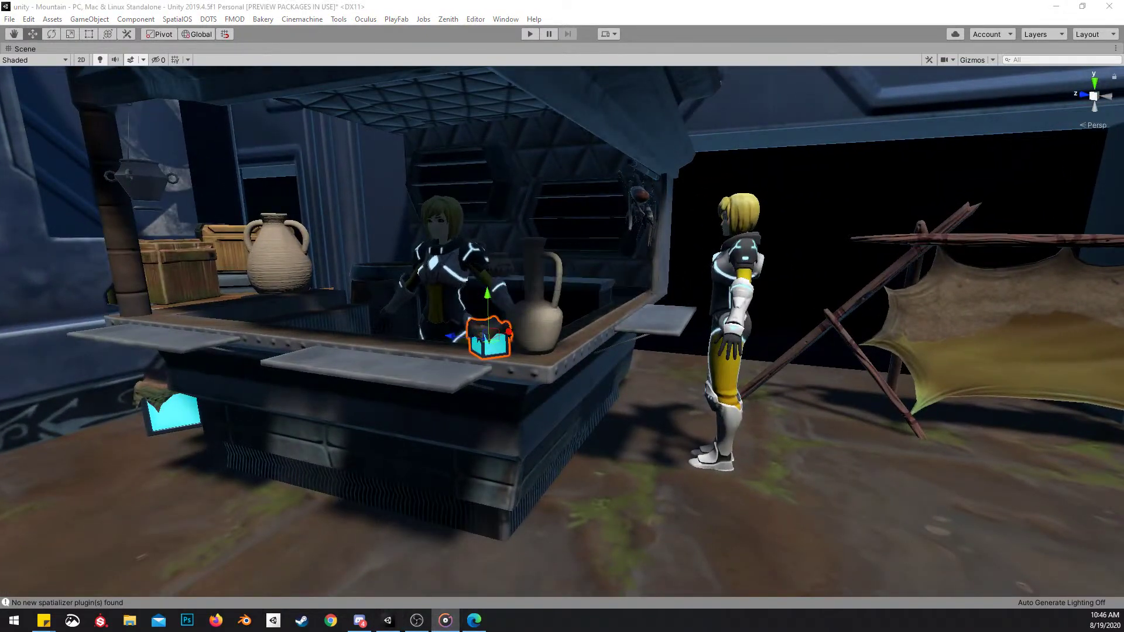
right_click_drag(847, 373, 784, 248)
key("s")
right_click_drag(658, 219, 599, 380)
key("w")
left_click_drag(581, 415, 616, 445)
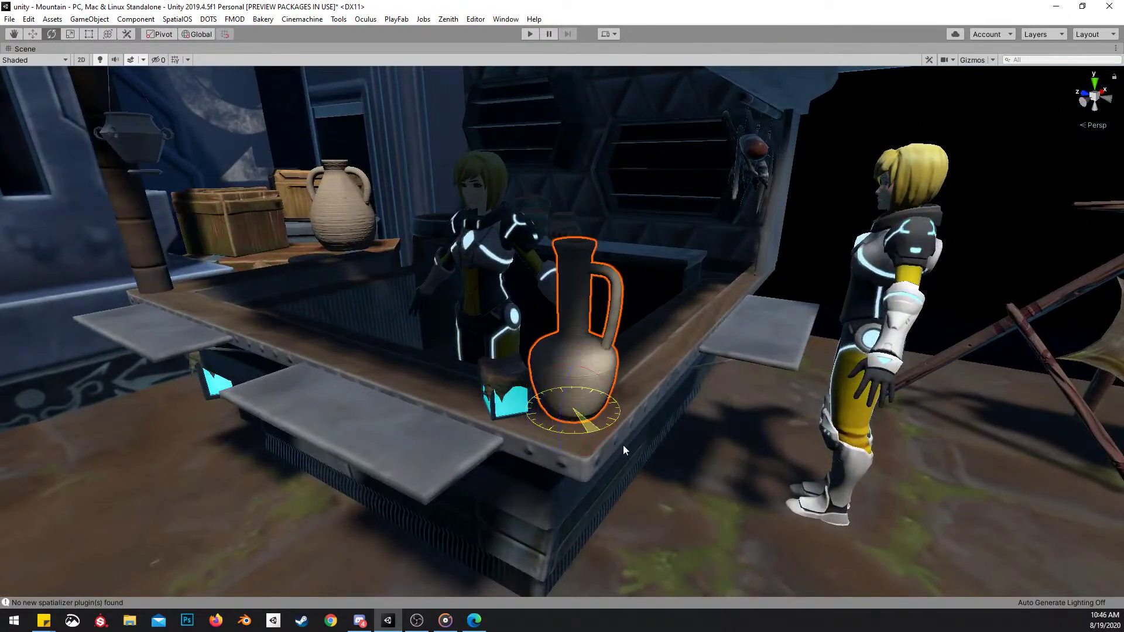
left_click_drag(581, 411, 573, 413)
right_click_drag(573, 413, 588, 396)
key("w")
scroll(585, 404, "down", 1)
key("w")
left_click_drag(538, 403, 536, 405)
Duplicate the small glowing crate and move the copy inside the stall to the back counter
left_click(457, 417)
right_click_drag(457, 417, 525, 369)
left_click_drag(514, 339, 521, 343)
right_click_drag(522, 345, 539, 397)
scroll(680, 311, "up", 4)
key("s")
key("w")
key("w")
scroll(639, 373, "up", 3)
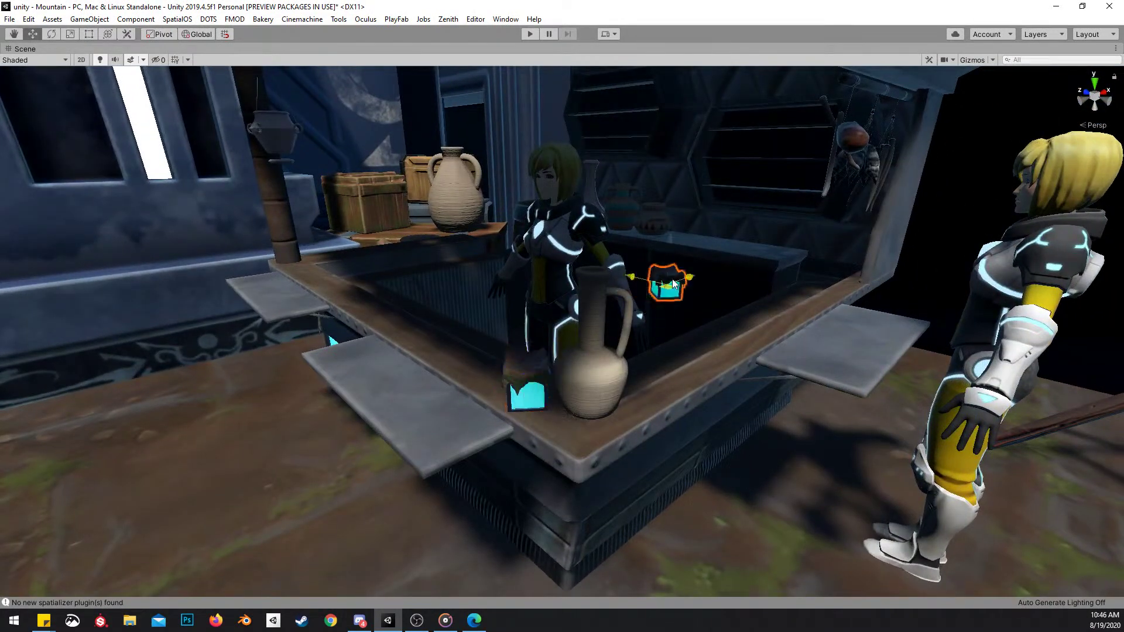
Rotate and rescale the glowing crate copy and settle it beside the clay pots on the back counter
right_click_drag(691, 240, 659, 354)
left_click_drag(540, 336, 543, 298)
key("e")
mouse_move(470, 361)
left_mouse_down()
mouse_move(452, 366)
mouse_move(486, 367)
left_mouse_up()
mouse_move(507, 367)
right_mouse_down()
mouse_move(528, 353)
mouse_move(529, 373)
right_mouse_up()
key("r")
left_click_drag(497, 288, 502, 278)
left_click_drag(493, 239, 502, 234)
right_click_drag(502, 234, 529, 374)
Duplicate the glowing crate and move the copy onto the barrel beside the stall's back wall
left_click(529, 376)
key("ctrl+d")
left_click_drag(536, 397, 644, 177)
key("f")
Rotate the glowing crate on the barrel and scale it up to fit the barrel top
key("e")
left_click_drag(607, 385, 556, 404)
right_click_drag(557, 404, 558, 378)
key("w")
scroll(558, 382, "down", 2)
key("r")
left_click_drag(533, 379, 537, 354)
key("w")
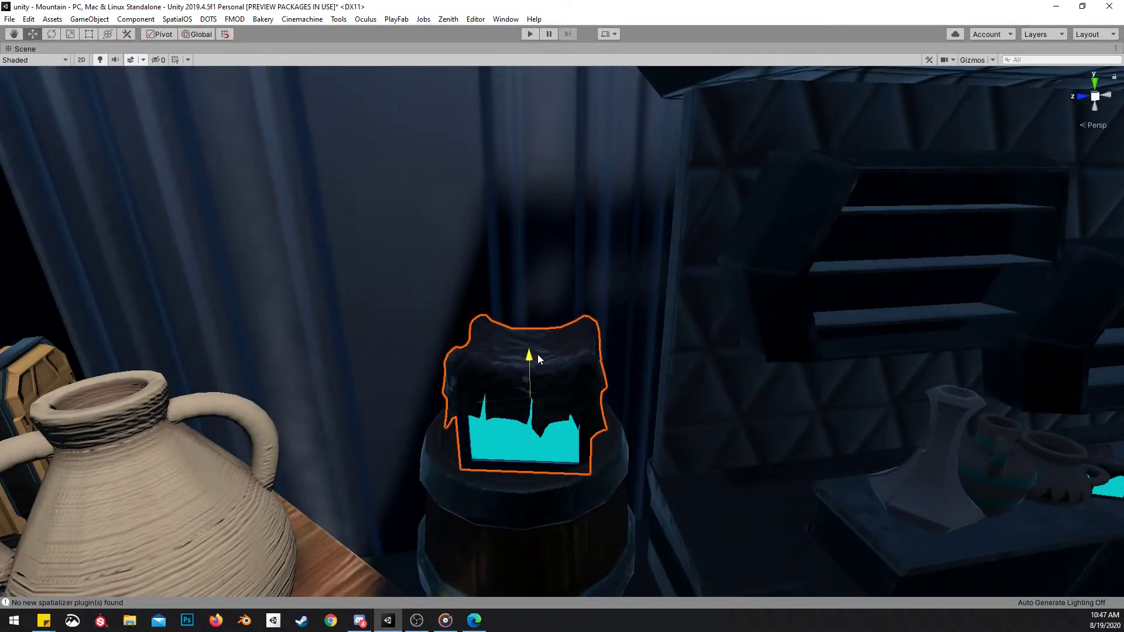
Place a copy of the small glowing crate in the hexagonal wall shelf and turn it on its vertical axis
key("s")
right_click_drag(553, 363, 453, 346)
key("w")
scroll(484, 297, "up", 2)
left_click(550, 323)
key("e")
right_click_drag(551, 323, 563, 358)
left_click_drag(344, 394, 378, 253)
key("e")
left_click_drag(327, 190, 214, 188)
right_click_drag(527, 295, 511, 216)
Adjust the height of the glowing crate in the hexagonal cabinet so it sits on the lower shelf
left_click(477, 251)
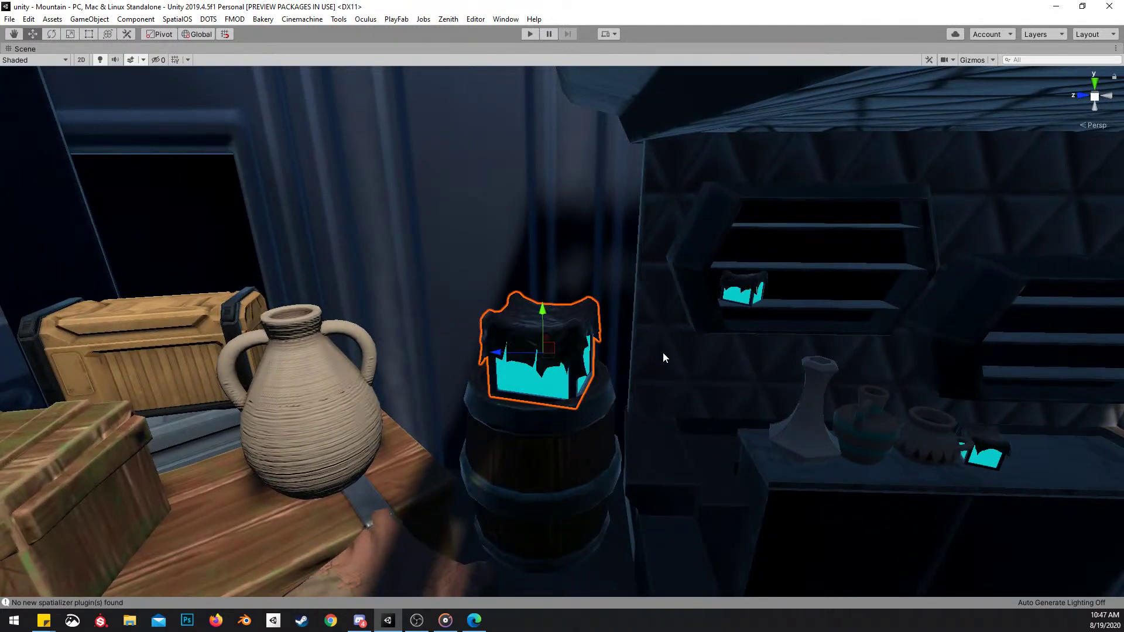
right_click_drag(652, 348, 623, 341)
left_click(493, 321)
key("f")
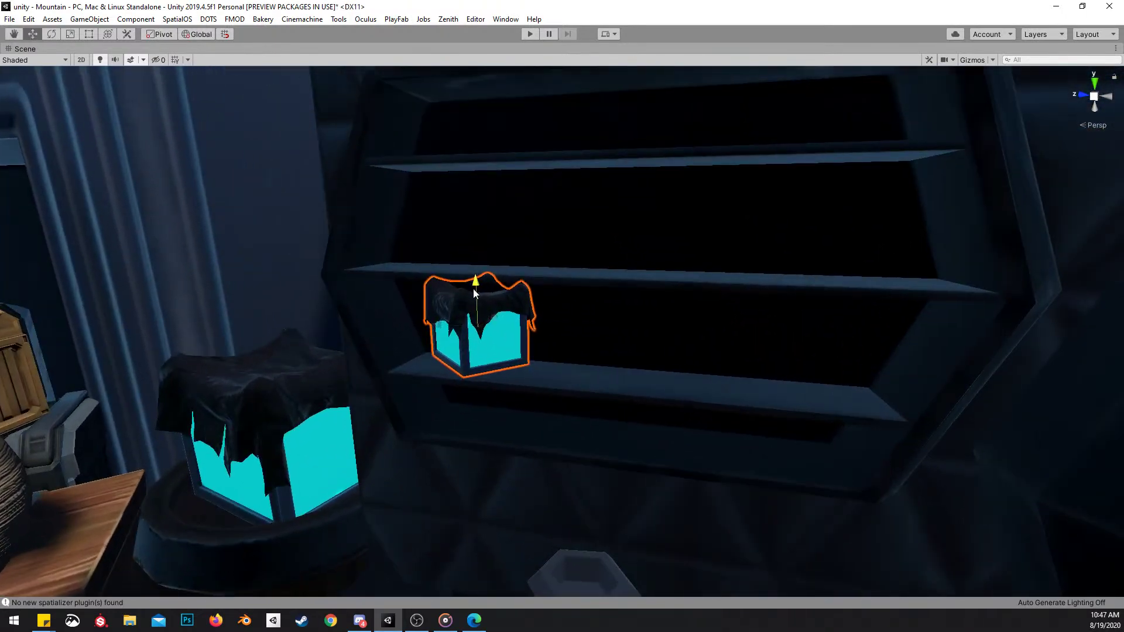
Place a second copy of the back counter's glowing crate on the same wall shelf and rotate it differently
key("s")
right_click_drag(496, 305, 535, 411)
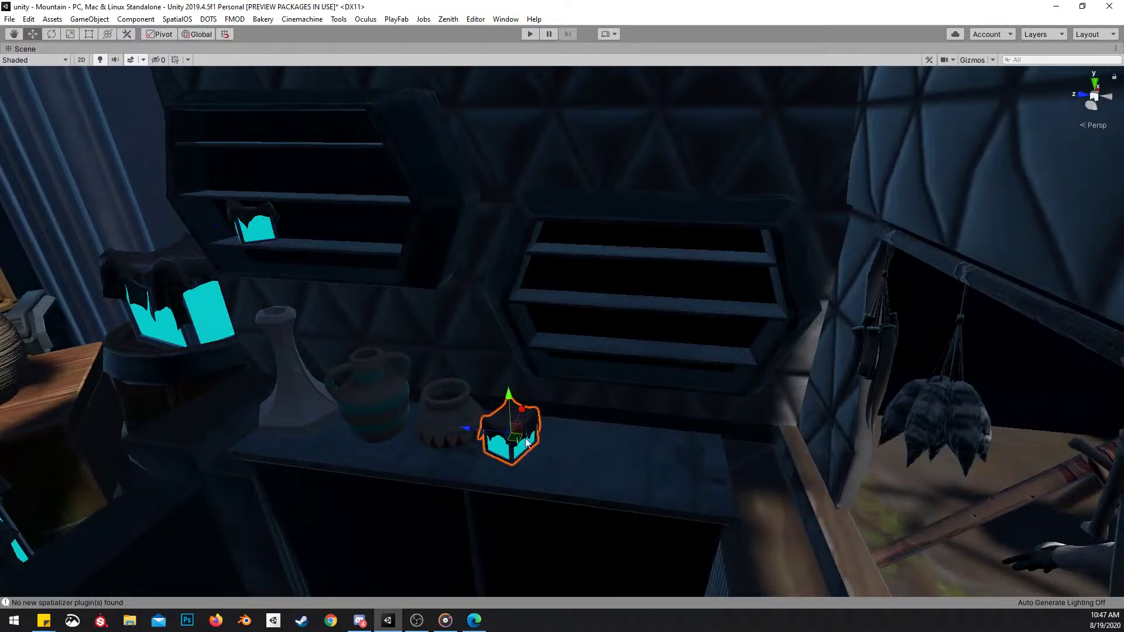
left_click_drag(365, 352, 386, 234)
right_click_drag(386, 234, 633, 329)
key("w")
key("a")
key("e")
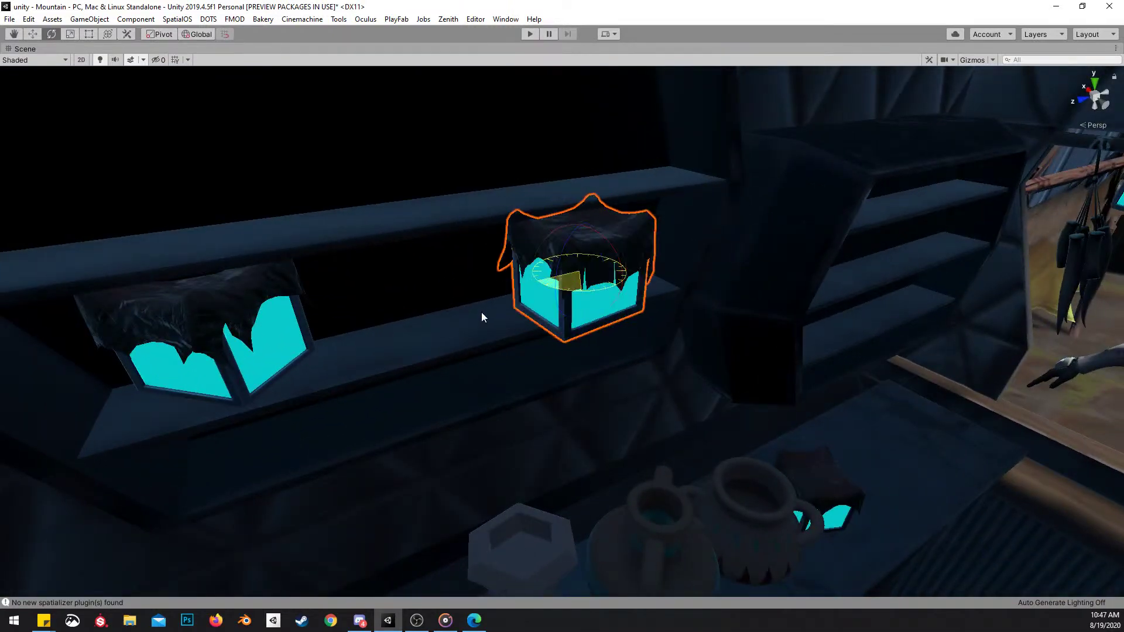
left_click_drag(576, 274, 428, 282)
right_click_drag(428, 282, 471, 226)
key("q")
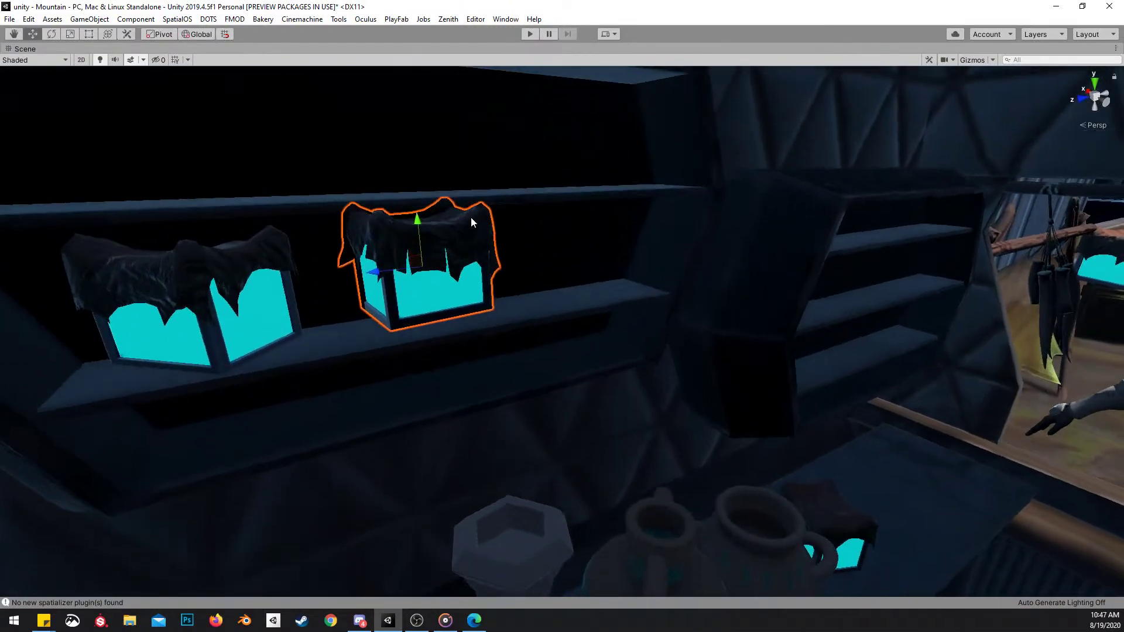
Review the stall from the plaza, locate the glowing crate's source prefab and browse the Props Prefab folder for more props
right_click_drag(606, 254, 673, 206)
left_click(802, 111)
right_click_drag(578, 384, 617, 408)
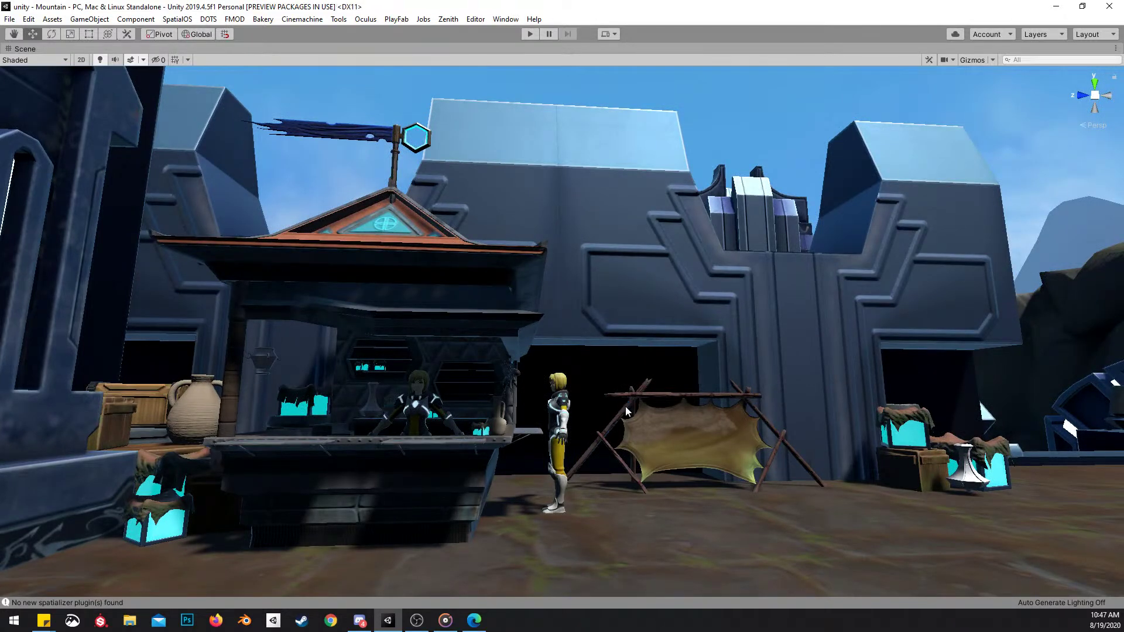
right_click_drag(628, 342, 587, 366)
key("shift+space")
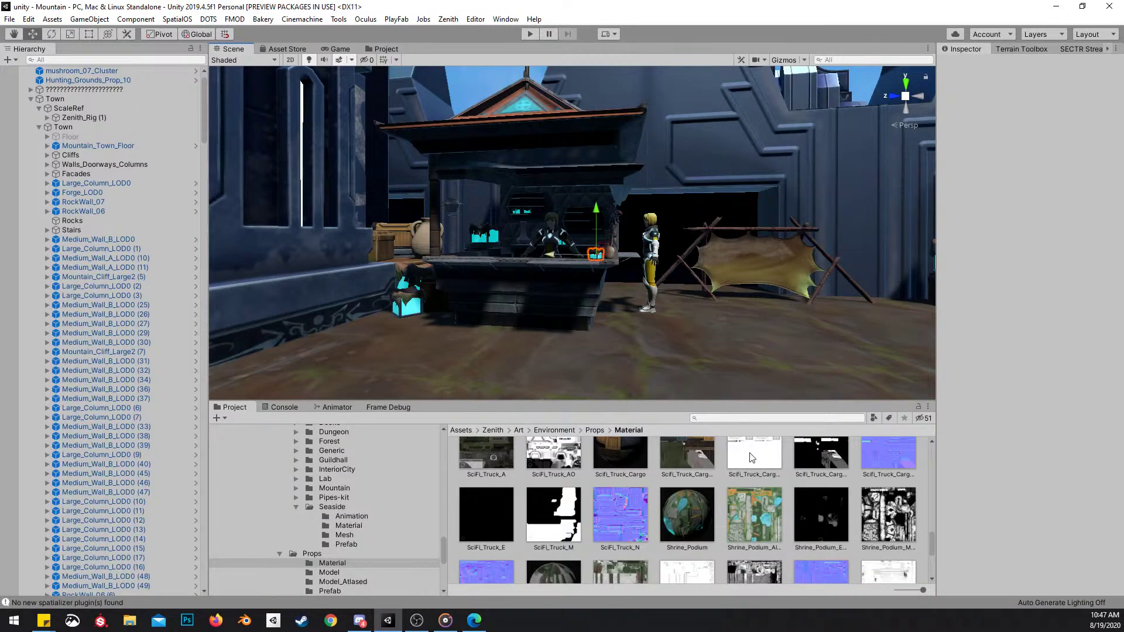
scroll(750, 476, "down", 2)
scroll(777, 490, "up", 5)
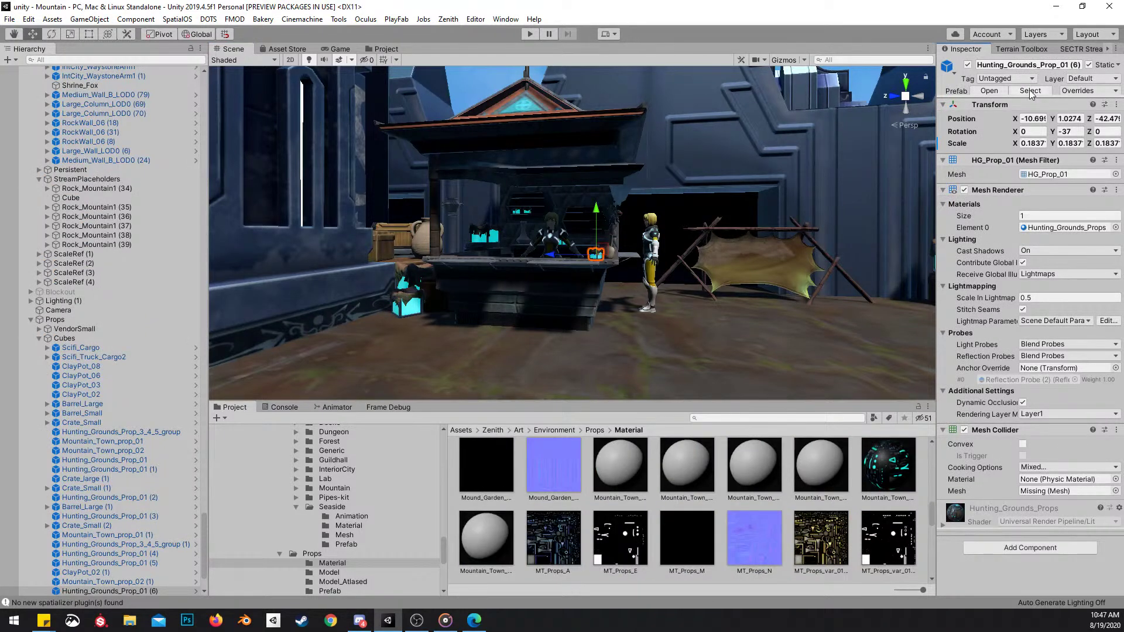
scroll(740, 512, "up", 3)
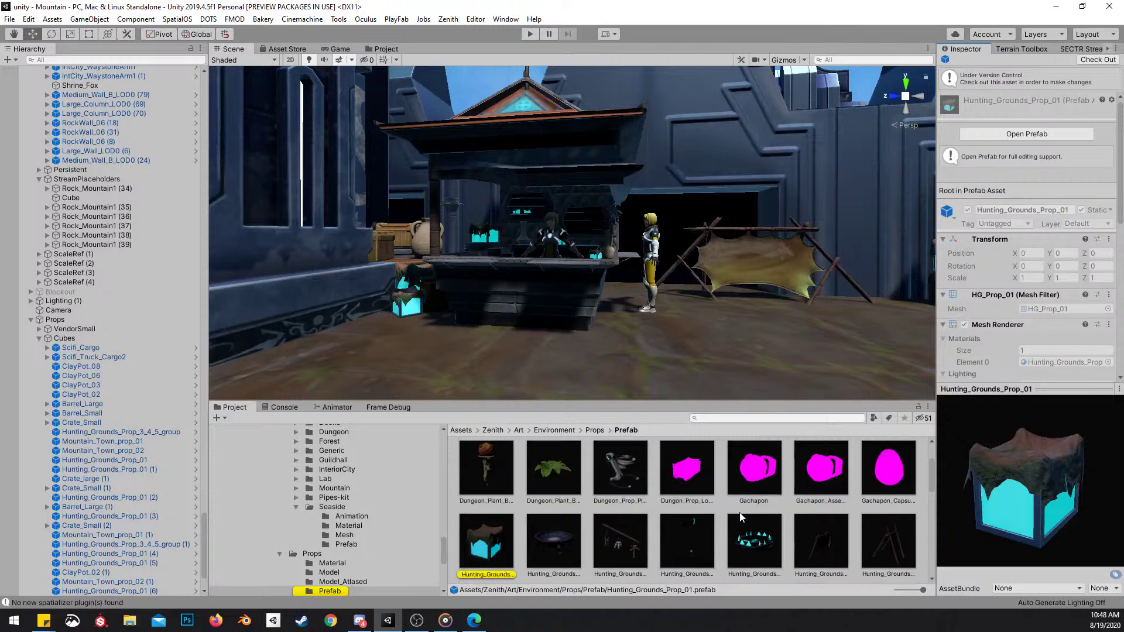
scroll(740, 512, "down", 4)
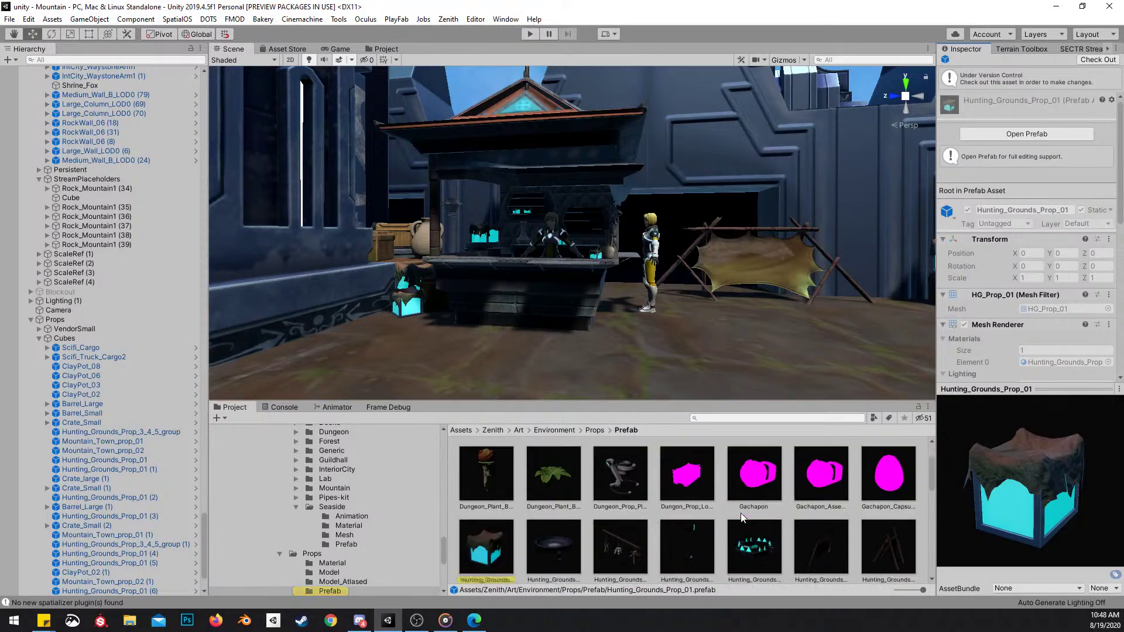
scroll(757, 515, "down", 4)
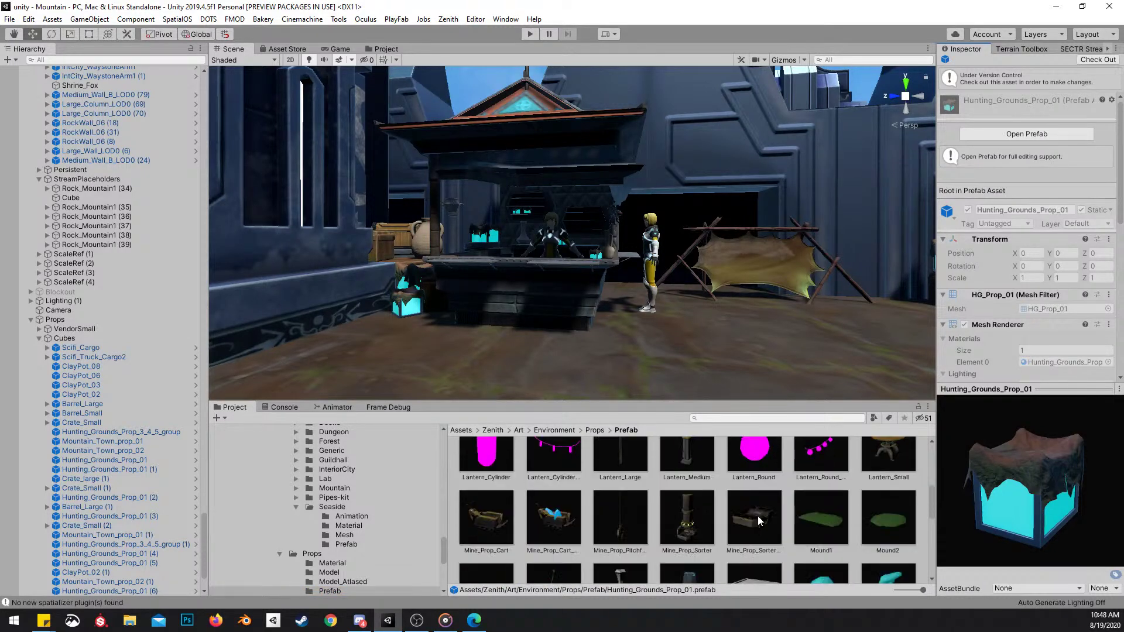
scroll(759, 518, "down", 6)
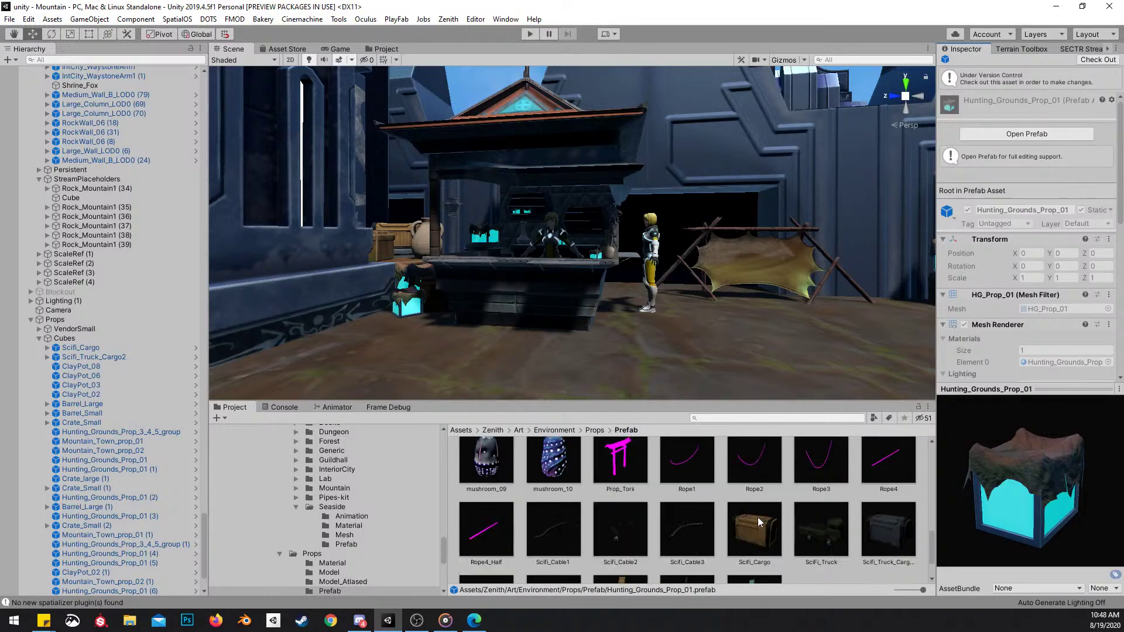
Select the tall jug on the stall's counter corner and locate its source prefab in the Claypot kit folder
middle_click_drag(742, 287, 678, 283)
key("shift+space")
right_click_drag(629, 288, 462, 324)
right_click_drag(571, 306, 579, 328)
left_click(561, 279)
right_click_drag(562, 278, 753, 301)
right_click_drag(620, 321, 835, 359)
key("a")
key("w")
left_click(663, 415)
key("shift+space")
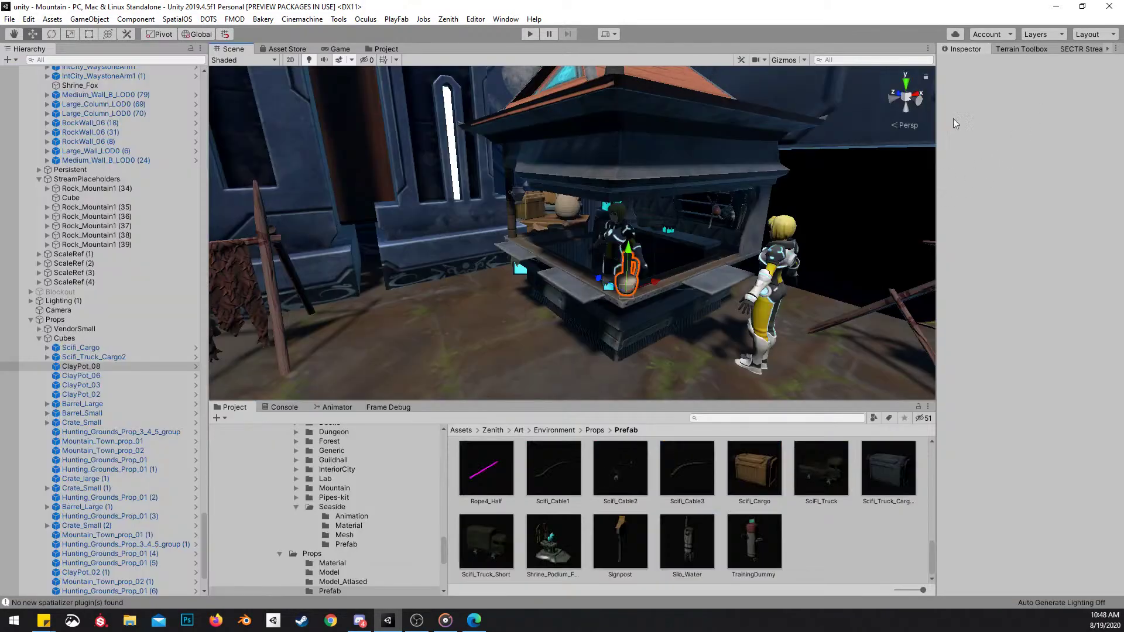
left_click(1030, 91)
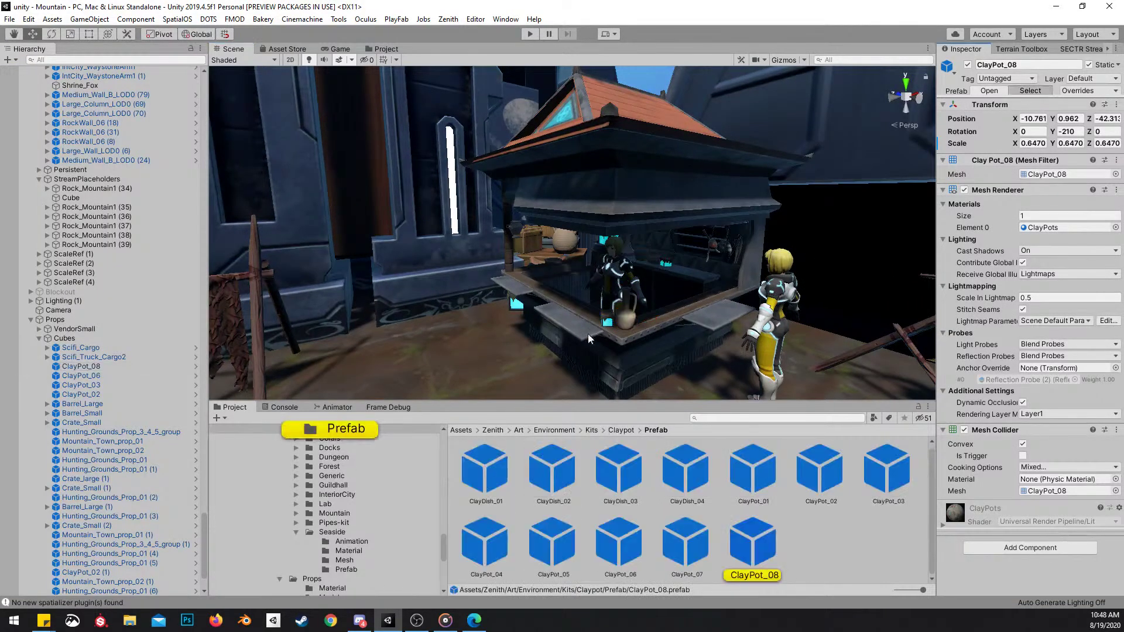
Add the ClayPot_04 prefab to the front counter of the unlit vendor stall and raise it above the surface
right_click_drag(743, 279, 451, 301)
key("w")
scroll(369, 283, "up", 2)
key("a")
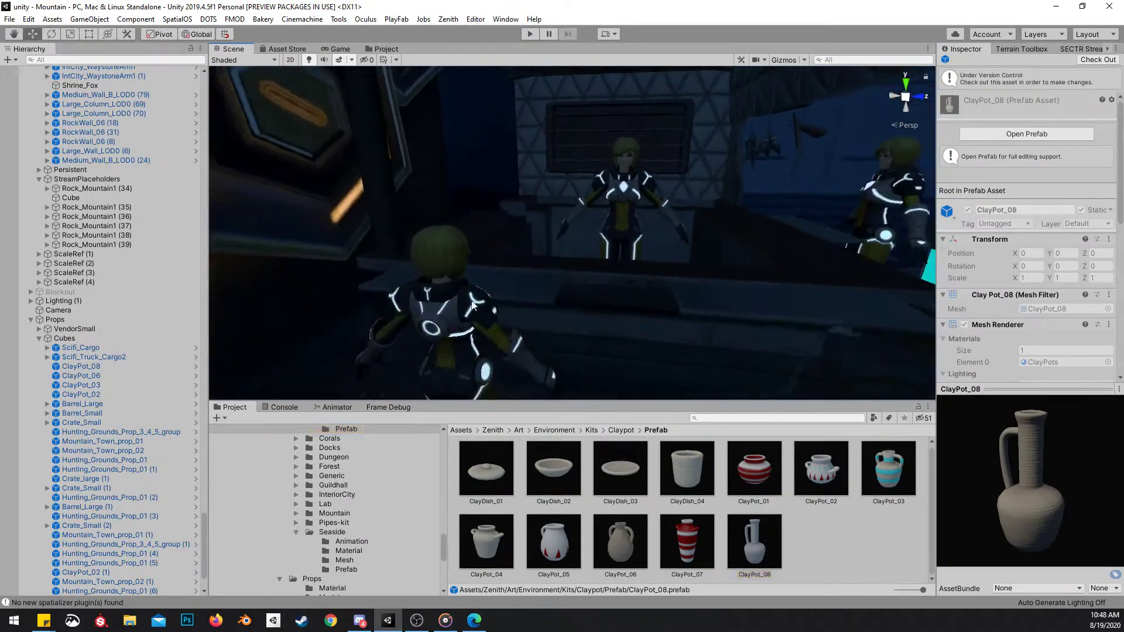
left_click_drag(496, 538, 651, 341)
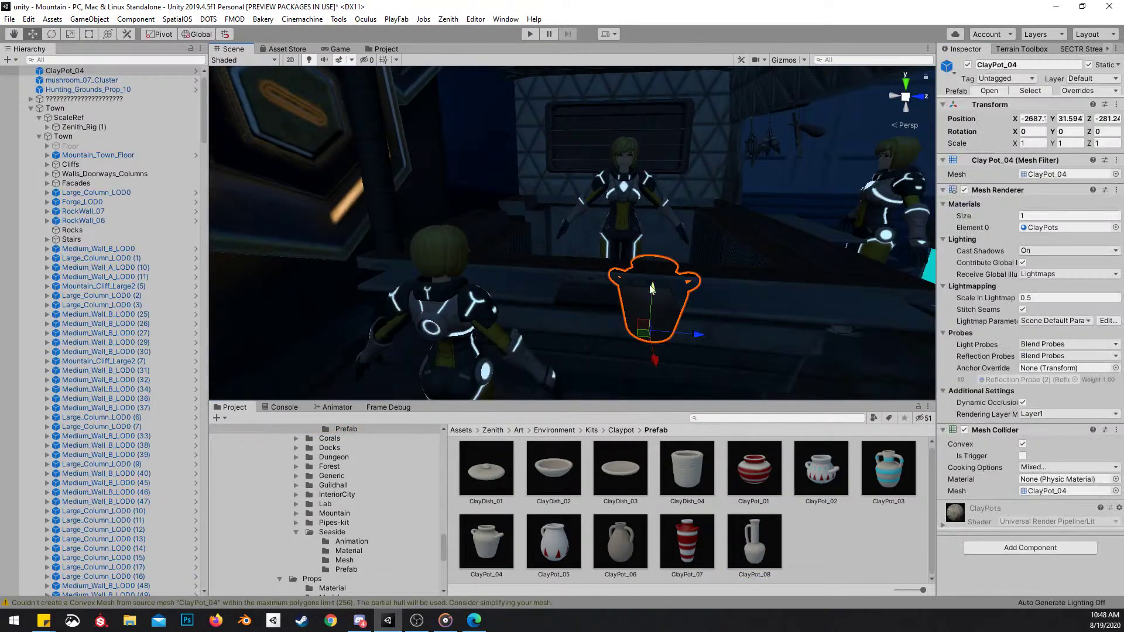
left_click_drag(652, 288, 679, 245)
Add the ClayDish_02, ClayDish_03 and ClayDish_04 prefabs to the same stall's front ledge
left_click_drag(584, 473, 808, 304)
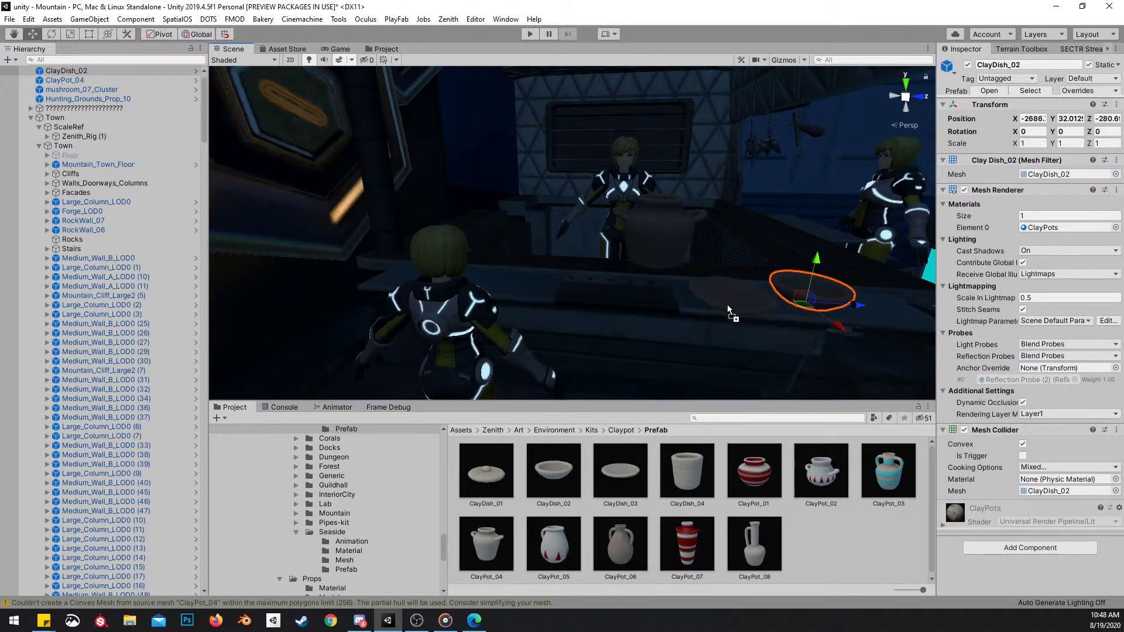
left_click_drag(731, 310, 731, 309)
left_click(747, 349)
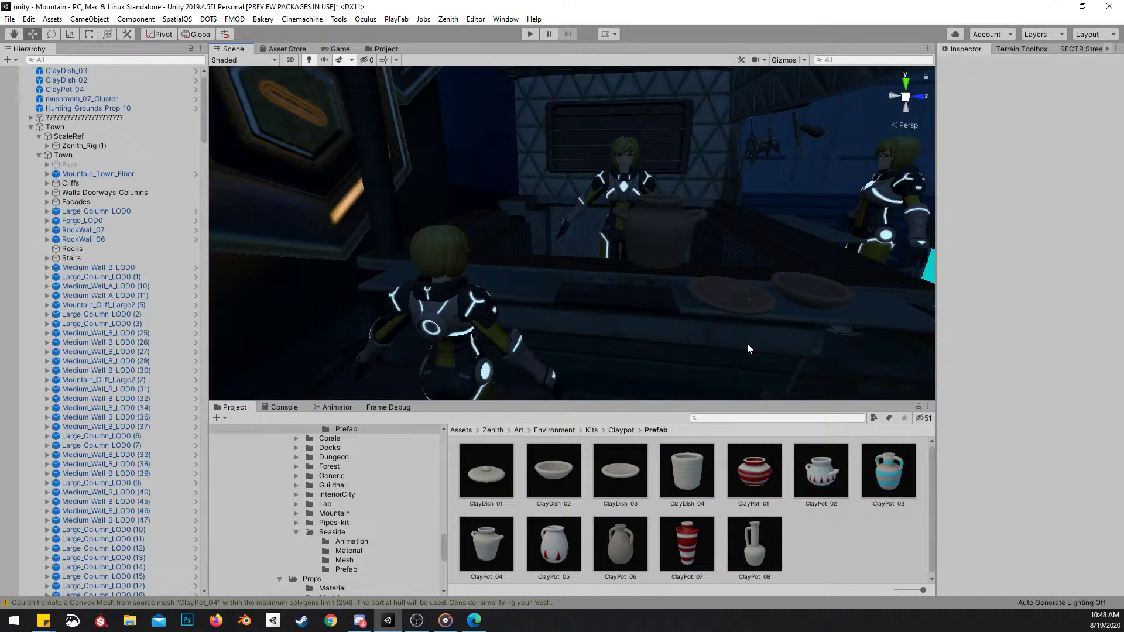
left_click_drag(766, 364, 752, 301)
key("shift+space")
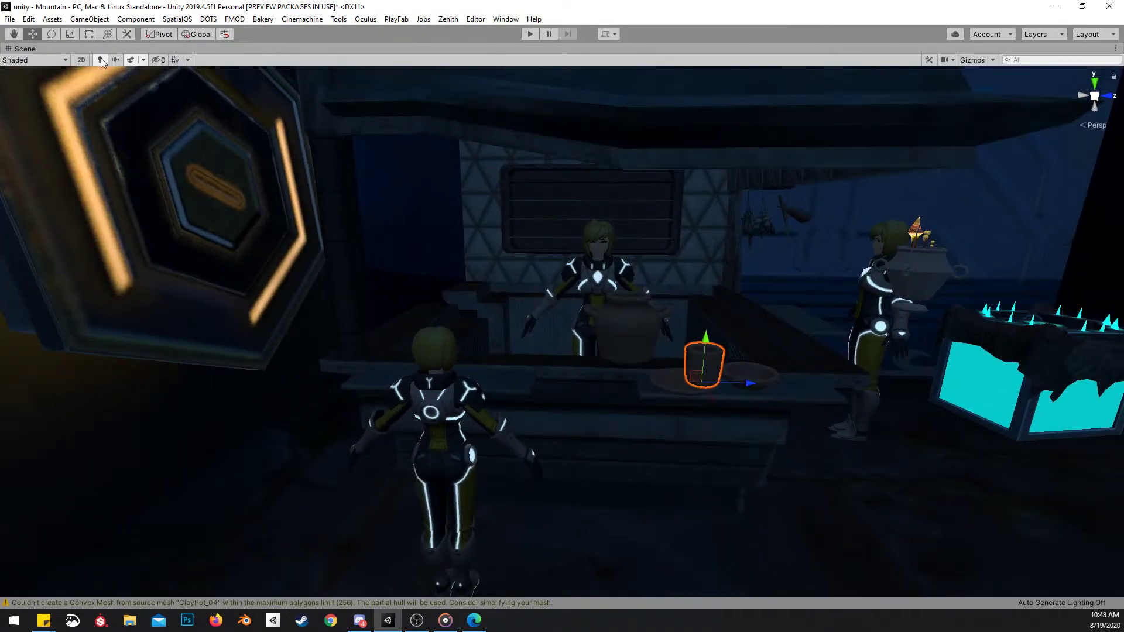
Turn off scene lighting, then shrink the ClayPot_04 jar and place it on the corner of the stall's counter
left_click(101, 59)
key("f")
left_click_drag(662, 414, 730, 381)
key("e")
left_click_drag(665, 325, 703, 316)
key("s")
right_click_drag(702, 293, 684, 304)
key("w")
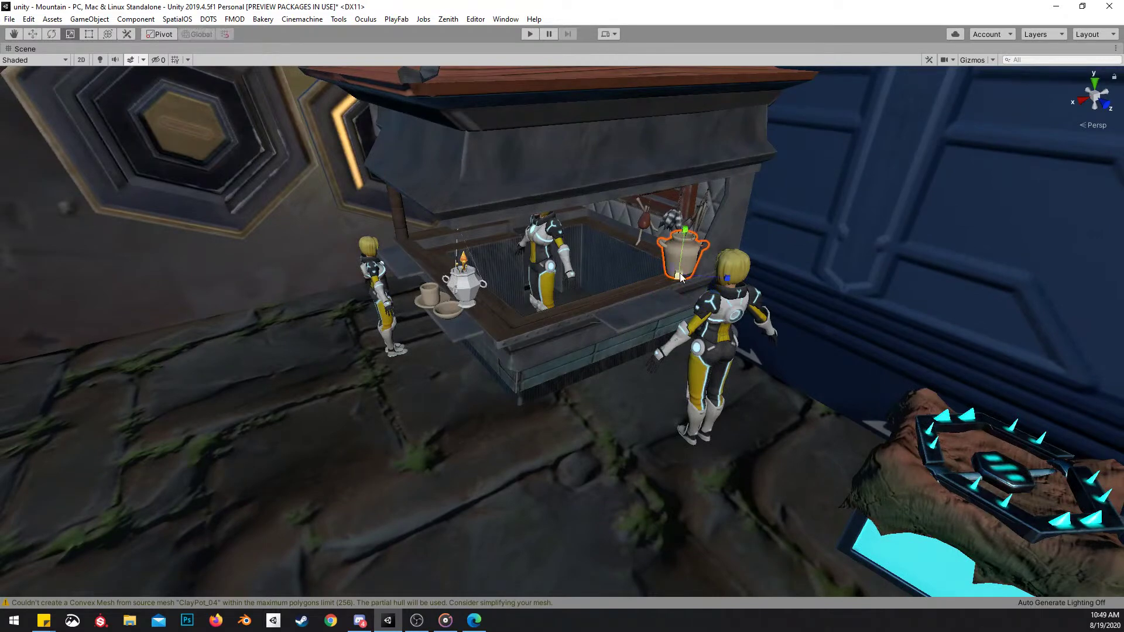
scroll(672, 292, "up", 5)
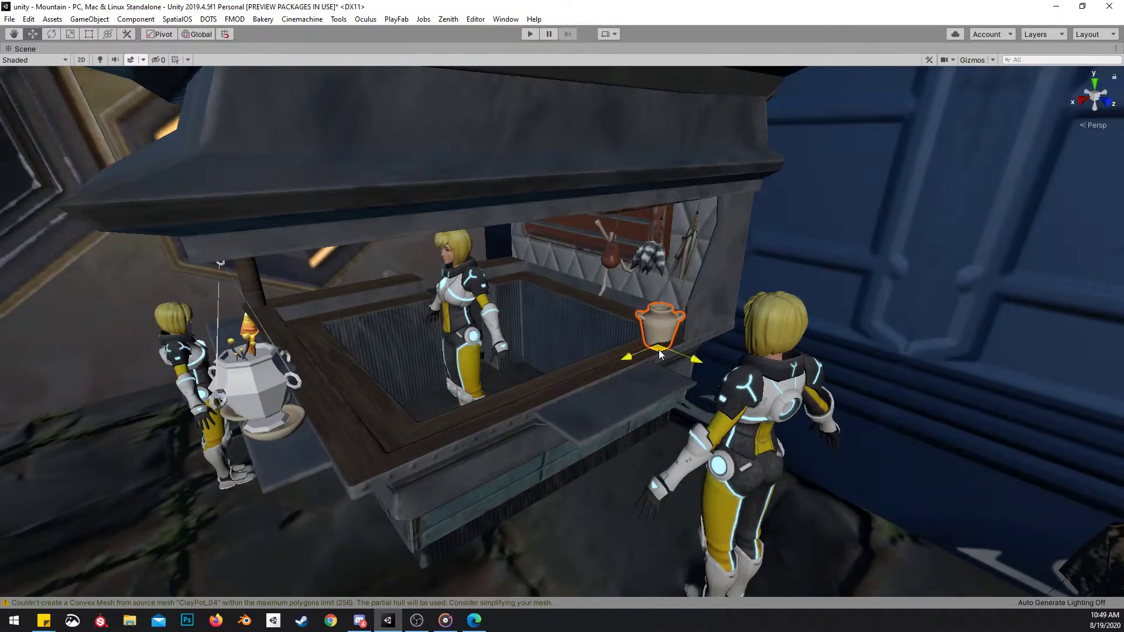
left_click_drag(657, 307, 658, 309)
right_click_drag(657, 309, 708, 355)
Move the plate and cup to the ledge near the post, scale them together, and slide the plate away from the cup
left_click(720, 358)
left_click_drag(680, 355, 420, 324)
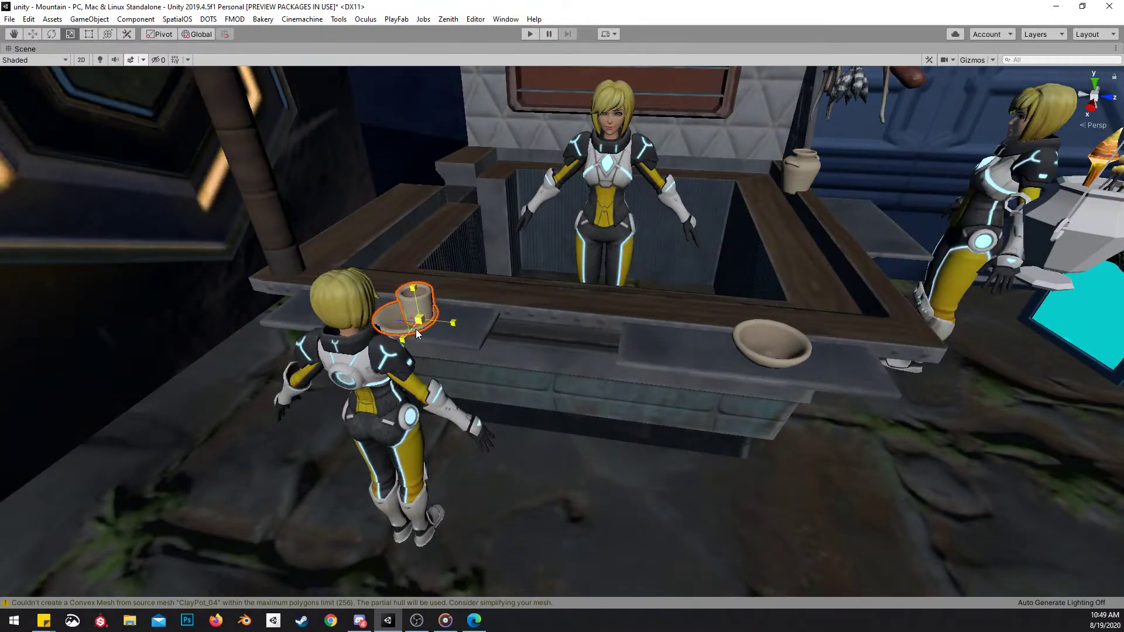
left_click_drag(539, 327, 583, 391, "alt")
left_click_drag(672, 418, 560, 415)
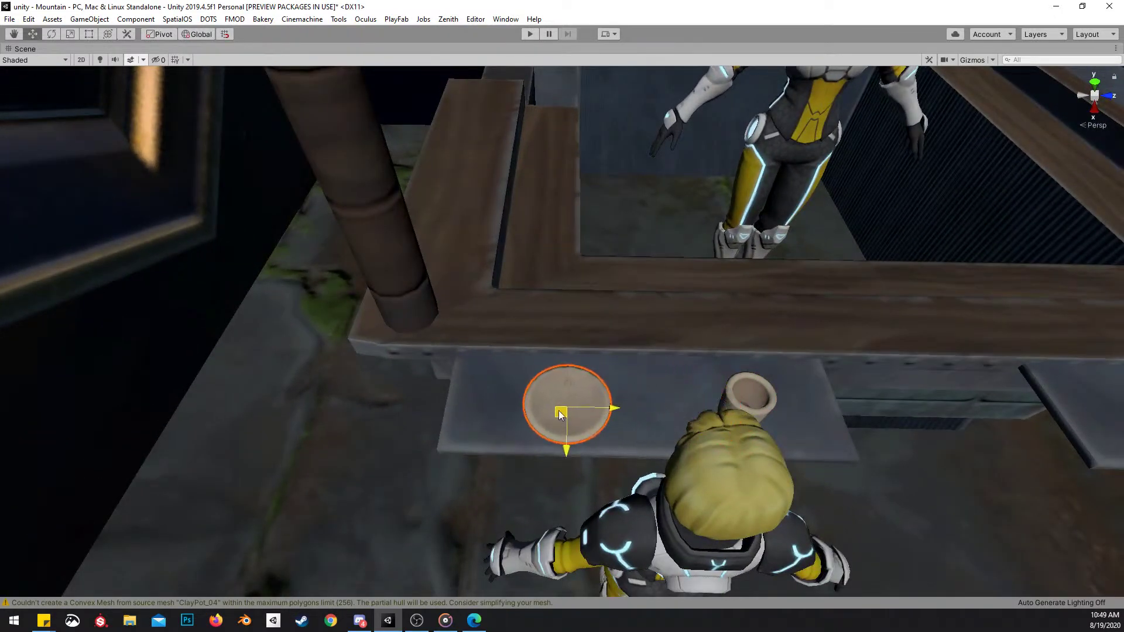
Select the clay cup and position it beside the plate on the front ledge
left_click(767, 383)
left_click_drag(768, 380, 928, 272, "alt")
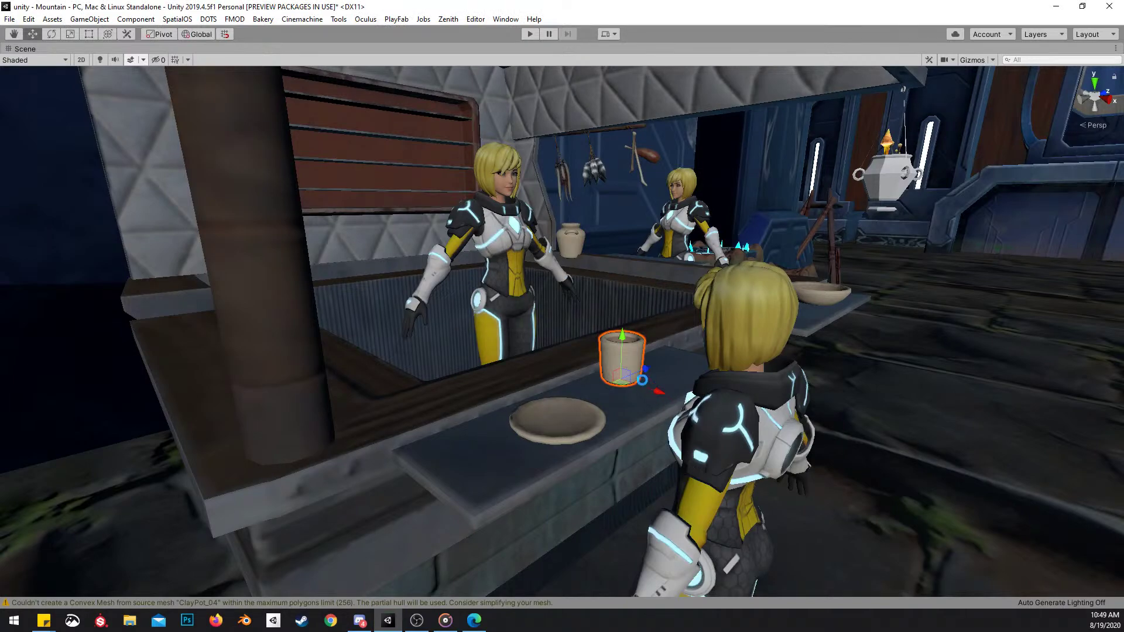
right_click_drag(768, 411, 648, 309)
left_click_drag(621, 303, 639, 287)
right_click_drag(640, 288, 434, 352)
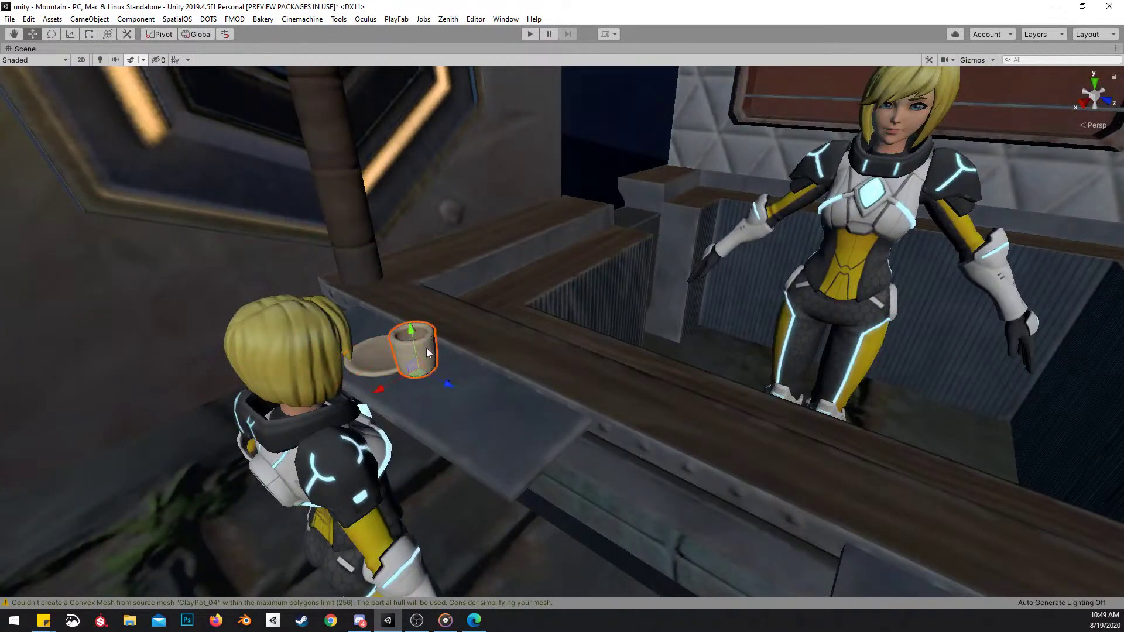
left_click_drag(446, 383, 521, 422)
right_click_drag(521, 423, 515, 319)
mouse_move(500, 448)
left_mouse_down()
mouse_move(504, 475)
mouse_move(508, 465)
left_mouse_up()
Move the clay plate closer to the cup on the front ledge
left_click(402, 454)
right_click_drag(486, 480, 458, 510)
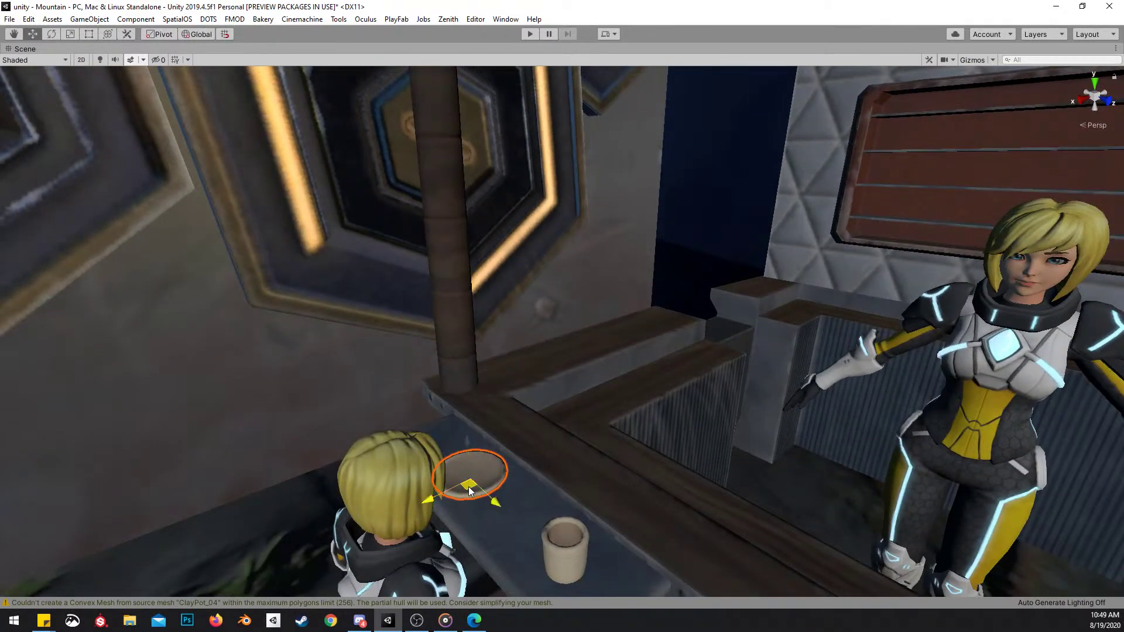
left_click_drag(469, 487, 514, 520)
right_click_drag(514, 520, 616, 542)
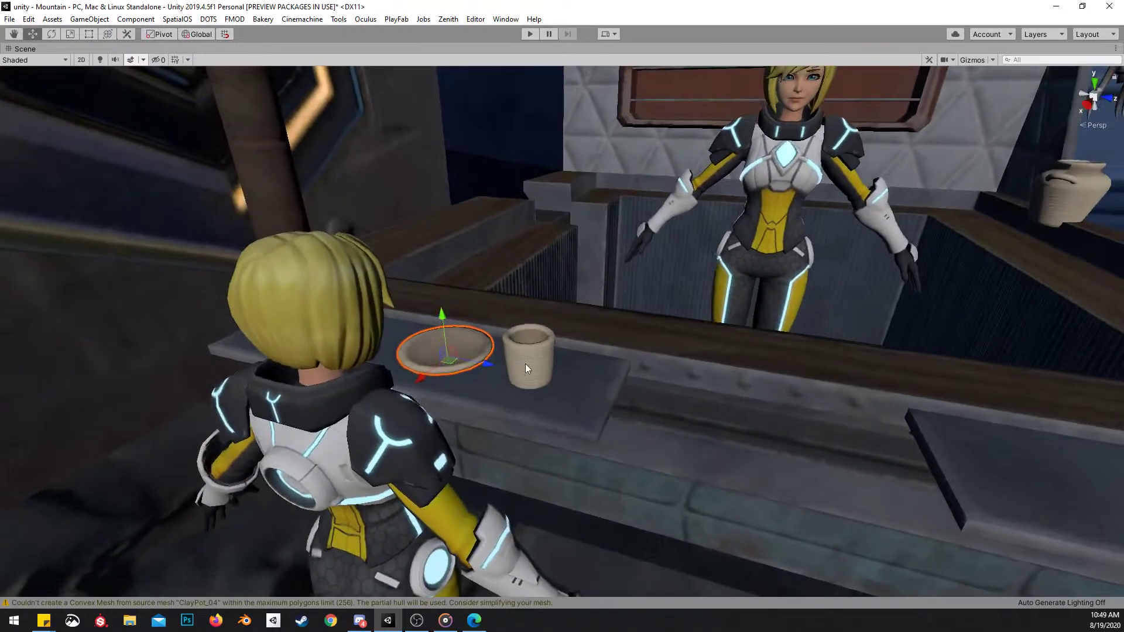
Shrink the ClayDish_02 bowl and move it onto the plate beside the cup
right_click_drag(469, 356, 634, 367)
left_click(707, 346)
key("r")
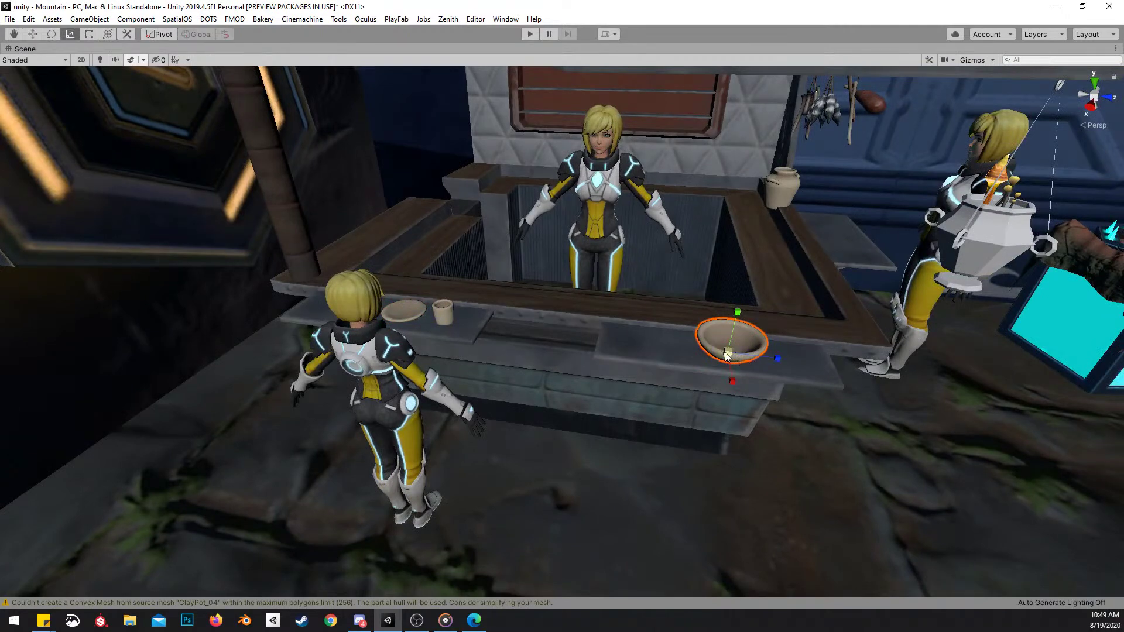
left_click_drag(468, 335, 436, 335)
right_click_drag(436, 335, 770, 328)
left_click_drag(381, 367, 381, 372)
right_click_drag(381, 371, 424, 361)
left_click_drag(421, 361, 403, 331)
right_click_drag(412, 377, 513, 368)
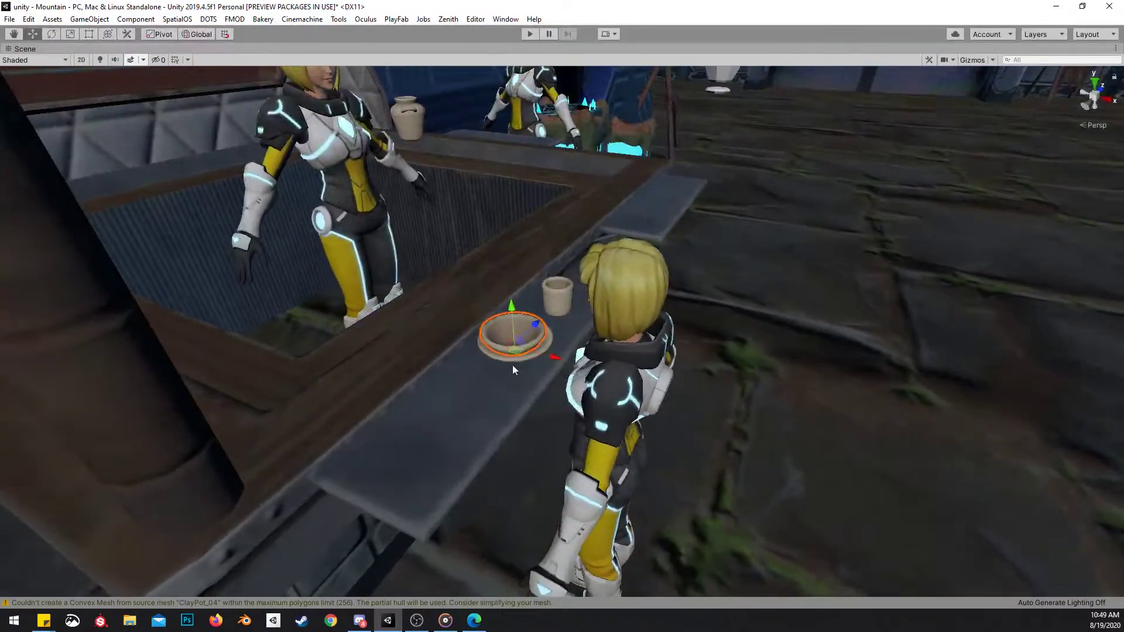
Center the bowl on the plate and adjust its height so it rests on the surface
left_click_drag(512, 352, 502, 354)
right_click_drag(503, 355, 575, 341)
key("q")
scroll(513, 291, "down", 1)
key("w")
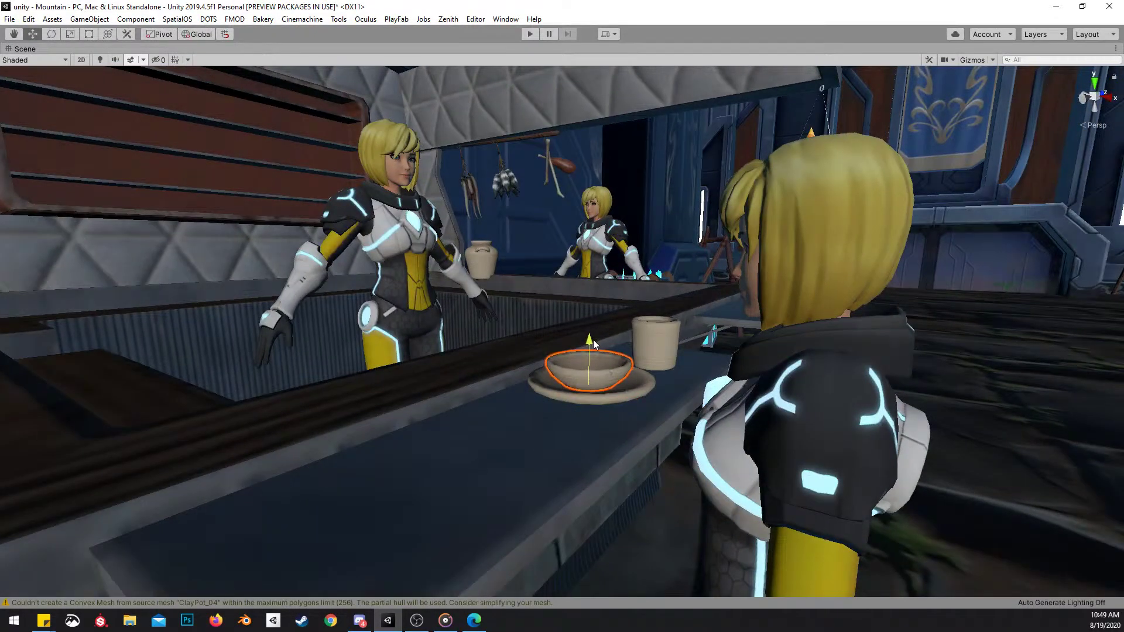
Duplicate the clay cup beside the plate and place the copy on the counter near the corner post
right_click_drag(634, 384, 652, 370)
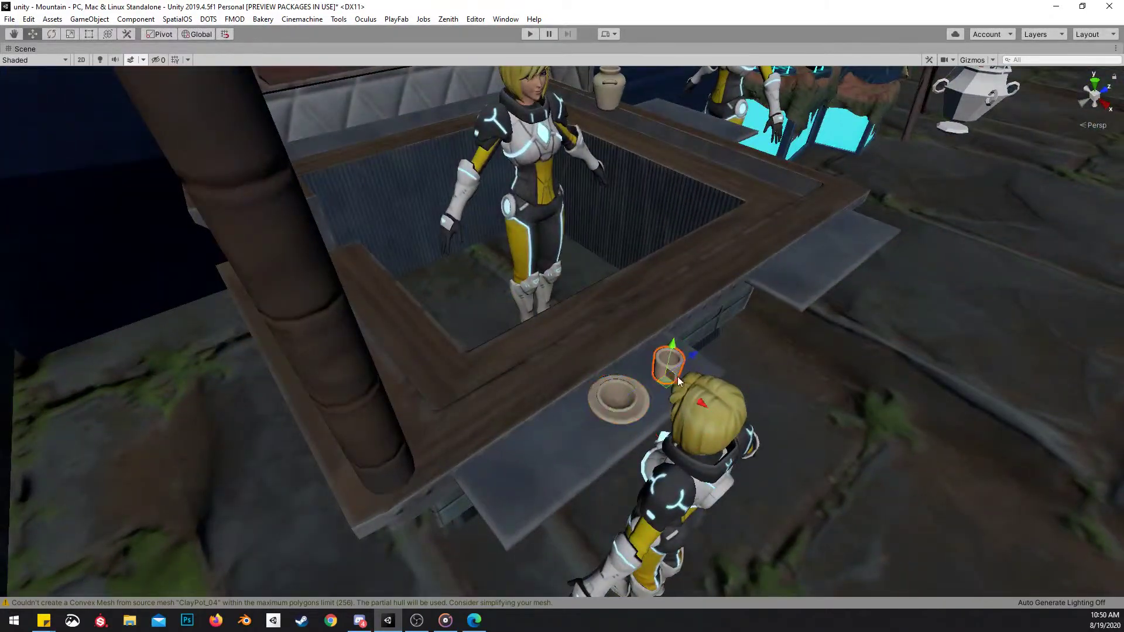
key("q")
right_click_drag(482, 430, 809, 319)
key("w")
scroll(831, 307, "up", 1)
right_click_drag(615, 330, 577, 270)
scroll(392, 374, "up", 4)
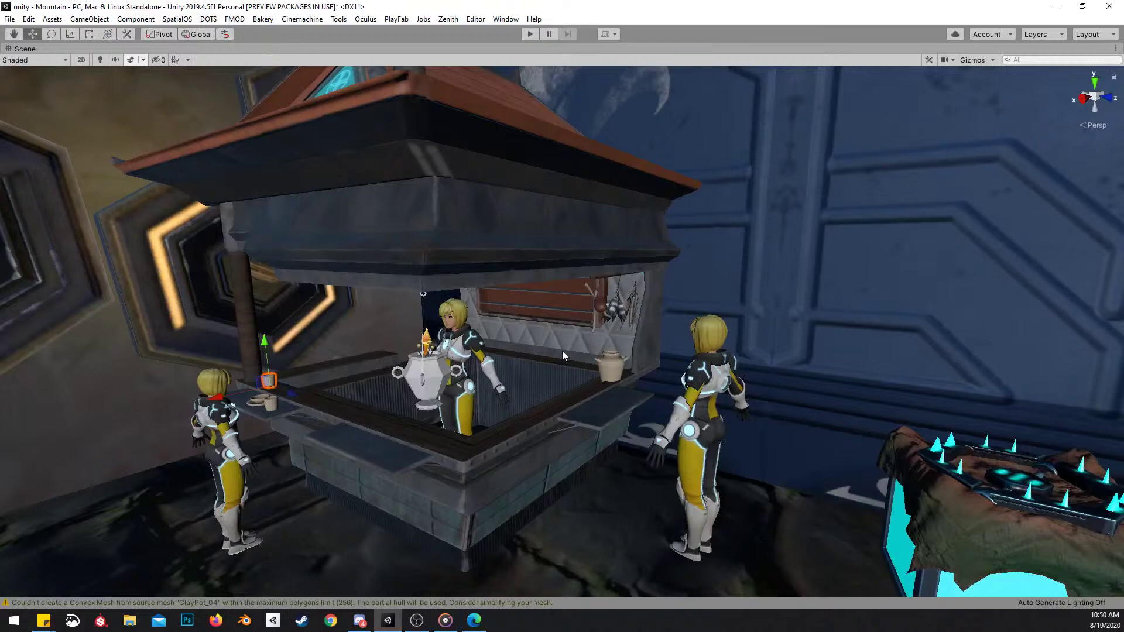
Select the clay cup beside the plate and nudge its position on the front ledge
mouse_move(707, 322)
left_mouse_down("alt")
mouse_move(657, 321)
mouse_move(708, 321)
left_mouse_up("alt")
left_click(657, 321)
scroll(708, 321, "up", 3)
left_click(708, 322)
scroll(699, 346, "down", 5)
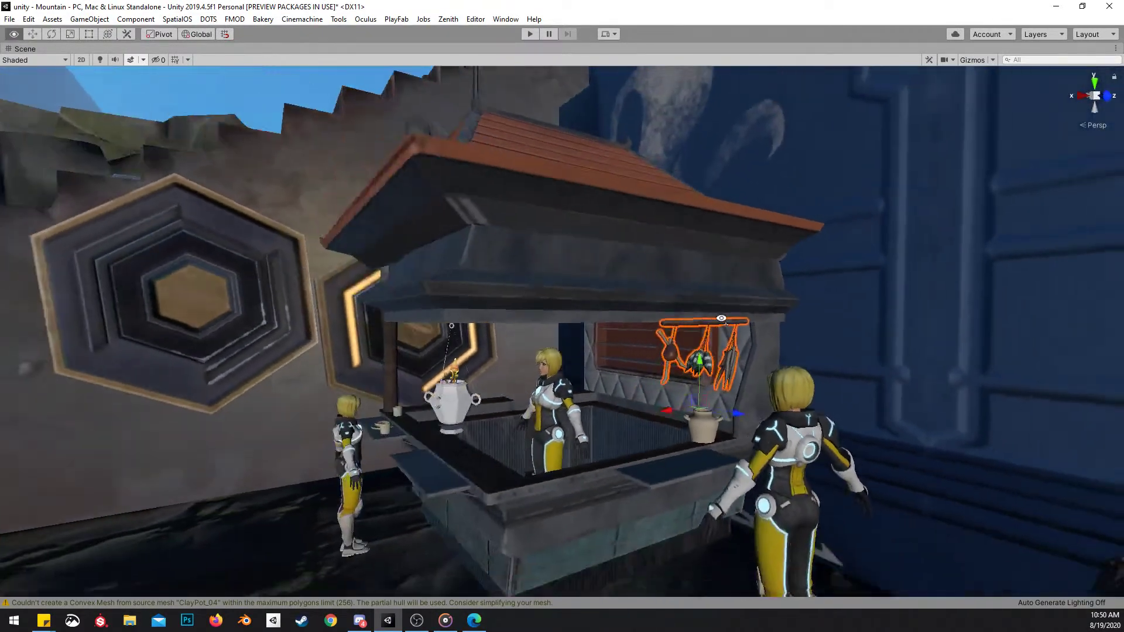
right_click_drag(591, 338, 562, 440)
key("e")
scroll(657, 441, "down", 1)
key("w")
left_click_drag(318, 447, 334, 428)
key("s")
right_click_drag(345, 419, 351, 346)
right_click_drag(650, 348, 666, 349)
key("q")
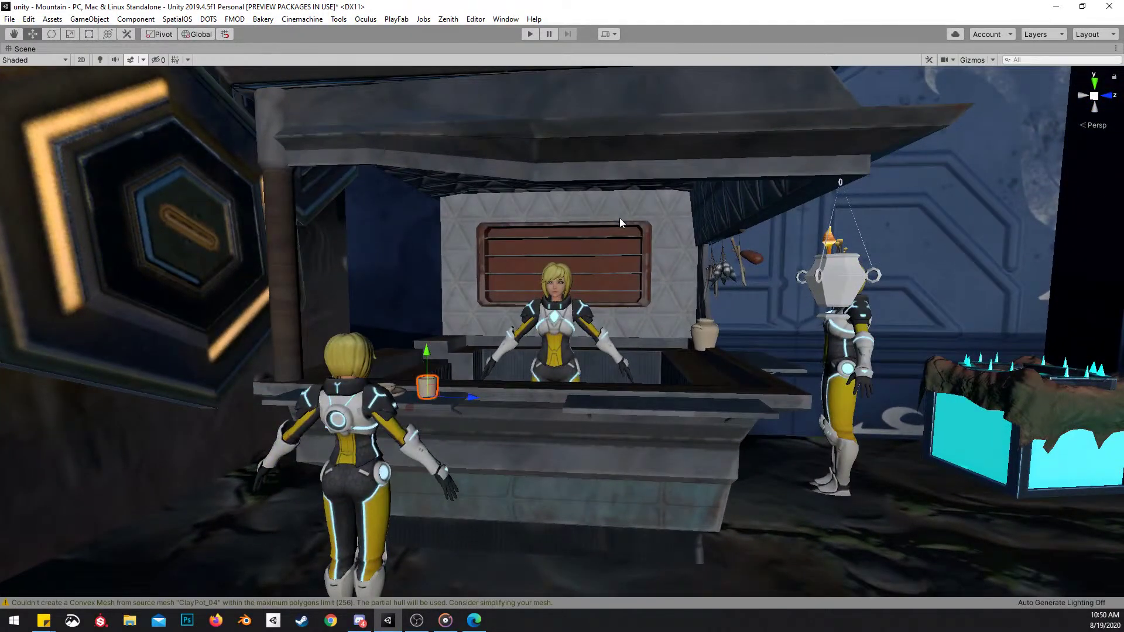
Move the two-handled clay pot slightly on the side counter below the hanging props
key("w")
right_click_drag(633, 304, 657, 300)
key("s")
left_click(657, 300)
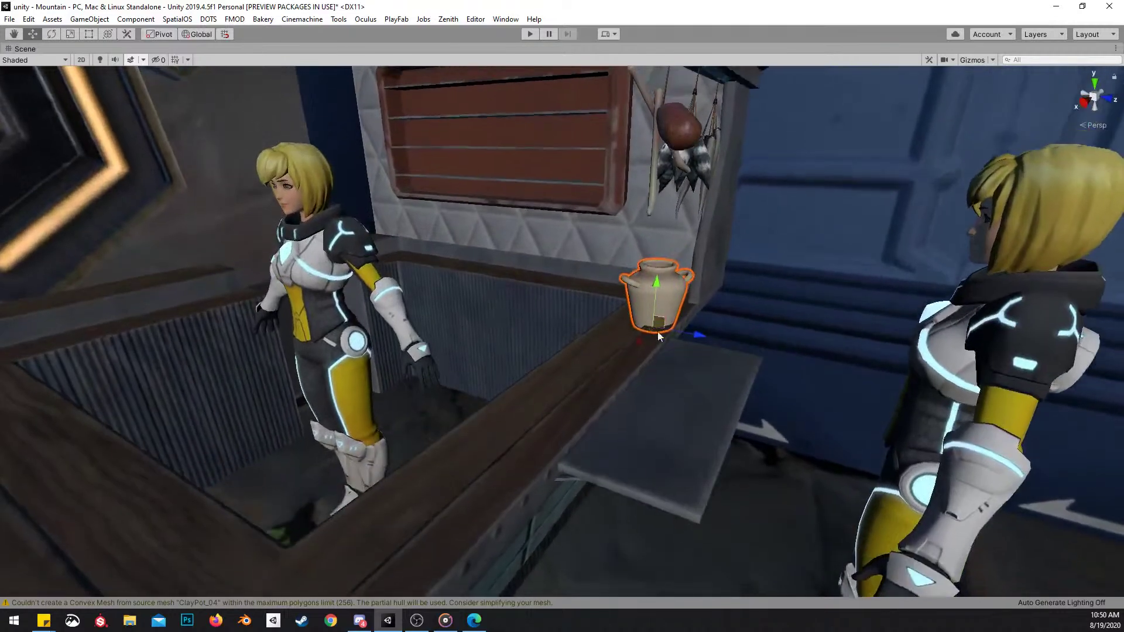
left_click_drag(660, 337, 676, 339)
key("s")
right_click_drag(678, 339, 639, 343)
Place a copy of the clay cup beside the two-handled pot on the side counter and enlarge it
left_click(301, 329)
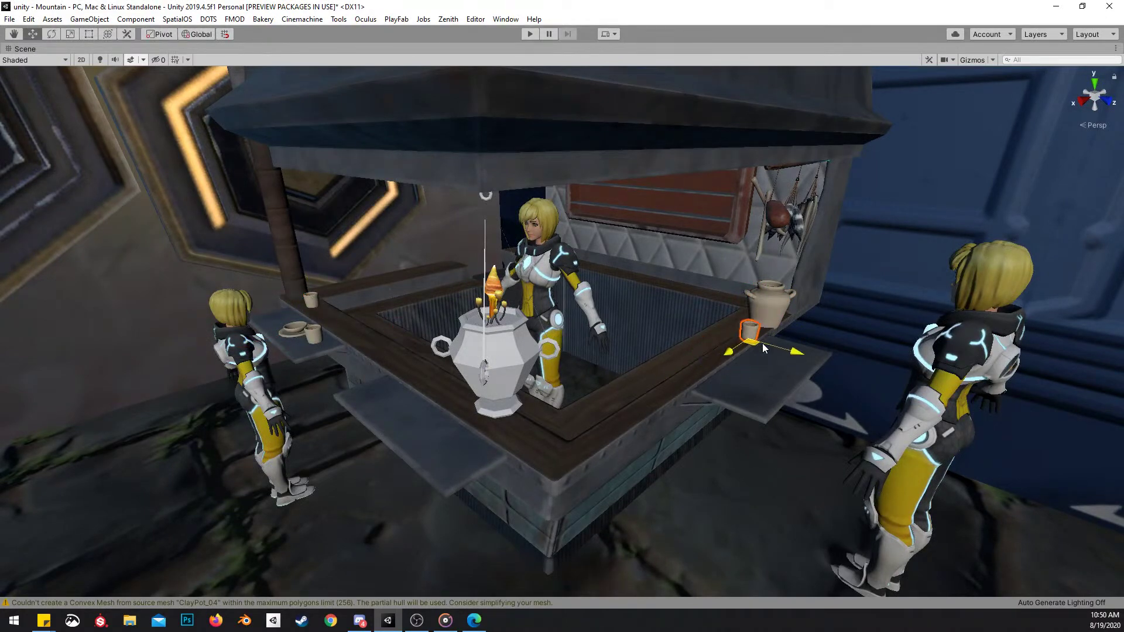
left_click_drag(763, 328, 760, 336)
key("r")
right_click_drag(760, 337, 720, 345)
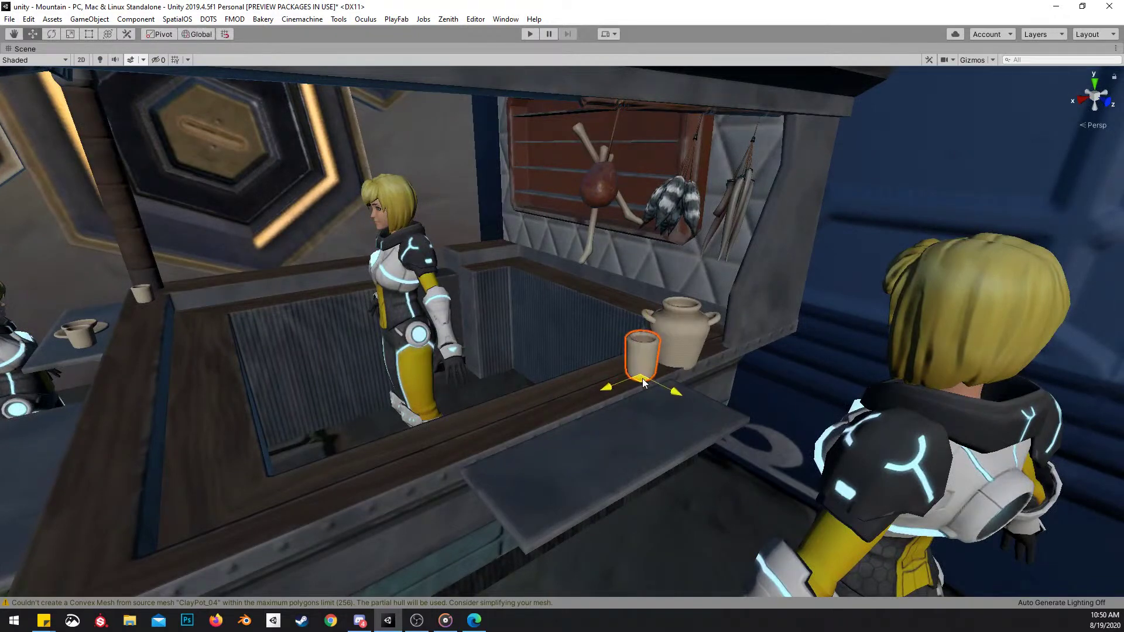
Place a copy of the clay bowl from the plate on the empty neighbouring front ledge
right_click_drag(651, 345, 604, 289)
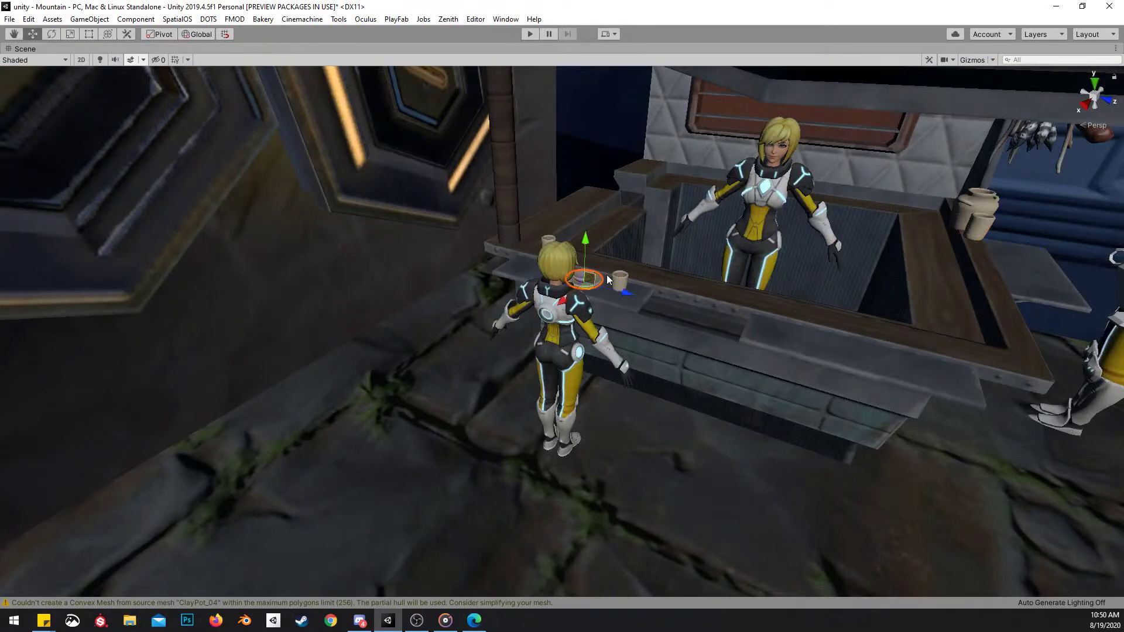
key("f")
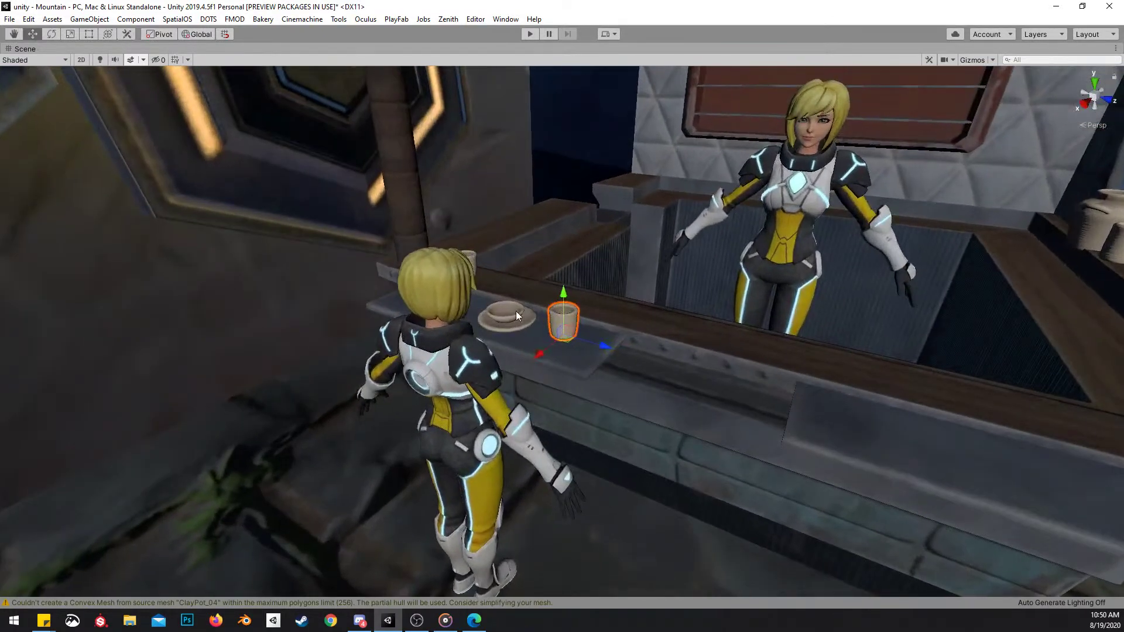
left_click_drag(540, 326, 788, 382)
right_click_drag(662, 377, 588, 375)
key("s")
scroll(654, 375, "down", 1)
key("d")
key("w")
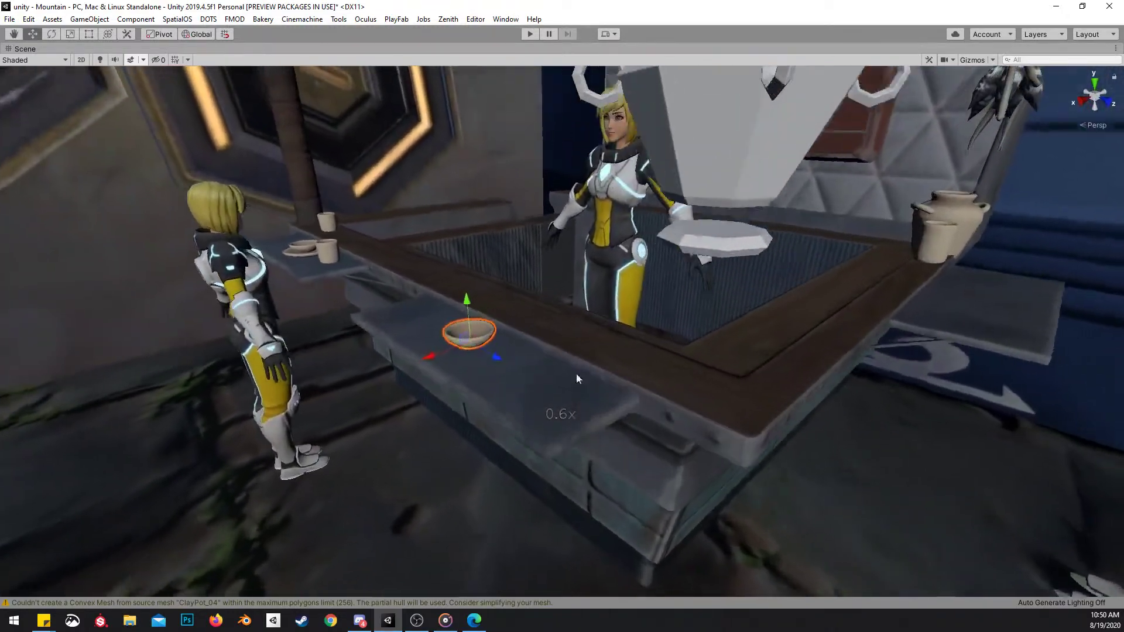
Duplicate the bowl and set a second, smaller bowl next to it on the same ledge
left_click_drag(480, 355, 539, 346)
key("ctrl+d")
key("s")
Duplicate a clay cup and move the copy to the wooden counter behind the two bowls
right_click_drag(539, 345, 469, 249)
key("d")
key("w")
key("ctrl+d")
left_click_drag(480, 267, 725, 395)
key("s")
key("d")
right_click_drag(725, 396, 569, 390)
key("w")
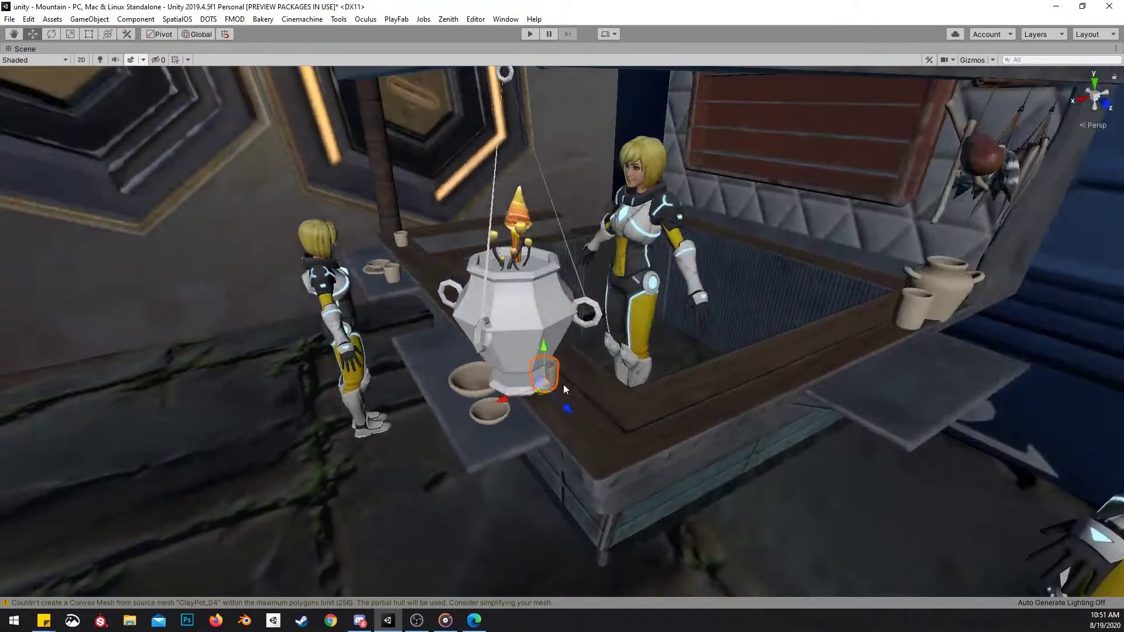
Place another clay cup at the counter's front corner and adjust its height to rest on the surface
left_click_drag(544, 396, 647, 399)
key("r")
key("w")
left_click_drag(646, 361, 657, 388)
left_click_drag(635, 433, 640, 416)
mouse_move(647, 374)
left_mouse_down()
mouse_move(651, 393)
mouse_move(656, 382)
left_mouse_up()
key("s")
right_click_drag(657, 382, 701, 324)
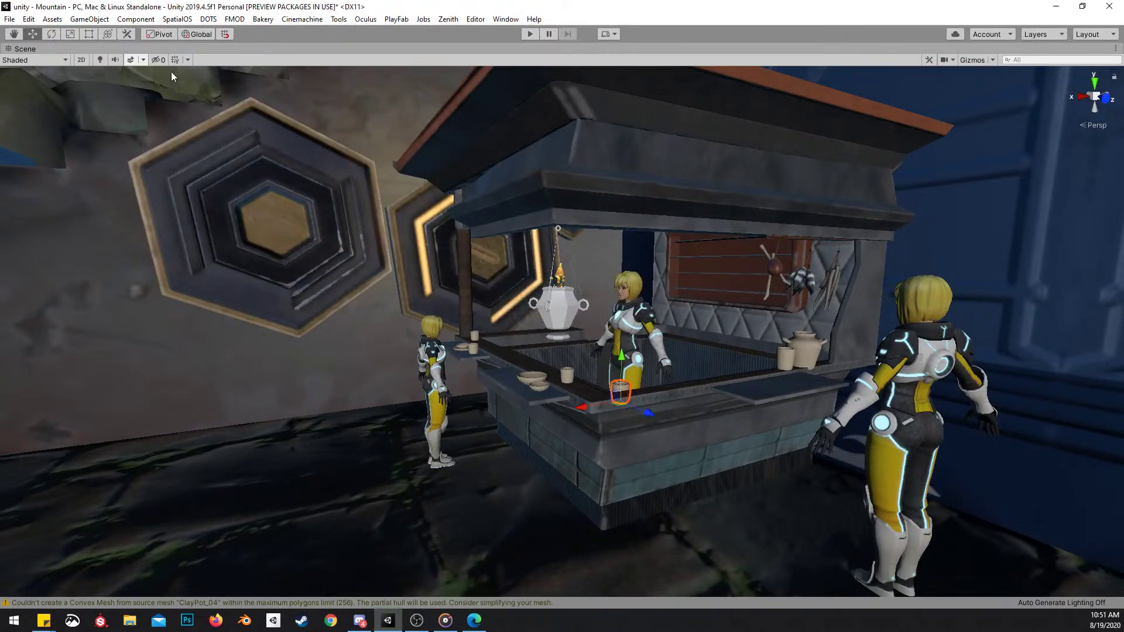
Turn on scene lighting and inspect the stall's counter and interior
left_click(101, 60)
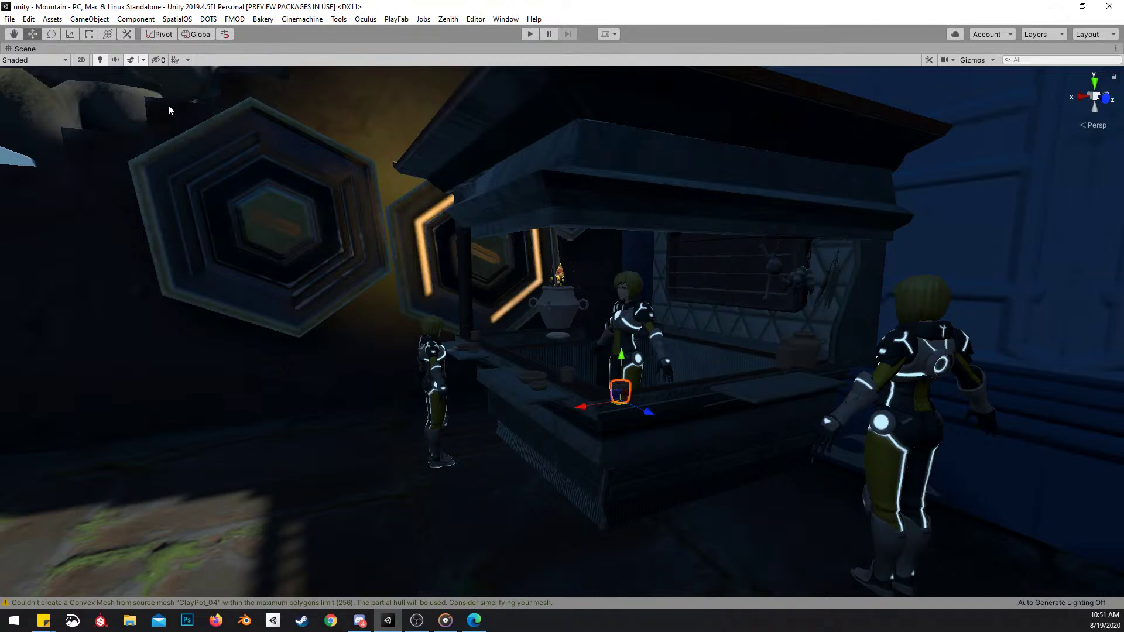
left_click_drag(487, 349, 631, 332, "alt")
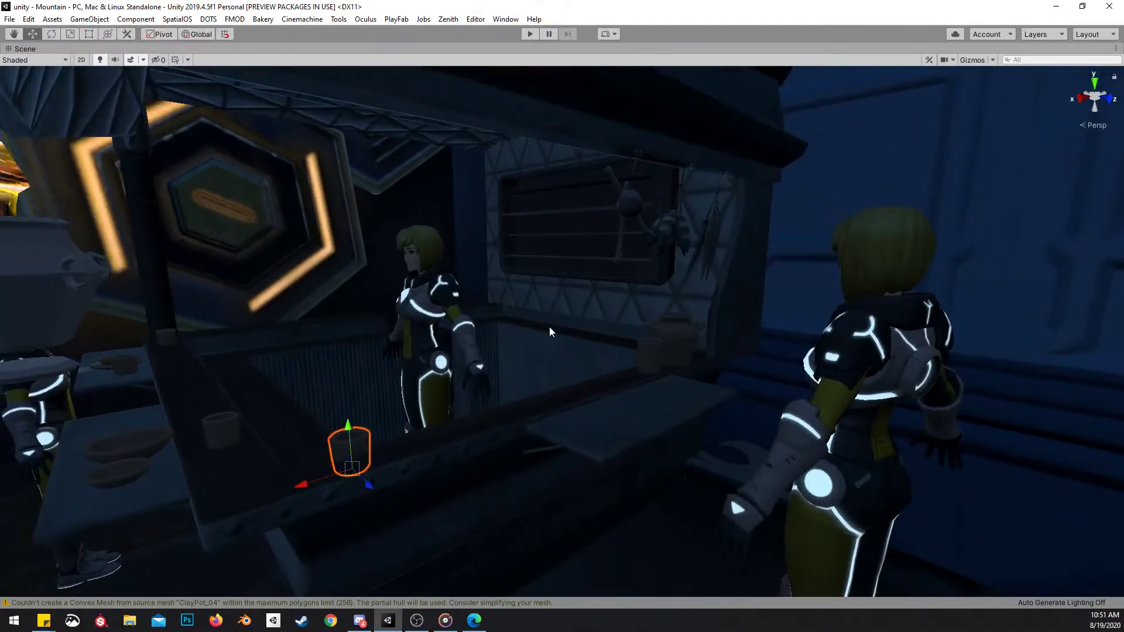
Add the ClayPot_05, ClayPot_01, ClayPot_07 and ClayPot_03 prefabs to the scene by the stall
key("shift+space")
left_click_drag(577, 239, 675, 227, "alt")
right_click_drag(675, 228, 780, 334)
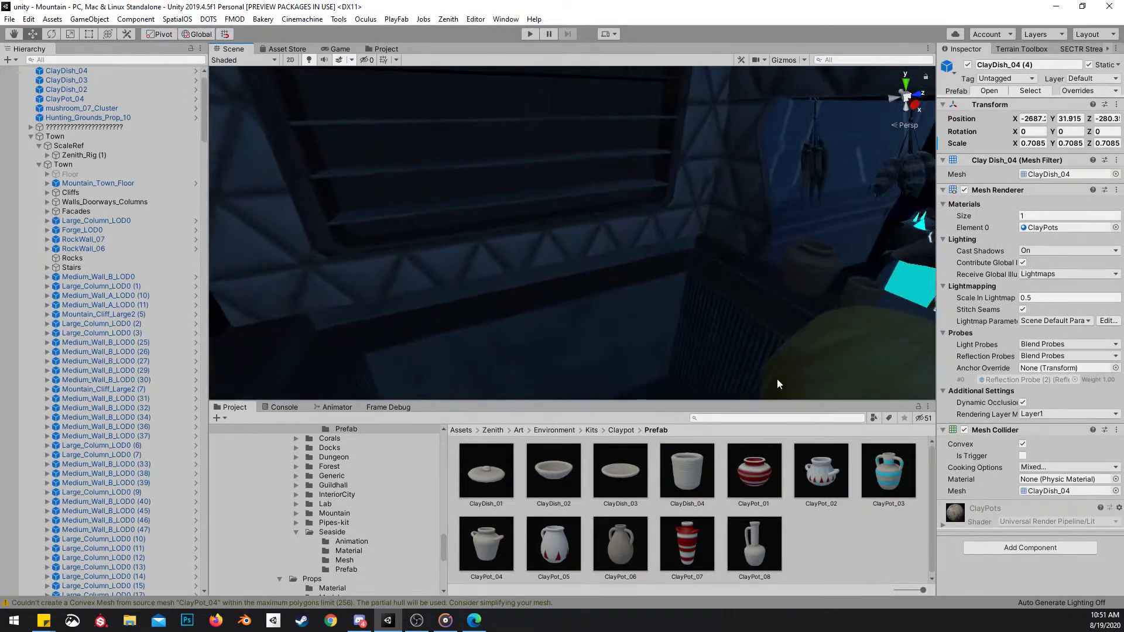
left_click_drag(565, 542, 503, 231)
key("s")
right_click_drag(705, 327, 618, 344)
left_click_drag(750, 486, 647, 187)
left_click_drag(880, 463, 710, 241)
key("shift+space")
right_click_drag(638, 247, 521, 209)
key("a")
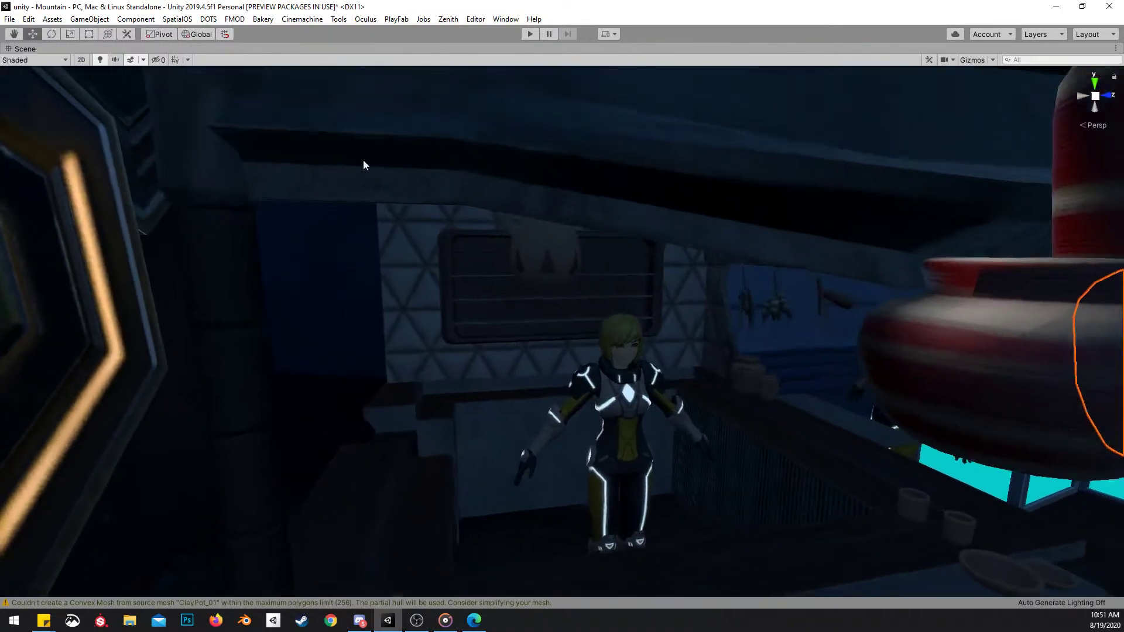
Turn off scene lighting, then select the four new clay pots and shift them towards the stall
left_click(100, 60)
right_click_drag(234, 153, 388, 160)
key("s")
left_click(492, 189, "shift")
left_click(479, 309, "shift")
right_click_drag(421, 310, 331, 290)
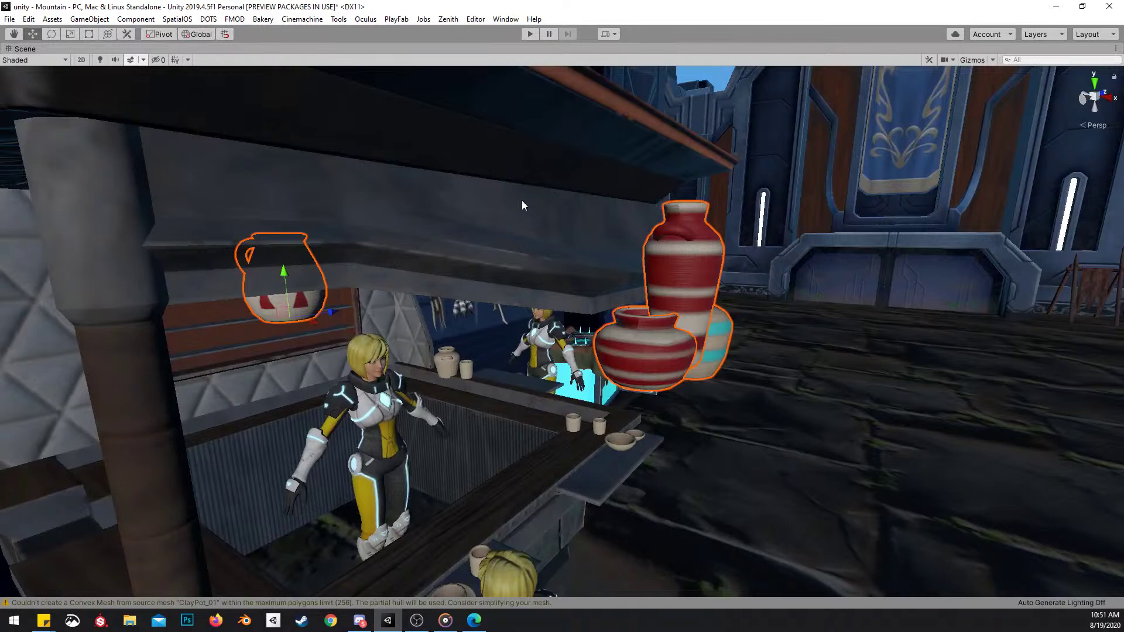
left_click_drag(300, 318, 259, 316)
key("w")
key("shift+space")
right_click_drag(674, 304, 614, 319)
key("w")
key("shift+space")
right_click_drag(497, 269, 461, 345)
key("w")
Move the white pitcher onto the stall's wall shelf and scale it down to fit
left_click_drag(667, 351, 357, 343)
key("ctrl+z")
left_click_drag(666, 361, 224, 323)
left_click_drag(209, 279, 229, 331)
left_click_drag(480, 319, 282, 316, "alt")
left_click_drag(447, 350, 477, 329)
key("r")
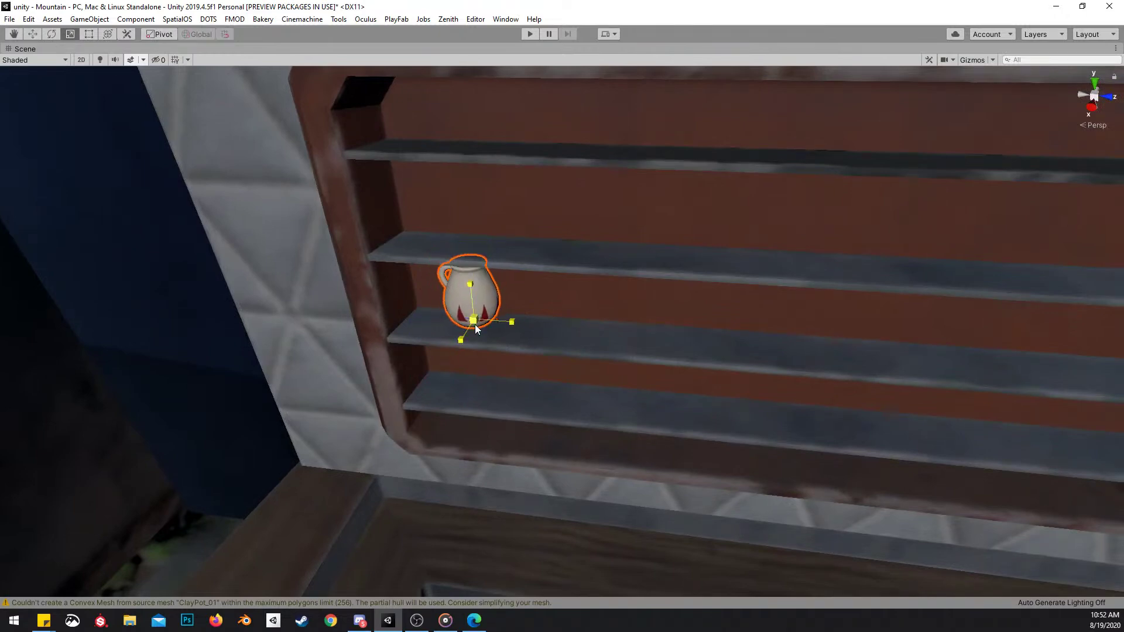
key("w")
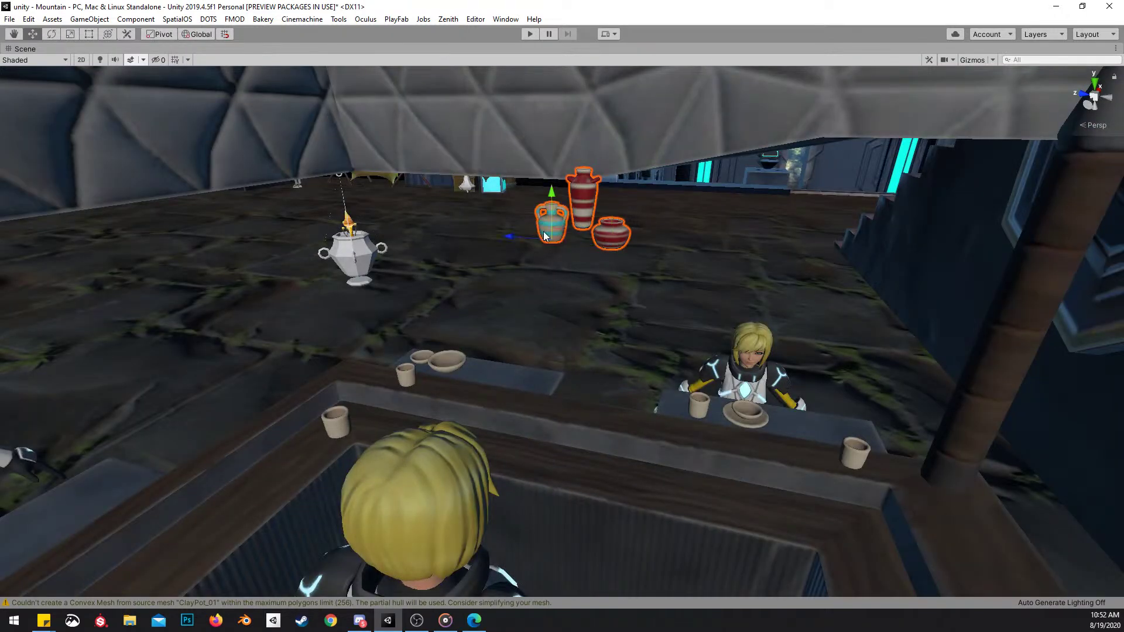
Move the tall red vase, round red pot and turquoise-striped pot onto the wall shelf beside the white pitcher
left_click_drag(566, 229, 492, 316)
right_click_drag(574, 308, 473, 331)
right_click_drag(627, 350, 550, 369)
scroll(551, 364, "down", 1)
key("s")
left_click_drag(772, 325, 357, 258)
right_click_drag(357, 257, 527, 243)
Locate the wall shelf's source prefab in the project and preview the other Vendor_Small shelf prefabs
key("shift+space")
left_click(521, 166)
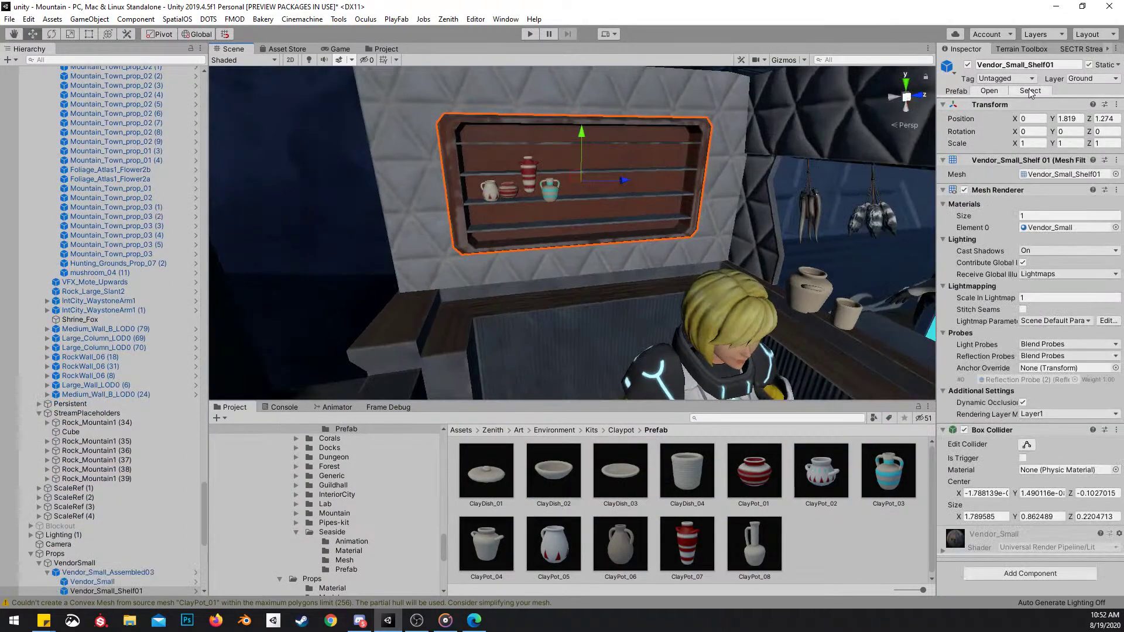
left_click(1026, 93)
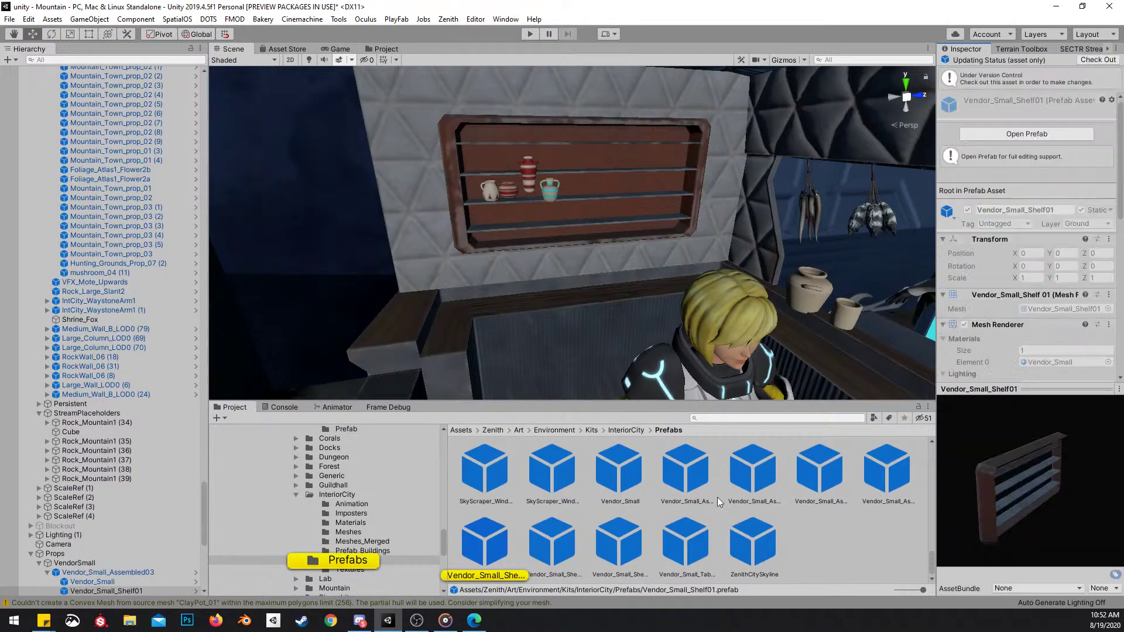
left_click(614, 545)
left_click_drag(1044, 497, 996, 499)
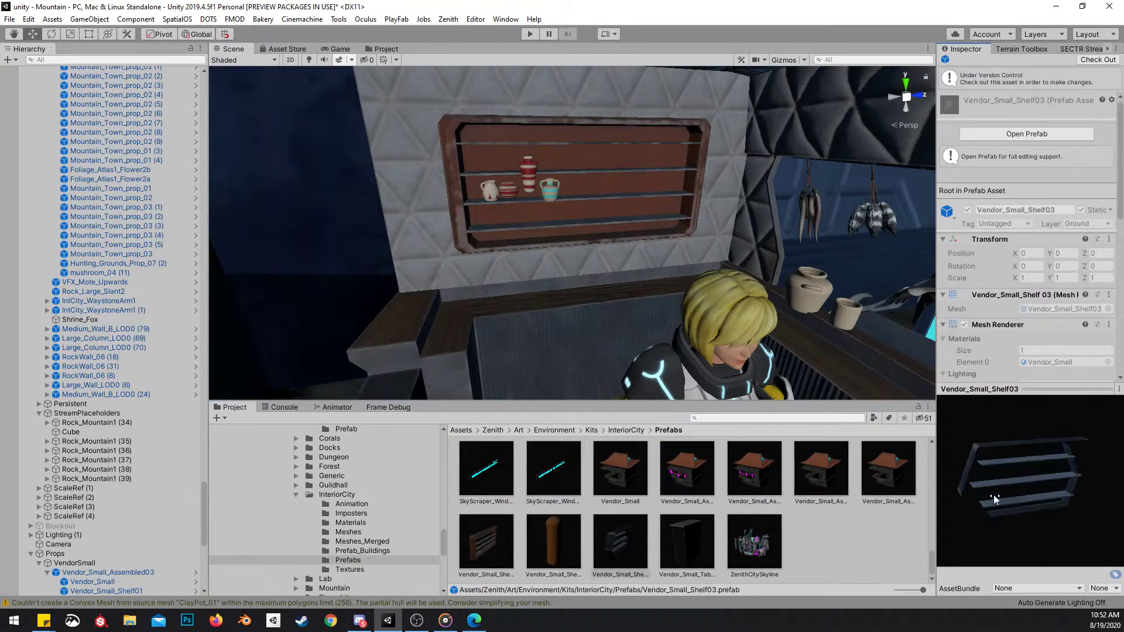
left_click(579, 549)
left_click_drag(1094, 494, 999, 496)
Add the Vendor_Small_Table prefab inside the stall and rotate it 90 degrees about Y
right_click_drag(697, 363, 735, 375)
left_click_drag(681, 535, 574, 256)
right_click_drag(573, 256, 623, 252)
key("e")
left_click_drag(616, 261, 487, 287, "ctrl")
left_click_drag(598, 199, 592, 387)
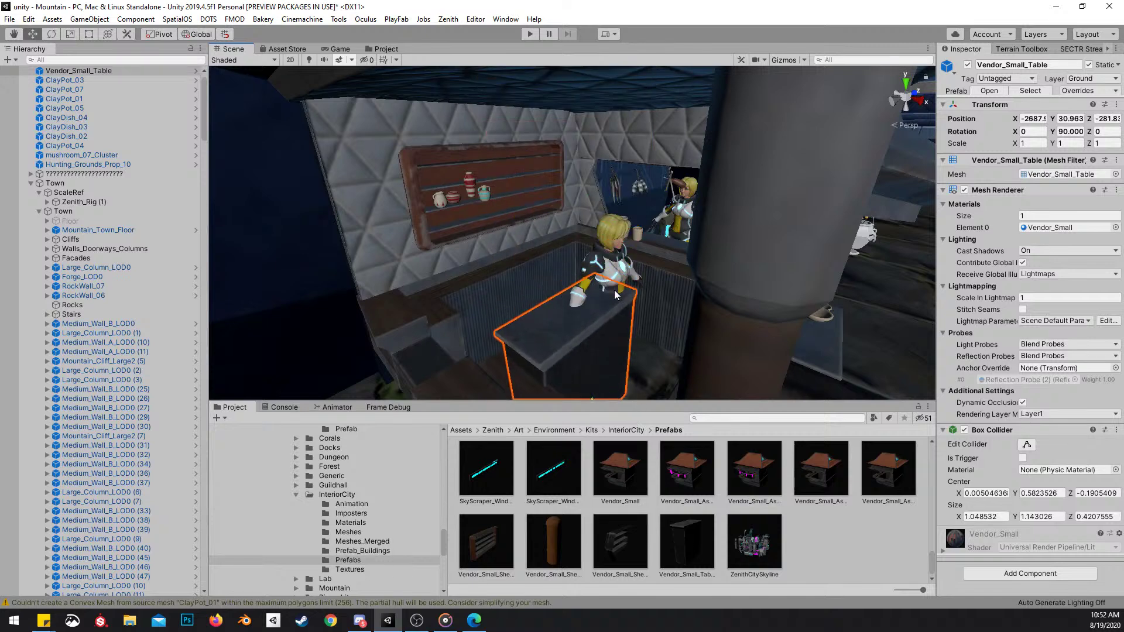
Position the table against the stall's back wall beneath the shelf
right_click_drag(616, 299, 613, 332)
left_click_drag(589, 374, 563, 292)
right_click_drag(557, 252, 616, 339)
left_click_drag(619, 297, 627, 285)
key("ctrl+z")
left_click_drag(648, 330, 638, 312)
right_click_drag(640, 314, 616, 277)
Try a second copy of the table next to the first, then delete the copy
left_click_drag(595, 279, 578, 346)
key("ctrl+d")
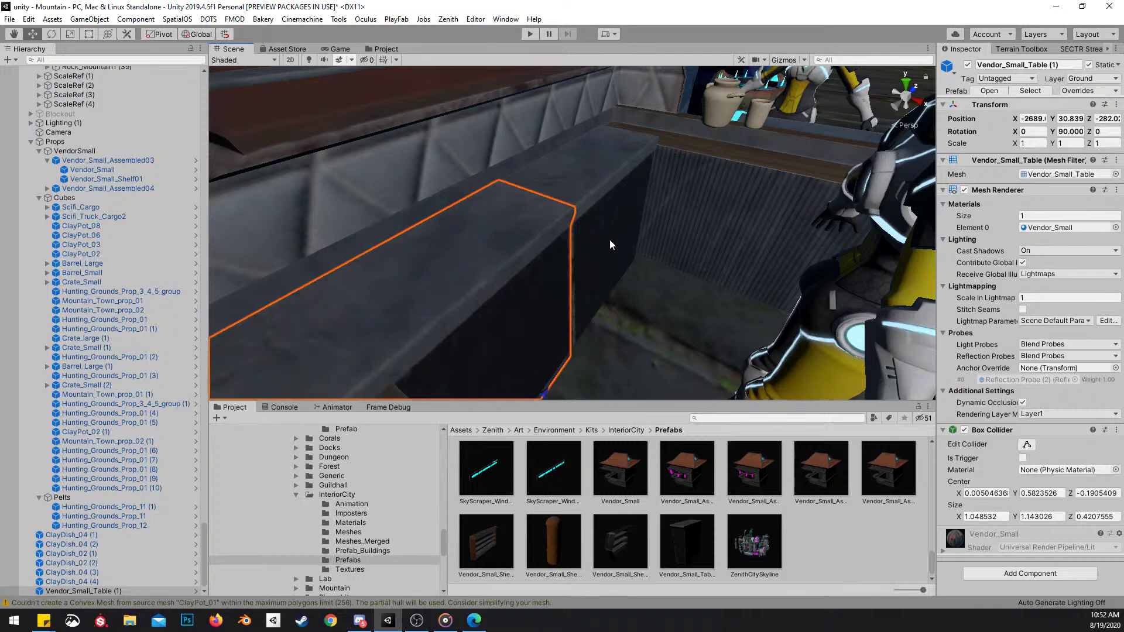
key("Delete")
Scale the table to span the space below the wall shelf and adjust its position
left_click(614, 203)
left_click_drag(614, 203, 609, 212, "alt")
key("r")
left_click_drag(581, 333, 556, 365)
key("w")
mouse_move(605, 300)
left_mouse_down()
mouse_move(575, 345)
mouse_move(591, 339)
mouse_move(591, 312)
left_mouse_up()
Move the turquoise-striped ClayPot_03 from the shelf down to the table and enlarge it
right_click_drag(591, 311, 508, 204)
left_click(513, 186)
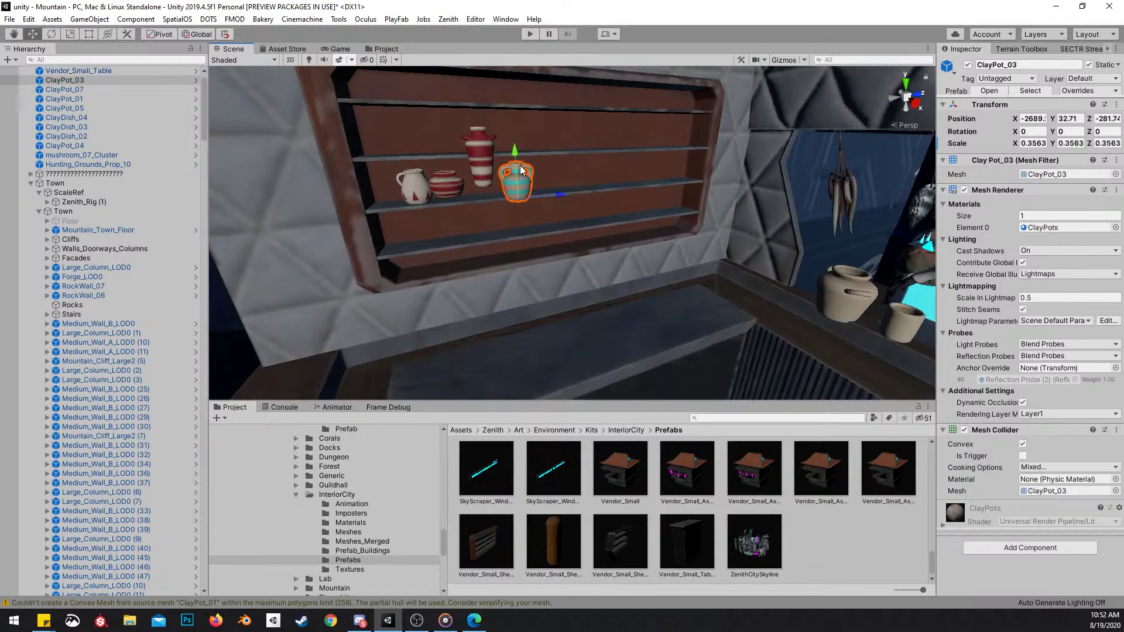
left_click_drag(515, 152, 540, 271)
left_click_drag(549, 341, 634, 300)
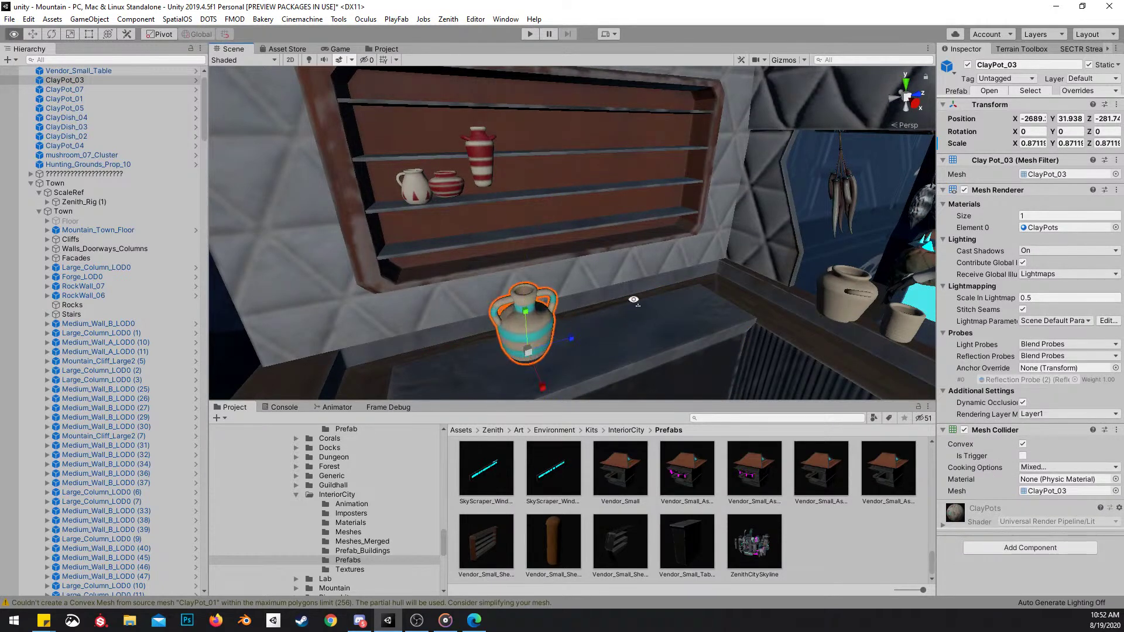
right_click_drag(633, 300, 572, 324)
key("w")
Enlarge the turquoise-striped pot further and move it to the end of the table near the side counter
key("shift+space")
right_click_drag(674, 309, 650, 307)
key("e")
left_click_drag(596, 468, 641, 506)
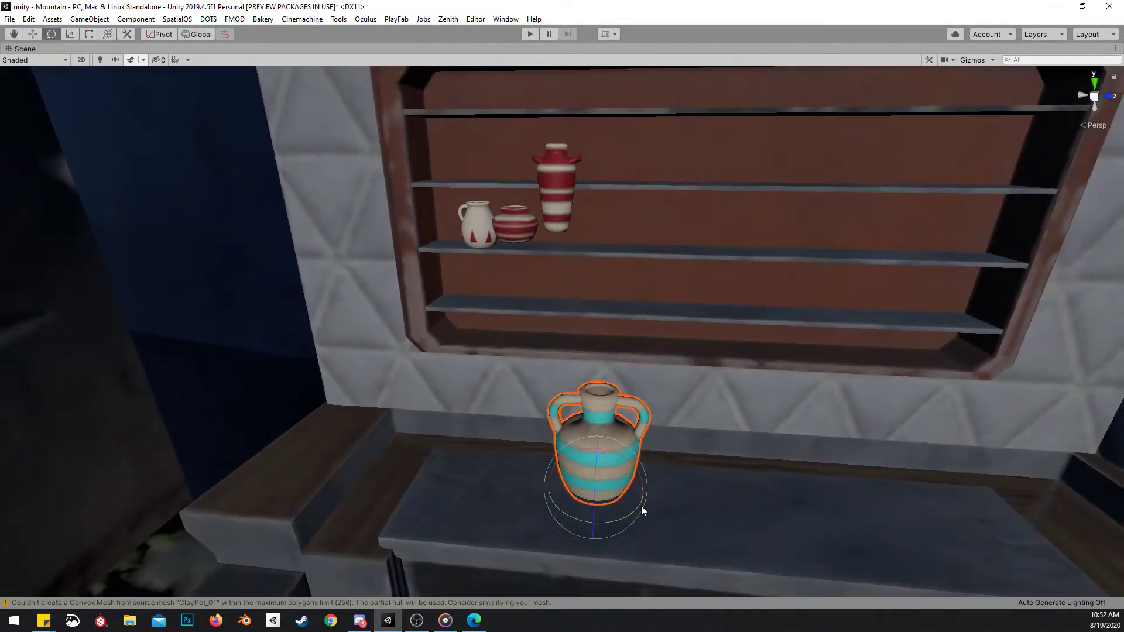
right_click_drag(641, 506, 656, 506)
key("ctrl+z")
key("r")
left_click_drag(571, 486, 875, 487)
Enlarge the tall red-striped vase and arrange it on the table next to the turquoise-striped pot
left_click(516, 205)
key("r")
left_click_drag(520, 230, 564, 416)
key("w")
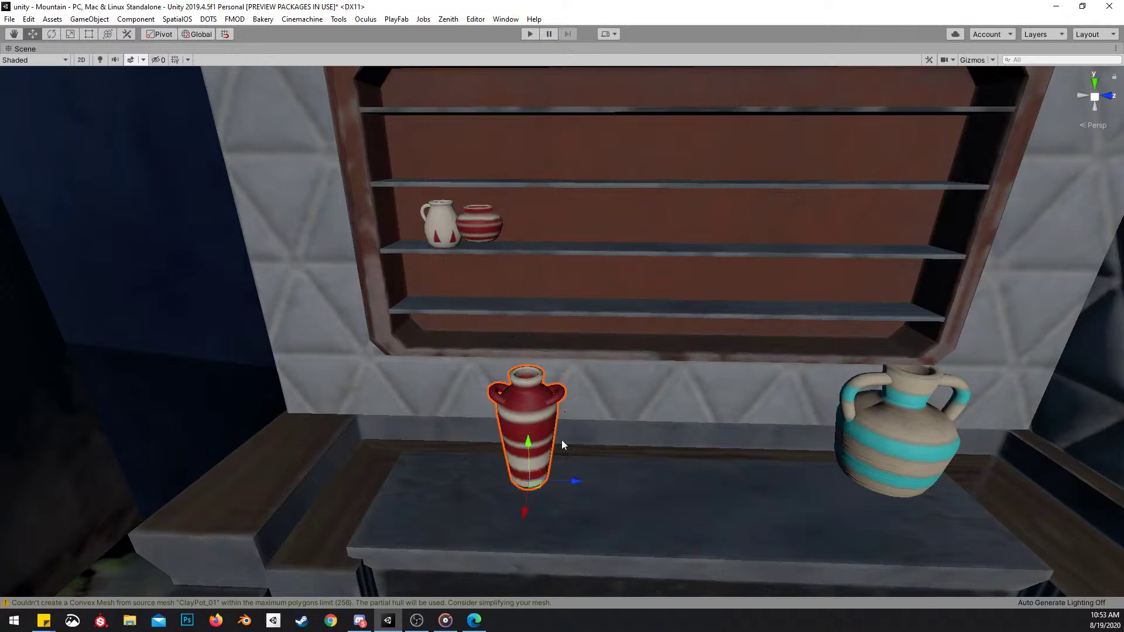
left_click_drag(532, 485, 801, 501)
right_click_drag(801, 501, 768, 468)
left_click(744, 438)
key("w")
left_click_drag(755, 454, 696, 439)
Duplicate the white pitcher from the shelf and set the copy on the table in front of the two larger pots
left_click(272, 143)
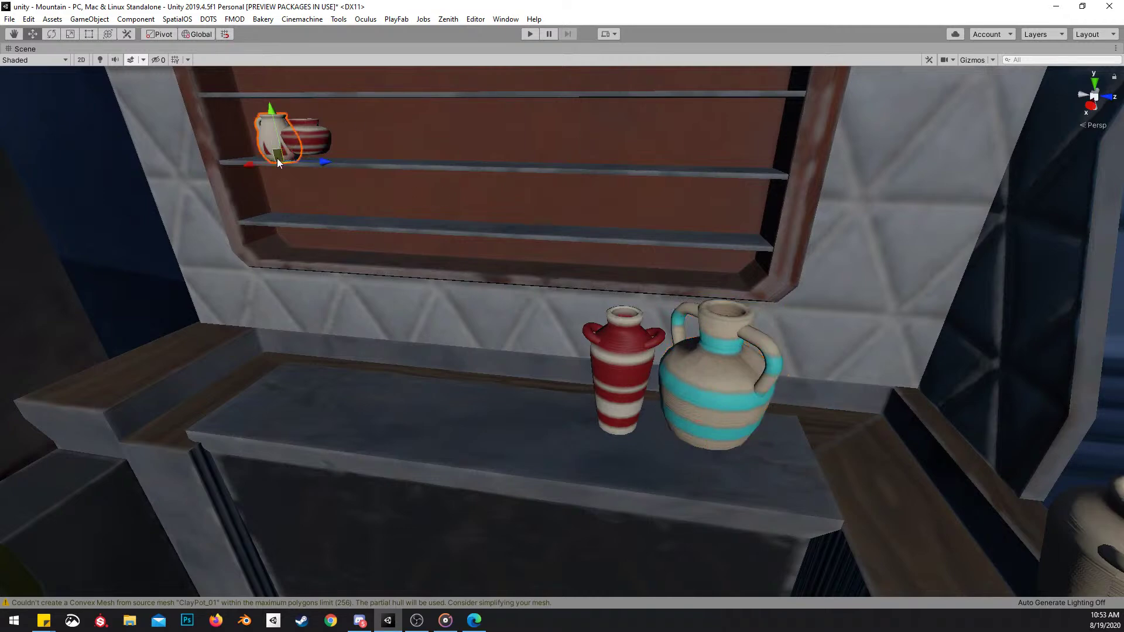
left_click_drag(295, 164, 781, 396, "alt")
left_click_drag(688, 418, 697, 470)
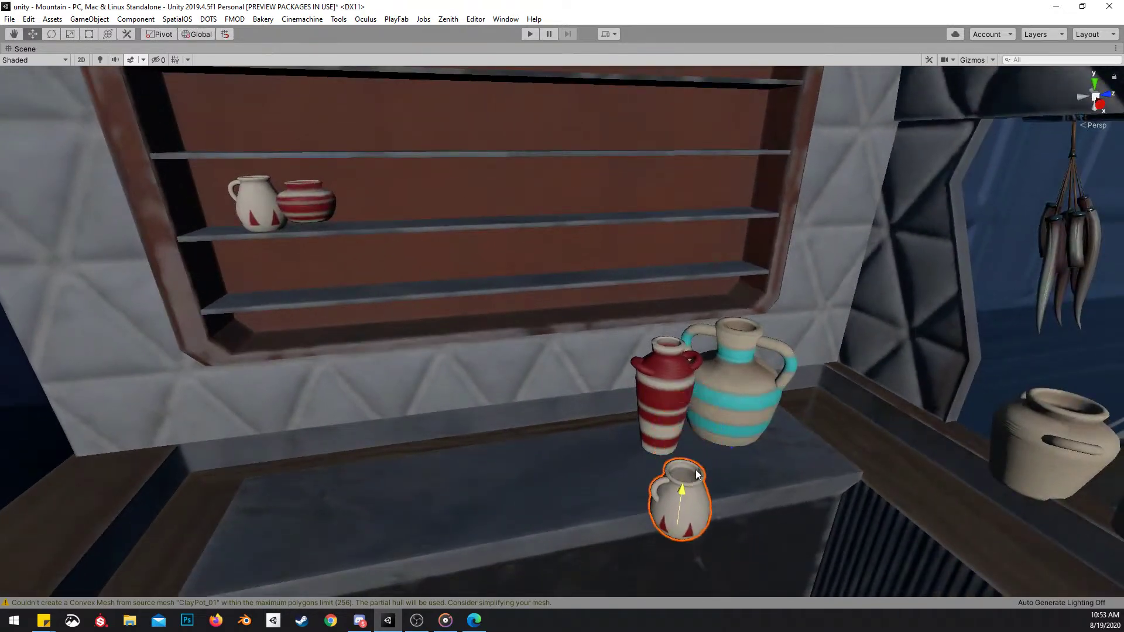
left_click_drag(683, 530, 702, 436)
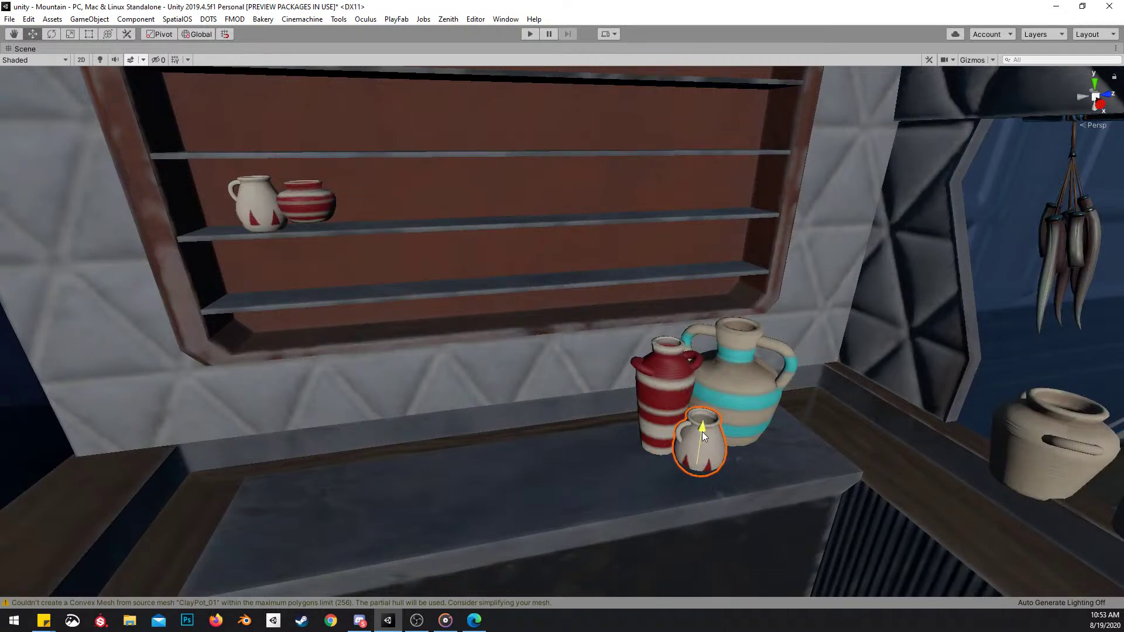
left_click(683, 364)
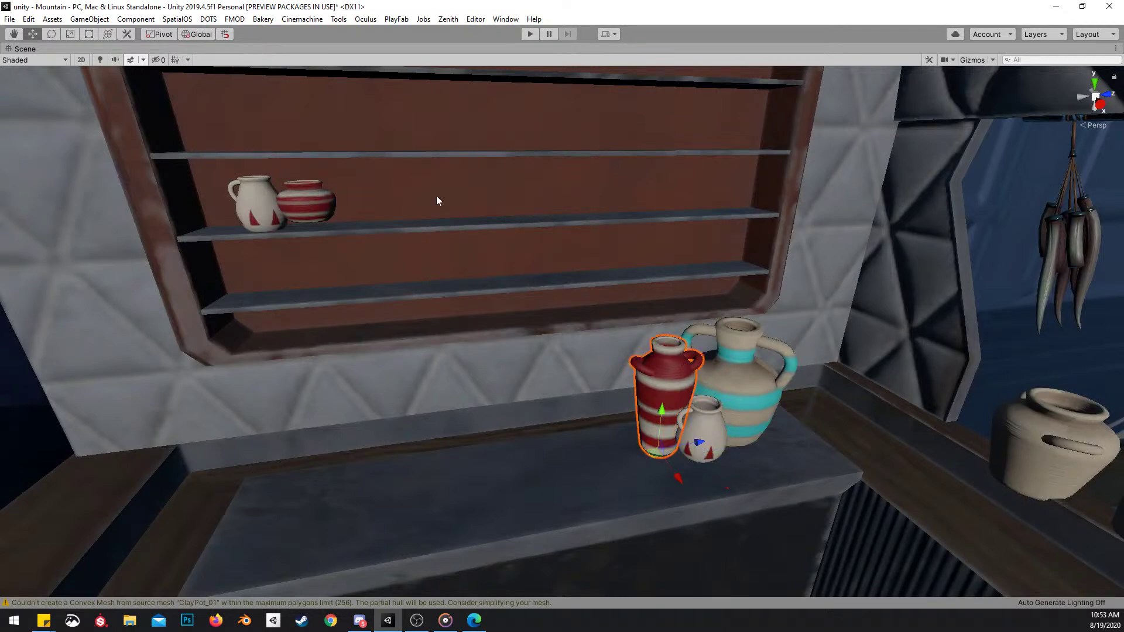
Delete the tall red-striped vase, then bring the round red-striped pot down from the shelf to the table and enlarge it
key("Delete")
left_click_drag(317, 222, 639, 391)
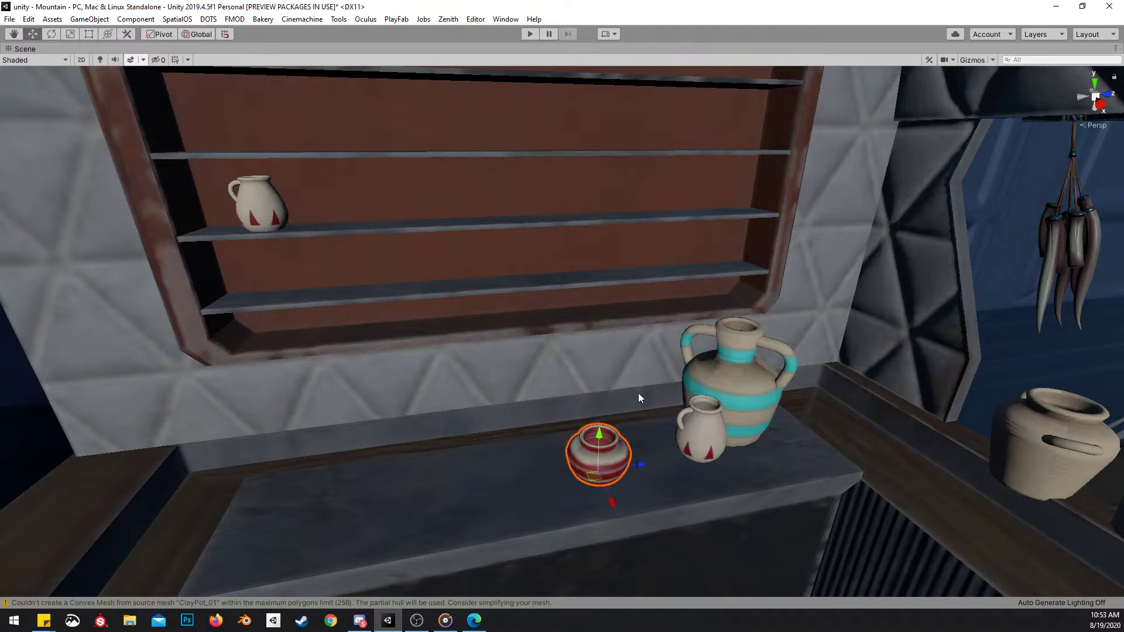
key("r")
left_click_drag(597, 472, 628, 450)
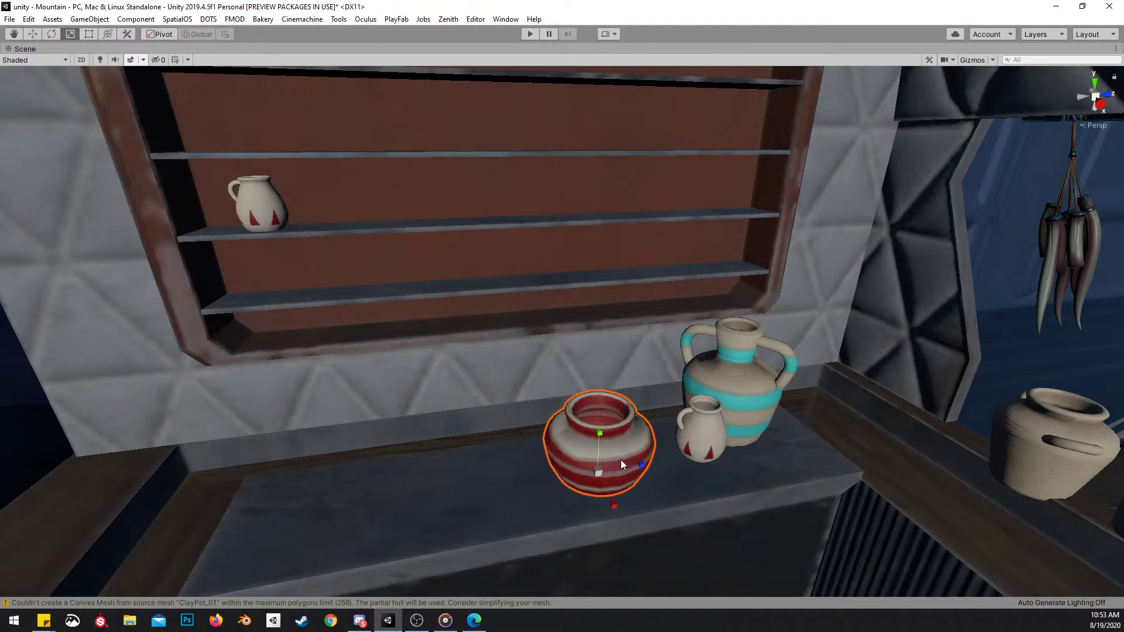
Move the round red-striped pot along the table toward the wall, next to the turquoise-striped pot and white pitcher
key("e")
left_click_drag(633, 494, 771, 403)
left_click_drag(647, 317, 669, 429)
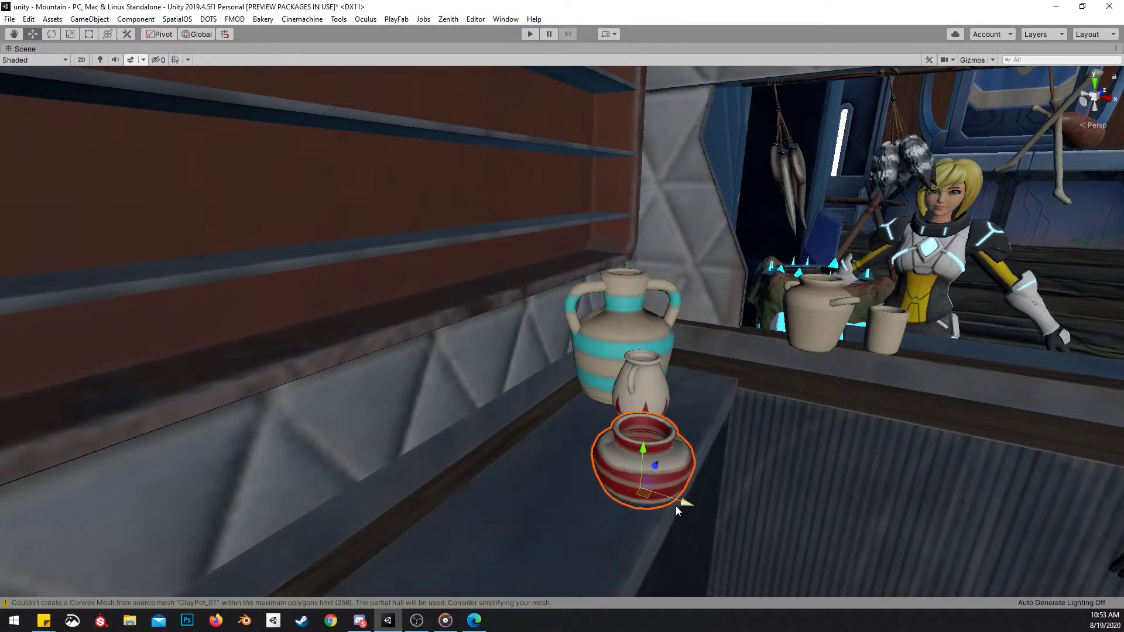
left_click_drag(647, 498, 576, 439)
Rotate the white pitcher on the table and nudge the red-striped pot into place beside it
left_click(637, 406)
key("e")
left_click_drag(659, 434, 861, 397)
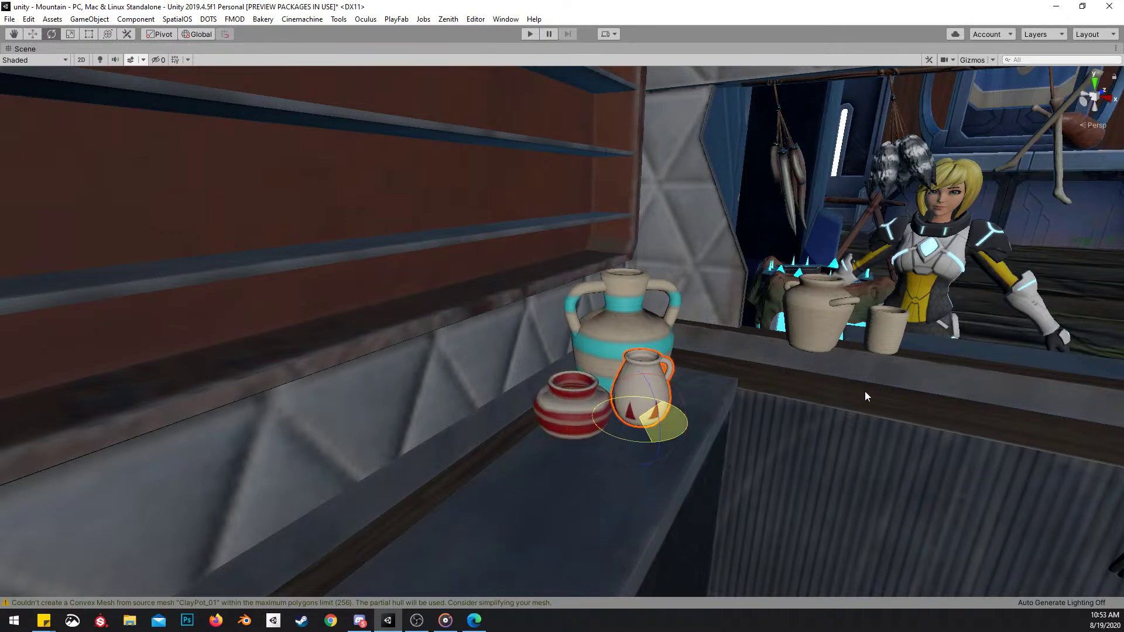
left_click(575, 413)
scroll(571, 413, "up", 3)
key("w")
left_click_drag(571, 403, 572, 398)
Duplicate the clay cup from the side counter and place the copy on the wall shelf beside the white pitcher
right_click_drag(571, 398, 232, 28)
key("s")
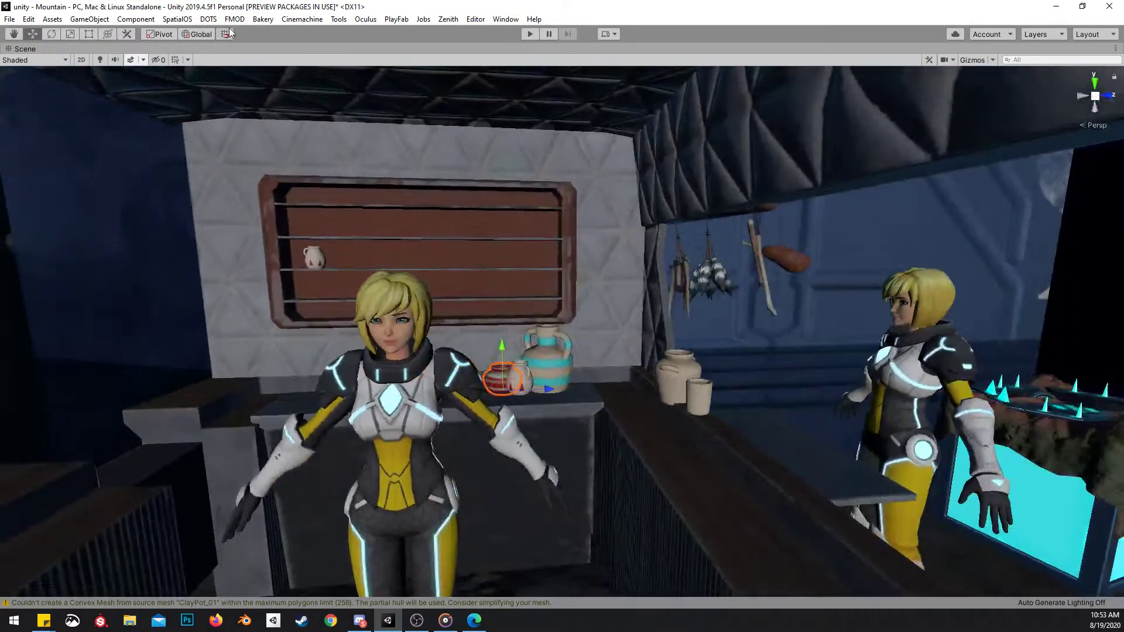
key("w")
right_click_drag(760, 273, 878, 354)
left_click(733, 332)
key("e")
key("a")
key("ctrl+d")
left_click_drag(883, 371, 262, 364)
left_click_drag(219, 434, 218, 429)
left_click_drag(213, 382, 225, 246)
right_click_drag(346, 217, 304, 223)
Copy the shelf cup to the opposite end of the same shelf and add another copy next to it
key("r")
left_click_drag(472, 349, 949, 341)
key("ctrl+d")
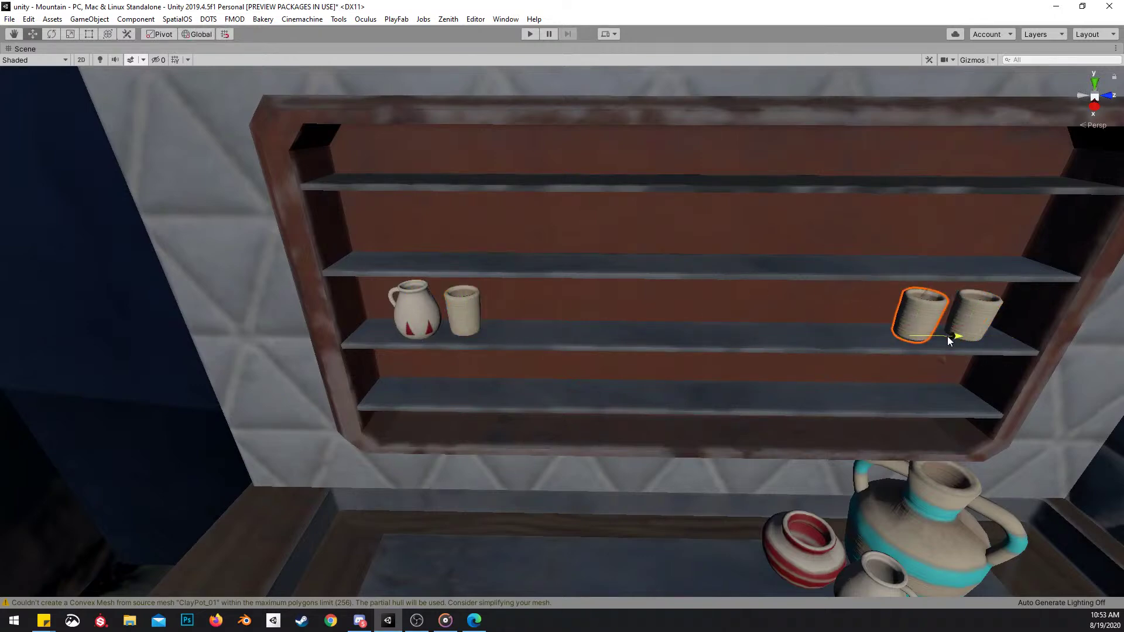
Duplicate the cup again and spread copies over the shelves, including one below the white pitcher
key("ctrl+d")
left_click_drag(926, 293, 958, 222)
left_click_drag(972, 267, 993, 270)
left_click(960, 253)
key("ctrl+d")
left_click_drag(972, 231, 456, 405)
left_click_drag(970, 224, 983, 289)
left_click(423, 385)
Search the project assets for "flower" and browse the results for plants suited to the stall's clay pots
scroll(498, 352, "down", 6)
key("shift+space")
scroll(720, 547, "up", 15)
right_click_drag(562, 278, 805, 304)
left_click(801, 257)
right_click_drag(801, 257, 717, 267)
right_click_drag(778, 246, 744, 246)
key("w")
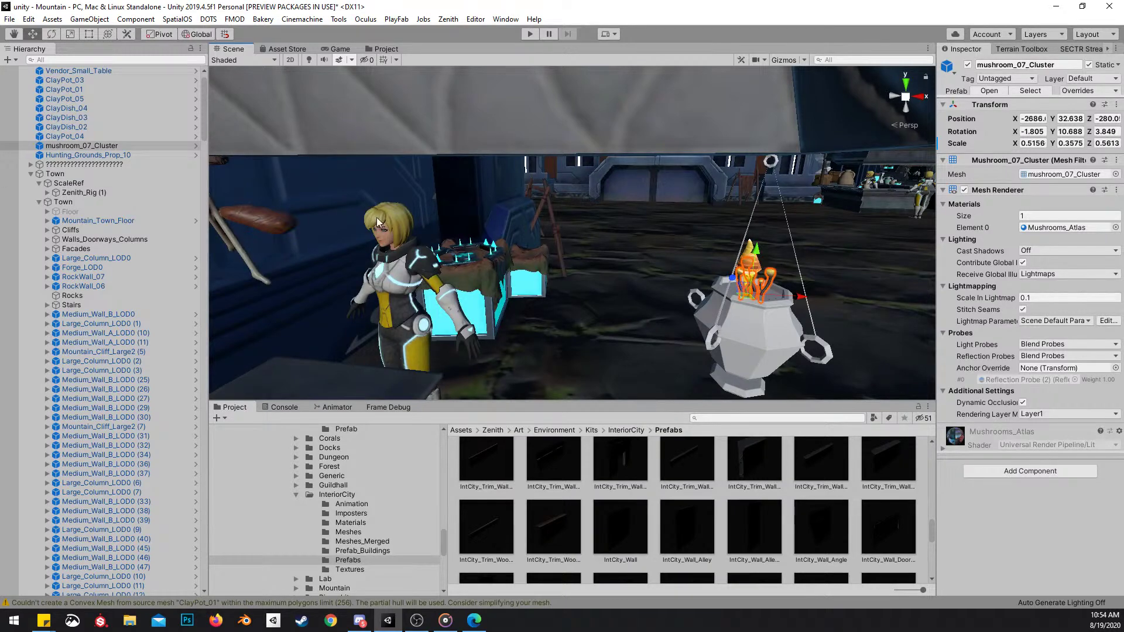
right_click_drag(603, 305, 715, 376)
key("s")
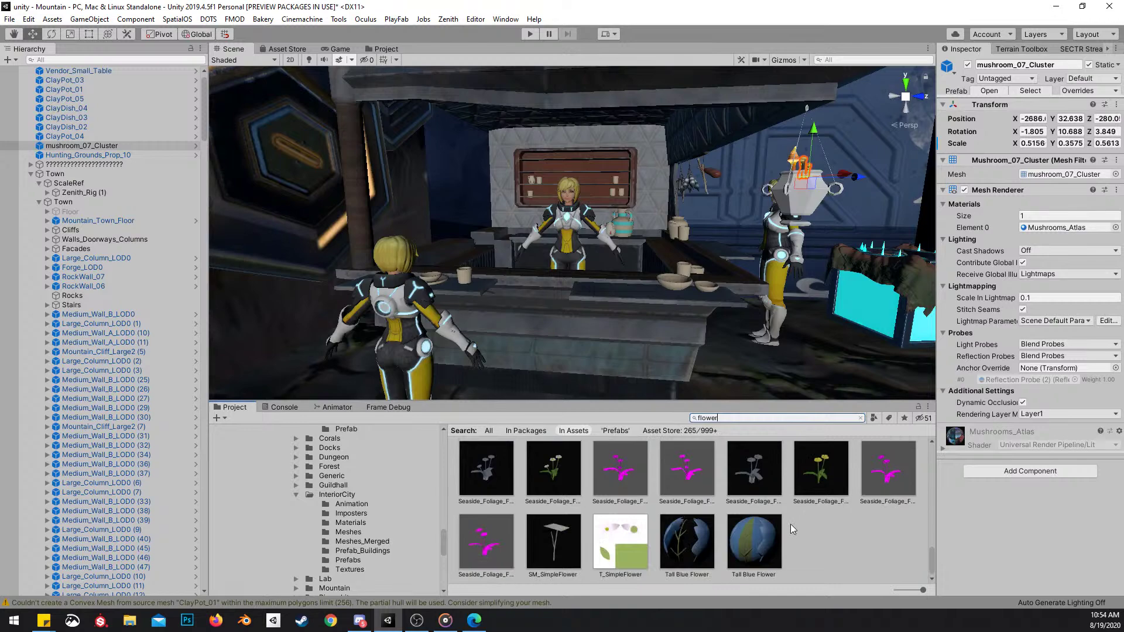
scroll(748, 531, "up", 3)
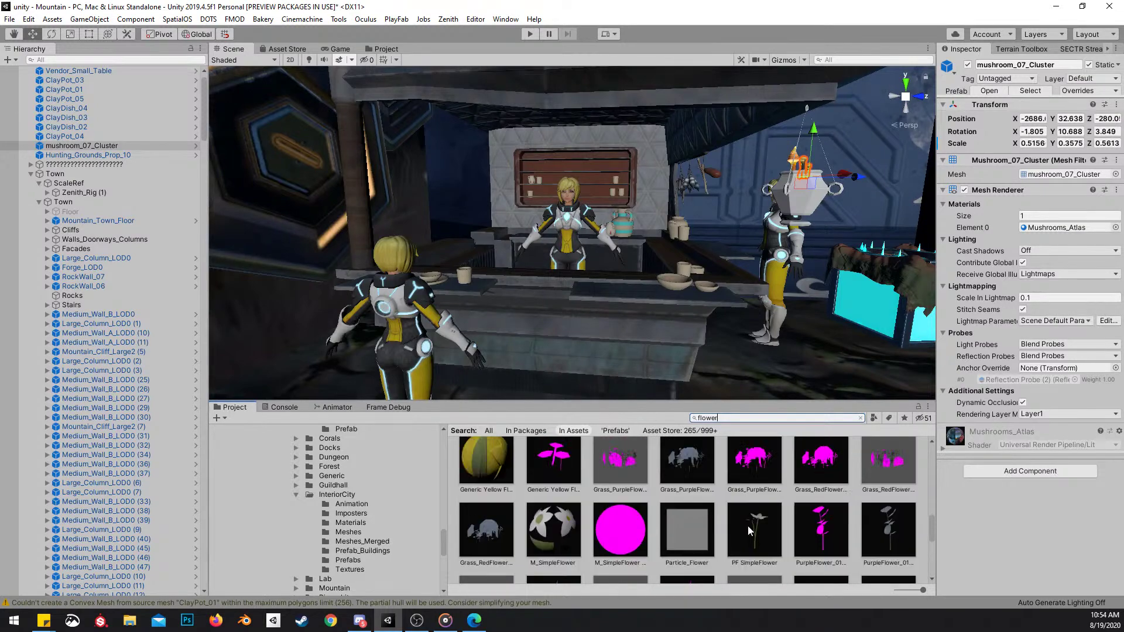
scroll(748, 531, "down", 2)
right_click_drag(641, 234, 674, 219)
scroll(673, 219, "up", 5)
scroll(689, 500, "down", 5)
scroll(704, 499, "down", 3)
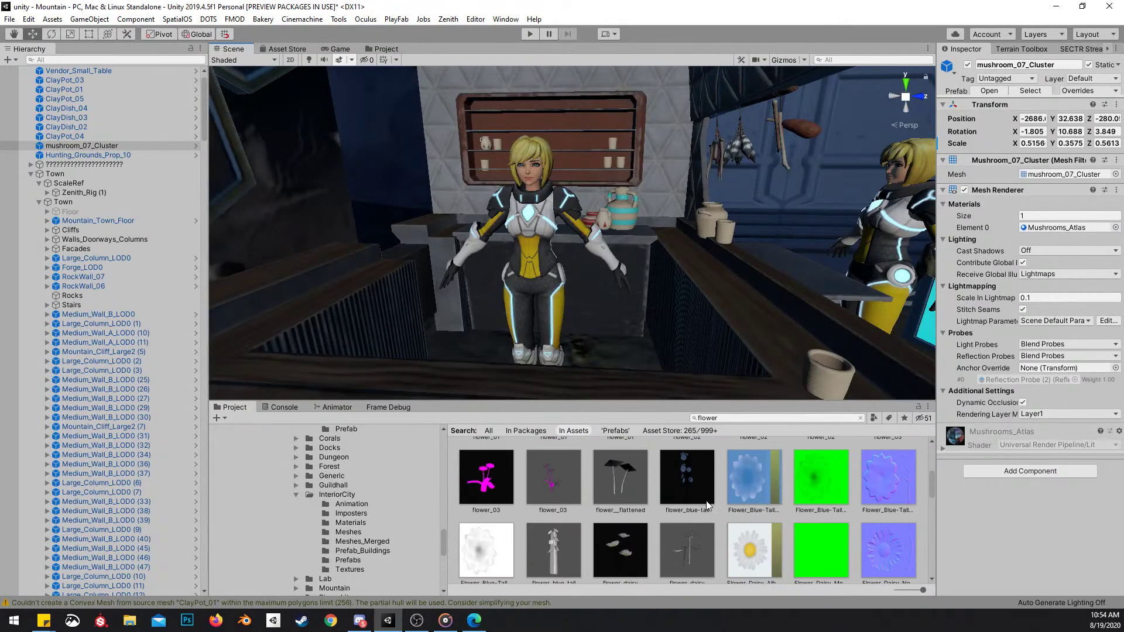
Place the flower_dandelion model in the scene and move it toward the clay cup on the side counter
mouse_move(496, 525)
left_mouse_down()
mouse_move(681, 286)
mouse_move(707, 271)
mouse_move(749, 320)
left_mouse_up()
key("shift+space")
right_click_drag(749, 321, 820, 469)
key("w")
left_click_drag(801, 476, 563, 332)
left_click_drag(572, 255, 778, 340)
Try a further move of the dandelion near the side counter and undo it
right_click_drag(778, 340, 597, 390)
key("w")
key("d")
key("w")
key("d")
left_click_drag(519, 251, 578, 314)
key("ctrl+z")
right_click_drag(578, 314, 568, 176)
Position the dandelion inside the cup beside the two-handled pot, toggling the scene lighting on and back off
left_click(100, 61)
right_click_drag(269, 146, 556, 306)
key("w")
left_click(520, 191)
key("e")
key("w")
left_click(557, 311)
key("f")
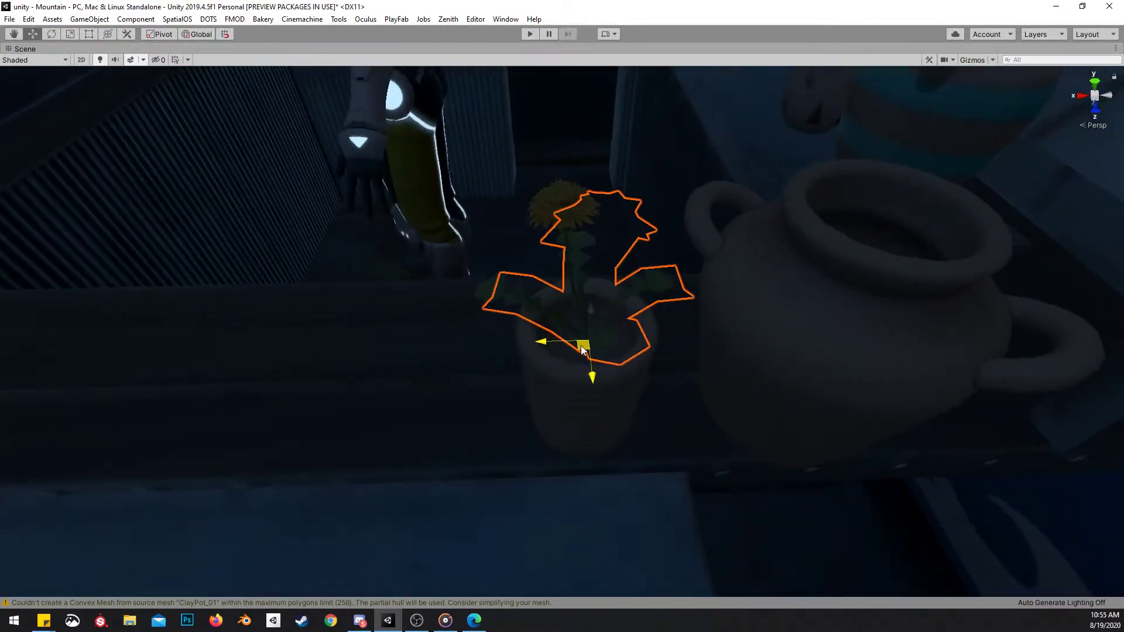
left_click(104, 59)
left_click(603, 307)
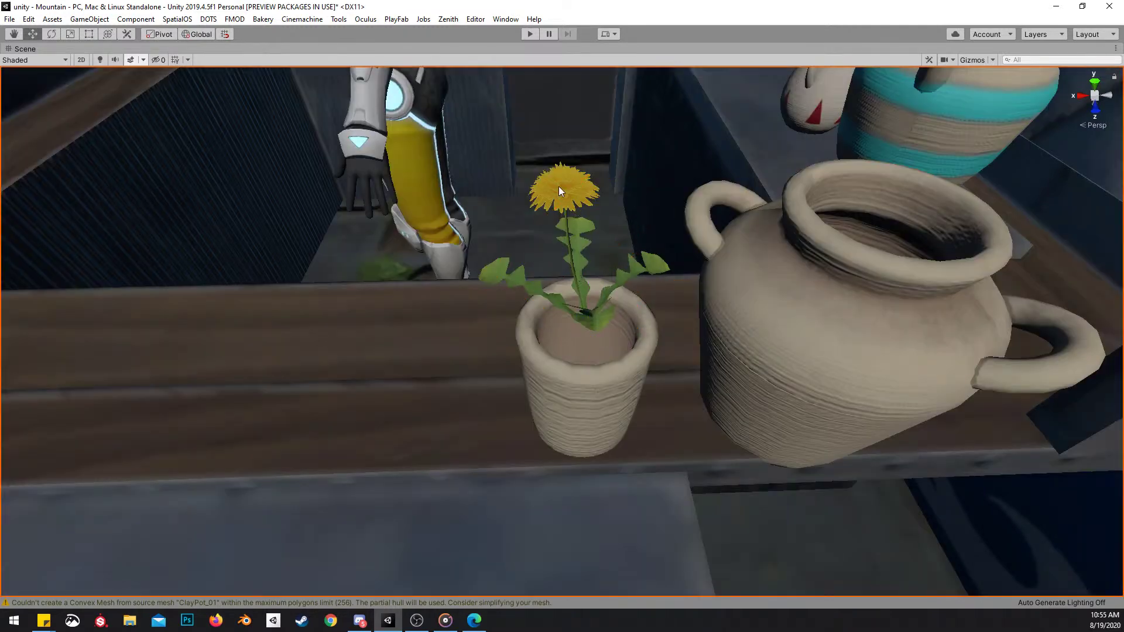
left_click_drag(570, 190, 715, 264, "alt")
left_click(714, 265)
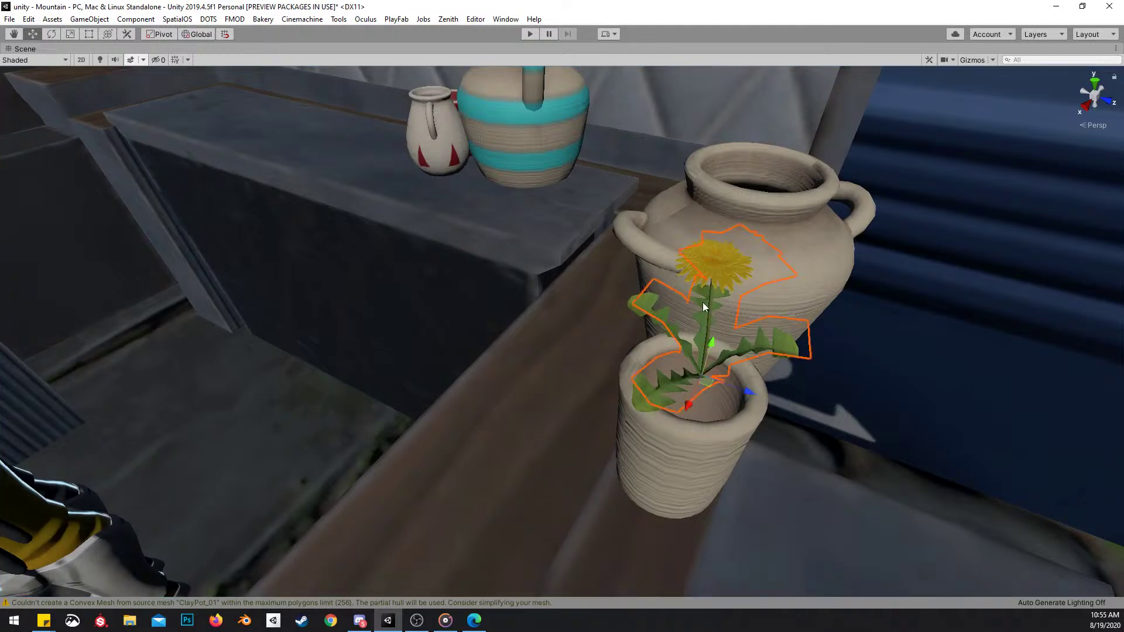
mouse_move(711, 335)
left_mouse_down()
mouse_move(719, 359)
mouse_move(722, 346)
left_mouse_up()
Scale down the dandelion and adjust its position to fit the clay cup
right_click_drag(721, 346, 580, 329)
key("s")
key("w")
key("r")
left_click_drag(504, 332, 561, 331)
mouse_move(543, 276)
left_mouse_down()
mouse_move(549, 303)
mouse_move(553, 292)
left_mouse_up()
key("w")
right_click_drag(554, 292, 545, 202)
key("s")
Delete the dandelion from the clay cup
right_click_drag(571, 432, 564, 387)
key("w")
left_click(564, 388)
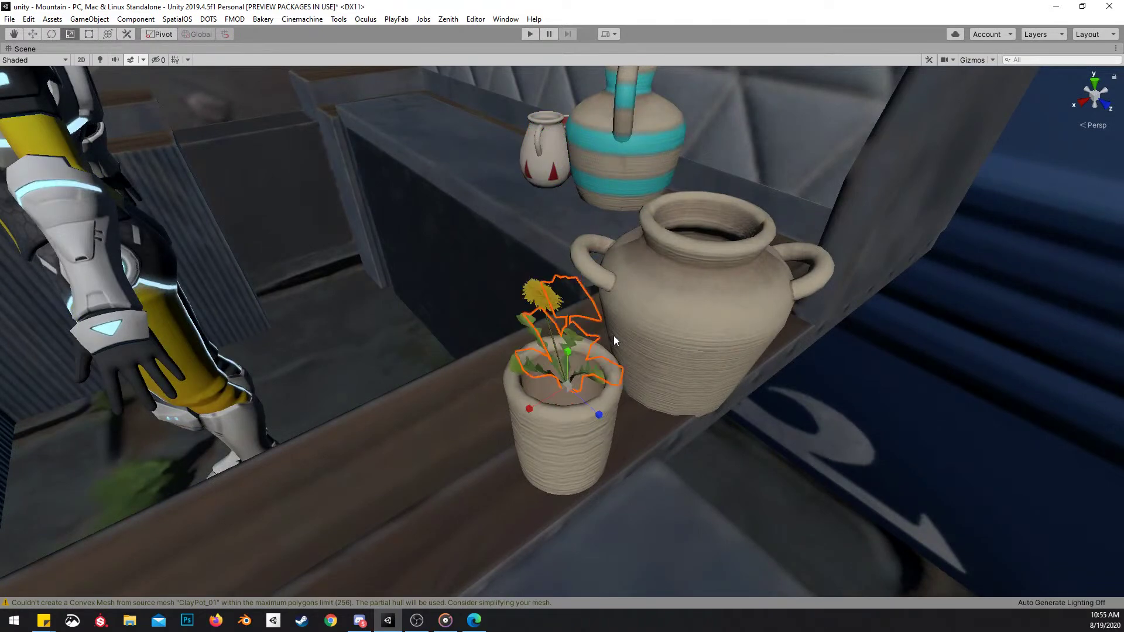
key("shift+space")
key("Delete")
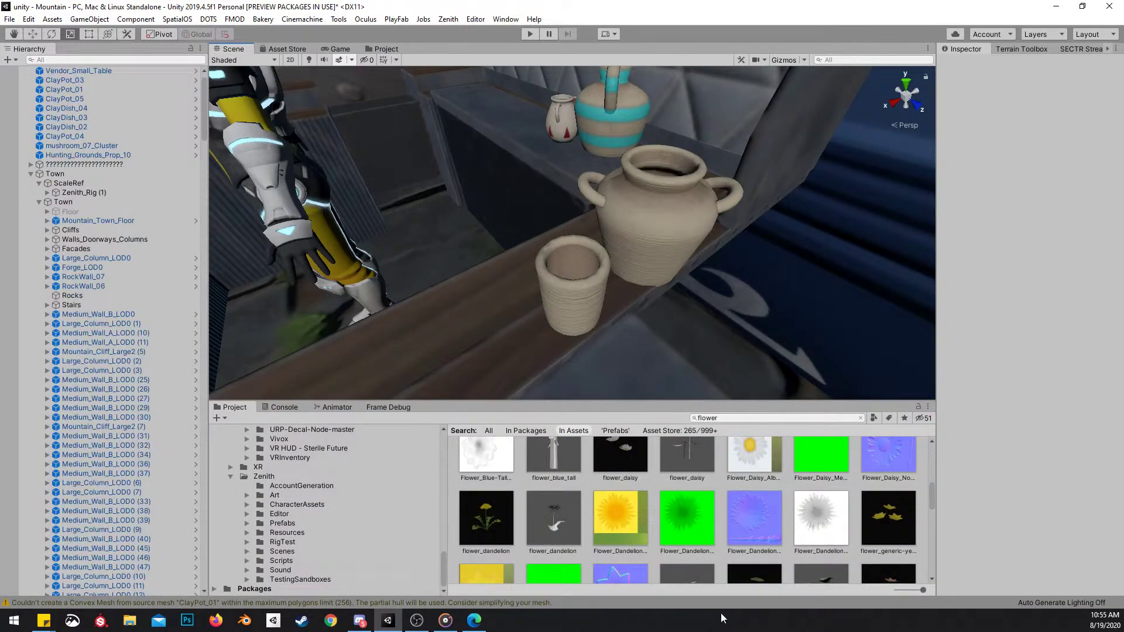
Browse the flower assets and place the red Foliage_Atlas1_Flower2a model at the cup on the side counter
scroll(714, 514, "up", 5)
scroll(699, 503, "up", 1)
scroll(710, 511, "down", 5)
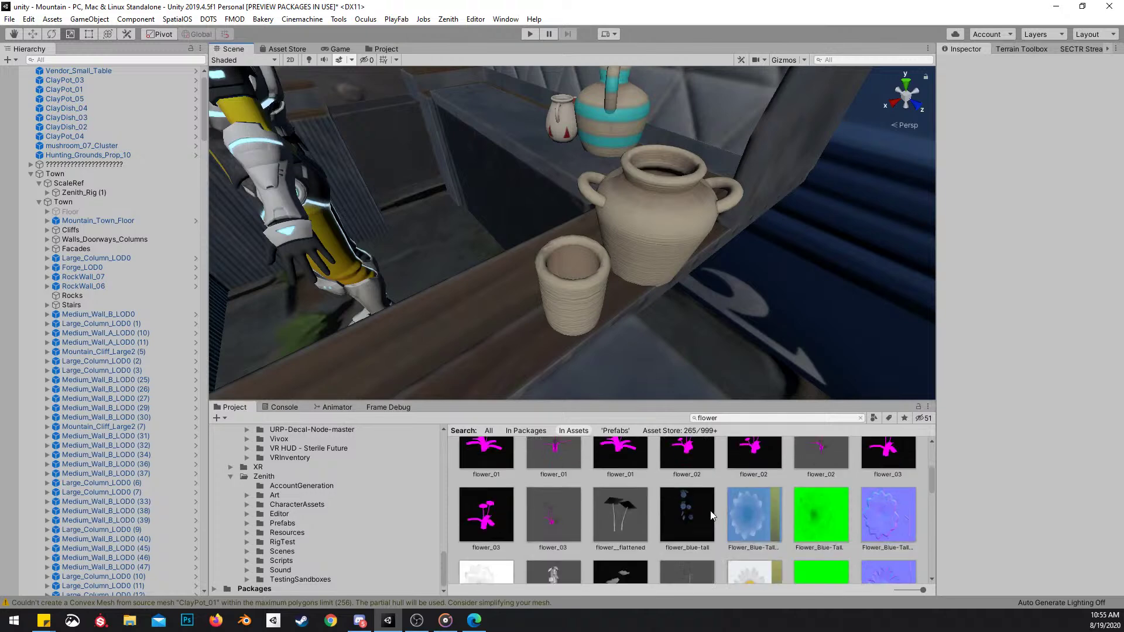
scroll(720, 516, "down", 1)
scroll(729, 517, "up", 1)
left_click_drag(754, 524, 583, 289)
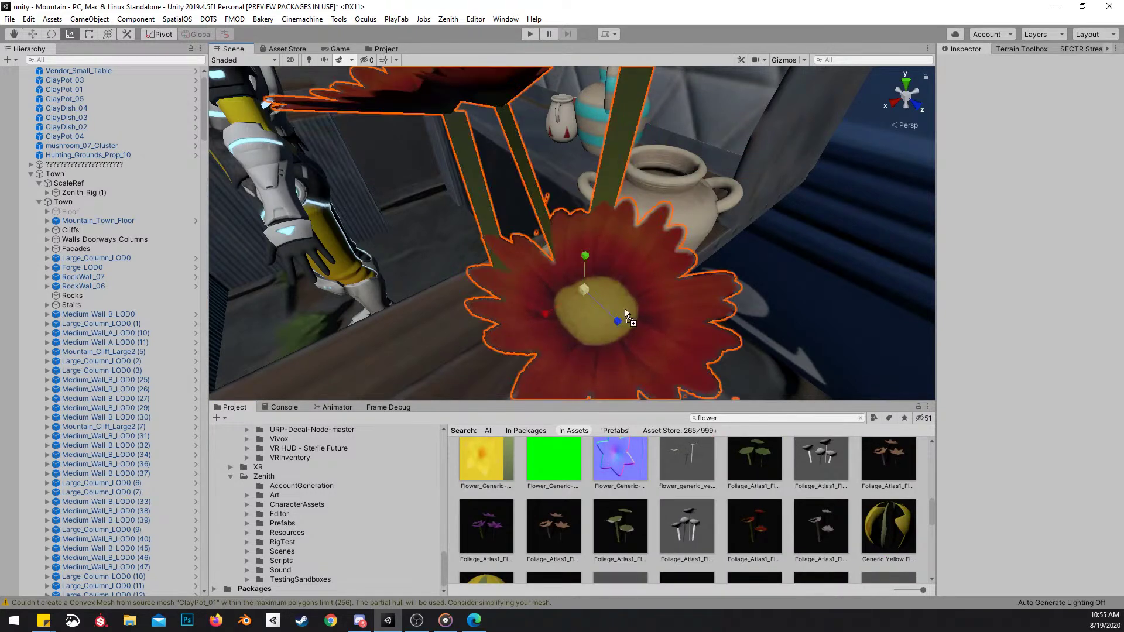
key("shift+space")
Scale down the red Foliage_Atlas1_Flower2a flowers to suit the clay pots
left_click_drag(598, 479, 586, 344)
key("w")
key("r")
key("w")
key("e")
key("r")
left_click(722, 293)
left_click(729, 286)
left_click_drag(718, 300, 712, 312)
Move the red flowers into the mouth of the large two-handled clay pot and adjust their height
right_click_drag(713, 312, 751, 312)
key("w")
left_click_drag(676, 301, 535, 241)
key("e")
scroll(535, 242, "down", 1)
right_click_drag(690, 319, 661, 469)
key("w")
left_click_drag(632, 471, 608, 466)
right_click_drag(609, 466, 603, 333)
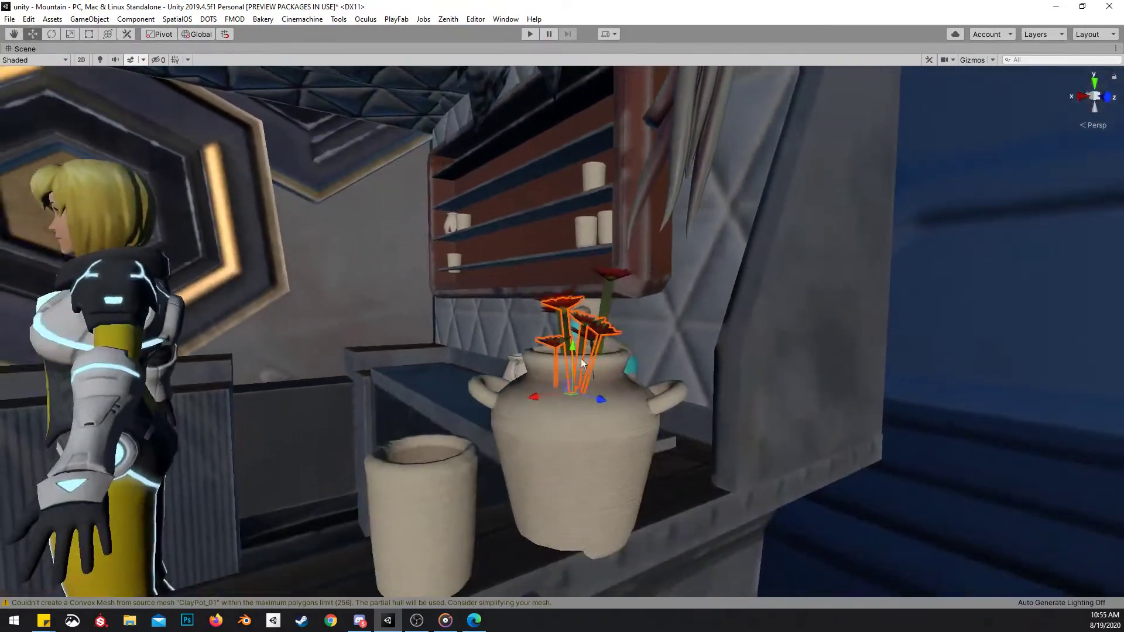
left_click_drag(574, 344, 600, 334)
Delete the lone cup at the far end of the wall shelf that holds the white pitcher
right_click_drag(600, 334, 779, 380)
scroll(755, 372, "down", 2)
key("shift+space")
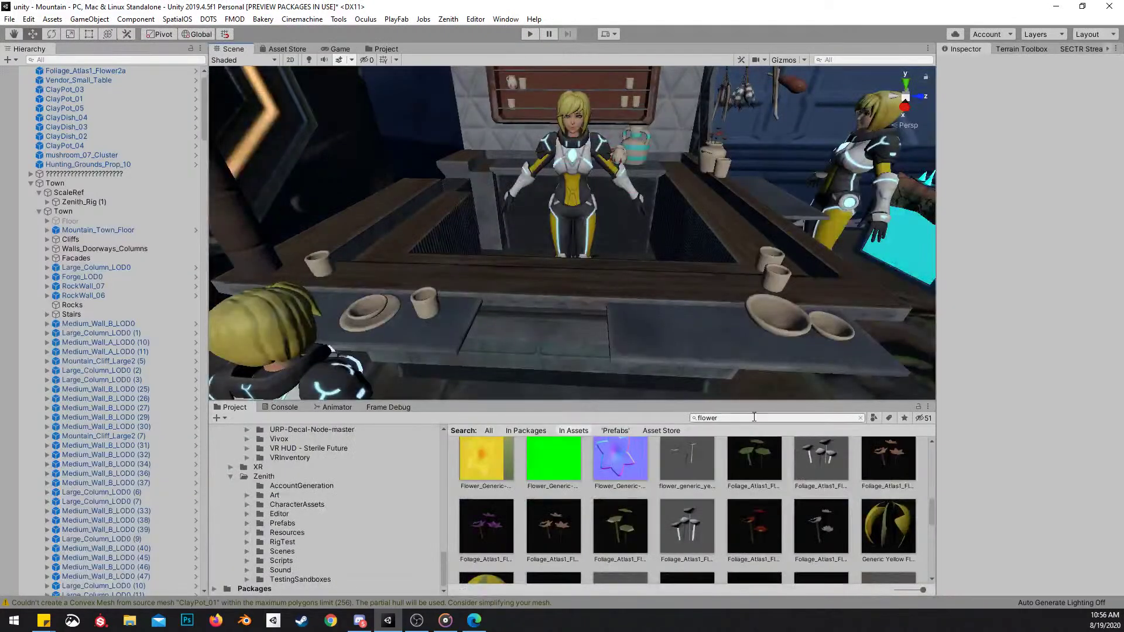
scroll(729, 539, "down", 2)
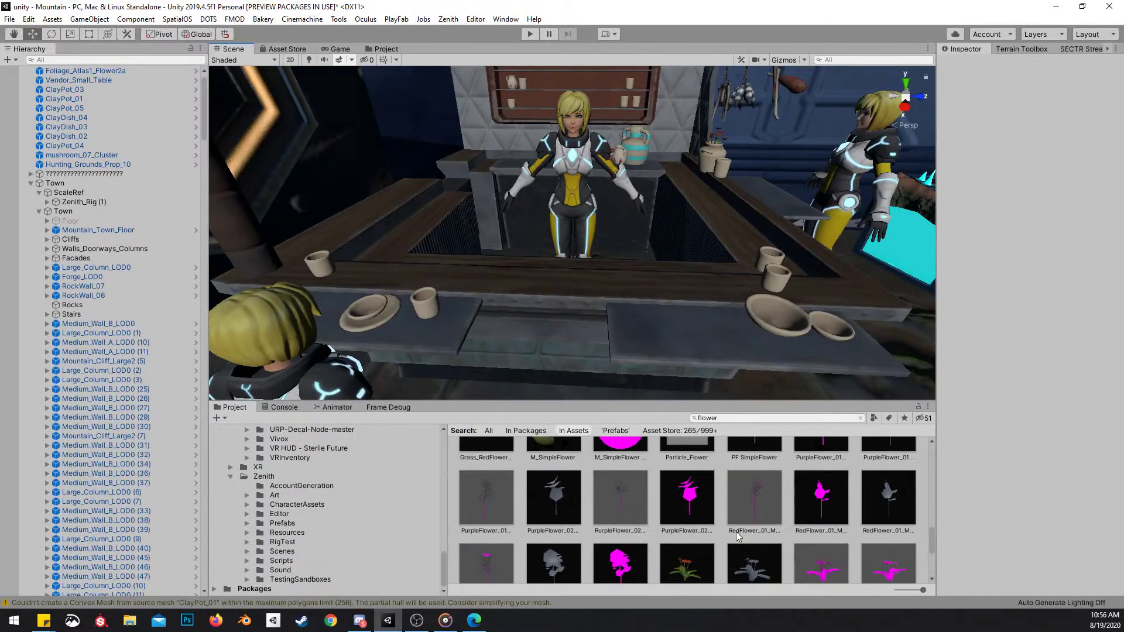
scroll(739, 534, "up", 5)
right_click_drag(724, 330, 704, 257)
key("w")
left_click(716, 254)
key("Delete")
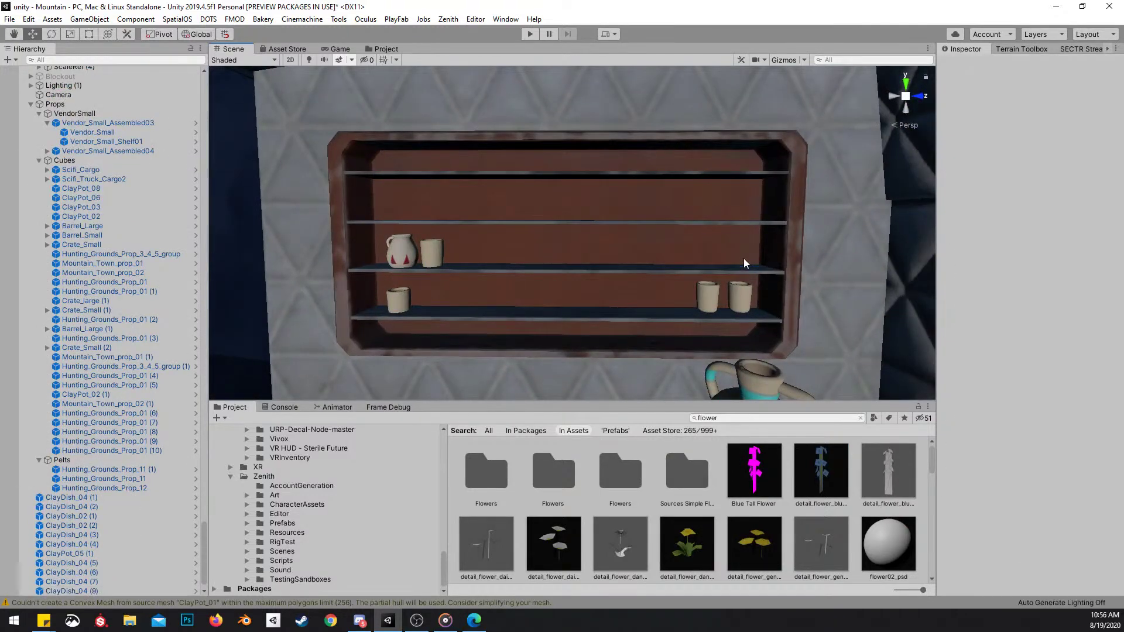
left_click(402, 259)
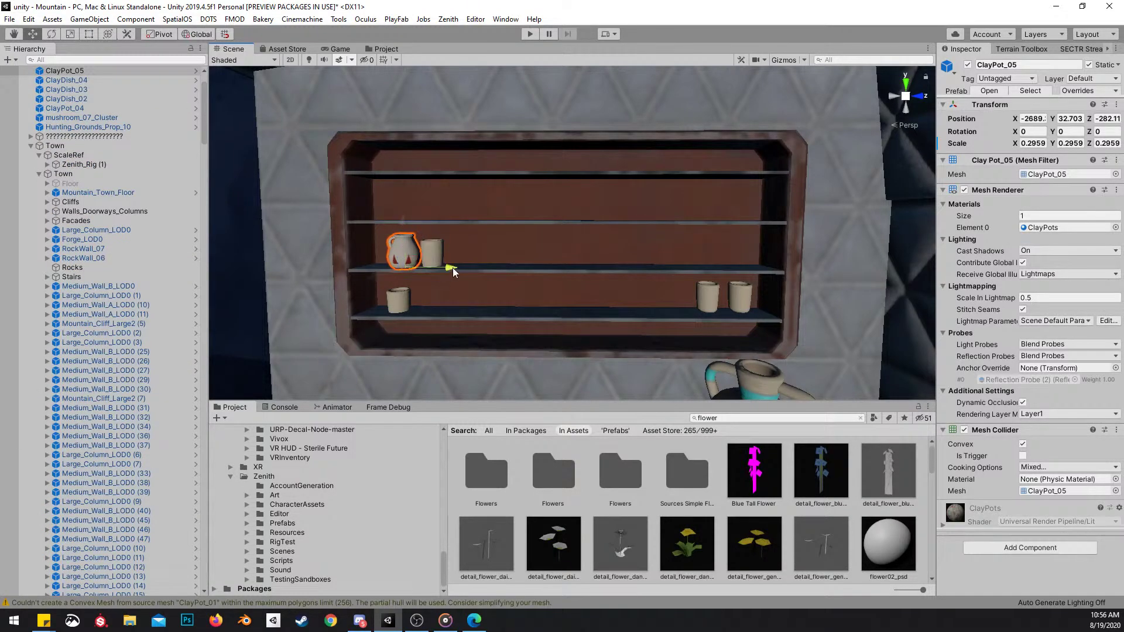
key("s")
right_click_drag(505, 245, 585, 264)
scroll(543, 235, "up", 2)
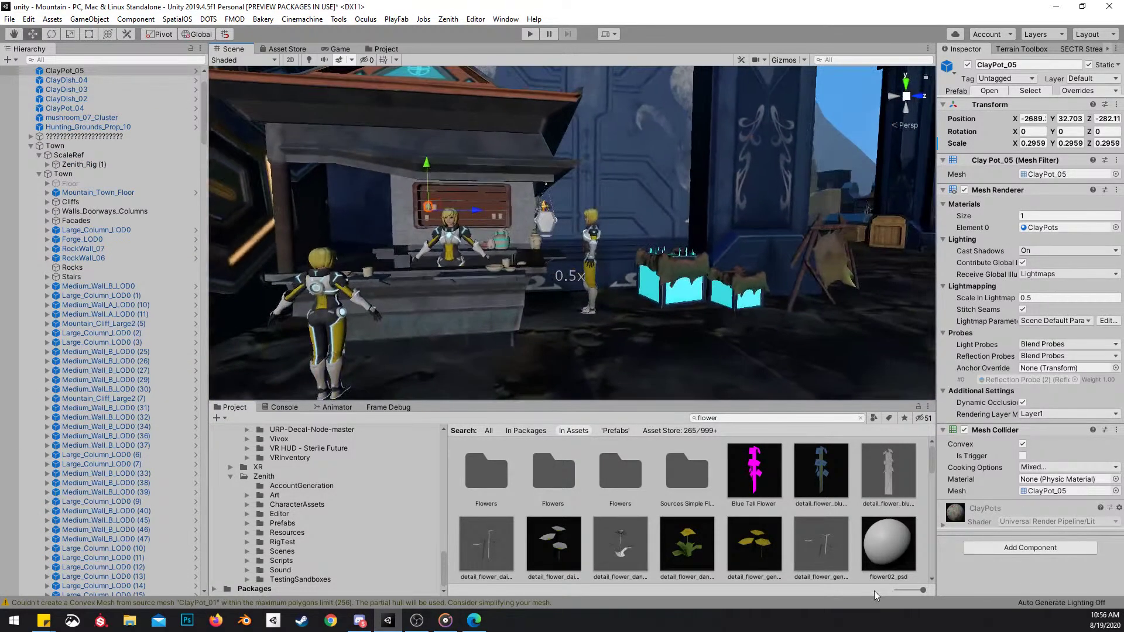
scroll(808, 549, "down", 5)
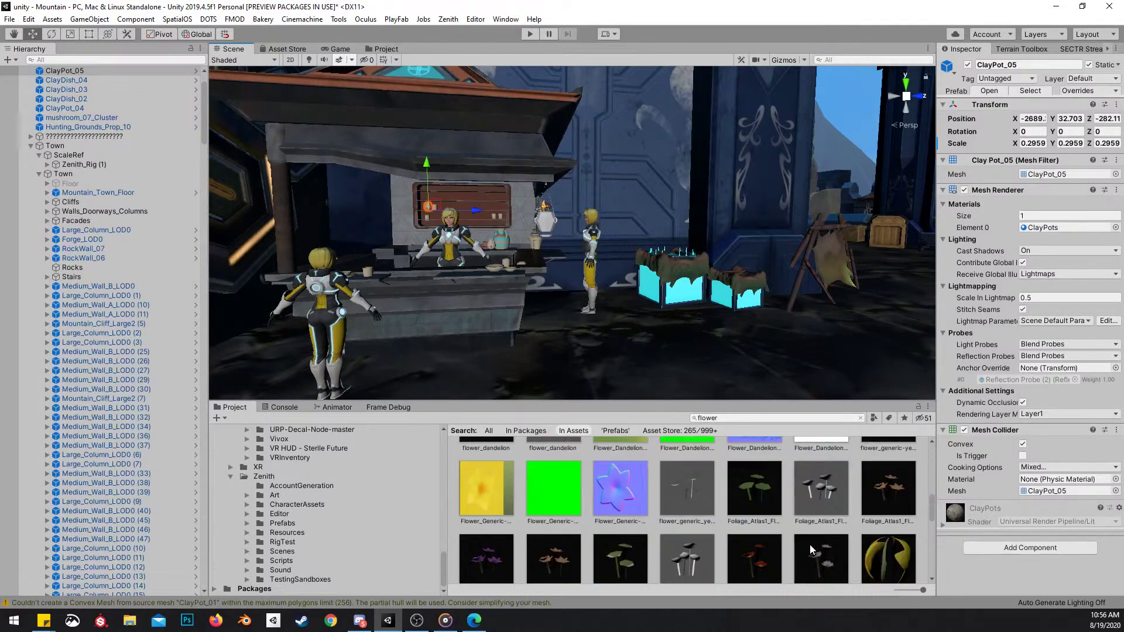
Move an orange mushroom from the hanging white pot to the stall's front counter near the cups and bowls
left_click(546, 208)
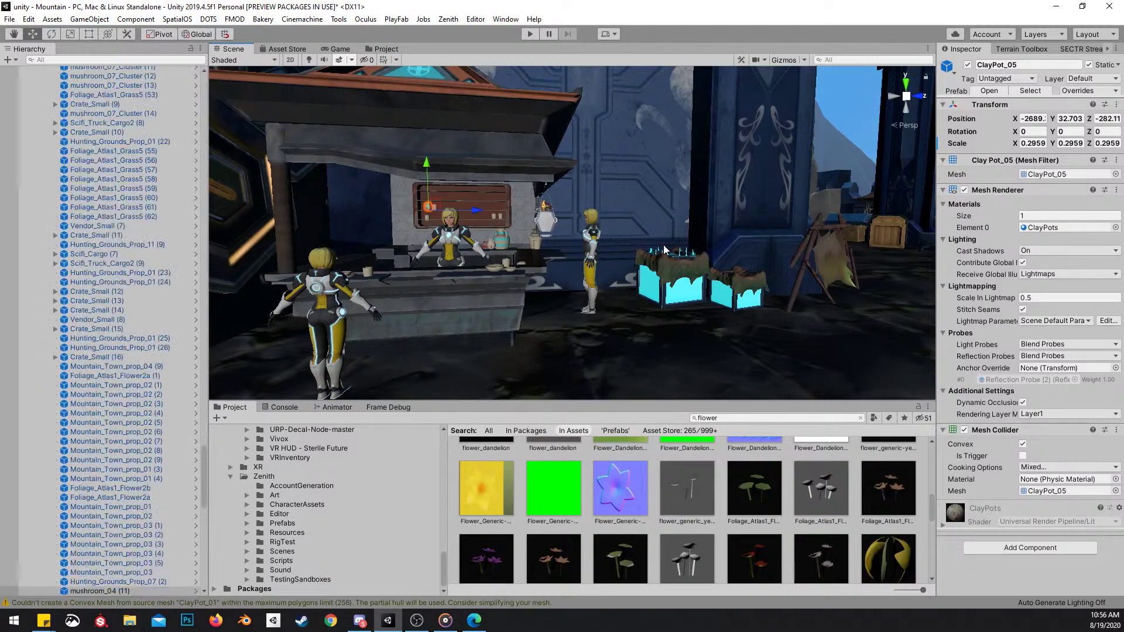
key("shift+space")
right_click_drag(683, 196, 722, 274)
key("w")
left_click_drag(717, 274, 556, 345)
key("e")
key("t")
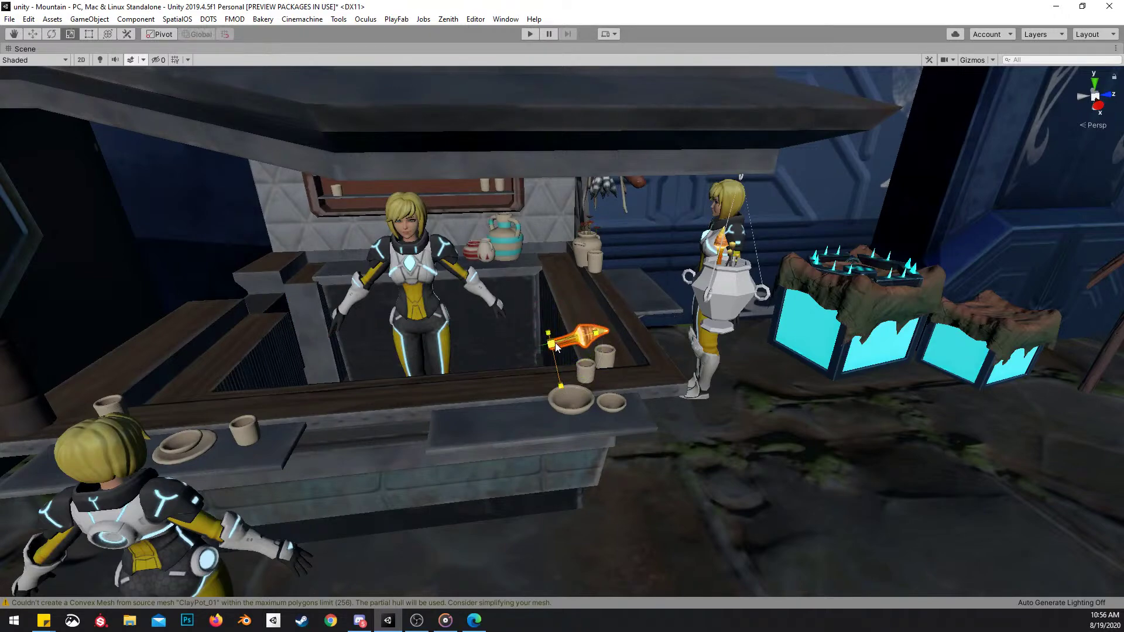
key("w")
left_click_drag(552, 299, 563, 358)
Place the orange mushroom lying inside the large clay bowl on the front counter
right_click_drag(576, 355, 417, 448)
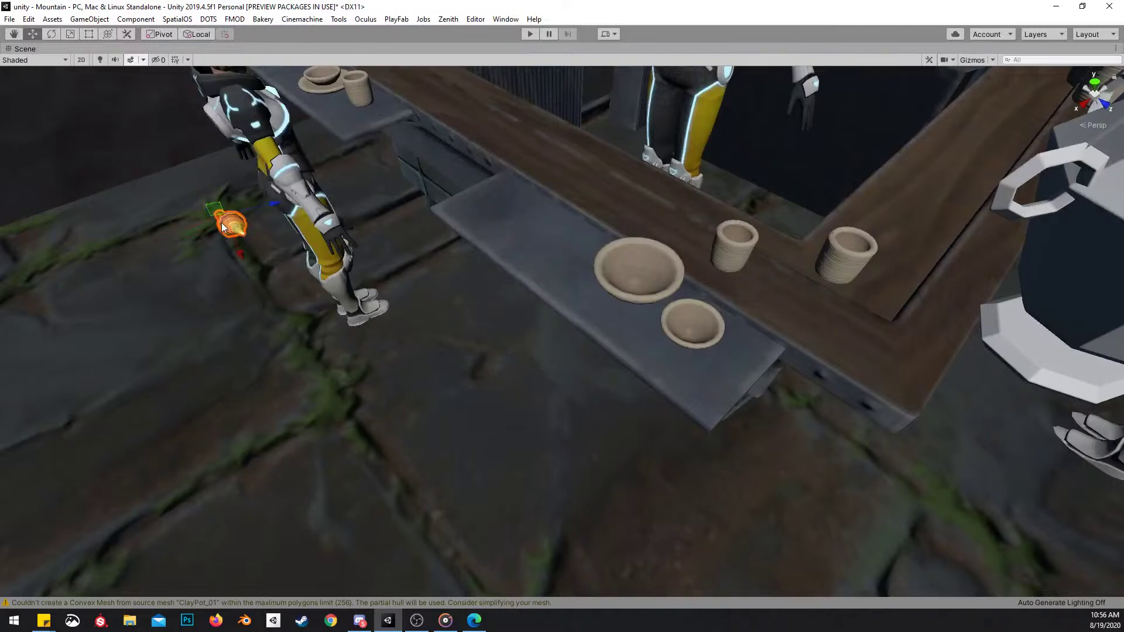
left_click_drag(216, 224, 667, 219)
left_click_drag(630, 305, 629, 264)
left_click_drag(631, 216, 634, 256)
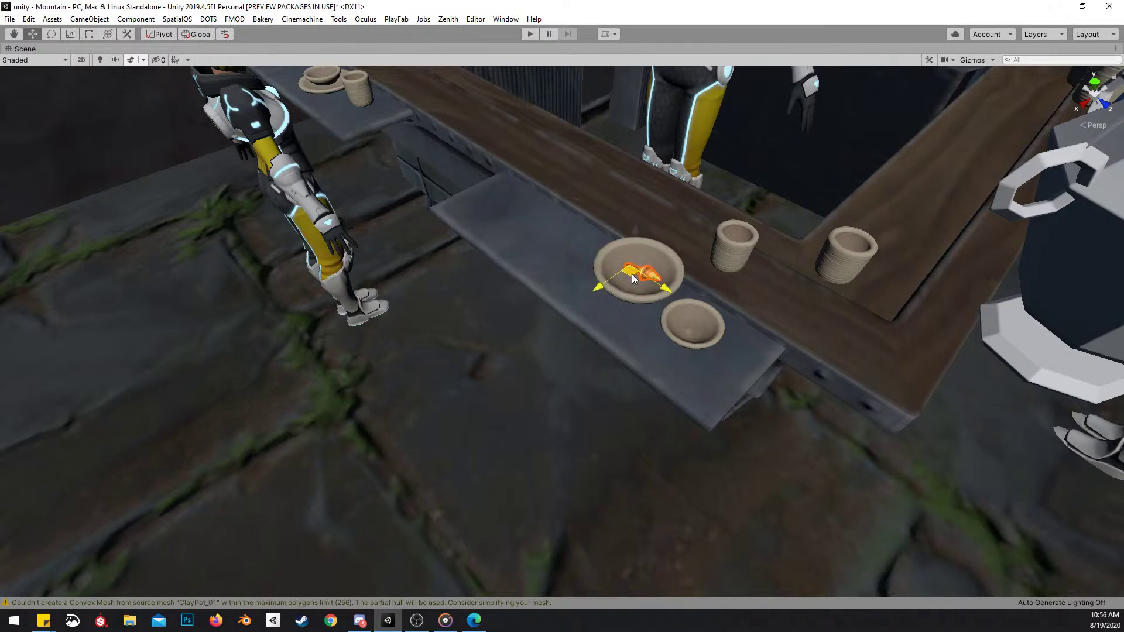
left_click_drag(627, 318, 634, 286)
Enlarge the orange mushroom lying inside the large clay bowl on the front counter
key("w")
right_click_drag(625, 289, 597, 411)
key("r")
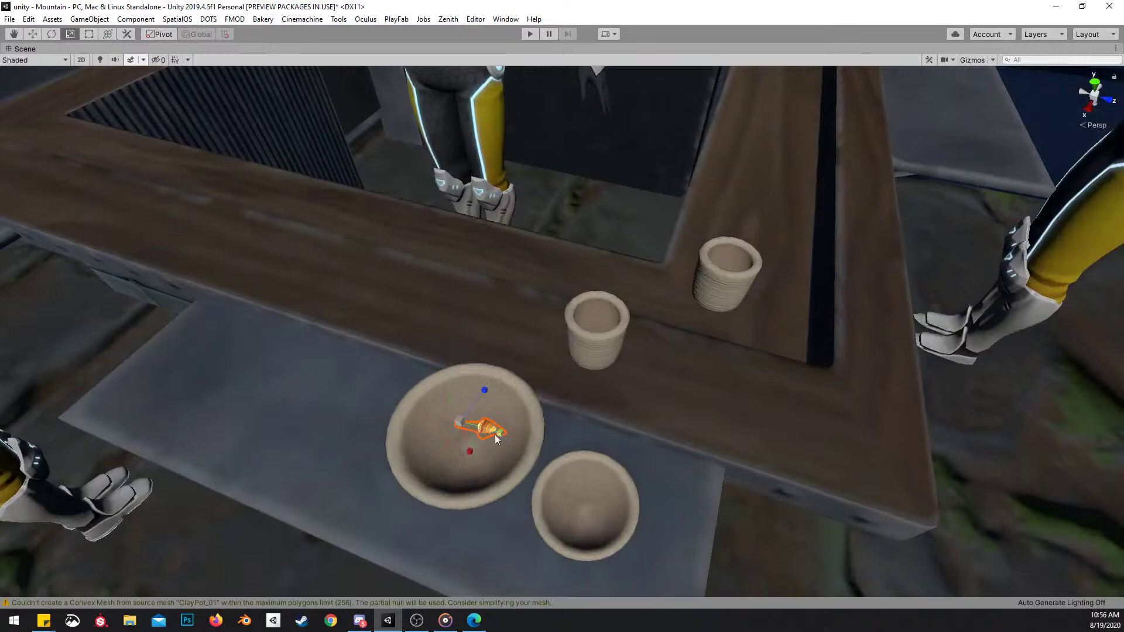
right_click_drag(484, 420, 553, 451)
key("w")
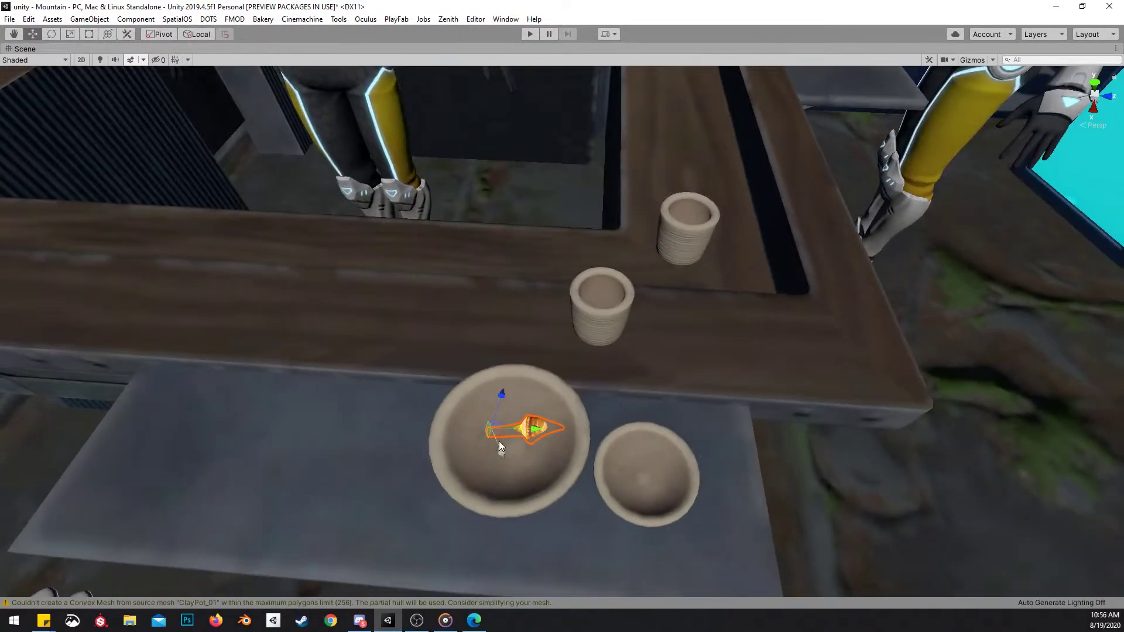
Shift the orange mushroom in local space within the large clay bowl and rotate it to a new angle
key("x")
left_click_drag(500, 438, 489, 433)
key("e")
left_click_drag(502, 493, 274, 383)
Add a second orange mushroom in the large clay bowl and rotate it so that it points away from the first
key("w")
key("w")
left_click_drag(505, 448, 664, 448, "alt")
key("e")
left_click_drag(578, 459, 646, 445)
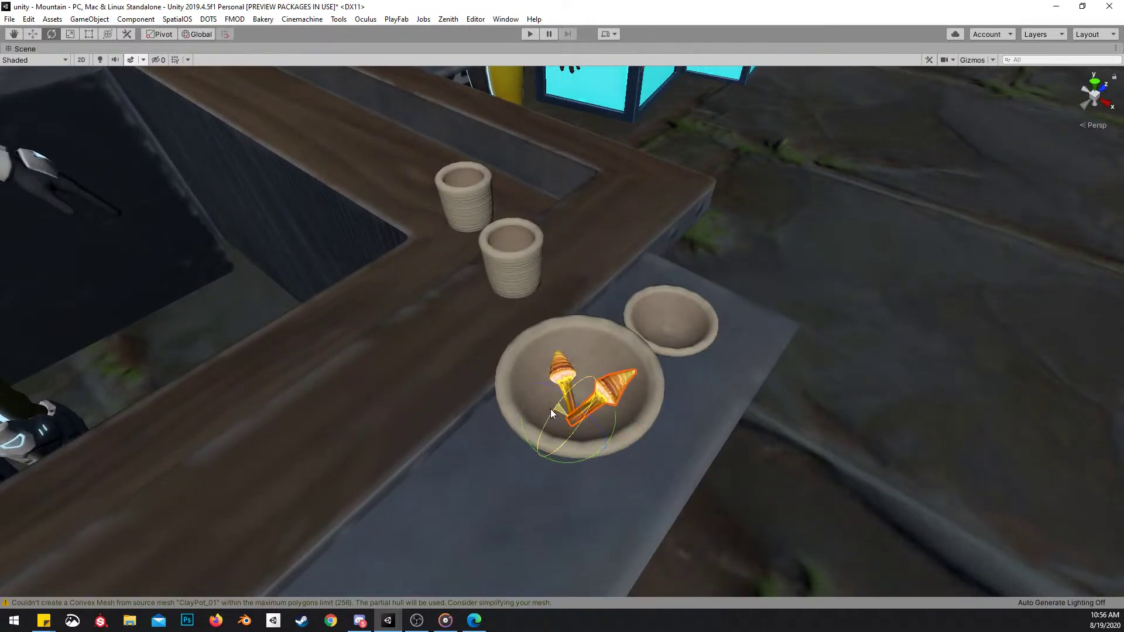
left_click_drag(583, 432, 637, 459)
key("w")
key("e")
key("w")
Duplicate the orange mushroom again and place the third one, turned the other way, in the large clay bowl
key("ctrl+d")
key("r")
key("e")
left_click_drag(563, 450, 493, 455)
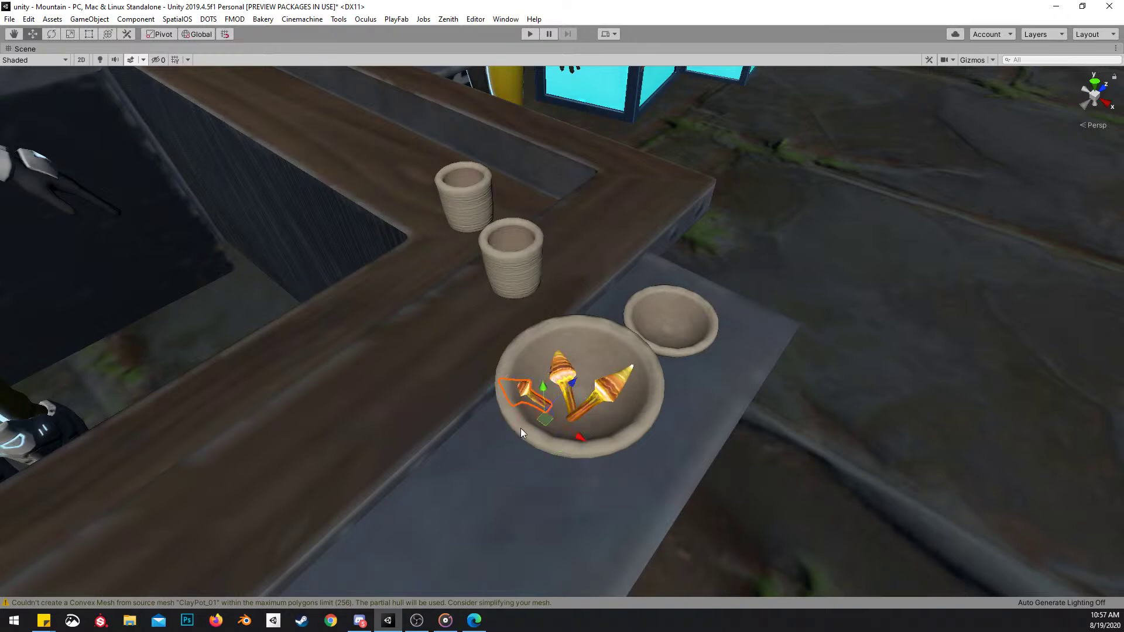
left_click_drag(541, 420, 585, 433)
Fine-tune the rotation of the third orange mushroom inside the large clay bowl
mouse_move(675, 425)
right_mouse_down()
mouse_move(663, 416)
mouse_move(657, 430)
right_mouse_up()
key("w")
scroll(667, 421, "down", 4)
key("e")
left_click_drag(639, 363, 645, 387)
key("w")
key("x")
key("x")
Turn on scene lighting, clear the selection and survey the plaza and its stalls for areas that need props
right_click_drag(645, 388, 543, 220)
key("s")
scroll(537, 254, "up", 2)
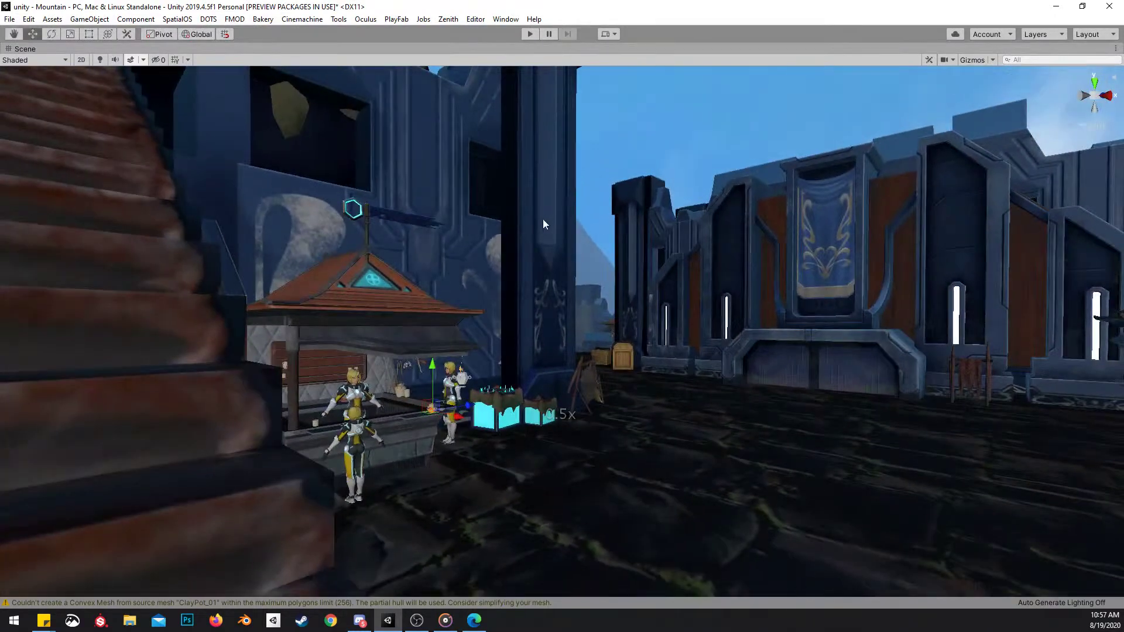
left_click(104, 58)
left_click(648, 128)
right_click_drag(649, 128, 630, 161)
key("d")
right_click_drag(673, 321, 859, 349)
key("w")
scroll(659, 417, "down", 2)
key("s")
scroll(648, 371, "up", 3)
scroll(845, 367, "down", 1)
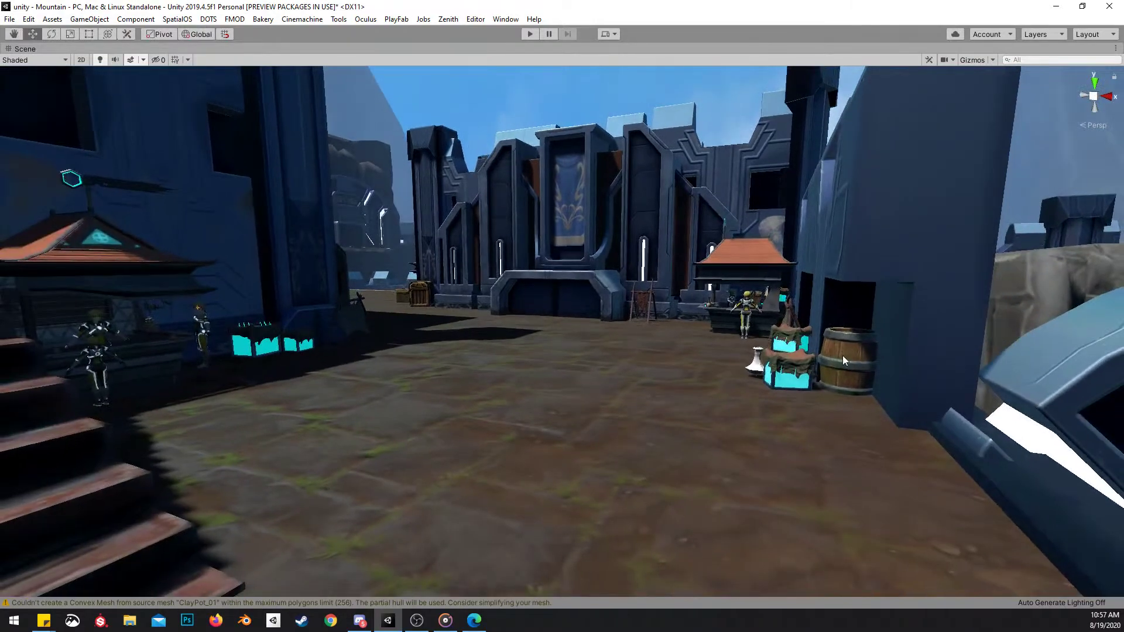
Place a copy of the small wooden crate on the ground beside the large bench-like structure below the blue banner
right_click_drag(862, 359, 674, 359)
key("w")
right_click_drag(775, 374, 696, 358)
key("s")
scroll(888, 357, "down", 1)
key("w")
scroll(721, 354, "up", 1)
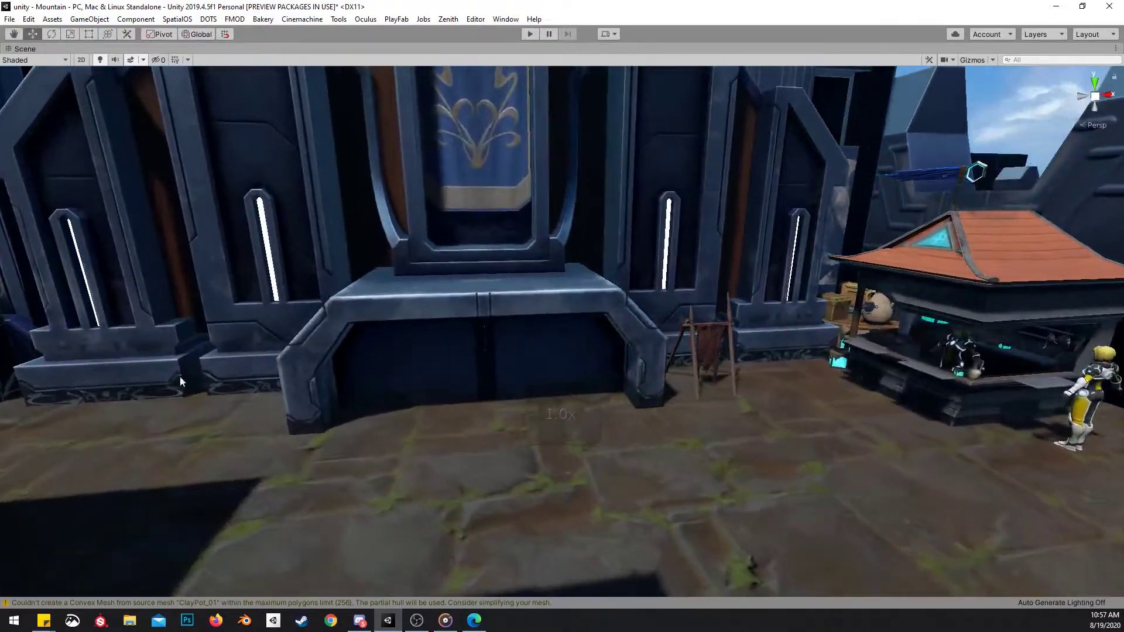
left_click_drag(828, 318, 237, 367)
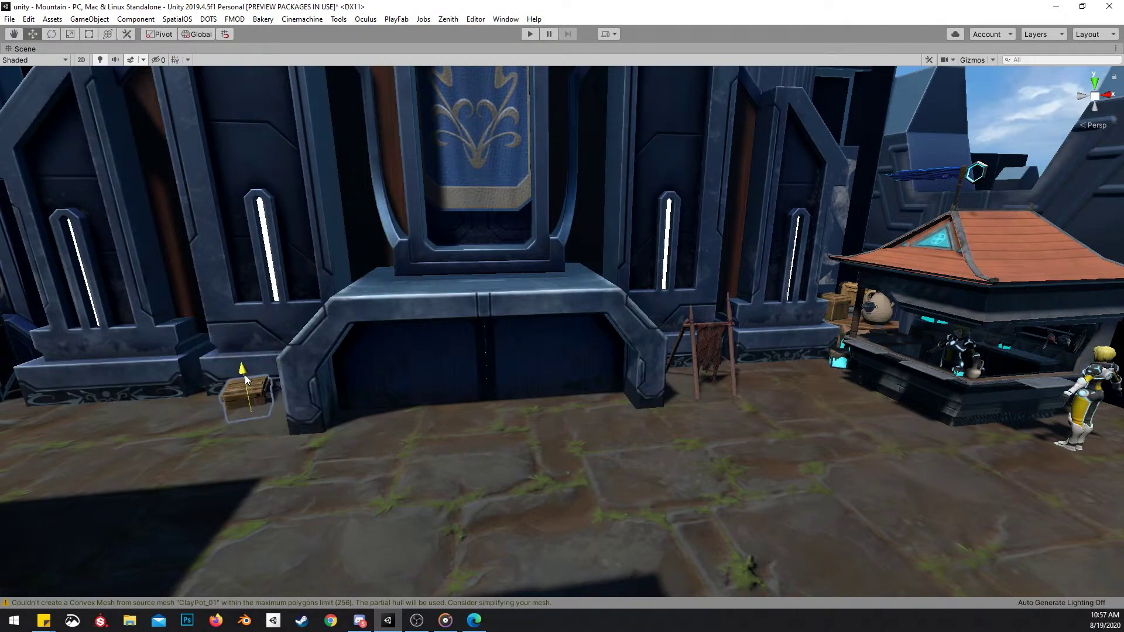
key("f")
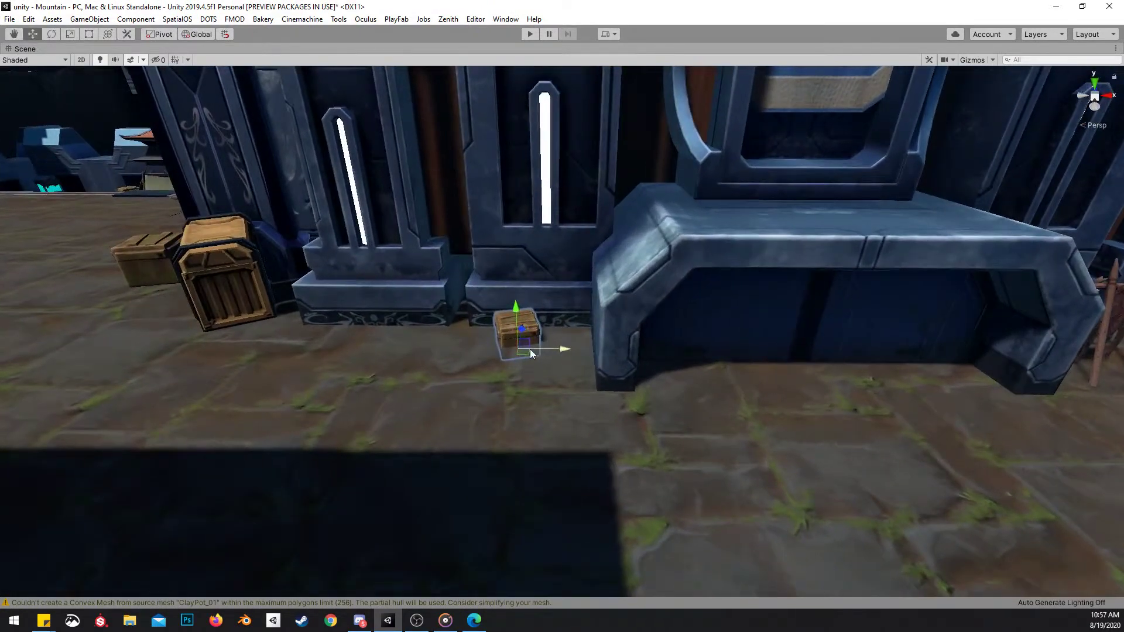
left_click_drag(530, 353, 555, 382)
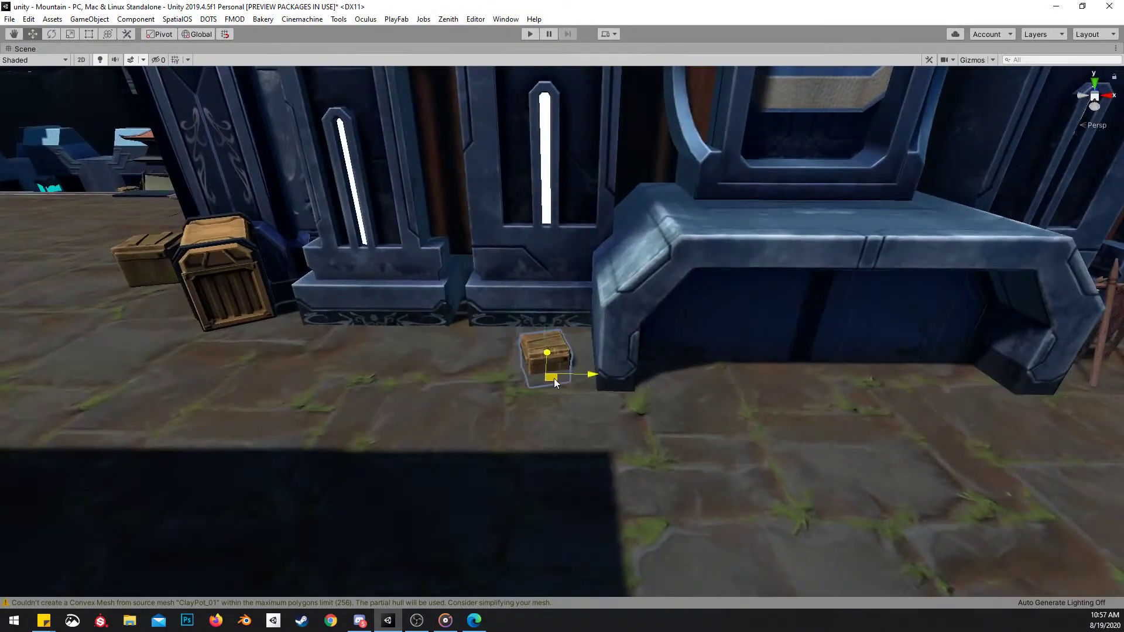
left_click_drag(544, 342, 549, 326)
Rescale the small wooden crate beside the bench-like structure and set a rotated duplicate next to it
right_click_drag(550, 326, 613, 377)
key("w")
key("r")
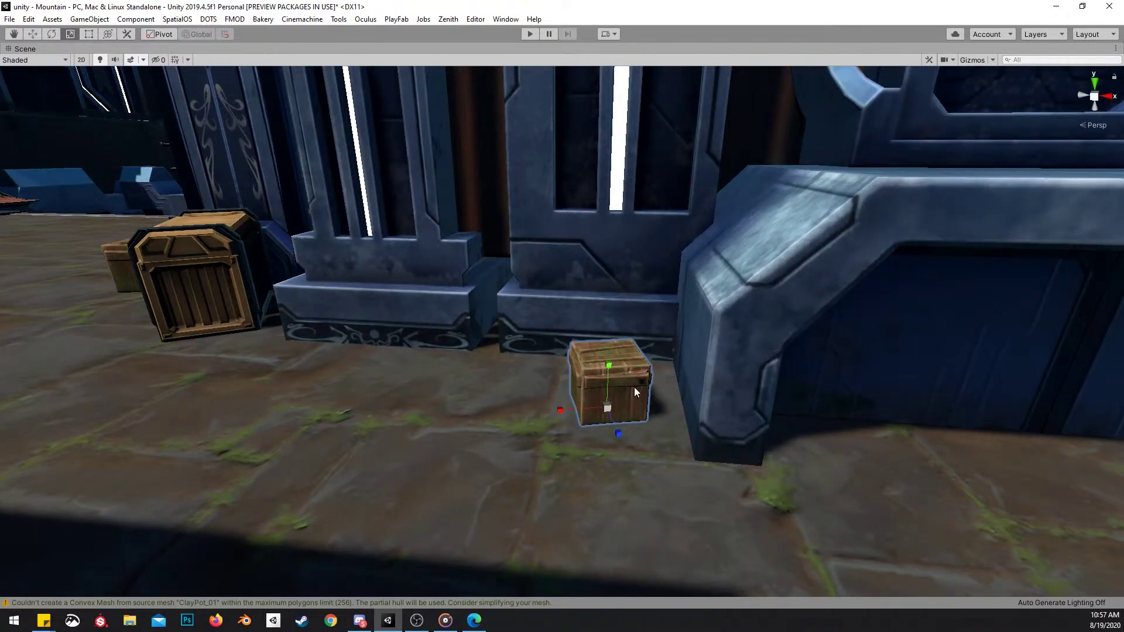
left_click_drag(610, 408, 627, 430)
key("w")
key("ctrl+d")
key("e")
left_click(634, 380)
key("r")
key("w")
key("s")
Try placing a copy of the wooden pelt rack on the opposite side of the bench-like structure, near the crates
right_click_drag(627, 430, 793, 363)
scroll(749, 384, "up", 2)
left_click(711, 335)
key("a")
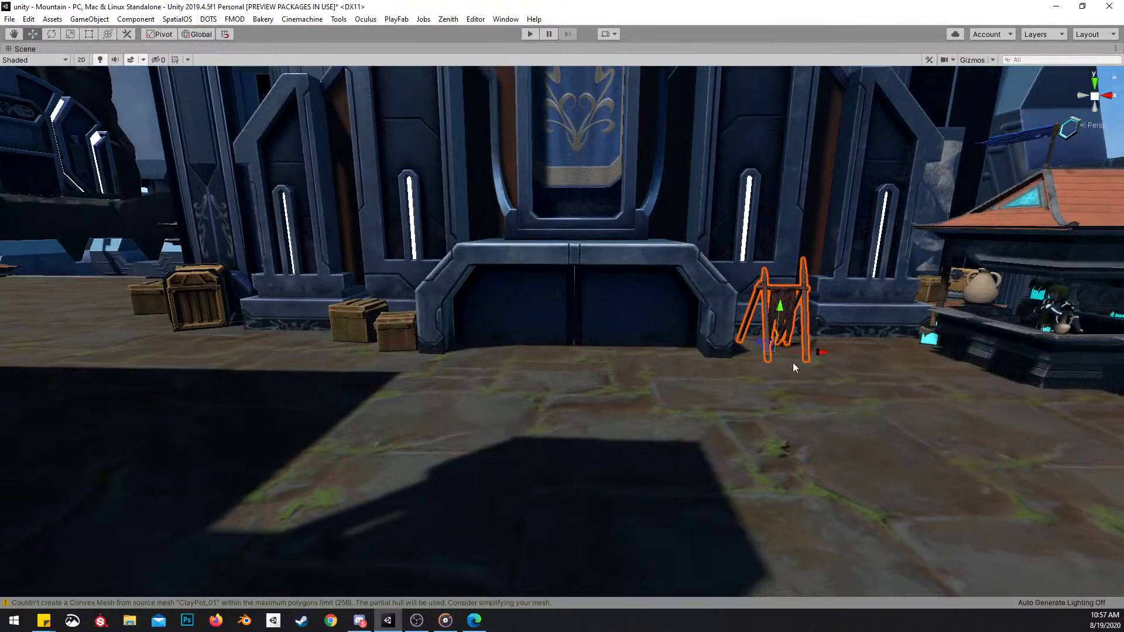
key("ctrl+d")
left_click_drag(774, 354, 213, 346)
right_click_drag(586, 322, 543, 341)
scroll(390, 321, "up", 2)
left_click_drag(715, 258, 206, 430)
key("w")
right_click_drag(445, 381, 284, 410)
Switch scene lighting off and try rotating and repositioning the copied prop
left_click(104, 60)
key("e")
left_click_drag(455, 382, 702, 342)
key("w")
right_click_drag(701, 342, 572, 357)
key("w")
left_click_drag(480, 350, 639, 185)
key("s")
right_click_drag(639, 185, 604, 305)
key("w")
left_click_drag(605, 305, 755, 310, "alt")
scroll(755, 310, "up", 3)
Adjust the placement of the pelt rack beside the leg of the bench-like structure
left_click(680, 310)
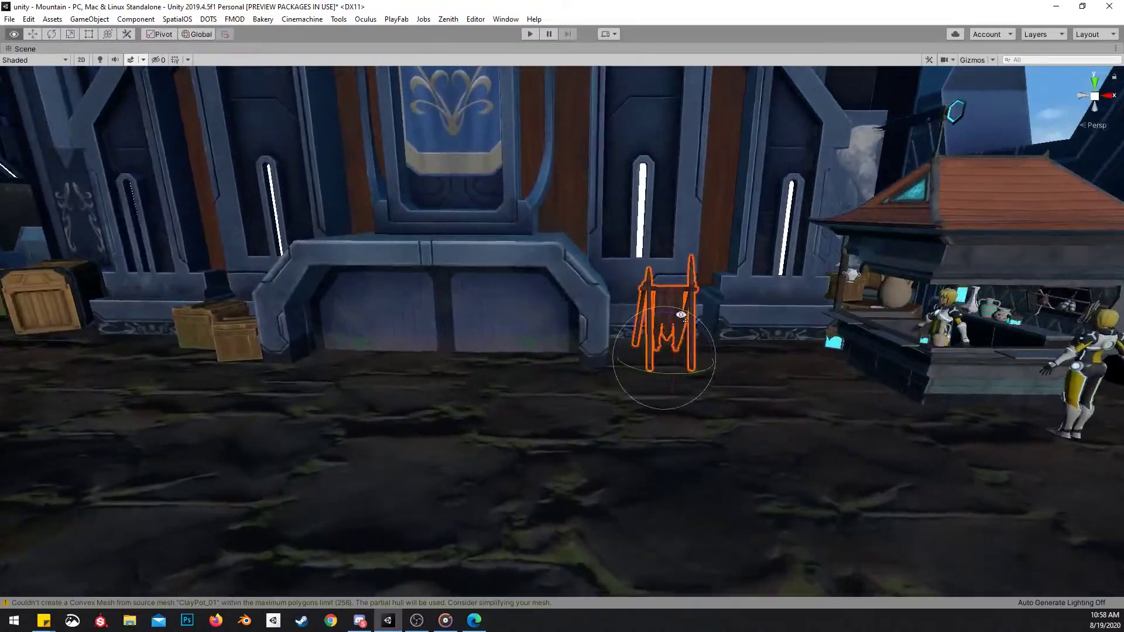
left_click_drag(681, 310, 695, 375, "alt")
right_click_drag(696, 375, 695, 369)
key("w")
left_click_drag(616, 346, 579, 350)
right_click_drag(580, 350, 559, 325)
key("s")
Duplicate the glowing cyan crate near the stall and place the copy in front of the two wooden crates
left_click_drag(559, 325, 771, 346, "alt")
left_click(779, 298)
key("ctrl+d")
left_click_drag(767, 288, 249, 472)
right_click_drag(650, 410, 490, 421)
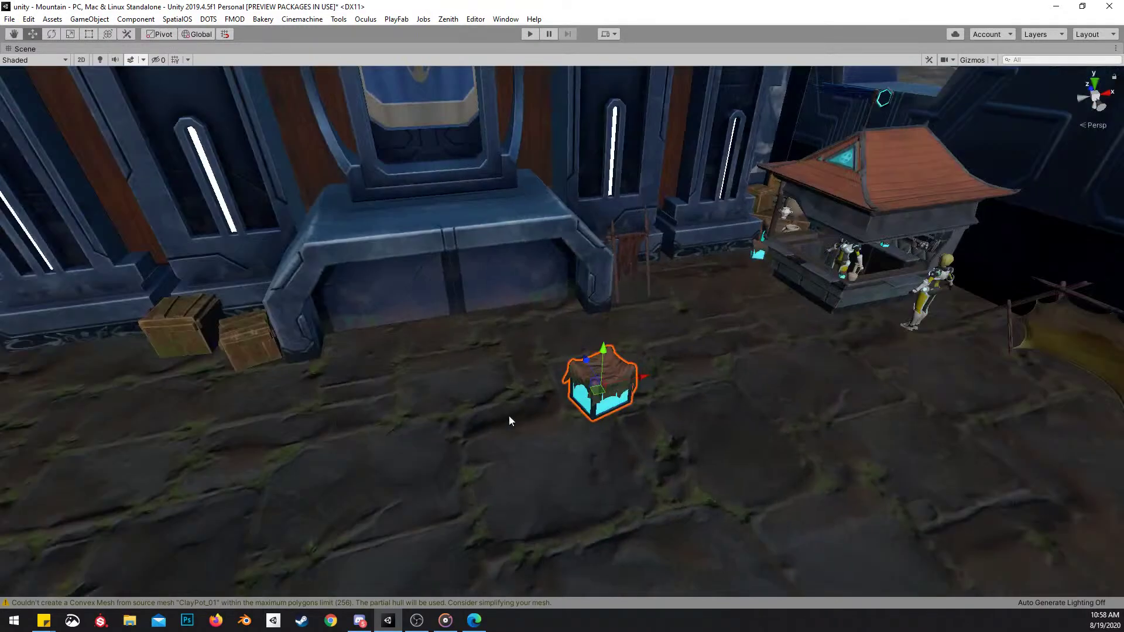
left_click_drag(598, 408, 198, 371)
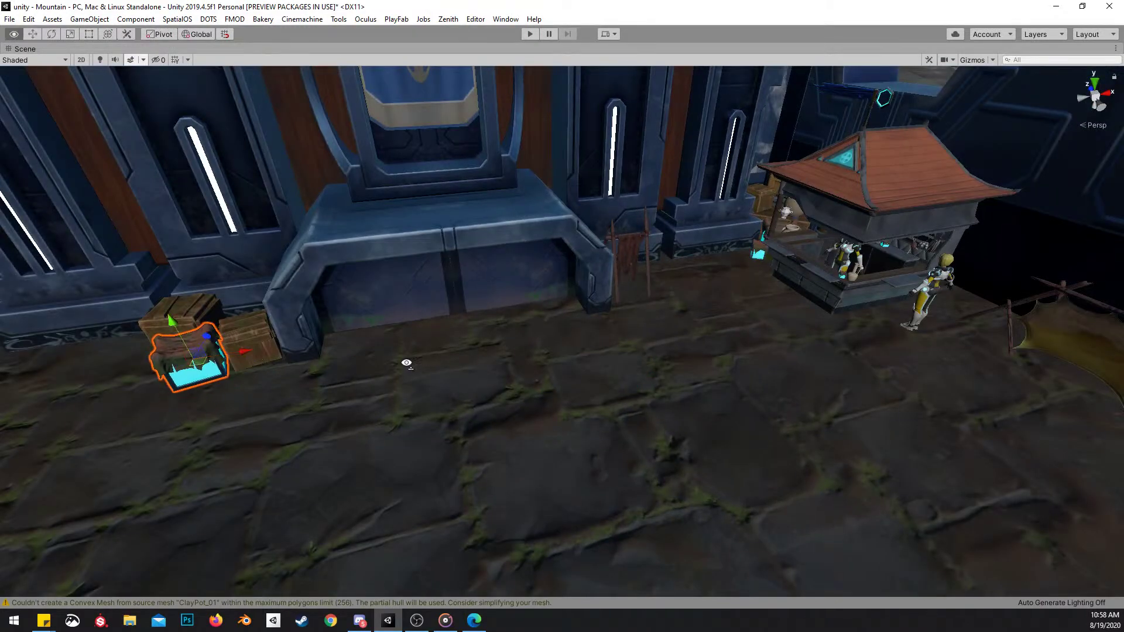
Rescale the copied cyan crate so that it fits the group of small wooden crates
left_click_drag(402, 369, 340, 341, "alt")
key("w")
right_click_drag(340, 341, 466, 342)
key("r")
left_click_drag(721, 321, 742, 293)
key("w")
right_click_drag(743, 293, 685, 317)
key("s")
scroll(673, 324, "up", 1)
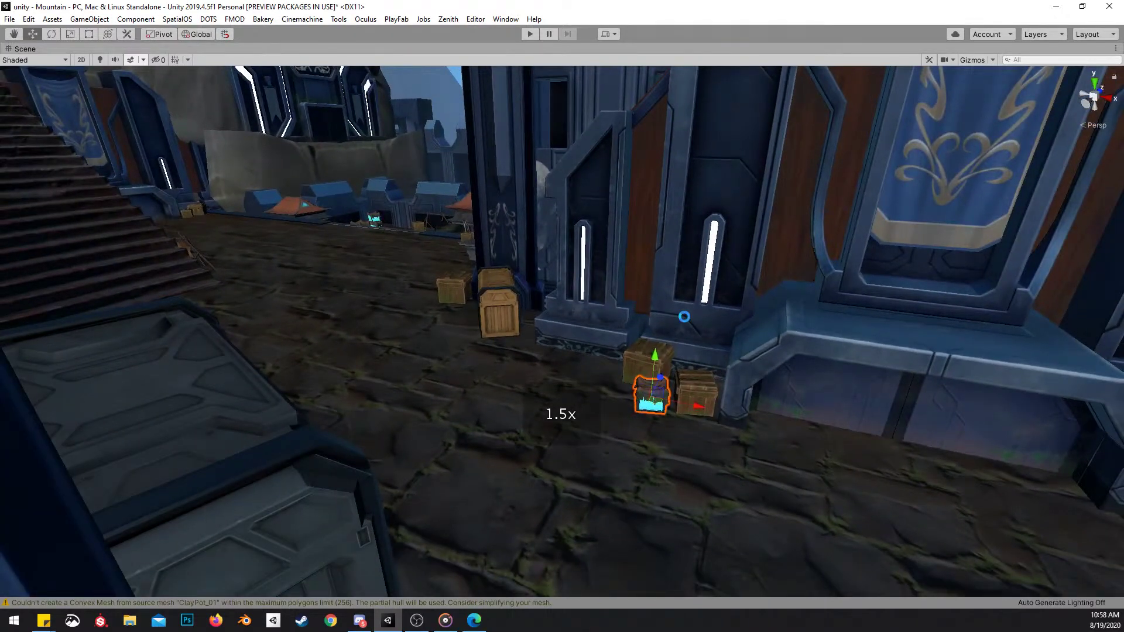
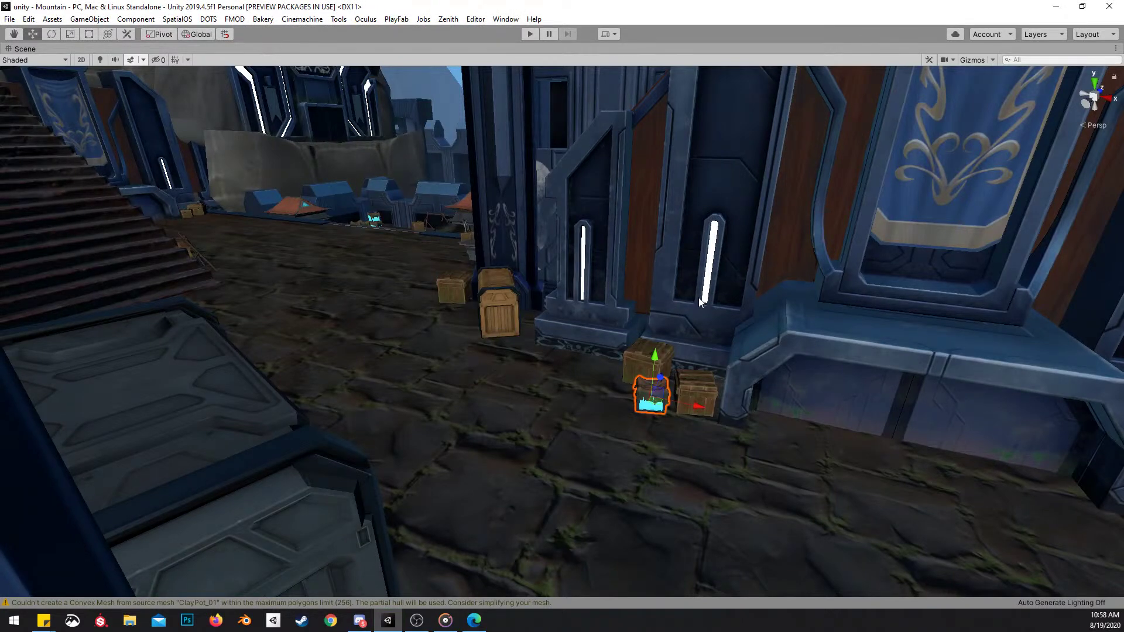
Turn scene lighting back on and review the dressed plaza, stairs and stalls from several viewpoints
right_click_drag(681, 308, 655, 301)
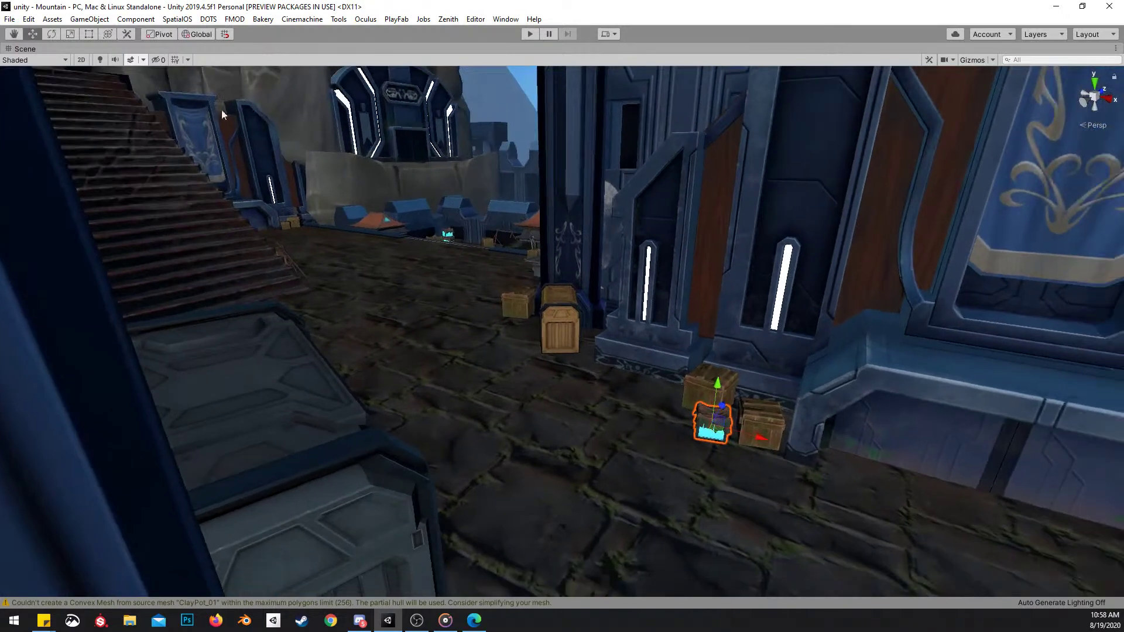
left_click(98, 61)
right_click_drag(556, 226, 617, 225)
left_click(606, 184)
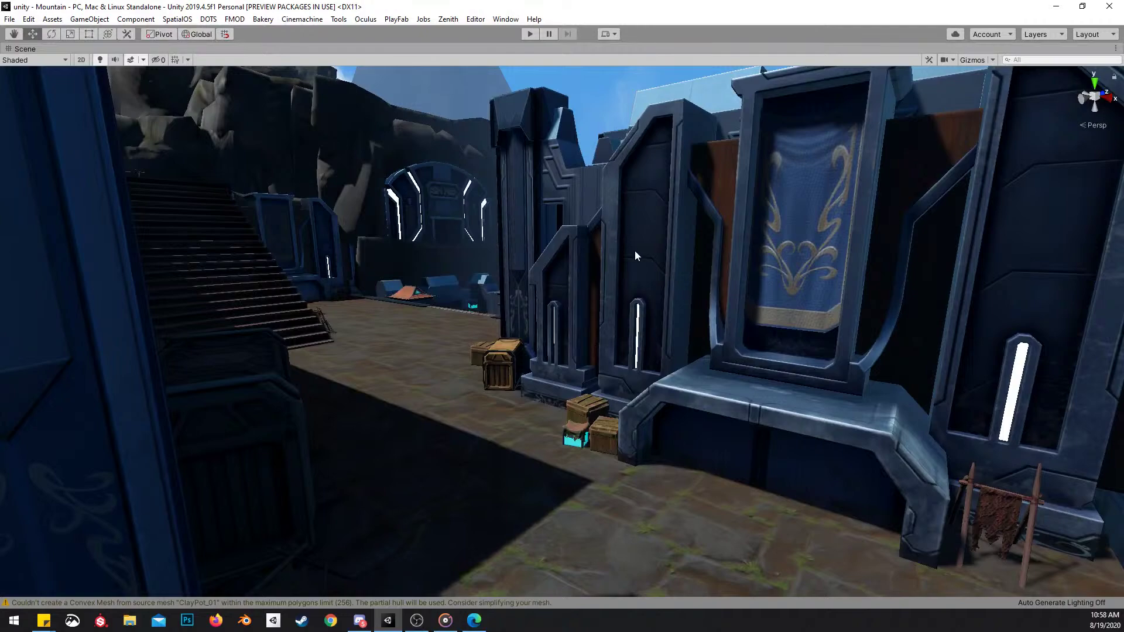
mouse_move(598, 270)
right_mouse_down()
mouse_move(595, 253)
mouse_move(609, 258)
right_mouse_up()
key("s")
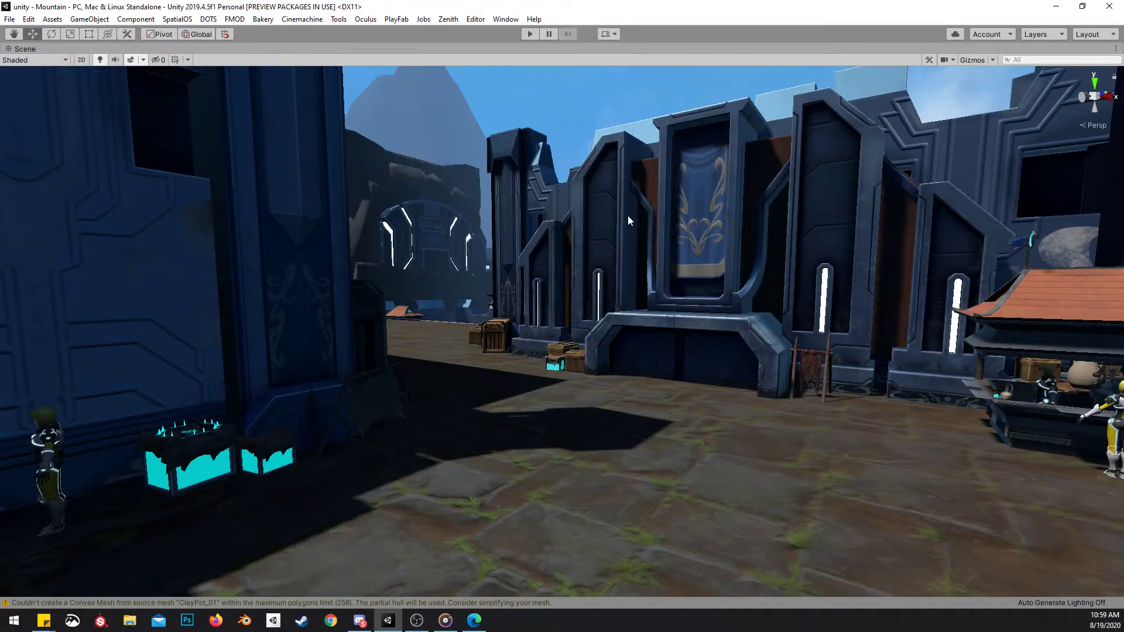
right_click_drag(610, 230, 579, 261)
left_click(580, 261)
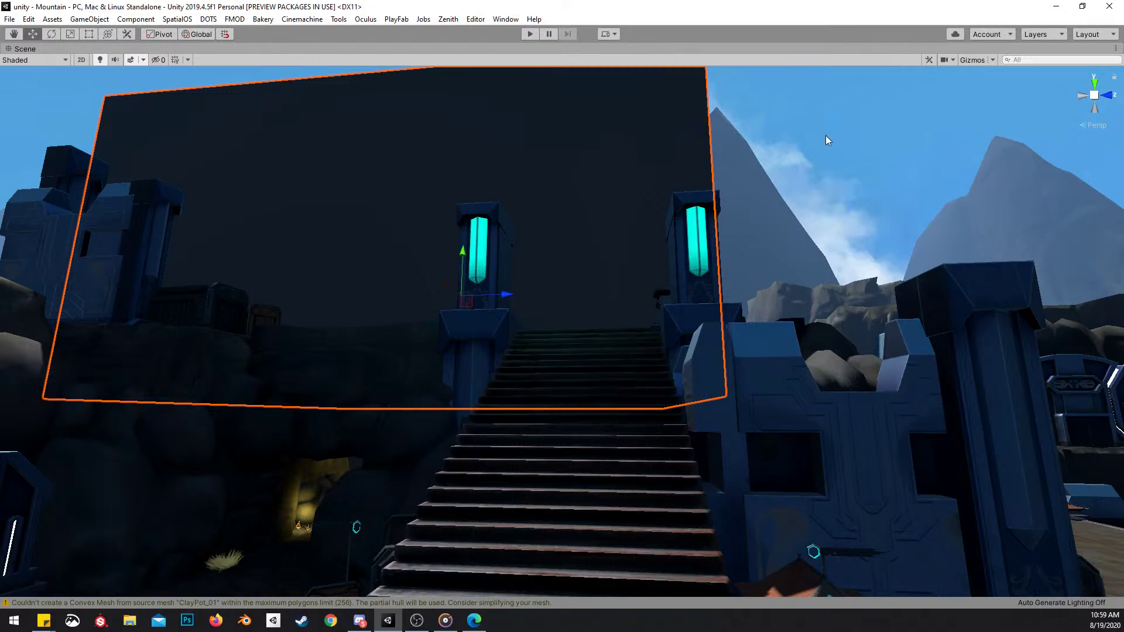
right_click_drag(770, 286, 777, 349)
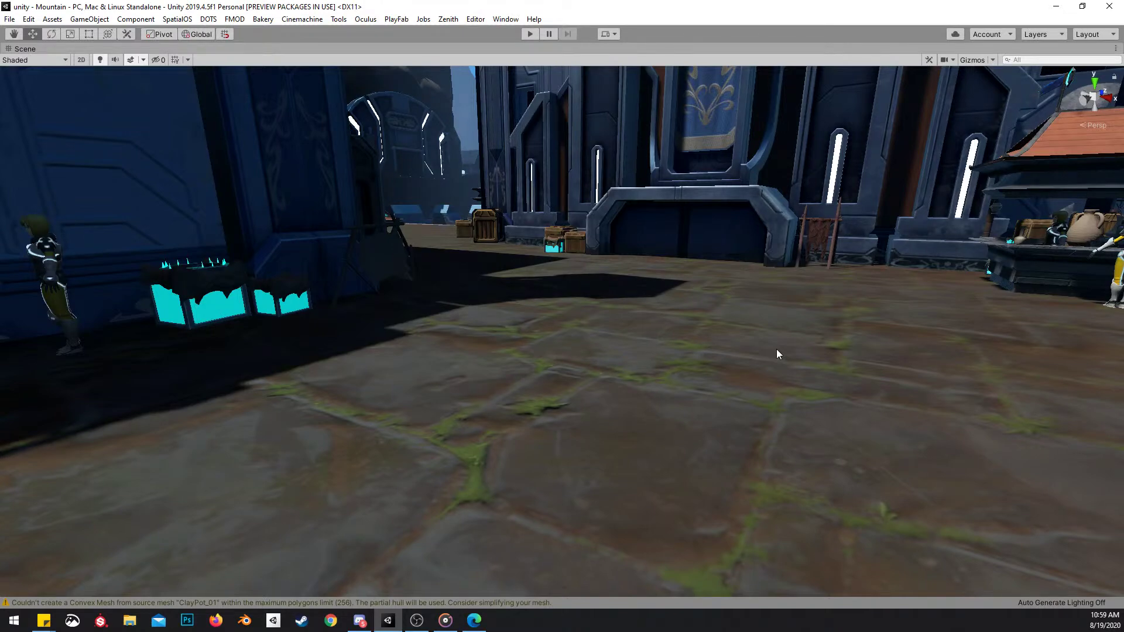
right_click_drag(498, 427, 647, 334)
right_click_drag(668, 171, 689, 235)
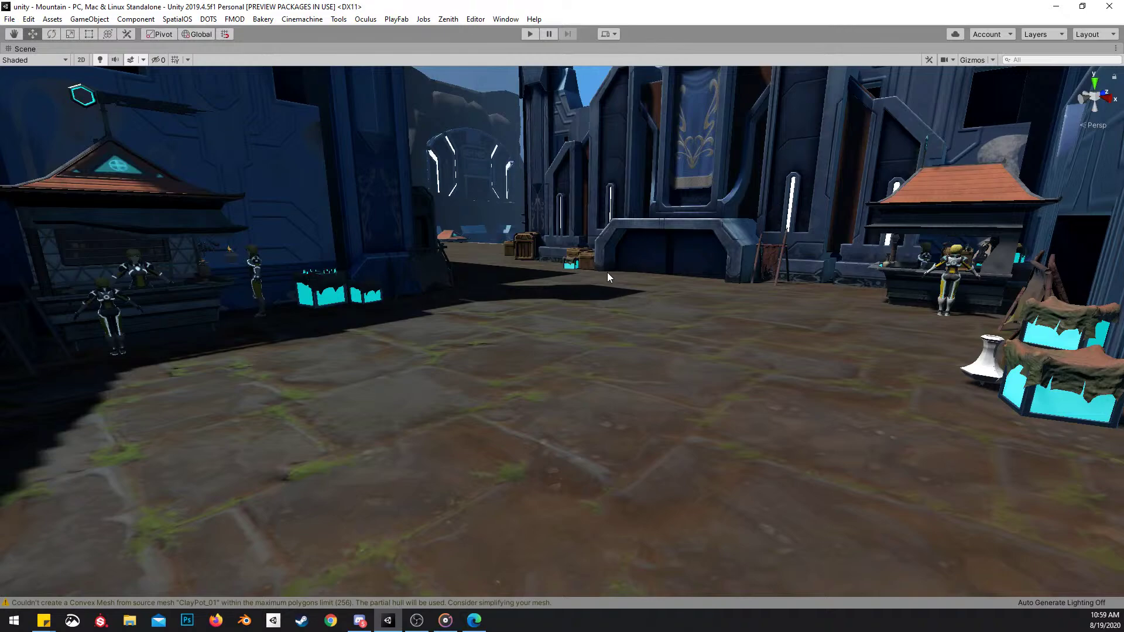
right_click_drag(619, 268, 620, 241)
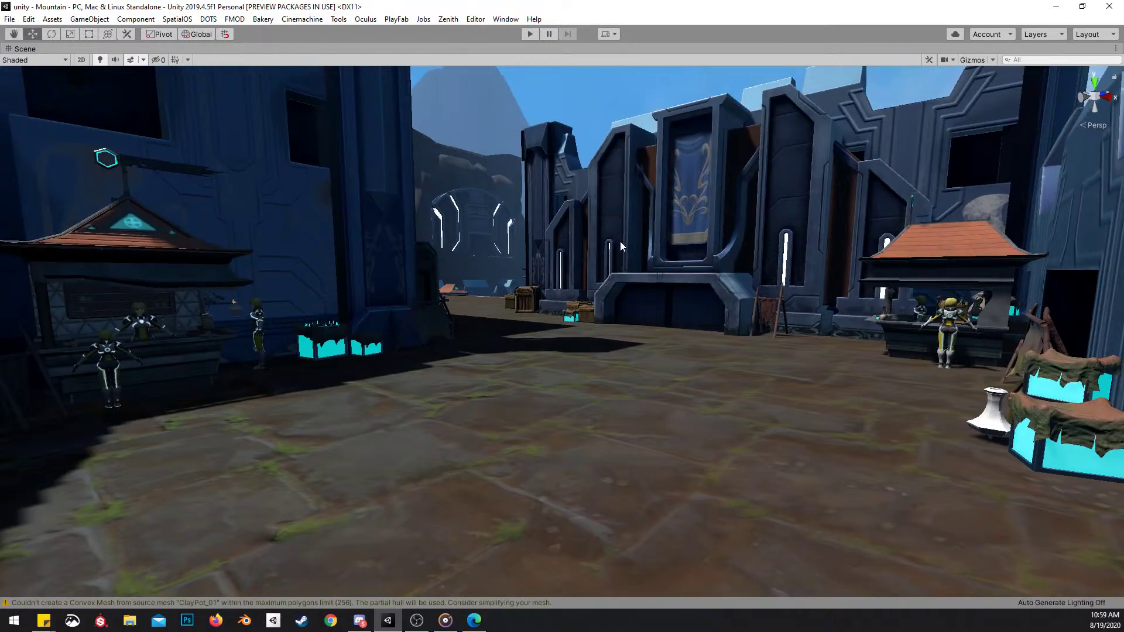
Restore the full editor layout and collapse the Town and Props groups in the scene hierarchy
key("shift+space")
scroll(111, 211, "up", 15)
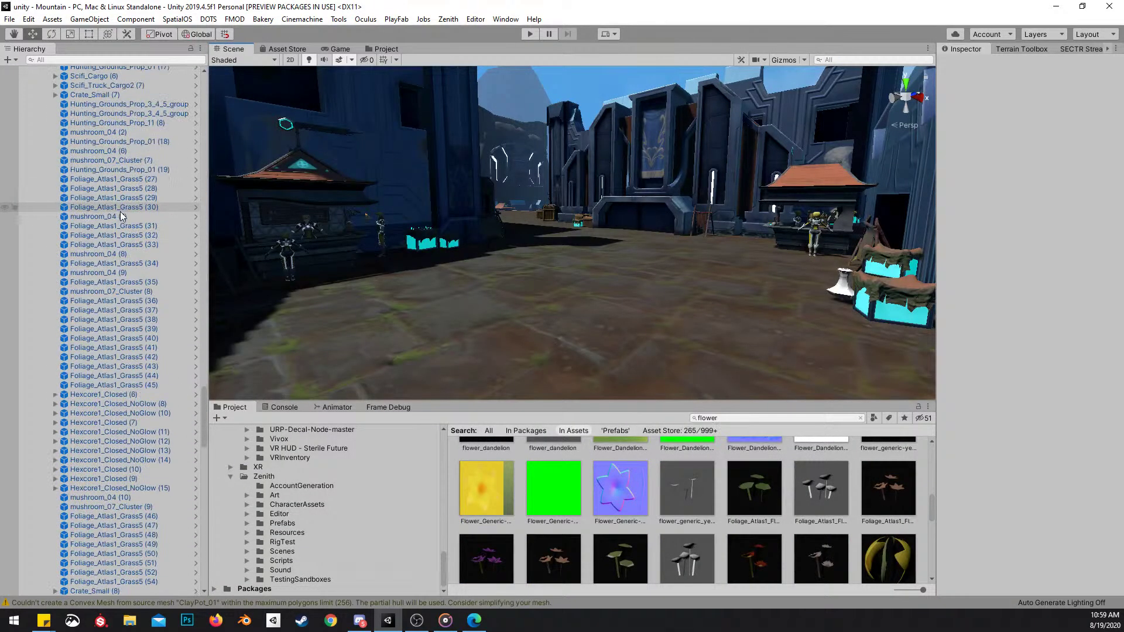
left_click_drag(201, 403, 223, 88)
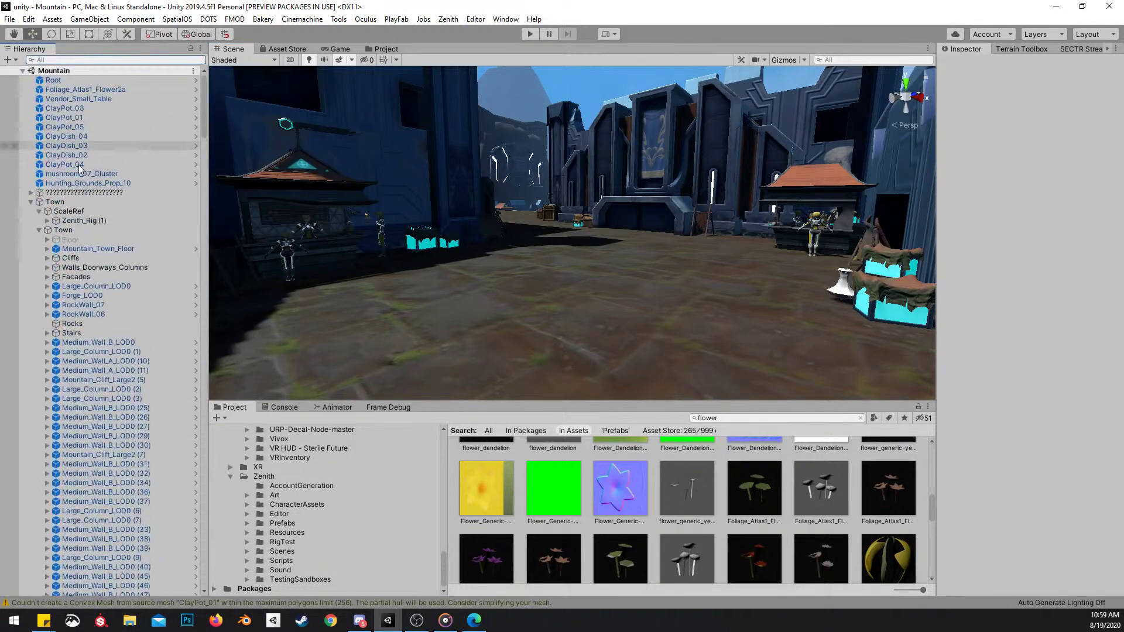
left_click(31, 202)
left_click(26, 239)
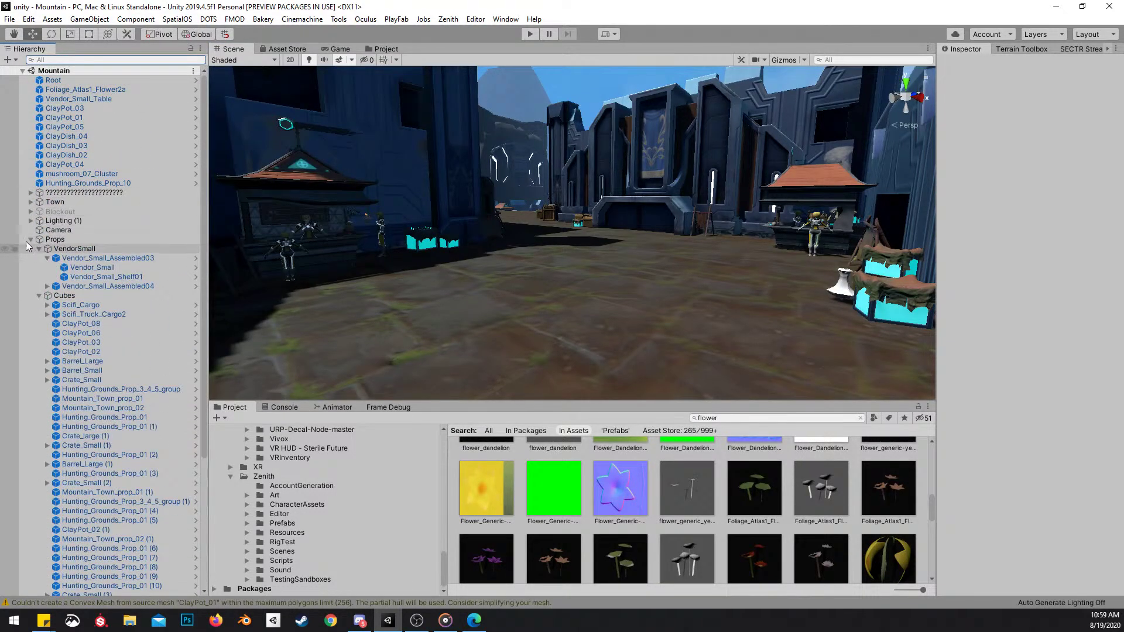
left_click(30, 240)
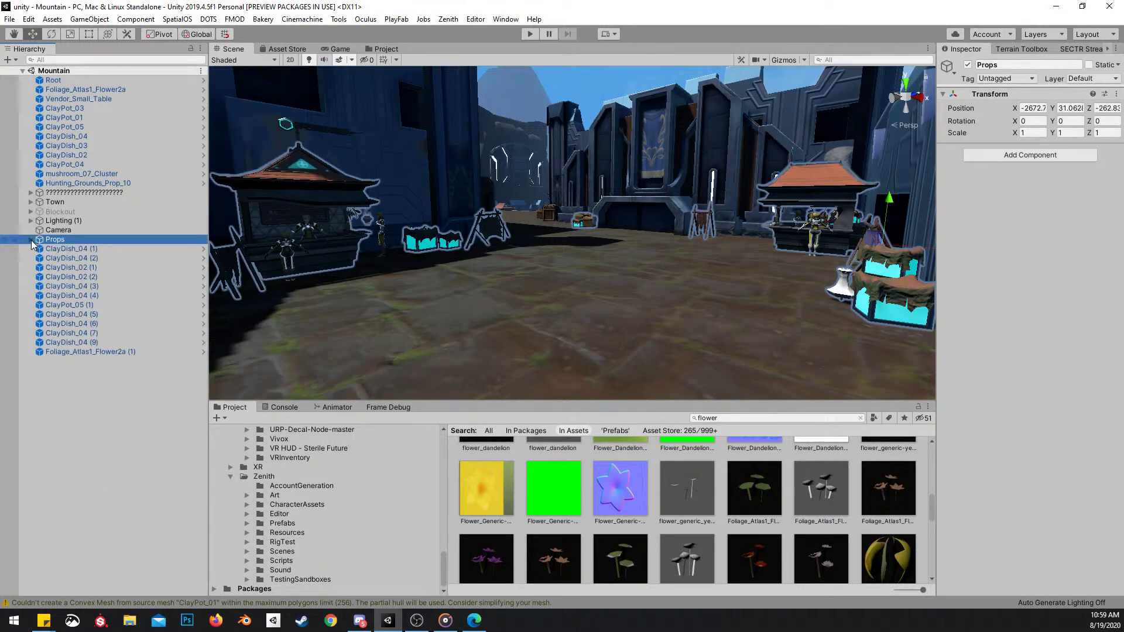
Select all loose flower, table, clay pot, clay dish, mushroom and hunting props at the scene root and parent them under Props
left_click(86, 89)
left_click(87, 183, "shift")
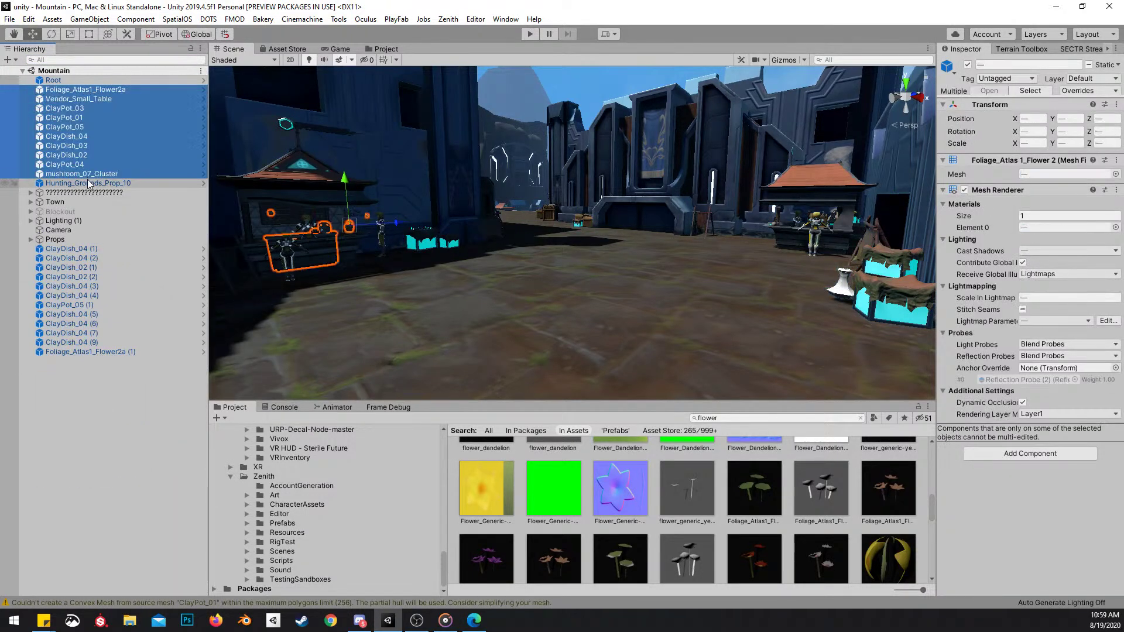
left_click_drag(86, 184, 87, 389)
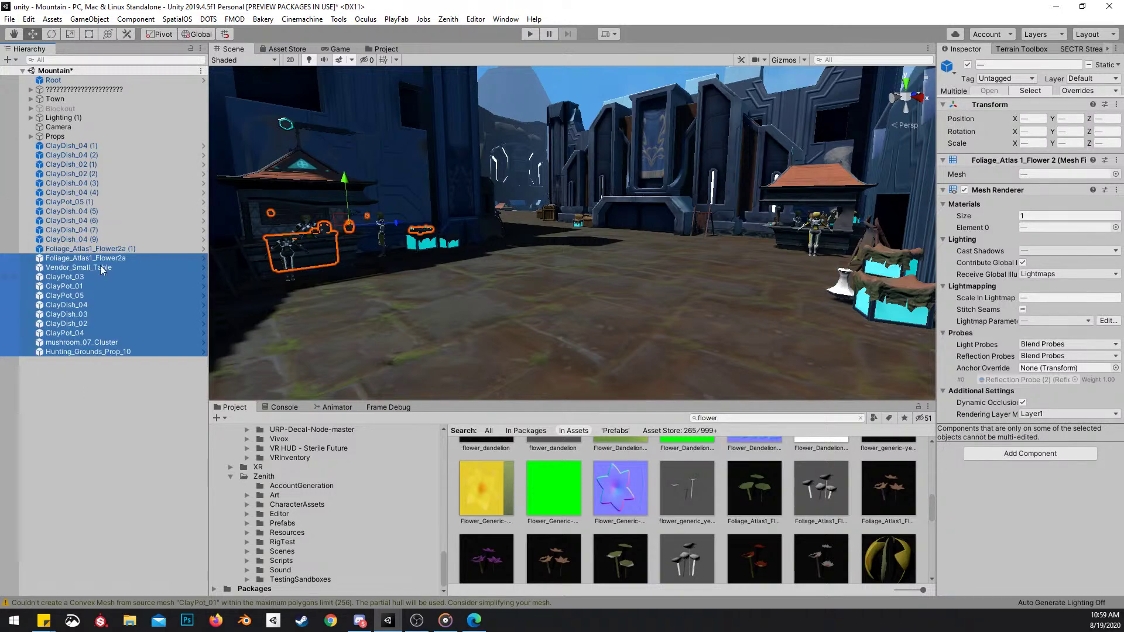
left_click(70, 147, "shift")
left_click_drag(66, 167, 62, 140)
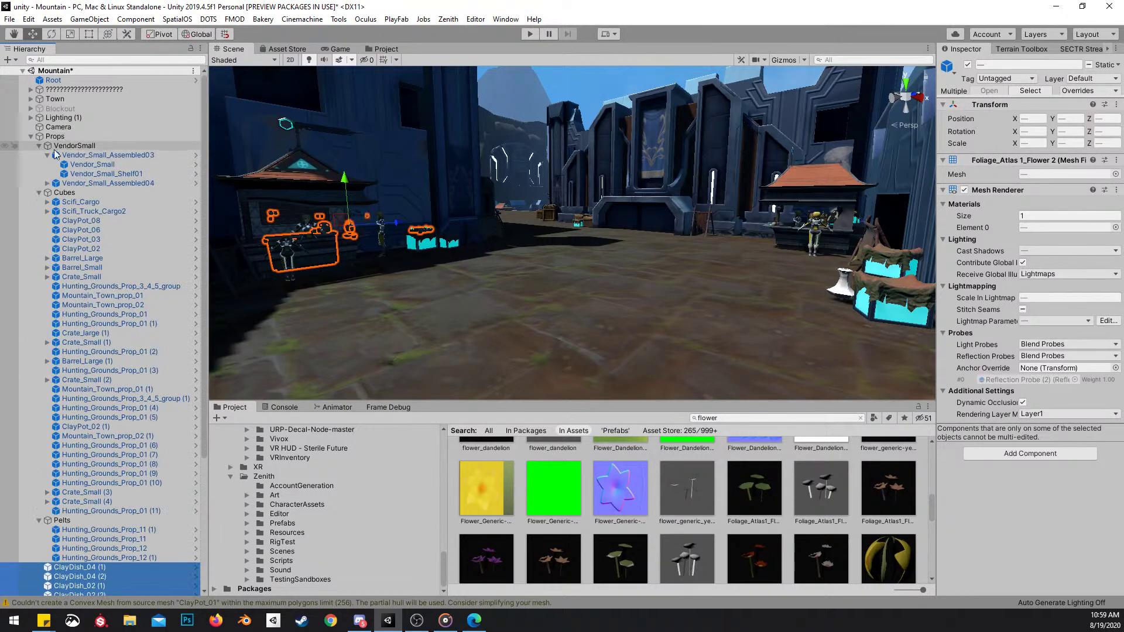
Collapse the Props group and reorder it directly below Town in the hierarchy
left_click(30, 135)
left_click(42, 179)
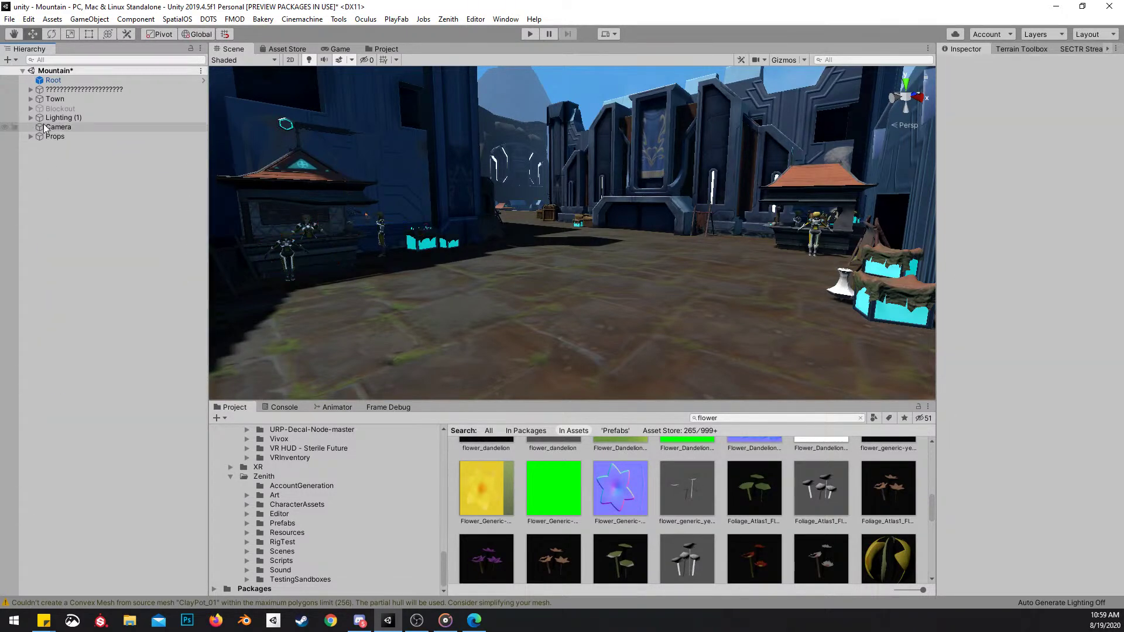
left_click_drag(43, 136, 47, 104)
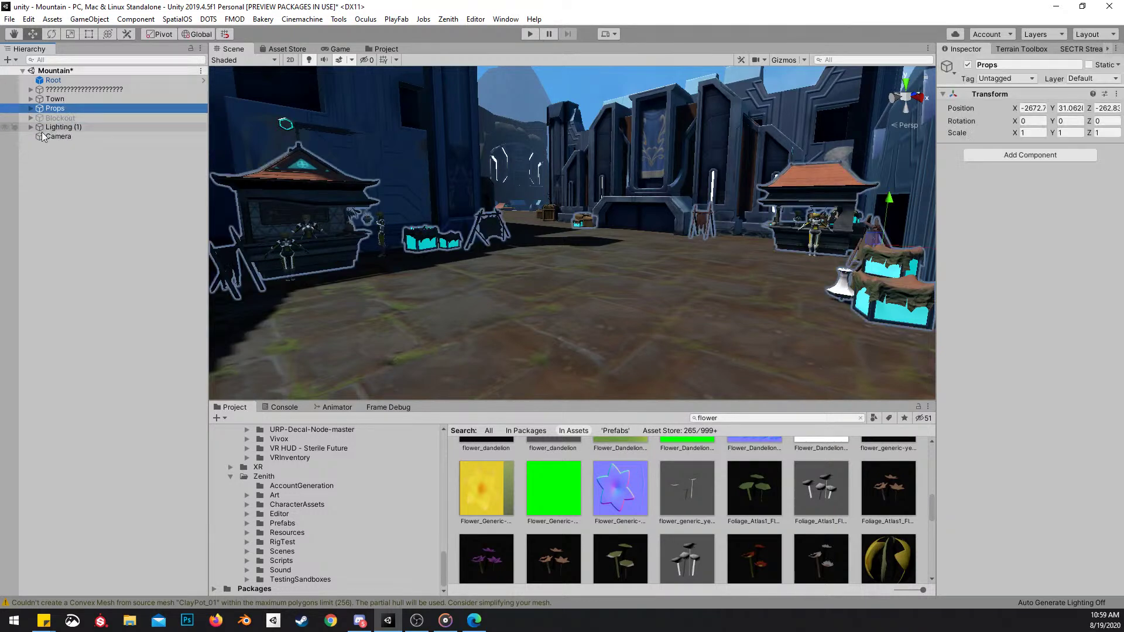
Expand the Lighting (1) group and select its Box Volume (1) object to view its settings
left_click(31, 127)
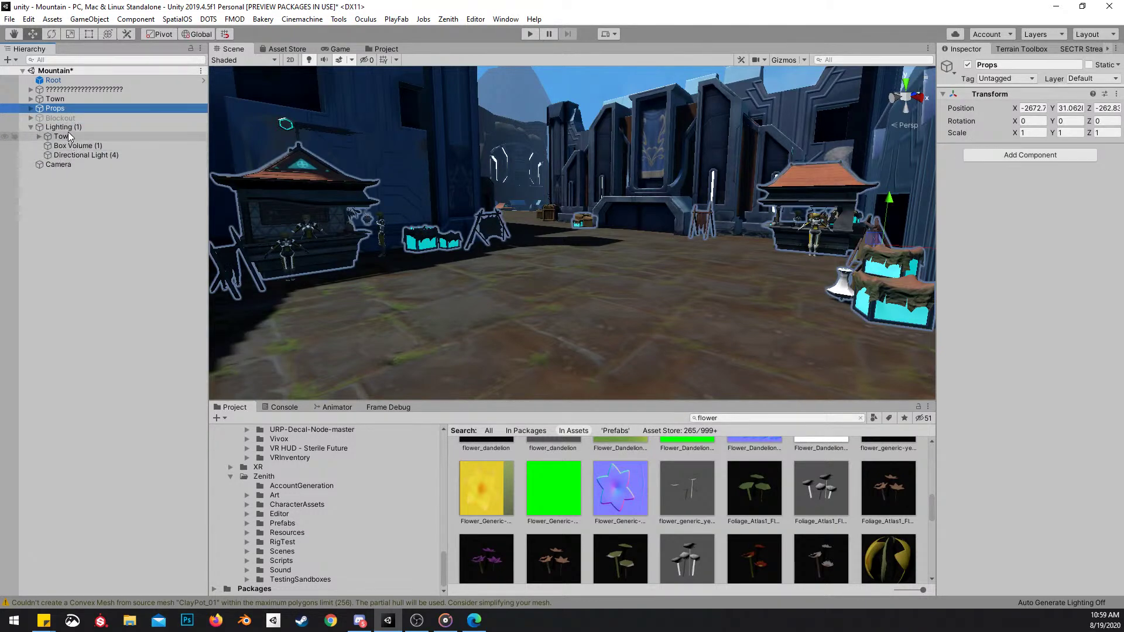
left_click(71, 130)
key("s")
right_click_drag(246, 132, 304, 138)
left_click(78, 146)
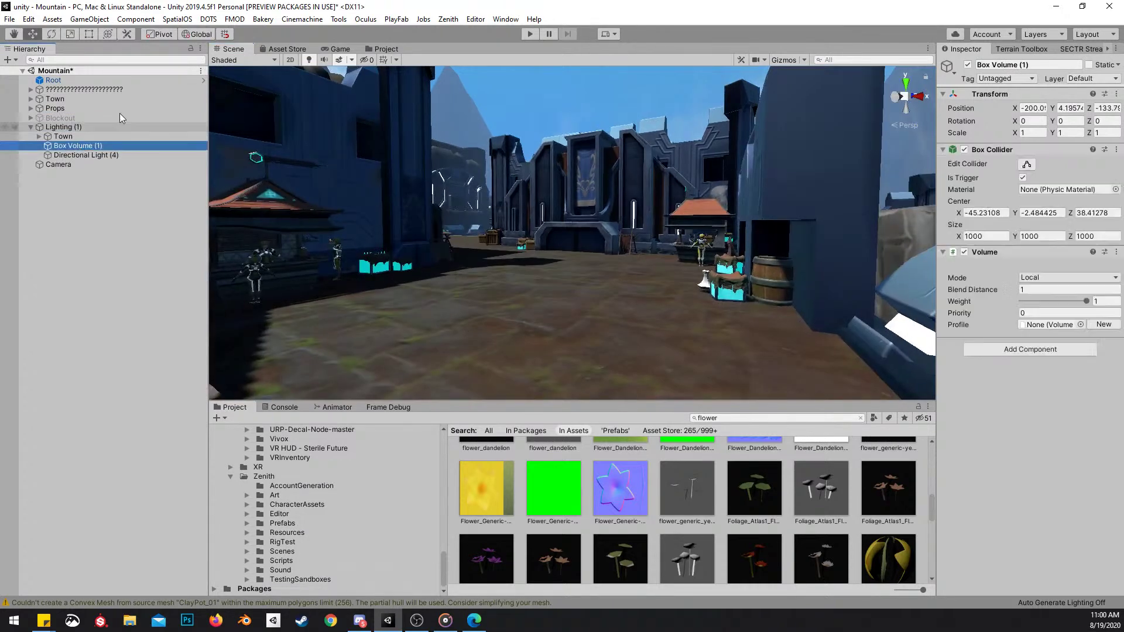
Create a new profile for the Box Volume (1) volume and add a Bloom post-processing override to it
middle_click_drag(435, 177, 479, 216)
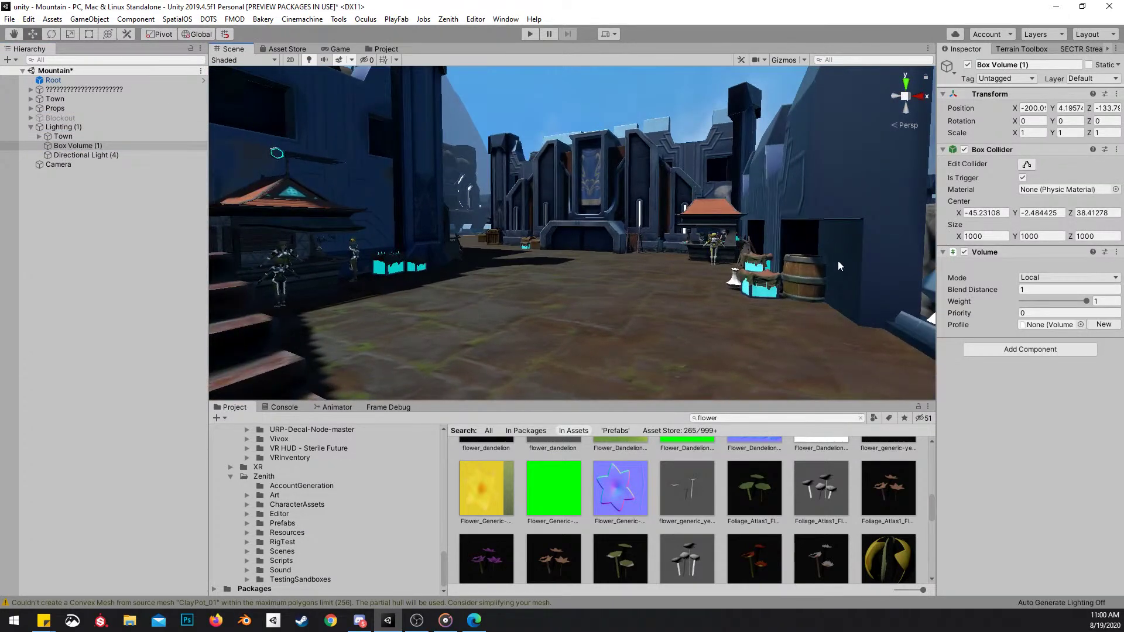
left_click(1106, 325)
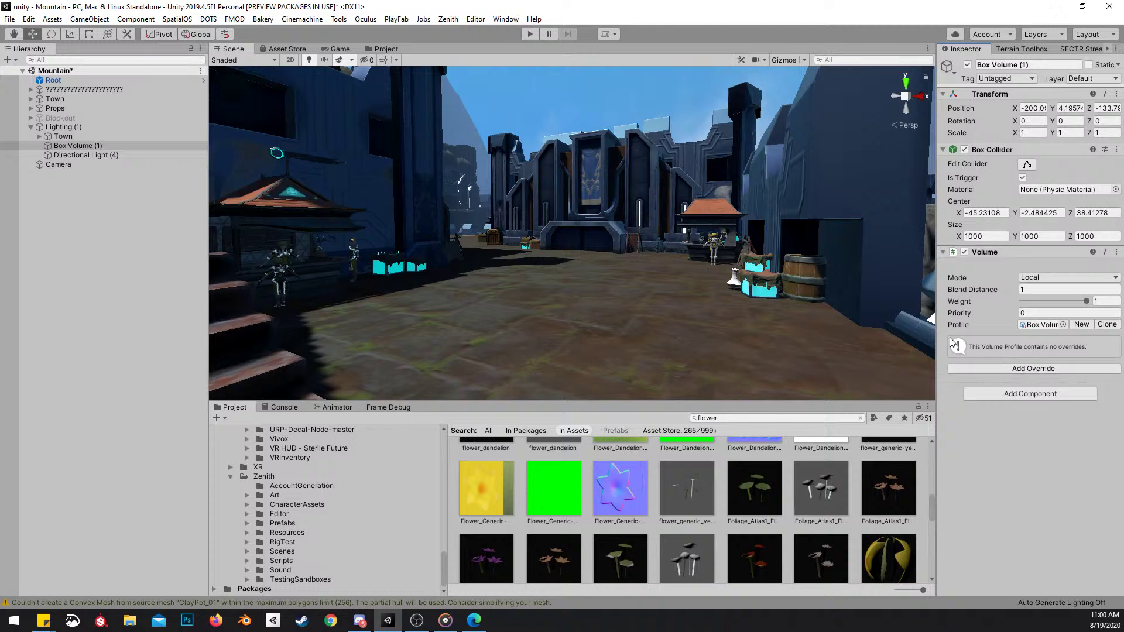
left_click_drag(935, 330, 861, 319)
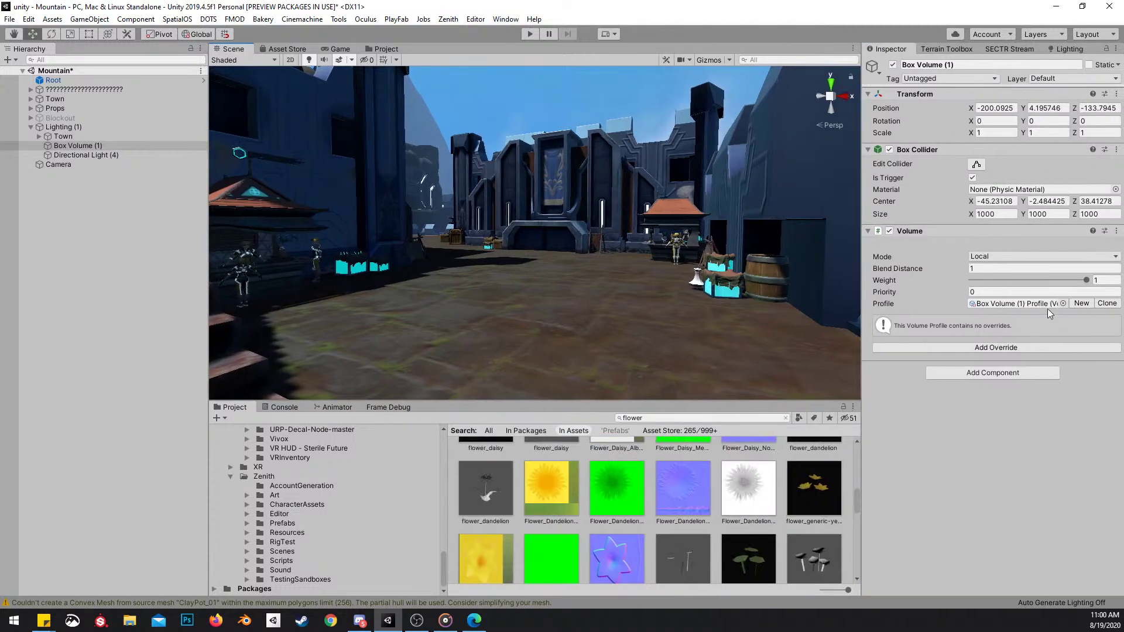
left_click(1013, 347)
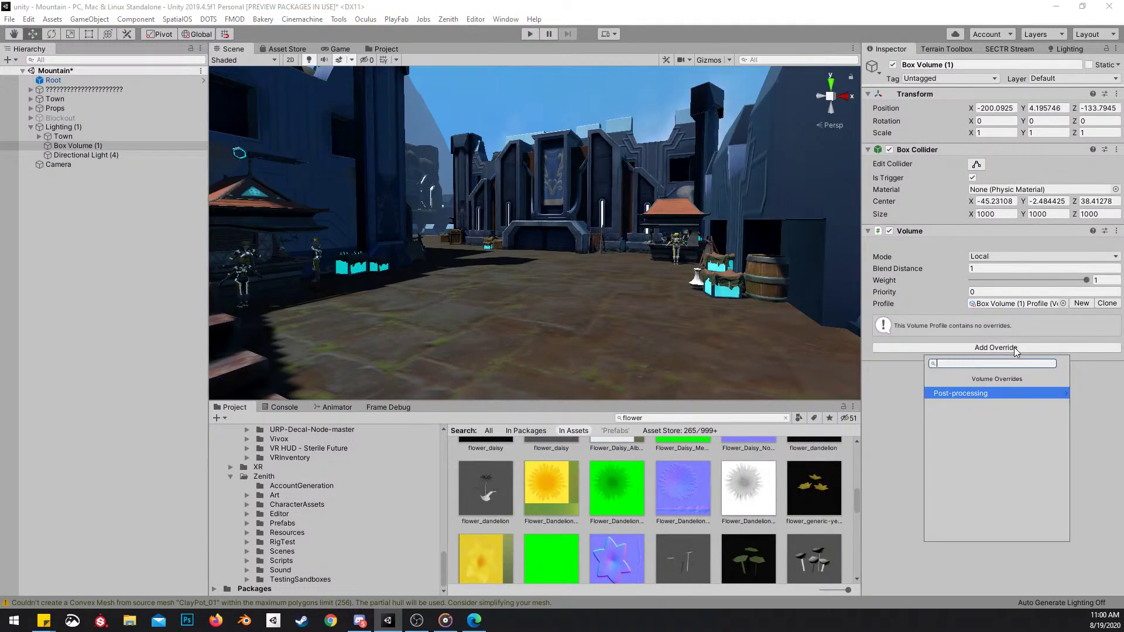
left_click(987, 395)
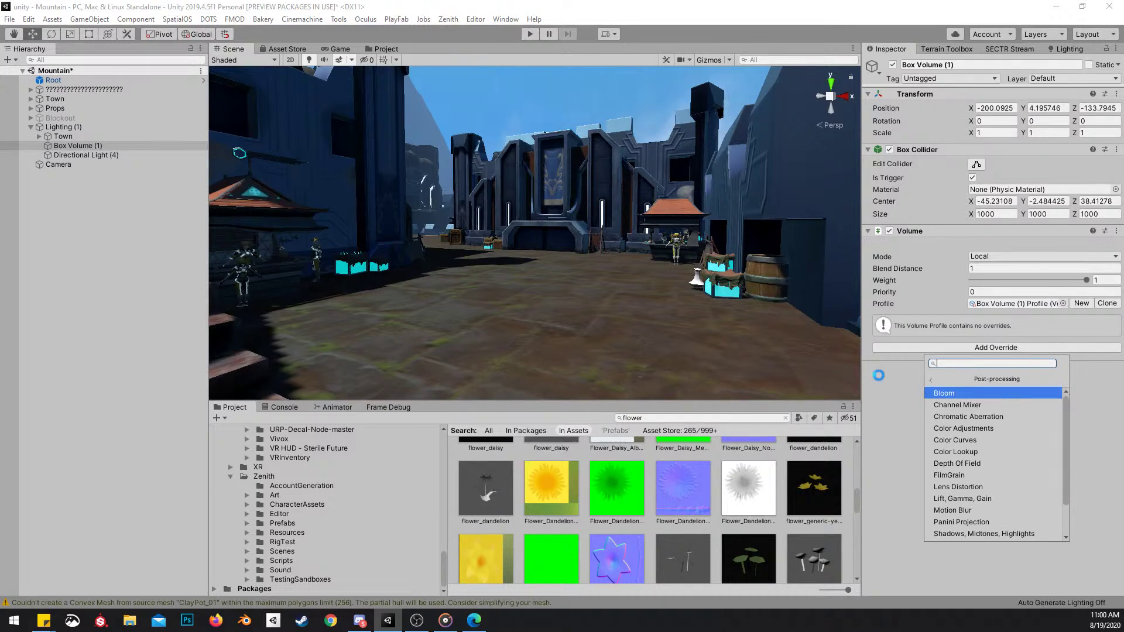
right_click_drag(721, 281, 703, 278)
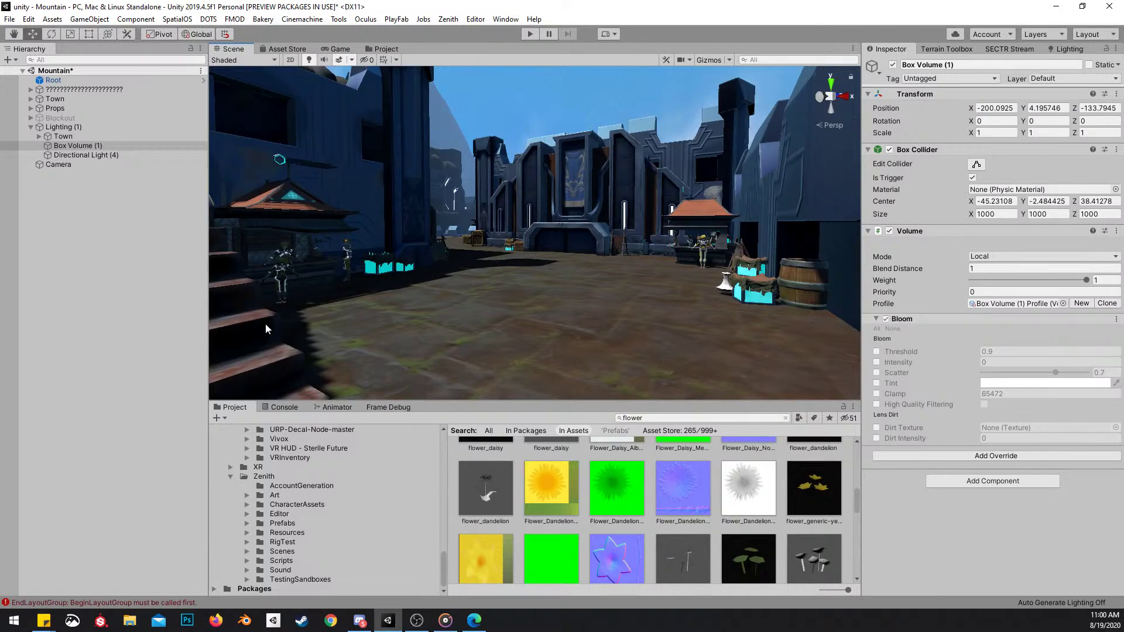
Narrow the hierarchy, enable the Bloom threshold and intensity overrides, and raise the intensity to 20.4
left_click_drag(209, 325, 120, 327)
right_click_drag(610, 293, 322, 245)
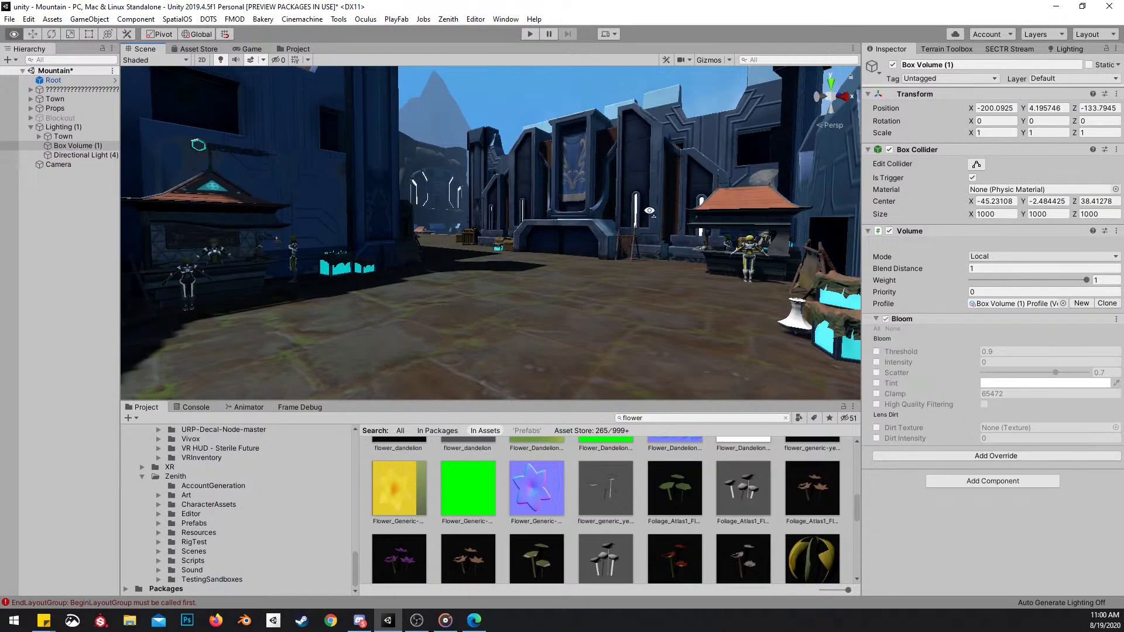
scroll(647, 216, "down", 4)
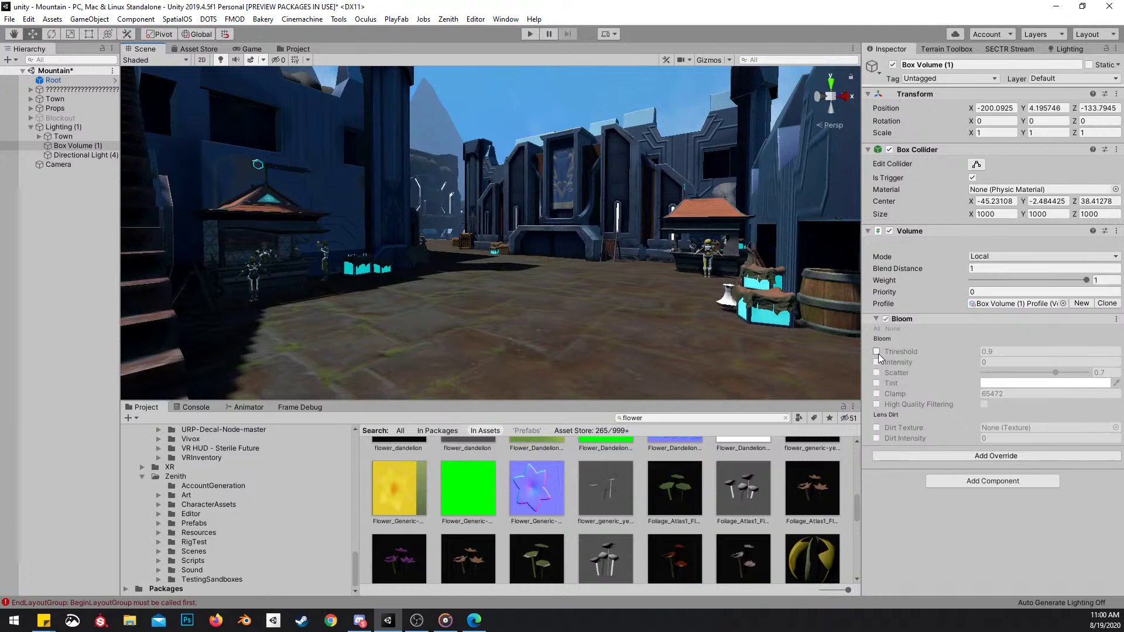
left_click(876, 351)
left_click(877, 362)
left_click_drag(962, 365, 18, 365)
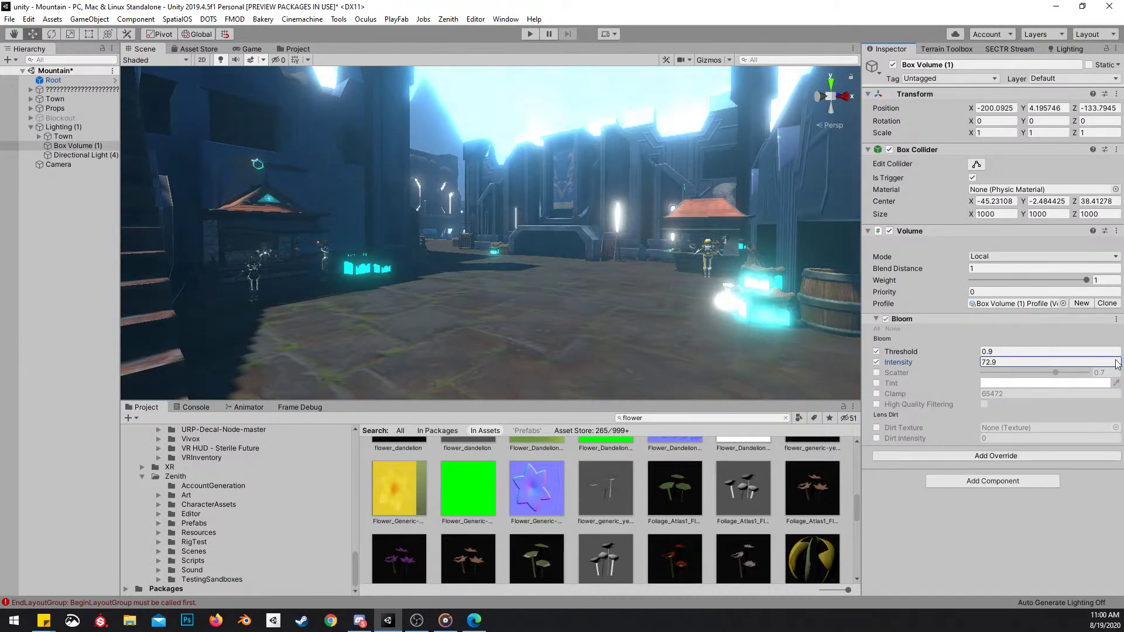
left_click_drag(1118, 364, 1006, 367)
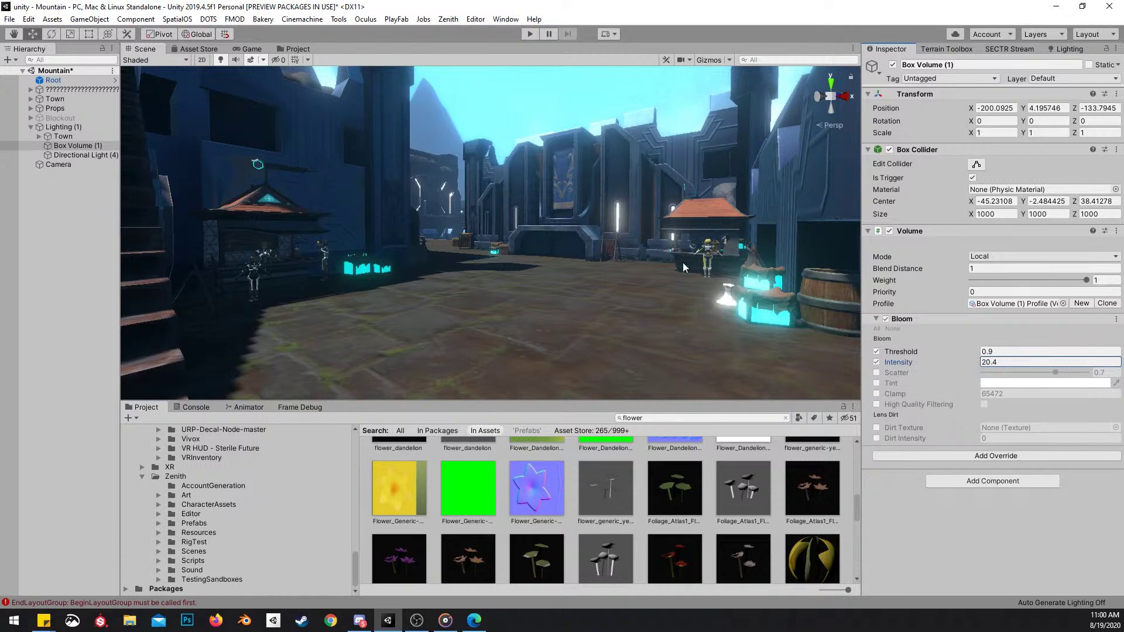
key("w")
mouse_move(638, 274)
right_mouse_down()
mouse_move(663, 253)
mouse_move(634, 261)
right_mouse_up()
key("s")
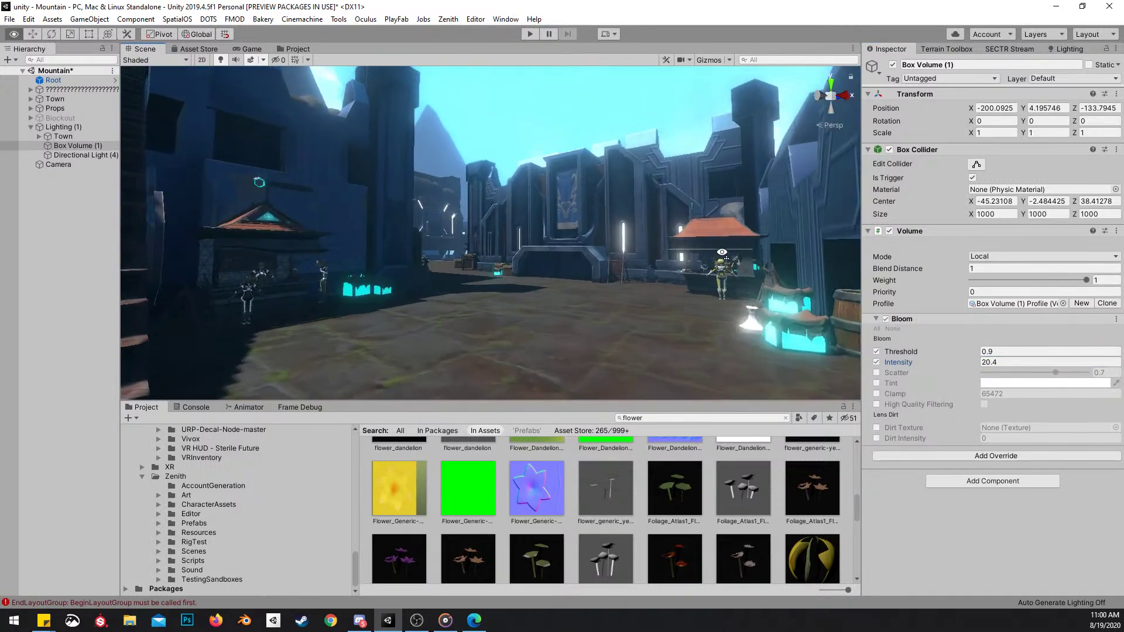
Set the Bloom threshold to 0.79 and its intensity to 3.09
left_click(995, 362)
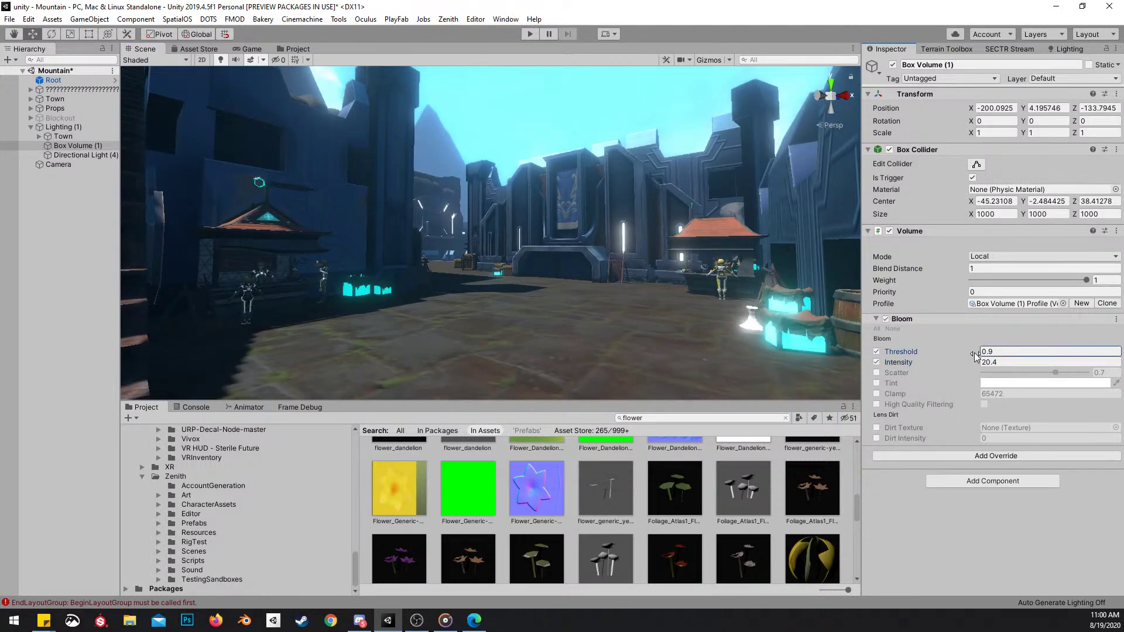
type("1.8")
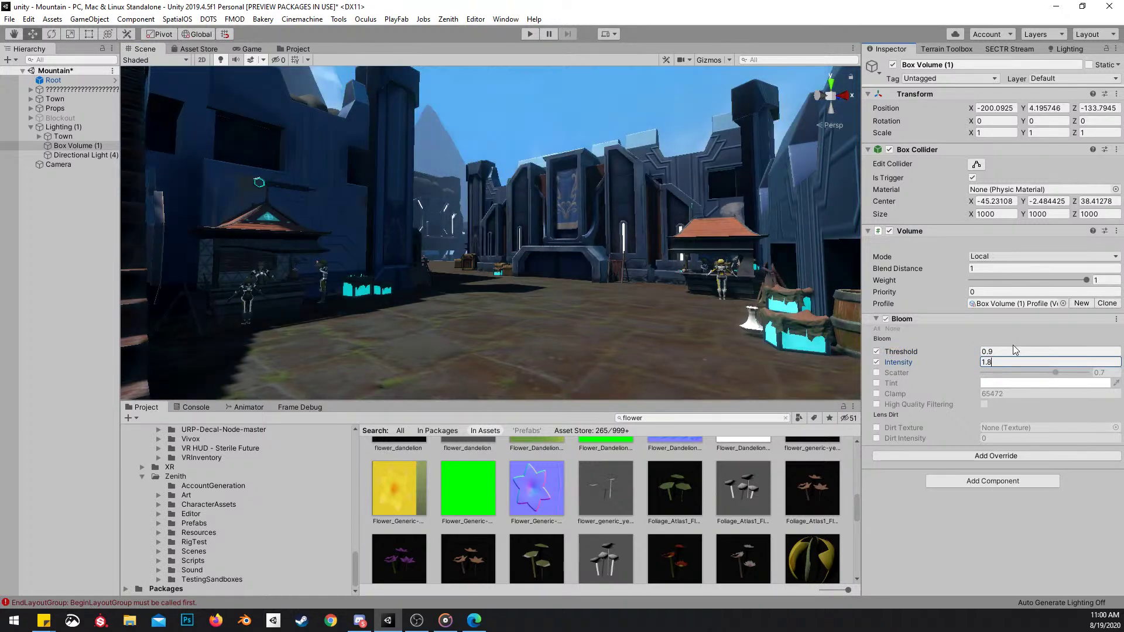
left_click_drag(972, 357, 1000, 372)
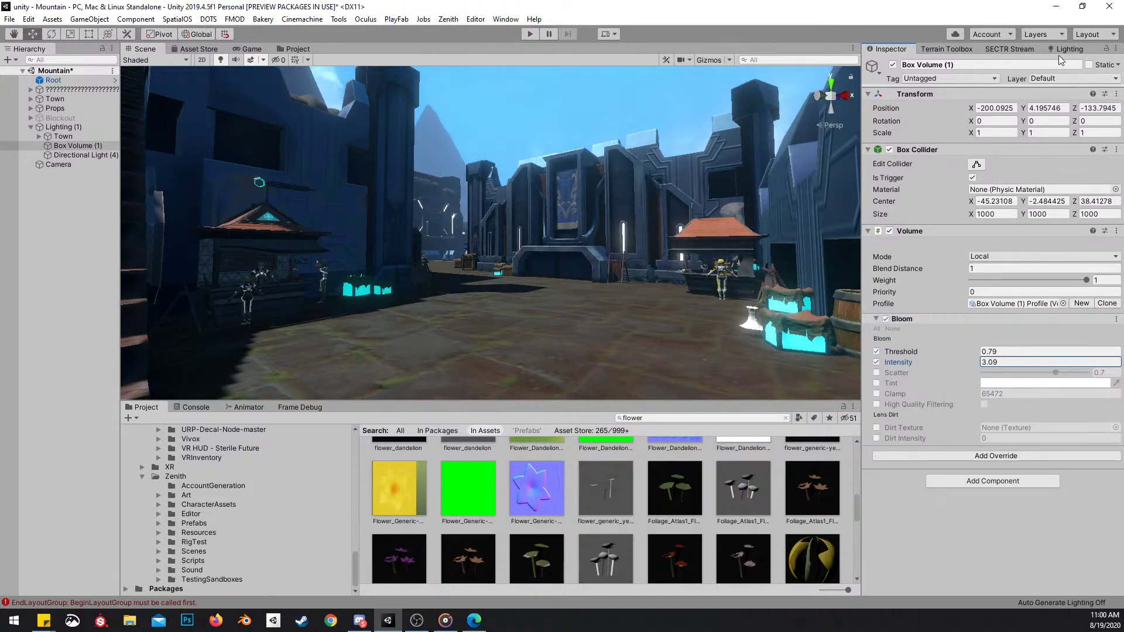
Select the large building facade at the far end of the plaza and expand its Building_Facades material settings
right_click_drag(678, 247, 415, 339)
key("shift+space")
key("w")
right_click_drag(548, 351, 638, 345)
key("shift+space")
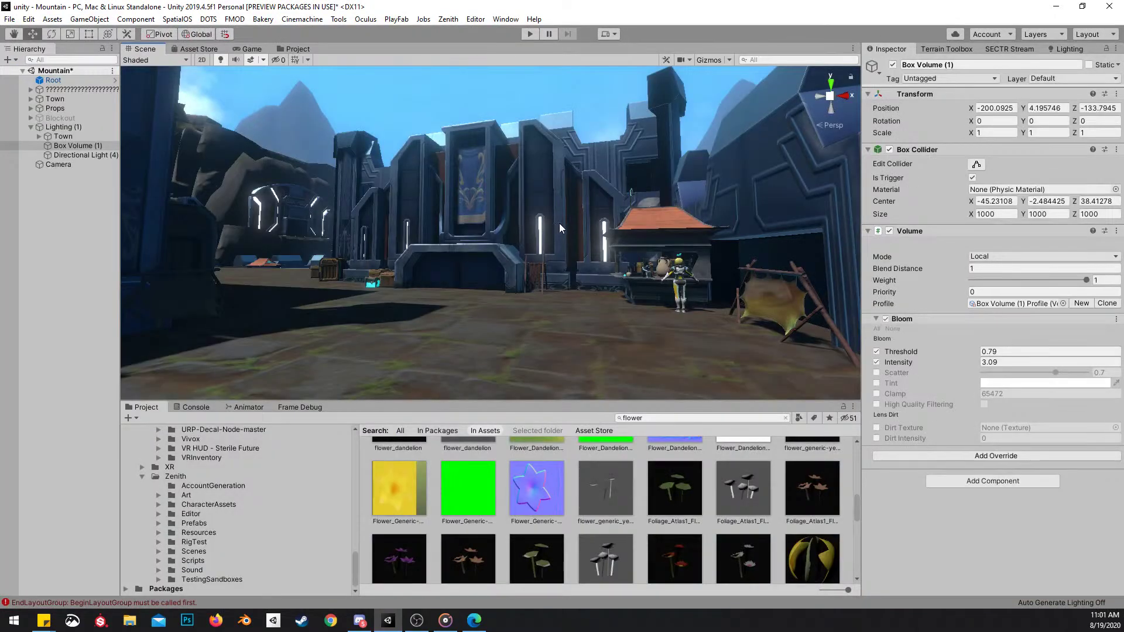
left_click(542, 231)
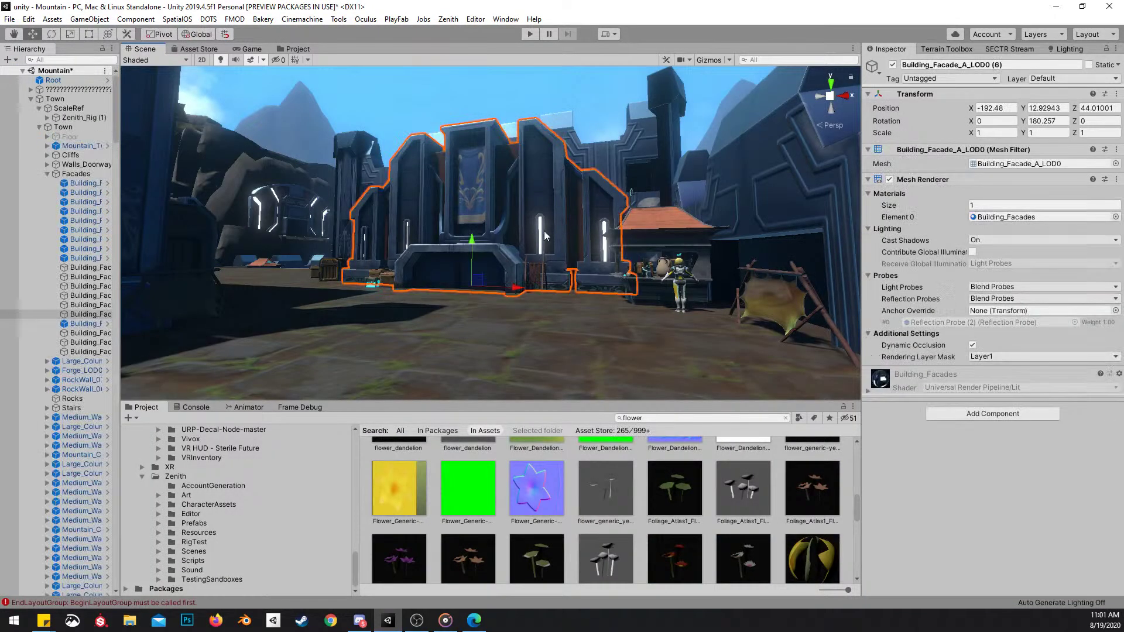
left_click(868, 391)
scroll(1001, 426, "down", 5)
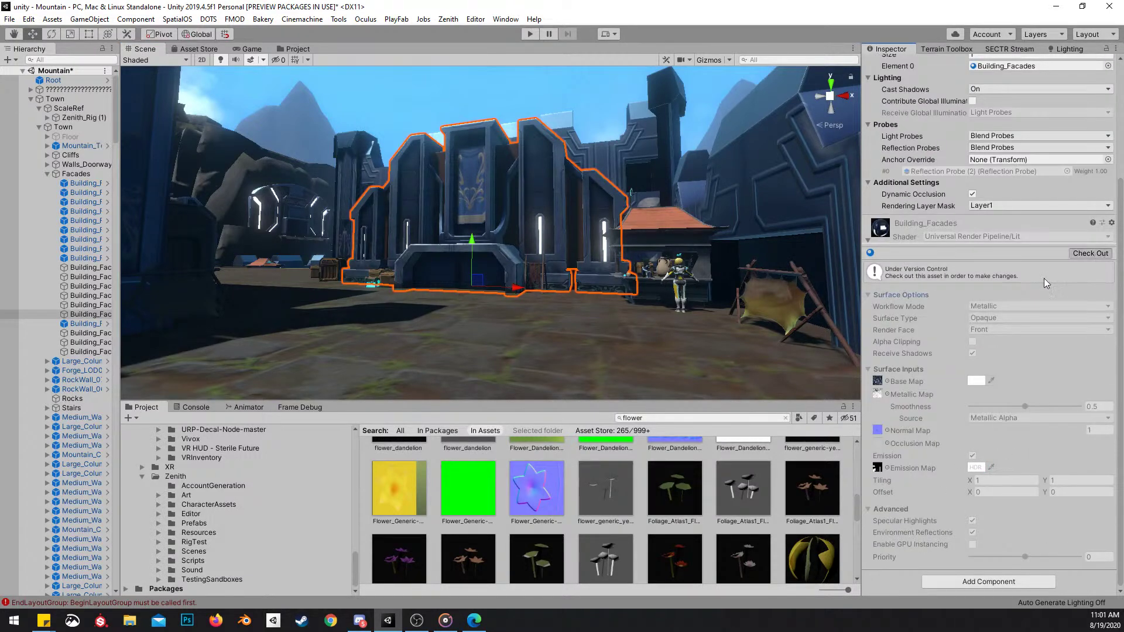
Change the Building_Facades material's emission colour from white to a fully saturated bright cyan
left_click(975, 468)
left_click(996, 321)
left_click(1082, 300)
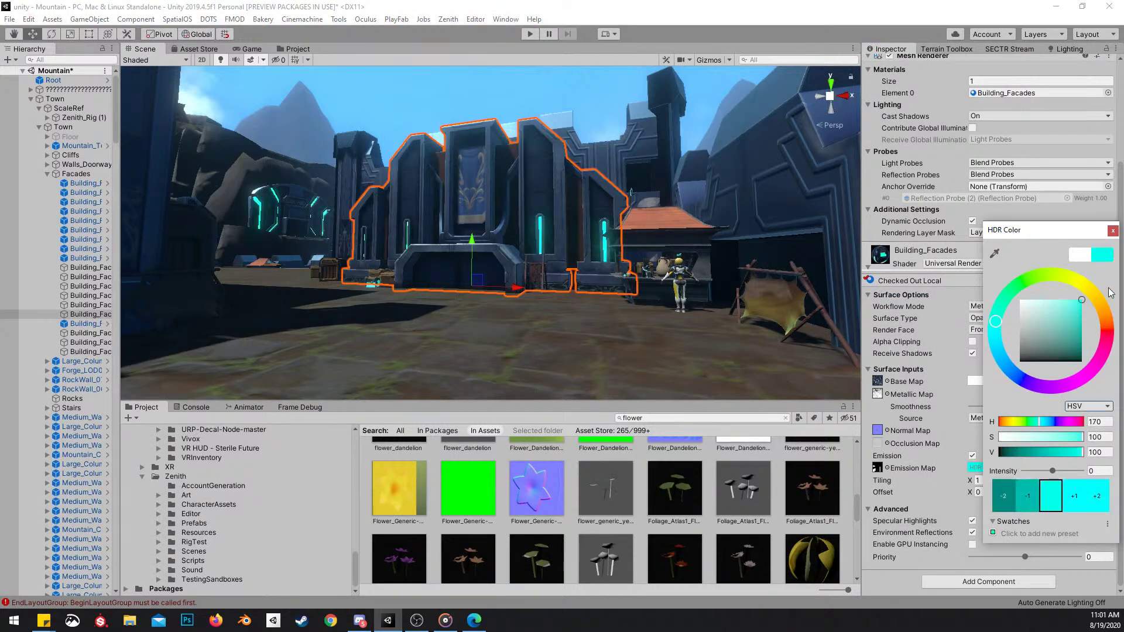
mouse_move(1042, 278)
left_mouse_down()
mouse_move(1082, 285)
mouse_move(1101, 359)
mouse_move(1084, 378)
mouse_move(956, 320)
mouse_move(1054, 389)
mouse_move(957, 317)
mouse_move(955, 328)
left_mouse_up()
right_click(646, 219)
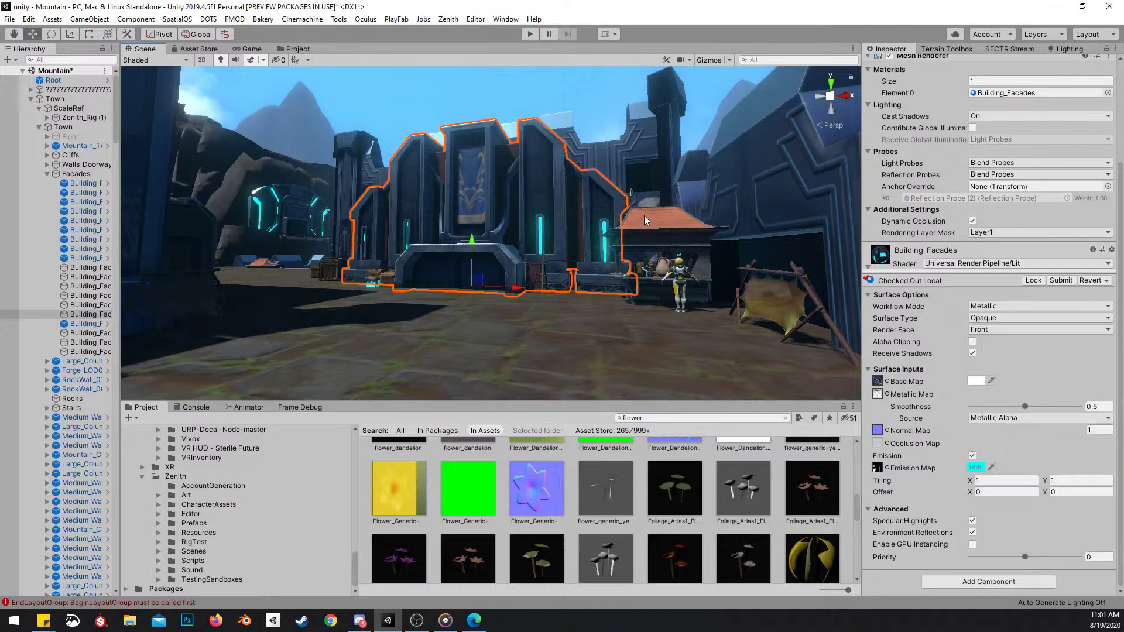
key("s")
right_click_drag(572, 248, 567, 240)
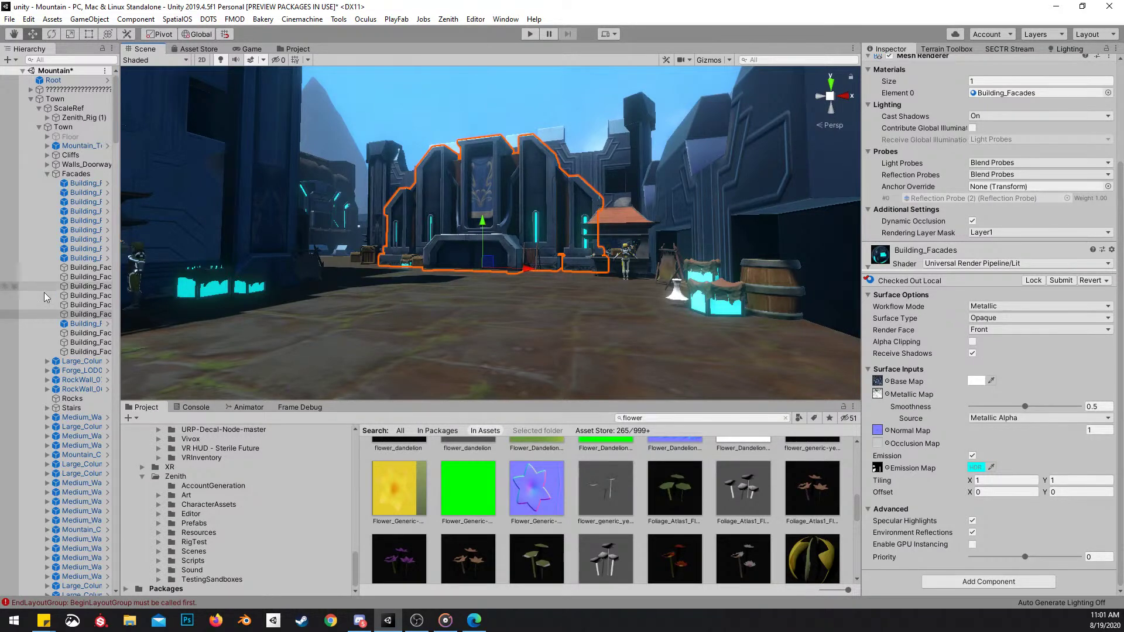
Collapse the Town group in the hierarchy and reselect Box Volume (1)
left_click(30, 100)
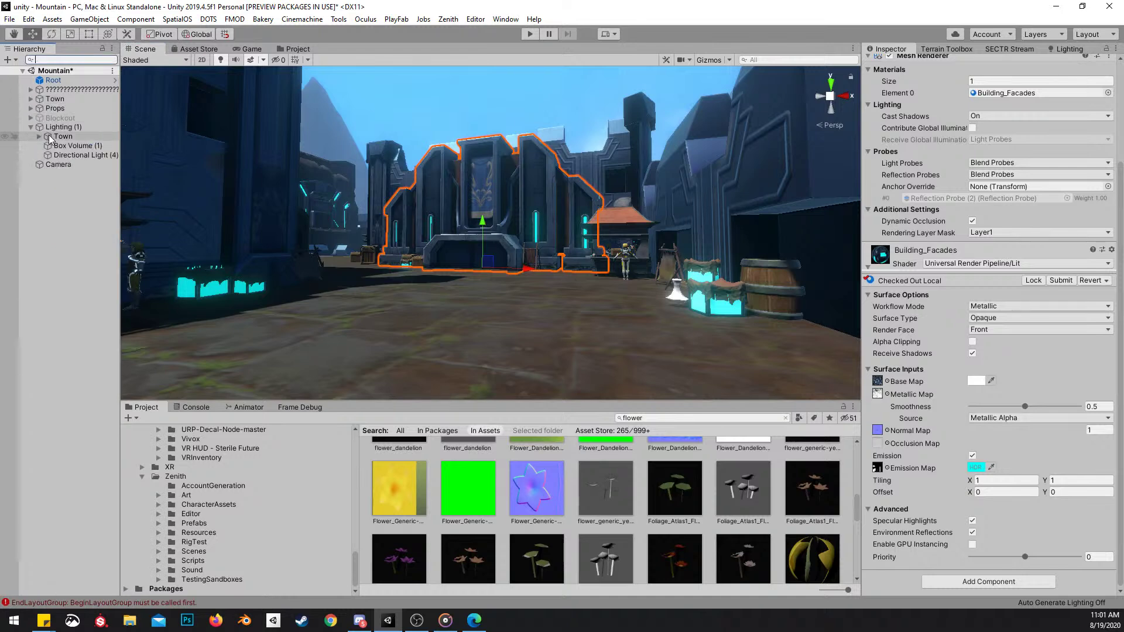
left_click(66, 147)
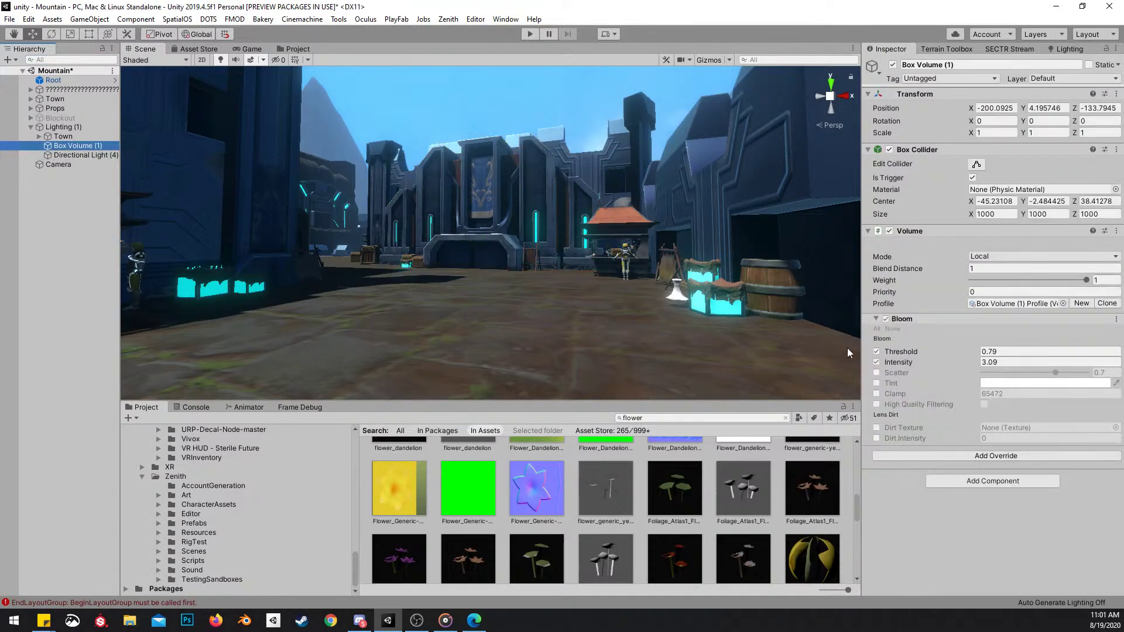
right_click_drag(812, 317, 772, 292)
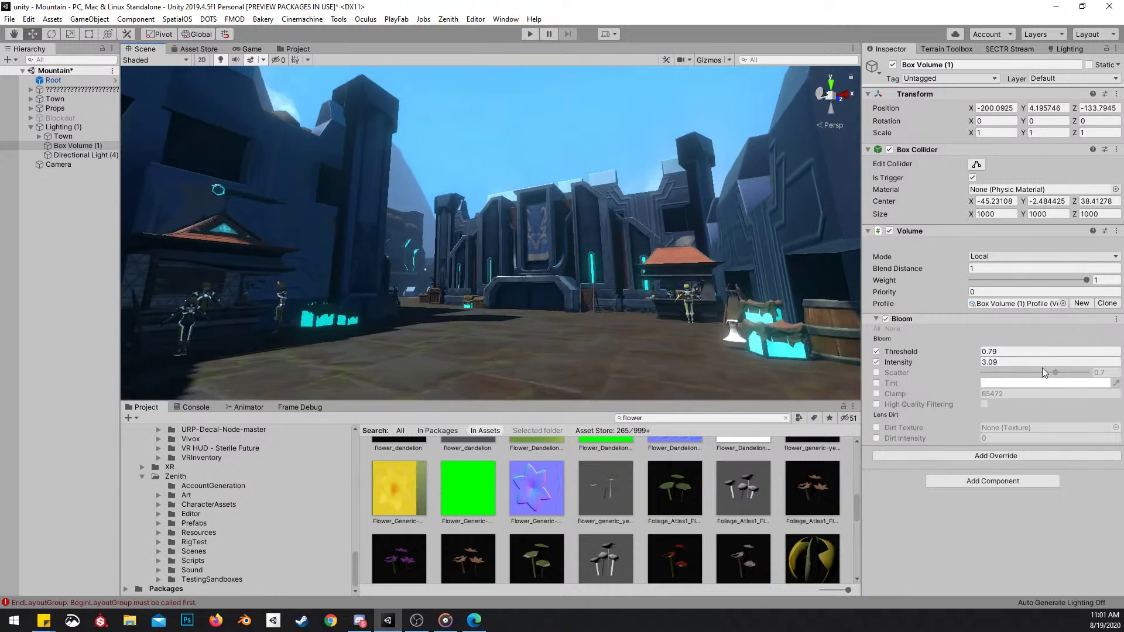
Enable the Bloom tint, try cyan 00F7FF as its colour, and undo the colour change
left_click(877, 383)
left_click(1007, 383)
left_click_drag(1028, 308, 934, 333)
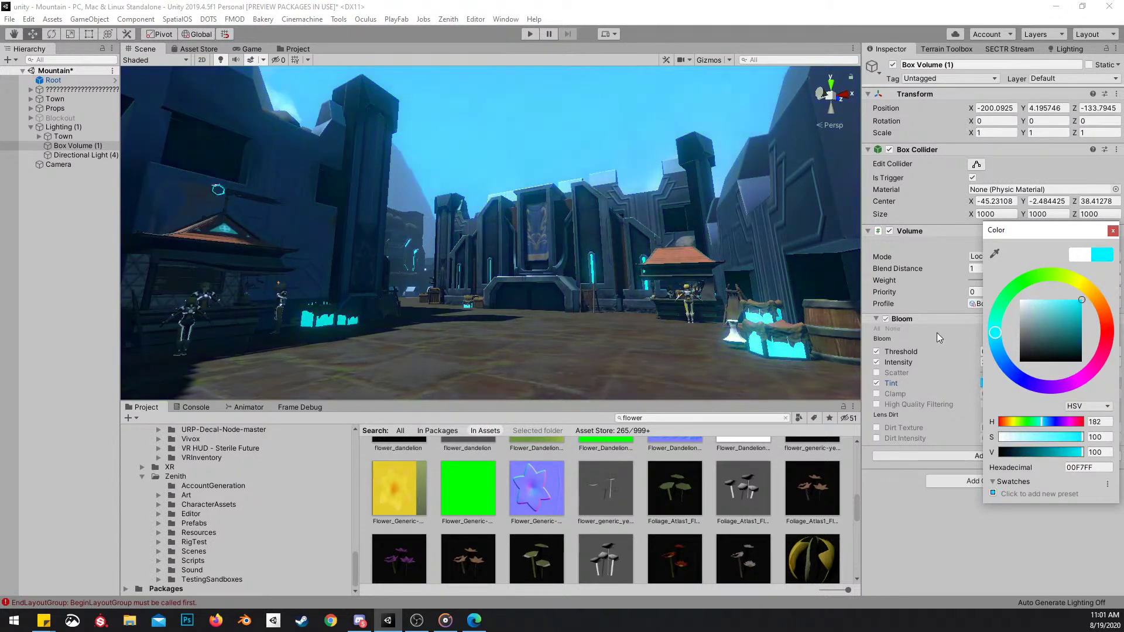
key("ctrl+z")
left_click(1046, 299)
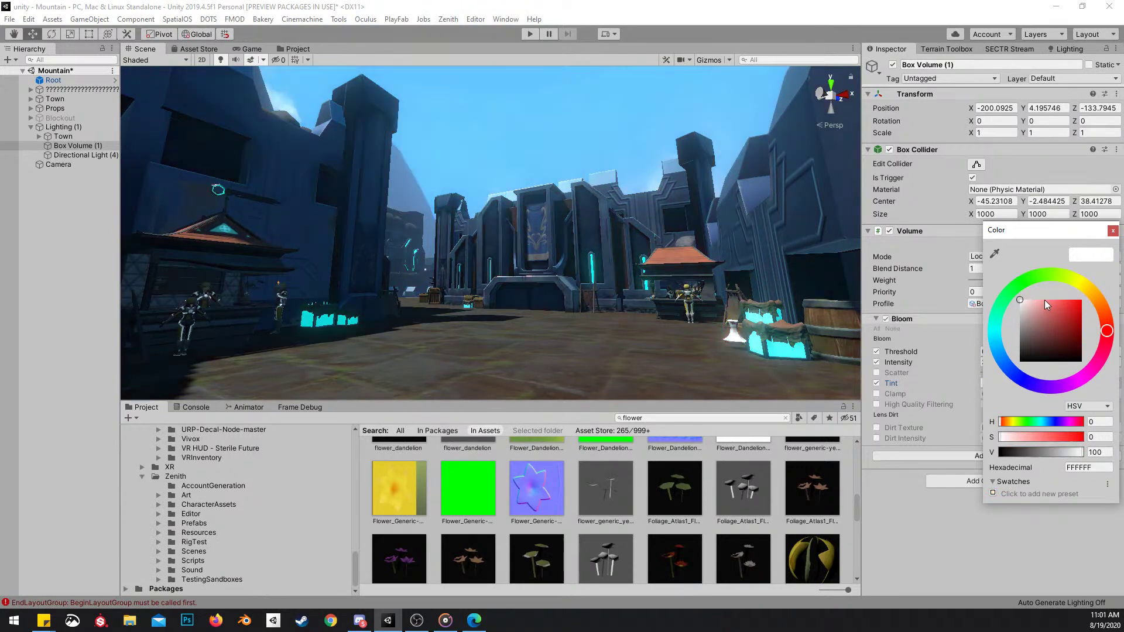
left_click(623, 247)
Try a much higher Bloom intensity around the town and undo it
right_click_drag(670, 251, 584, 225)
scroll(536, 222, "up", 2)
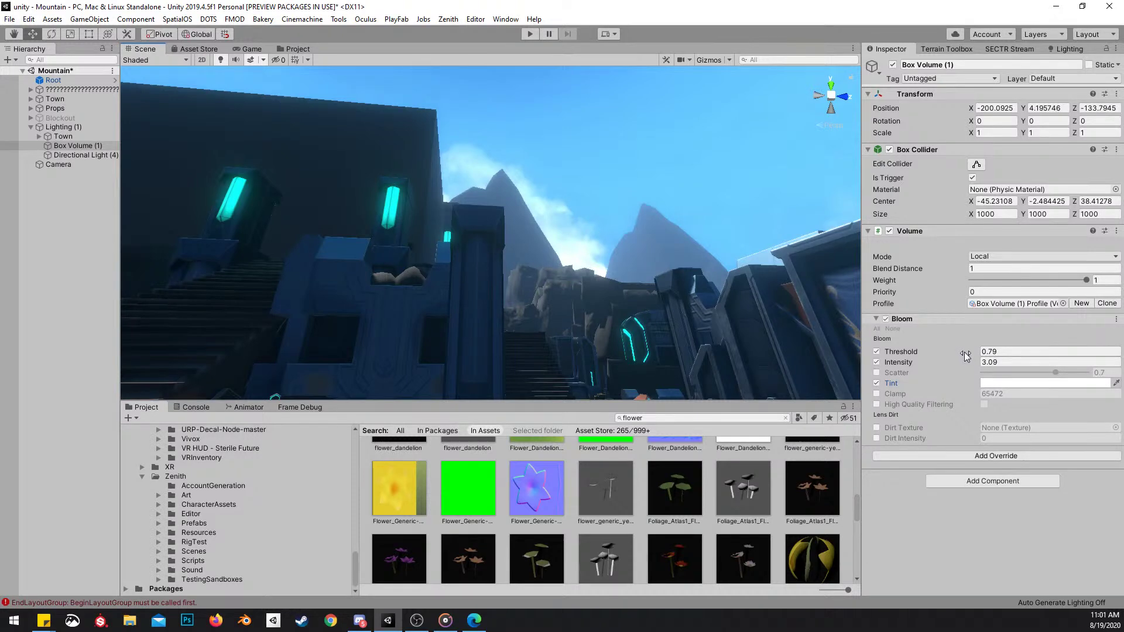
left_click_drag(969, 359, 1120, 365)
right_click_drag(598, 192, 759, 309)
key("ctrl+z")
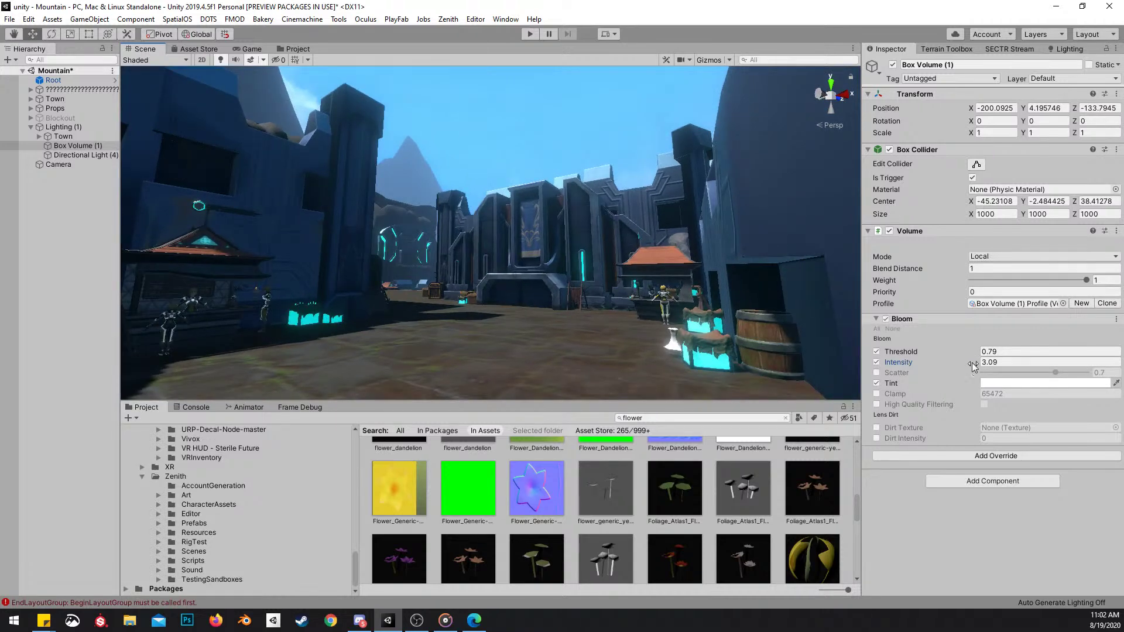
Set the Bloom intensity to 5.09 and save the scene
left_click_drag(974, 359, 993, 369)
mouse_move(539, 264)
right_mouse_down()
mouse_move(548, 258)
mouse_move(532, 250)
right_mouse_up()
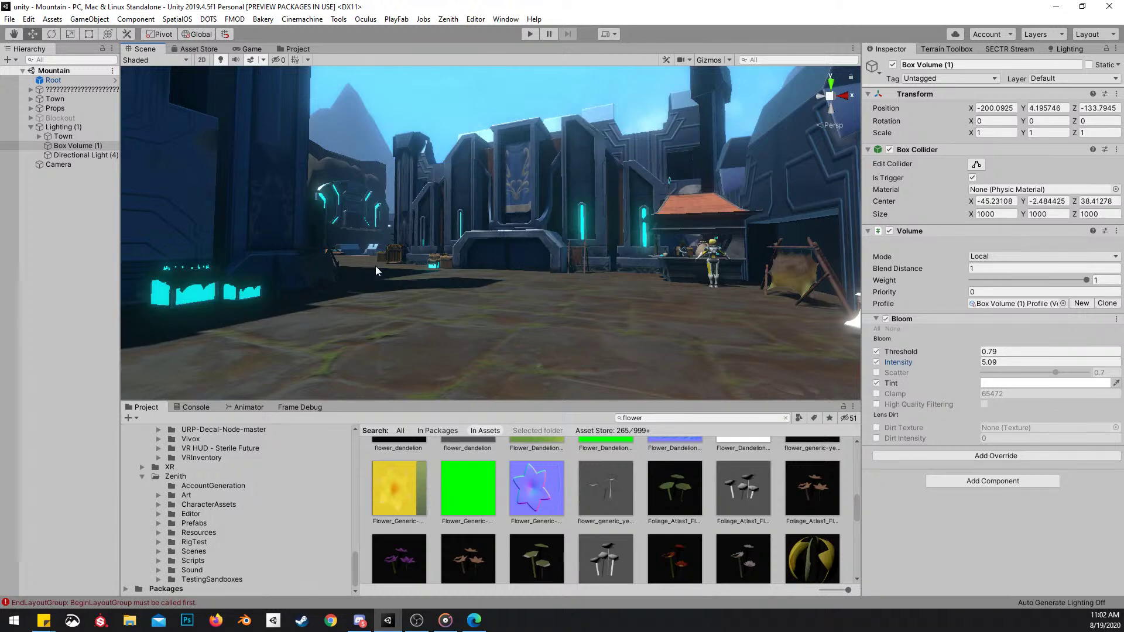
mouse_move(437, 209)
right_mouse_down()
mouse_move(468, 207)
mouse_move(459, 207)
right_mouse_up()
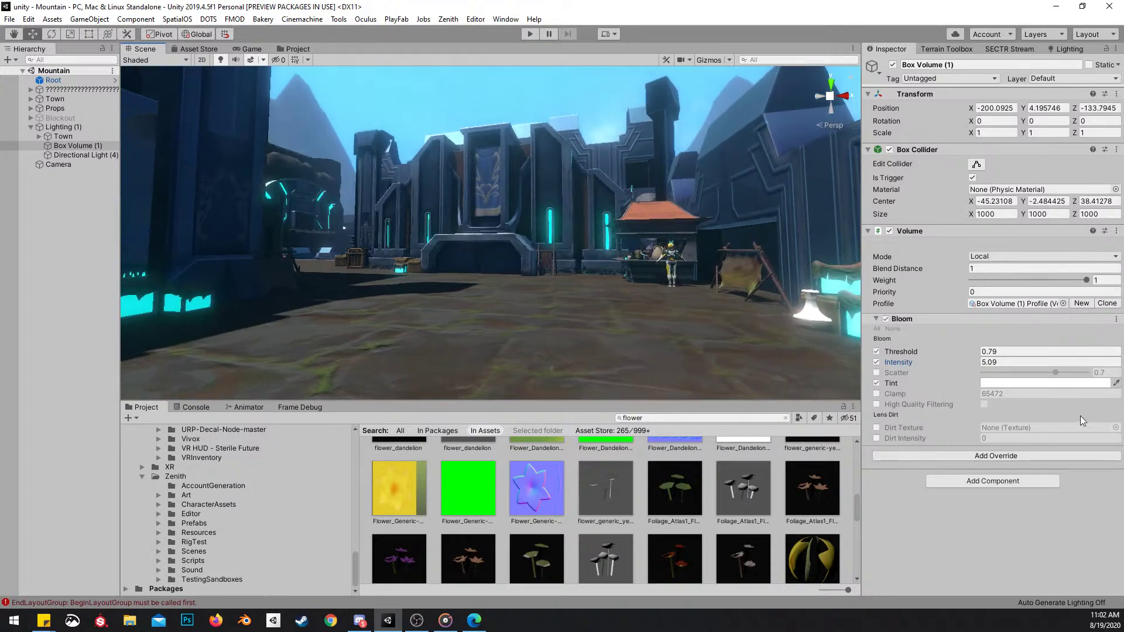
Try adding a Color Lookup override to the volume, then undo it along with the accidental Bloom intensity entry
left_click(1002, 456)
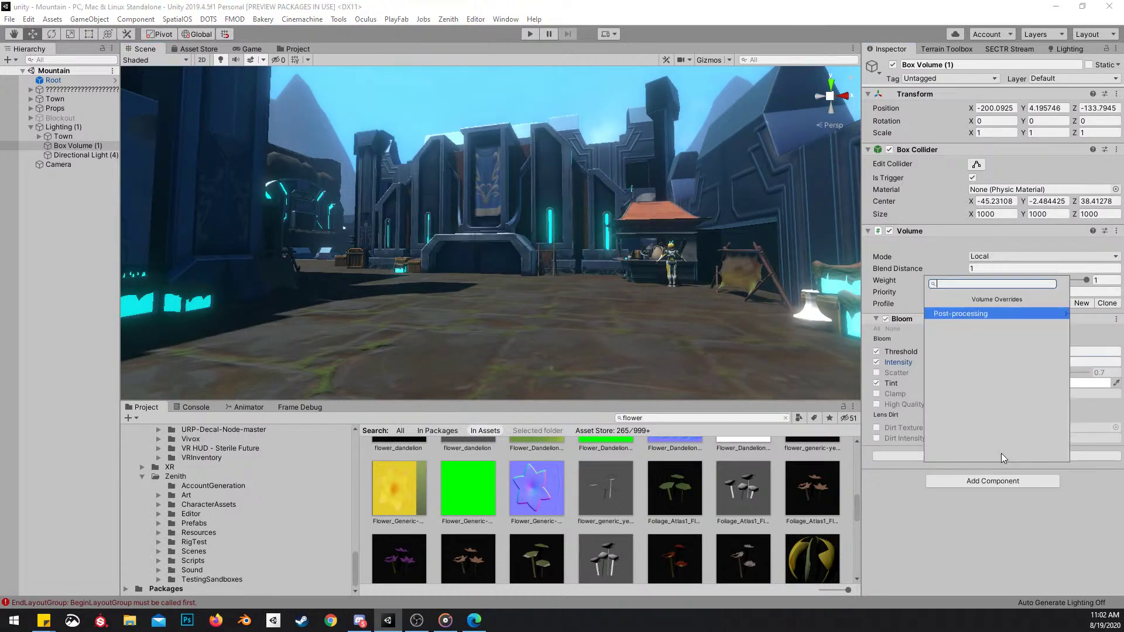
left_click(965, 316)
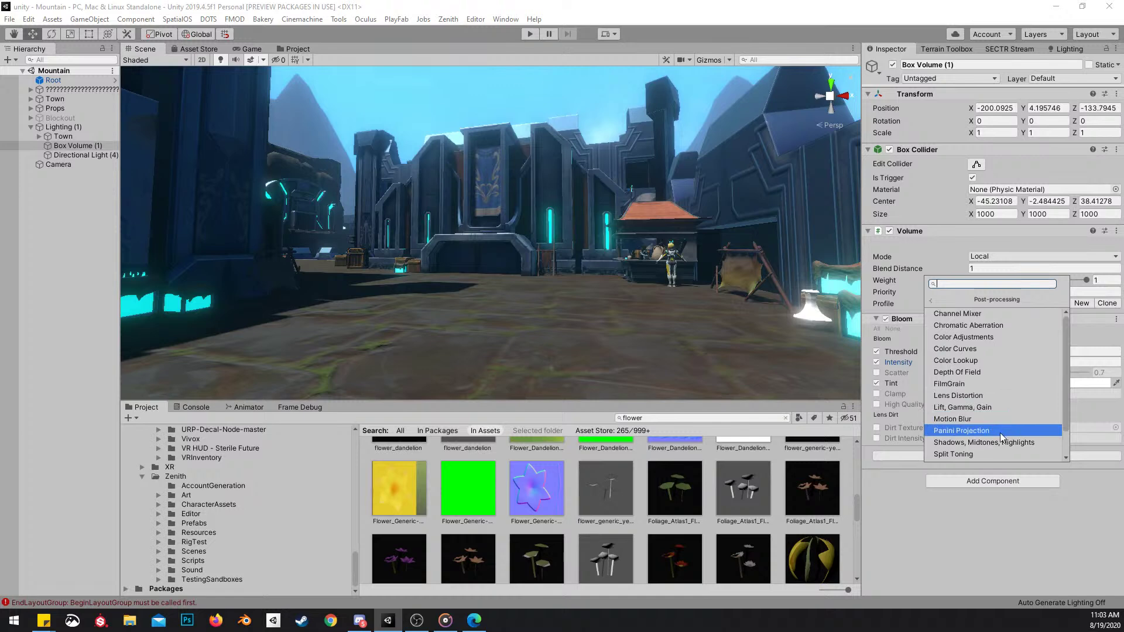
scroll(995, 448, "down", 1)
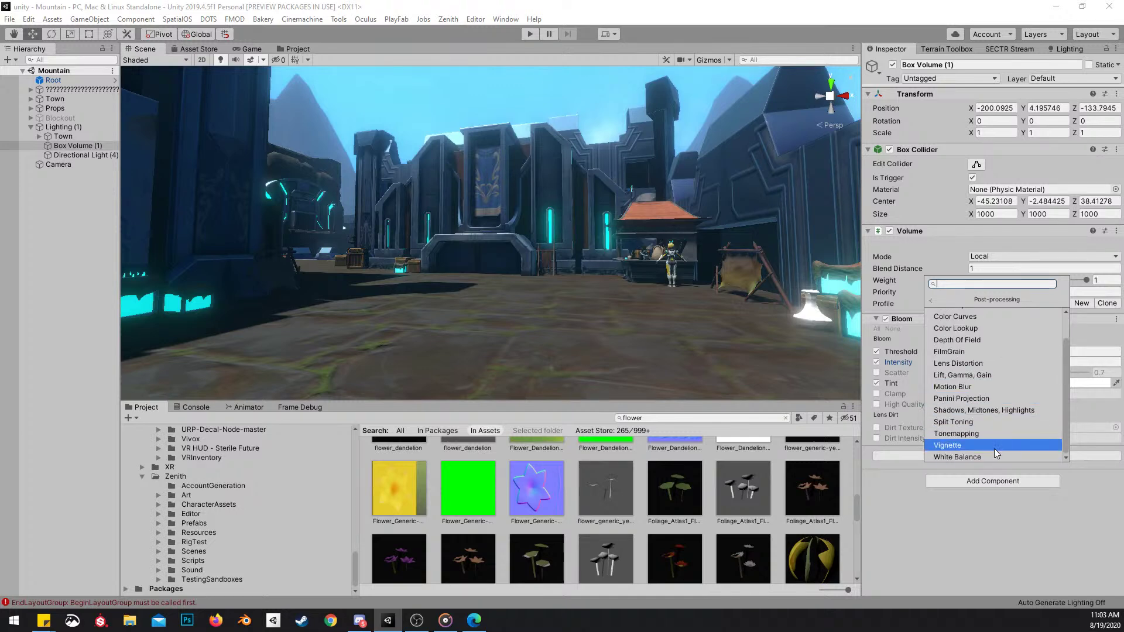
scroll(994, 448, "up", 1)
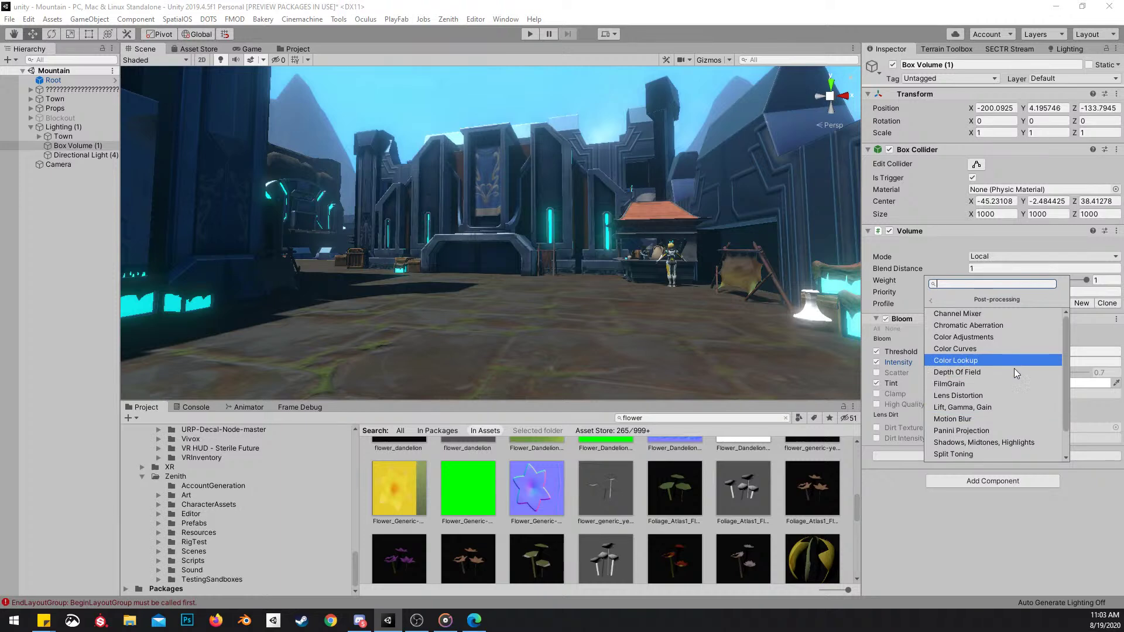
left_click(990, 361)
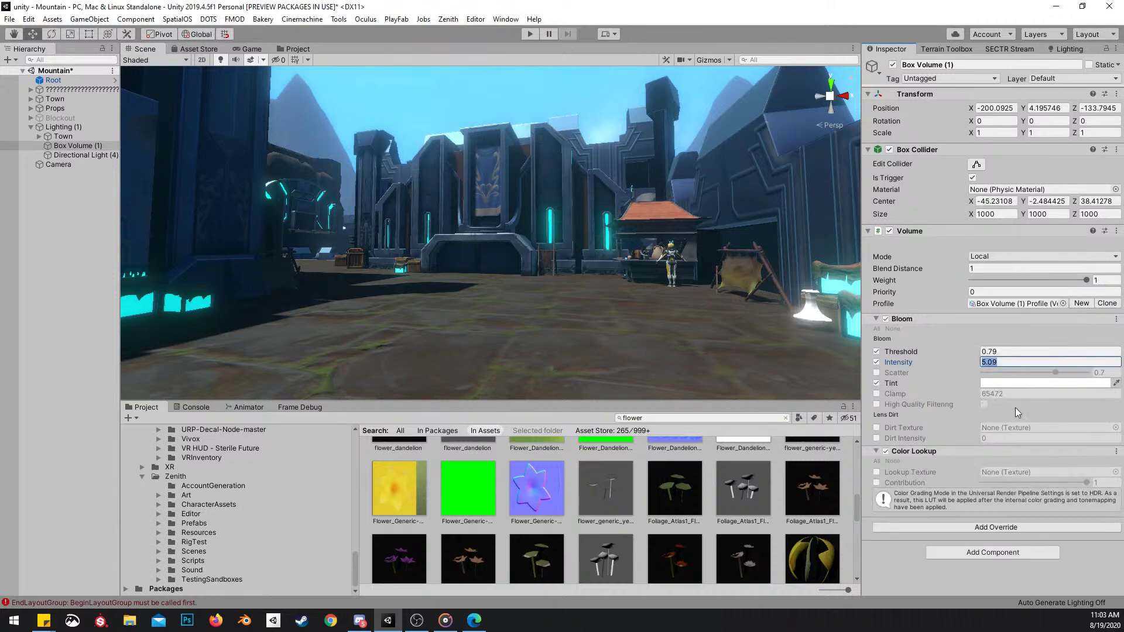
type("A")
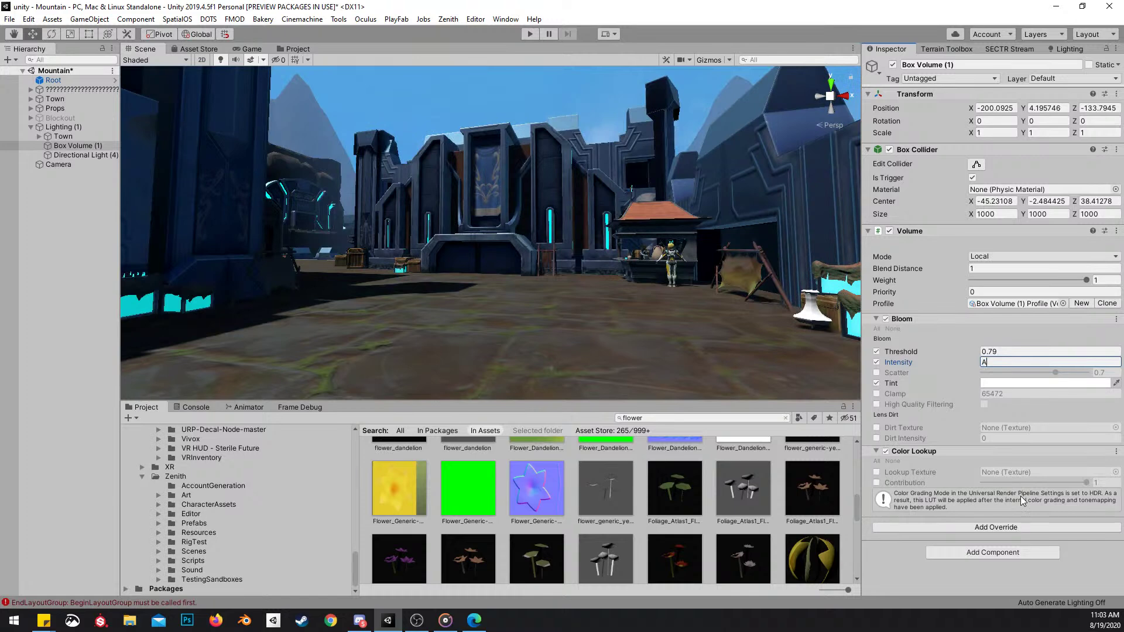
key("ctrl+z")
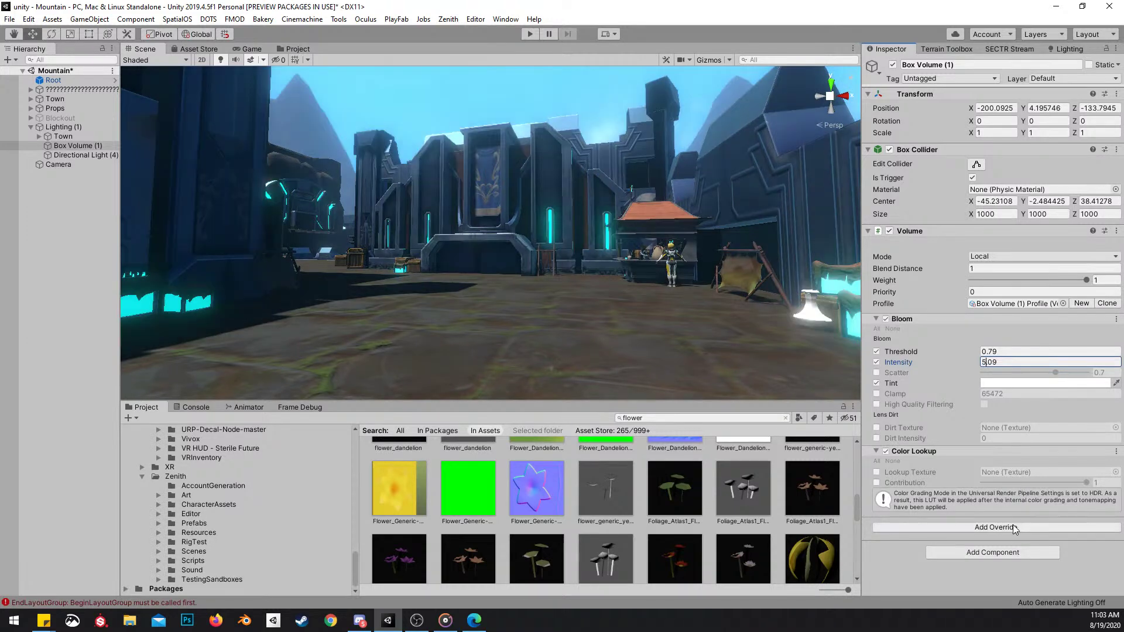
key("ctrl+z")
Add a Tonemapping post-processing override to the Box Volume (1) profile
left_click(1021, 456)
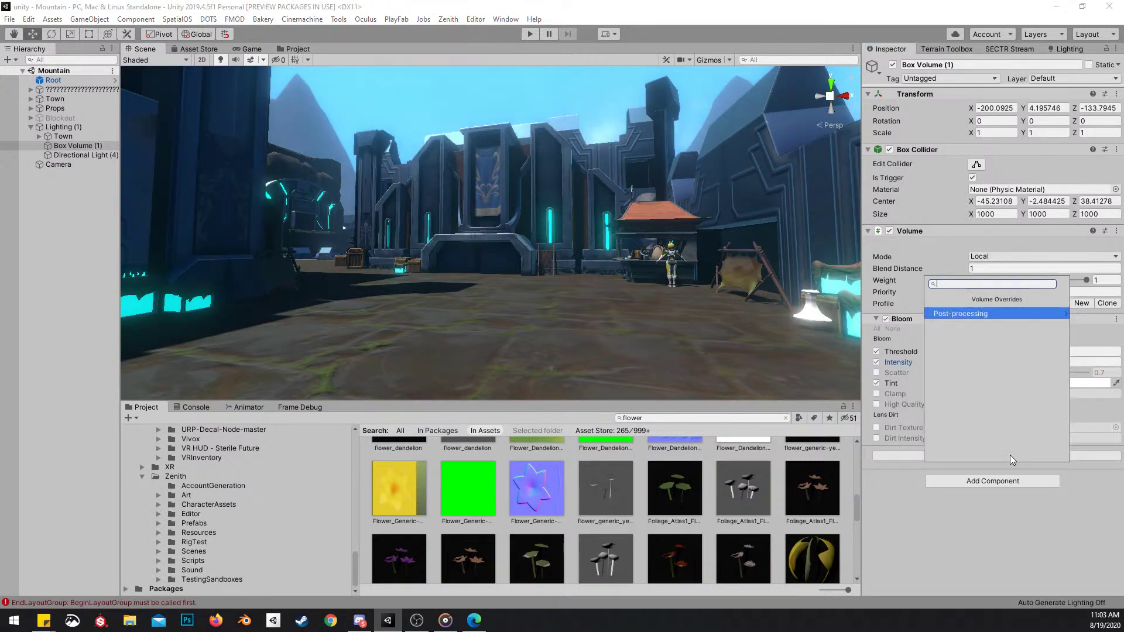
left_click(1005, 314)
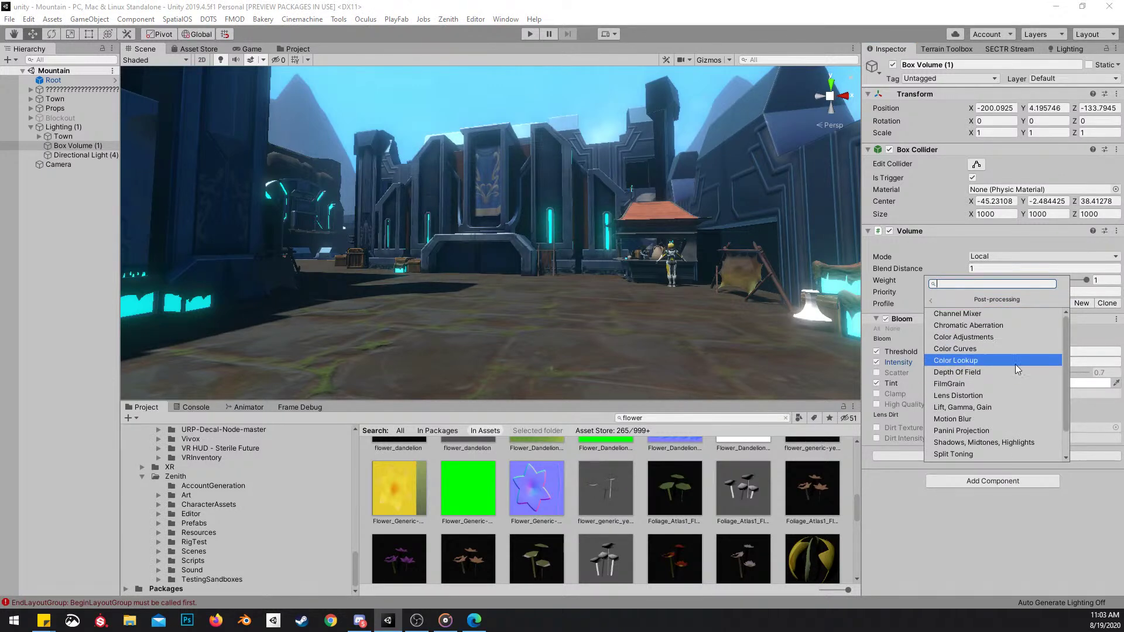
scroll(1013, 354, "down", 2)
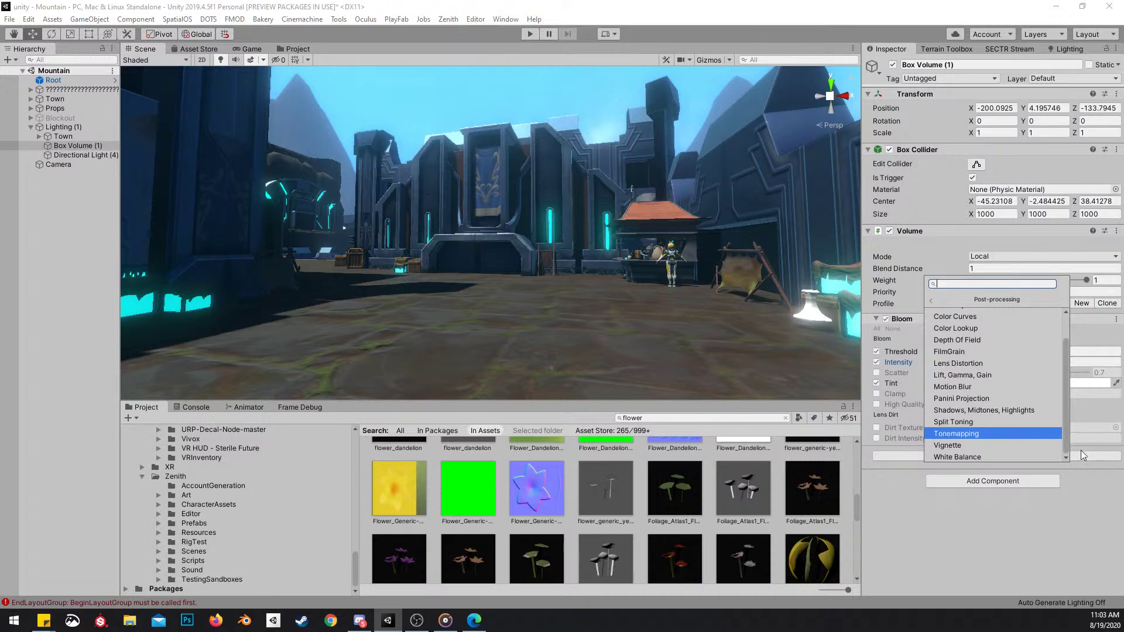
left_click(1007, 433)
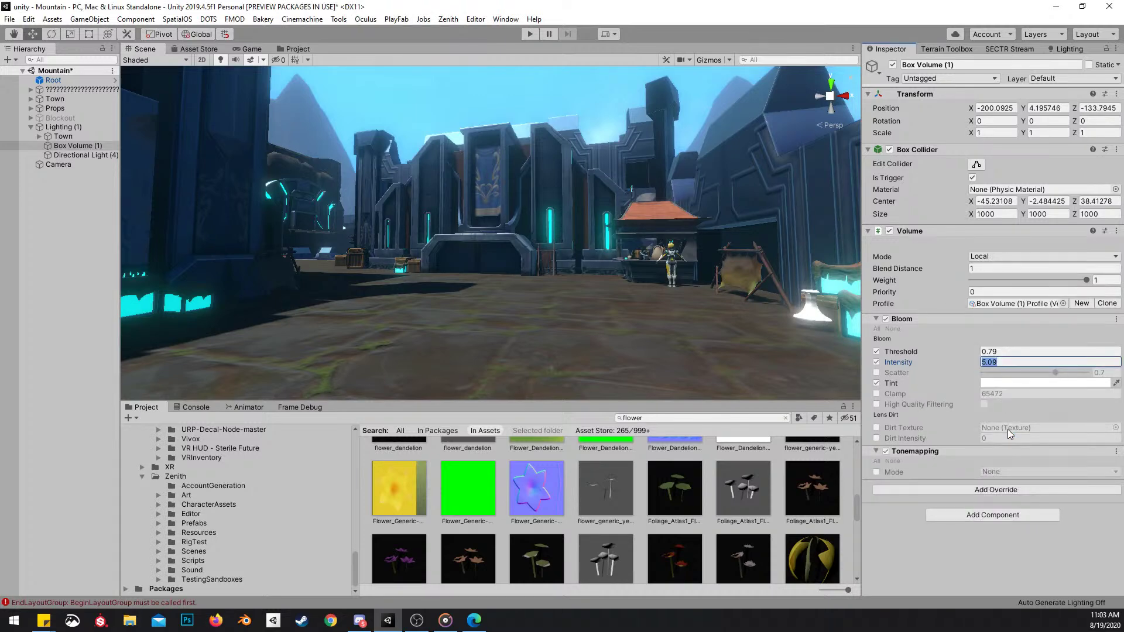
Enable the Tonemapping mode override on the box volume, try Neutral and set the mode to ACES
left_click(877, 472)
left_click(1007, 472)
left_click(1019, 502)
right_click_drag(727, 281, 684, 263)
left_click(1014, 471)
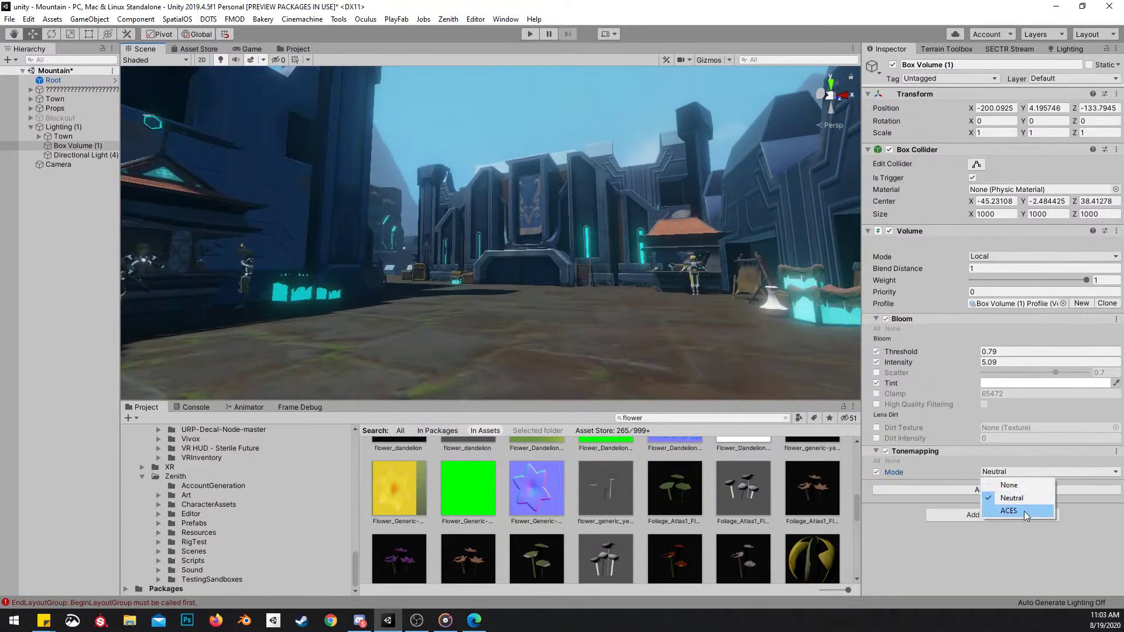
left_click(1023, 510)
right_click_drag(592, 234, 564, 233)
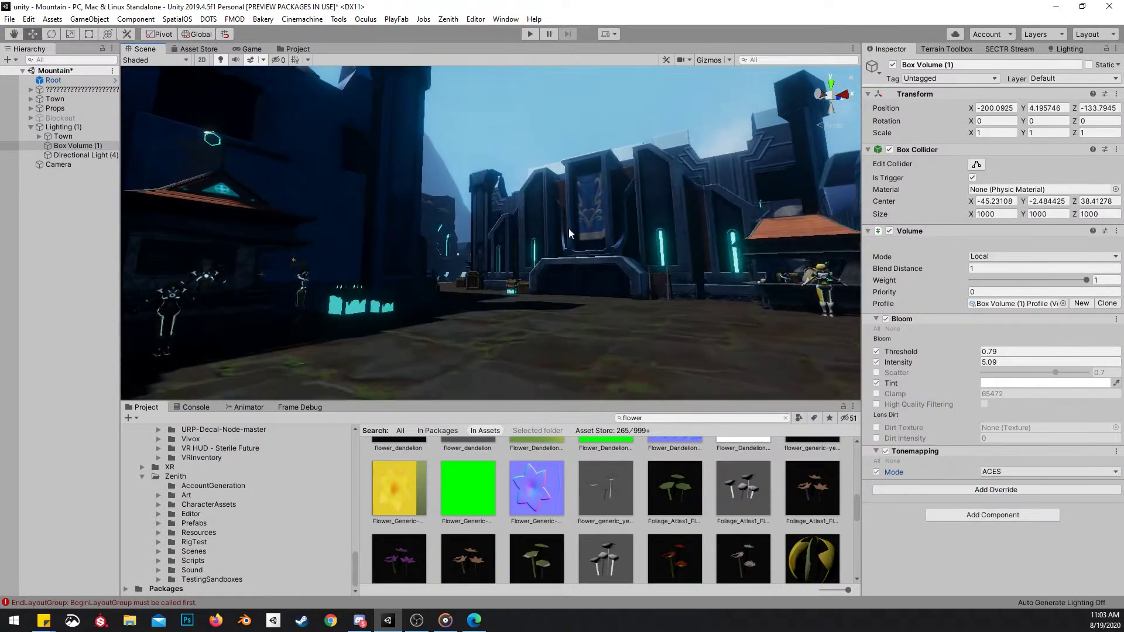
Compare the None and Neutral tonemapping modes in the scene and return the mode to ACES
left_click(1002, 472)
left_click(1013, 486)
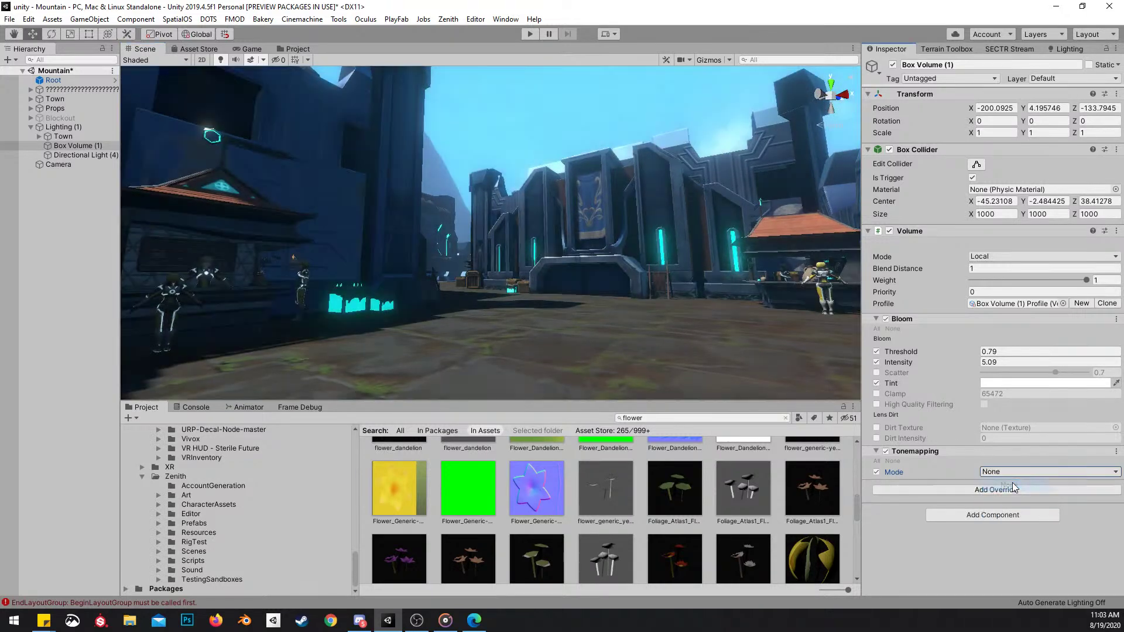
left_click(1029, 470)
left_click(1019, 498)
left_click(1017, 472)
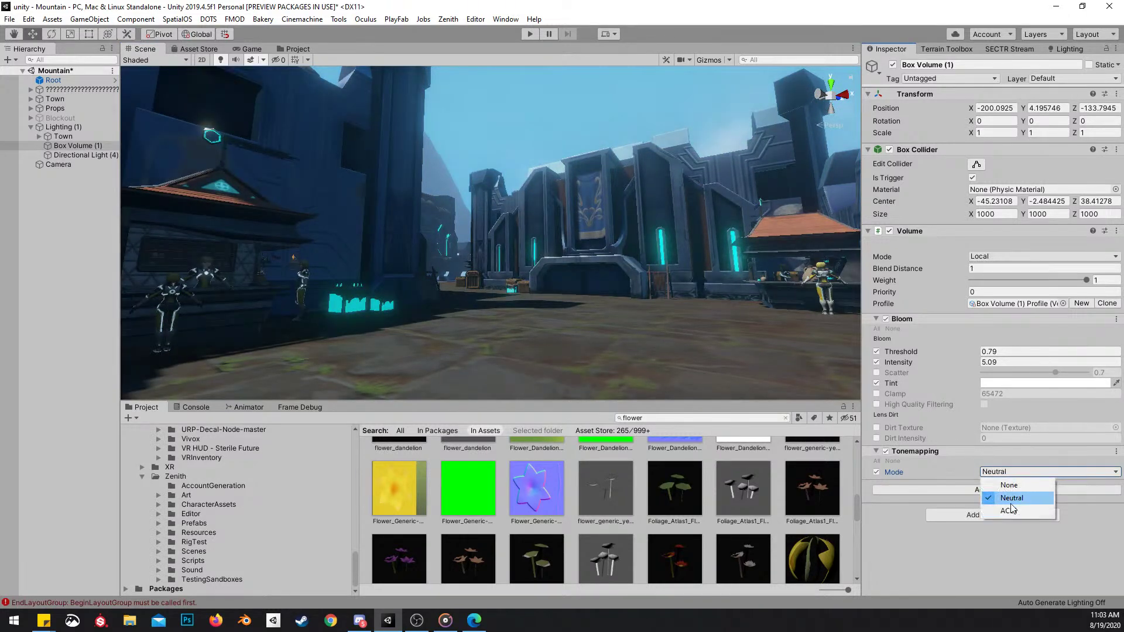
left_click(1011, 510)
left_click(988, 489)
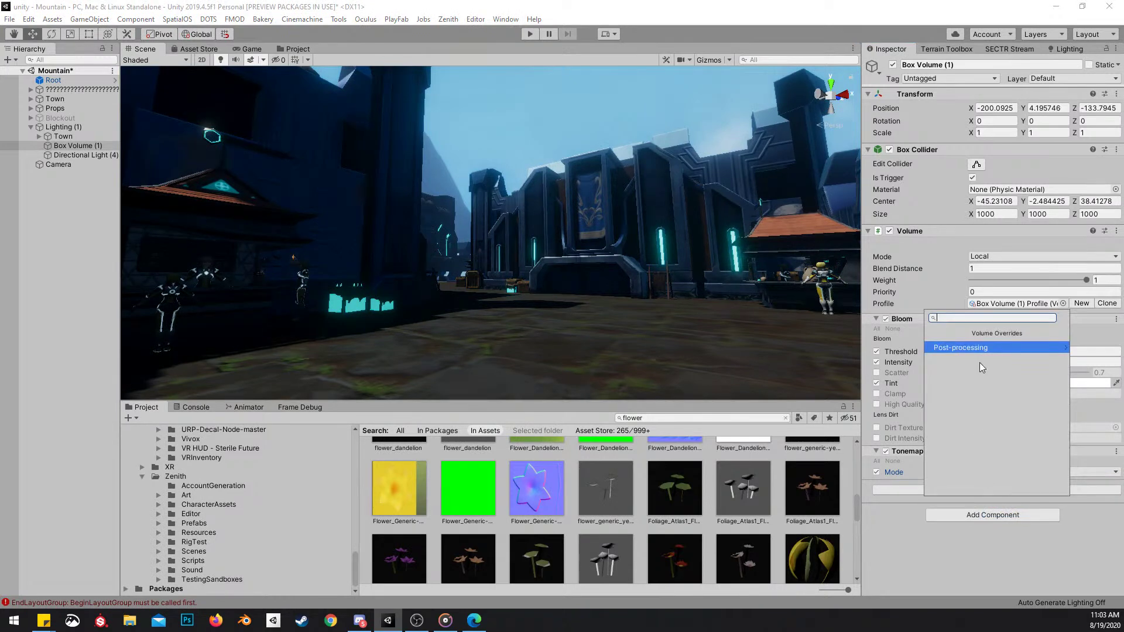
left_click(967, 346)
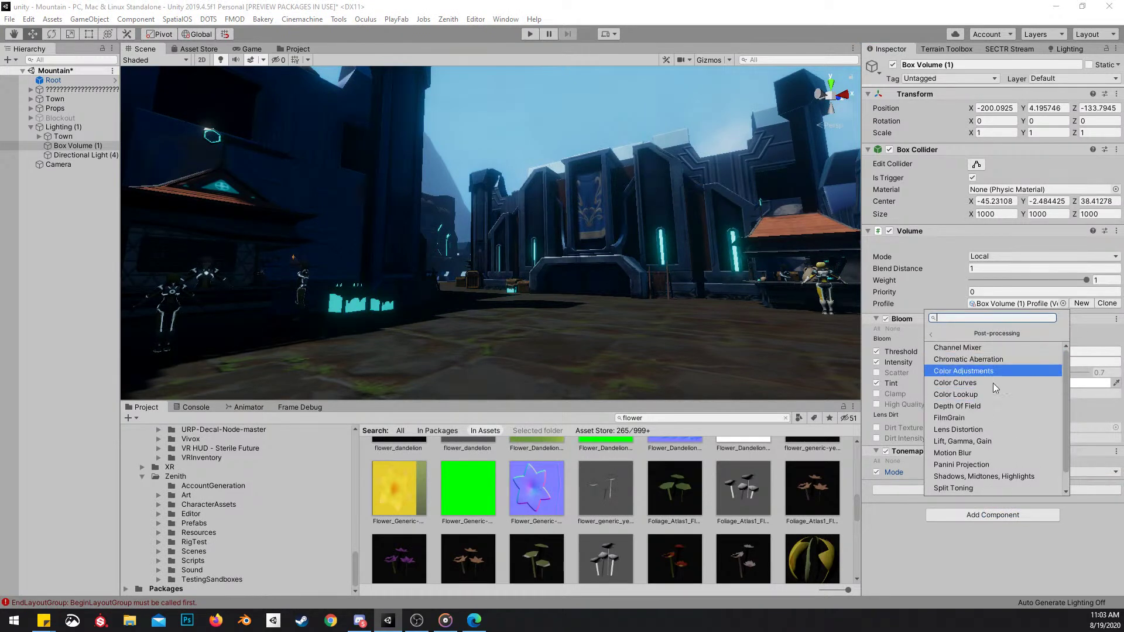
scroll(999, 430, "down", 1)
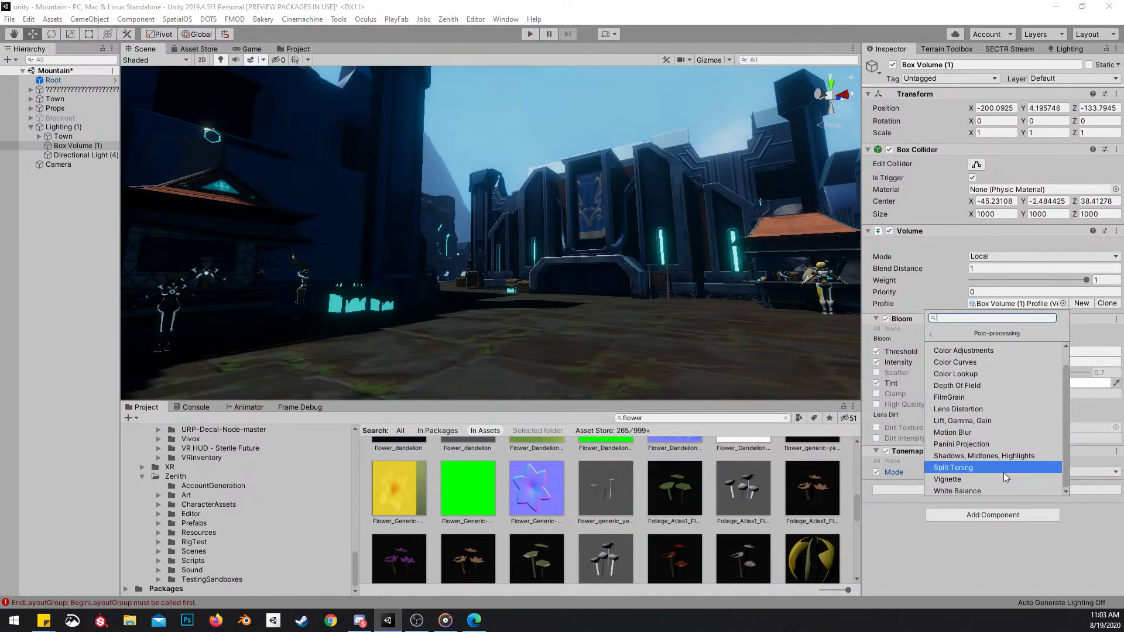
left_click(904, 505)
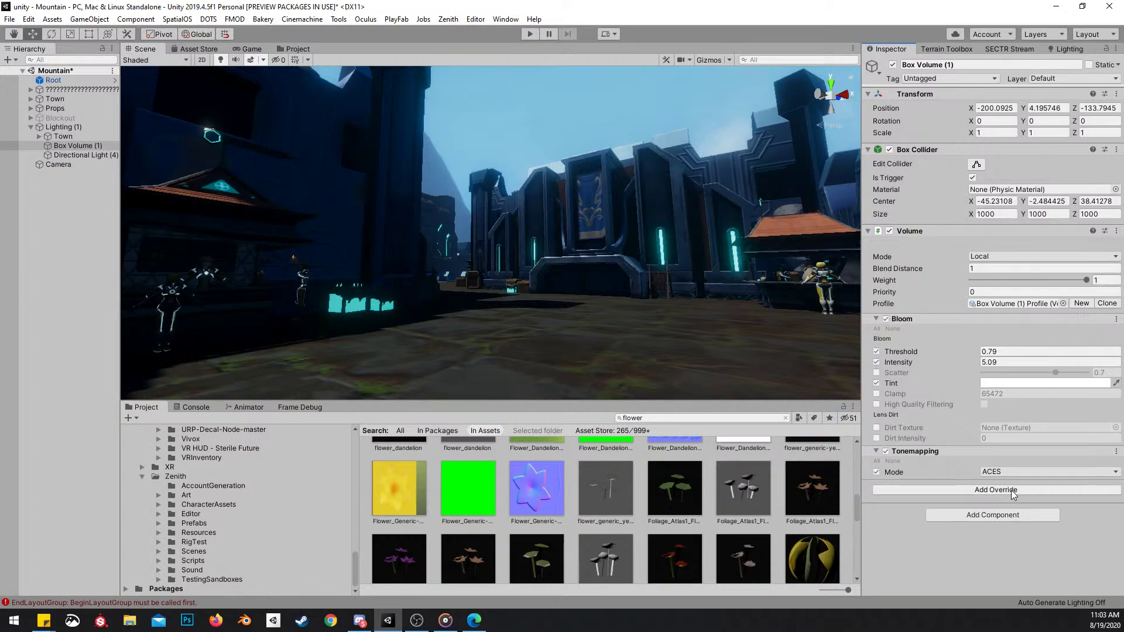
Try adding a Color Curves post-processing override to the box volume and undo it
left_click(1010, 490)
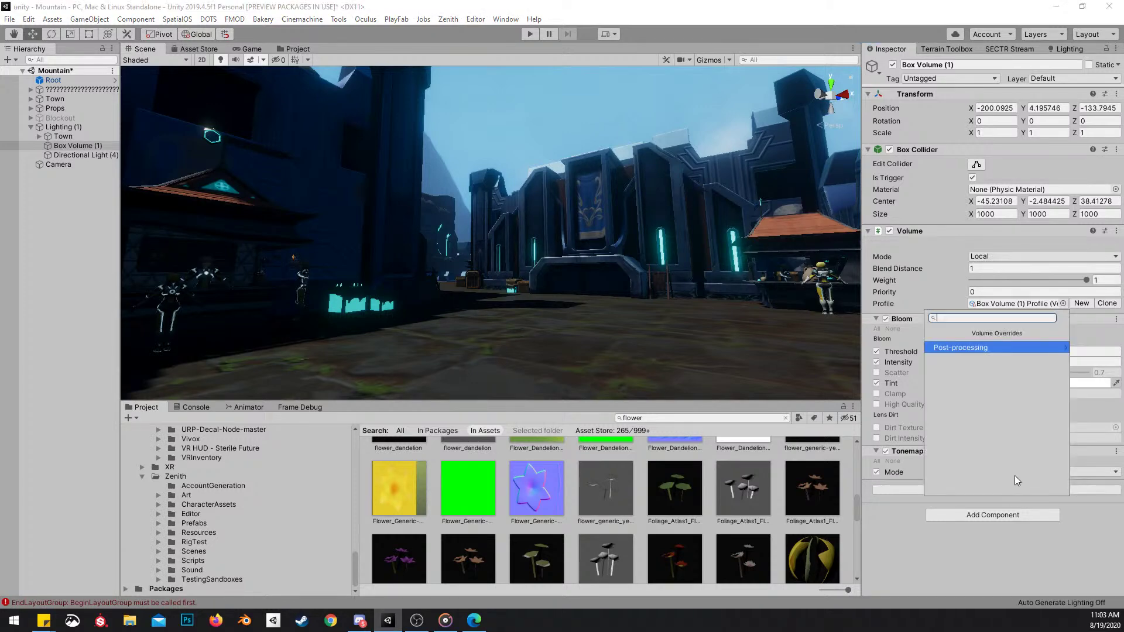
left_click(983, 351)
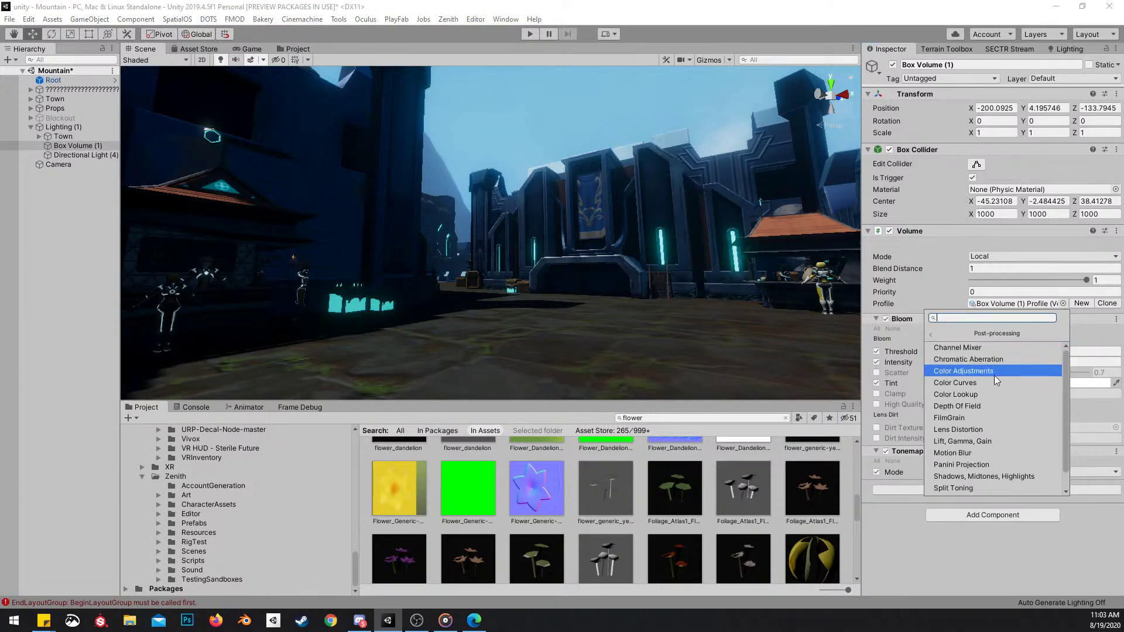
scroll(1017, 455, "down", 1)
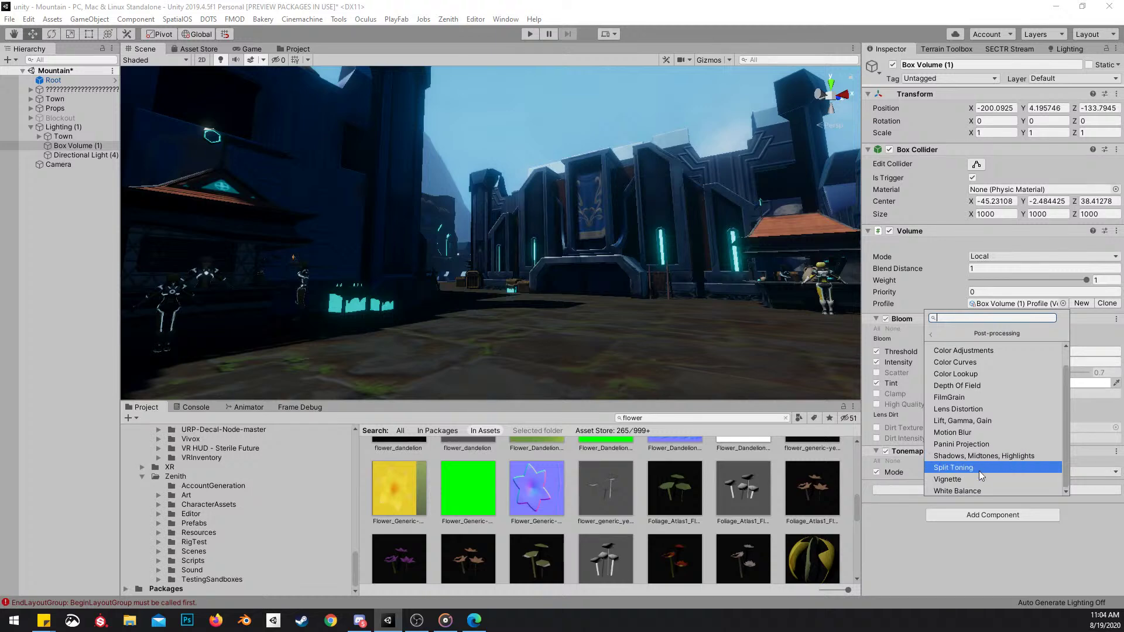
scroll(998, 416, "up", 2)
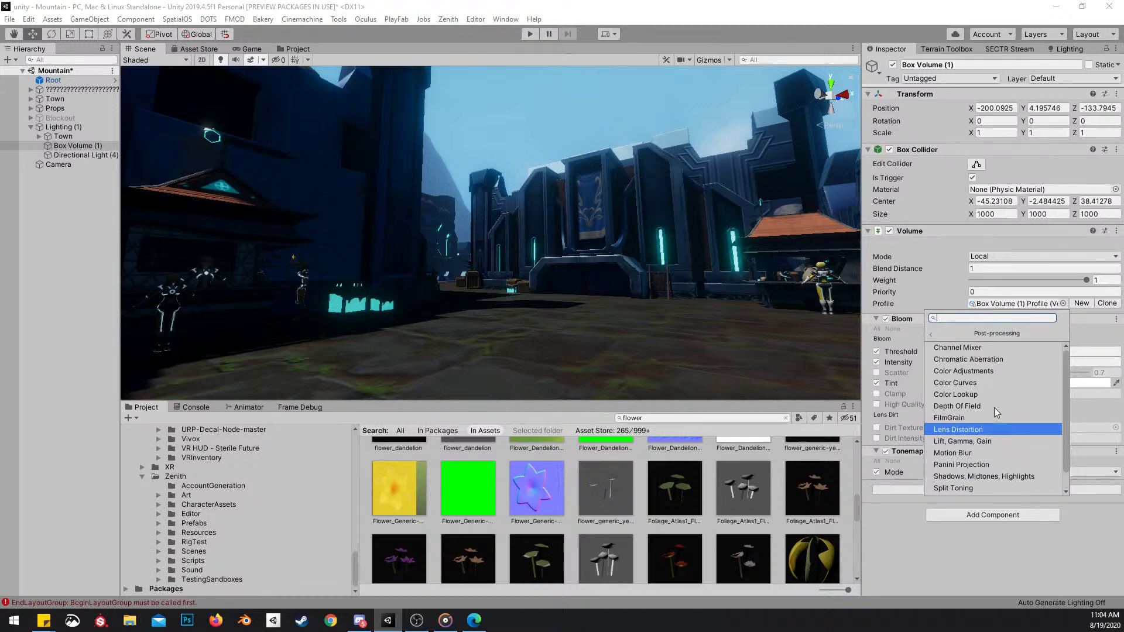
left_click(969, 383)
scroll(1029, 487, "down", 3)
key("ctrl+z")
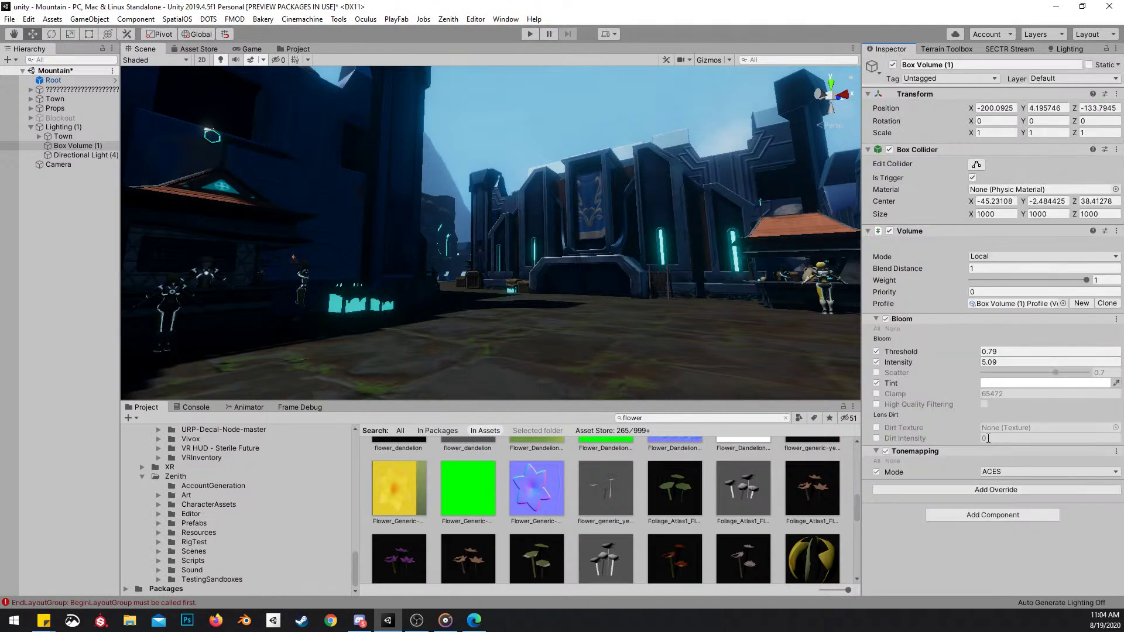
Add a Color Adjustments post-processing override to the box volume and enable its Post Exposure
left_click(995, 490)
left_click(979, 349)
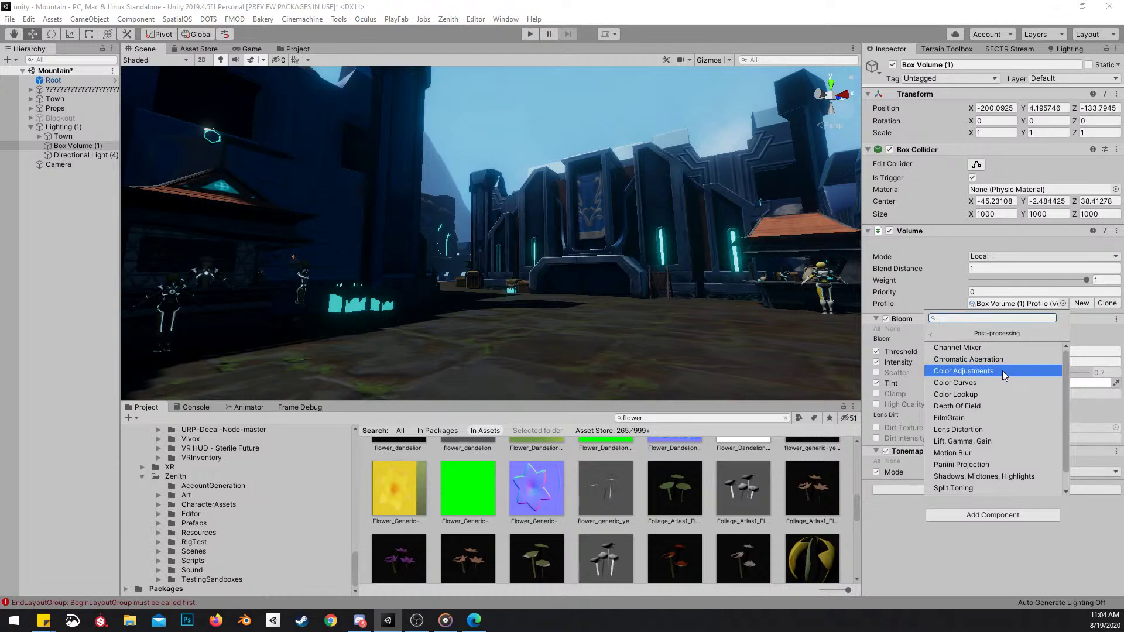
left_click(1002, 370)
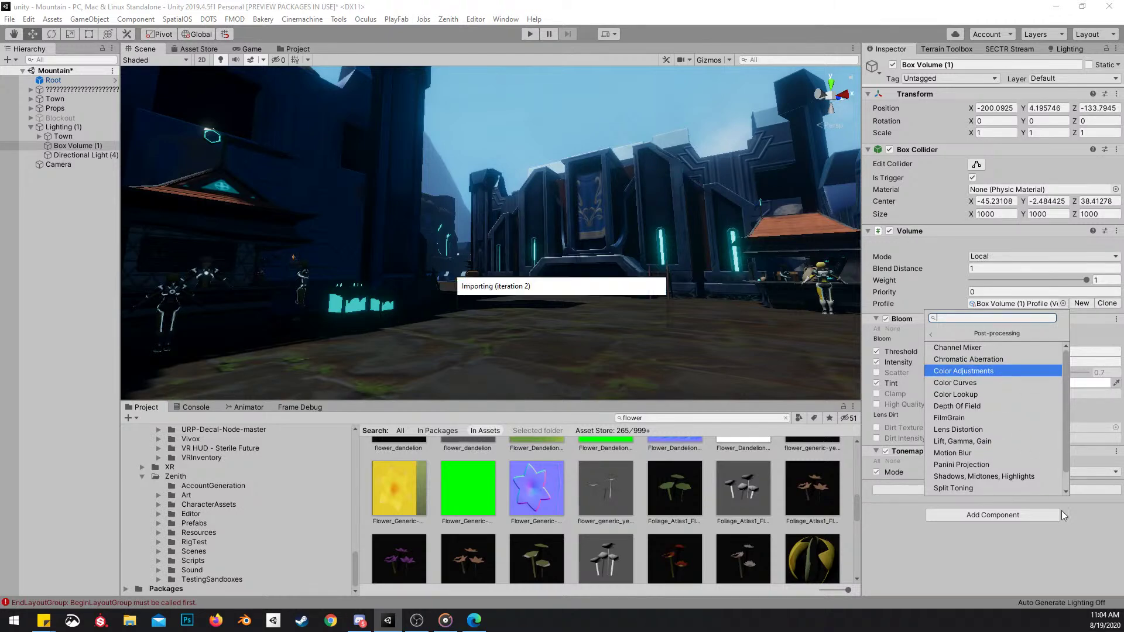
scroll(1019, 452, "down", 1)
left_click(876, 497)
Try a different Post Exposure, undo it, and compare the scene with Tonemapping off and on
left_click(979, 497)
left_click_drag(979, 498, 999, 497)
right_click_drag(588, 145, 651, 225)
key("s")
key("ctrl+z")
right_click_drag(698, 297, 726, 325)
left_click(886, 442)
left_click(886, 442)
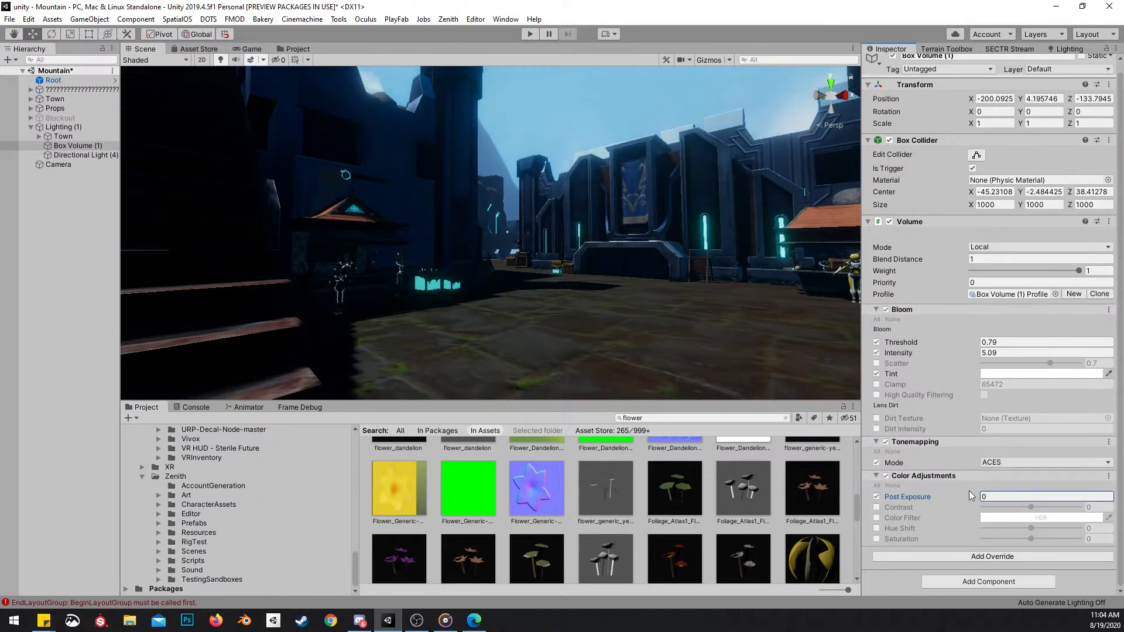
Raise Post Exposure to about 1.03 and compare the scene with Color Adjustments and Tonemapping off and on
left_click_drag(971, 496, 993, 500)
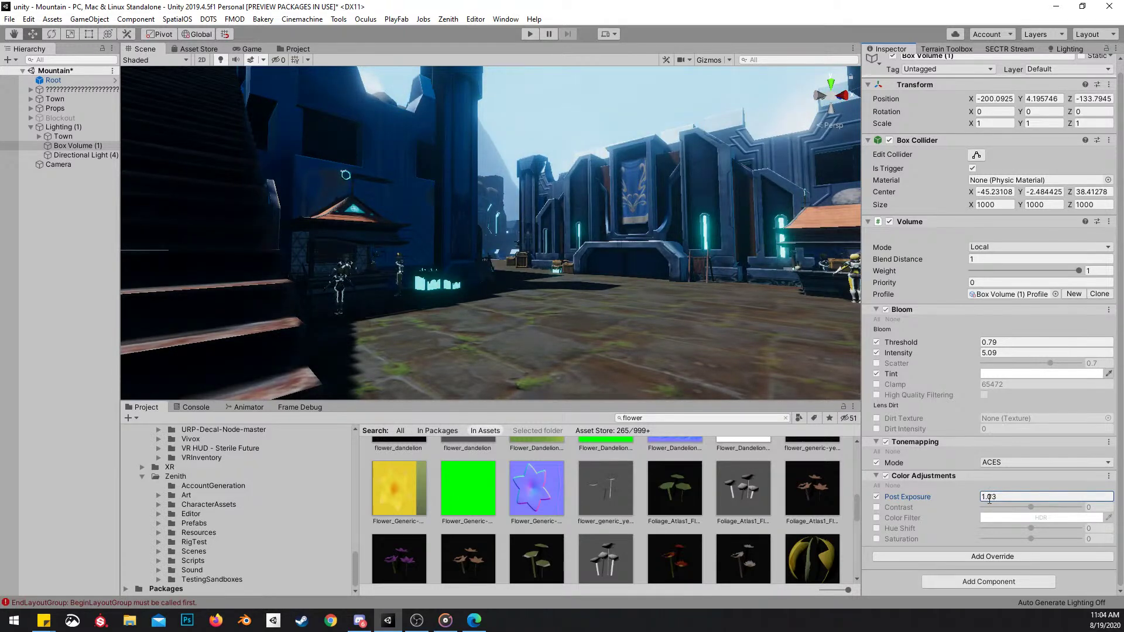
left_click(885, 476)
left_click(886, 442)
left_click(886, 442)
left_click(886, 476)
Set the Post Exposure of the Color Adjustments override to 1.2 and check the town scene
key("BackSpace")
key("BackSpace")
key("BackSpace")
type(".1")
key("BackSpace")
type("2")
key("w")
right_click_drag(504, 109, 514, 88)
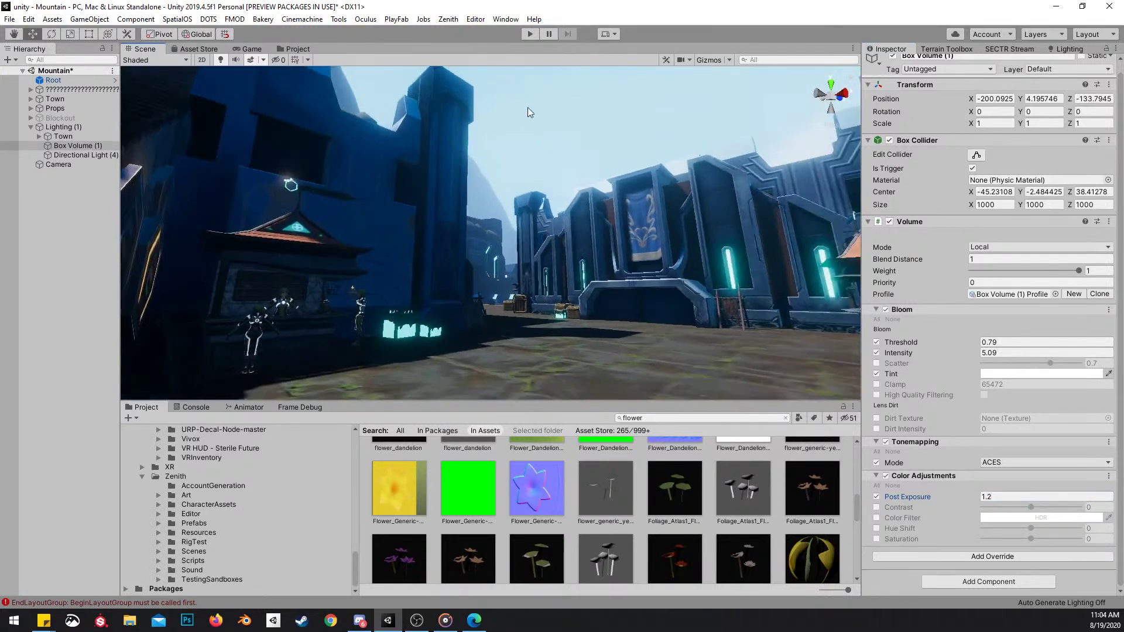
right_click_drag(614, 227, 627, 255)
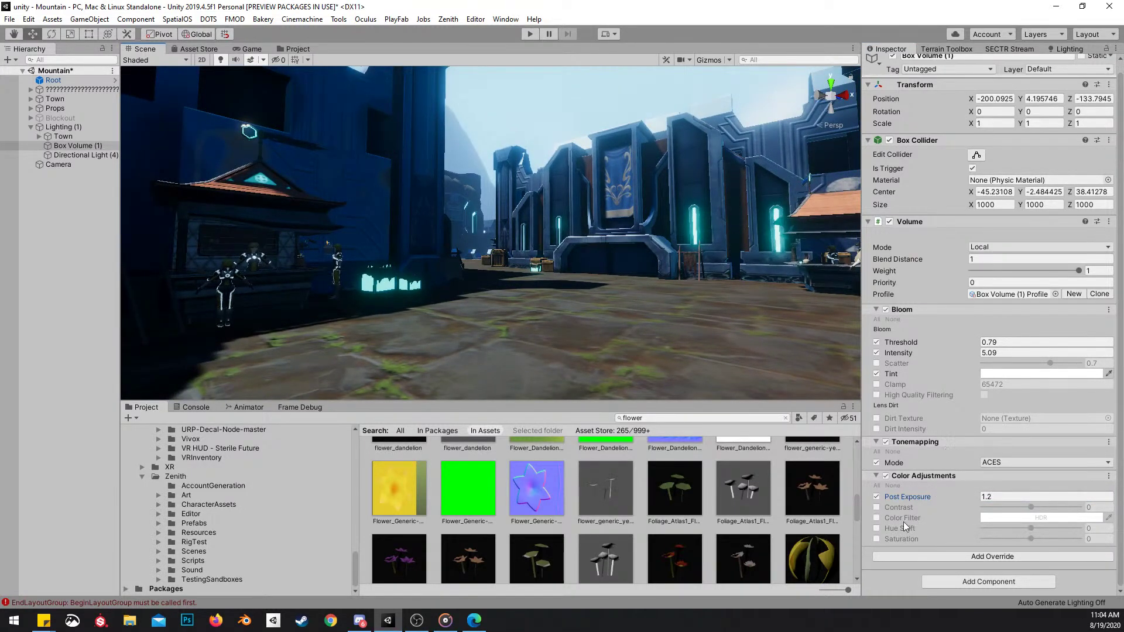
Try adjusting the Contrast in Color Adjustments, return it to 0 and disable it
left_click(877, 508)
right_click_drag(682, 310, 741, 305)
key("s")
mouse_move(1042, 507)
left_mouse_down()
mouse_move(1063, 513)
mouse_move(1036, 507)
left_mouse_up()
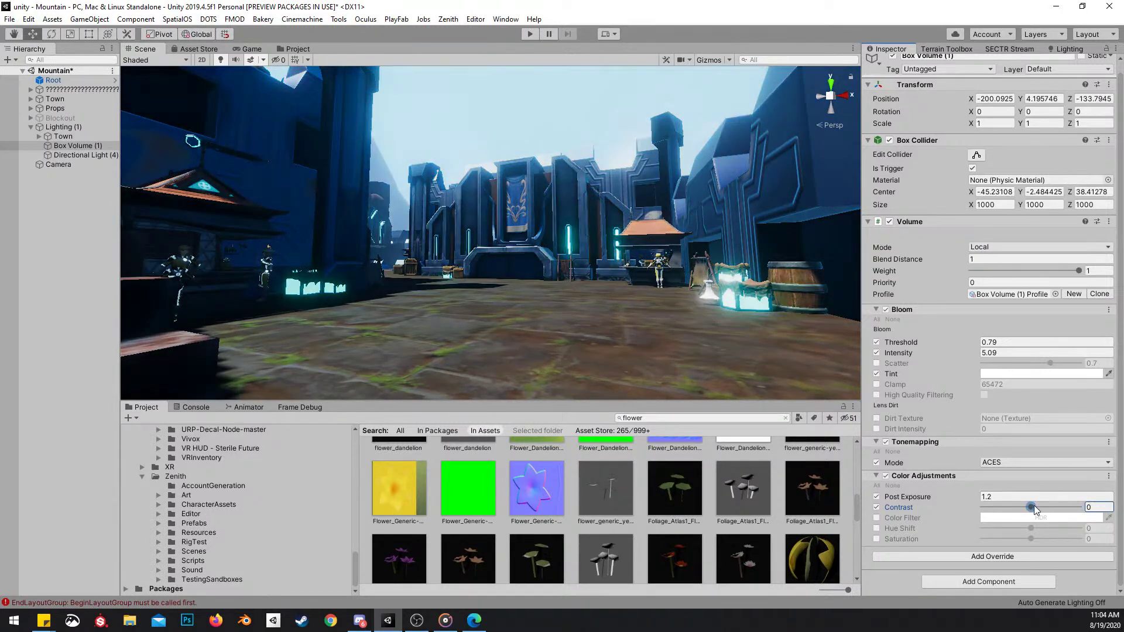
left_click(876, 508)
Enable Saturation and Hue Shift in Color Adjustments and set the Saturation to 9
left_click(877, 539)
mouse_move(1031, 539)
left_mouse_down()
mouse_move(1075, 541)
mouse_move(997, 531)
mouse_move(1055, 533)
mouse_move(1032, 530)
left_mouse_up()
left_click(876, 528)
right_click_drag(744, 226, 638, 258)
left_click_drag(1052, 538, 1034, 542)
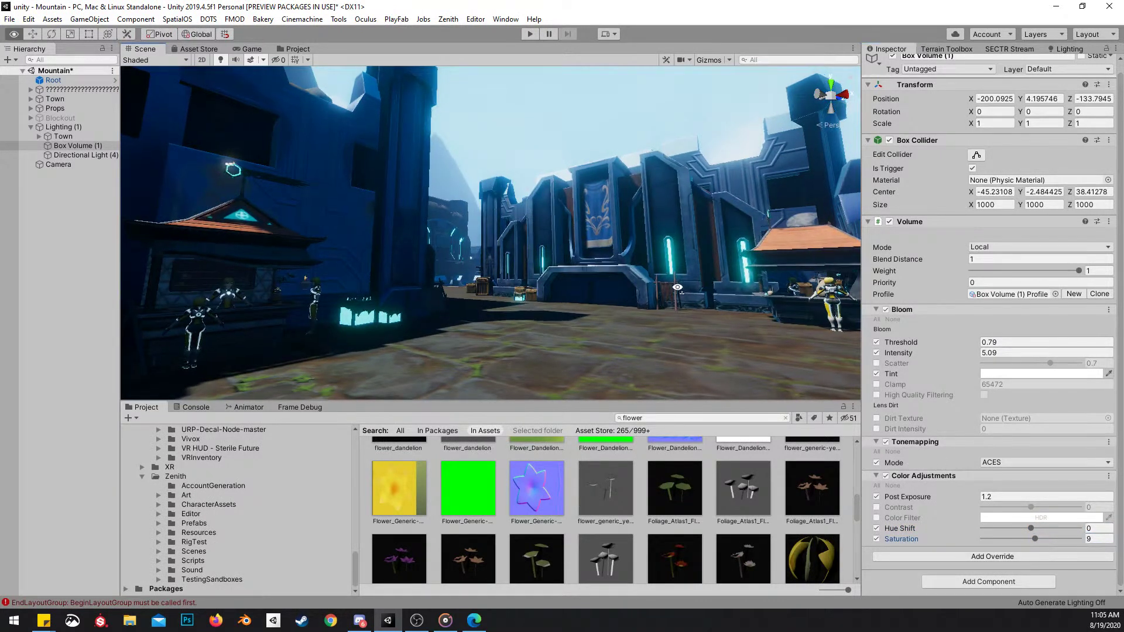
right_click_drag(678, 287, 649, 289)
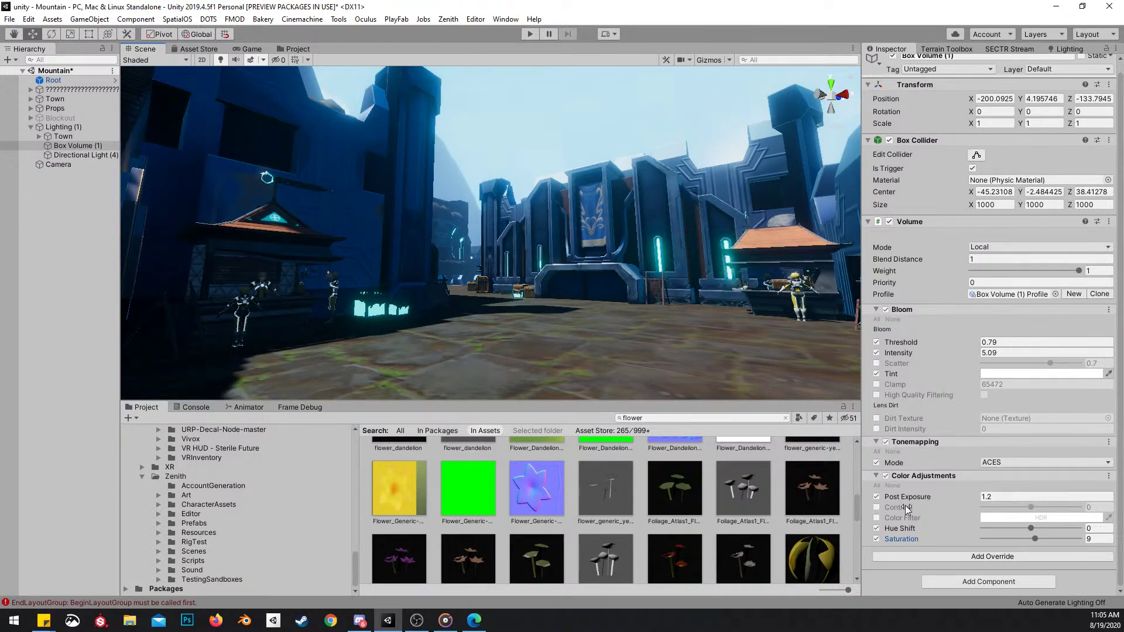
Enable Contrast at 0 in Color Adjustments and set the Saturation to 2
left_click(876, 508)
right_click_drag(673, 329, 731, 314)
key("s")
key("w")
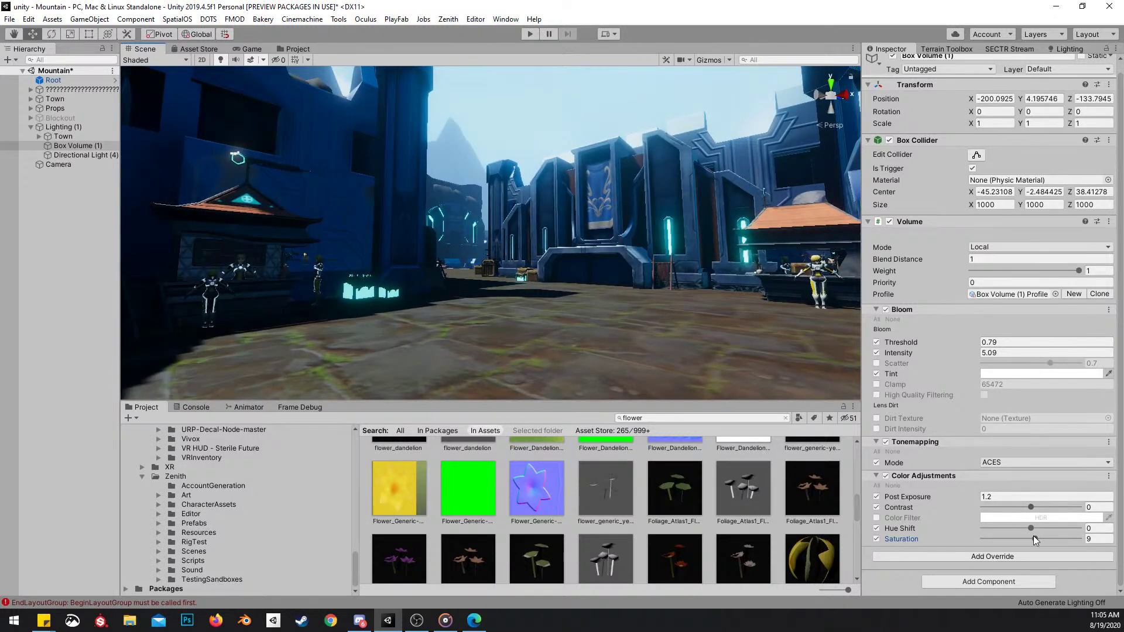
left_click(1088, 538)
type("2")
mouse_move(1032, 510)
left_mouse_down()
mouse_move(1042, 512)
mouse_move(1031, 512)
left_mouse_up()
right_click_drag(750, 334, 767, 343)
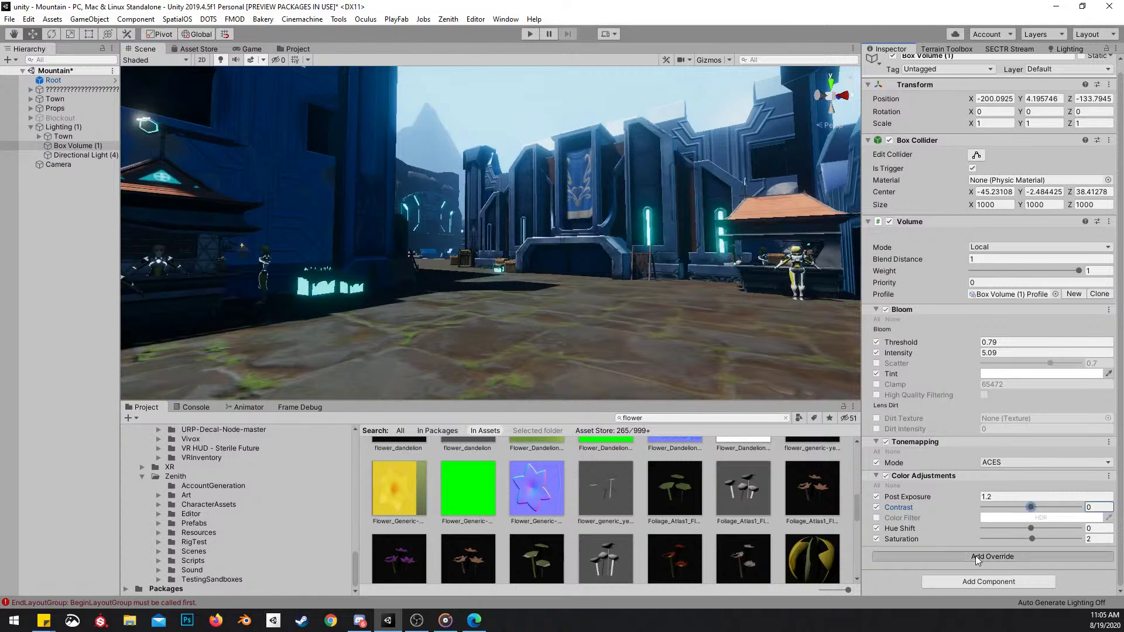
left_click(975, 556)
left_click(986, 413)
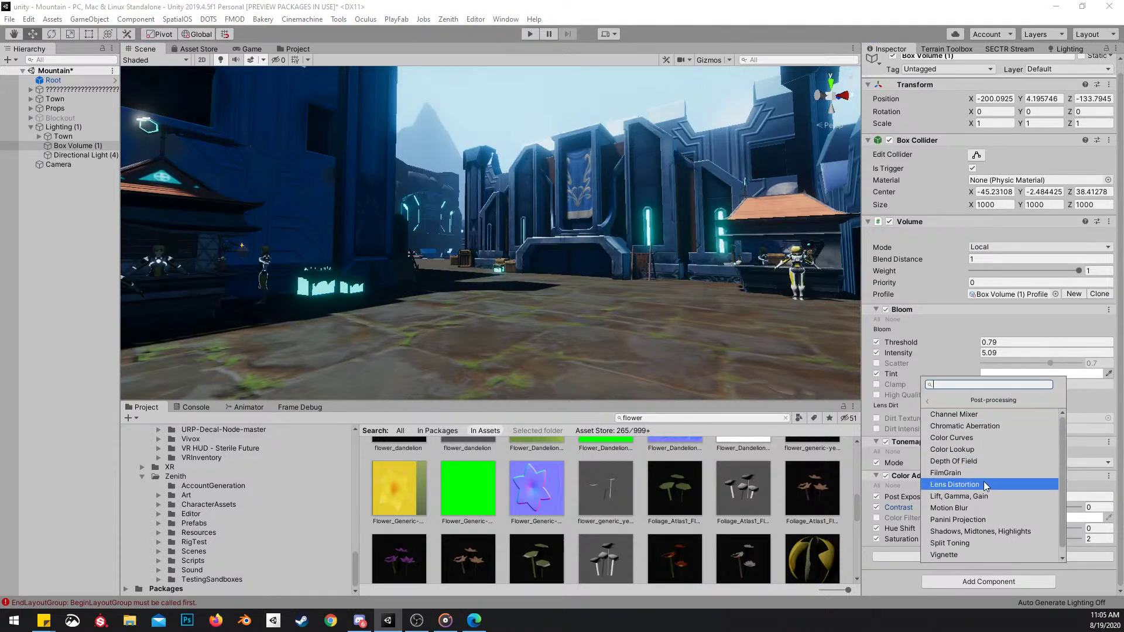
scroll(978, 457, "down", 1)
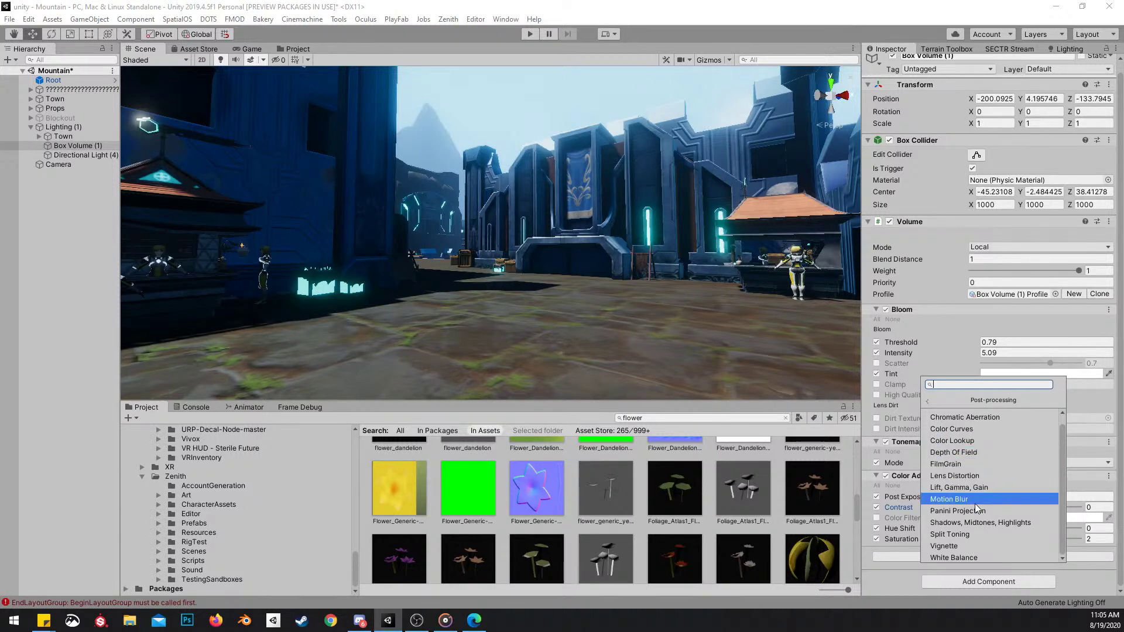
right_click_drag(725, 319, 695, 266)
key("w")
scroll(617, 252, "up", 2)
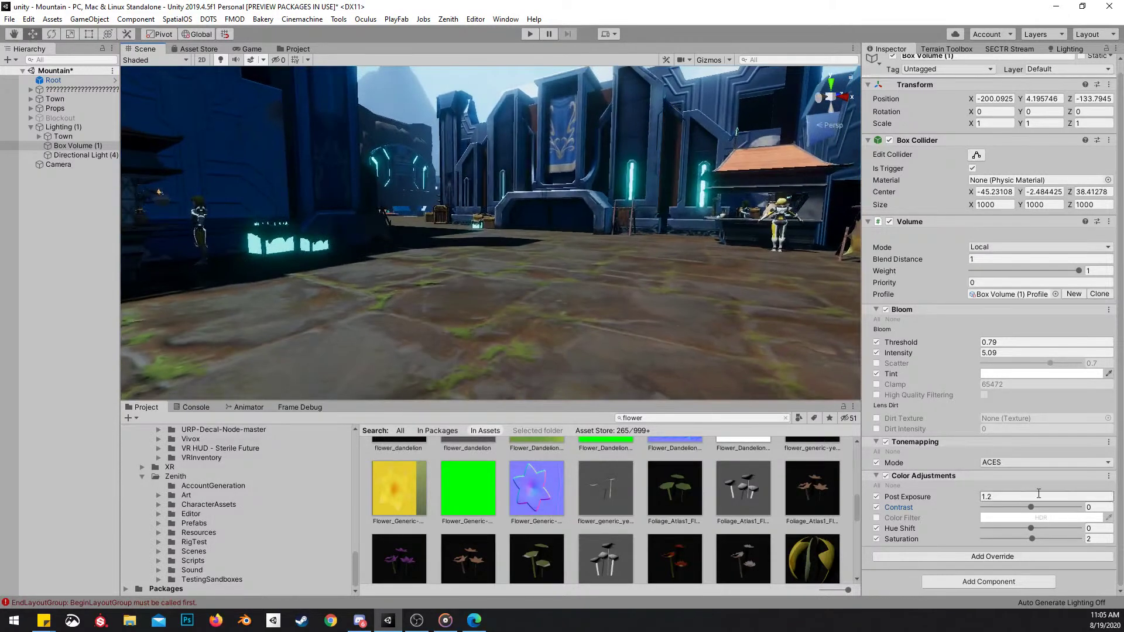
Add a Shadows, Midtones, Highlights override to the box volume and enable its Shadows control
left_click(1015, 557)
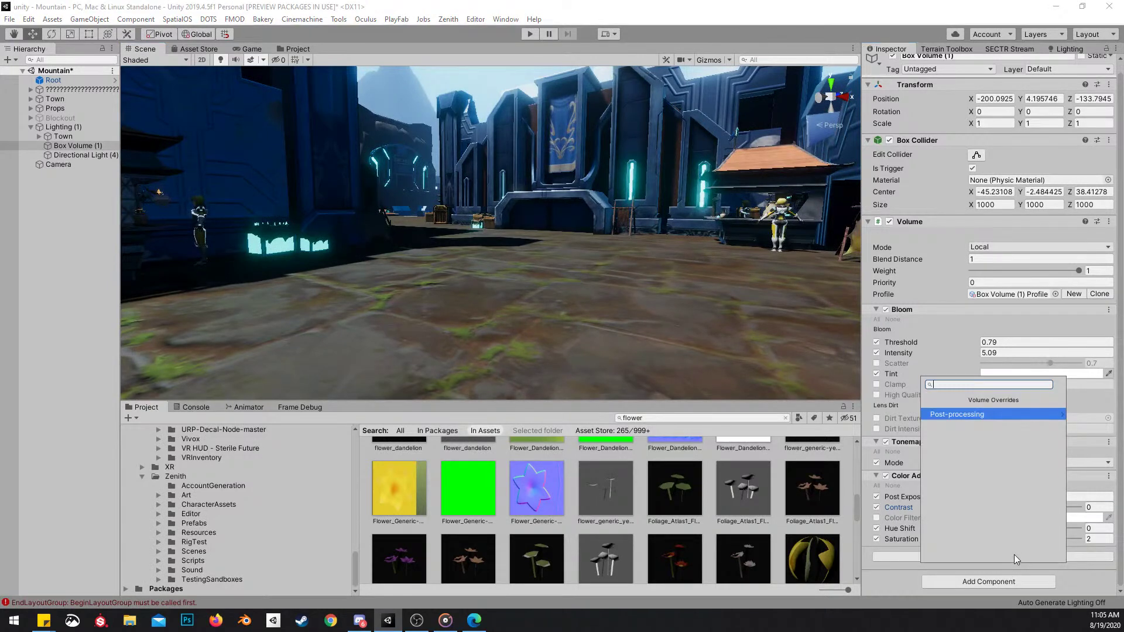
left_click(965, 414)
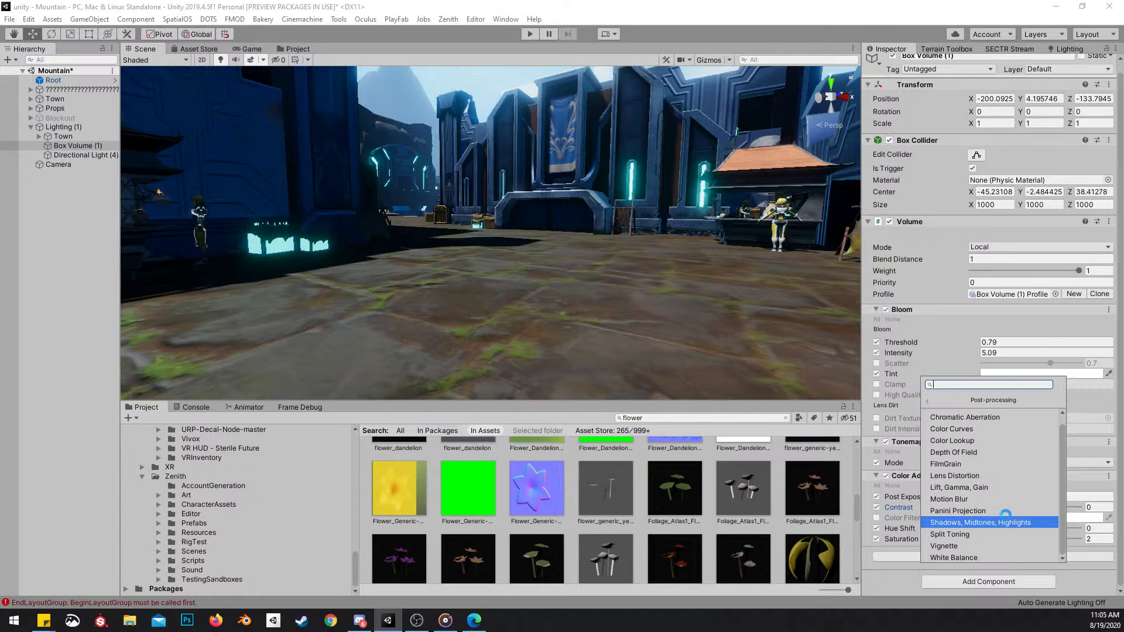
left_click(1018, 522)
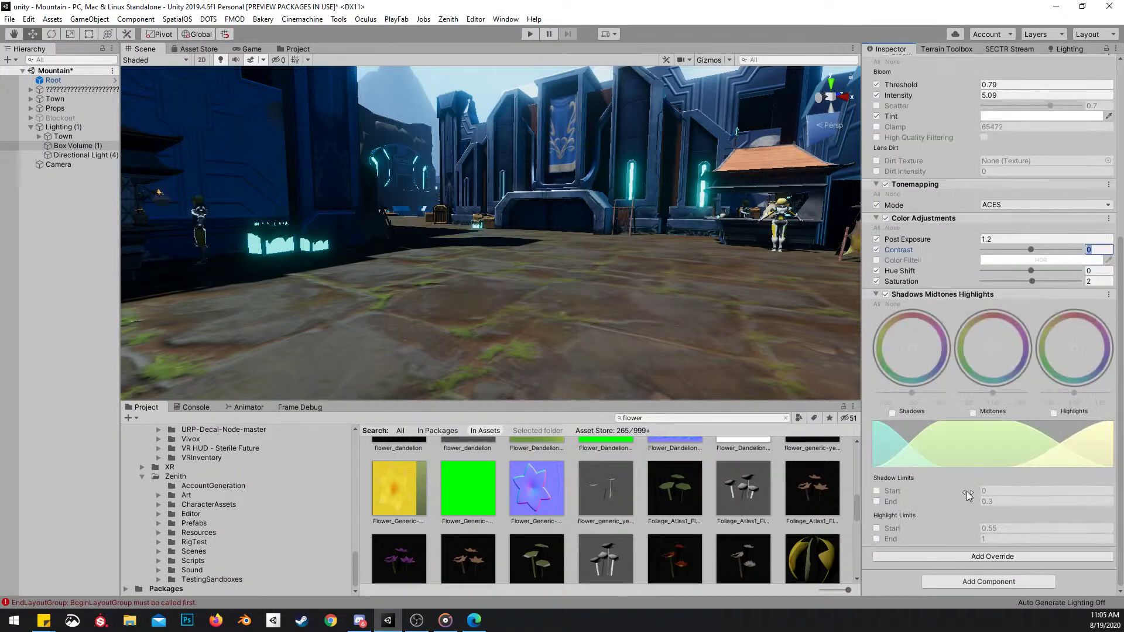
left_click(893, 412)
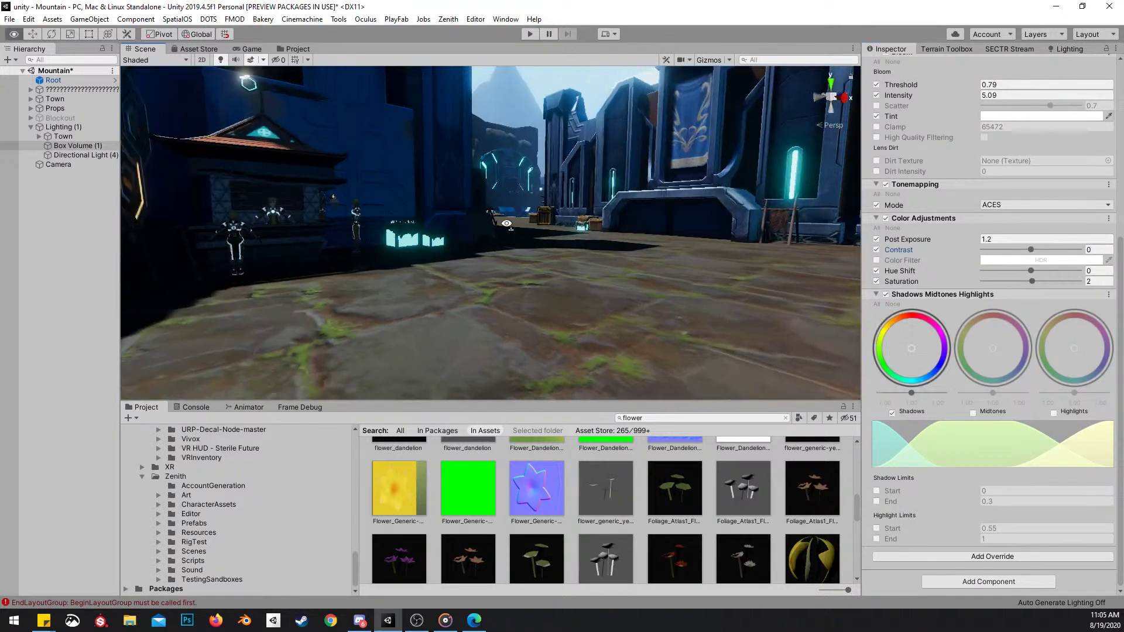
Try strongly brightening the Shadows in the new override and undo each attempt
left_click(926, 392)
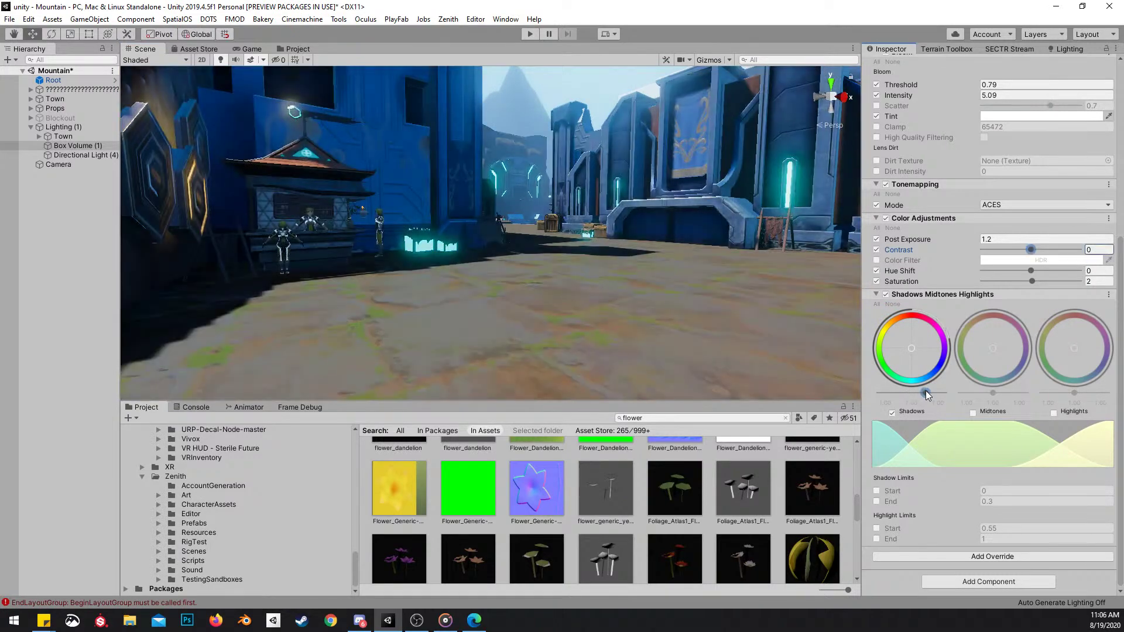
key("ctrl+z")
left_click_drag(913, 395, 930, 395)
key("ctrl+z")
Enable the Start and End shadow limits in Shadows Midtones Highlights and try raising Start to 0.3
left_click(877, 492)
left_click(877, 501)
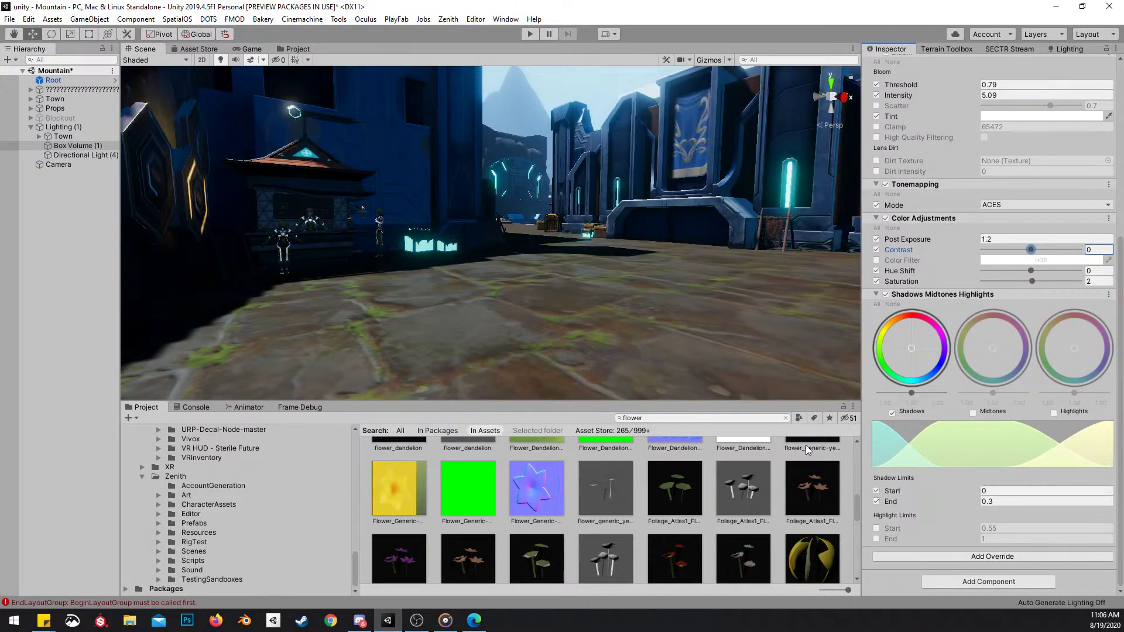
mouse_move(978, 491)
left_mouse_down()
mouse_move(985, 502)
mouse_move(962, 509)
mouse_move(974, 491)
left_mouse_up()
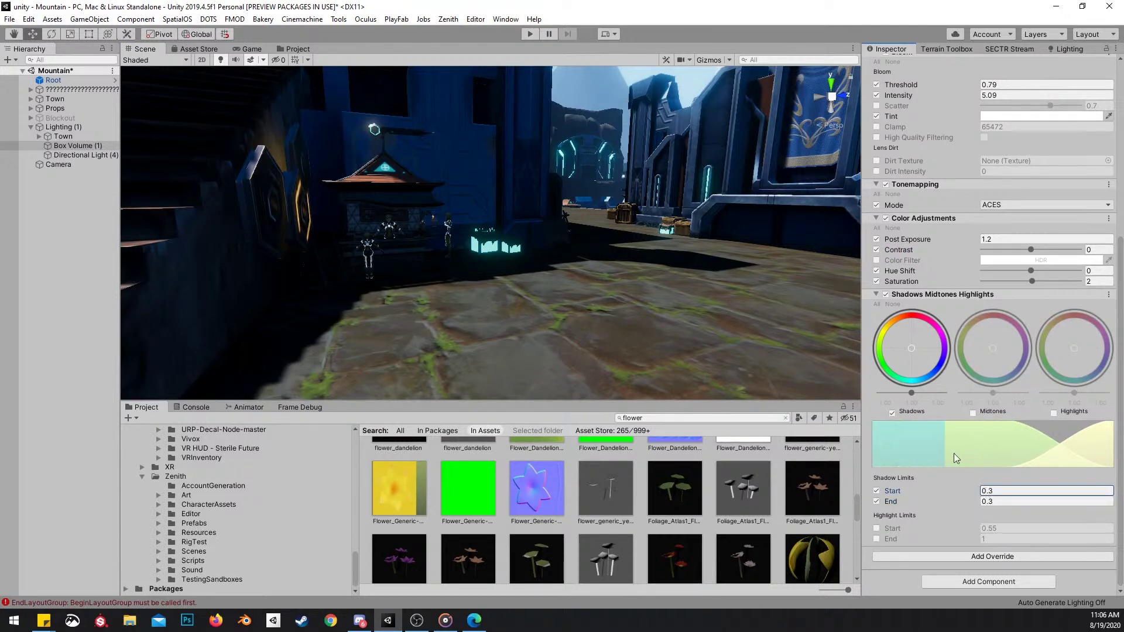
Try slightly brightening the Shadows and tinting them warm orange, and undo the changes
left_click_drag(912, 393, 916, 392)
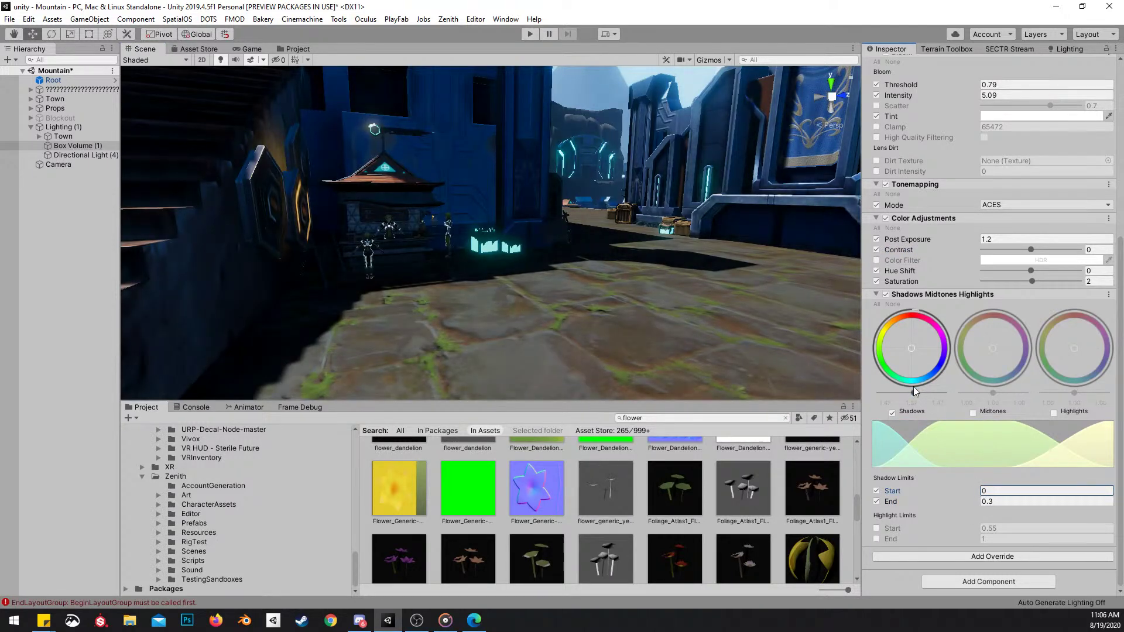
left_click_drag(916, 344, 919, 345)
key("ctrl+z")
right_click_drag(678, 281, 662, 264)
key("w")
left_click_drag(662, 264, 644, 252, "alt")
left_click_drag(914, 349, 915, 352)
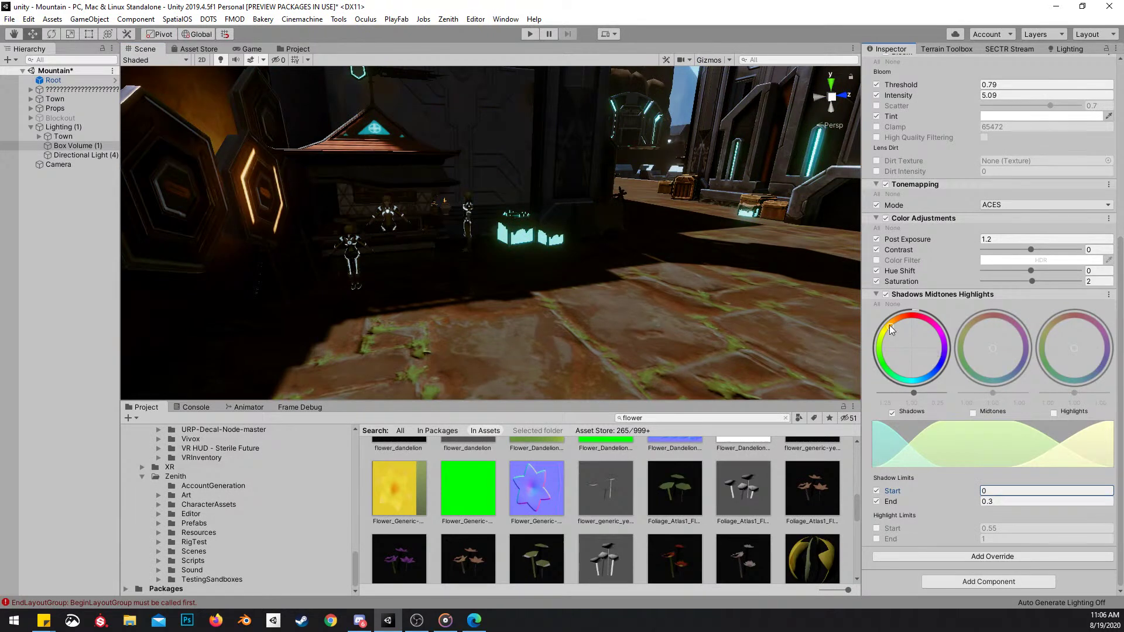
key("ctrl+z")
key("ctrl+z")
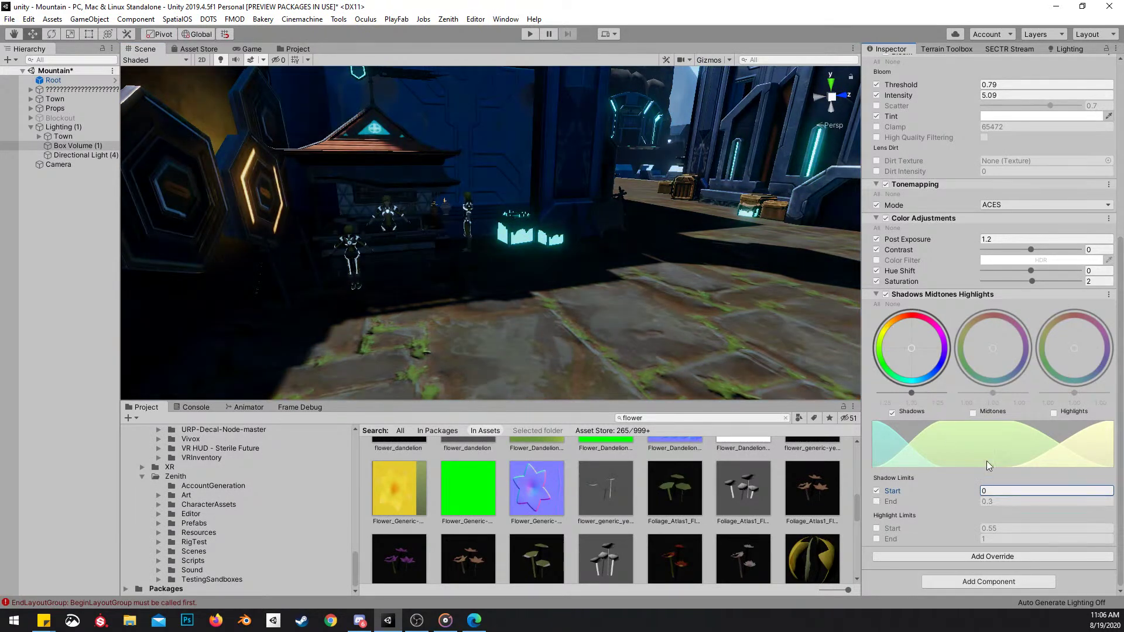
Try tinting only the Shadows toward orange-yellow, check the stall area, and undo the tint
left_click(1106, 294)
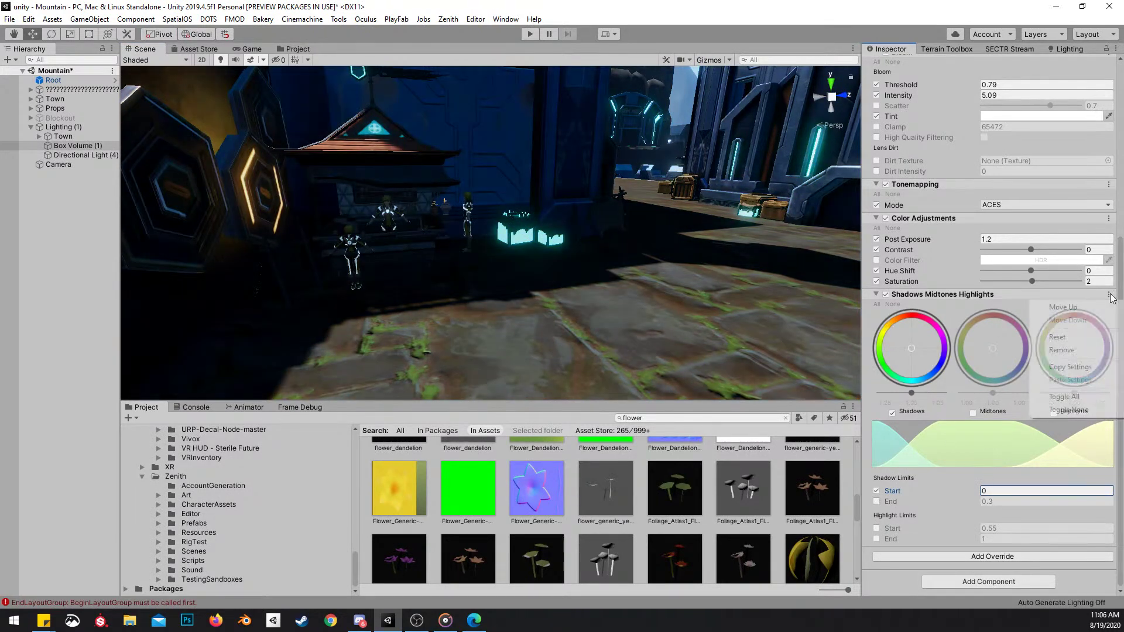
left_click(916, 346)
left_click_drag(910, 349, 917, 358)
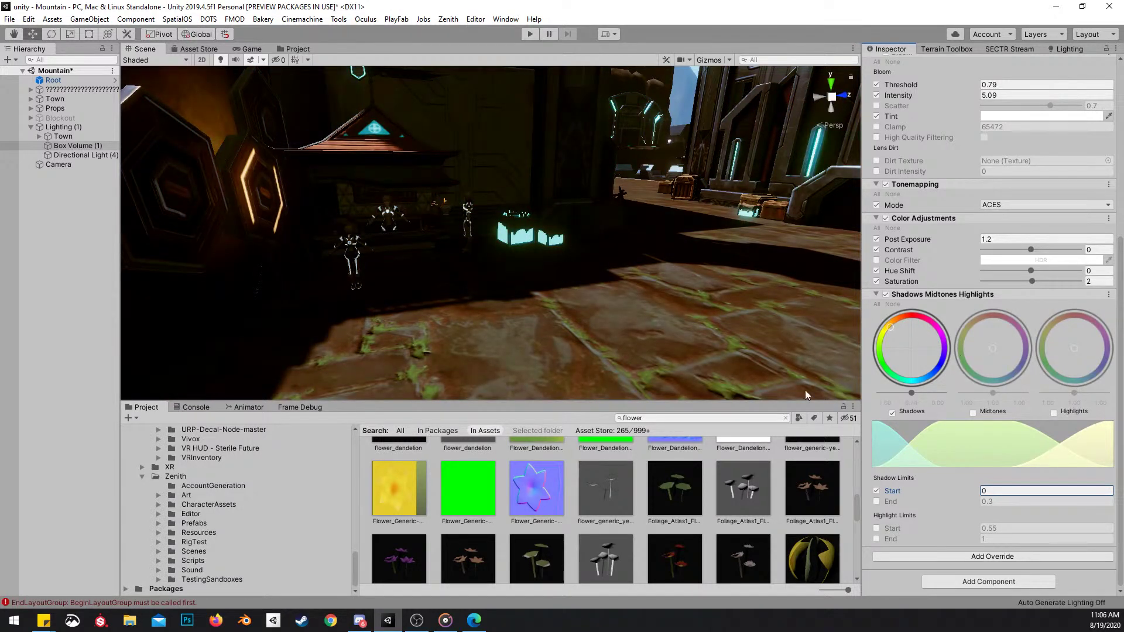
key("s")
right_click_drag(734, 271, 730, 246)
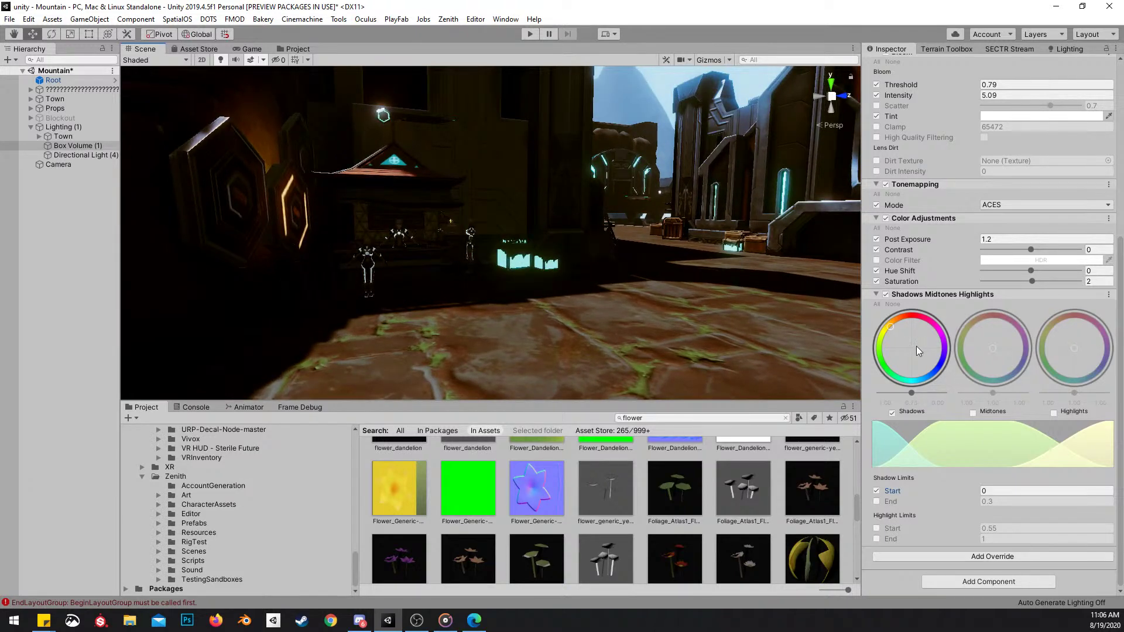
key("ctrl+z")
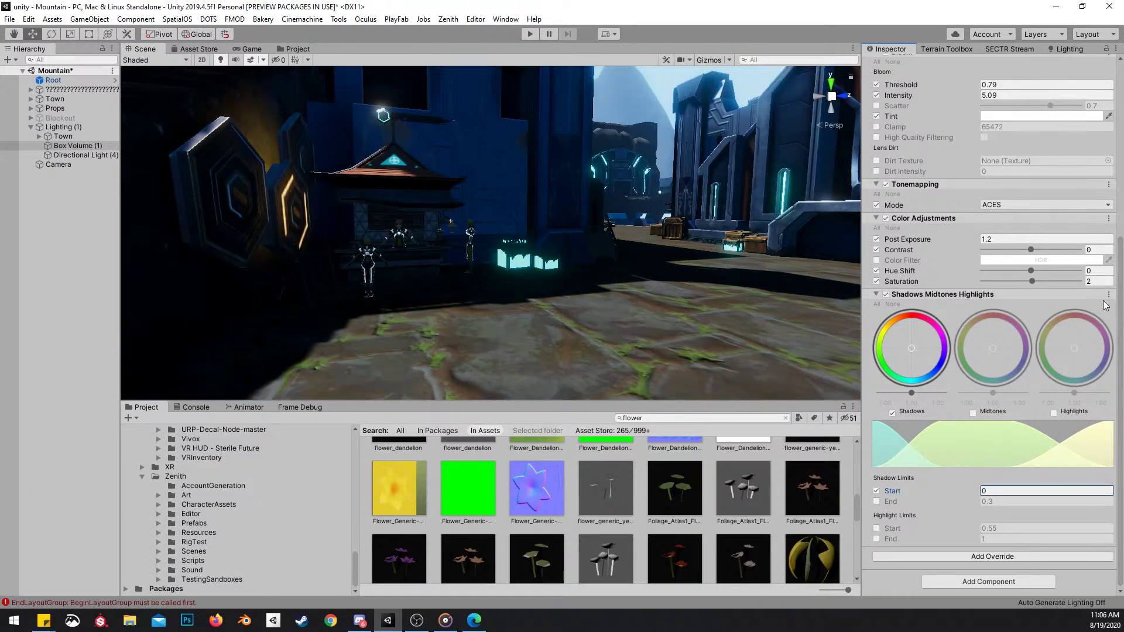
Reset the Shadows Midtones Highlights override, re-enable Shadows with an orange-yellow tint, and try brightening them before undoing that brightening
left_click(1108, 295)
left_click(1059, 337)
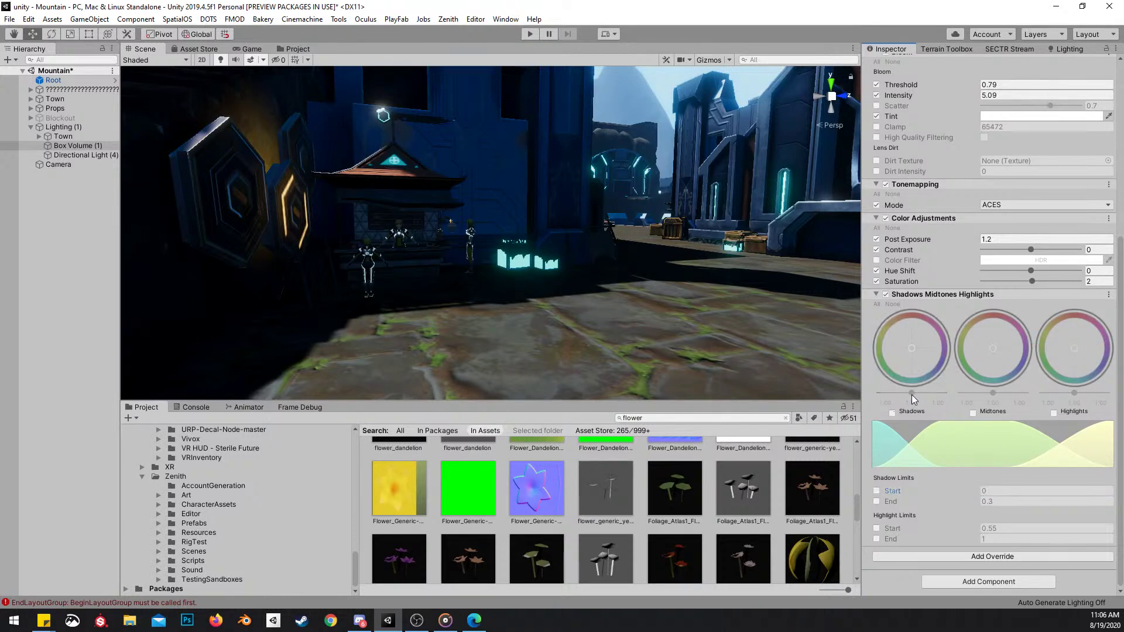
left_click(893, 412)
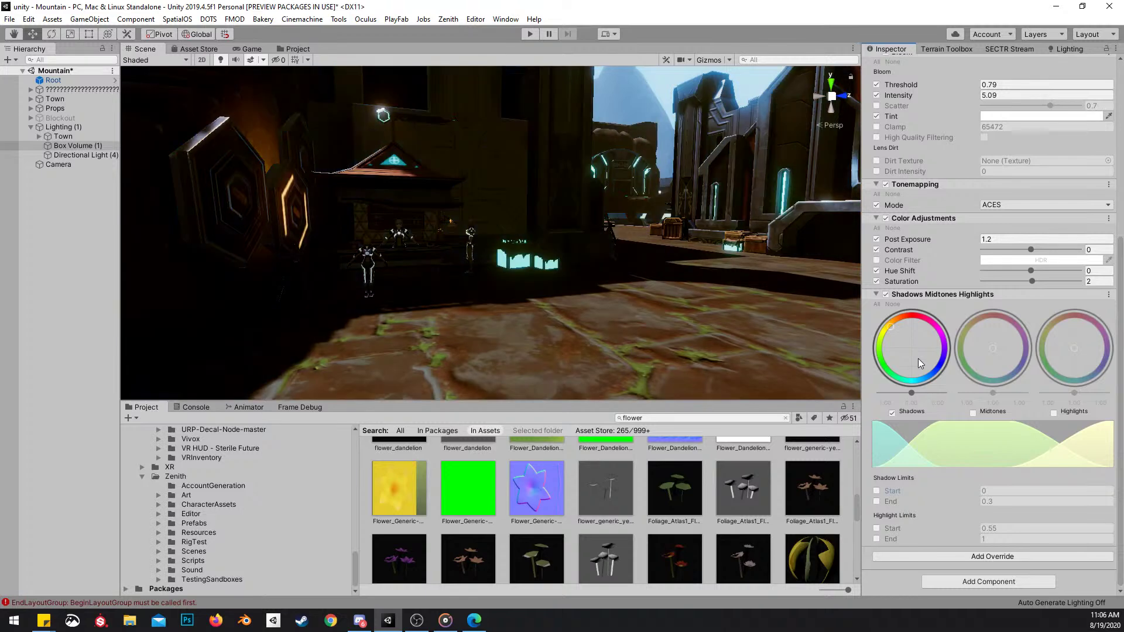
mouse_move(957, 385)
left_mouse_down()
mouse_move(889, 277)
mouse_move(692, 418)
mouse_move(596, 244)
mouse_move(605, 165)
left_mouse_up()
left_click_drag(912, 393, 916, 393)
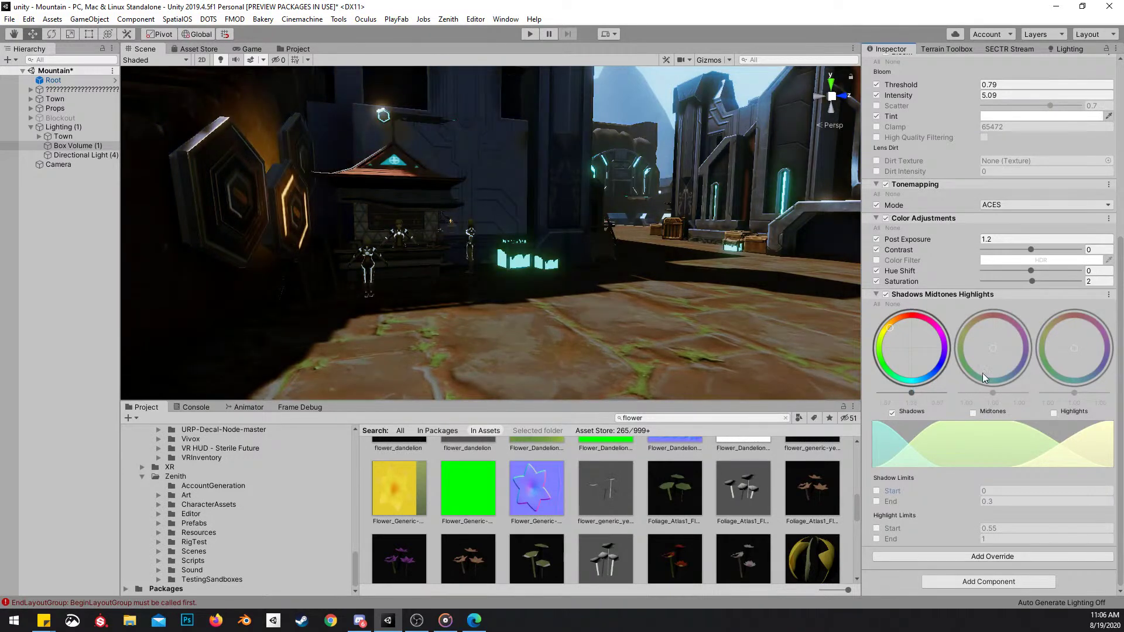
key("ctrl+z")
Enable Midtones and Highlights in the override and tint both toward orange-yellow
left_click(973, 413)
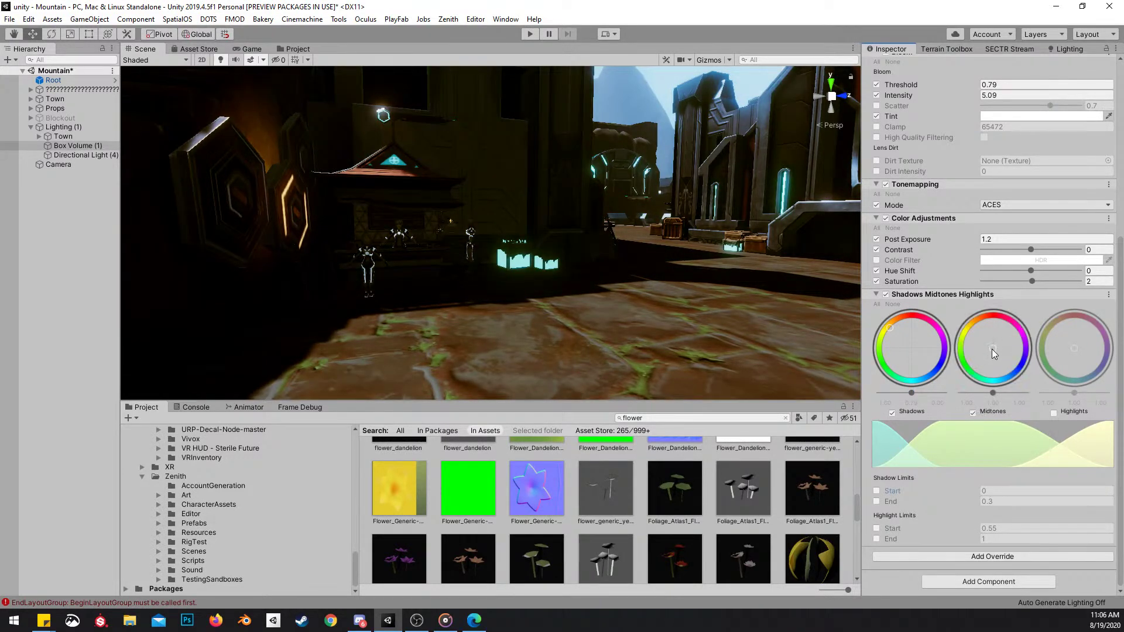
left_click_drag(992, 349, 1004, 332)
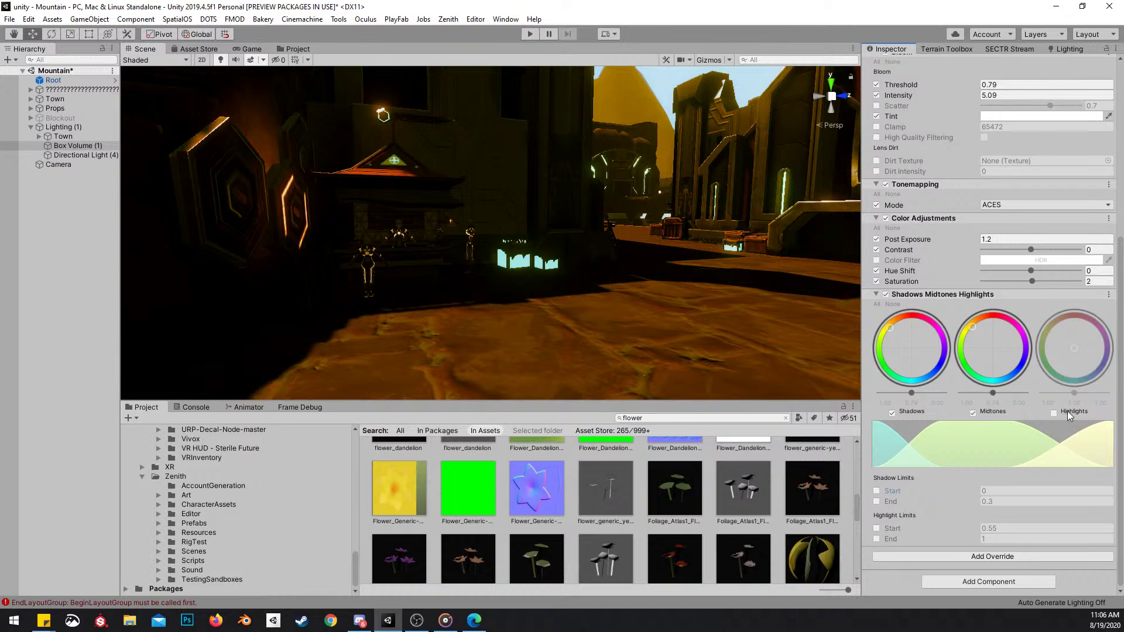
left_click_drag(1084, 347, 1087, 322)
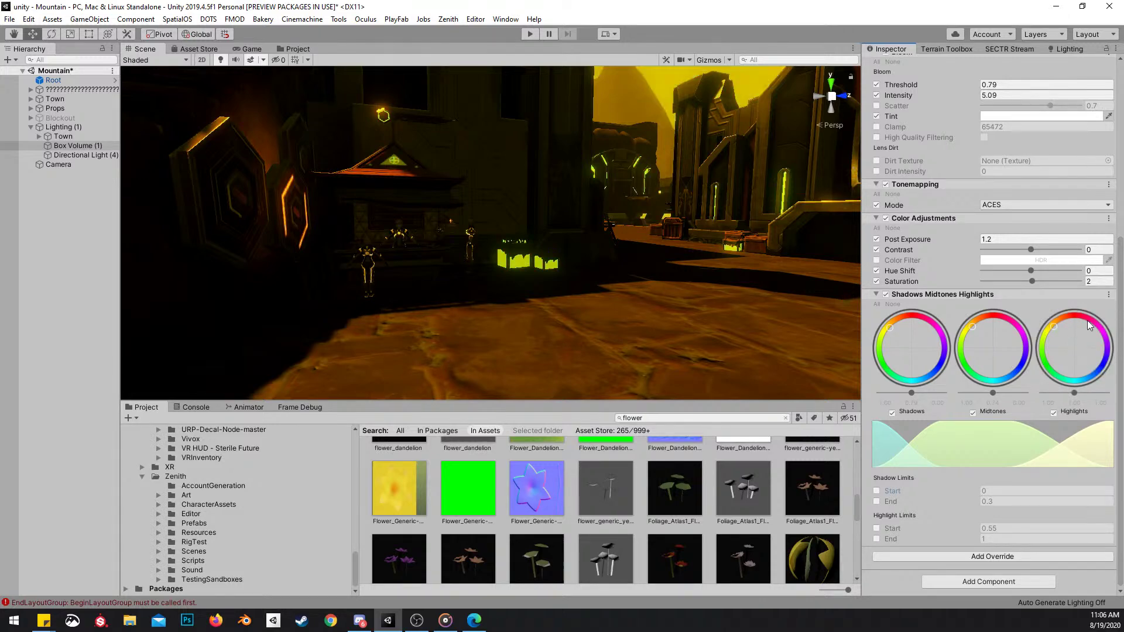
Check the graded town square and remove the Shadows Midtones Highlights override from the box volume
right_click_drag(609, 202, 789, 175)
key("w")
right_click_drag(634, 255, 625, 254)
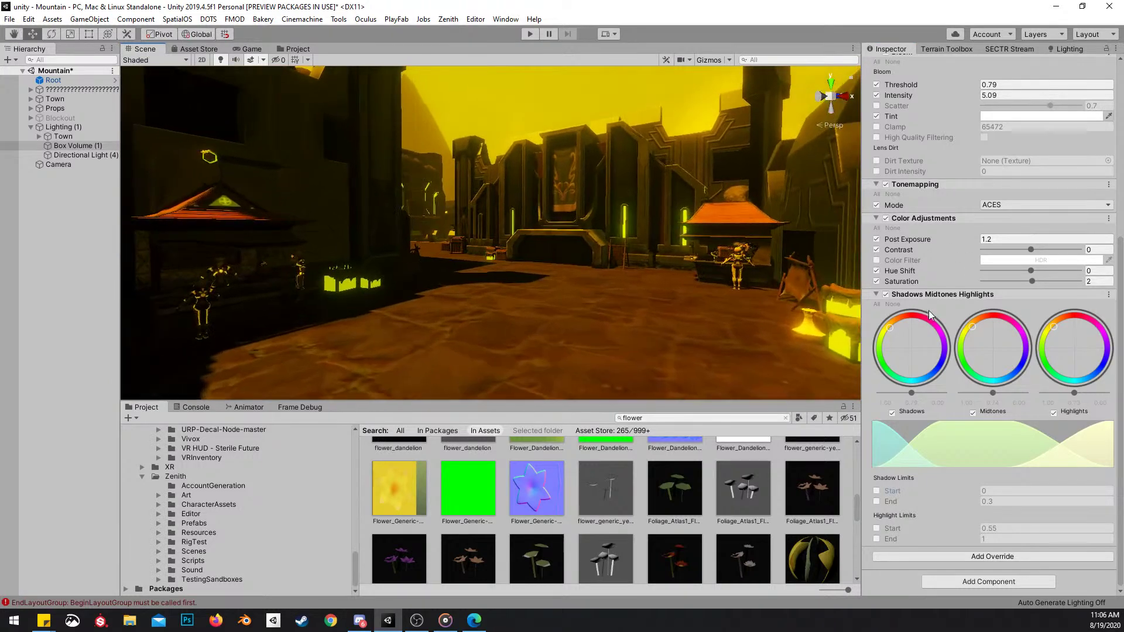
scroll(635, 210, "up", 2)
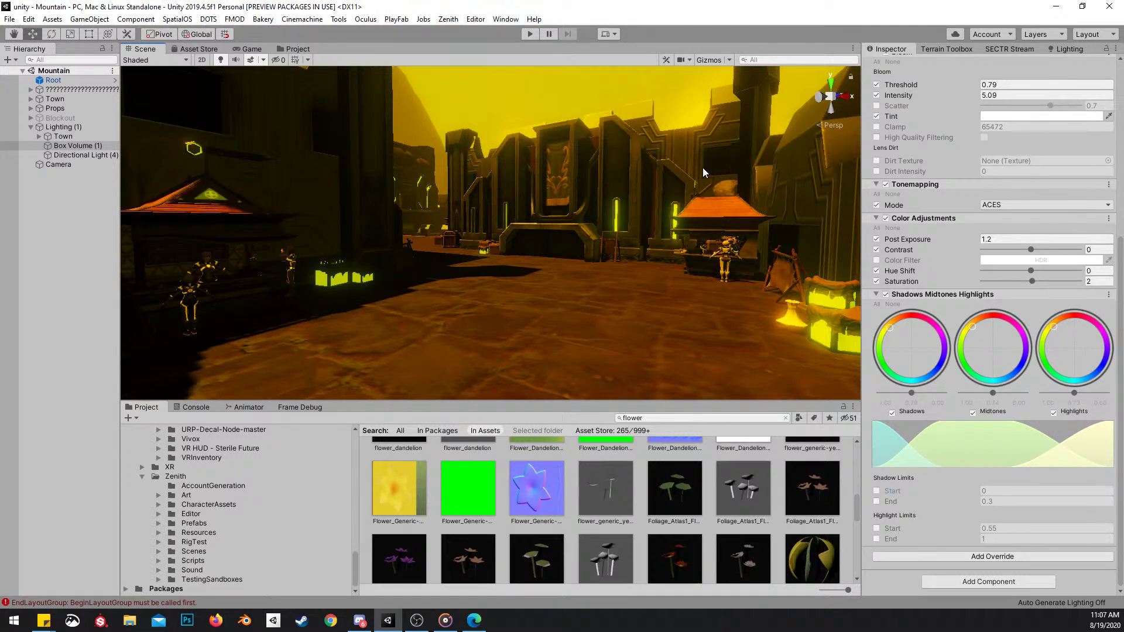
right_click_drag(619, 166, 585, 170)
right_click_drag(649, 137, 621, 164)
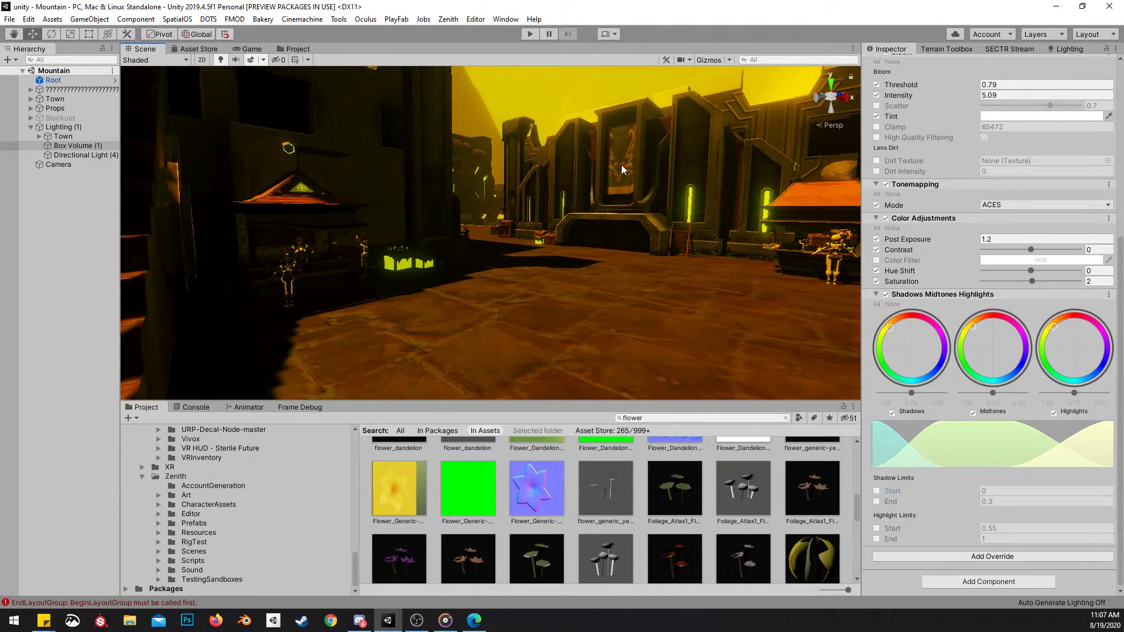
left_click(1108, 294)
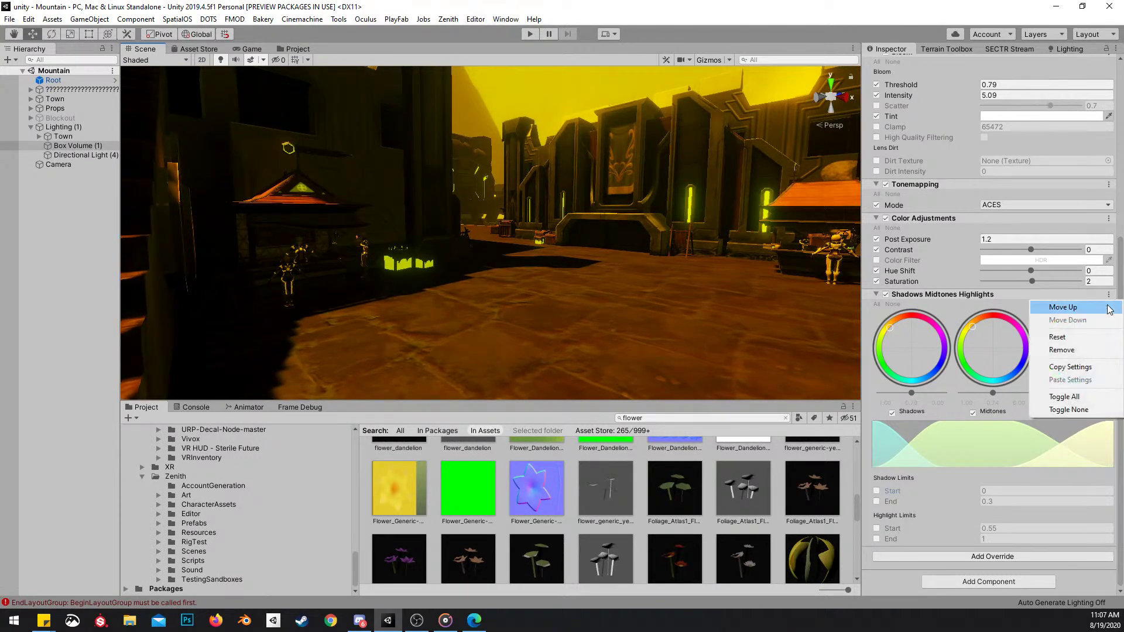
left_click(1074, 354)
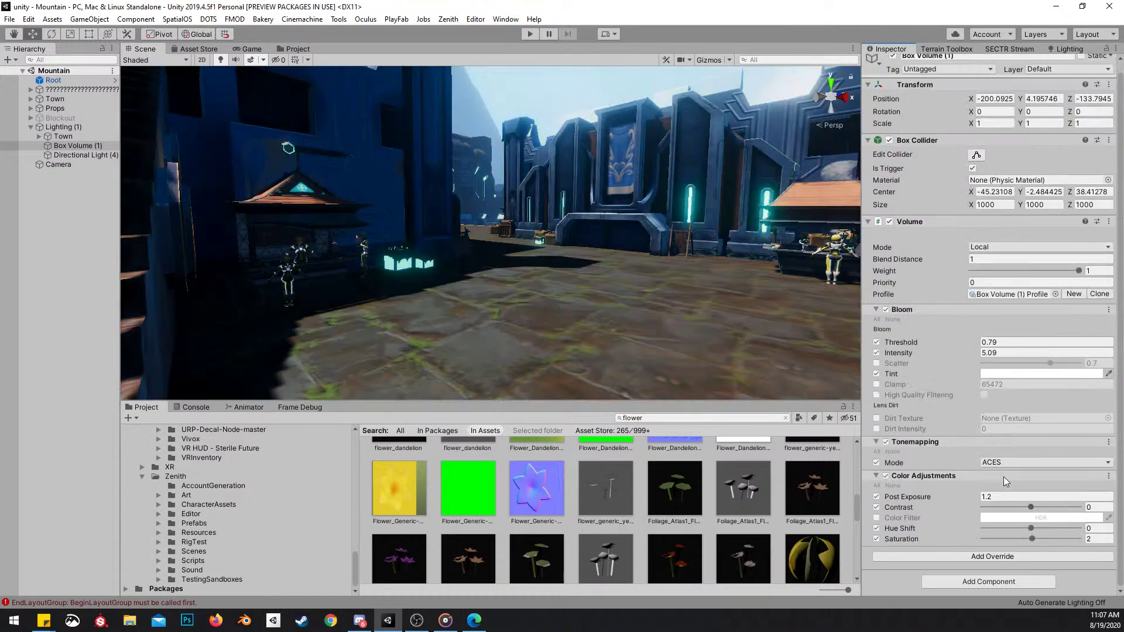
Set the Post Exposure in Color Adjustments to 1.4 and check the shaded stall area
left_click(1010, 496)
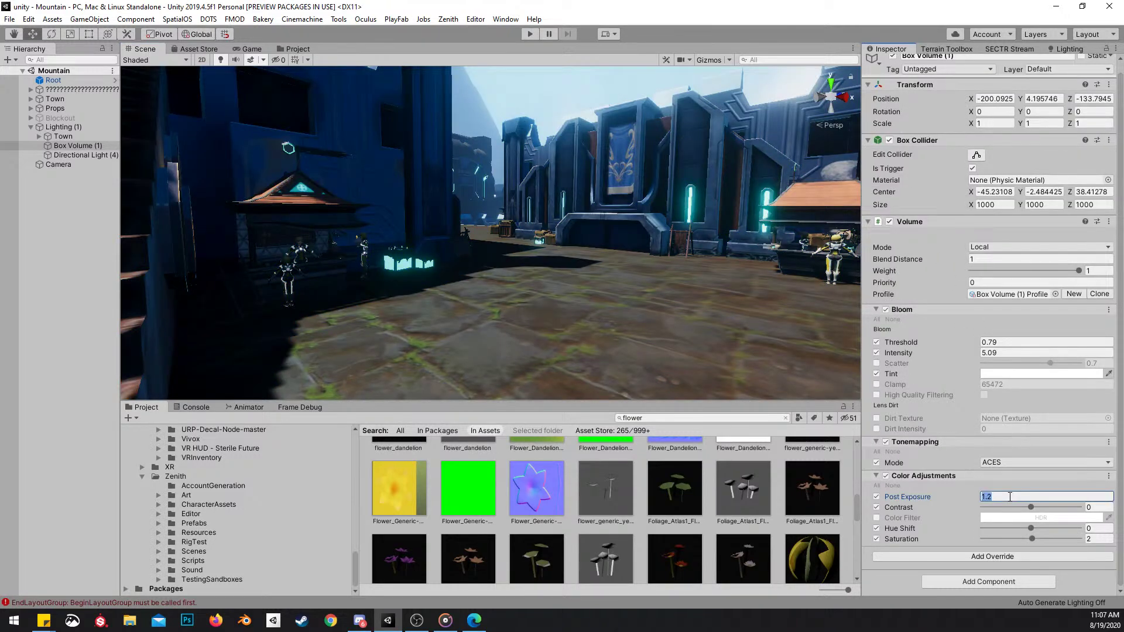
key("BackSpace")
type("1.4")
right_click_drag(697, 199, 603, 247)
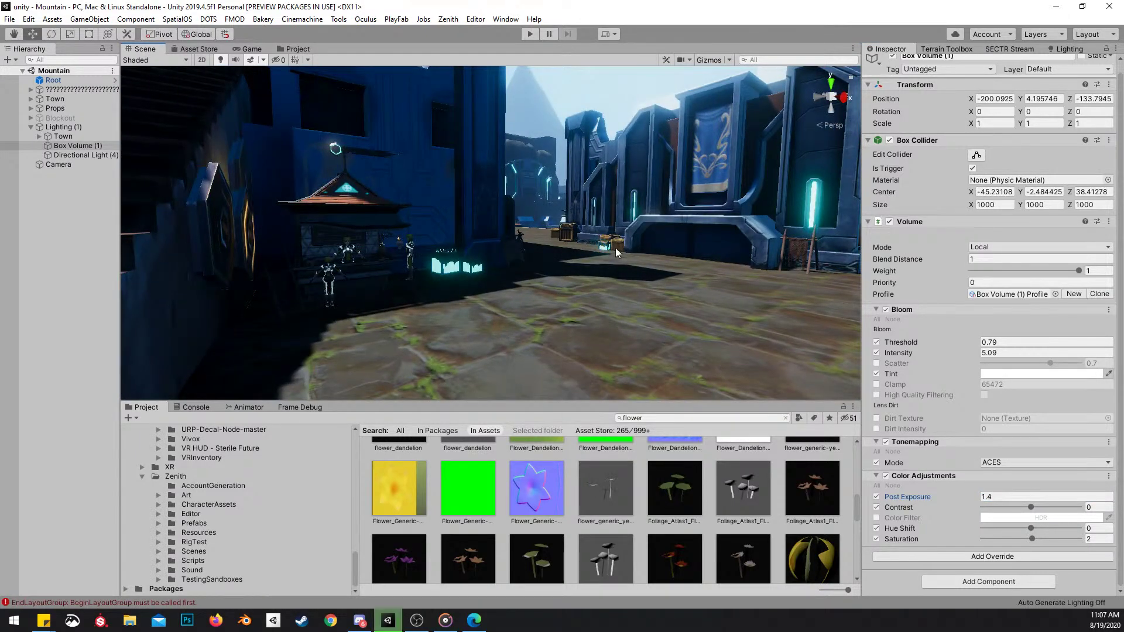
Add a Lift, Gamma, Gain post-processing override to the box volume
left_click(1011, 559)
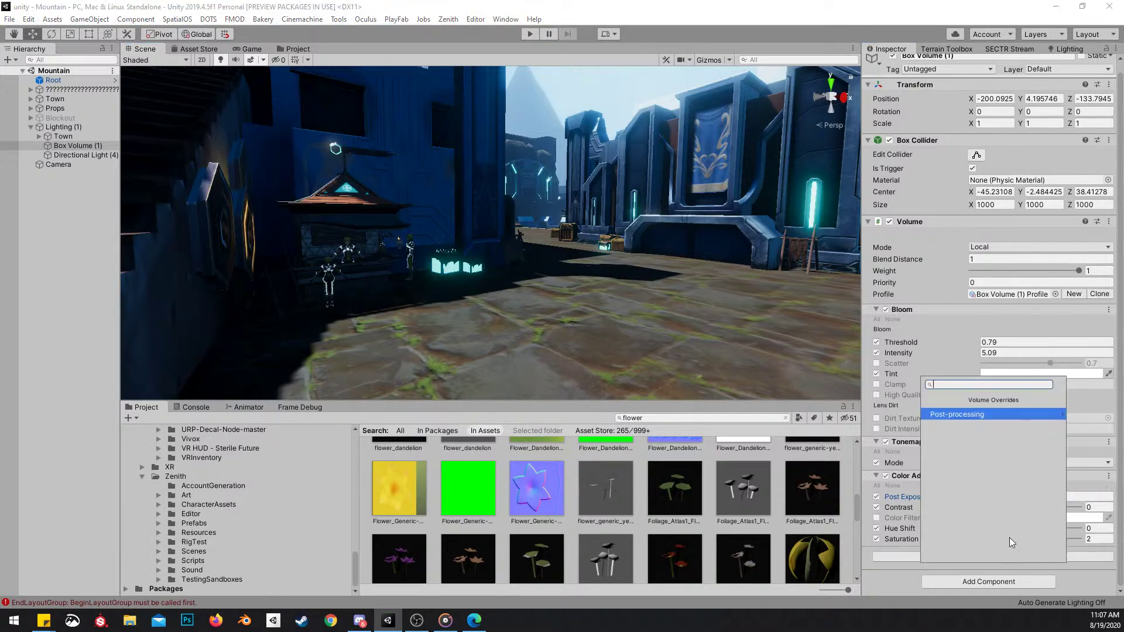
left_click(978, 418)
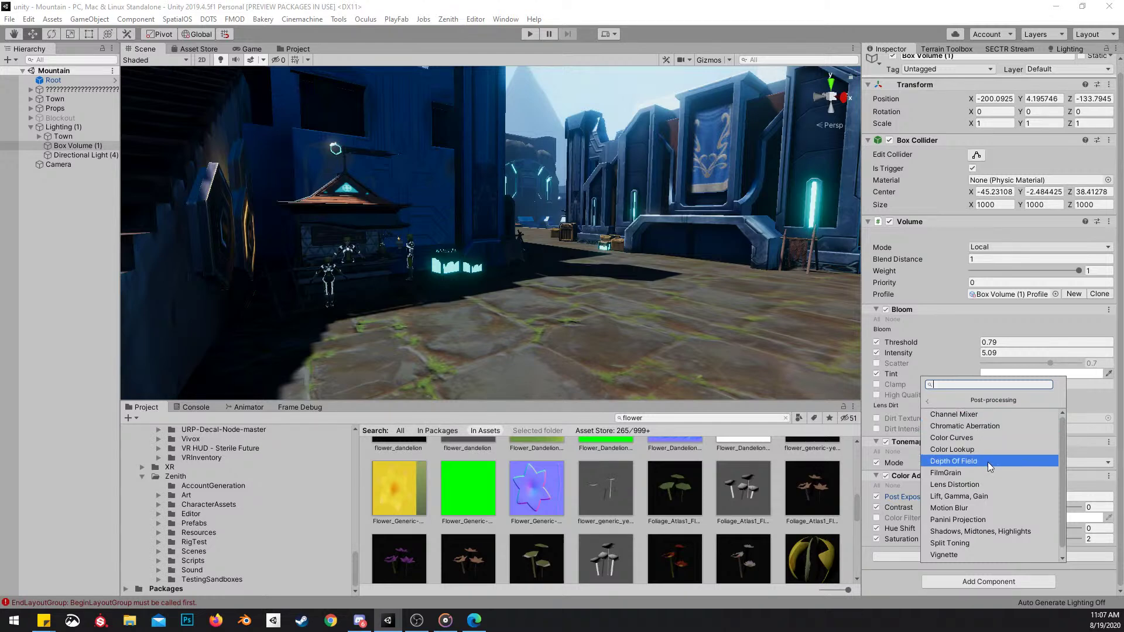
scroll(988, 462, "down", 1)
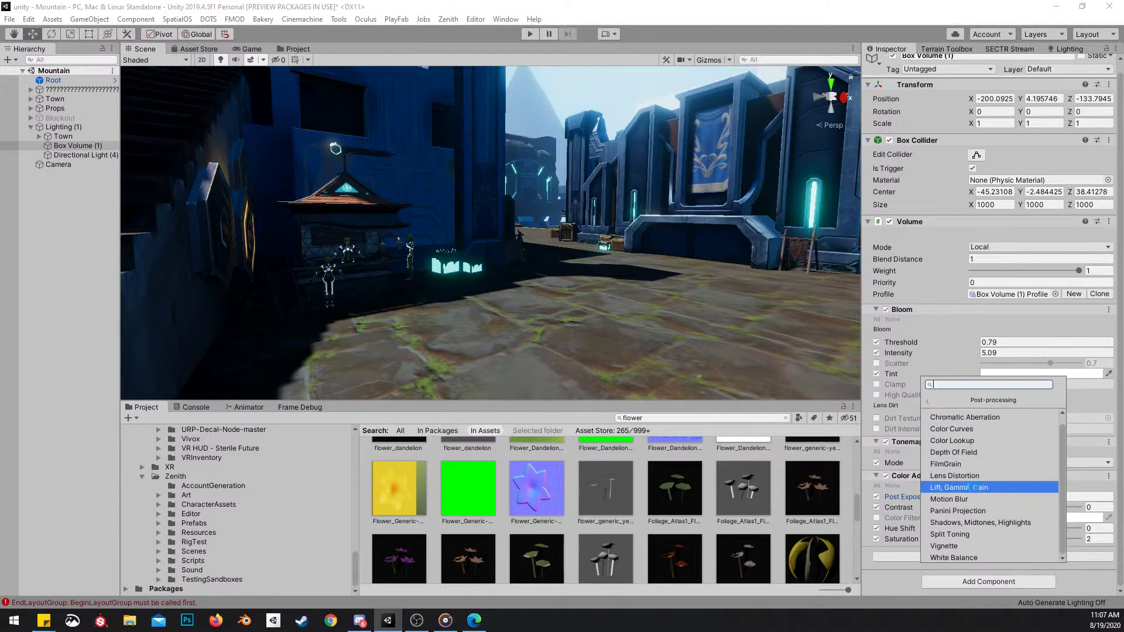
left_click(1000, 487)
scroll(993, 480, "down", 3)
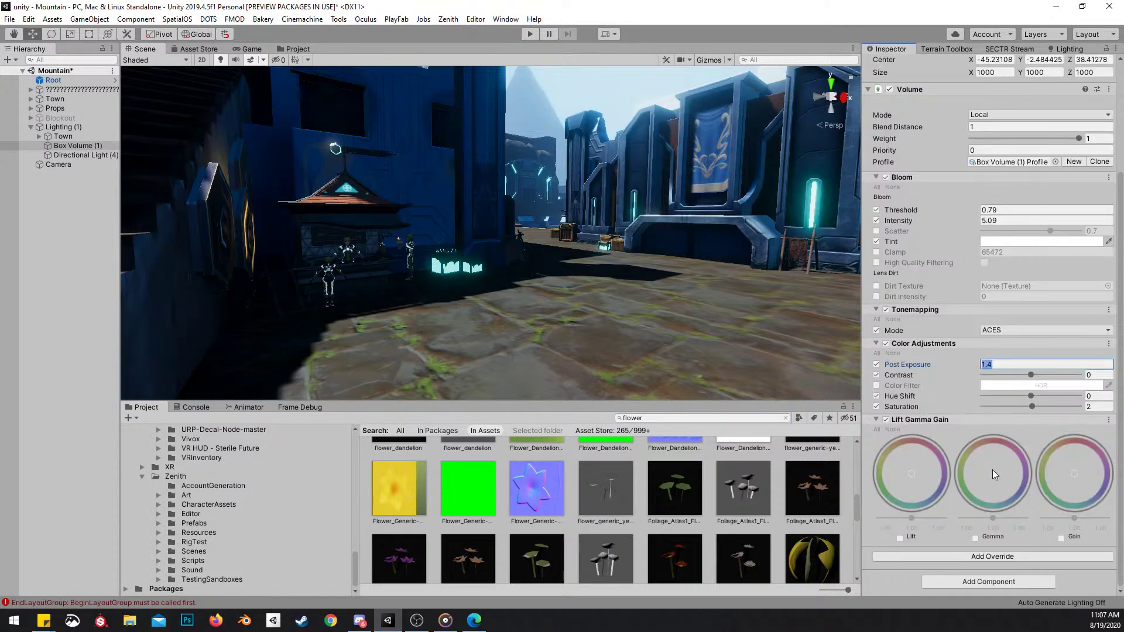
Enable Lift, Gamma and Gain in the new override and raise the Gamma slightly
left_click(900, 538)
left_click_drag(911, 518, 915, 518)
left_click(975, 538)
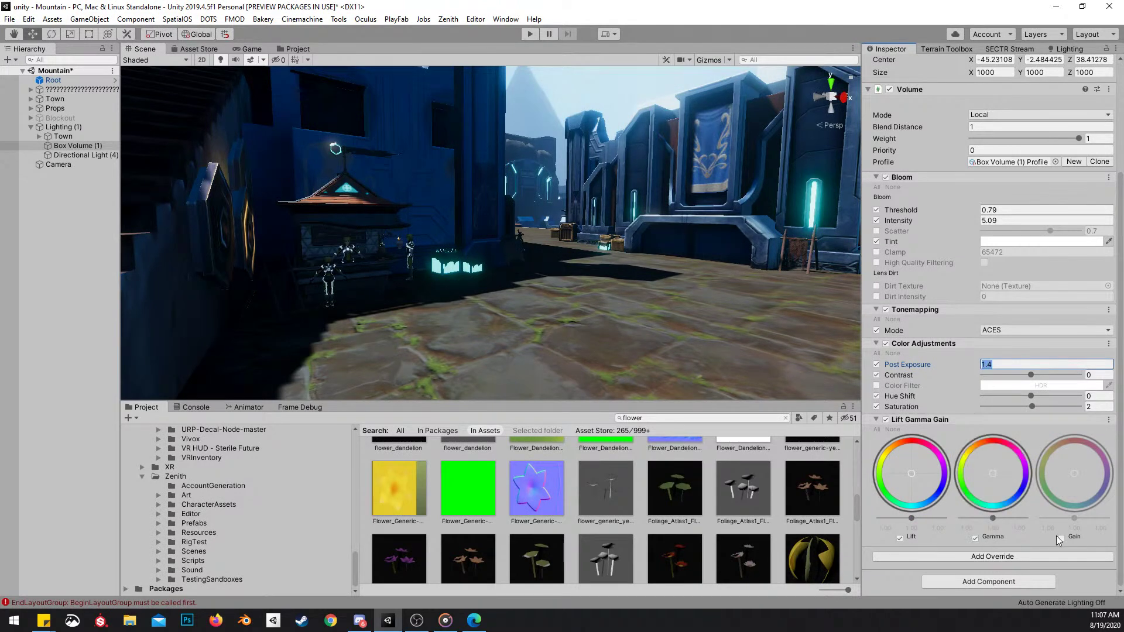
left_click(1061, 539)
left_click_drag(994, 519, 999, 520)
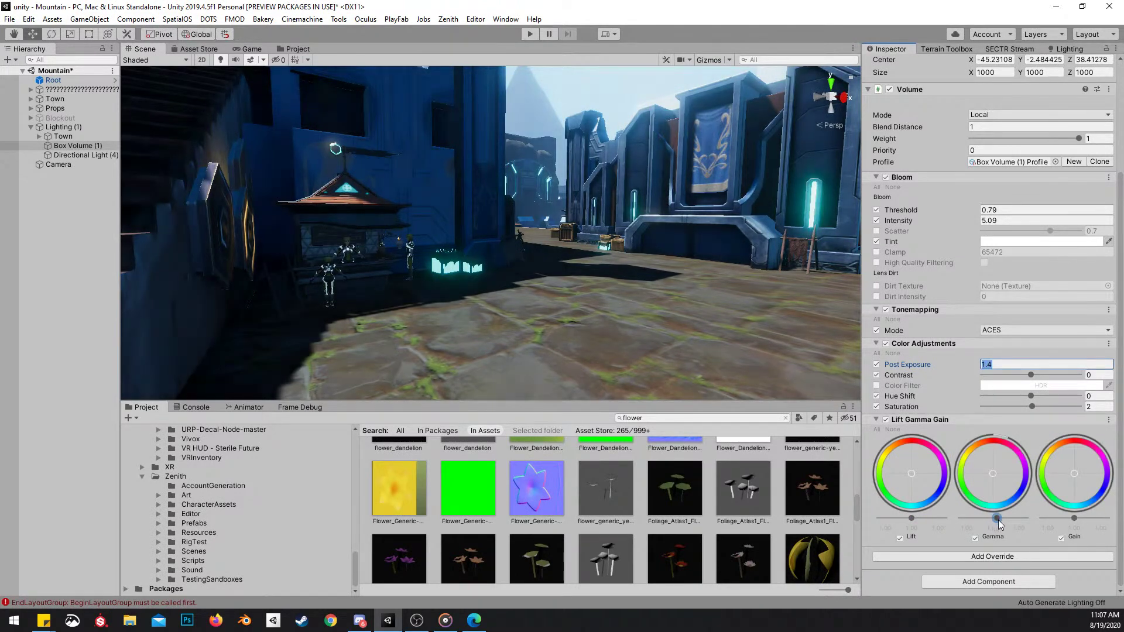
Compare the stall's characters with Lift Gamma Gain off and on, leave it enabled, and reduce the Gamma slightly
right_click_drag(531, 208, 410, 214)
key("w")
left_click(886, 419)
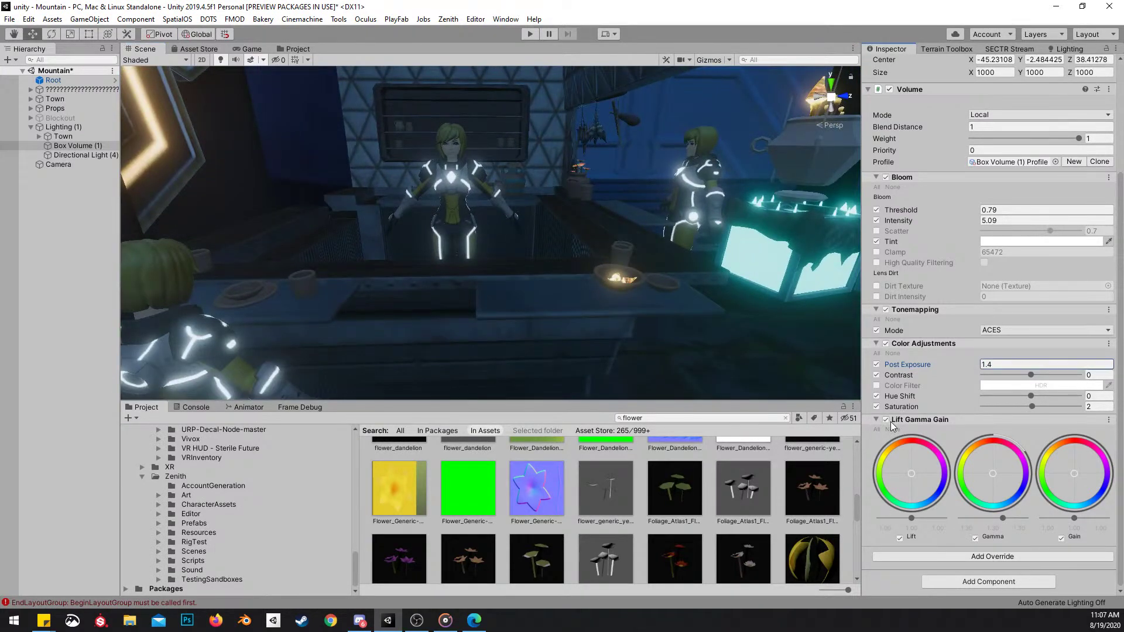
left_click(886, 420)
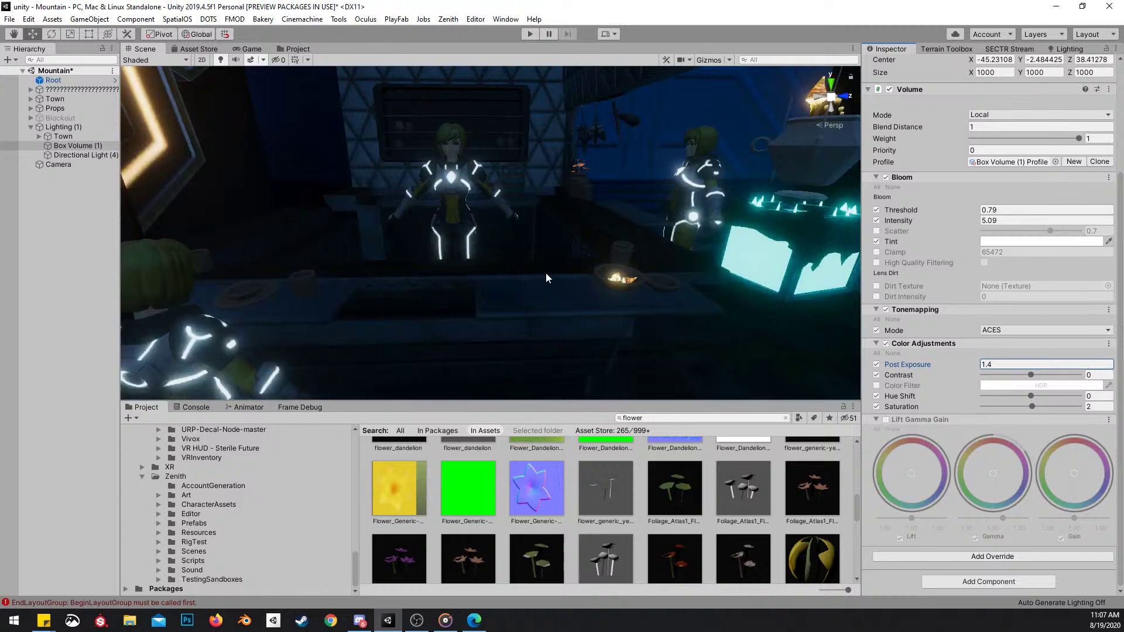
left_click(887, 419)
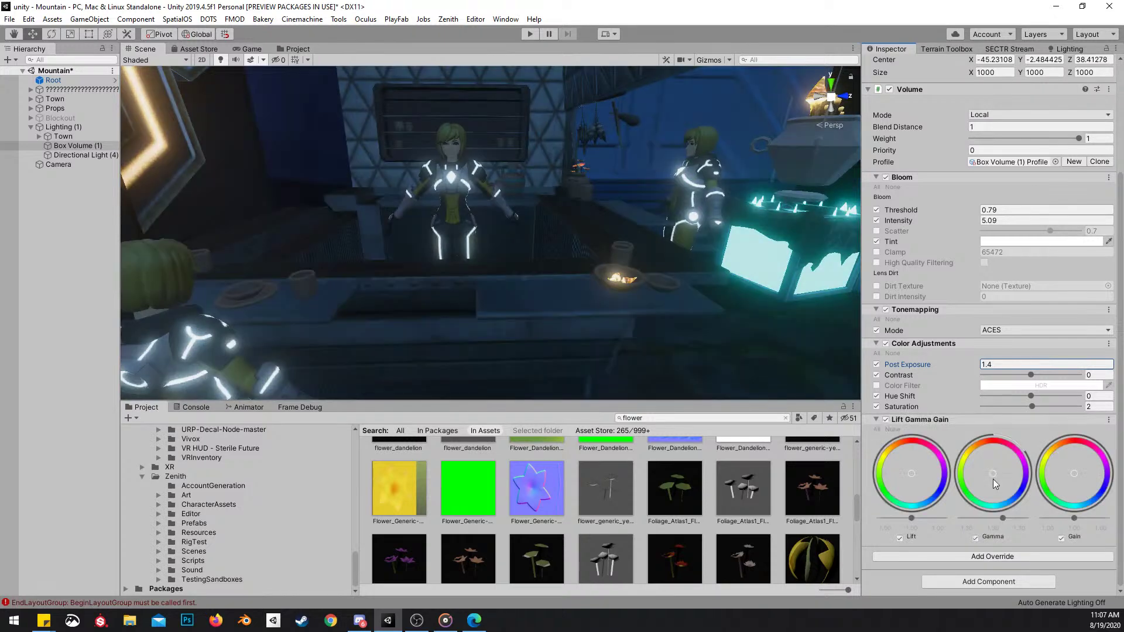
left_click_drag(1003, 517, 999, 519)
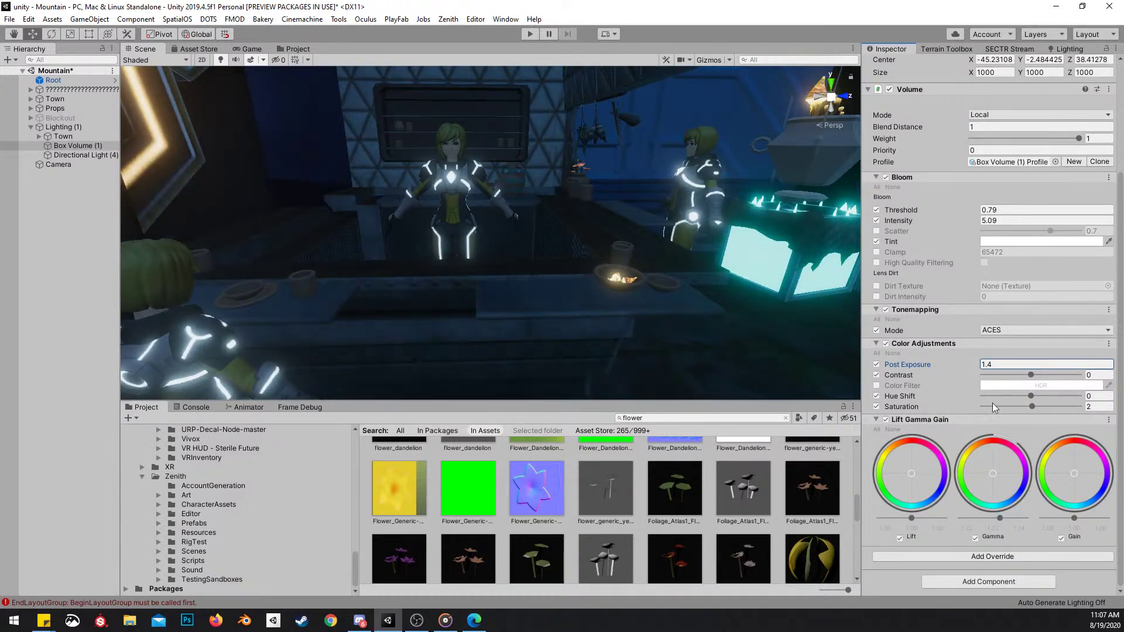
Set the Post Exposure in Color Adjustments to 1.1
left_click(1004, 367)
type("1.")
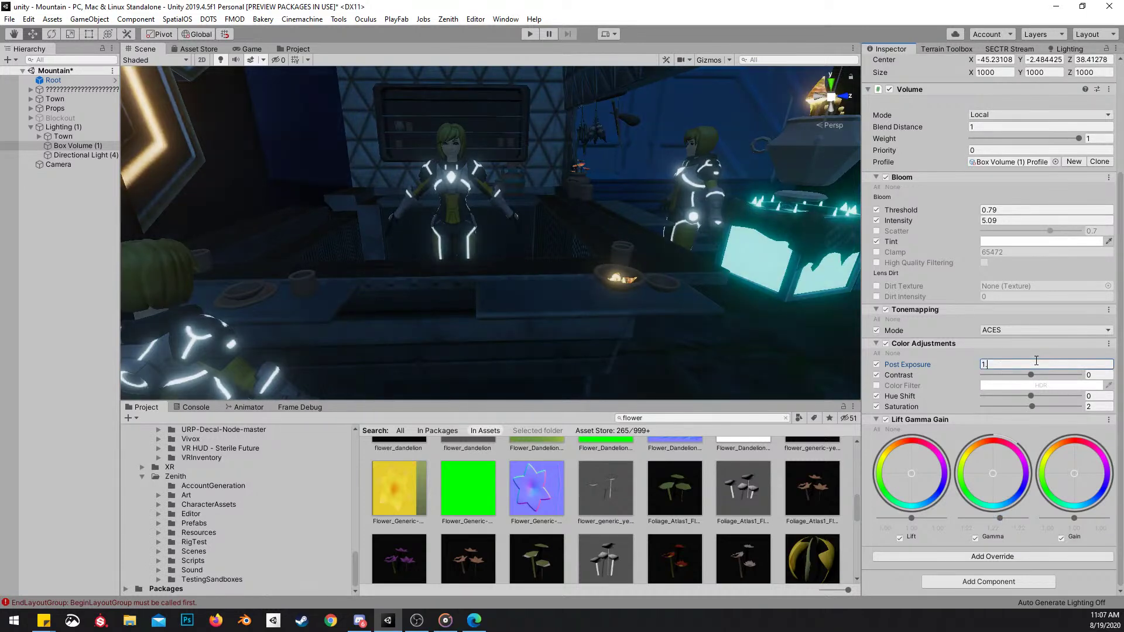
type("2")
key("BackSpace")
type("1")
Examine the stall and its surroundings in the maximized scene view to judge the new exposure and gamma
right_click_drag(713, 245, 785, 294)
key("s")
key("w")
key("shift+space")
key("w")
scroll(788, 284, "down", 3)
key("s")
key("shift+space")
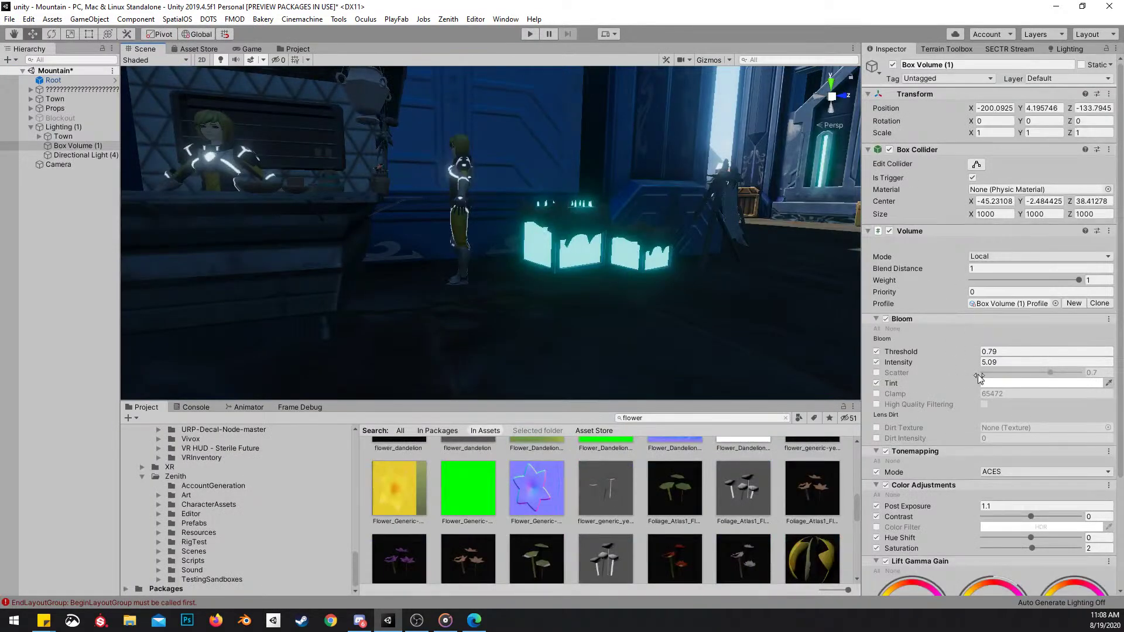
Set the Bloom intensity to 3.5 and check the glow around the stall and its characters
left_click(971, 366)
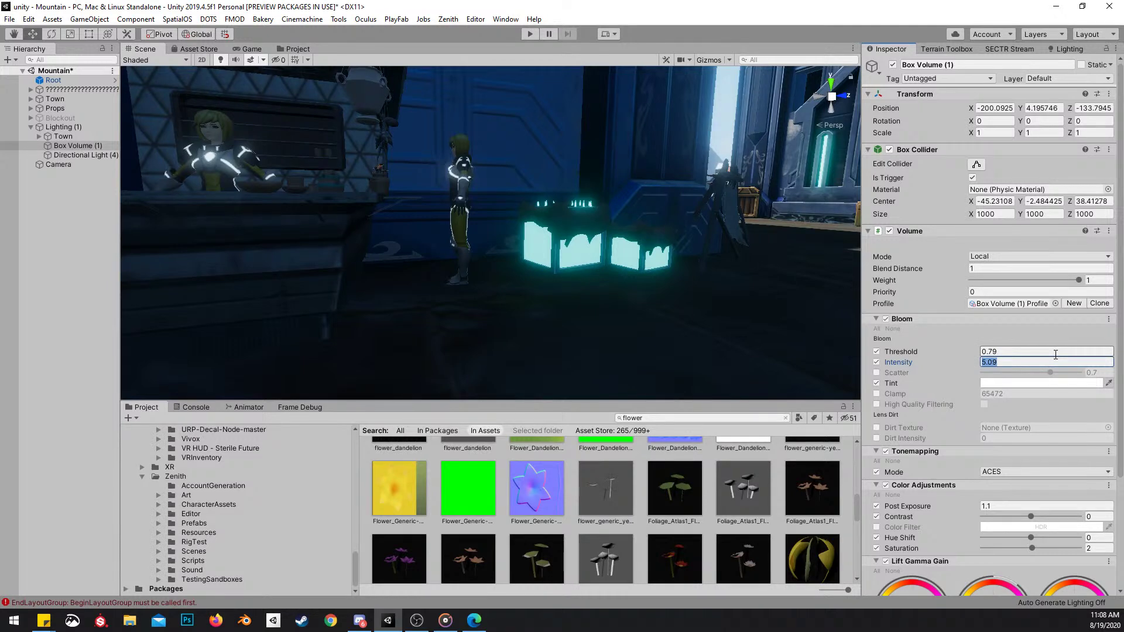
type("3.5")
key("Return")
right_click_drag(792, 267, 703, 242)
scroll(1008, 423, "down", 3)
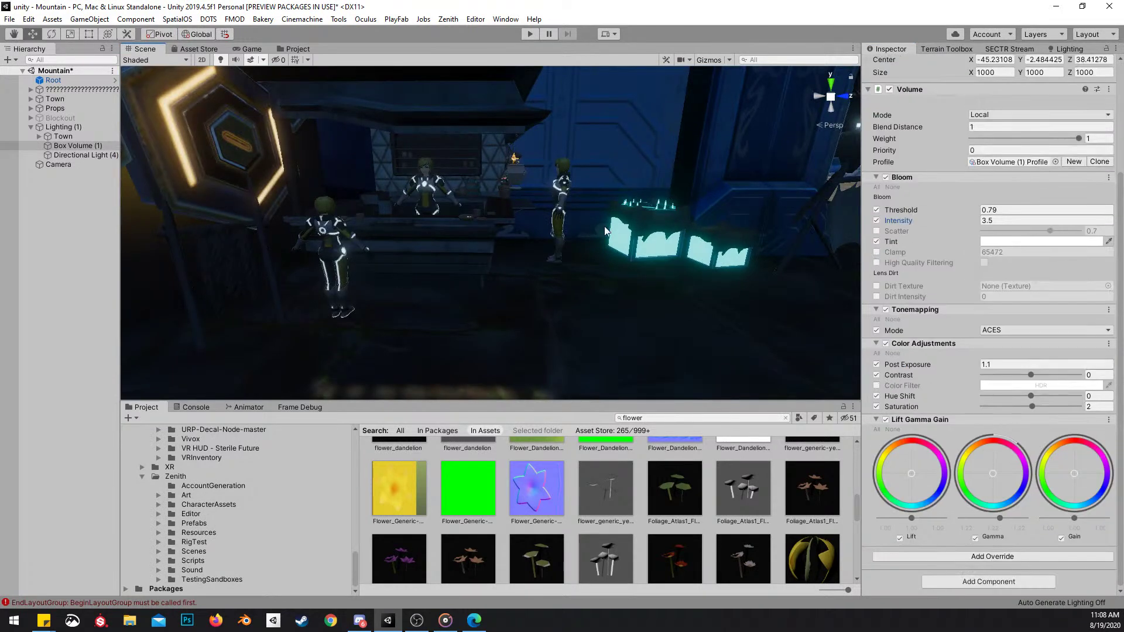
right_click_drag(597, 230, 718, 290)
right_click_drag(737, 326, 719, 329)
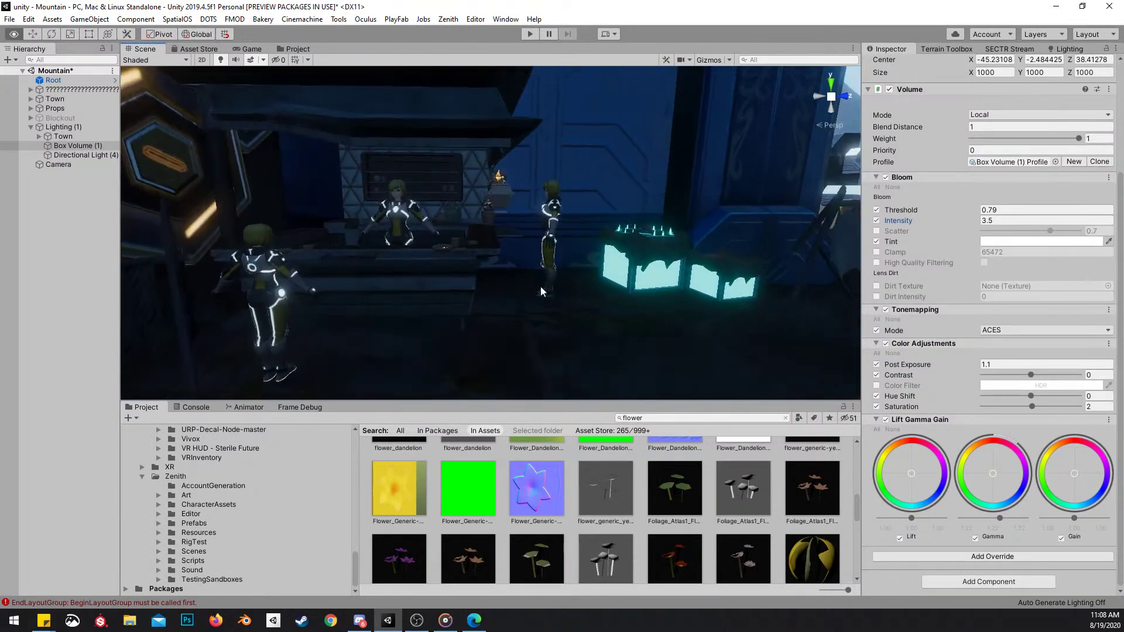
right_click_drag(639, 287, 590, 302)
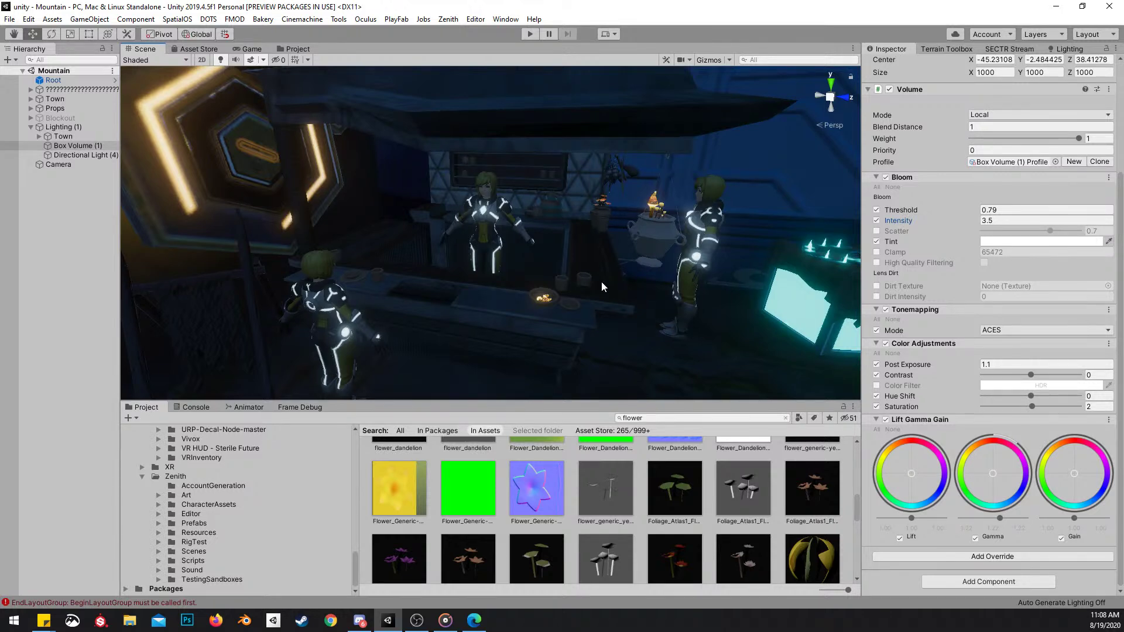
Raise the Gain slightly in Lift Gamma Gain, undoing a stronger first attempt
right_click_drag(684, 378, 937, 452)
key("s")
key("w")
scroll(819, 381, "down", 1)
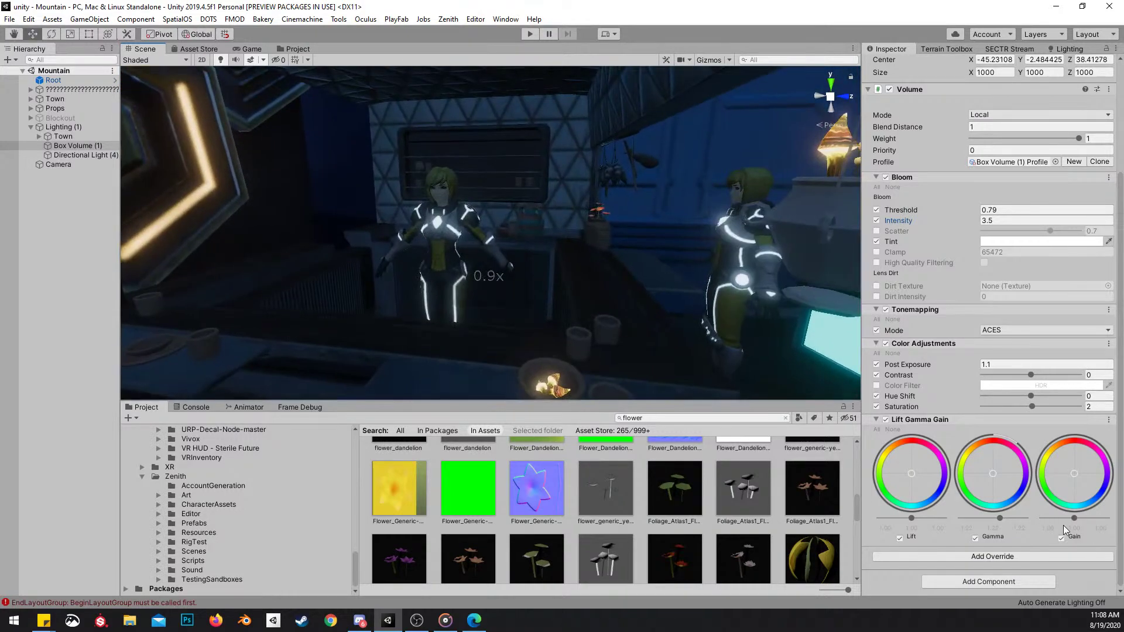
left_click_drag(1075, 519, 1088, 518)
right_click_drag(761, 264, 726, 188)
key("s")
key("ctrl+z")
left_click_drag(1078, 518, 1081, 517)
key("w")
right_click_drag(760, 331, 762, 345)
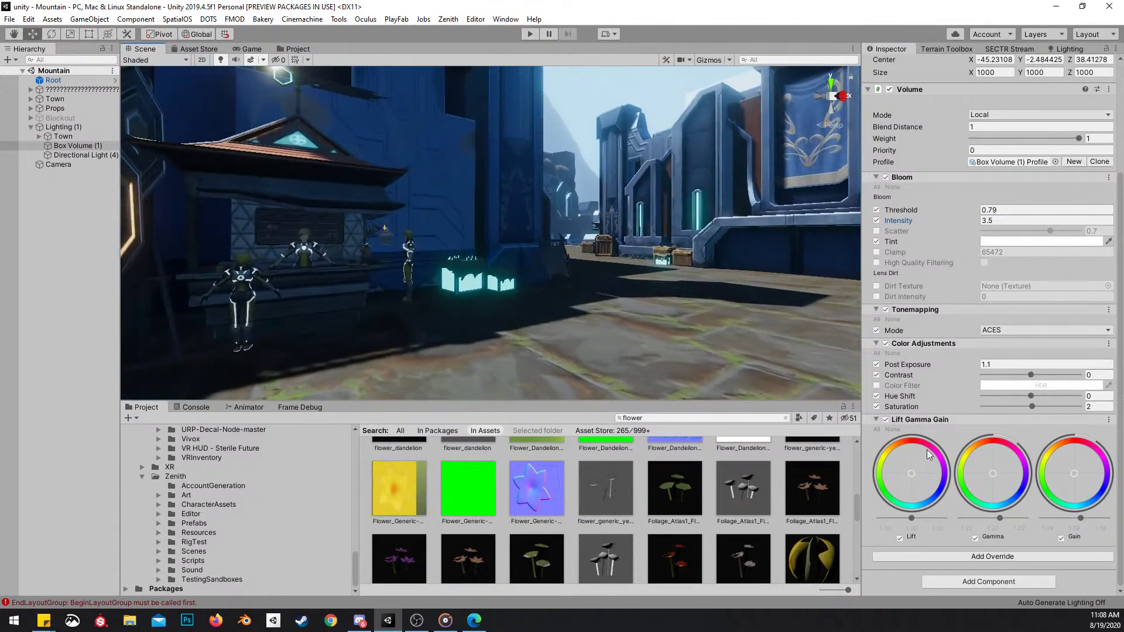
Try tinting the Gamma color wheel toward blue and reset it to neutral
left_click_drag(992, 475, 1003, 491)
right_click(996, 467)
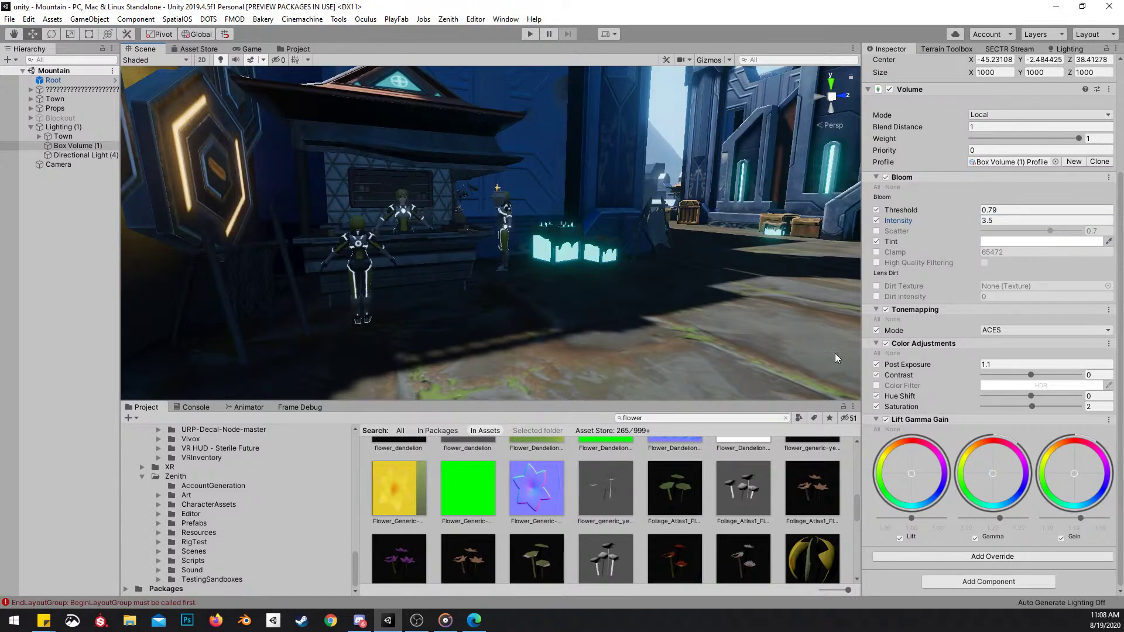
right_click_drag(718, 289, 717, 249)
right_click_drag(584, 288, 668, 297)
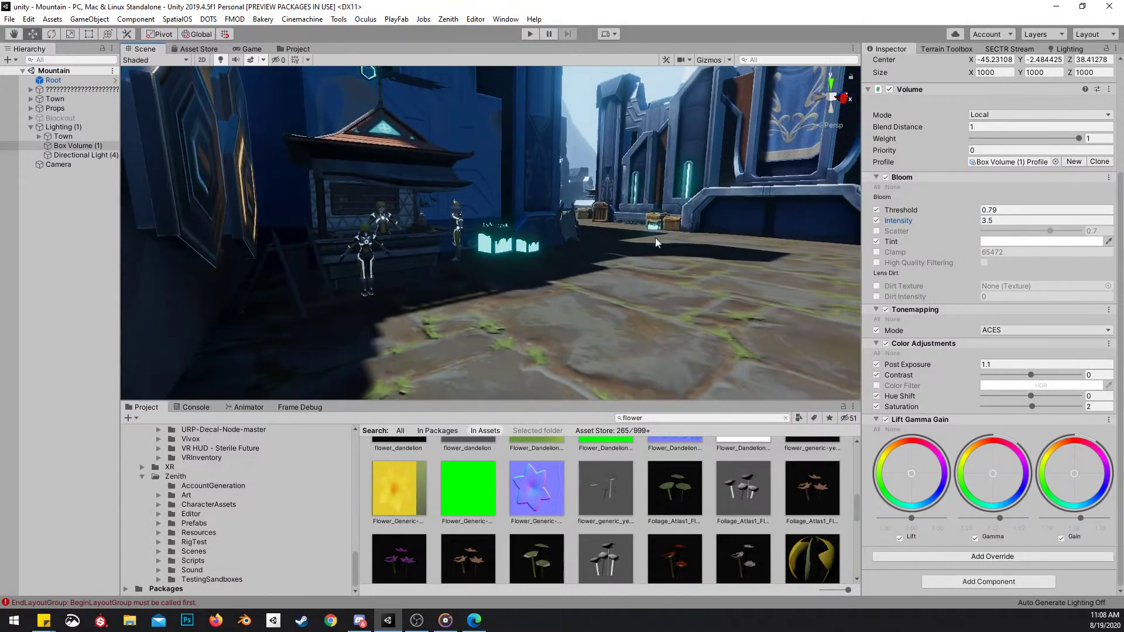
right_click_drag(652, 248, 663, 216)
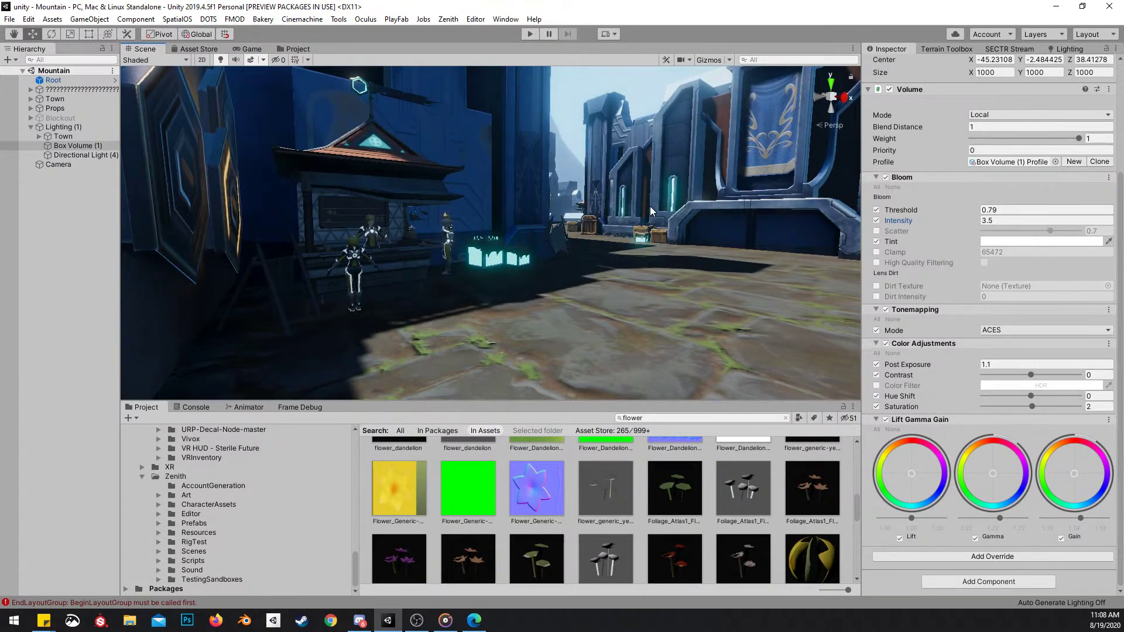
scroll(652, 210, "up", 3)
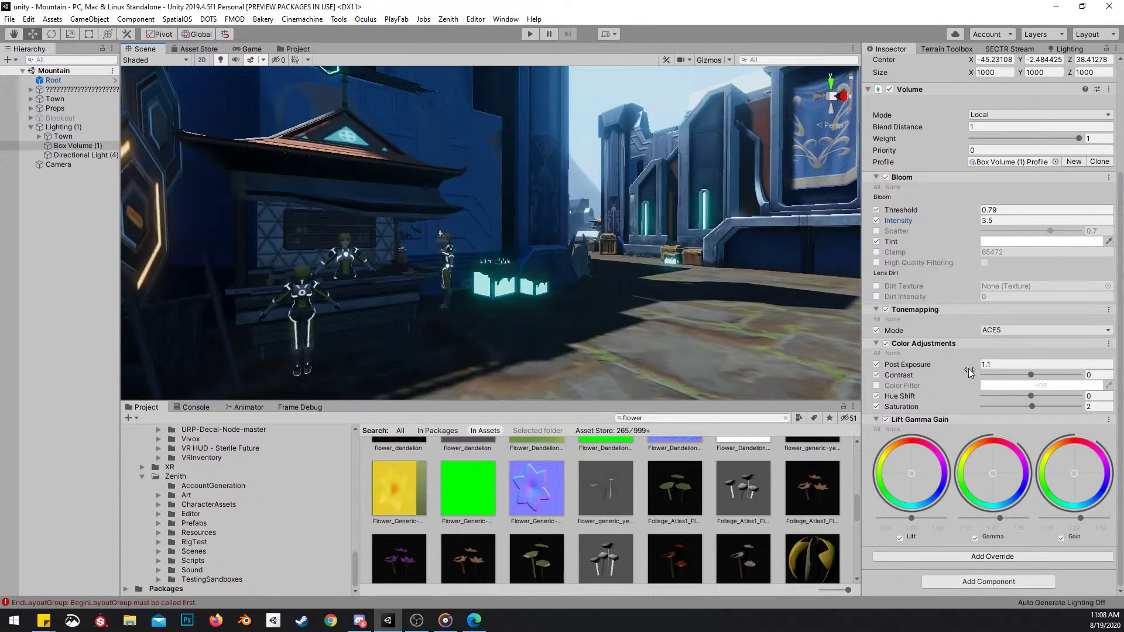
scroll(990, 346, "up", 4)
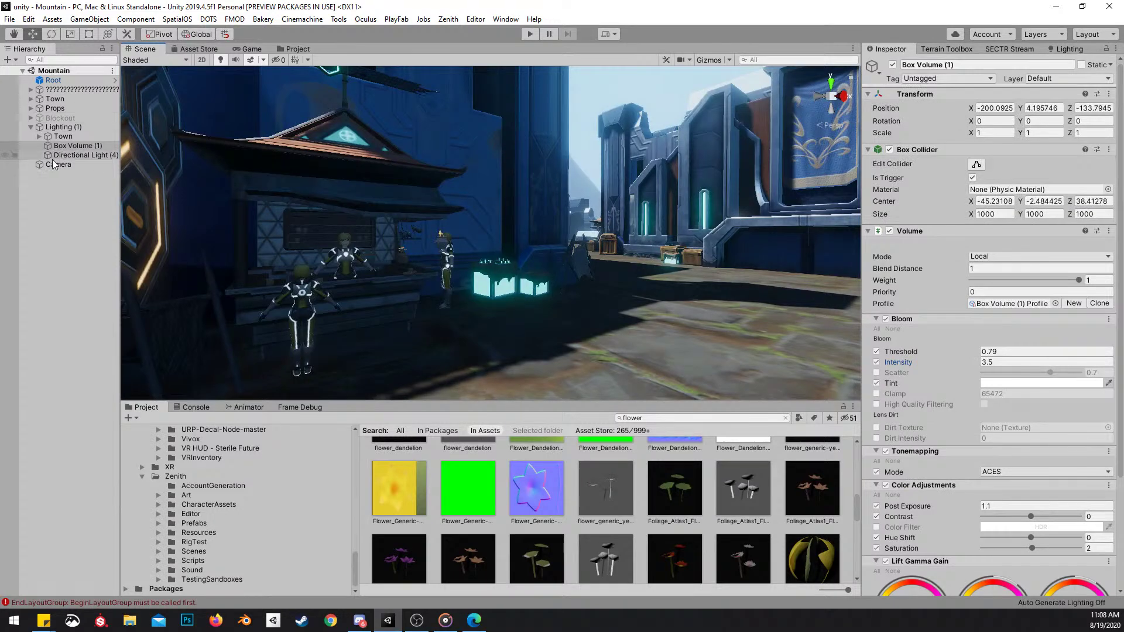
Set the color of Directional Light (4) to the pale orange FBE9D1 after trying saturated yellow FFEE00
left_click(82, 154)
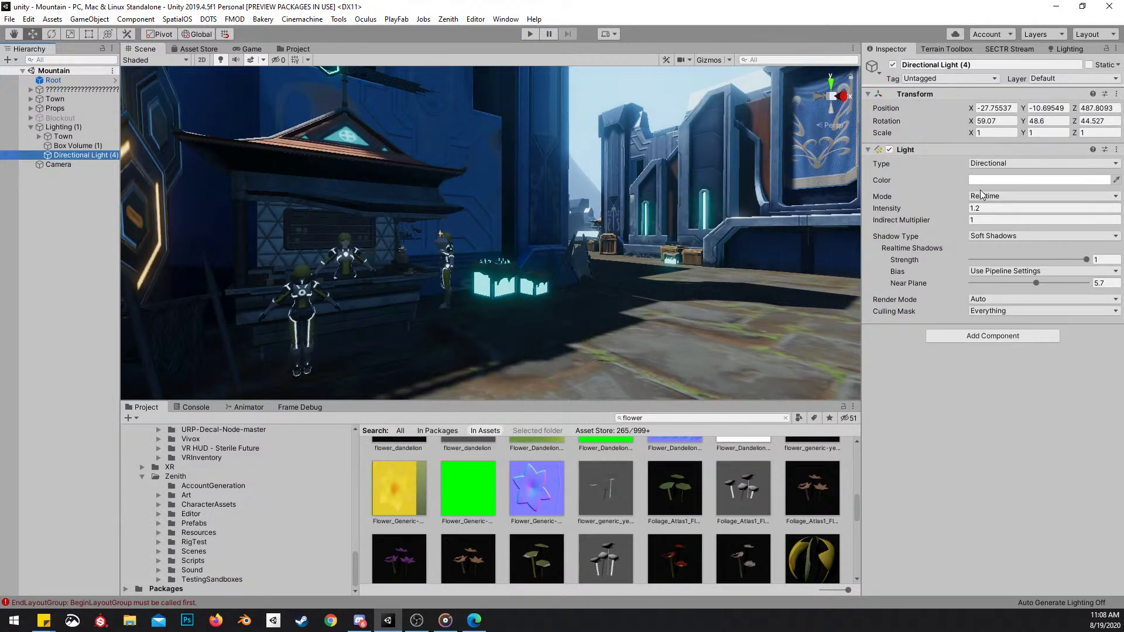
left_click(993, 180)
left_click(1083, 285)
left_click_drag(1042, 312, 1086, 288)
mouse_move(634, 288)
right_mouse_down()
mouse_move(585, 266)
mouse_move(653, 285)
right_mouse_up()
left_click(1034, 180)
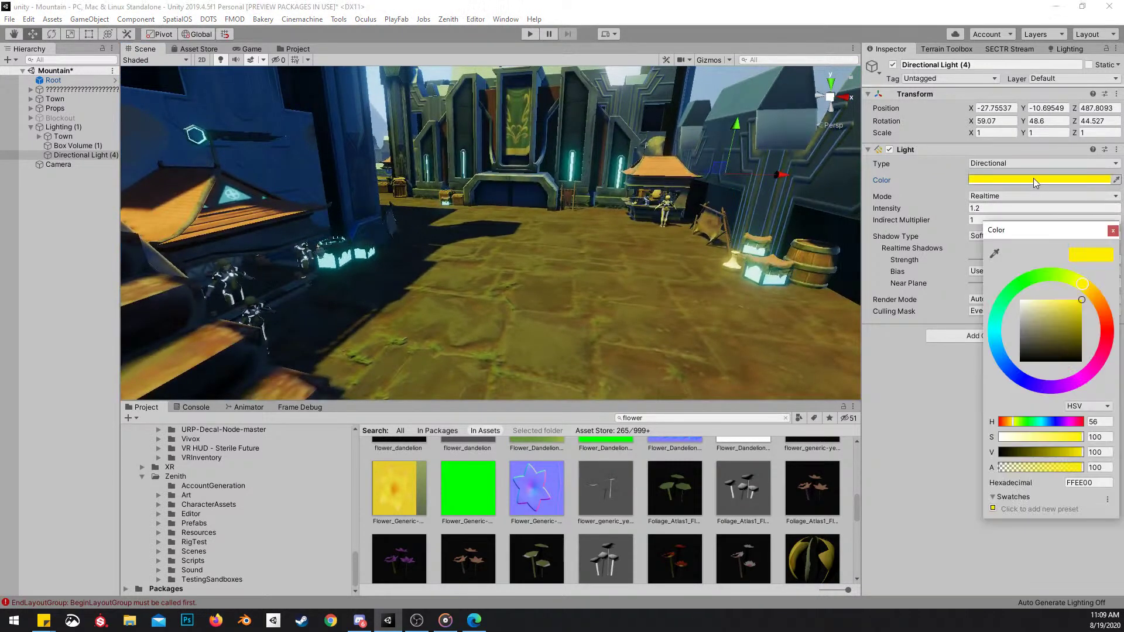
mouse_move(1045, 308)
left_mouse_down()
mouse_move(992, 301)
mouse_move(1093, 295)
left_mouse_up()
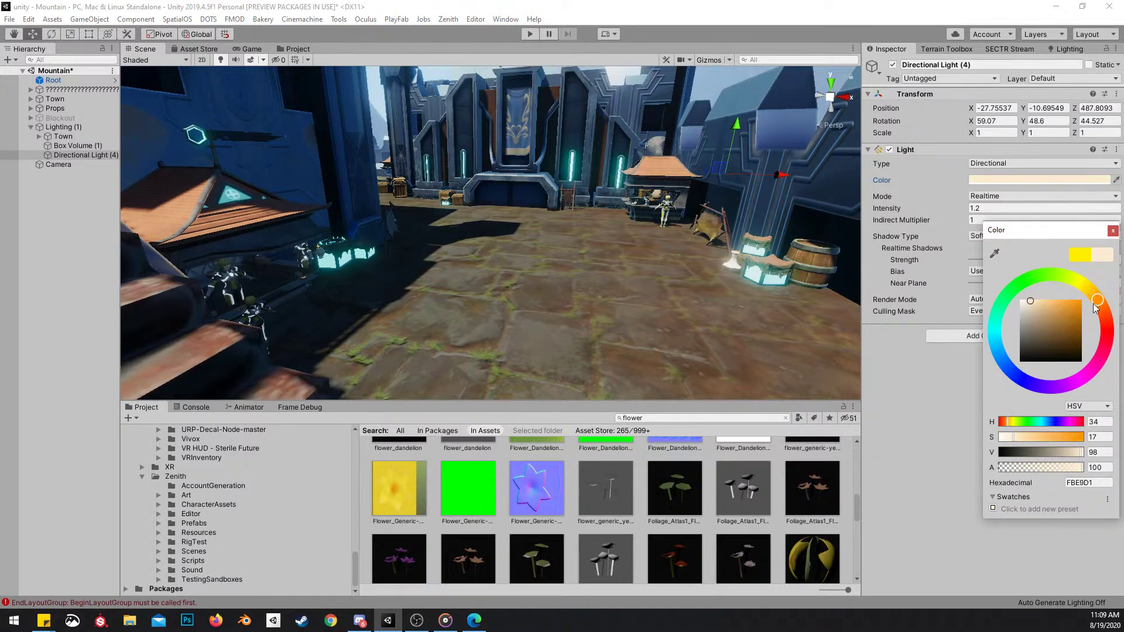
Undo and redo the light color change to compare yellow and pale orange lighting across the square
right_click(655, 250)
right_click_drag(654, 251, 630, 218)
key("ctrl+z")
key("ctrl+z")
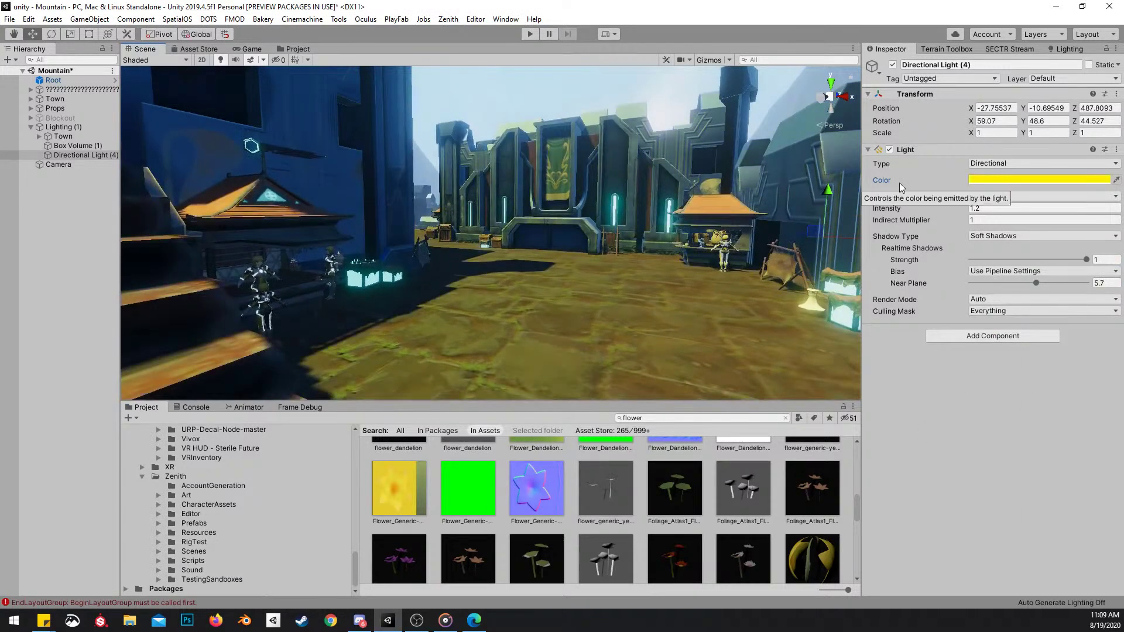
key("ctrl+y")
key("ctrl+y")
left_click(1025, 181)
left_click(637, 170)
right_click_drag(639, 171, 731, 263)
key("w")
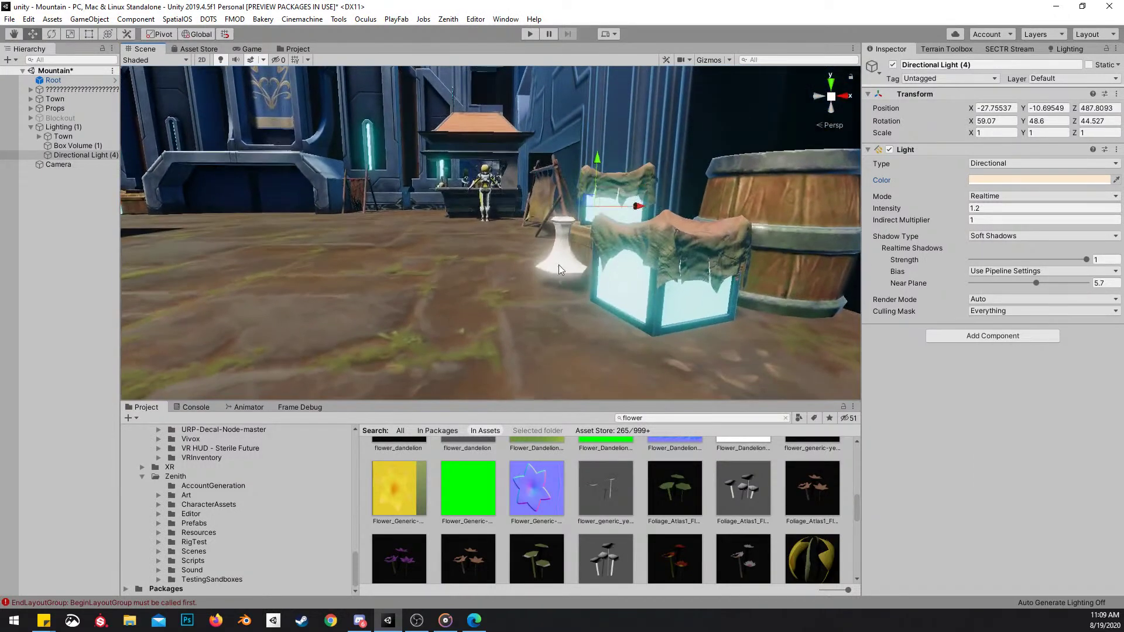
Try reducing the directional light color's saturation to 0 and undo it
left_click(997, 179)
left_click_drag(996, 441, 991, 440)
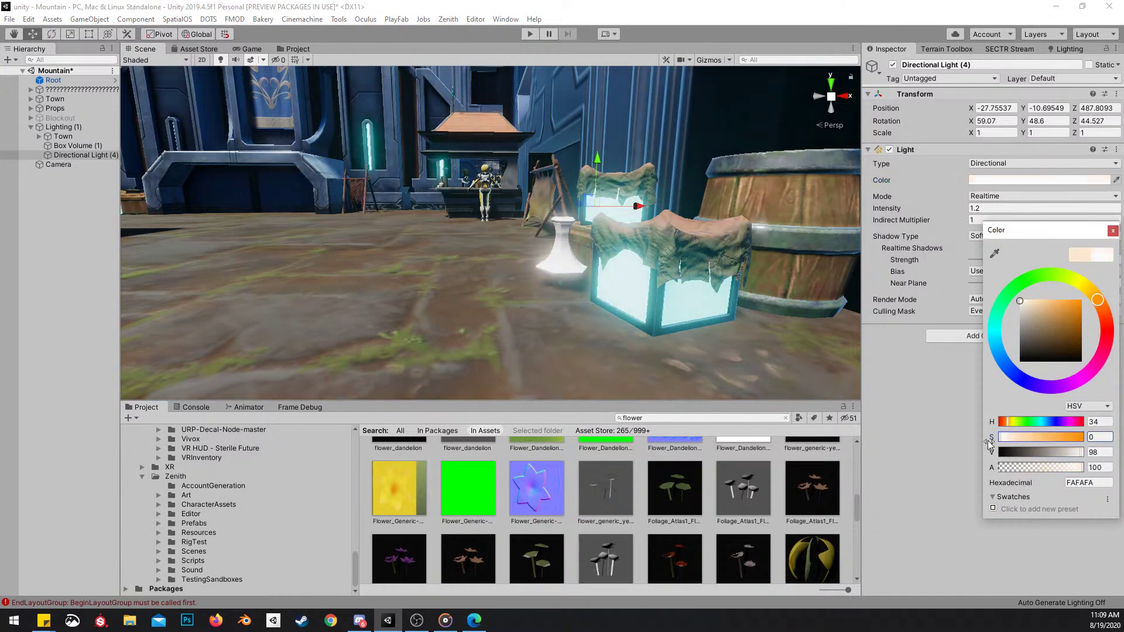
key("ctrl+z")
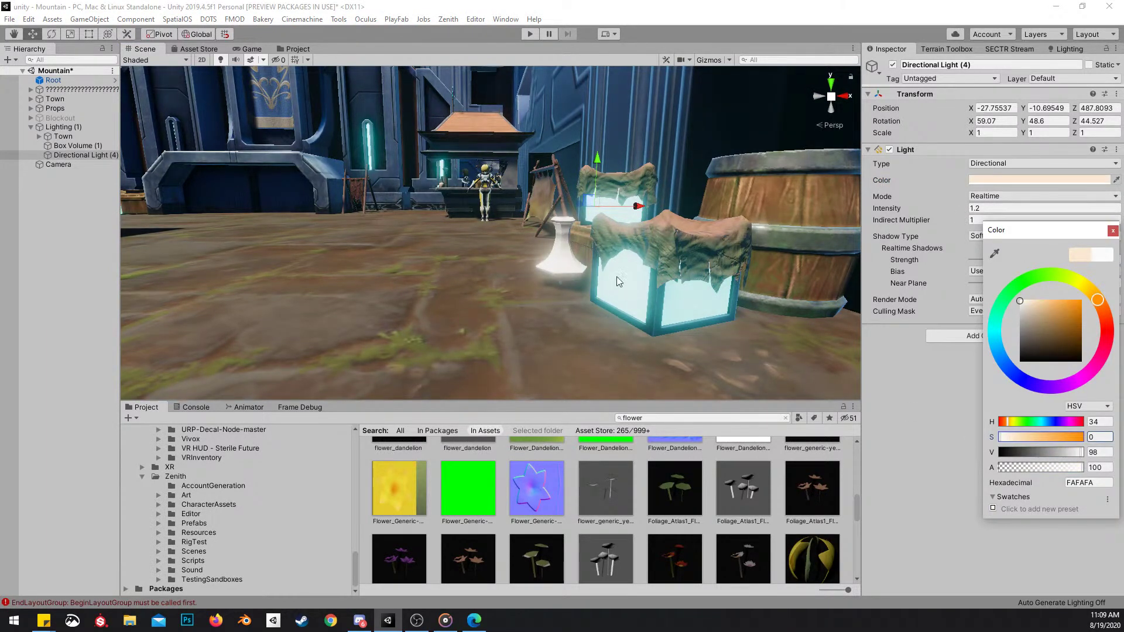
right_click_drag(661, 232, 571, 259)
key("s")
key("s")
right_click_drag(640, 275, 703, 361)
right_click_drag(637, 297, 584, 235)
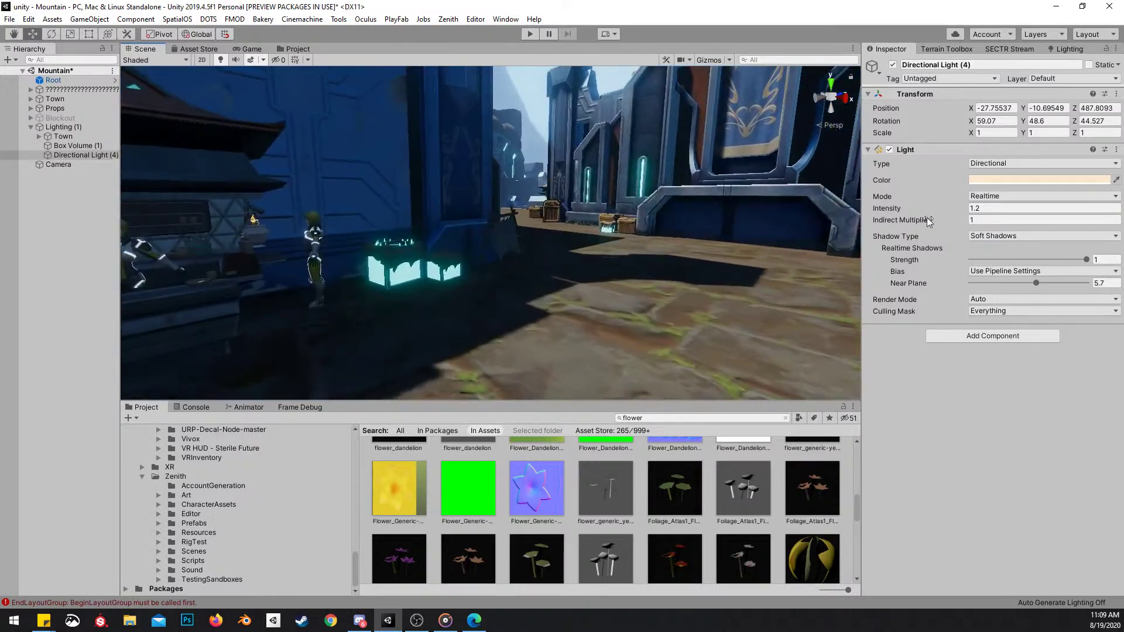
Set the directional light color's saturation to 9, giving FAF0E3
left_click(993, 179)
left_click_drag(1012, 442, 1008, 437)
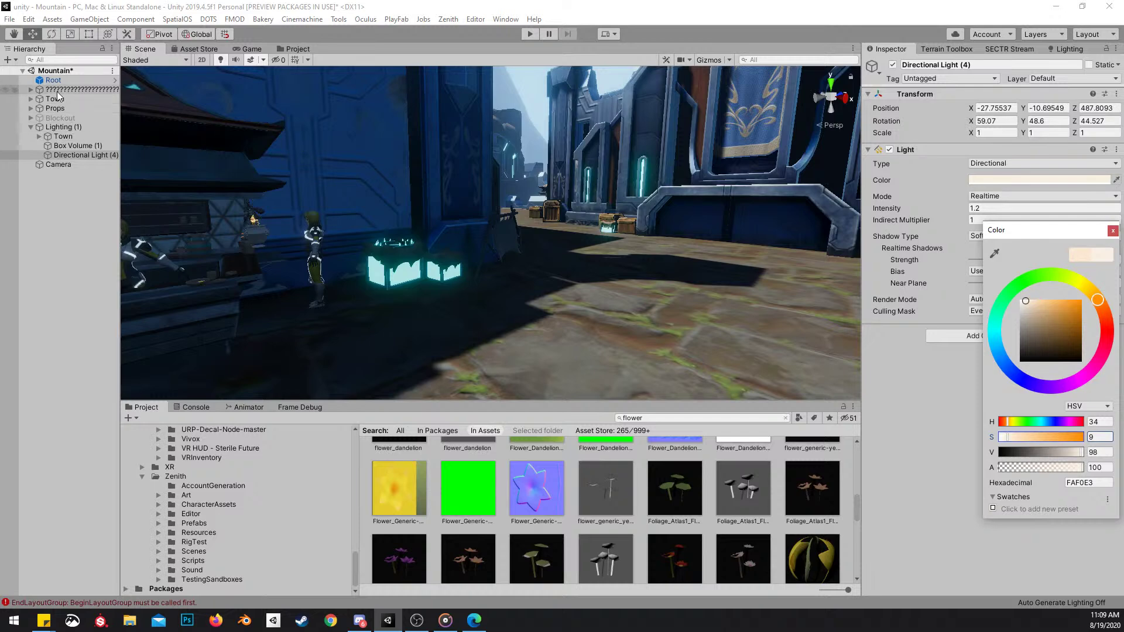
left_click(67, 155)
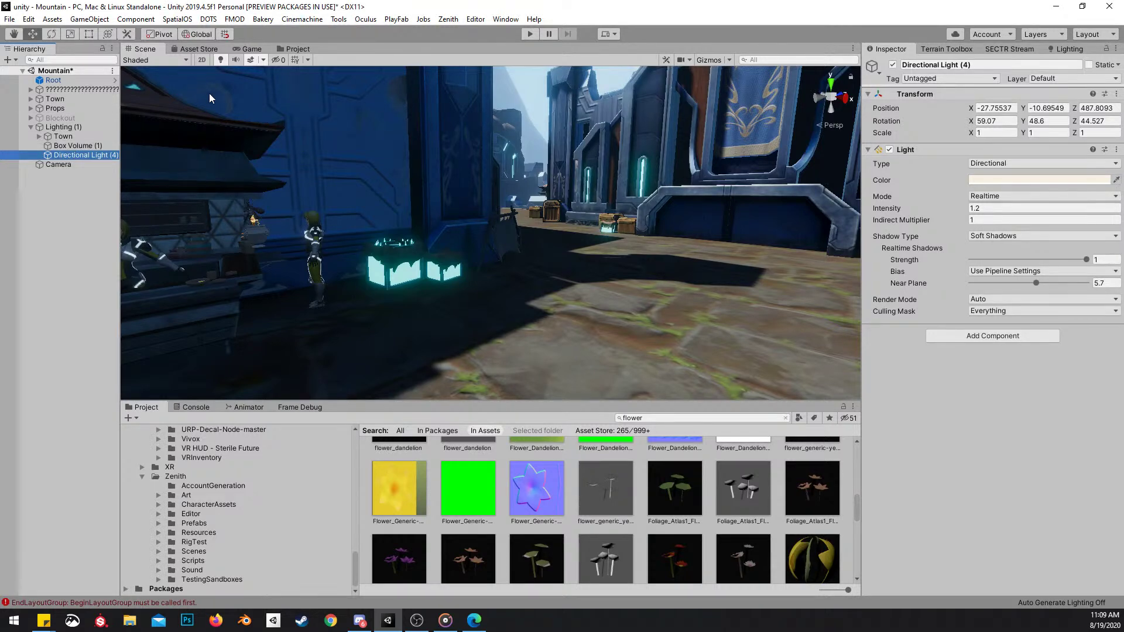
Select Box Volume (1) and examine the stall and town square under the new light color
left_click(88, 145)
right_click_drag(718, 180, 690, 206)
right_click_drag(616, 234, 631, 248)
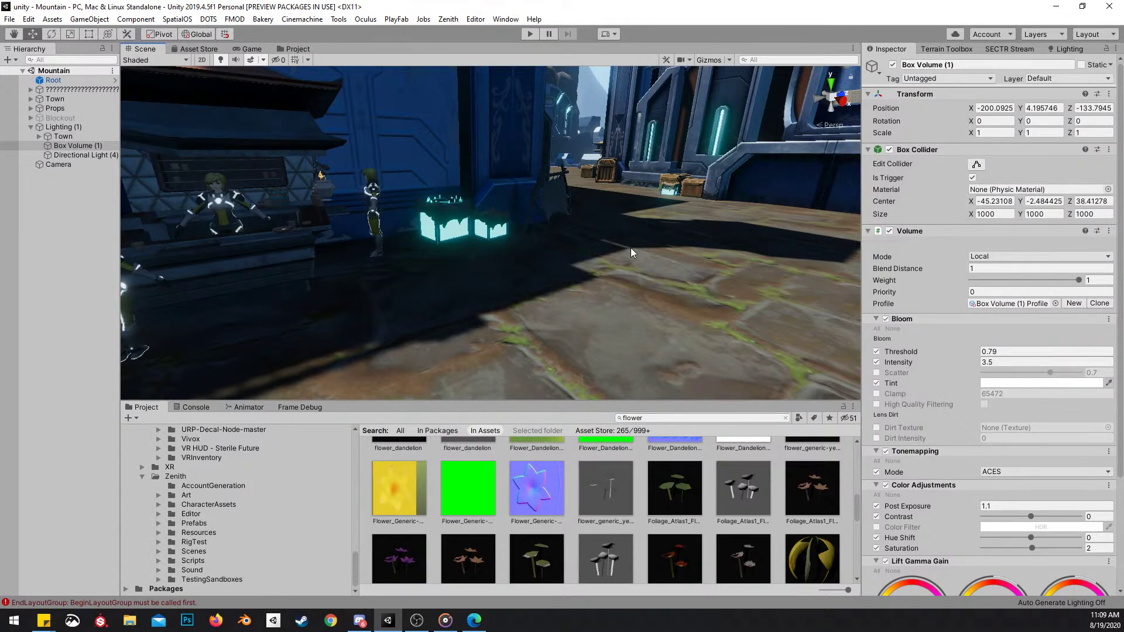
scroll(1010, 380, "down", 4)
right_click_drag(643, 283, 799, 269)
scroll(1054, 346, "up", 5)
right_click_drag(700, 155, 725, 141)
key("s")
right_click_drag(649, 212, 648, 174)
Compare the town from several viewpoints with the box volume disabled and enabled, leaving it enabled
left_click(893, 65)
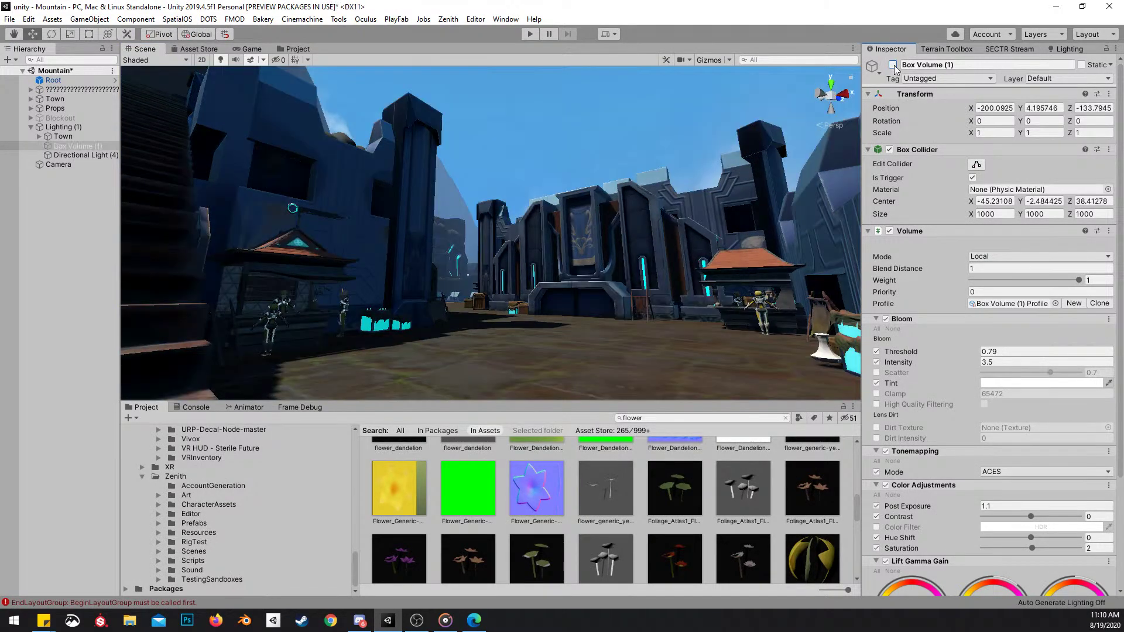
left_click(893, 65)
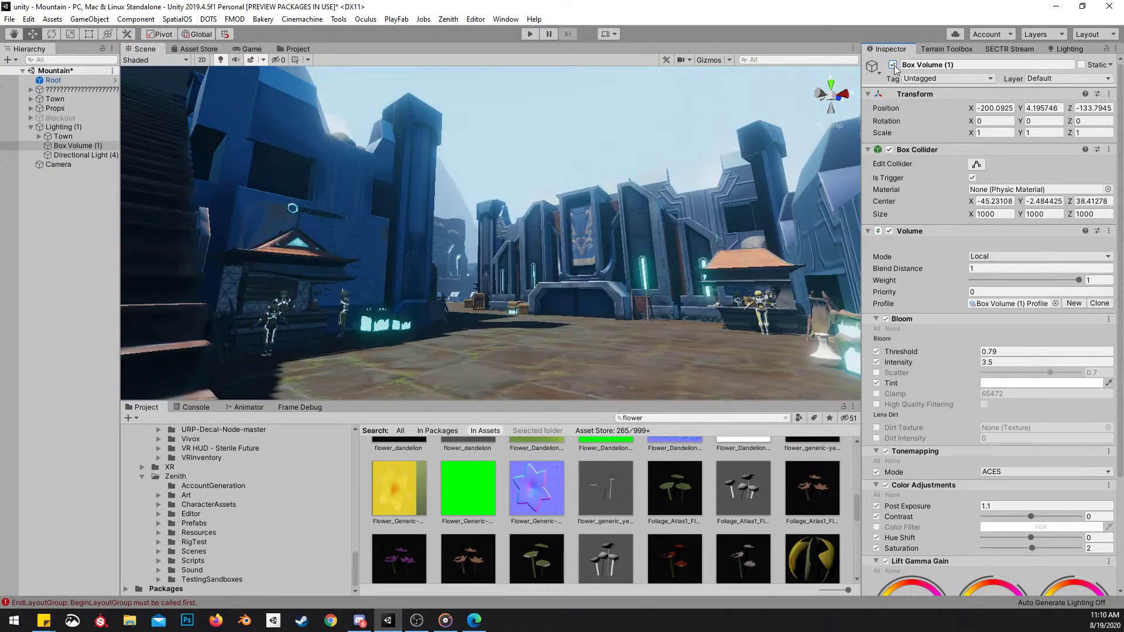
left_click(893, 65)
left_click(893, 65)
right_click_drag(647, 216, 483, 220)
scroll(490, 233, "up", 1)
key("d")
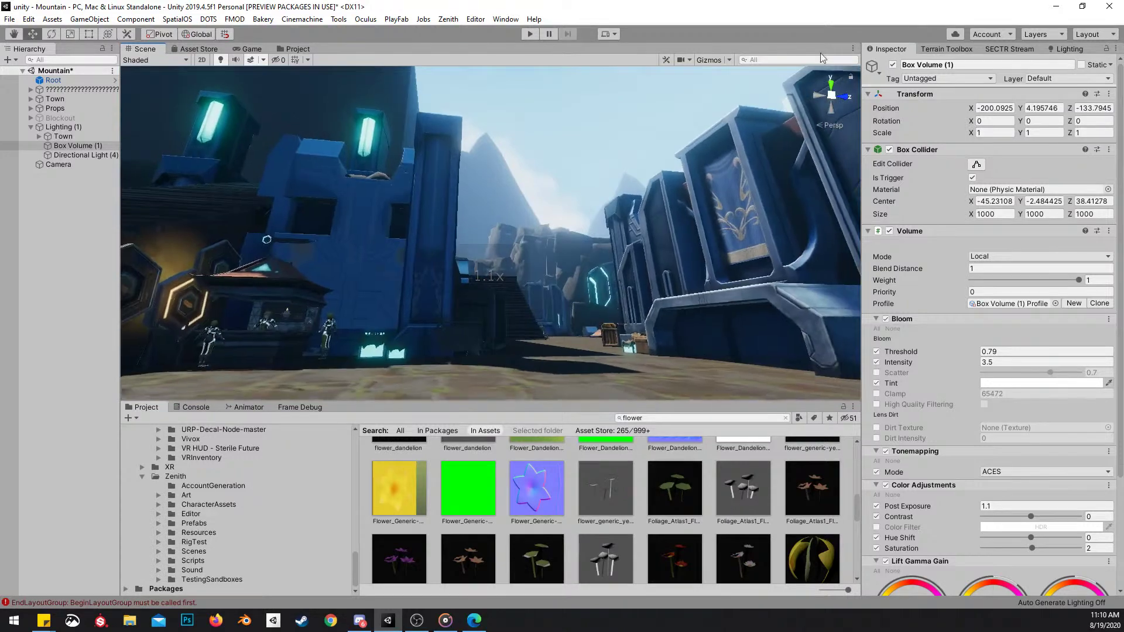
left_click(893, 65)
left_click(893, 65)
mouse_move(380, 248)
right_mouse_down()
mouse_move(441, 247)
mouse_move(375, 258)
right_mouse_up()
scroll(433, 251, "up", 2)
key("s")
Reduce the Gain slightly in Lift Gamma Gain and try a small Lift change
scroll(1024, 499, "down", 4)
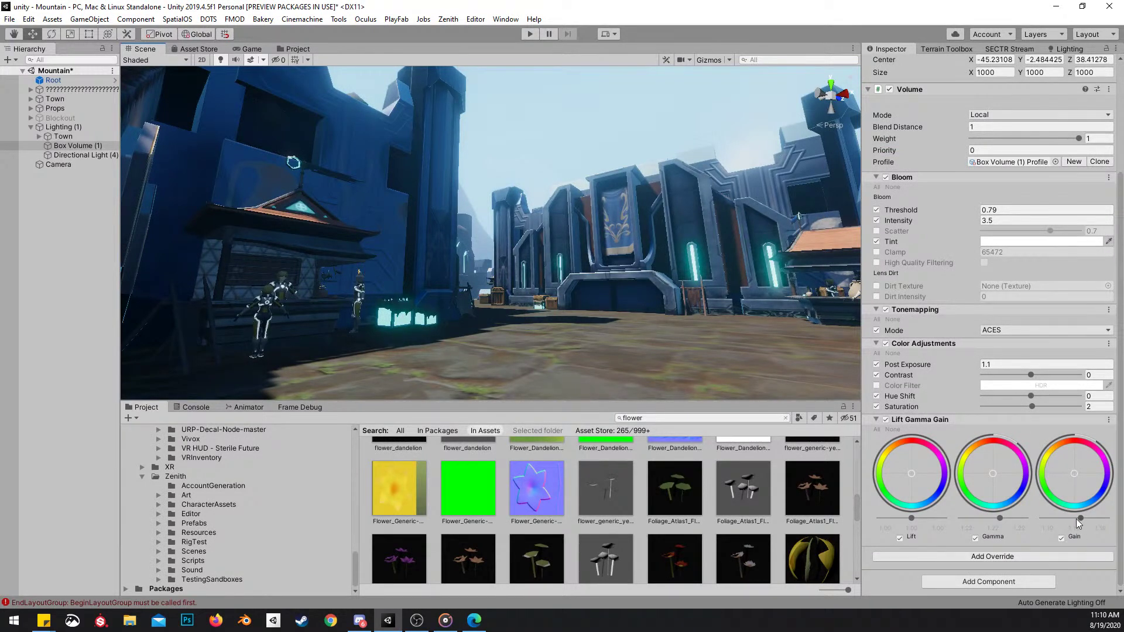
left_click_drag(1080, 517, 1080, 518)
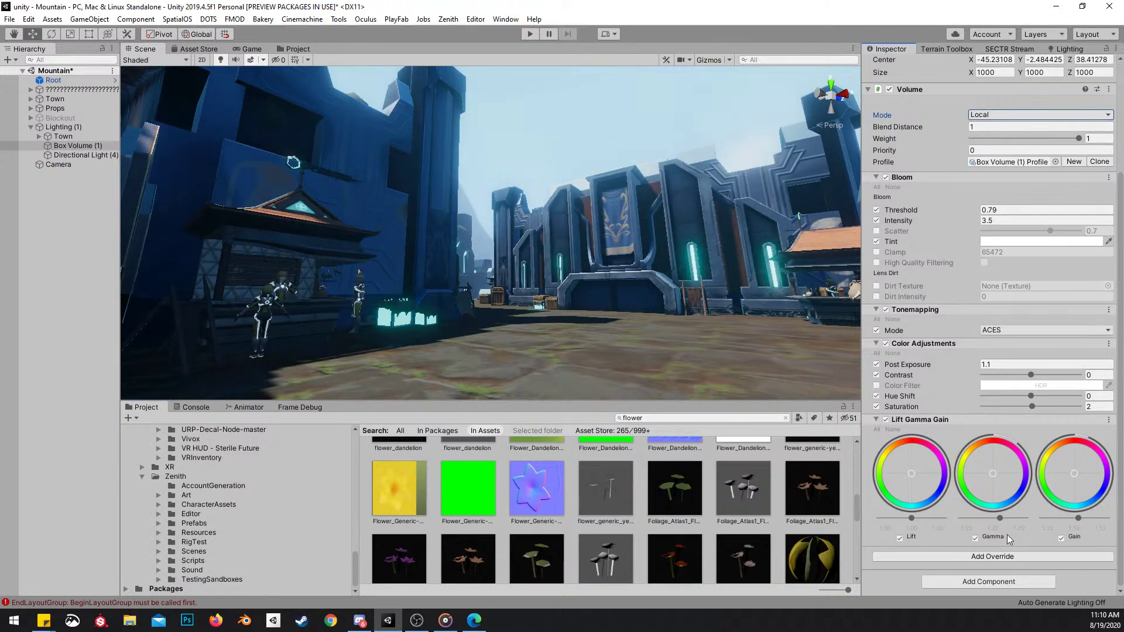
left_click_drag(913, 519, 915, 518)
scroll(1004, 362, "up", 4)
scroll(1005, 361, "down", 3)
Set the Post Exposure in Color Adjustments to 1
left_click(1013, 364)
type("1")
right_click_drag(635, 327, 674, 235)
Add a White Balance post-processing override to the volume and enable its Temperature and Tint
left_click(992, 556)
left_click(968, 414)
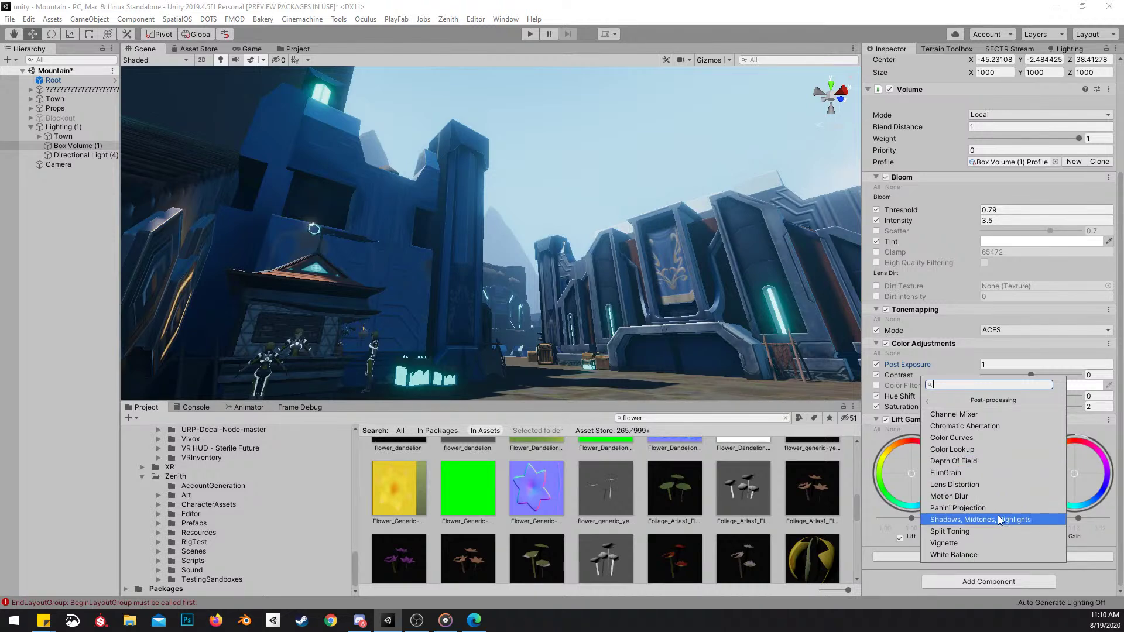
left_click(977, 556)
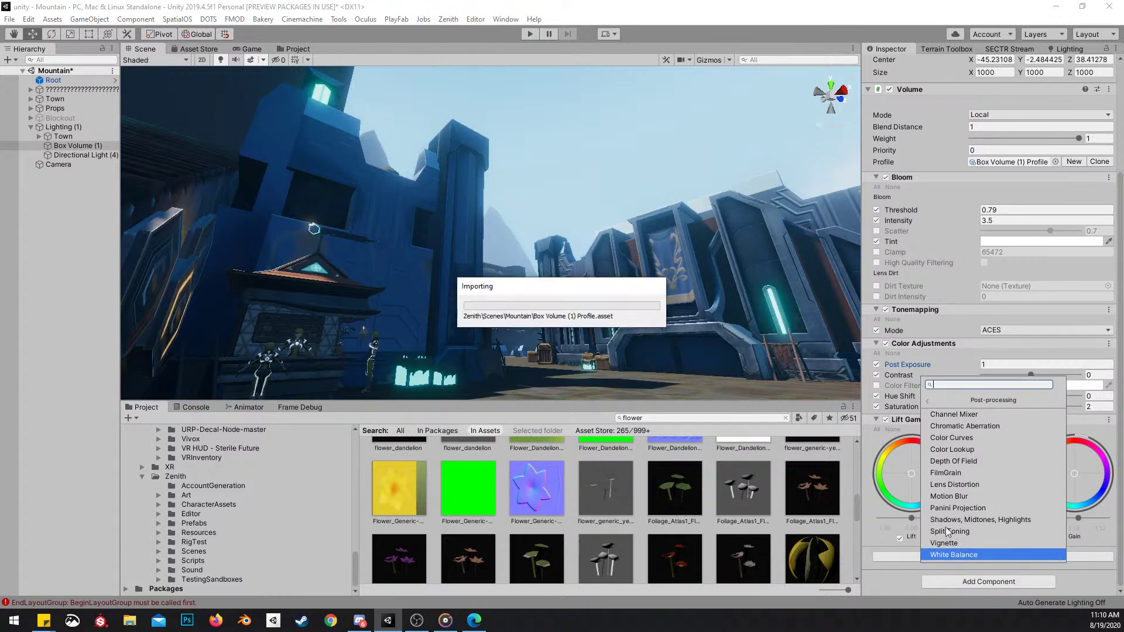
scroll(995, 524, "down", 2)
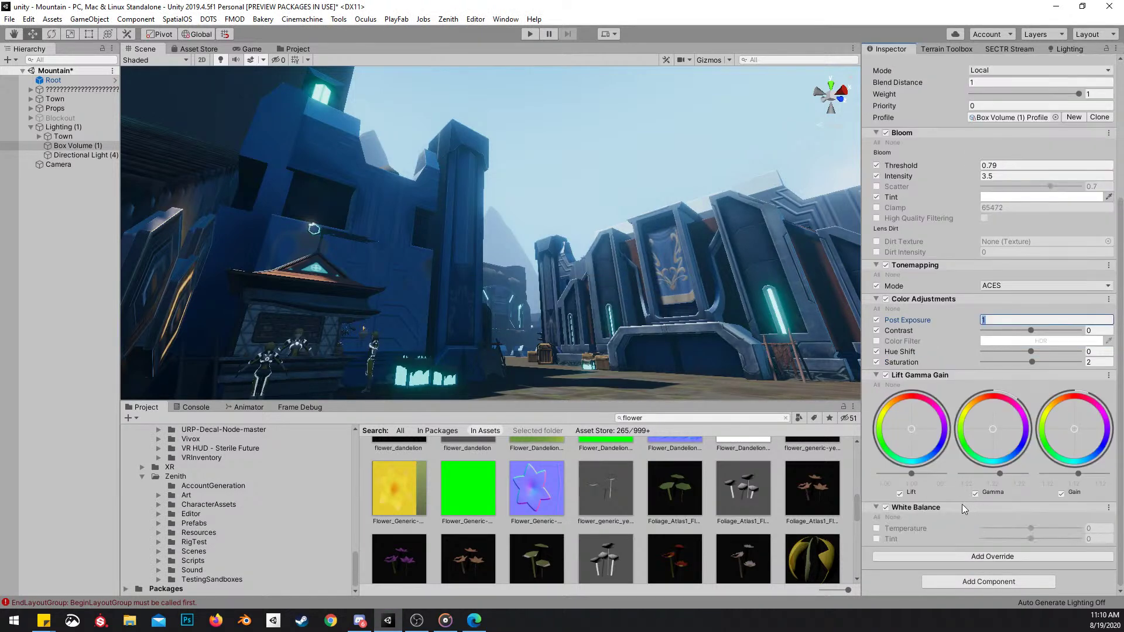
left_click(878, 528)
left_click(877, 537)
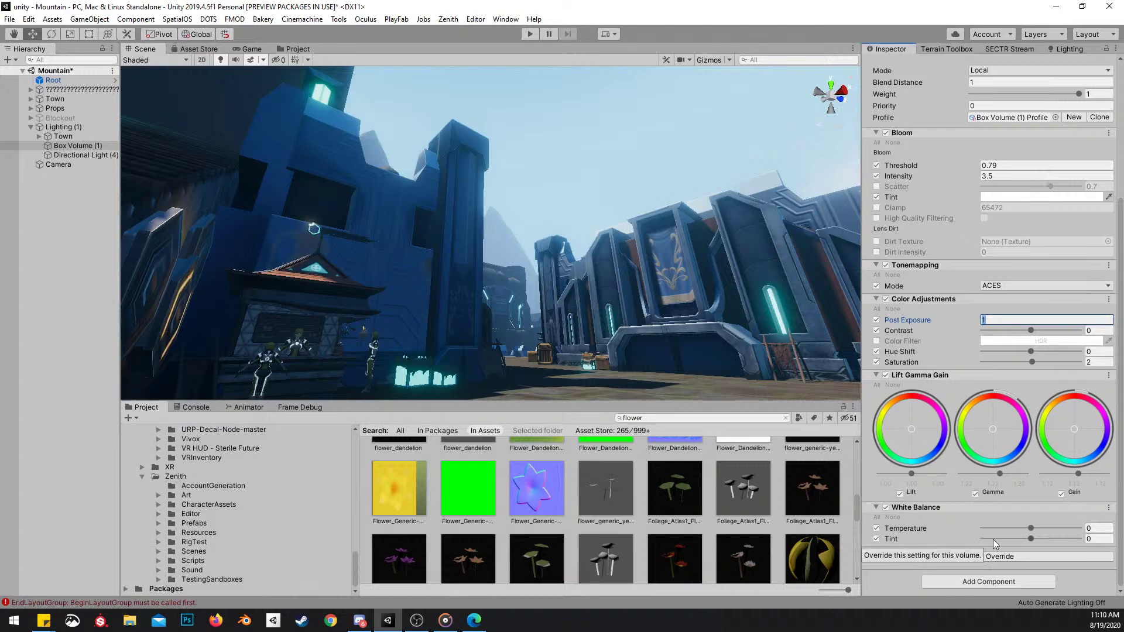
Set the White Balance temperature to 12 after trying warmer and cooler values on the square
right_click_drag(551, 174, 526, 190)
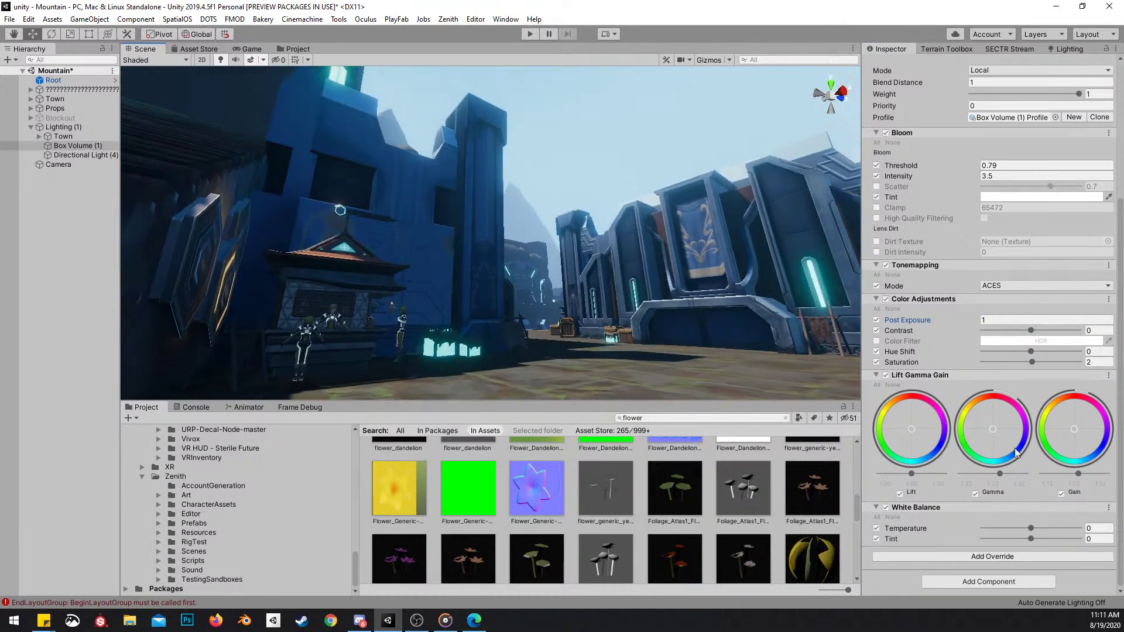
mouse_move(1026, 529)
left_mouse_down()
mouse_move(1081, 529)
mouse_move(977, 524)
mouse_move(1045, 521)
mouse_move(1048, 534)
mouse_move(1032, 531)
mouse_move(1046, 537)
left_mouse_up()
right_click_drag(673, 346, 722, 301)
key("w")
left_click_drag(1043, 528, 1023, 535)
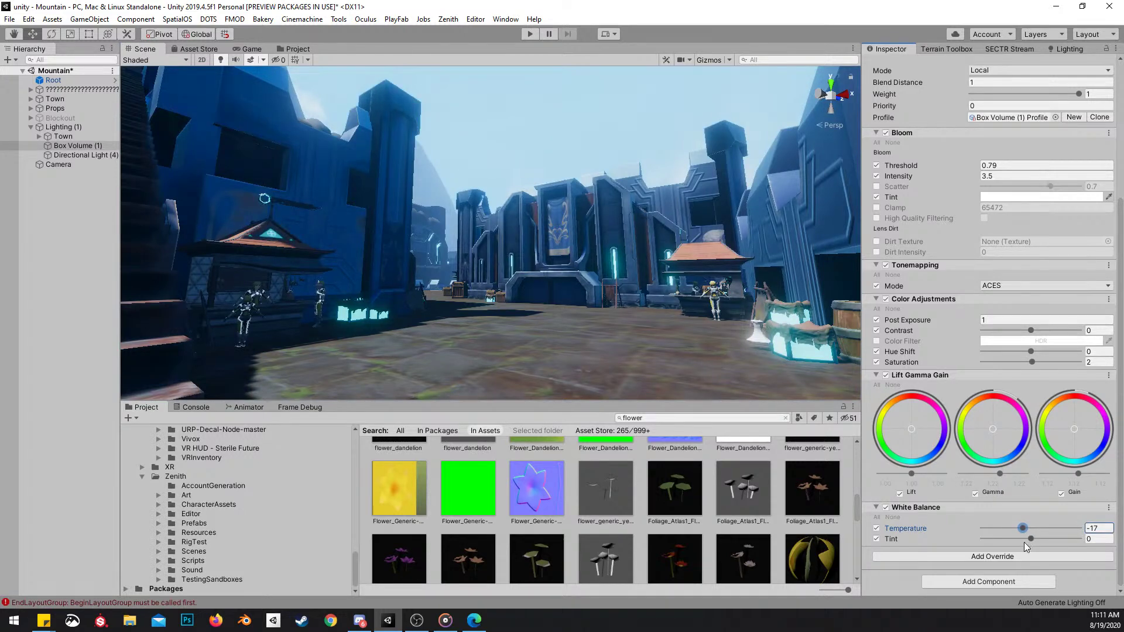
key("ctrl+z")
left_click(1032, 539)
mouse_move(1032, 539)
left_mouse_down()
mouse_move(1052, 549)
mouse_move(996, 544)
mouse_move(1042, 551)
mouse_move(1038, 535)
left_mouse_up()
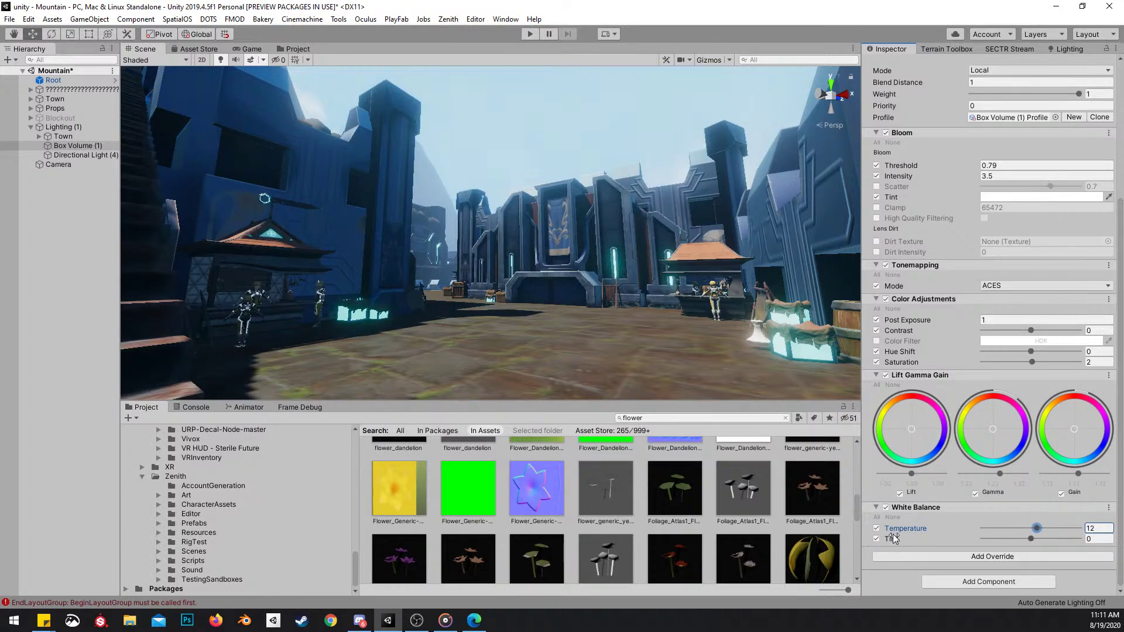
Compare the square with White Balance off and on, leave it enabled, and inspect the glowing crates
left_click(886, 508)
left_click(885, 508)
right_click_drag(598, 171, 563, 218)
key("w")
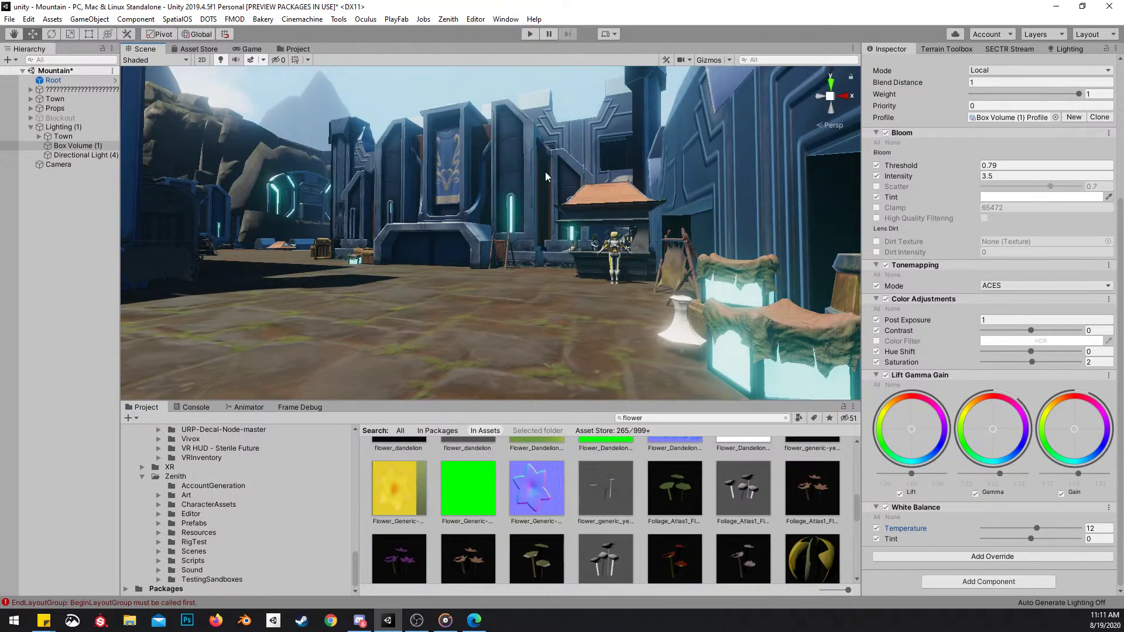
Switch White Balance off and back on to judge its effect, and look around the square
left_click(886, 508)
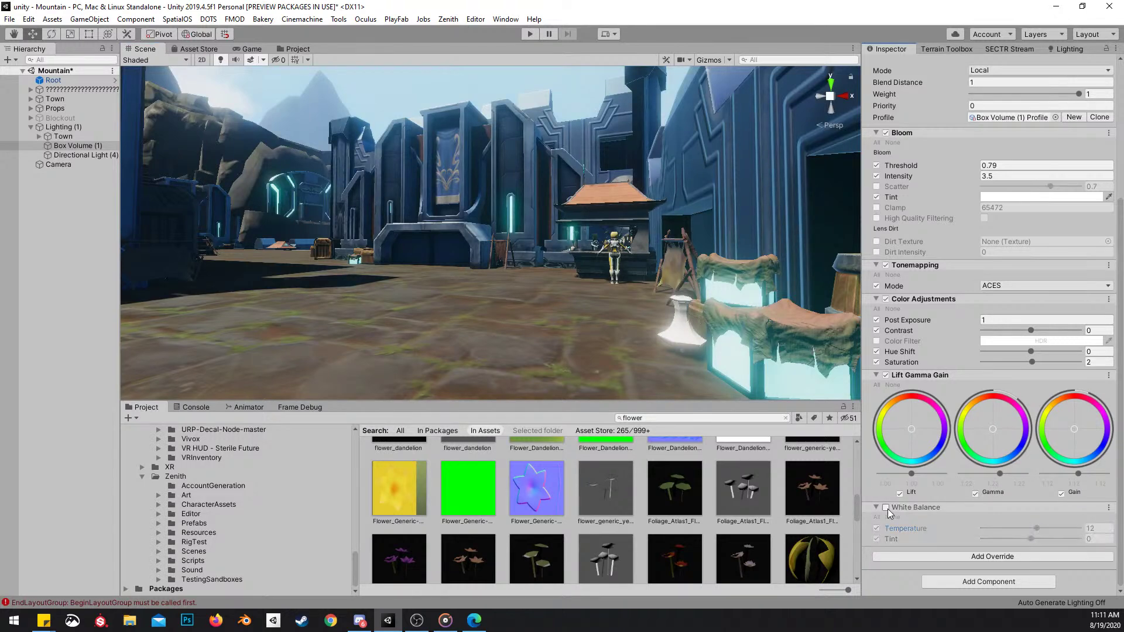
left_click(886, 507)
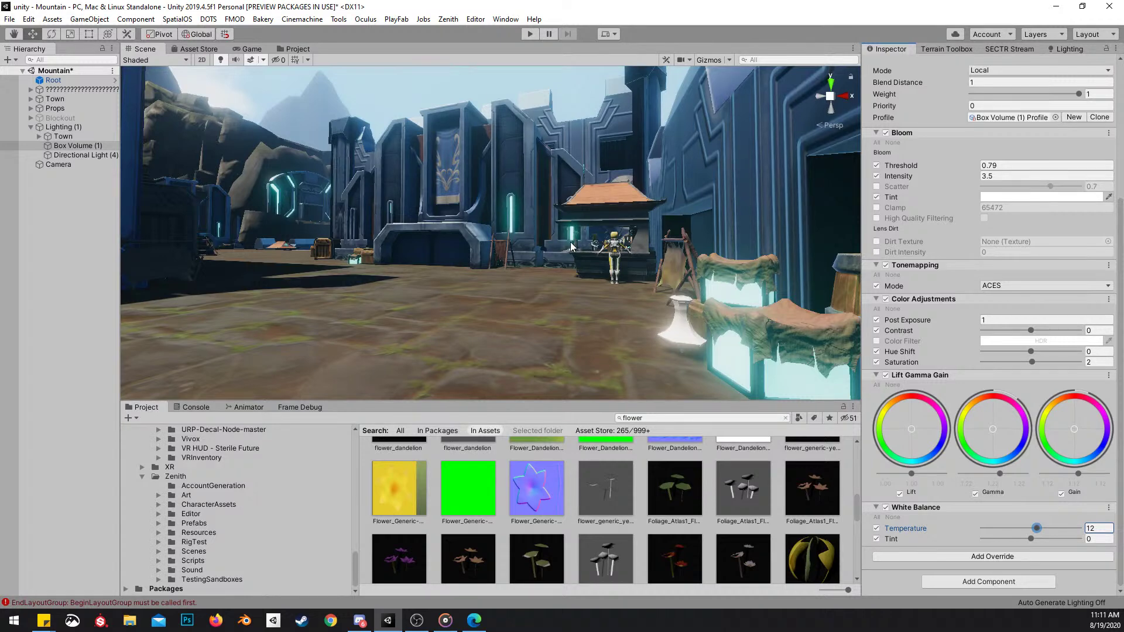
key("s")
right_click_drag(644, 202, 662, 269)
key("w")
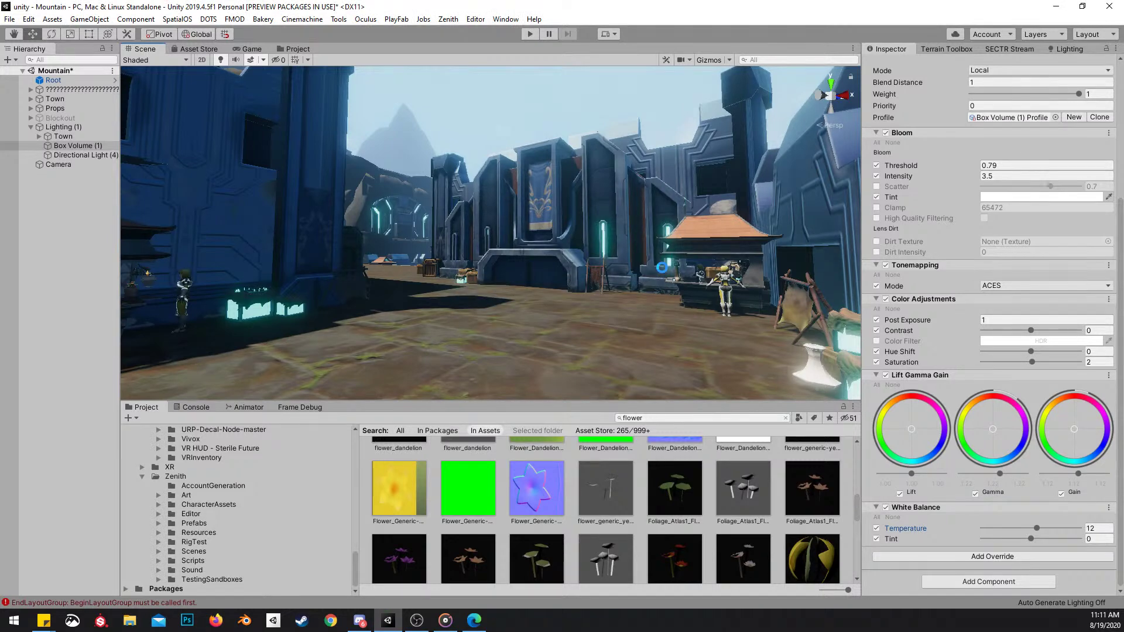
right_click_drag(606, 216, 573, 231)
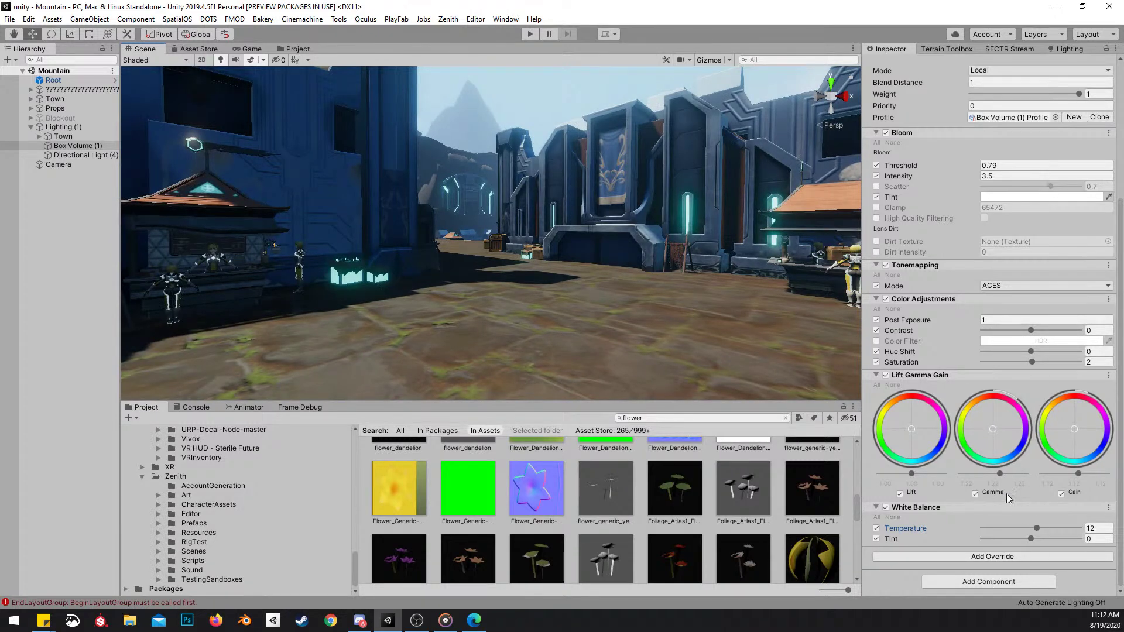
Try a Chromatic Aberration override with its Intensity raised to 1 and check the square
left_click(1015, 558)
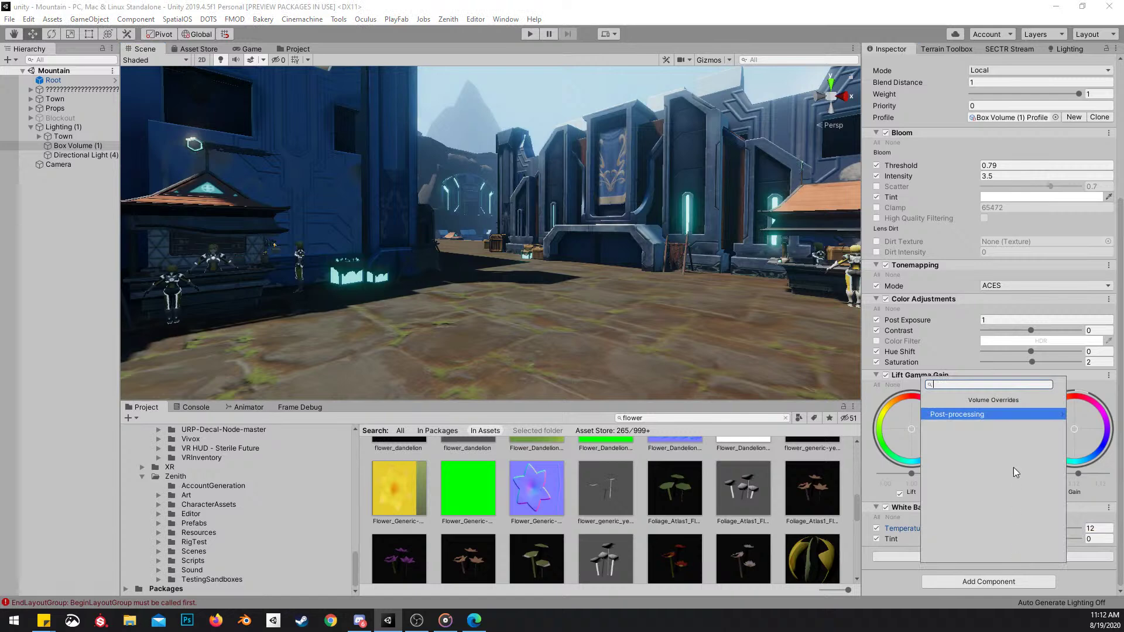
left_click(983, 420)
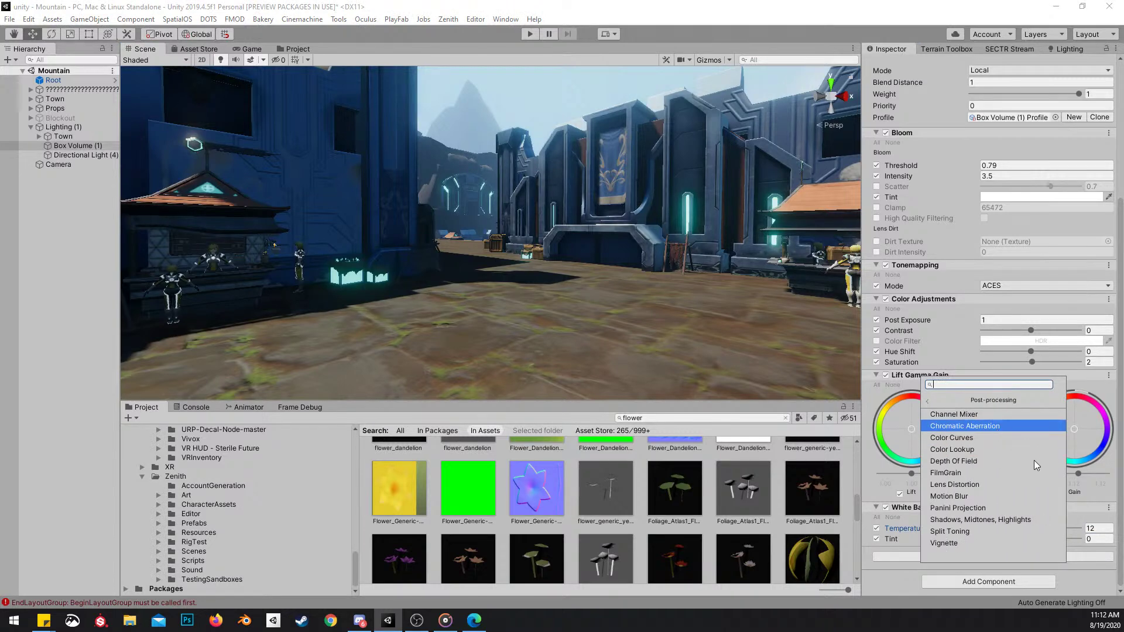
left_click(1024, 426)
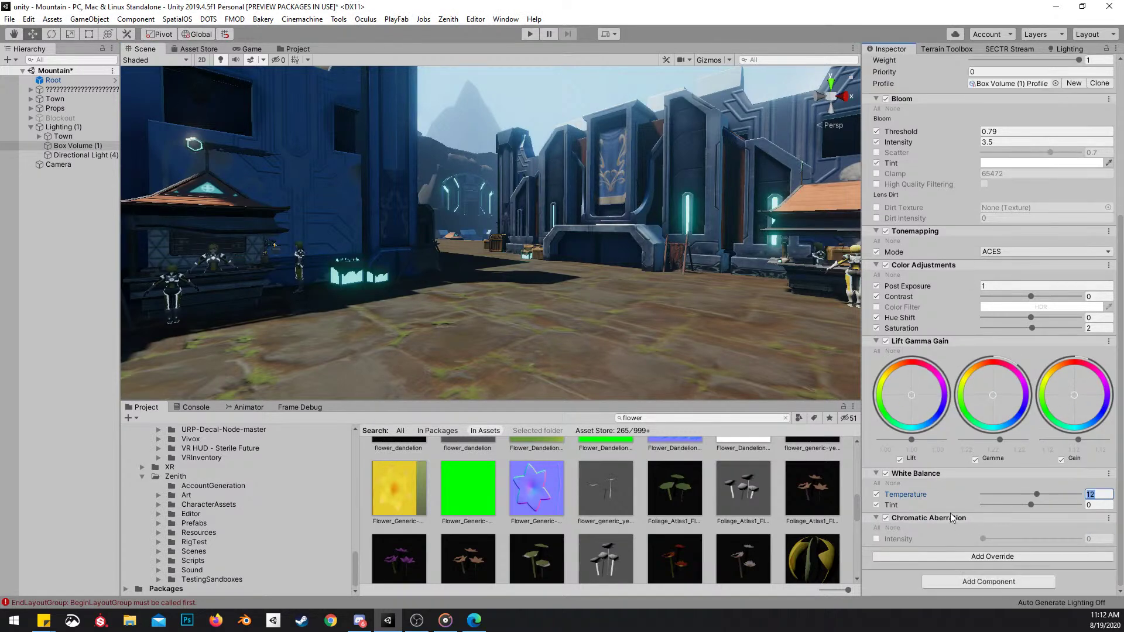
left_click(877, 539)
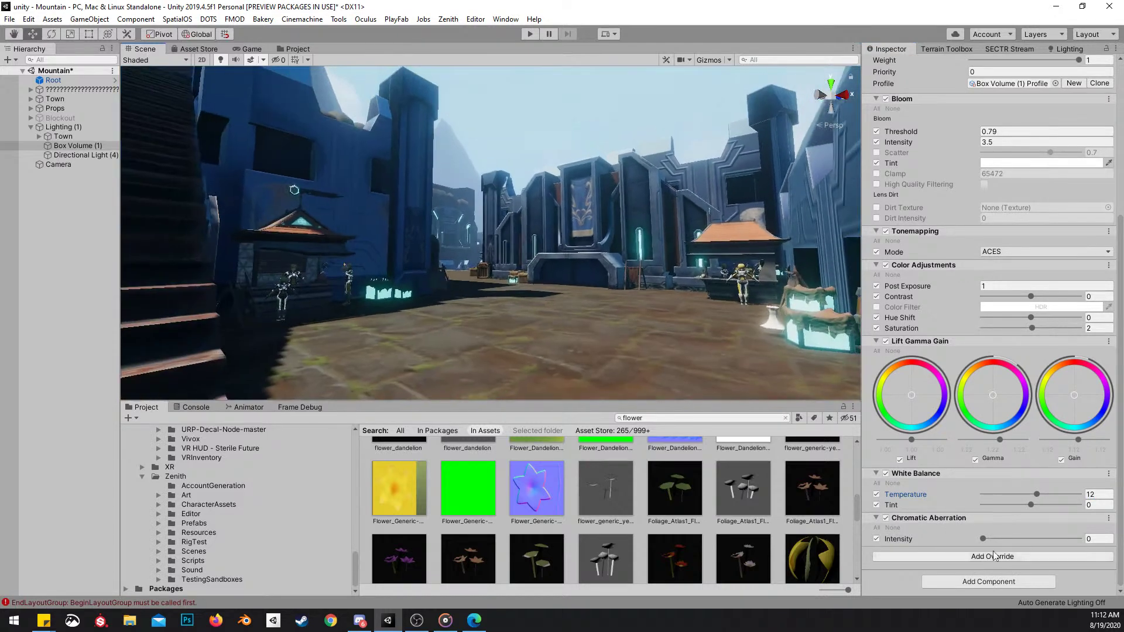
left_click_drag(984, 540, 1082, 554)
right_click_drag(603, 258, 687, 326)
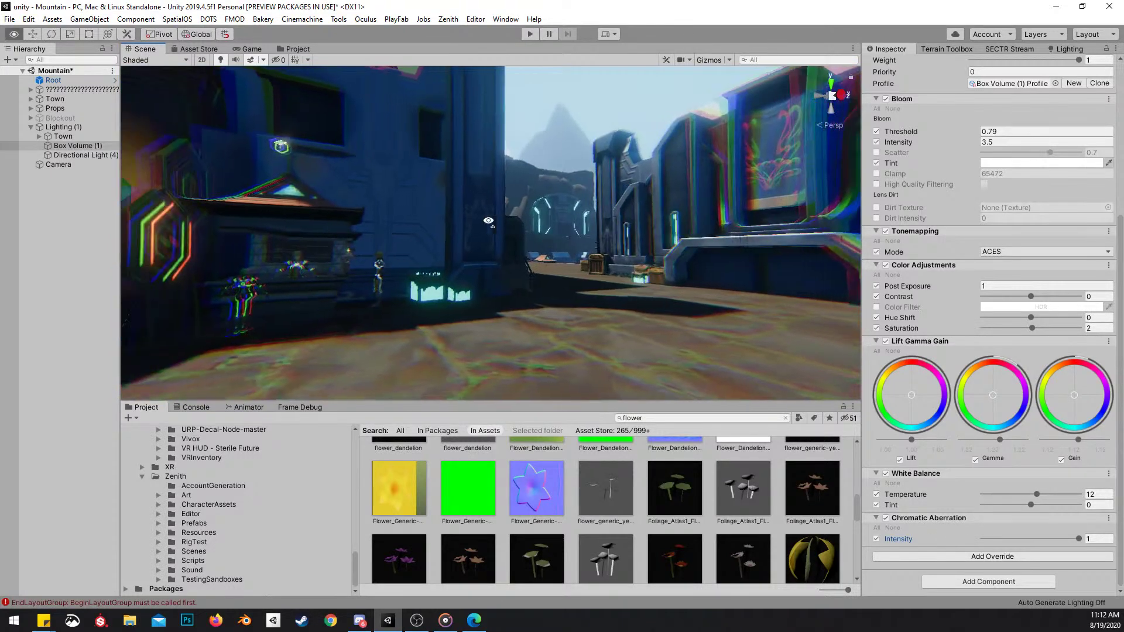
Reduce the chromatic aberration and undo the addition of the Chromatic Aberration override
left_click_drag(1033, 540, 980, 537)
key("ctrl+z")
key("ctrl+z")
key("ctrl+z")
Add a Split Toning post-processing override to the volume and enable its Shadows and Highlights
left_click(986, 556)
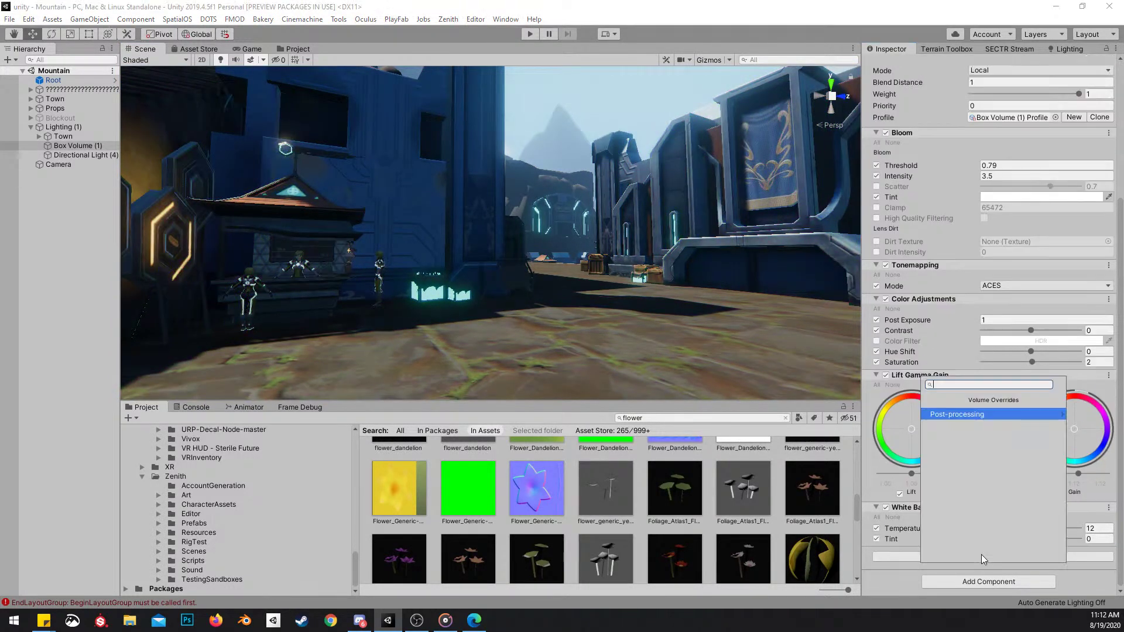
left_click(976, 420)
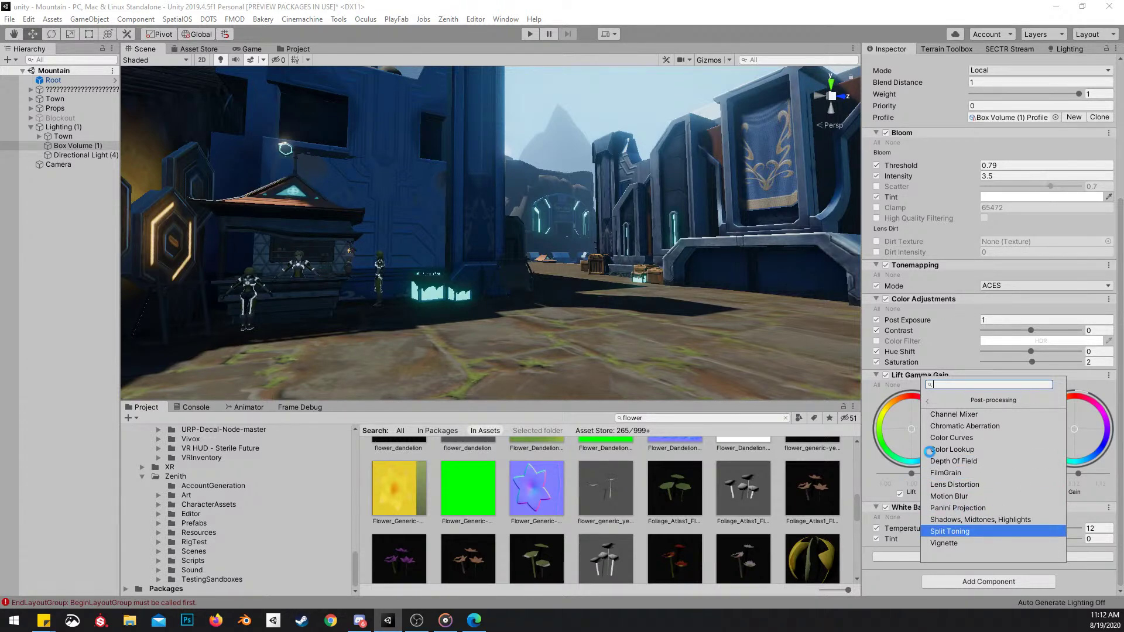
left_click(950, 531)
scroll(937, 511, "down", 2)
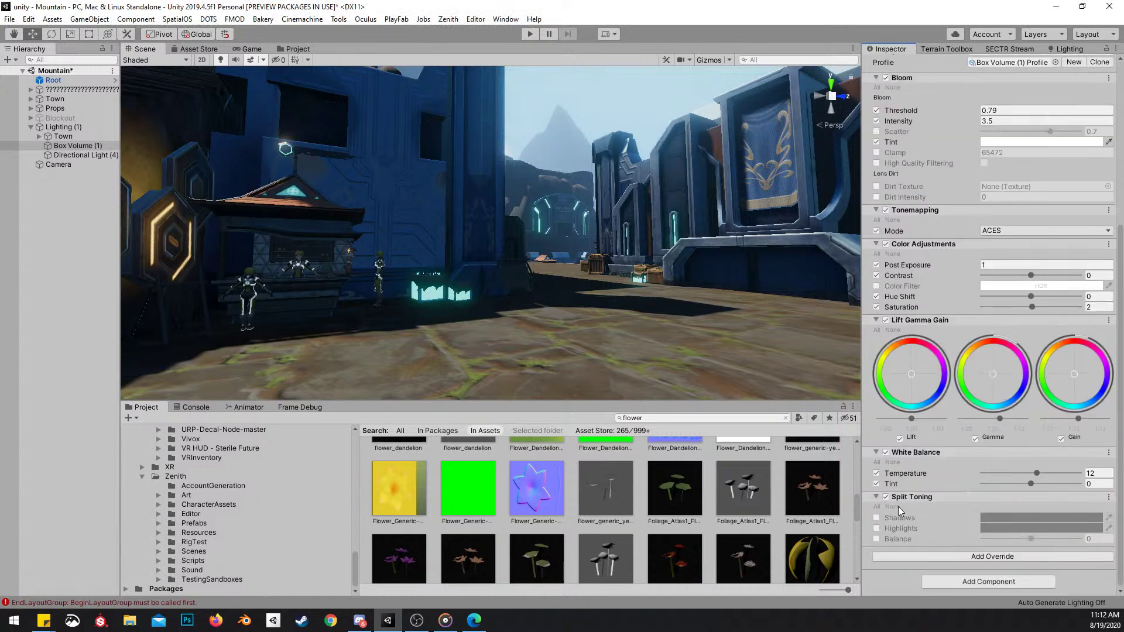
left_click(877, 528)
Tint the Split Toning shadows a muted blue after trying other colors
left_click(1017, 517)
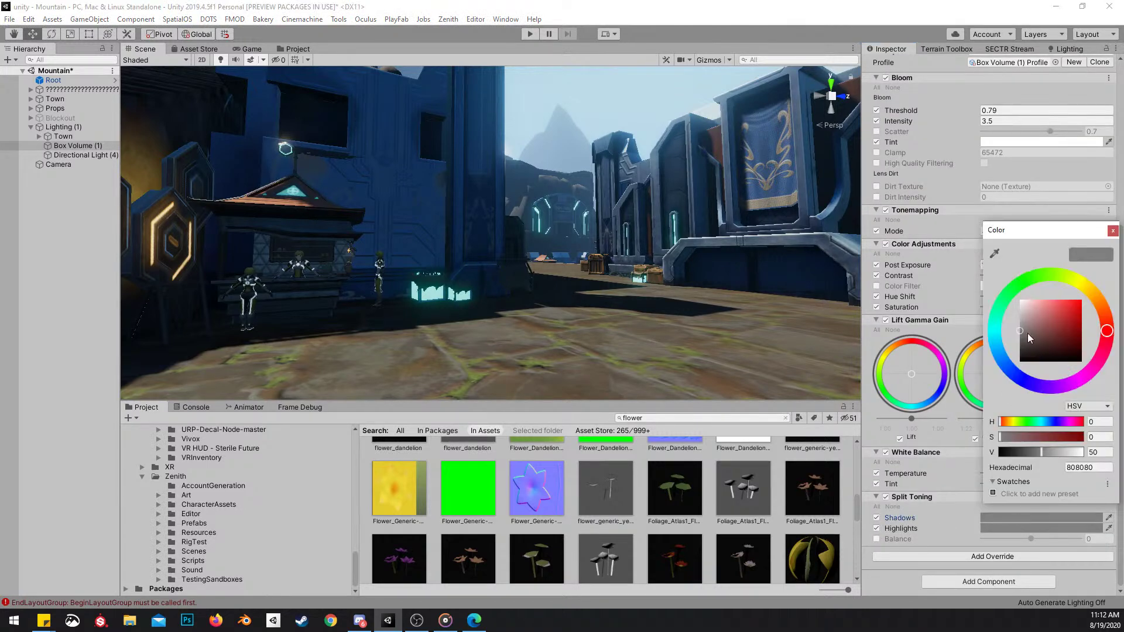
left_click(1024, 379)
mouse_move(1045, 308)
left_mouse_down()
mouse_move(1055, 308)
mouse_move(1019, 299)
left_mouse_up()
key("ctrl+z")
left_click_drag(1051, 434, 1017, 438)
left_click(1010, 371)
mouse_move(1011, 373)
left_mouse_down()
mouse_move(1022, 388)
mouse_move(1003, 379)
left_mouse_up()
Try a yellow-orange tint for the Split Toning highlights, check it on the square, and undo it
left_click(1004, 529)
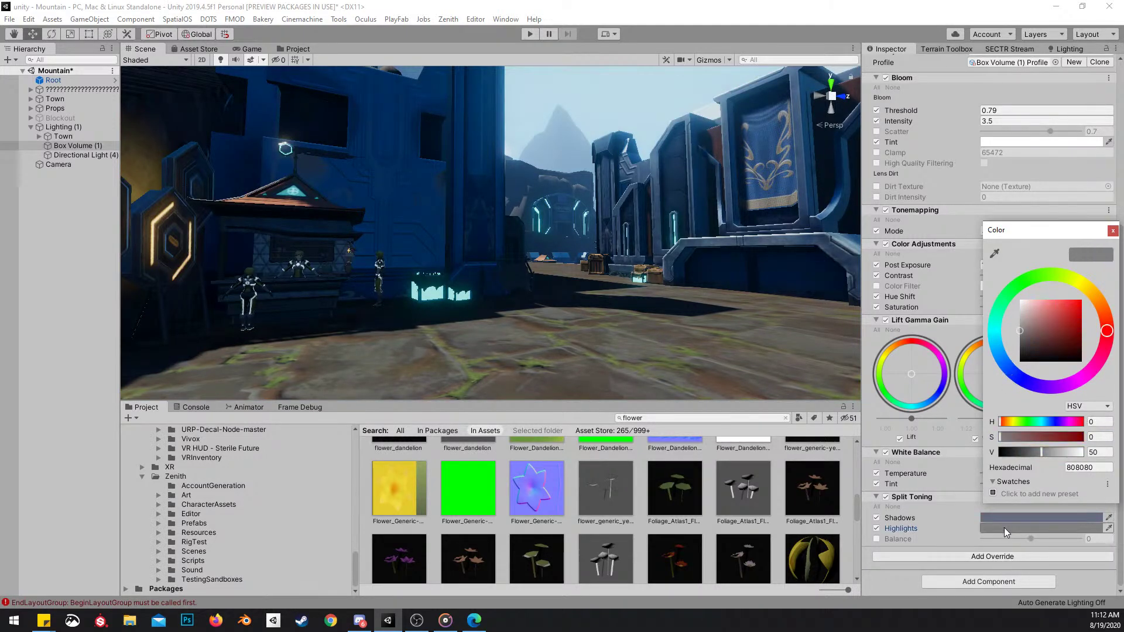
left_click(1079, 282)
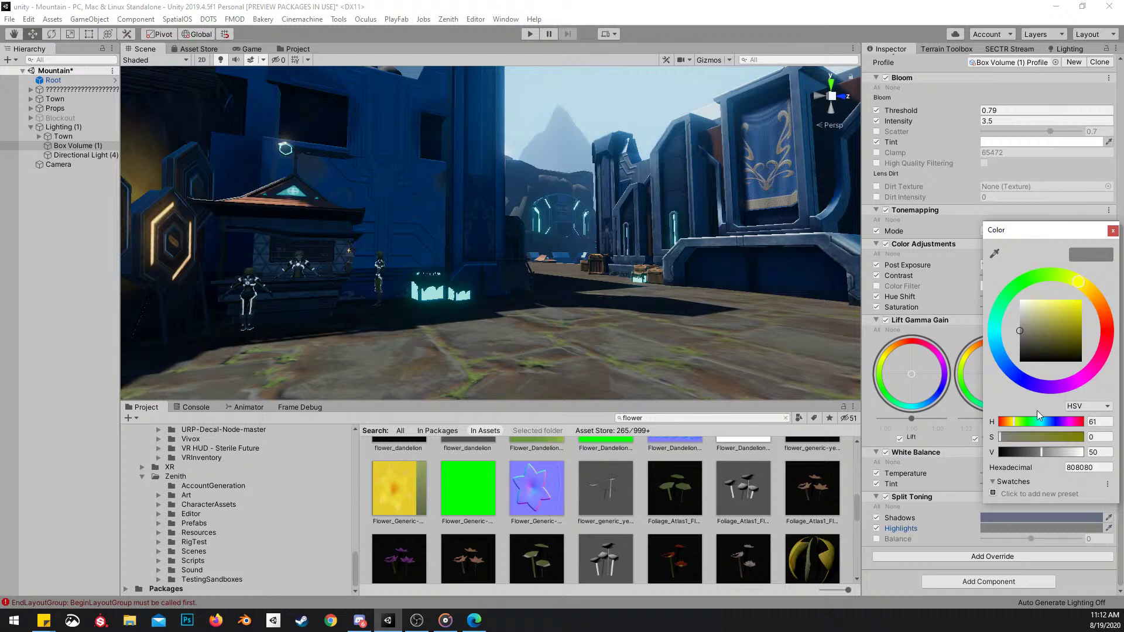
mouse_move(1011, 436)
left_mouse_down()
mouse_move(1034, 442)
mouse_move(1016, 457)
mouse_move(1063, 457)
mouse_move(1044, 438)
mouse_move(1080, 457)
mouse_move(1065, 458)
left_mouse_up()
left_click(1085, 294)
left_click(1066, 451)
left_click(1038, 437)
right_click_drag(619, 273, 691, 263)
key("ctrl+z")
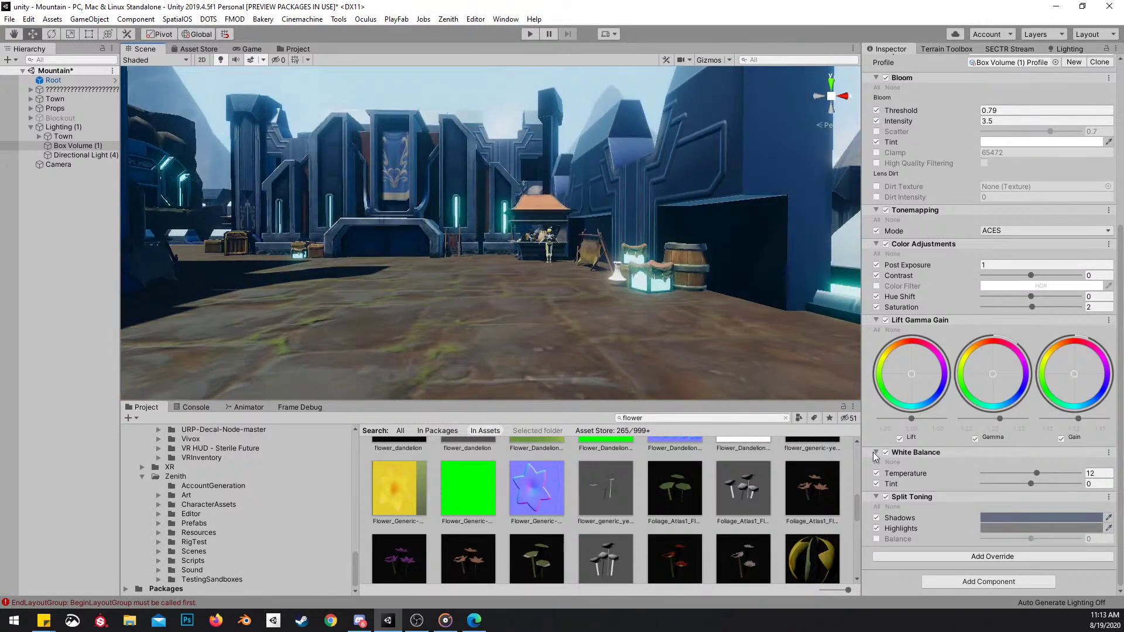
Try a White Balance temperature of 22 on the square and undo the change
right_click_drag(682, 247, 592, 252)
key("s")
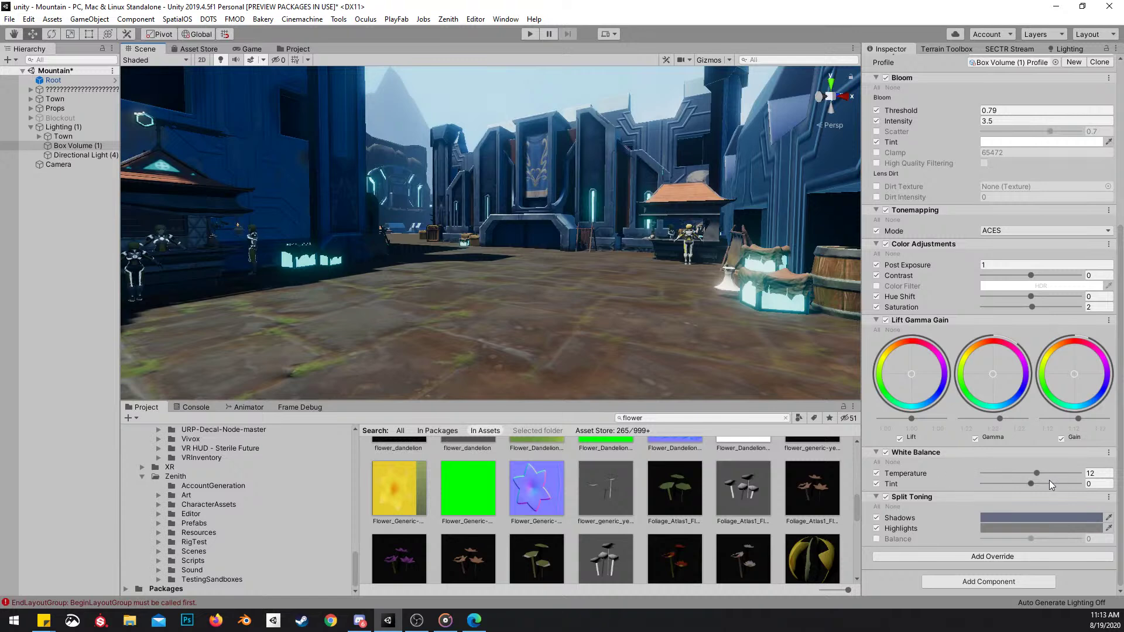
key("w")
right_click_drag(677, 290, 673, 258)
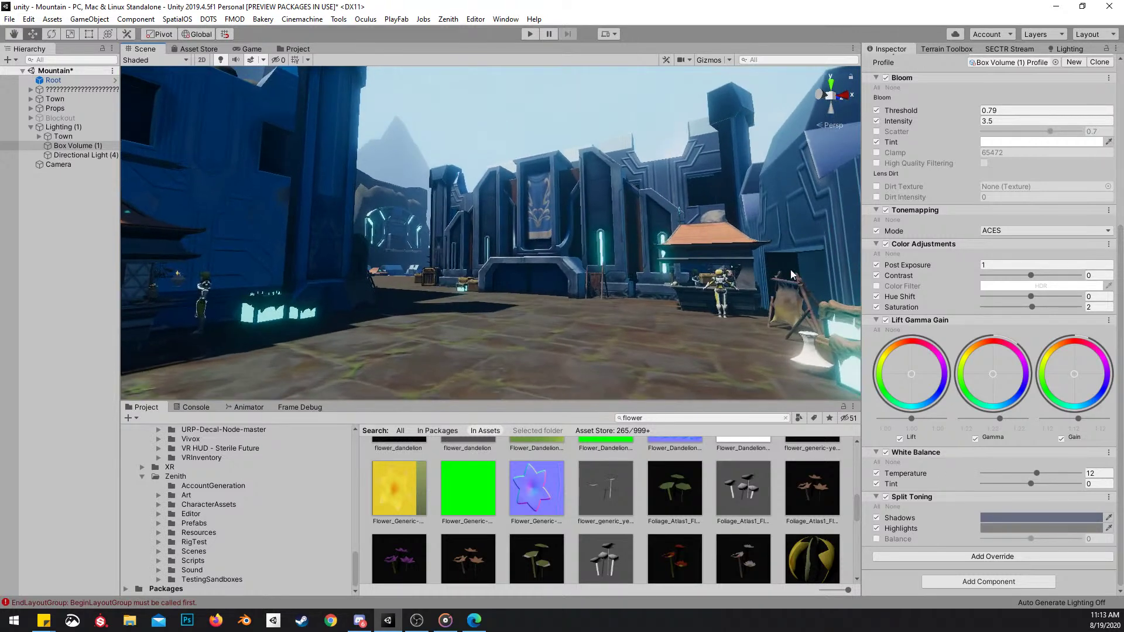
left_click_drag(1045, 473, 1041, 472)
key("w")
right_click_drag(580, 296, 379, 276)
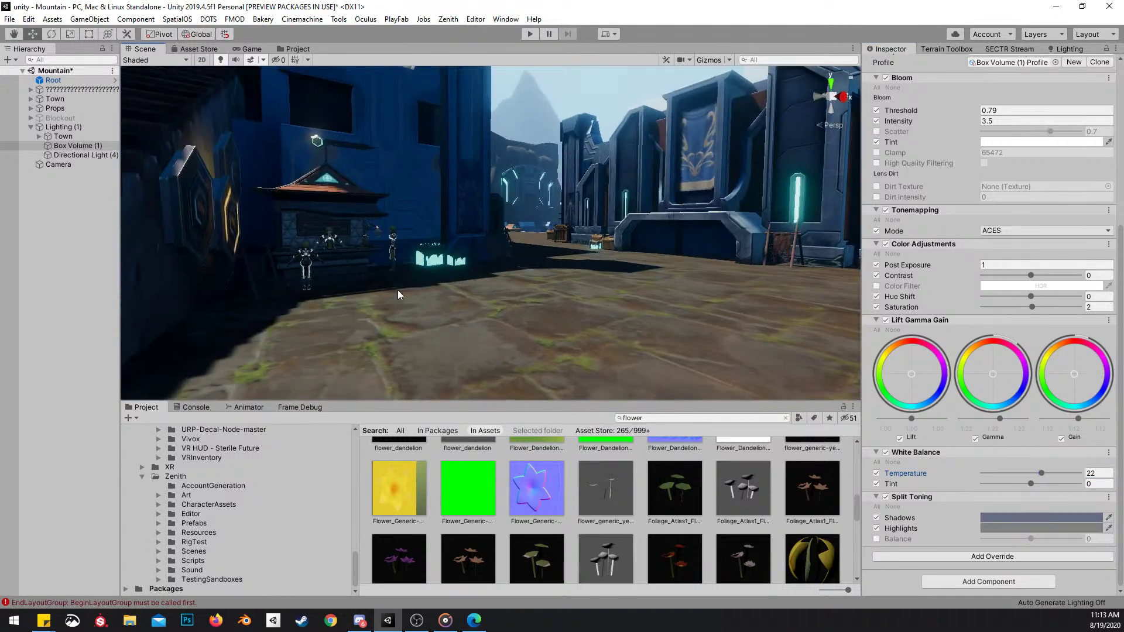
key("ctrl+z")
key("ctrl+z")
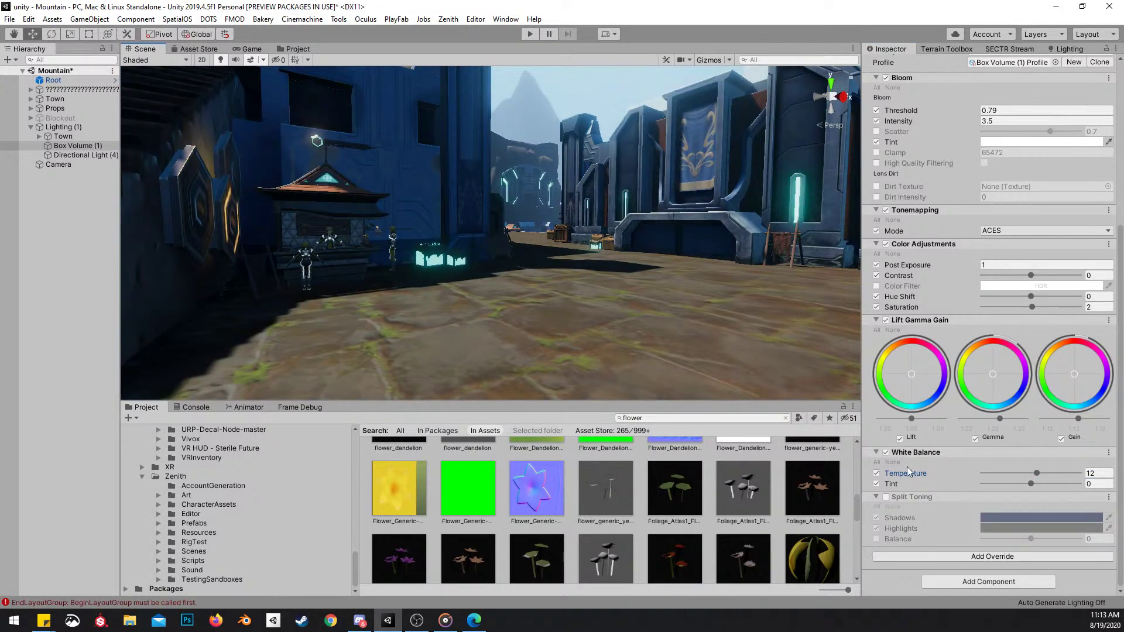
Remove the Split Toning override from the volume
left_click(1109, 497)
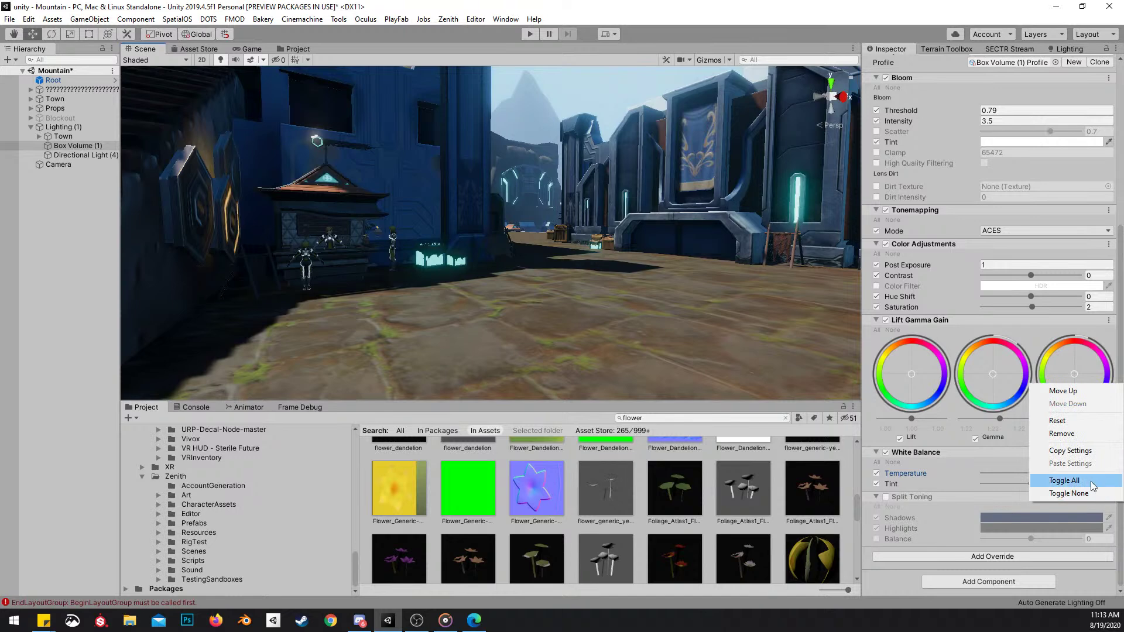
left_click(1087, 434)
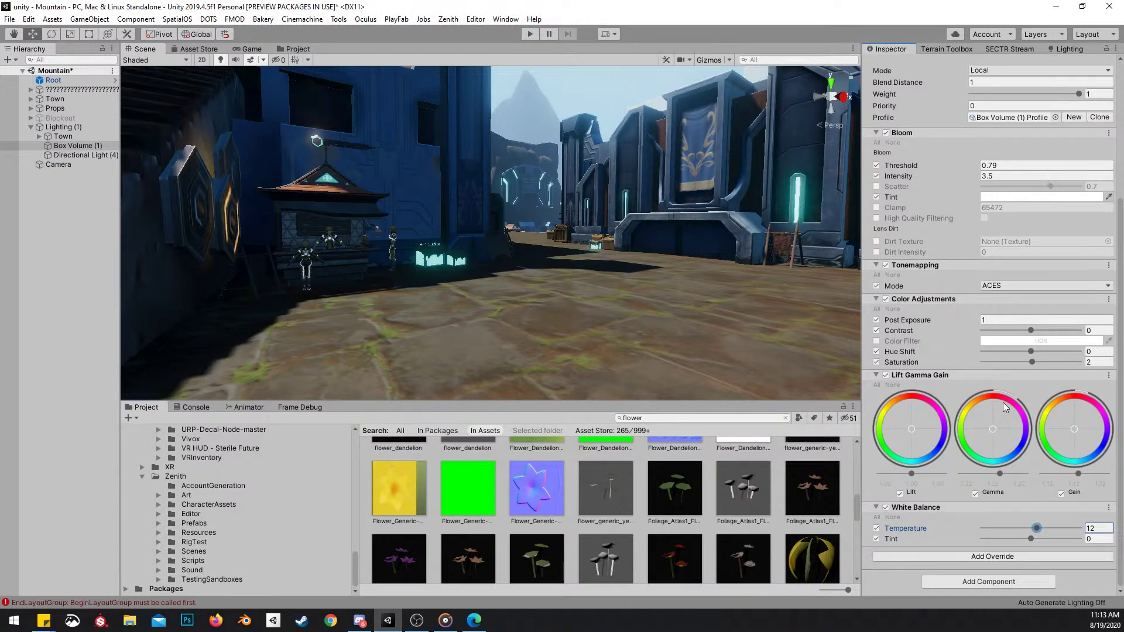
scroll(1004, 404, "up", 5)
Check the grading around the stalls and bannered building, and save the scene
key("s")
mouse_move(502, 128)
right_mouse_down()
mouse_move(536, 126)
mouse_move(520, 137)
right_mouse_up()
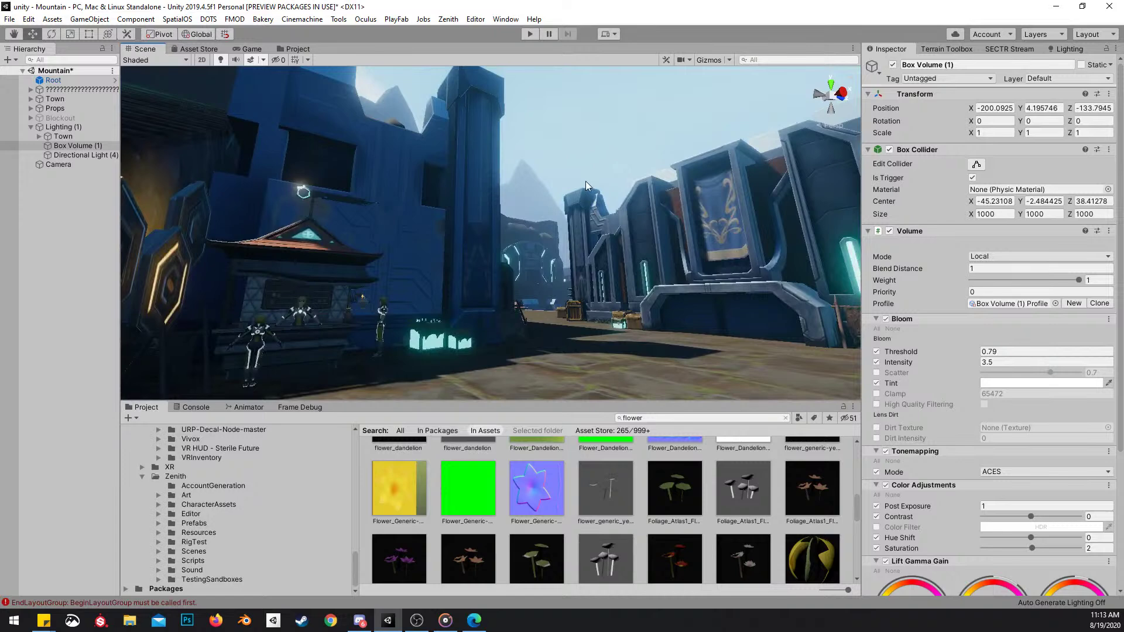
key("s")
right_click_drag(639, 197, 682, 217)
right_click_drag(493, 227, 553, 244)
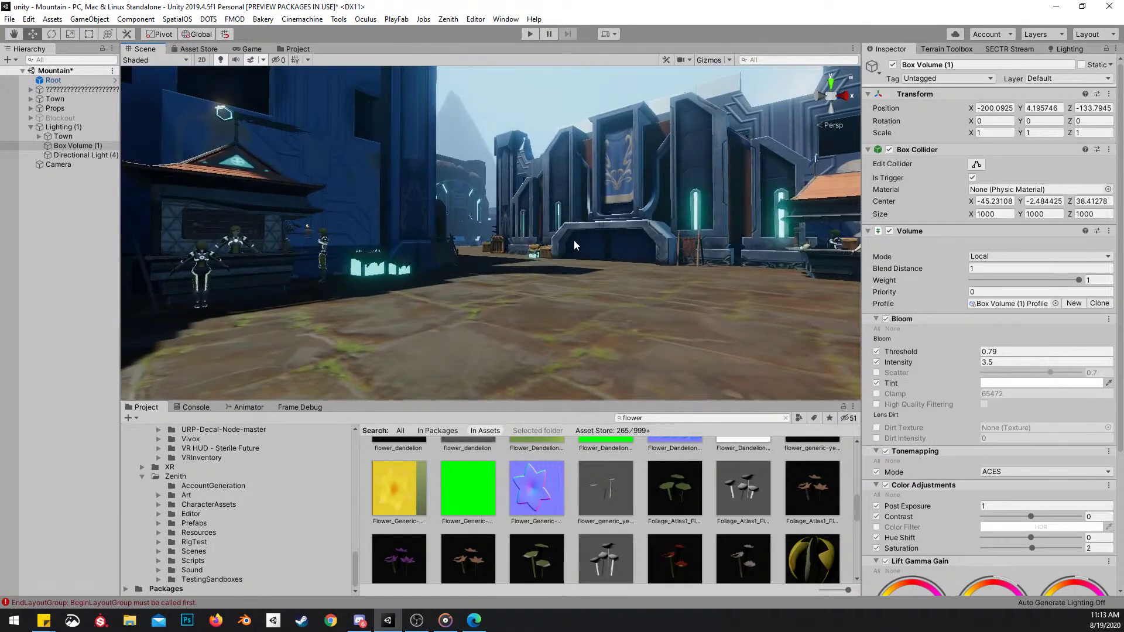
key("ctrl+s")
Compare the square with the whole box volume disabled and enabled, leaving it enabled
left_click(893, 65)
left_click(893, 65)
left_click(893, 65)
left_click(893, 65)
right_click_drag(701, 206, 711, 256)
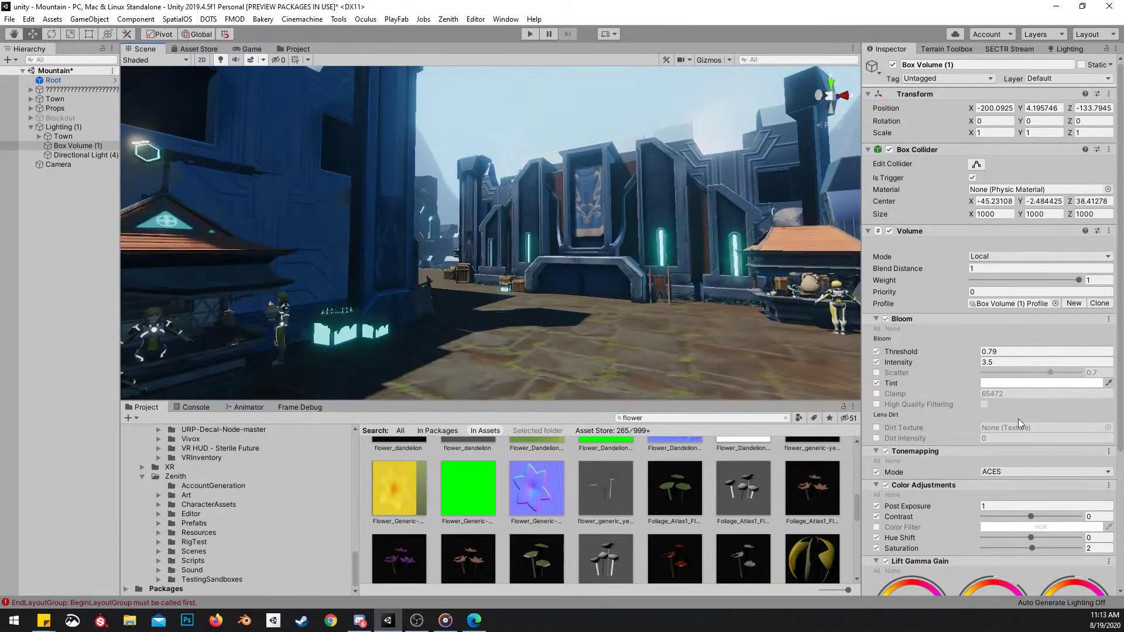
scroll(1017, 419, "down", 3)
left_click(1010, 556)
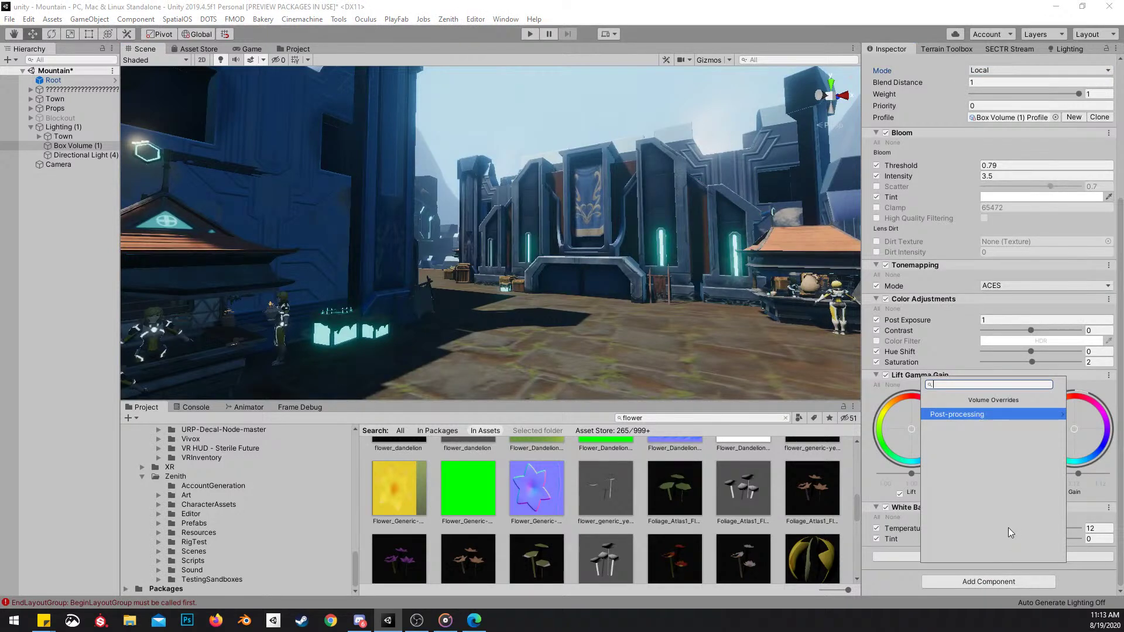
left_click(988, 414)
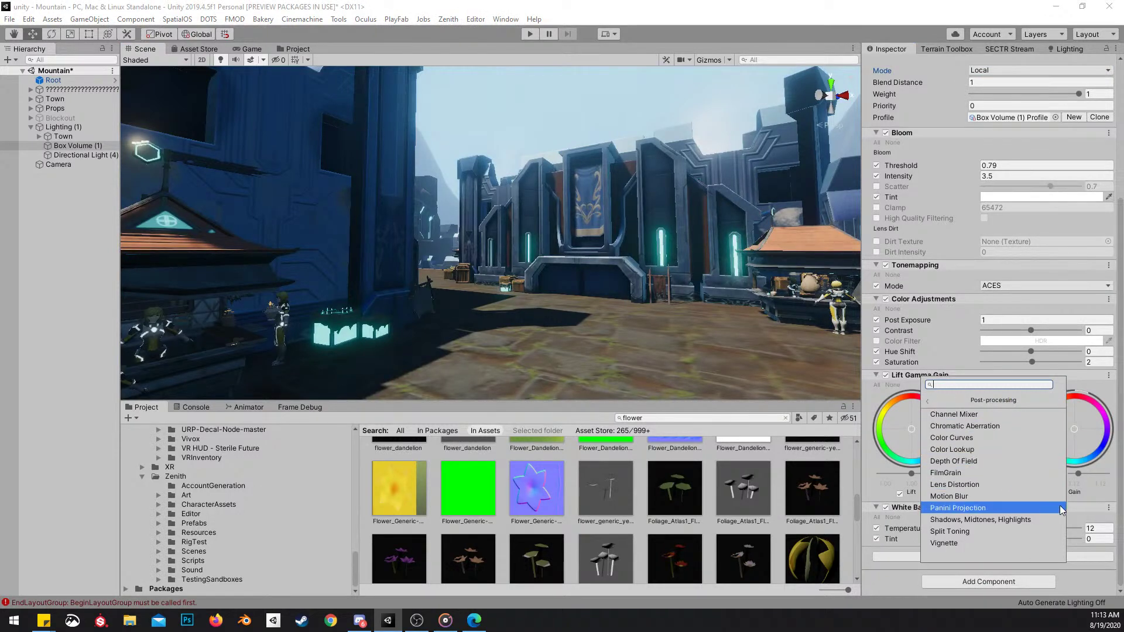
right_click_drag(542, 204, 565, 224)
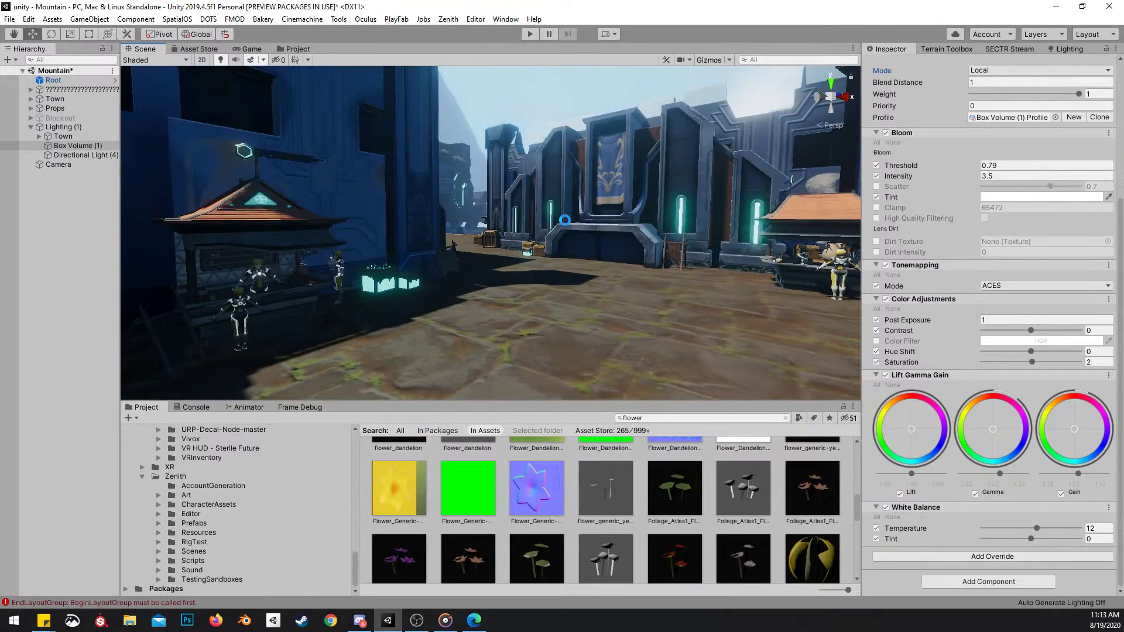
Save the scene and clear the flower search in the project assets
key("ctrl+s")
left_click(786, 421)
Set the Bloom intensity to 1.8 and the Post Exposure to 0.8, judging by the glowing tower
right_click_drag(480, 175, 575, 155)
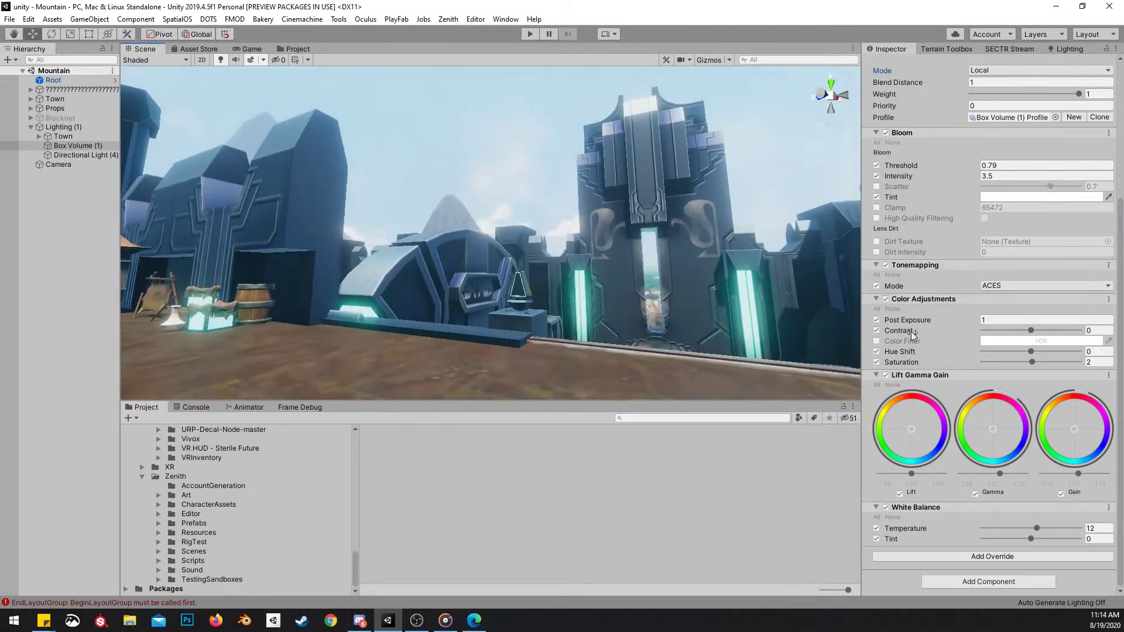
left_click(1046, 321)
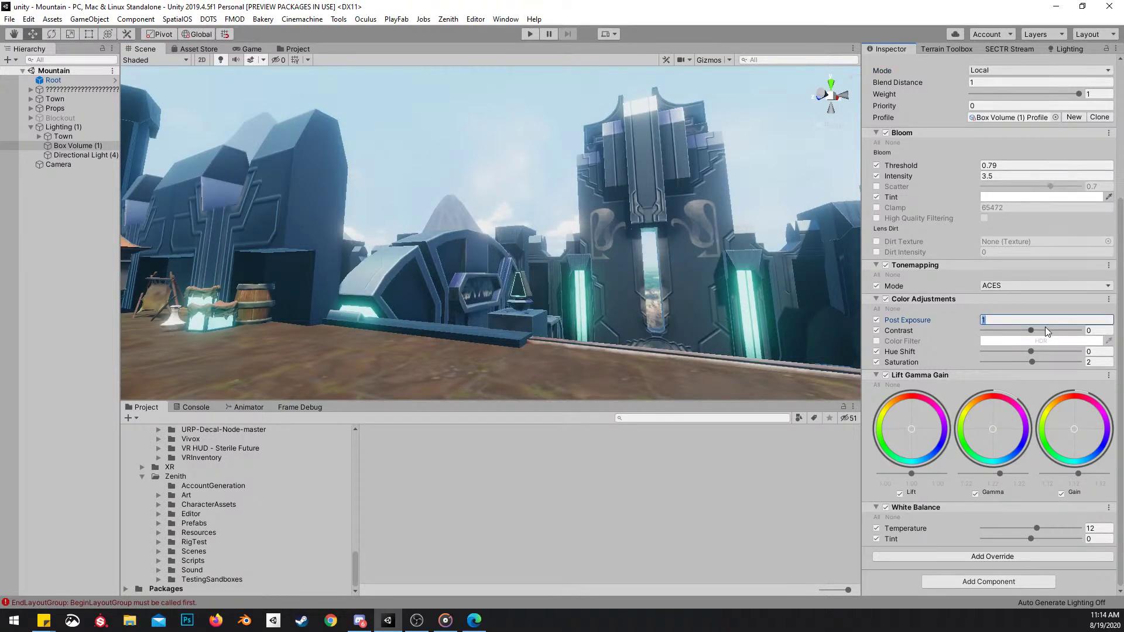
left_click(997, 177)
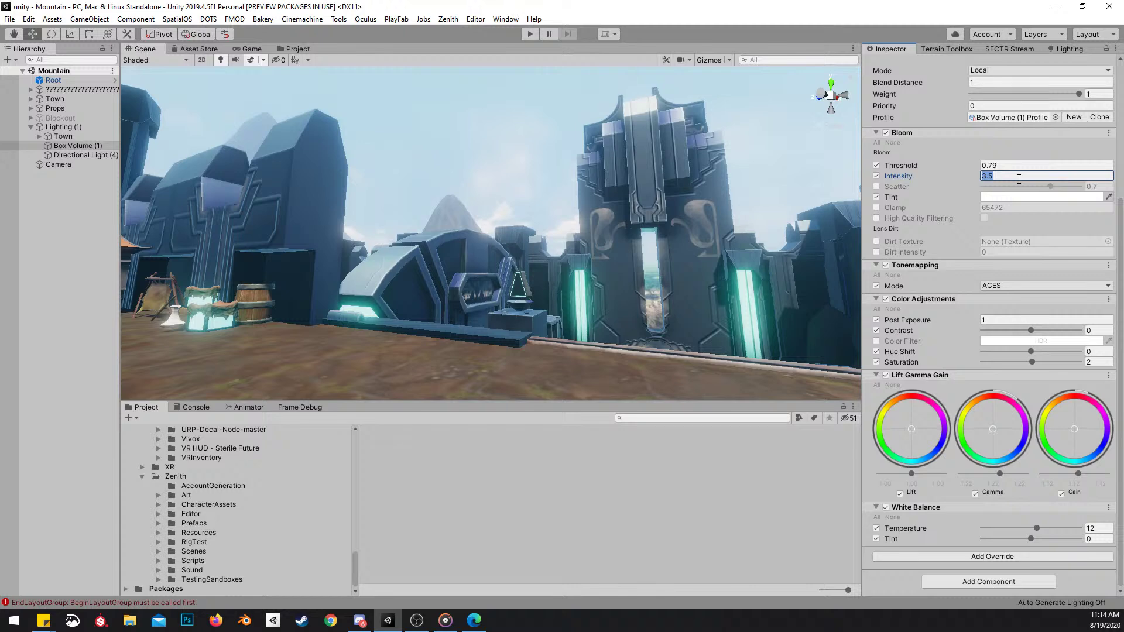
type("1.8")
left_click(997, 320)
type(".8")
Raise the Gamma slightly and lower the Gain slightly in Lift Gamma Gain
right_click_drag(535, 136, 534, 216)
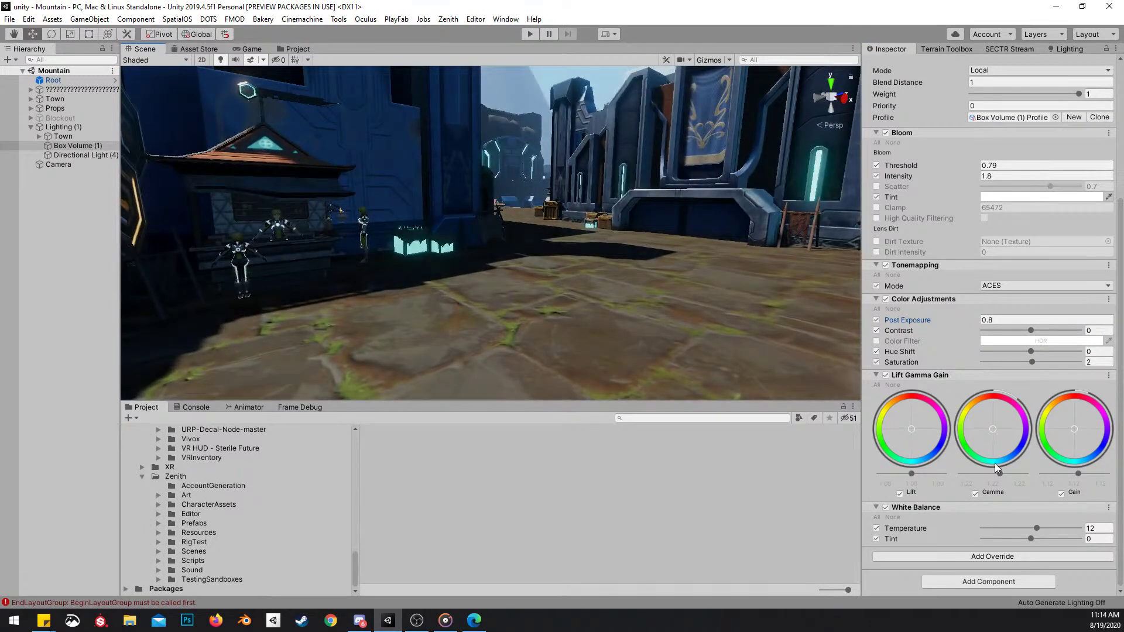
left_click_drag(1000, 475, 1003, 475)
right_click_drag(518, 272, 706, 218)
key("d")
left_click(1078, 473)
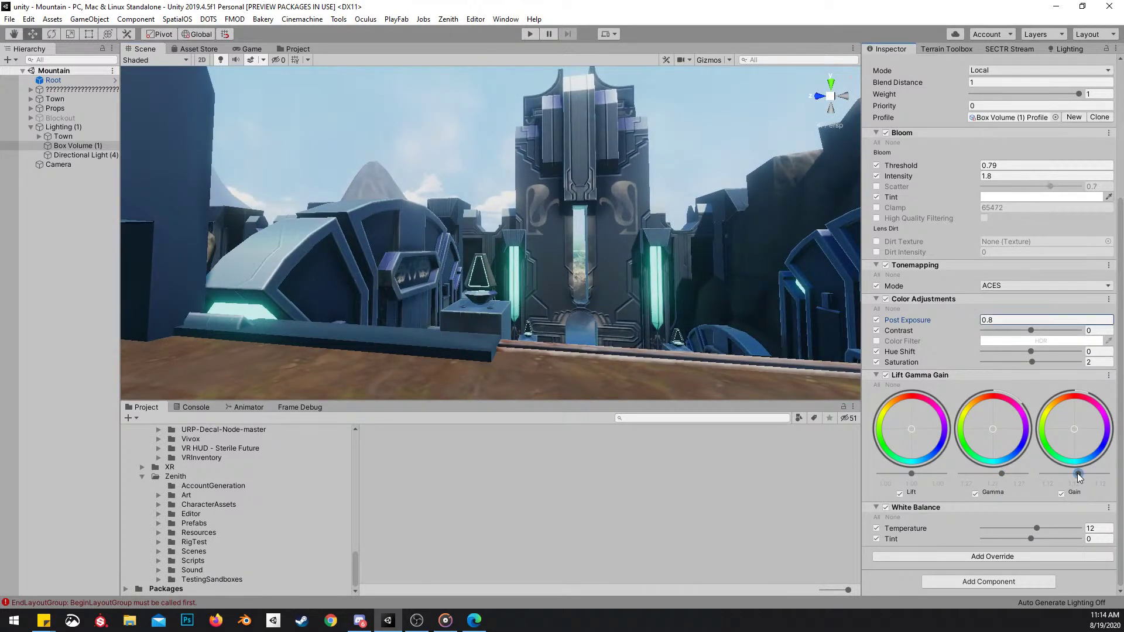
left_click_drag(1078, 475, 1077, 475)
Inspect the regraded square and the shaded market stall with its characters up close
right_click_drag(600, 322, 281, 316)
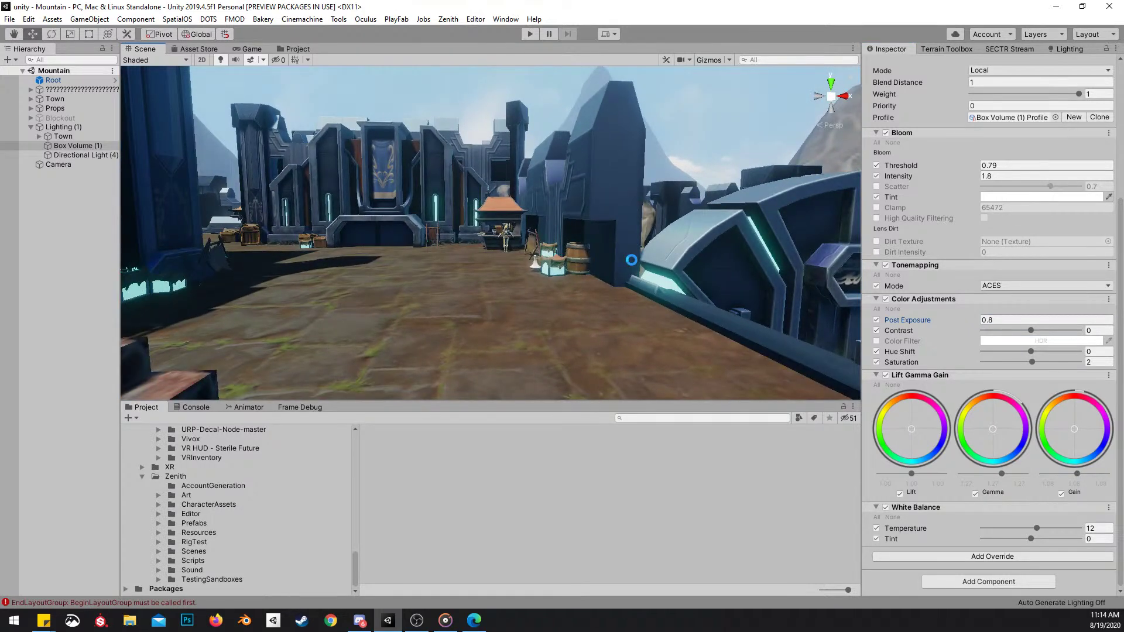
right_click_drag(651, 252, 375, 218)
key("w")
scroll(483, 237, "up", 3)
key("w")
right_click_drag(673, 234, 592, 257)
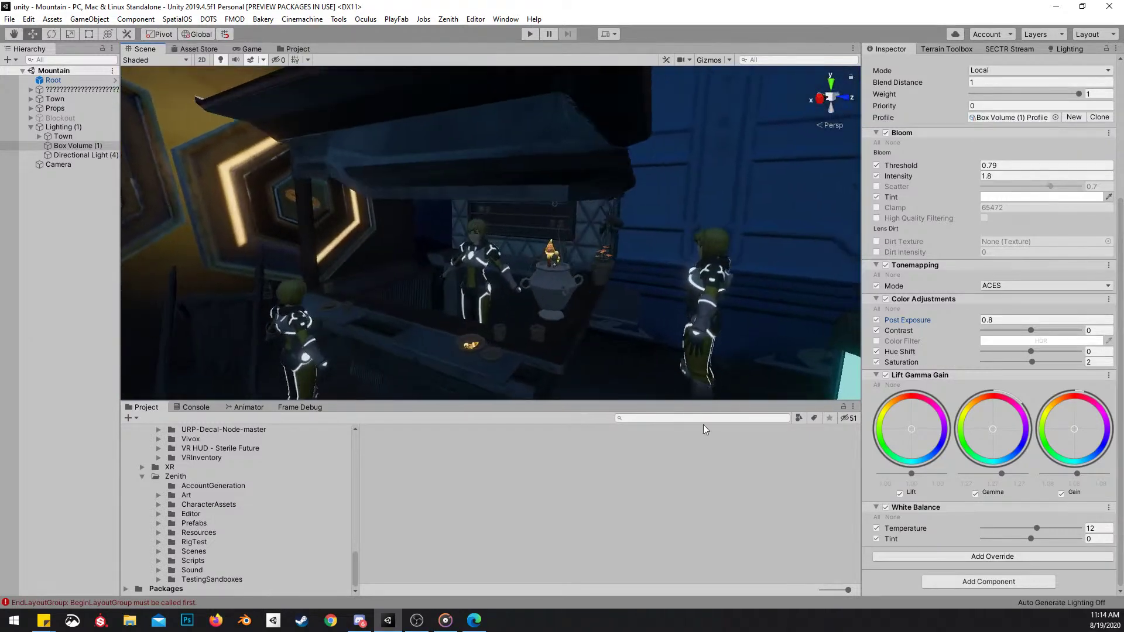
Search the project assets for motes and for dust, and clear the search
left_click(665, 418)
type("motes")
key("ctrl+a")
type("dus")
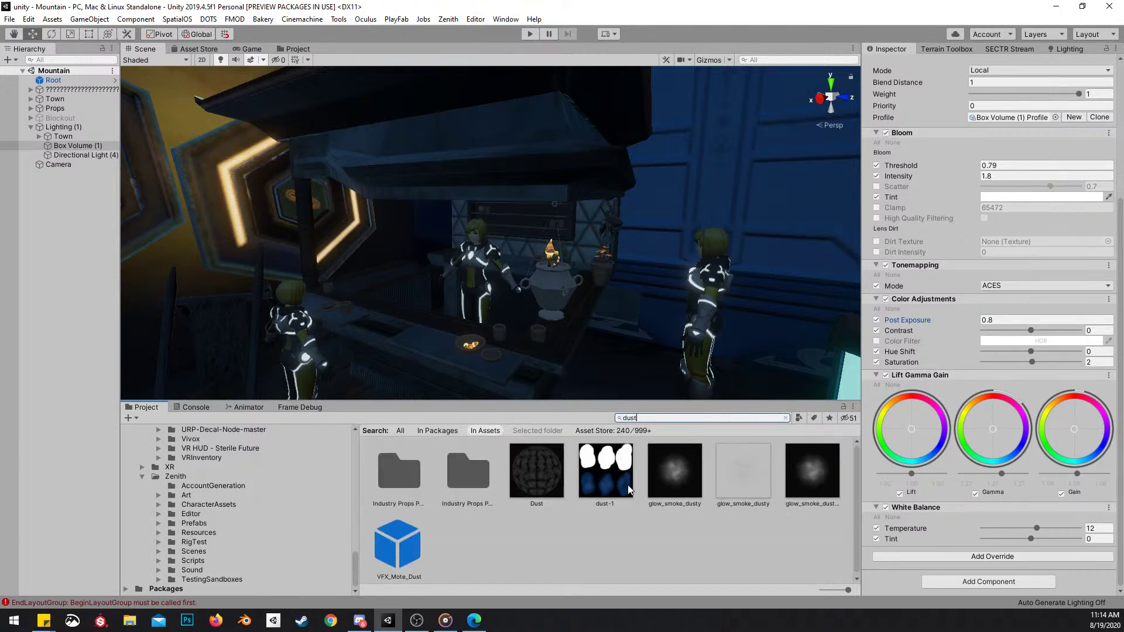
key("BackSpace")
key("BackSpace")
key("BackSpace")
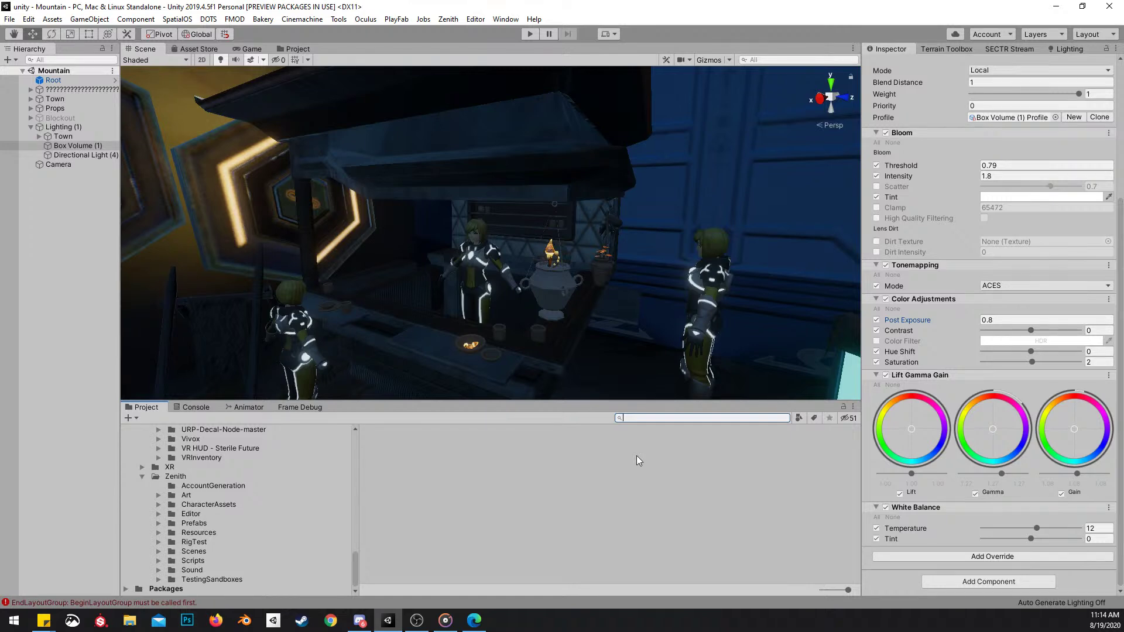
Search the assets for upwar, compare both VFX_Mote_Upwards prefabs and place VFX_Mote_Upwards_Small in front of the market stall
type("upwar")
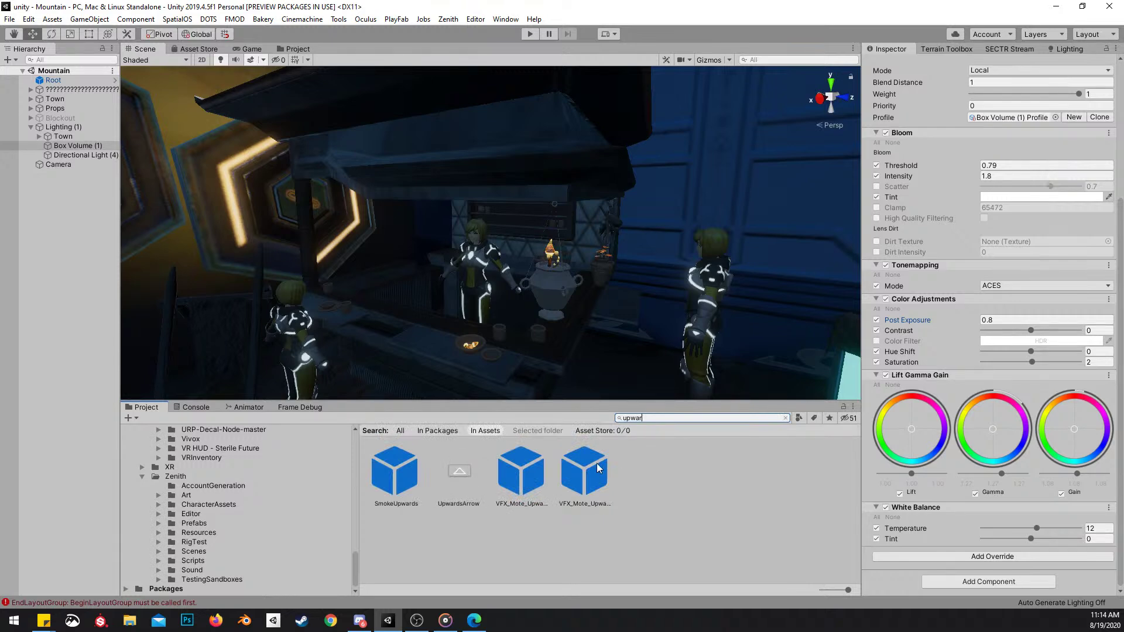
left_click(575, 468)
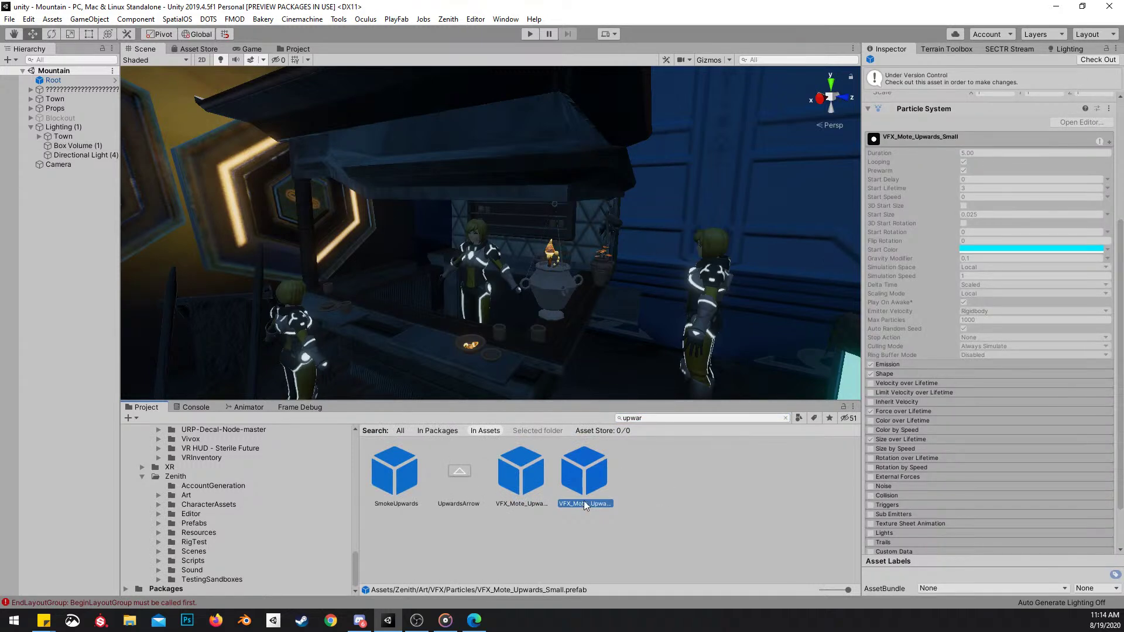
left_click(521, 478)
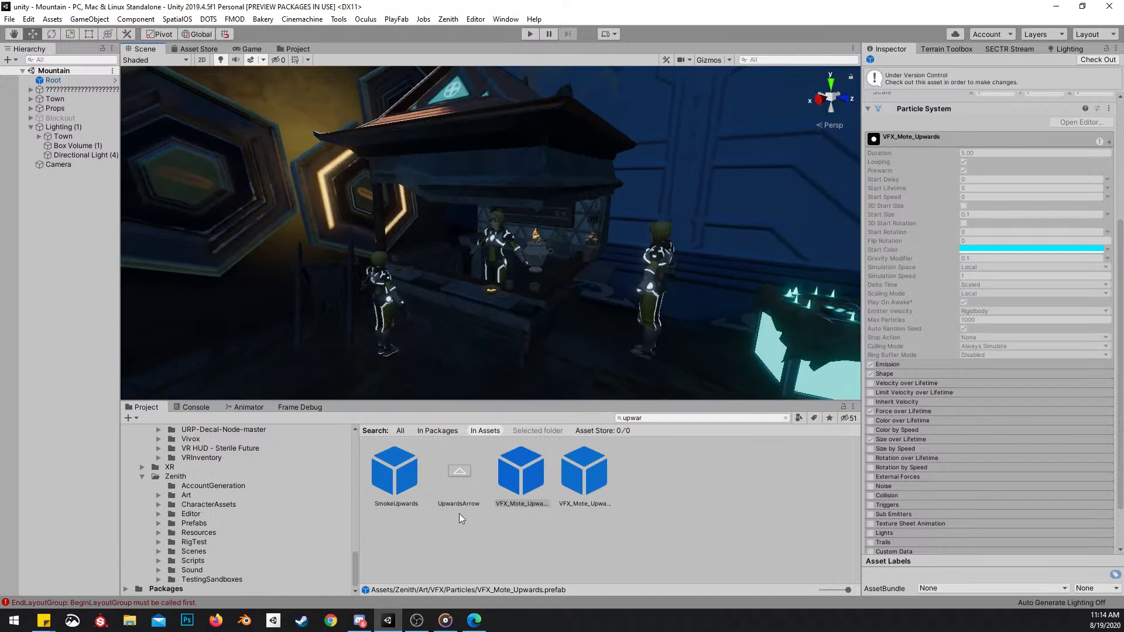
left_click_drag(591, 484, 540, 315)
right_click_drag(540, 315, 597, 369)
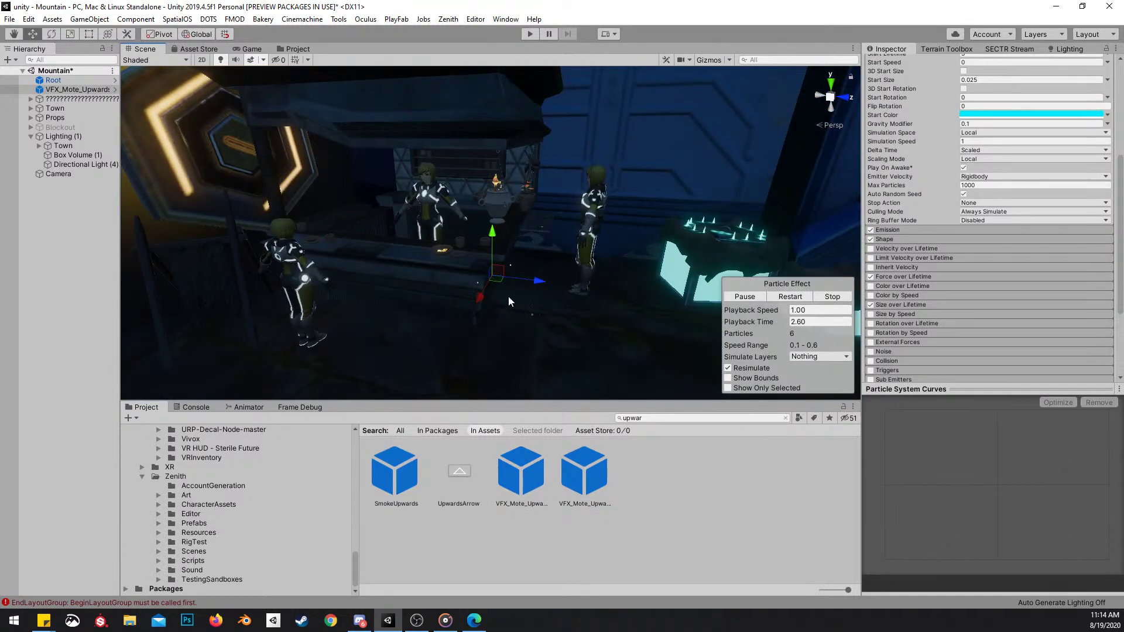
Try to raise the mote effect in an enlarged Scene view, and undo the move
key("r")
key("w")
left_click_drag(488, 243, 514, 183)
right_click_drag(560, 272, 583, 318)
key("shift+space")
key("ctrl+z")
mouse_move(469, 292)
right_mouse_down()
mouse_move(436, 300)
mouse_move(458, 291)
right_mouse_up()
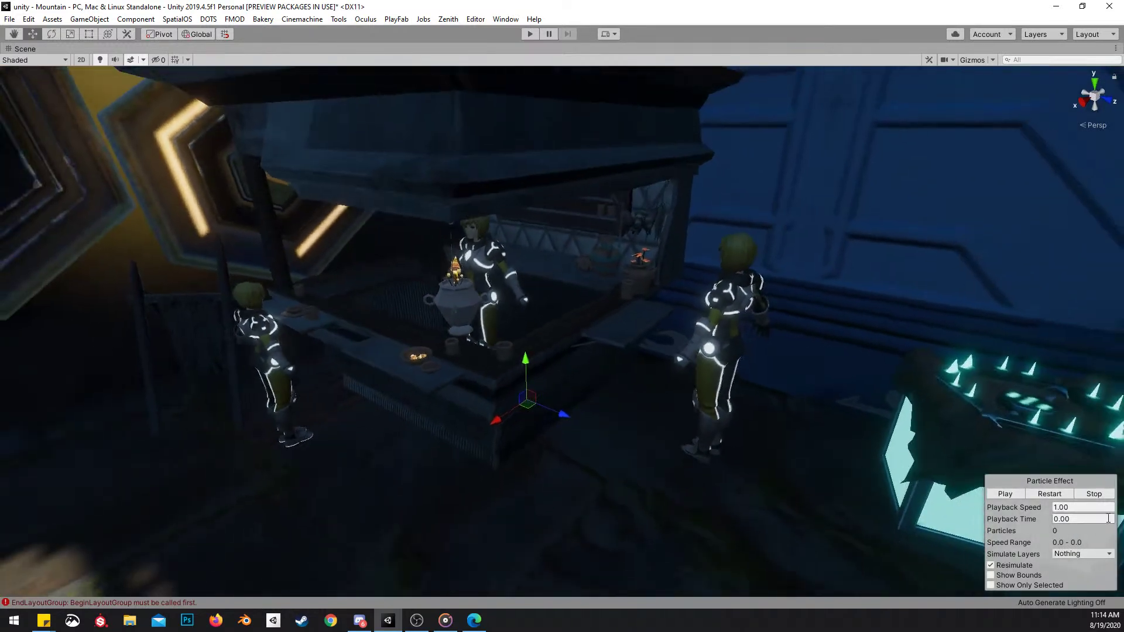
Restart the particle playback, move the mote effect onto the food bowl on the stall counter and restore the full layout
left_click(1056, 499)
left_click_drag(527, 403, 465, 420)
right_click_drag(479, 404, 586, 418)
key("a")
left_click_drag(553, 414, 530, 350)
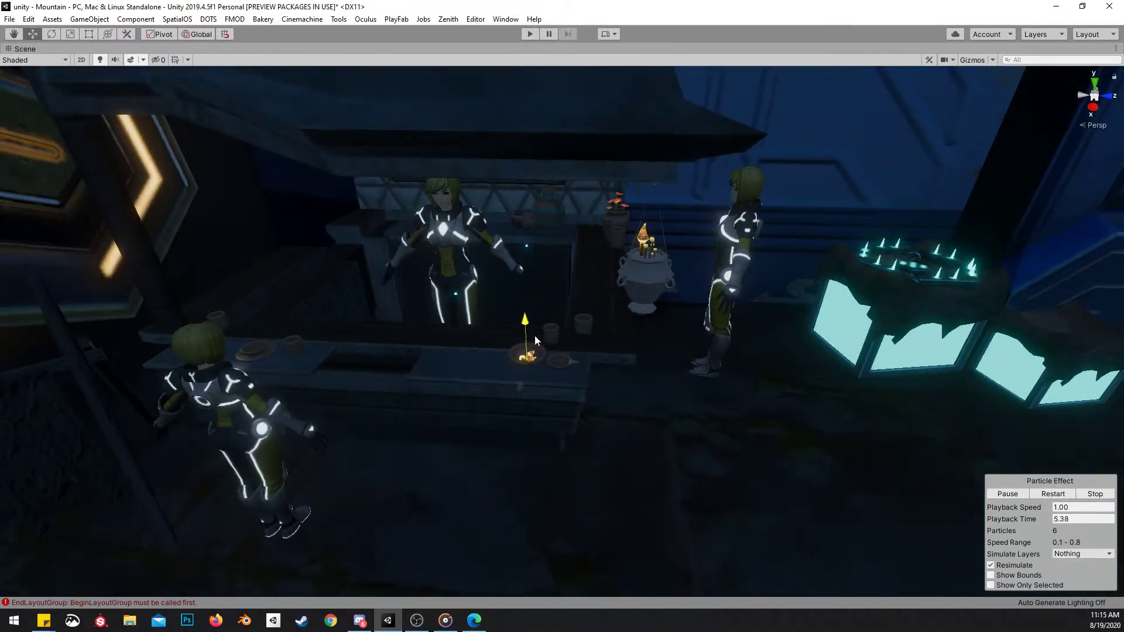
key("f")
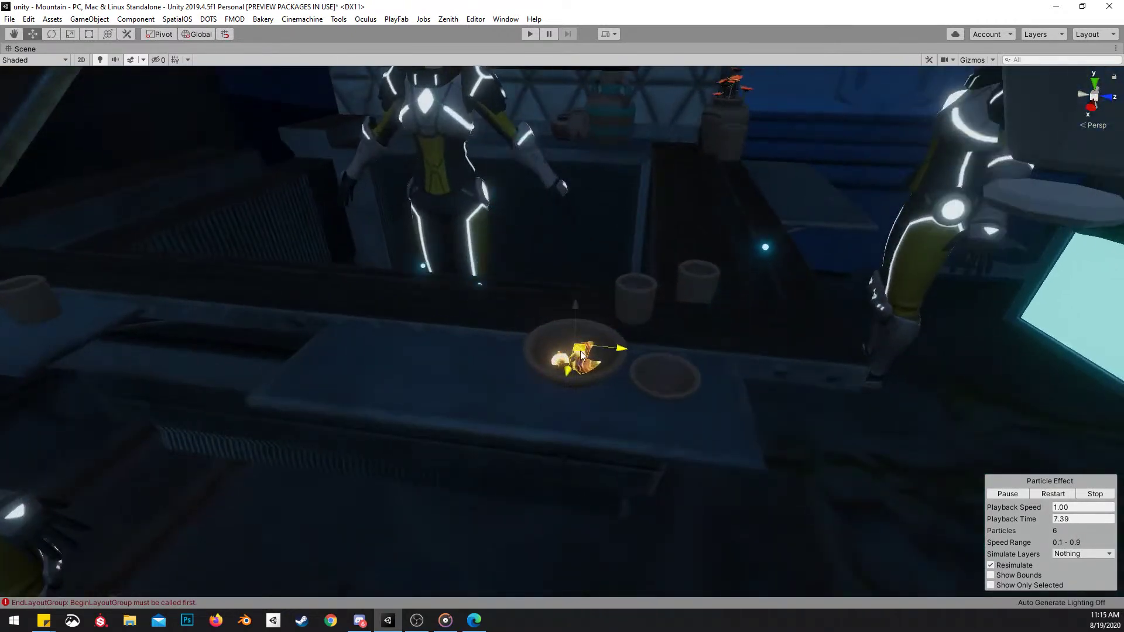
key("shift+space")
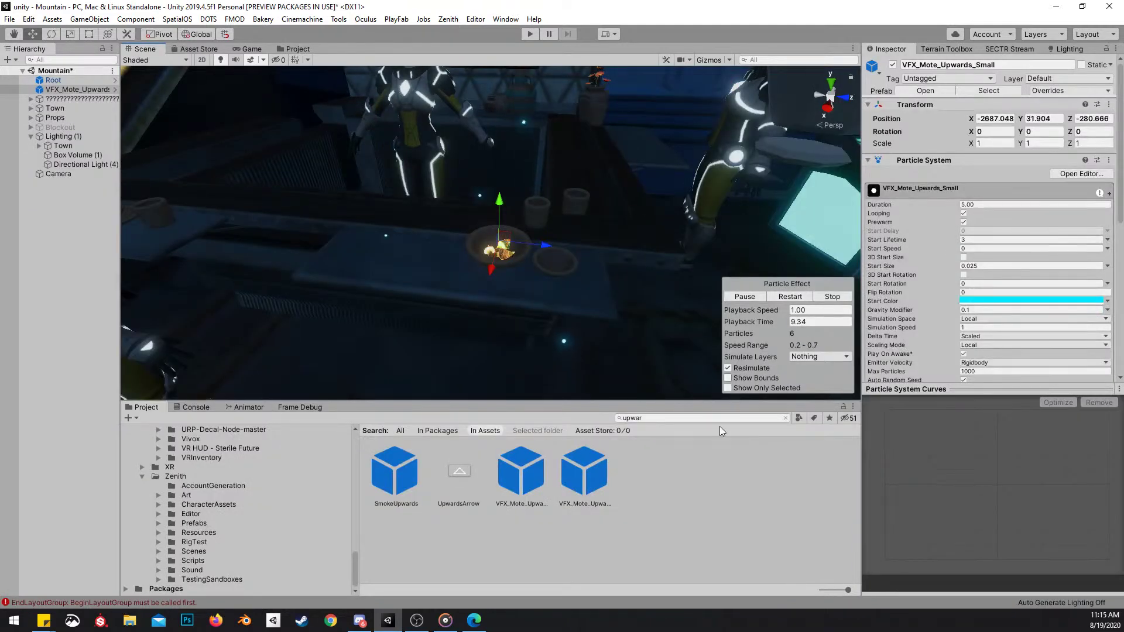
Set the mote effect's Start Size to 0.01
left_click(996, 266)
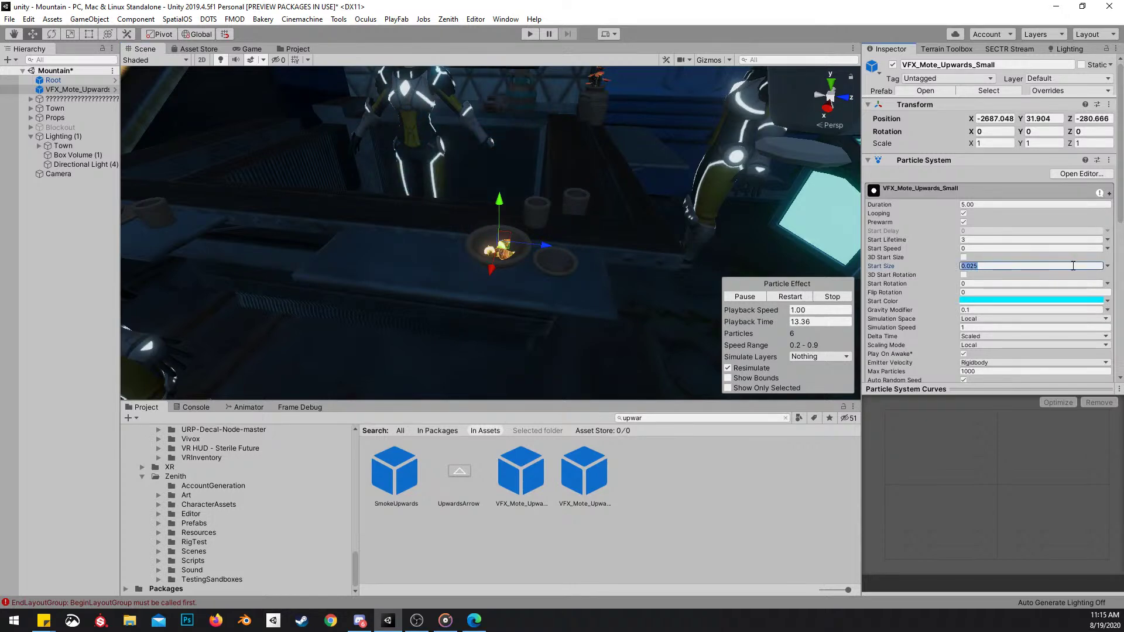
type("0.01r")
scroll(960, 305, "down", 5)
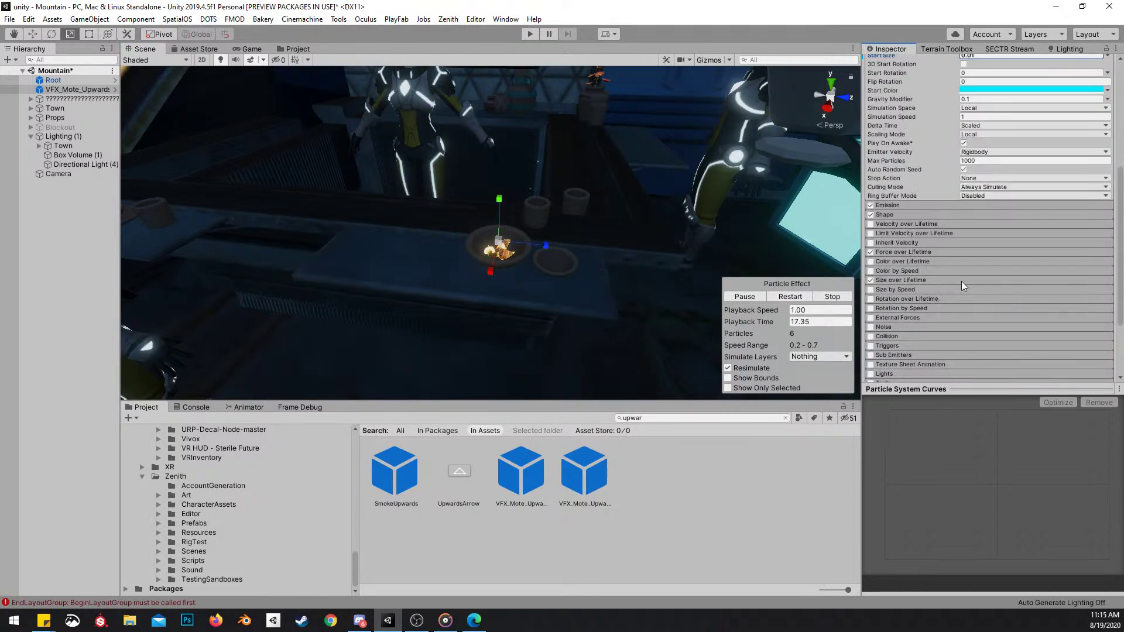
Expand the Emission and Shape modules and set the emission box's Scale to 0.5 on all three axes
left_click(905, 205)
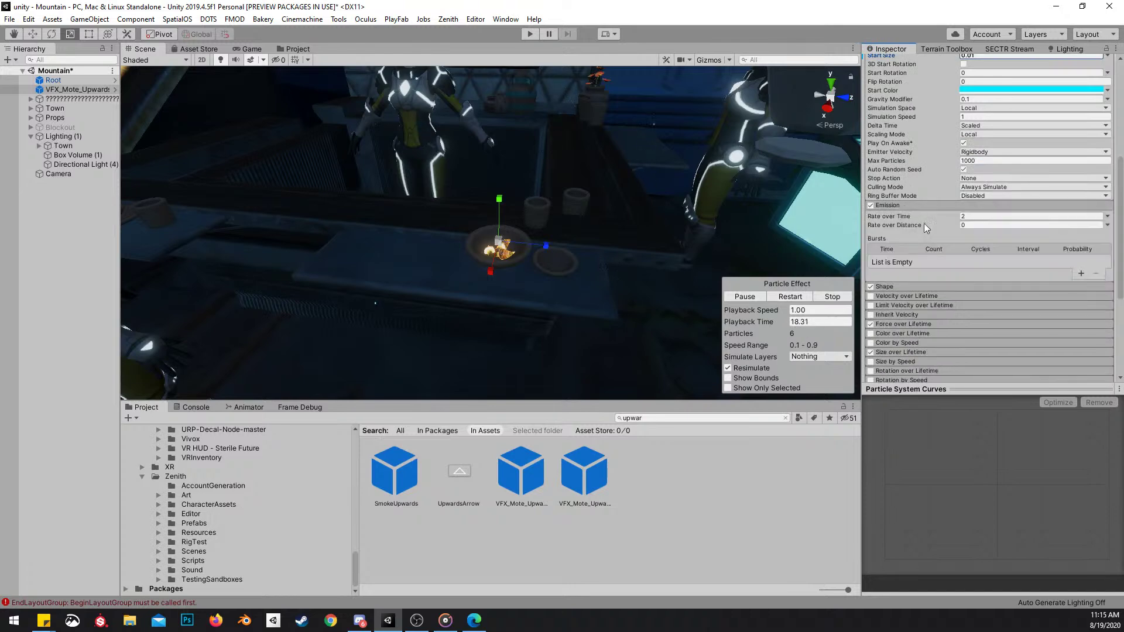
left_click(900, 287)
key("f")
scroll(1021, 304, "down", 3)
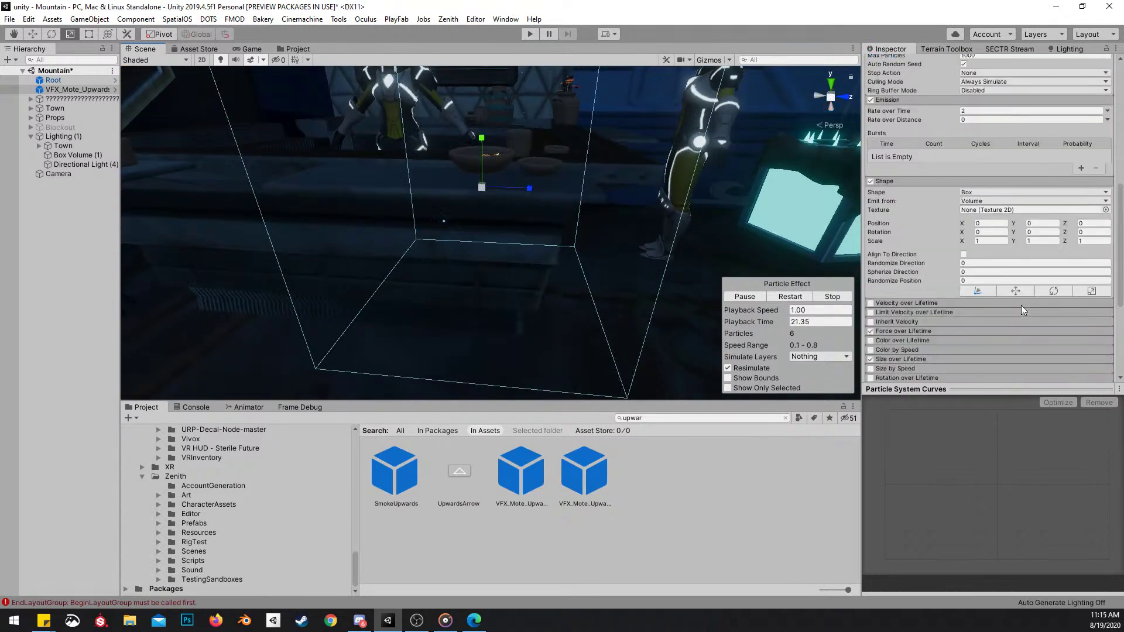
left_click(1002, 240)
type(".5")
key("Tab")
type(".5")
key("Tab")
type(".5")
right_click_drag(524, 208, 518, 238)
key("e")
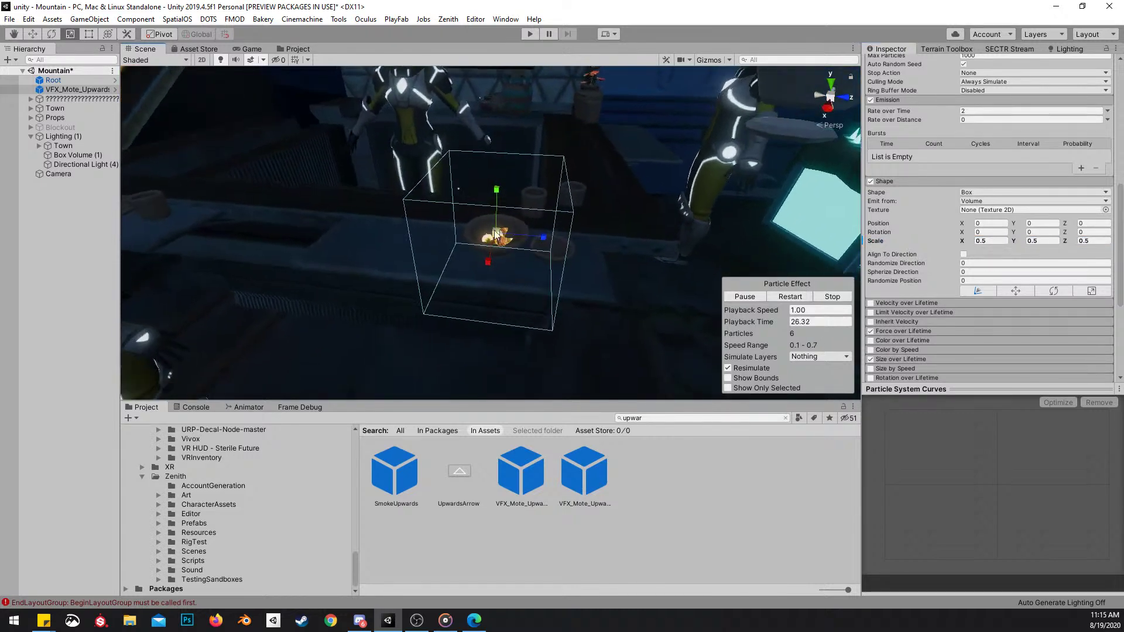
Try to scale the whole mote effect in the scene, undo the change and restart the particle playback
left_click(70, 99)
left_click(71, 90)
left_click_drag(496, 234, 482, 239)
right_click_drag(542, 248, 589, 234)
key("w")
scroll(546, 246, "down", 3)
key("s")
key("ctrl+z")
left_click(796, 299)
Set the emission box's Scale to 0.25 on all three axes
scroll(951, 273, "down", 8)
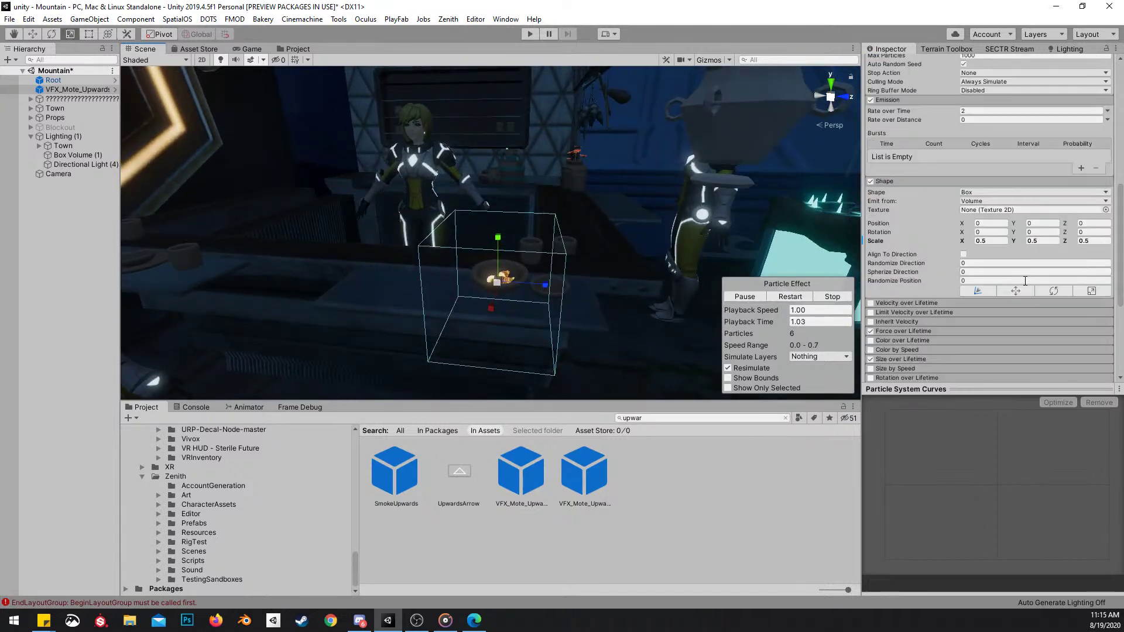
type("0.25")
key("Tab")
type("0.25")
key("Tab")
type(".25")
Reposition the mote effect so its emission box sits at the glowing food in the bowl
right_click_drag(549, 298, 538, 284)
key("w")
scroll(536, 289, "up", 1)
key("w")
left_click_drag(534, 262, 488, 335)
key("s")
right_click_drag(489, 335, 490, 265)
key("d")
right_click_drag(477, 212, 538, 258)
left_click_drag(510, 269, 499, 276)
right_click_drag(499, 277, 586, 272)
key("a")
key("s")
Set the emission box's Scale to 0.1 on X, Y and Z
left_click(991, 241)
type(".1")
key("Tab")
type(".1")
key("Tab")
type(".1")
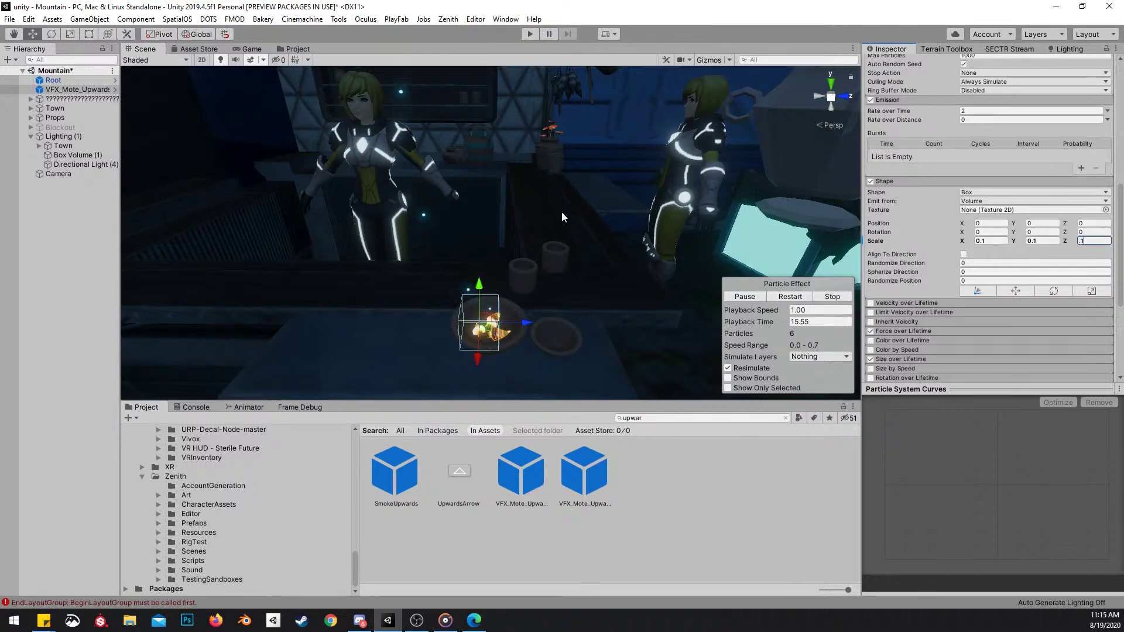
right_click_drag(492, 292, 589, 230)
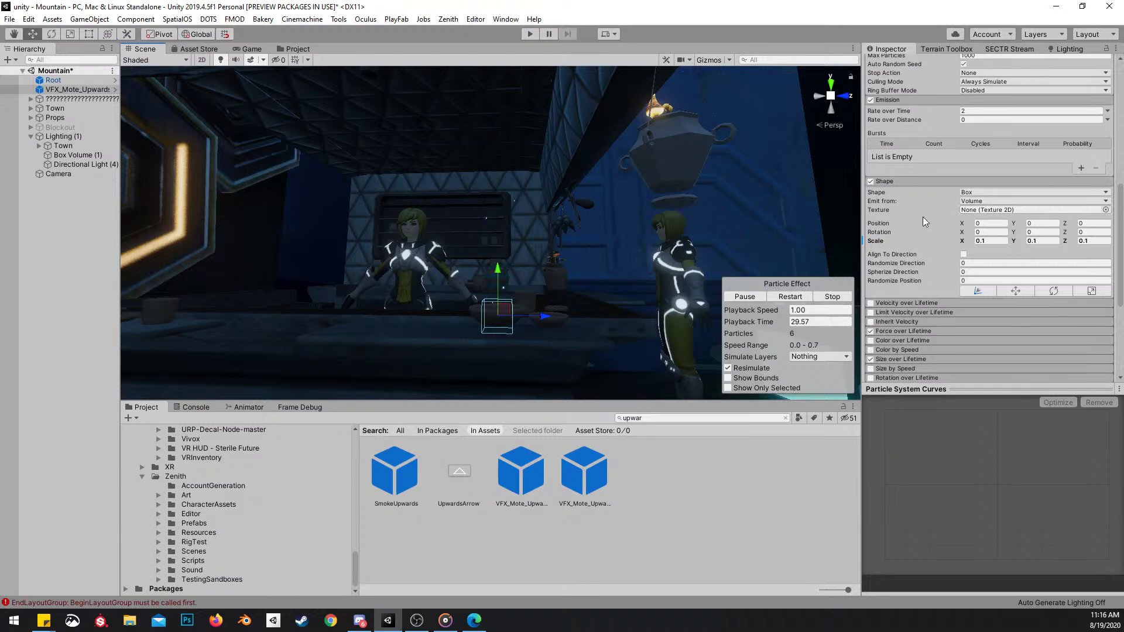
Collapse Shape, expand Force over Lifetime and set the X maximum to 0.5 and the Y maximum to 1
scroll(1012, 223, "up", 10)
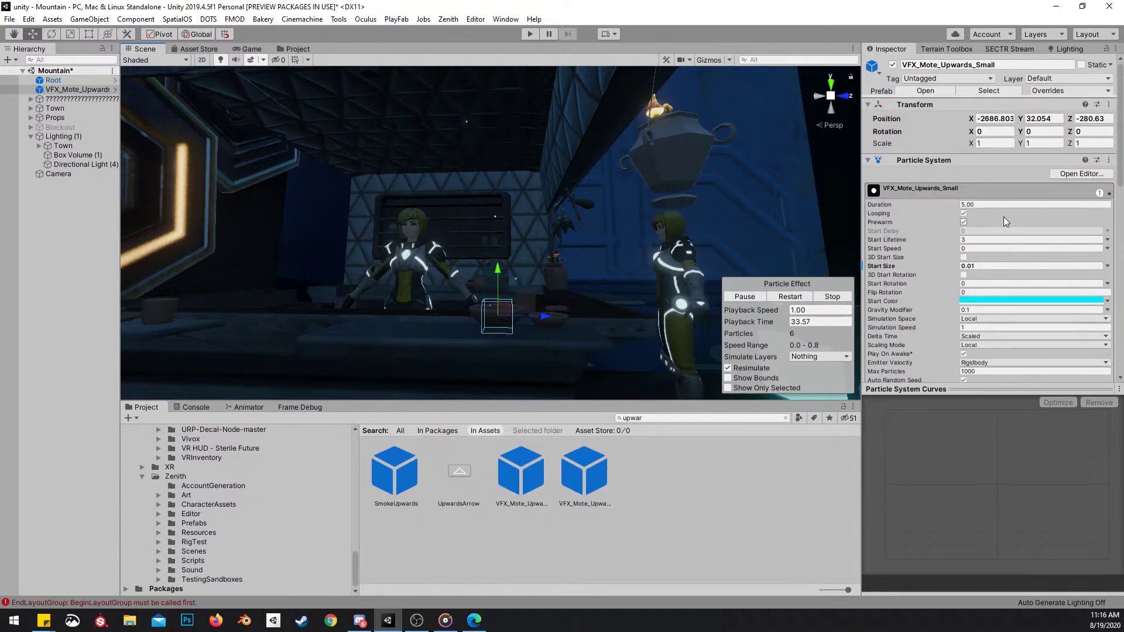
scroll(982, 223, "down", 10)
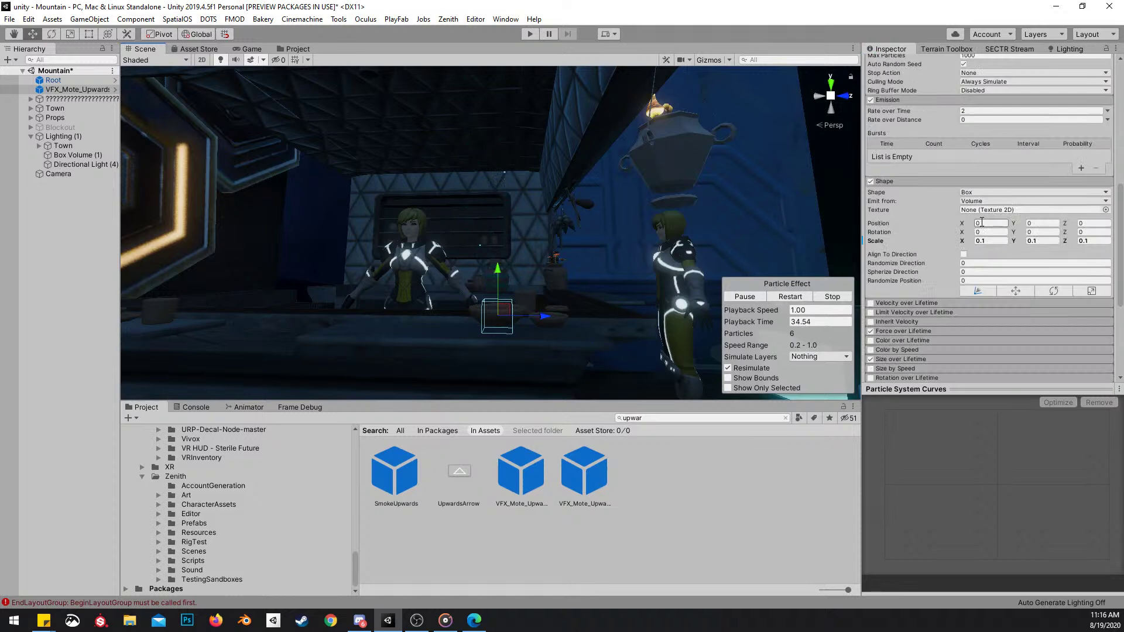
left_click(905, 182)
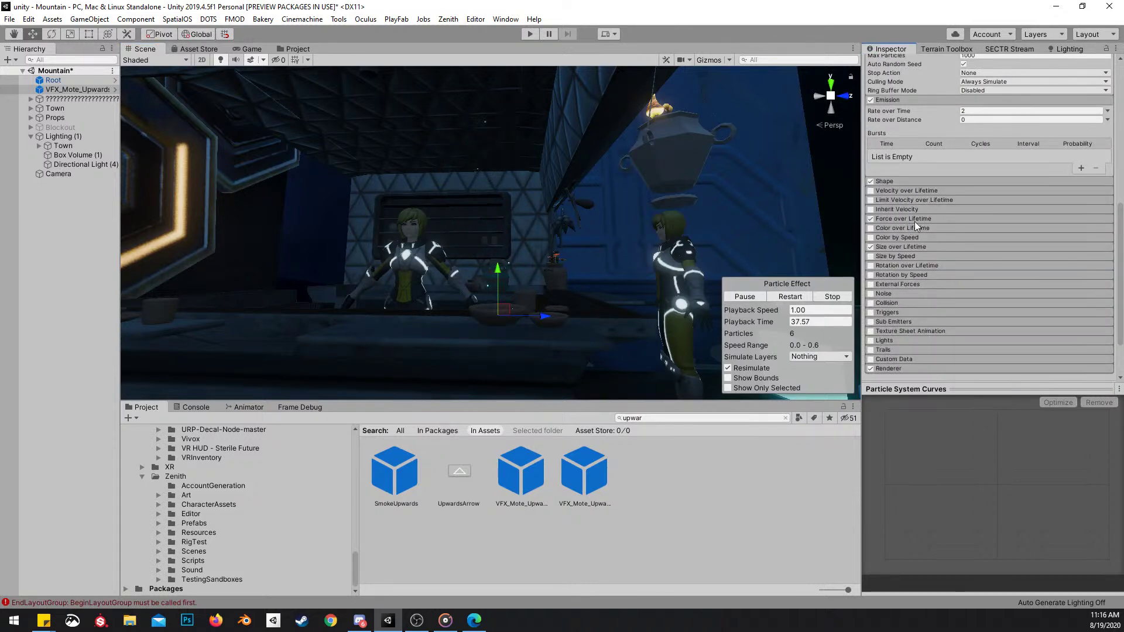
left_click(914, 220)
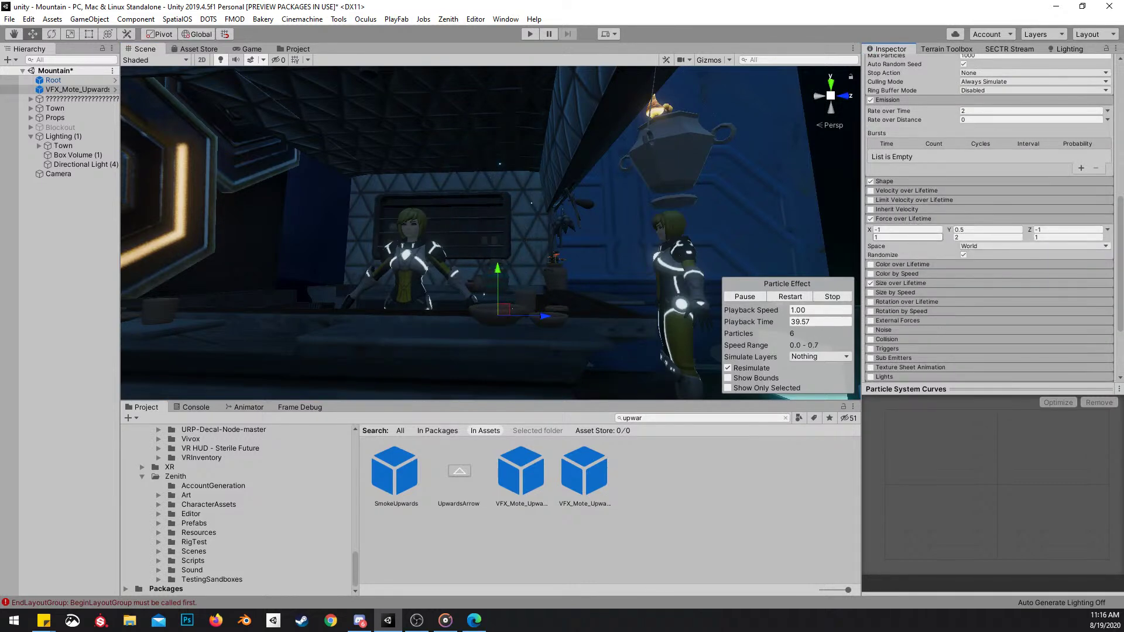
left_click(913, 230)
key("Tab")
key("Tab")
left_click(939, 234)
type(".5")
left_click(989, 238)
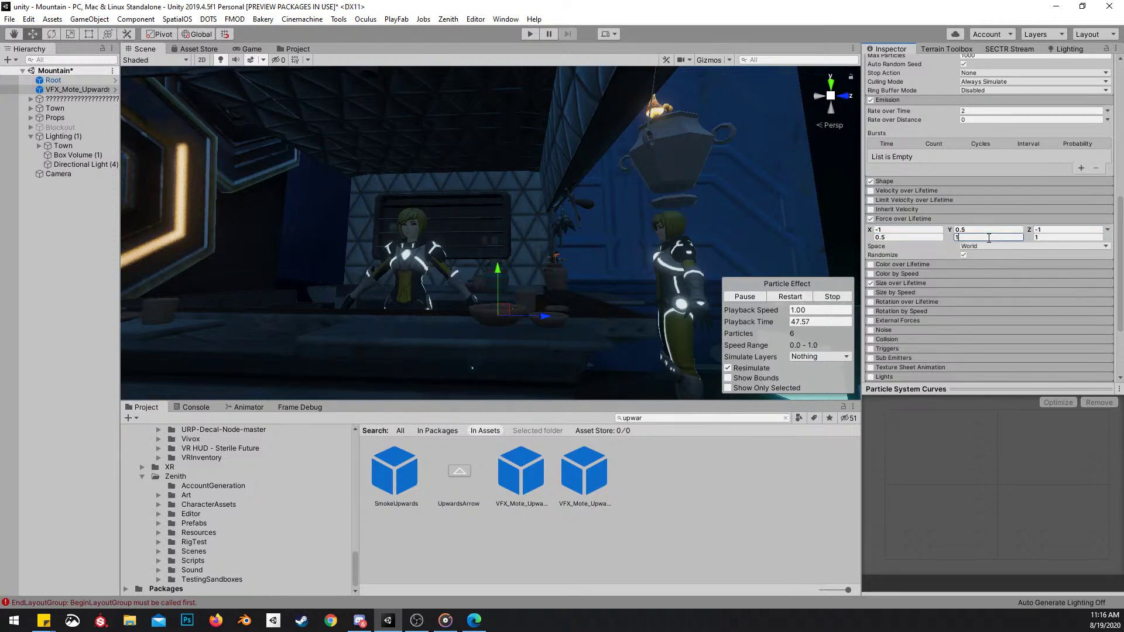
Try a force minimum of 0 on Y and X, undo the changes and restart the particle playback
left_click(997, 230)
key("Tab")
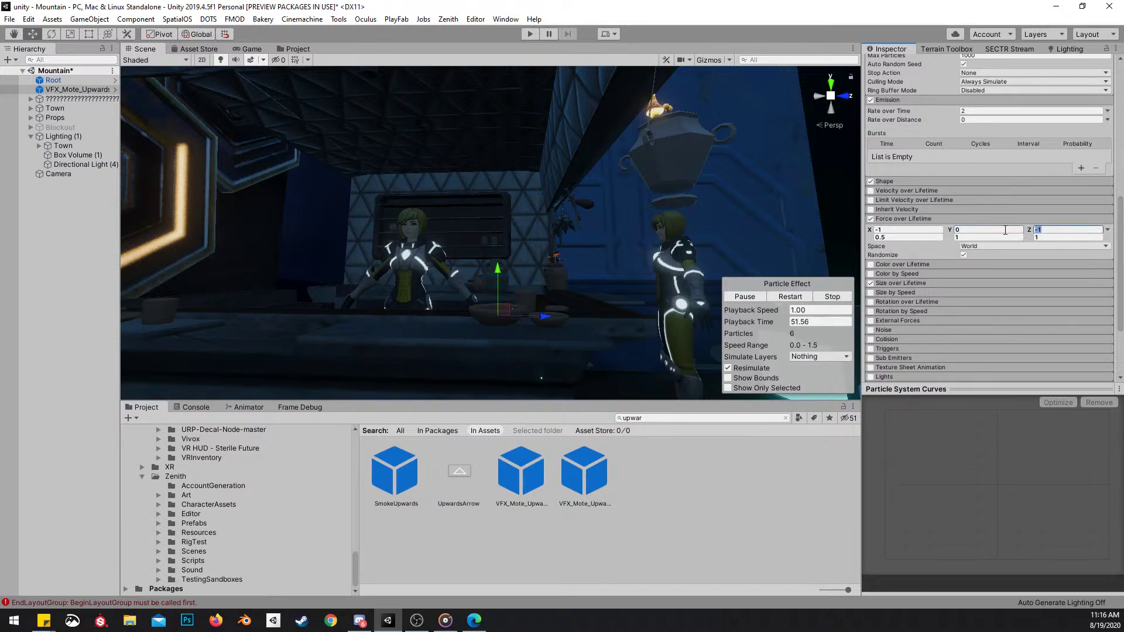
left_click(908, 229)
type("0")
key("ctrl+z")
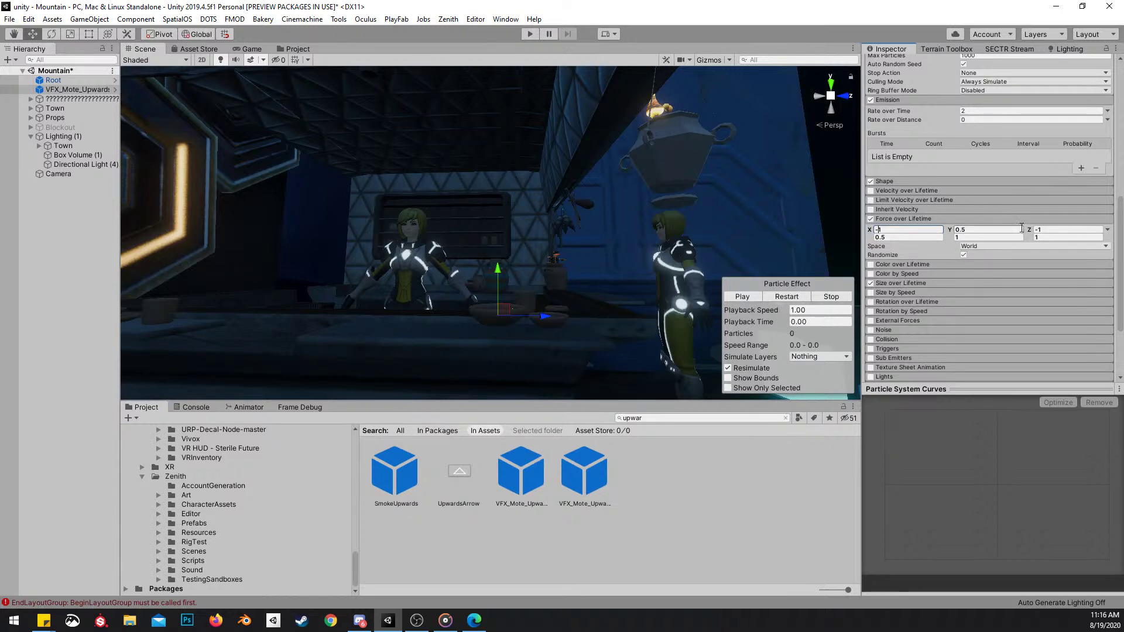
left_click(988, 237)
left_click(784, 296)
Set the Force over Lifetime Y maximum to 0.5
left_click(993, 239)
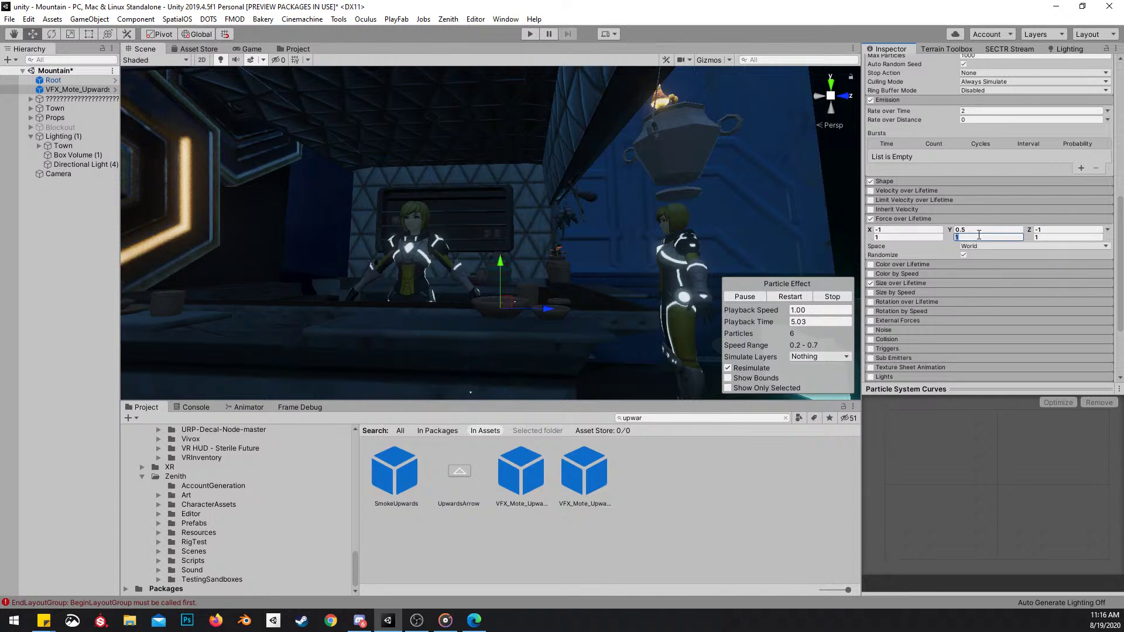
scroll(989, 164, "up", 10)
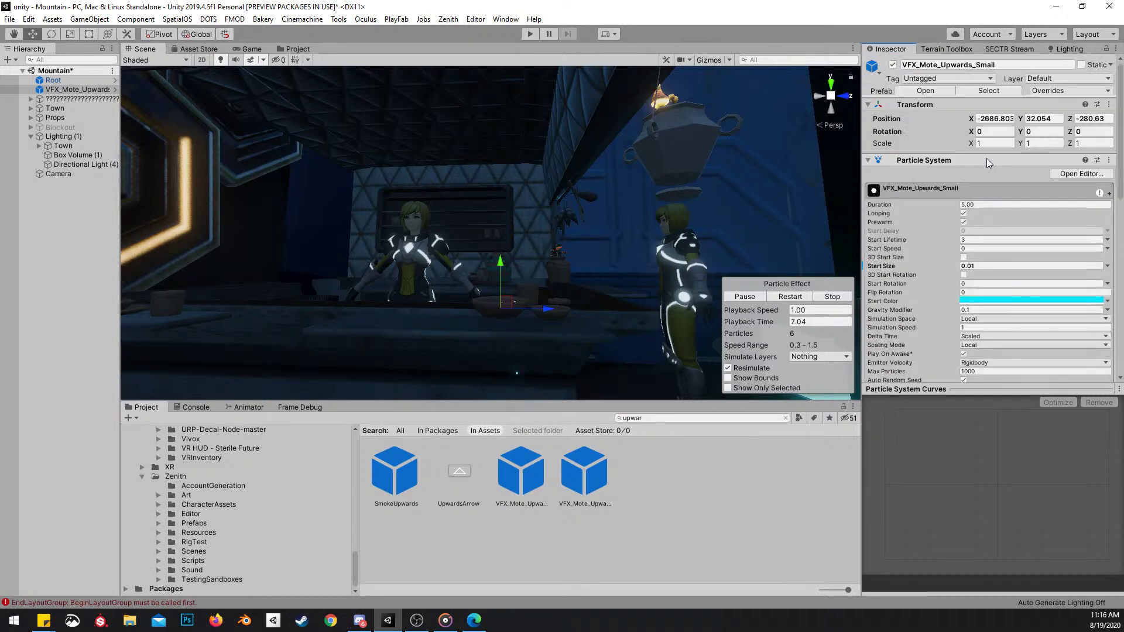
scroll(996, 186, "down", 10)
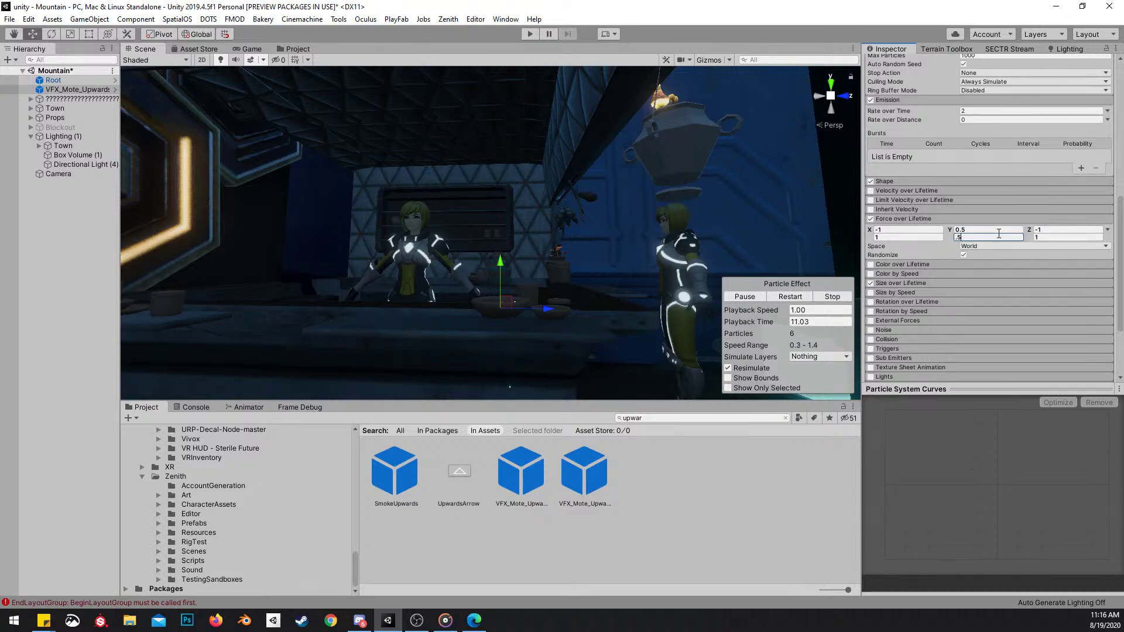
left_click_drag(508, 268, 508, 275, "alt")
key("e")
left_click_drag(500, 315, 517, 399)
right_click_drag(590, 271, 599, 295)
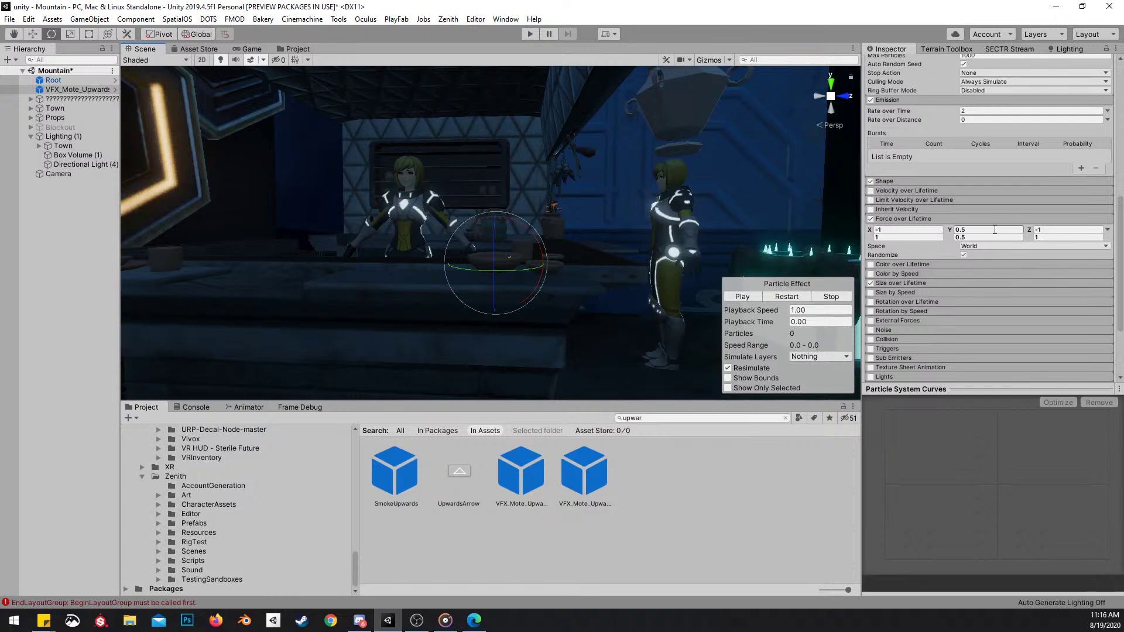
Open the mote effect's Gravity Modifier for editing and restart the particle playback
scroll(998, 229, "up", 10)
scroll(999, 276, "down", 3)
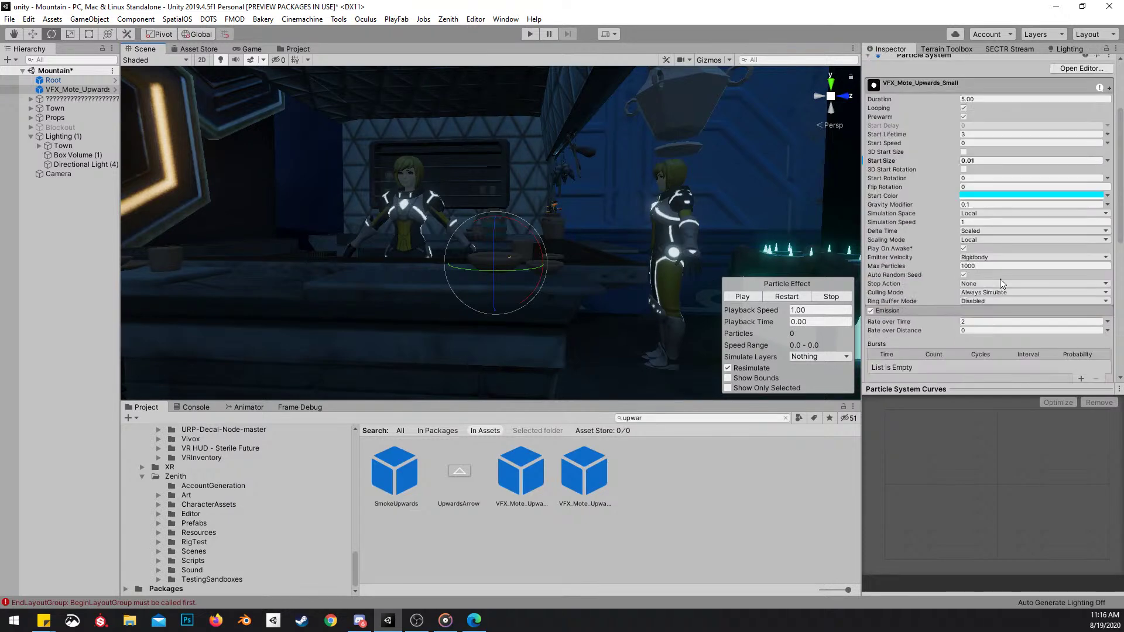
left_click(979, 206)
left_click(788, 297)
Set the Force over Lifetime Y range to a minimum of 0.1 and a maximum of 0.25
scroll(976, 255, "down", 10)
left_click(974, 134)
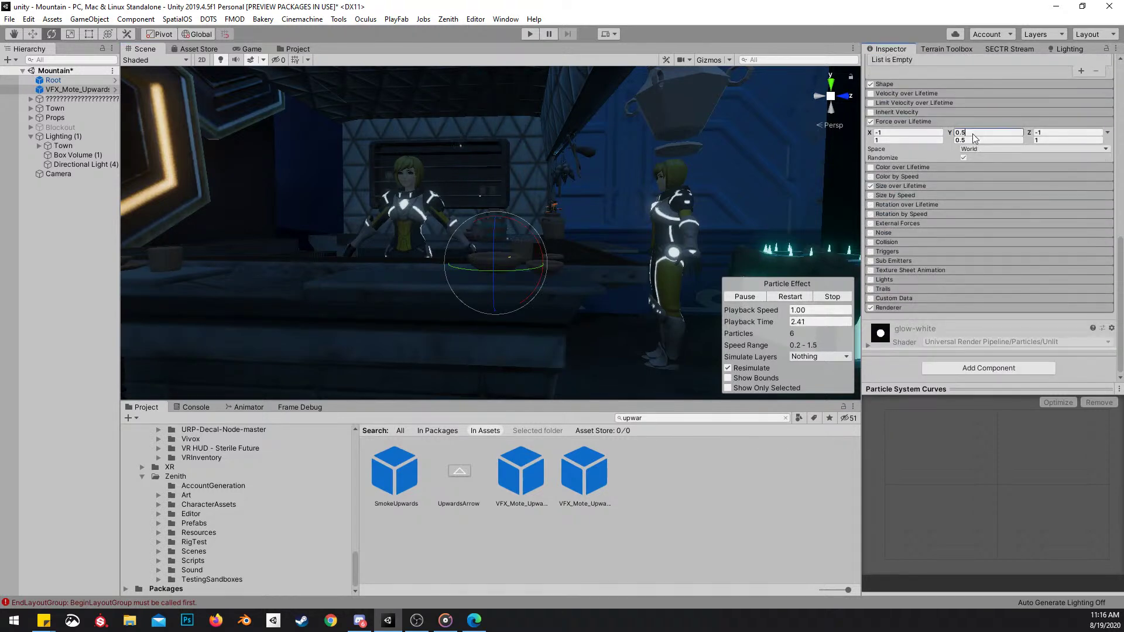
type(".1")
key("Return")
key("w")
right_click_drag(735, 174, 550, 252)
scroll(709, 169, "down", 3)
key("d")
Set the Force over Lifetime X and Z ranges to a minimum of -0.5 and a maximum of 0.5
left_click(908, 133)
type("-.5")
key("Tab")
type(".5")
key("Tab")
key("Tab")
key("Tab")
type("-.5")
key("Tab")
type(".5")
right_click_drag(396, 371, 478, 323)
left_click_drag(478, 323, 450, 321, "alt")
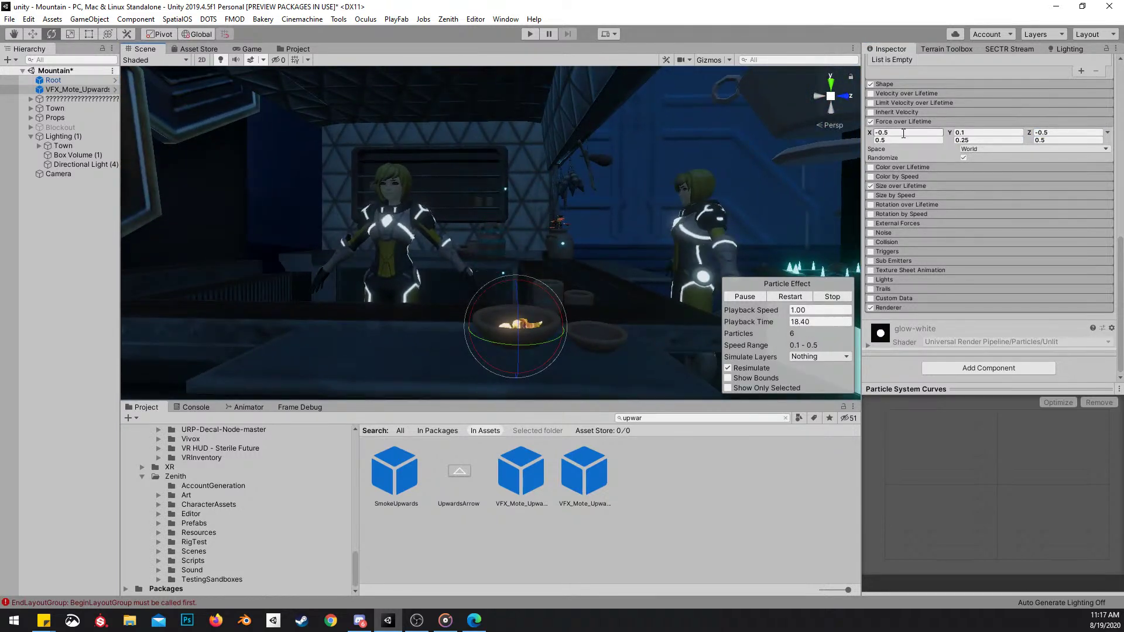
Examine the small motes drifting up from the food bowl from several close angles
key("w")
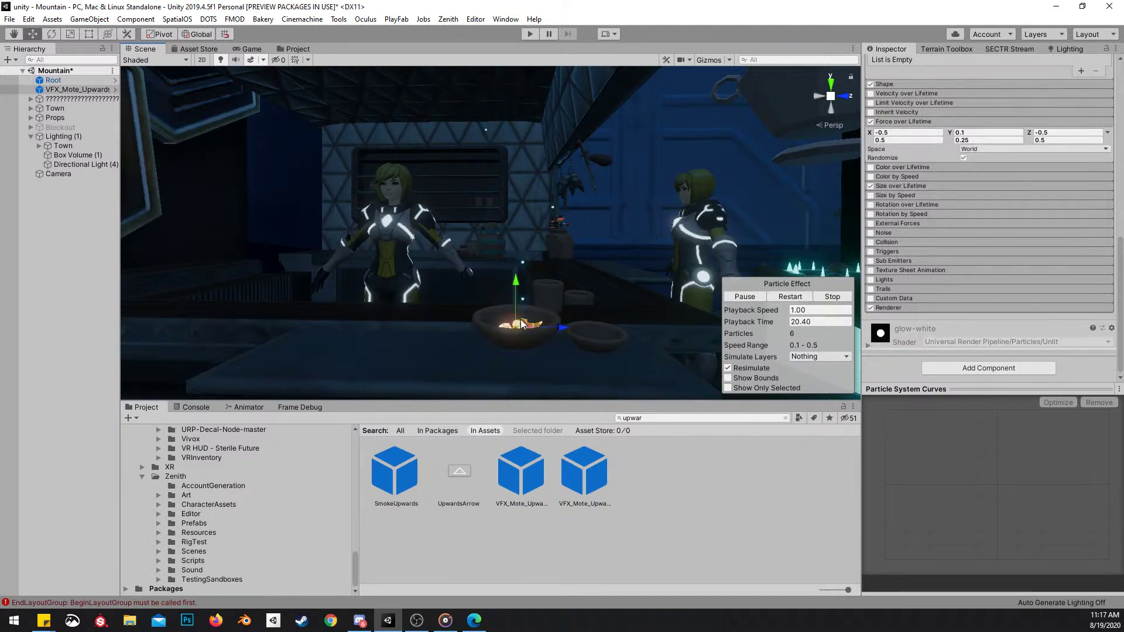
left_click_drag(573, 332, 390, 321, "alt")
right_click_drag(609, 296, 658, 286)
left_click_drag(658, 286, 595, 261, "alt")
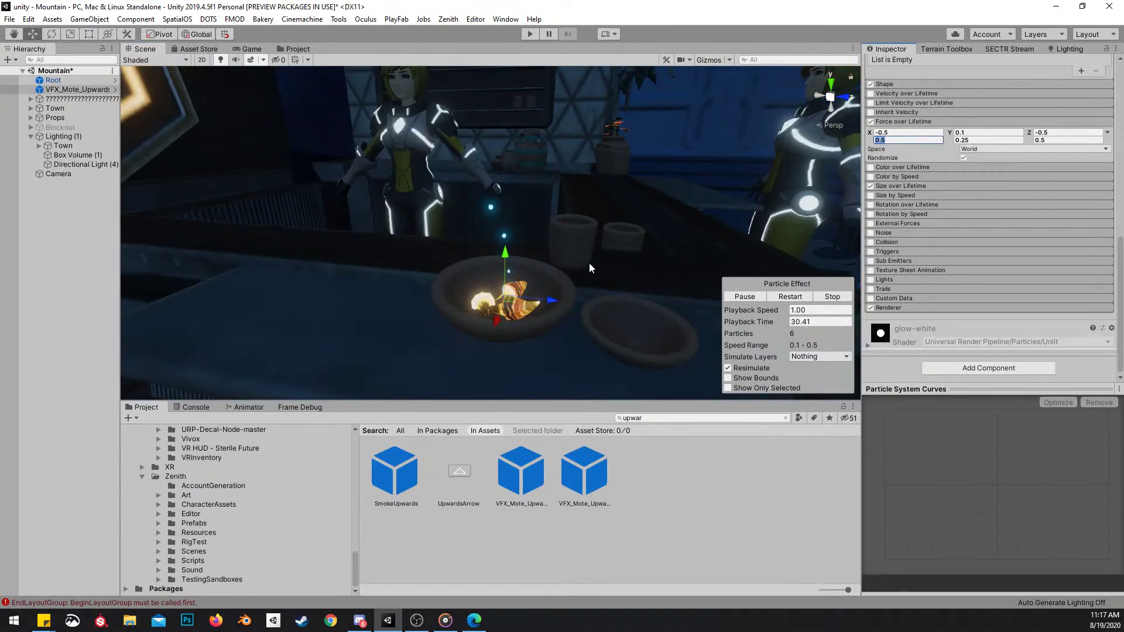
left_click(908, 132)
left_click_drag(577, 287, 563, 284, "alt")
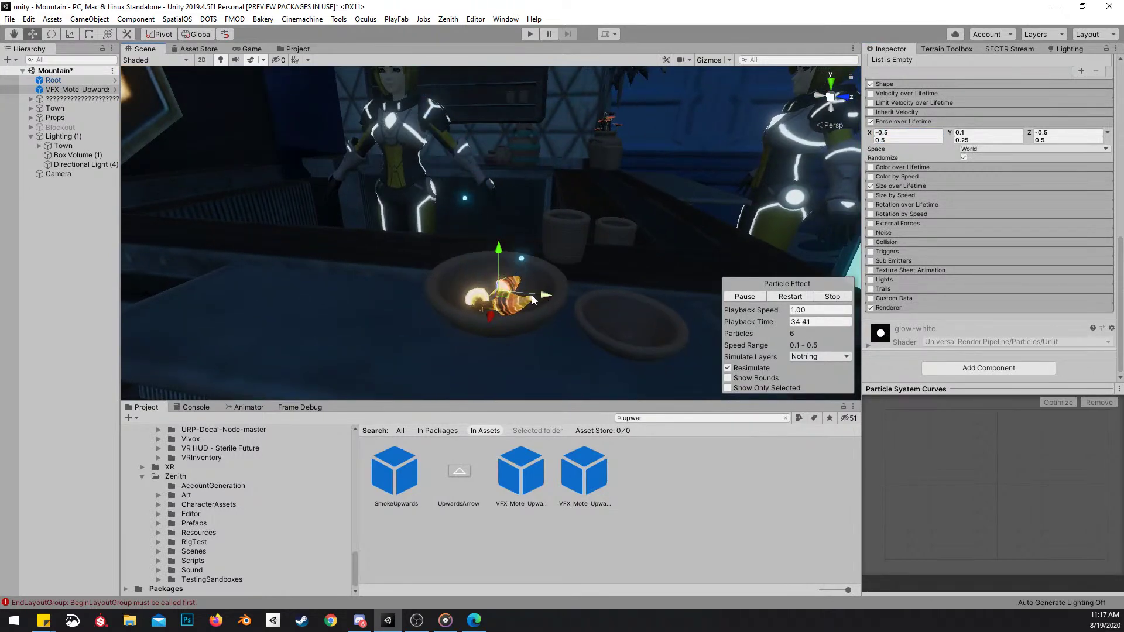
Try setting the mote effect's Force over Lifetime X and Z minimum and maximum values to 0
right_click_drag(565, 291, 524, 252)
middle_click_drag(541, 233, 539, 346)
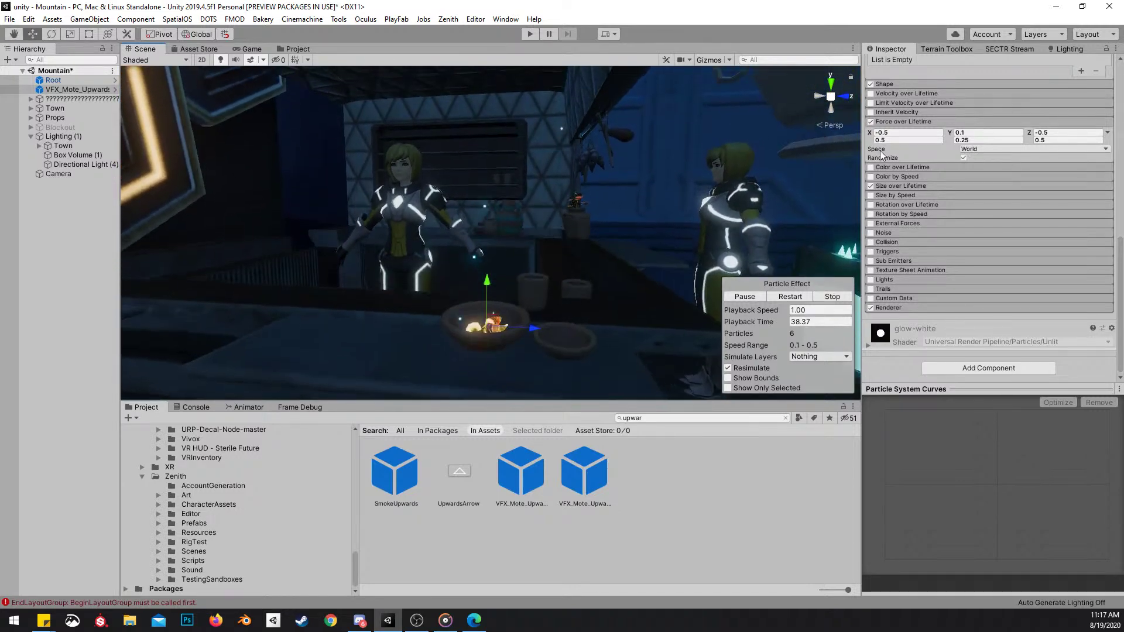
type("0")
left_click(911, 141)
type("0")
left_click(1074, 133)
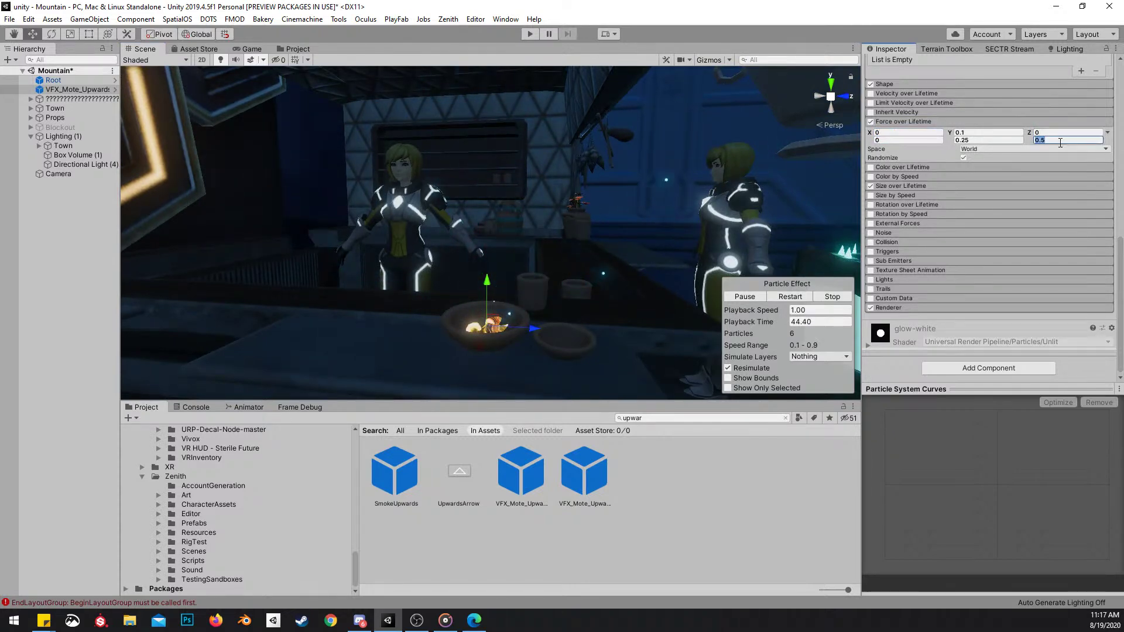
left_click_drag(638, 255, 655, 229, "alt")
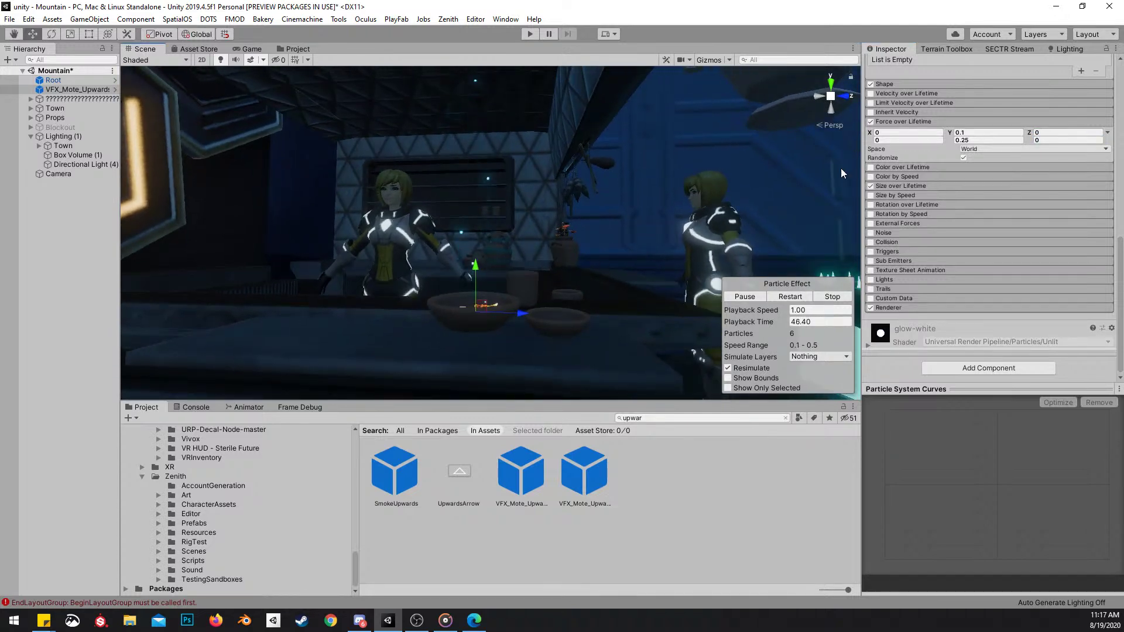
Try a Force over Lifetime Y maximum of 0.1 and undo the latest force edits
left_click(977, 142)
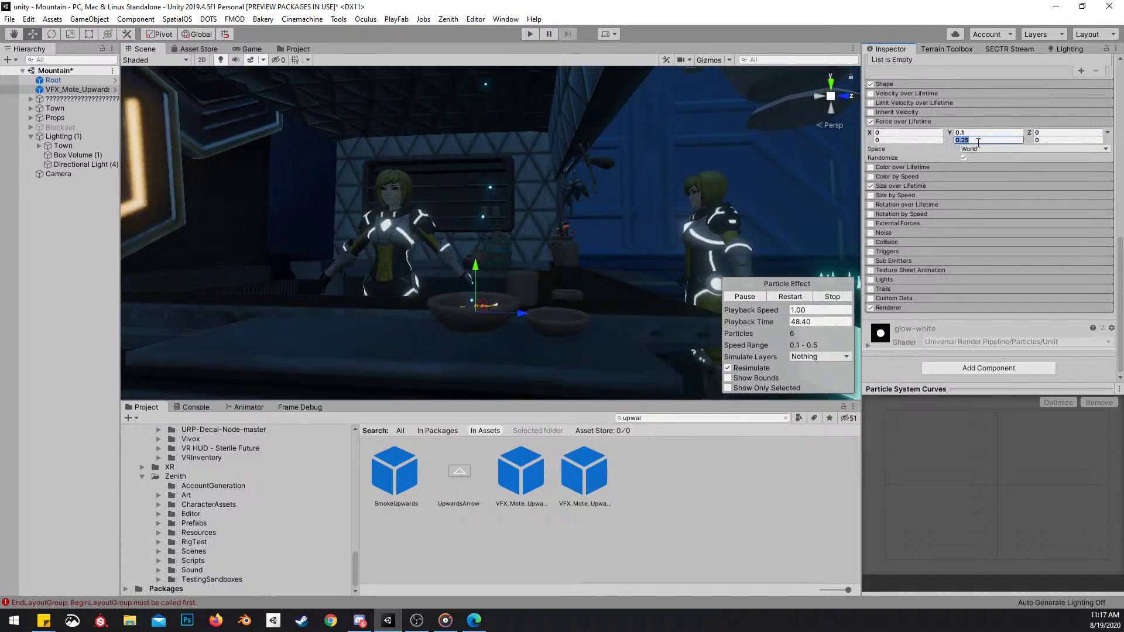
scroll(494, 325, "down", 3)
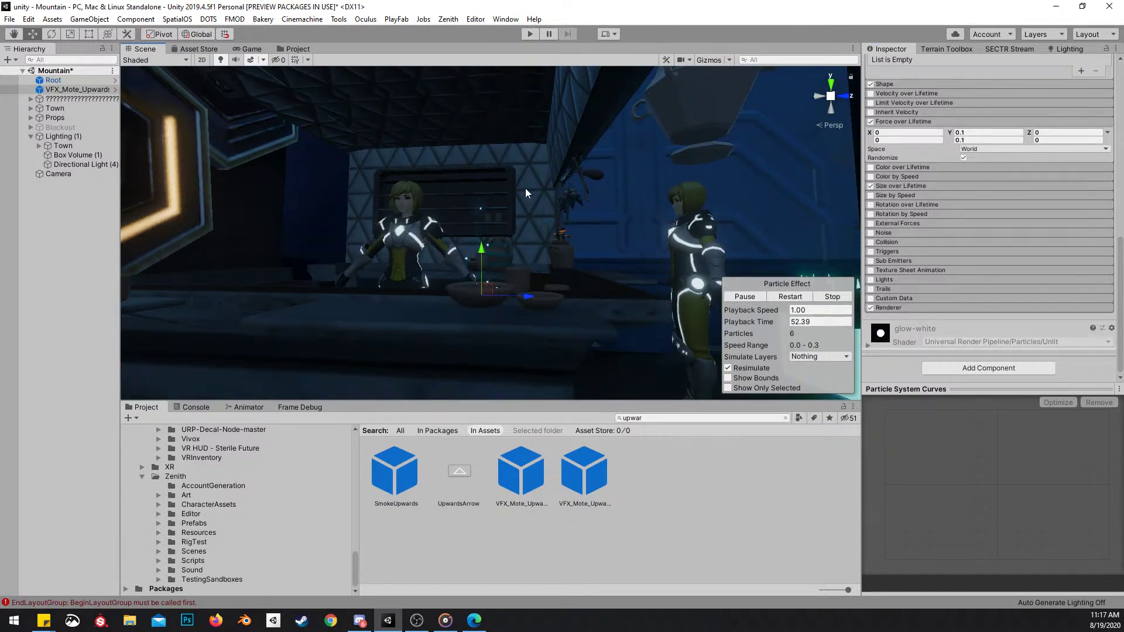
key("alt")
left_click_drag(518, 225, 528, 221, "alt")
right_click_drag(492, 215, 499, 240)
key("w")
scroll(497, 248, "down", 2)
key("q")
key("ctrl+z")
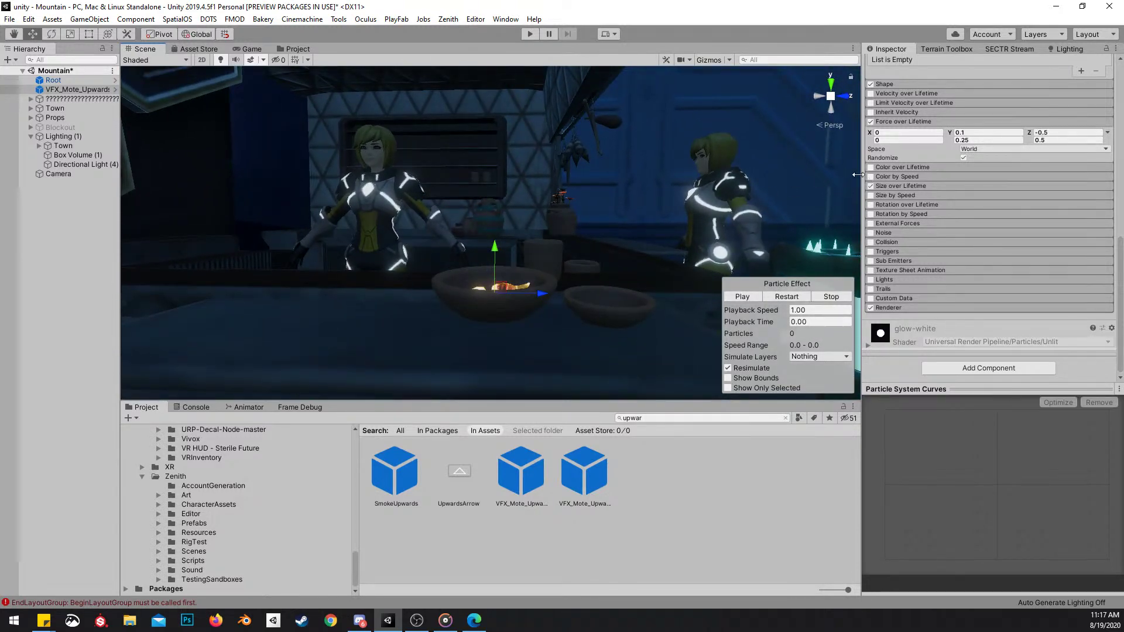
Set the Force over Lifetime Y range to a minimum of 0.05 and a maximum of 0.1
left_click_drag(576, 245, 586, 250, "alt")
right_click_drag(609, 252, 610, 243)
key("s")
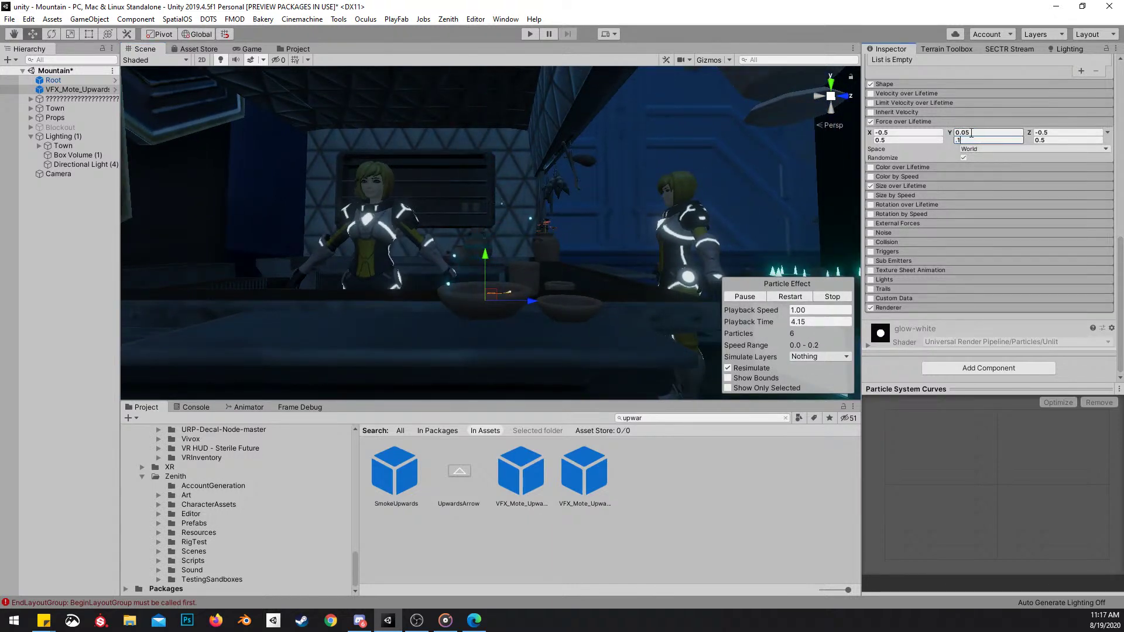
Set the Force over Lifetime X and Z ranges to a minimum of -0.1 and a maximum of 0.1
left_click(910, 140)
left_click(918, 134)
type("-0.1")
key("Tab")
type(".1")
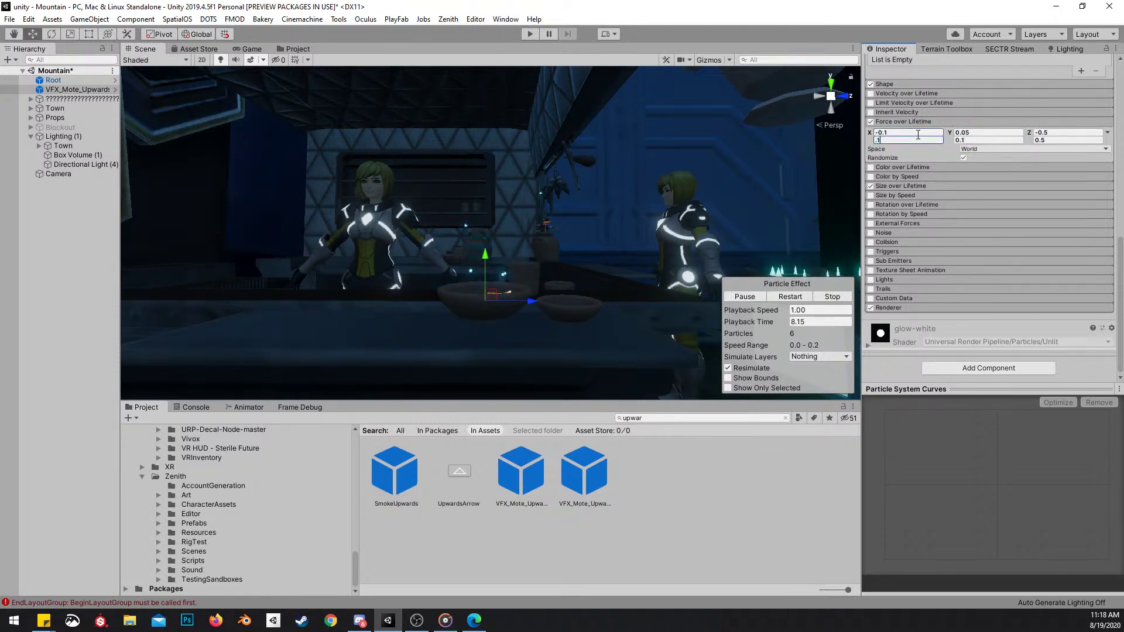
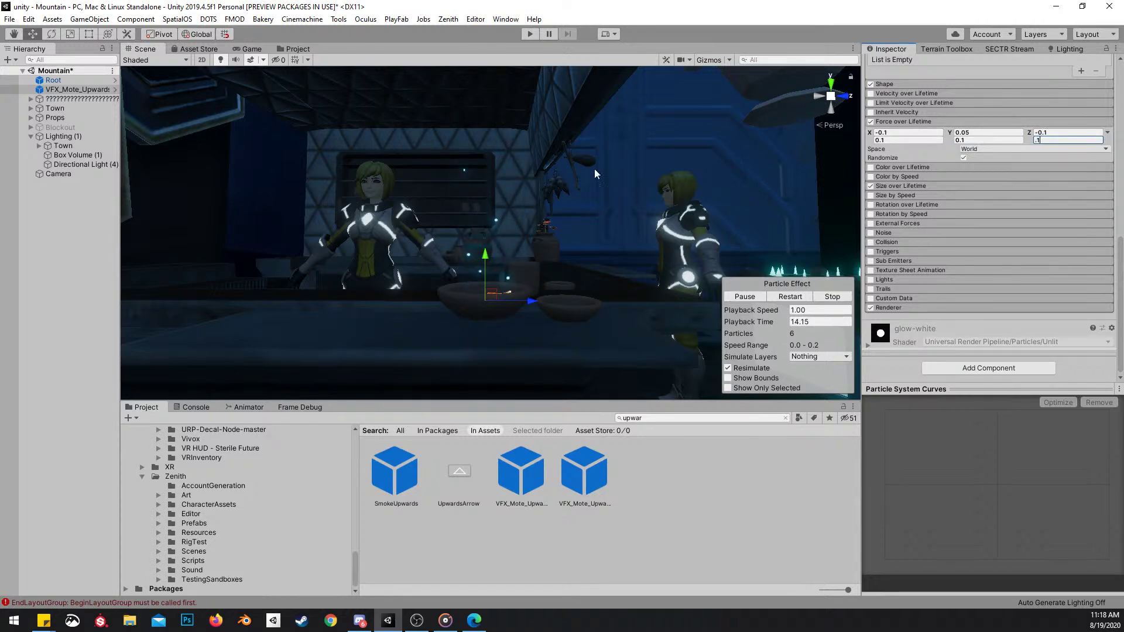
right_click_drag(592, 238, 549, 351)
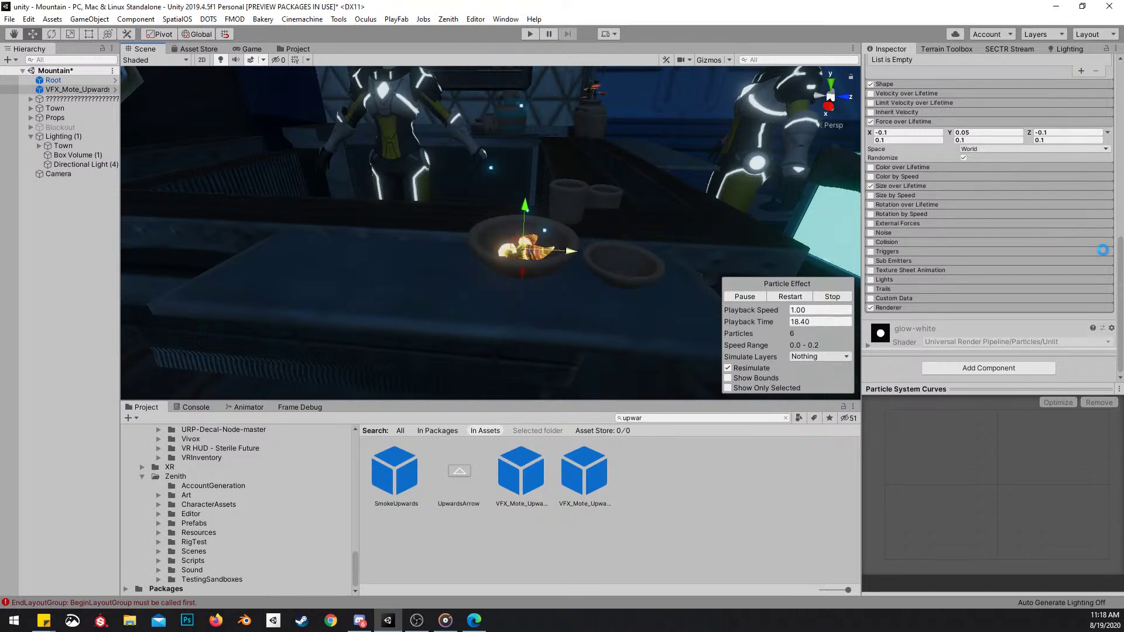
Change the mote effect's Start Color to orange, hex FFA300
scroll(1033, 234, "up", 10)
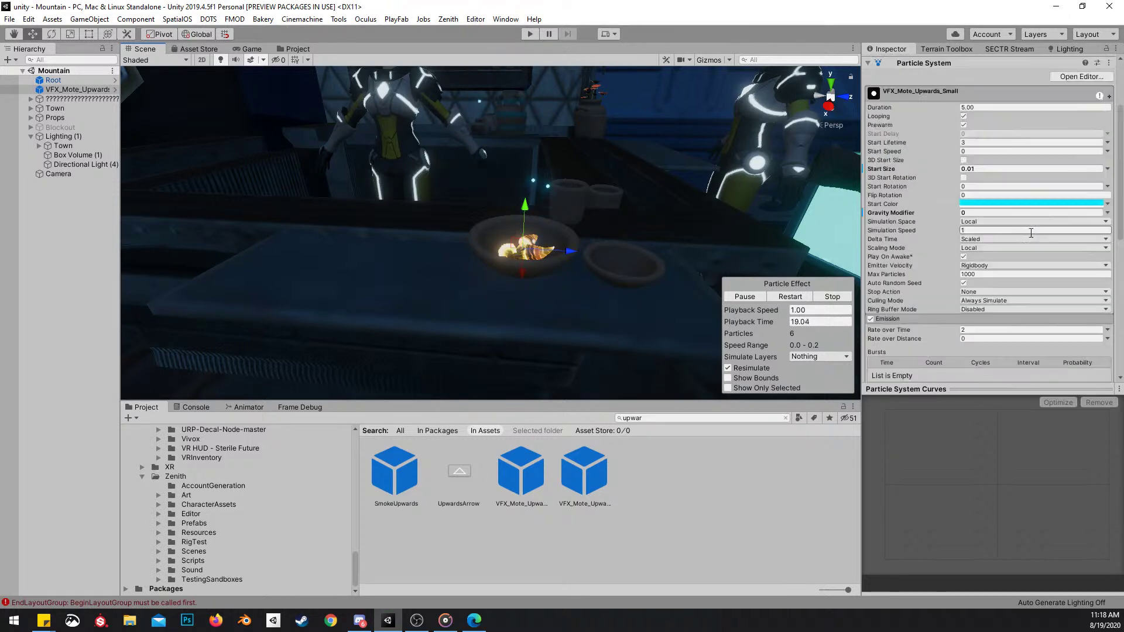
left_click(991, 301)
left_click_drag(1092, 298, 1095, 296)
right_click_drag(606, 272, 637, 254)
scroll(994, 282, "down", 8)
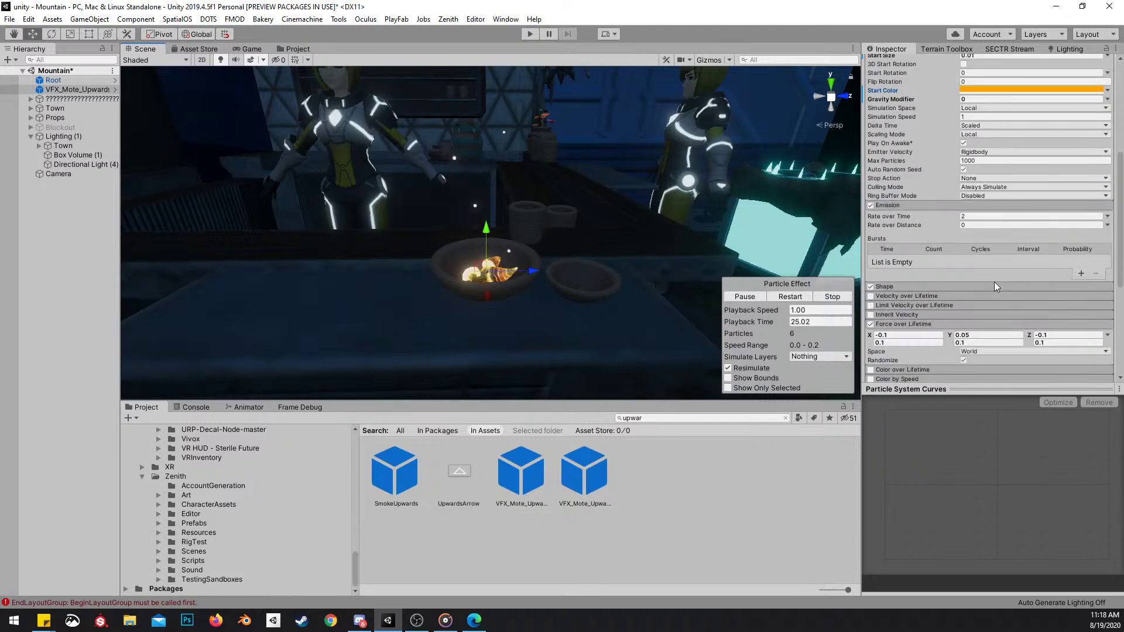
Fine-tune the food bowl motes' Start Color to a slightly yellower orange
scroll(988, 257, "up", 5)
right_click_drag(819, 234, 626, 276)
key("w")
scroll(667, 266, "down", 3)
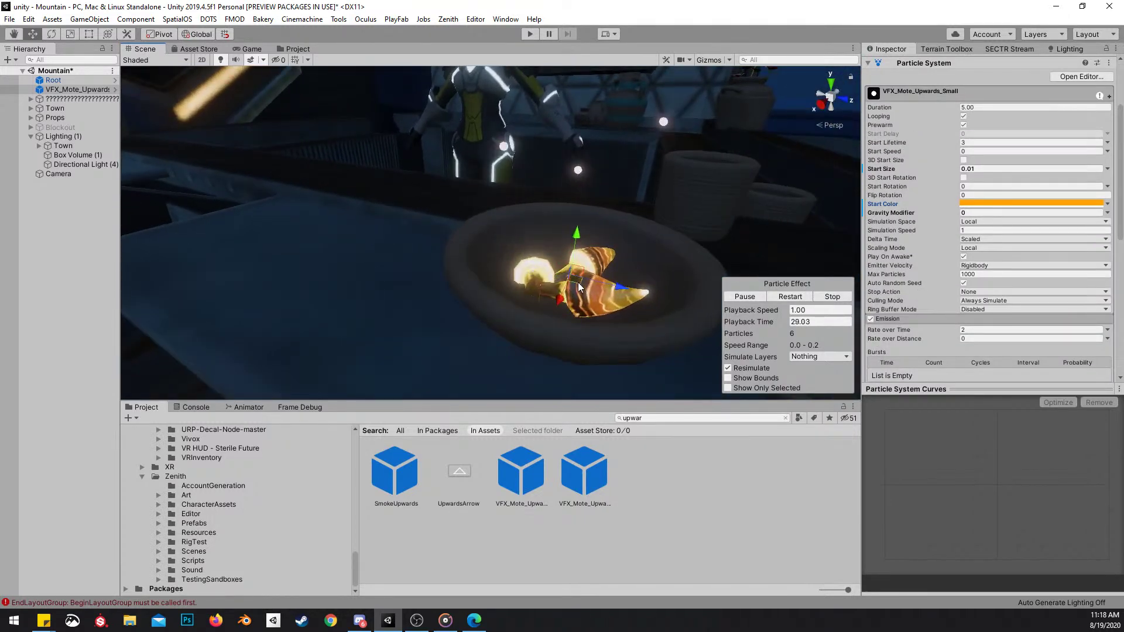
left_click_drag(576, 264, 591, 238)
key("s")
right_click_drag(592, 239, 711, 164)
left_click(990, 204)
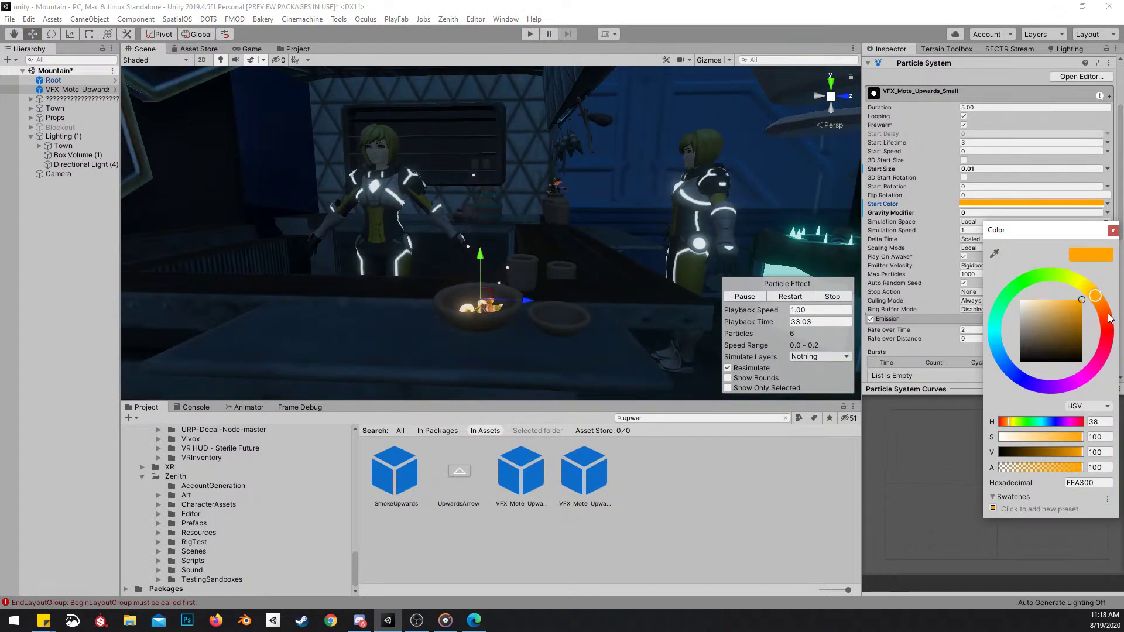
mouse_move(1098, 298)
left_mouse_down()
mouse_move(1093, 282)
mouse_move(1093, 293)
left_mouse_up()
left_click(924, 433)
Collapse the mote effect's Force over Lifetime settings and save the Mountain scene
scroll(986, 262, "down", 5)
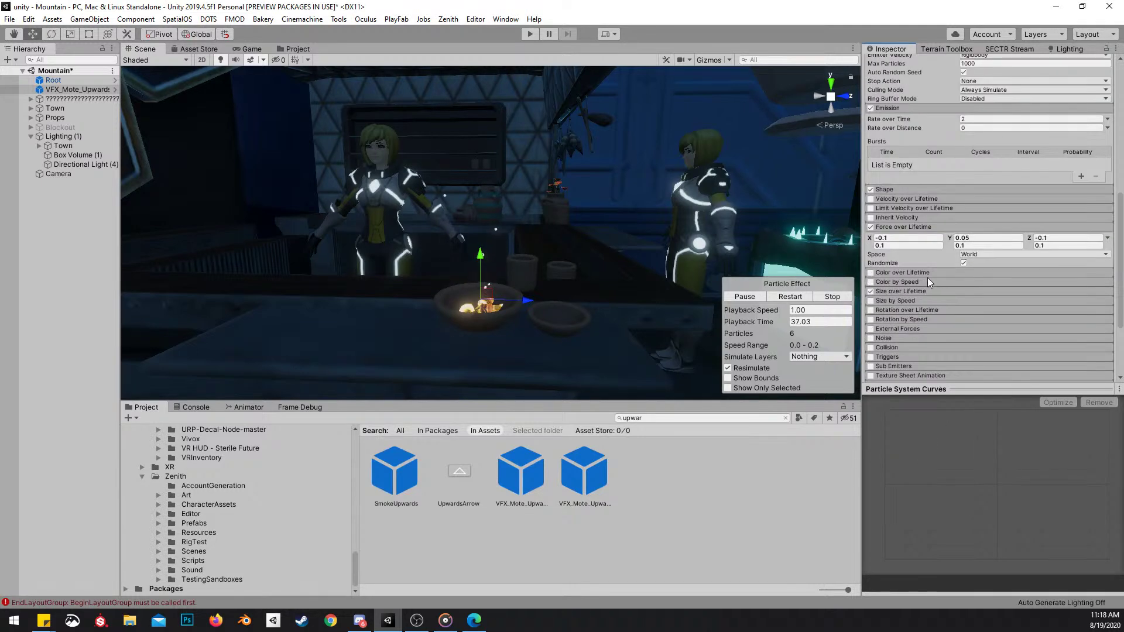
left_click(913, 227)
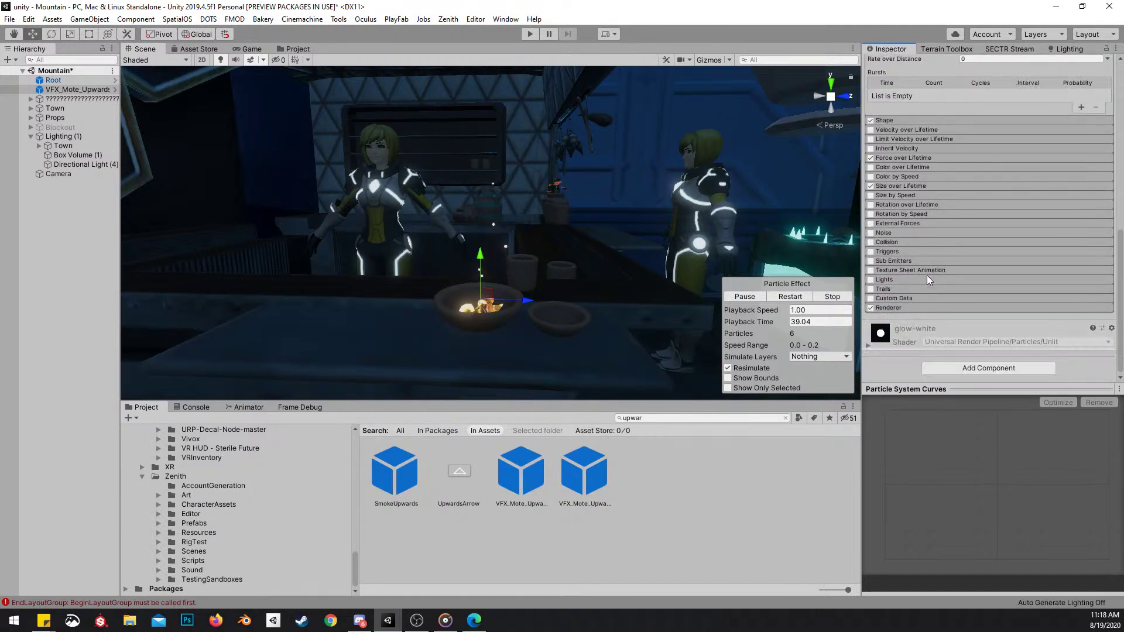
right_click_drag(620, 275, 589, 206)
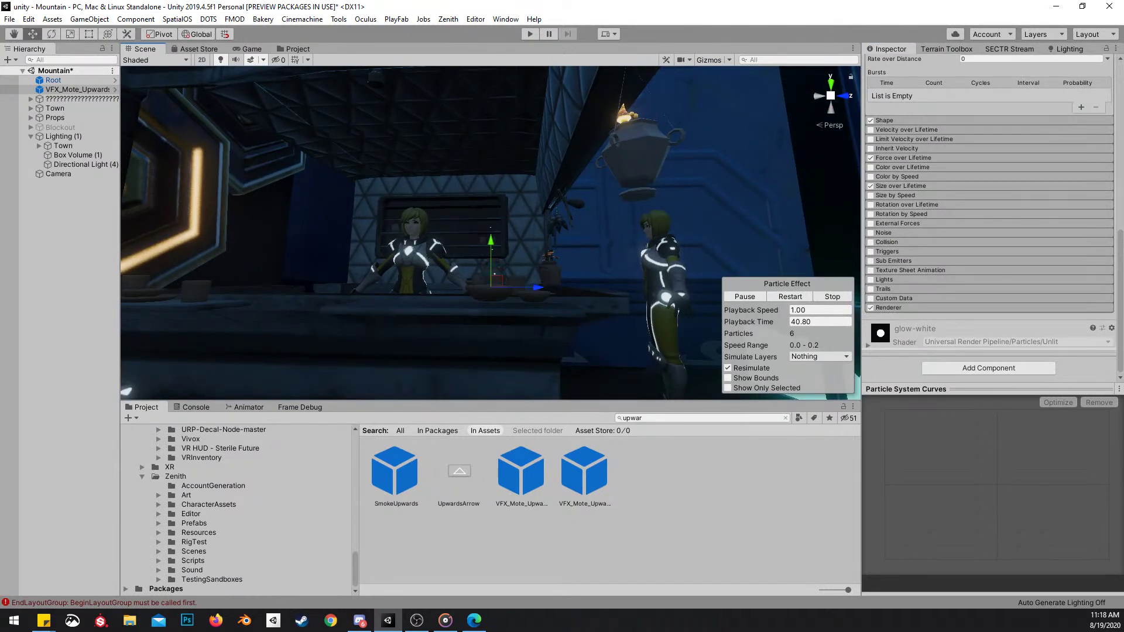
key("ctrl+s")
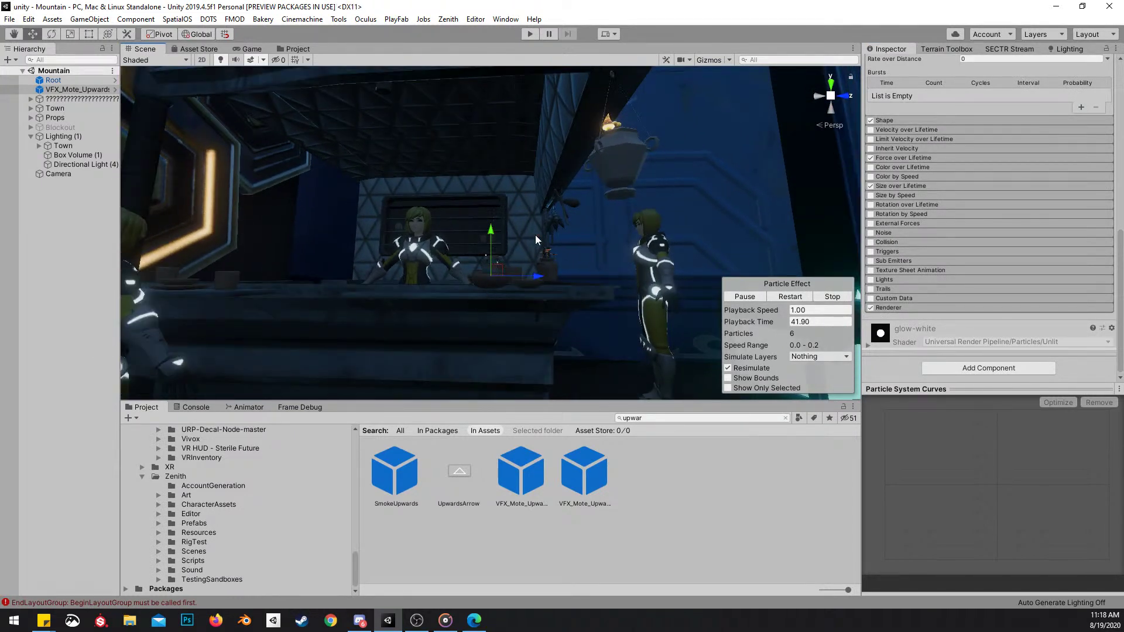
Duplicate the small mote effect and place the copy over the glowing spiked crate beside the market stall
right_click_drag(487, 199, 499, 327)
scroll(562, 281, "down", 2)
key("shift+space")
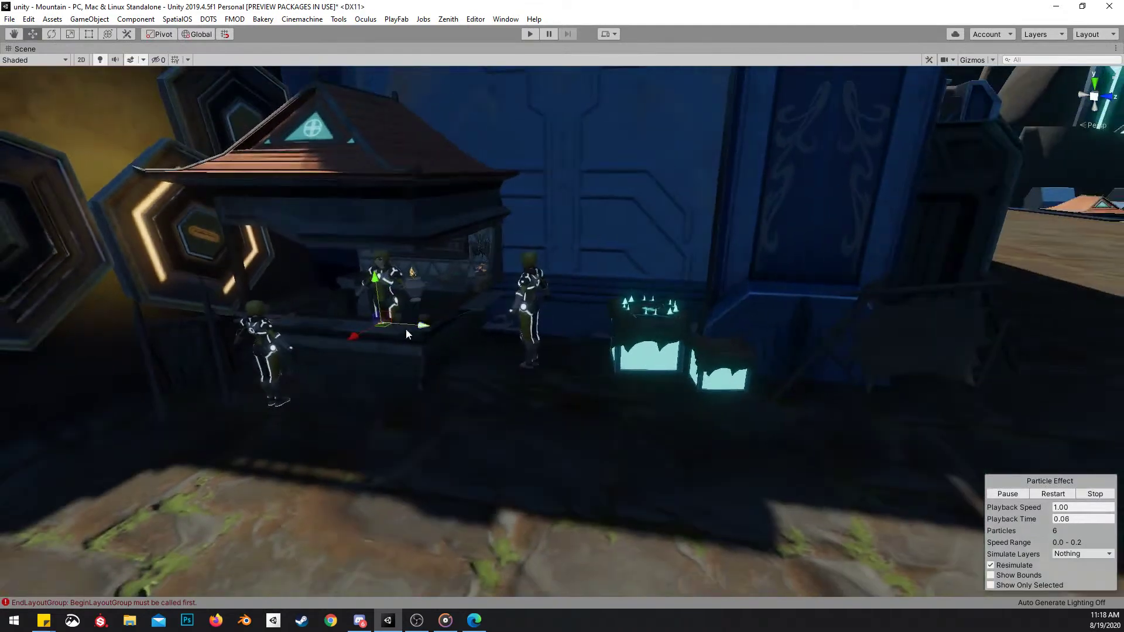
left_click(647, 316)
right_click_drag(635, 315, 514, 301)
key("w")
scroll(615, 304, "up", 3)
left_click(1052, 495)
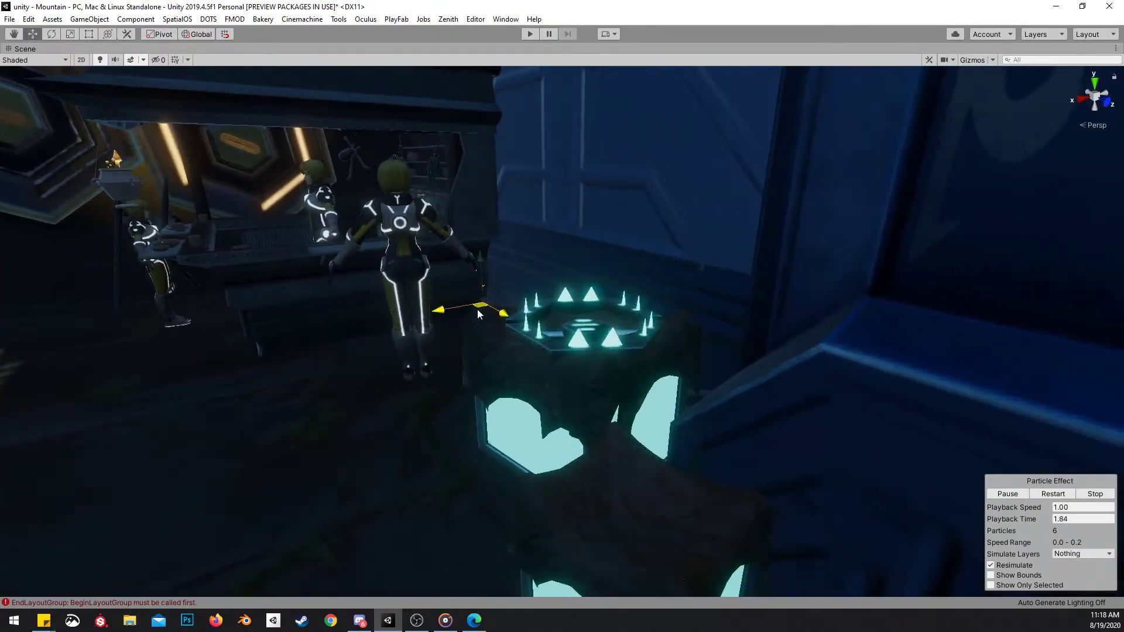
right_click_drag(777, 253, 685, 302)
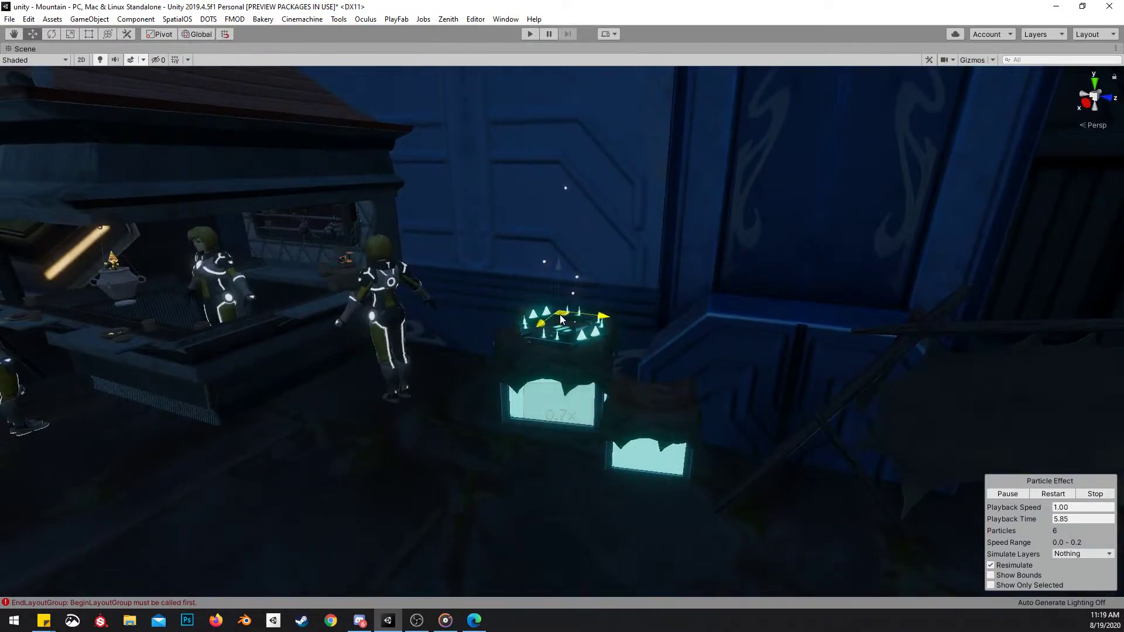
right_click_drag(554, 287, 636, 287)
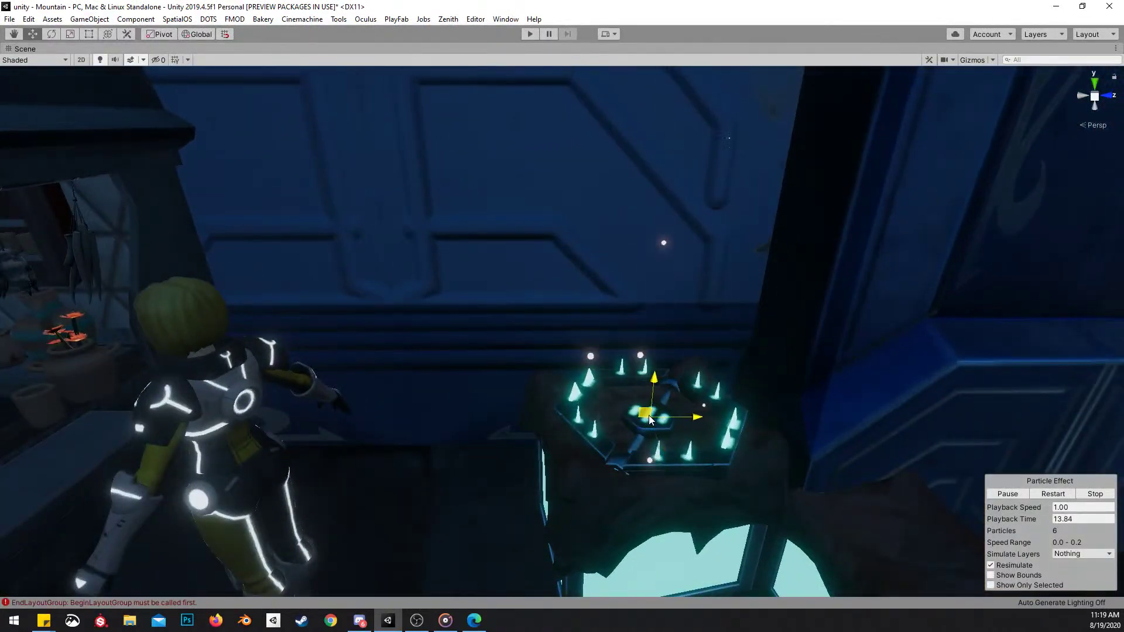
right_click_drag(654, 413, 662, 388)
Set the duplicated mote effect's emission Rate over Time to 1
key("shift+space")
right_click_drag(608, 263, 553, 193)
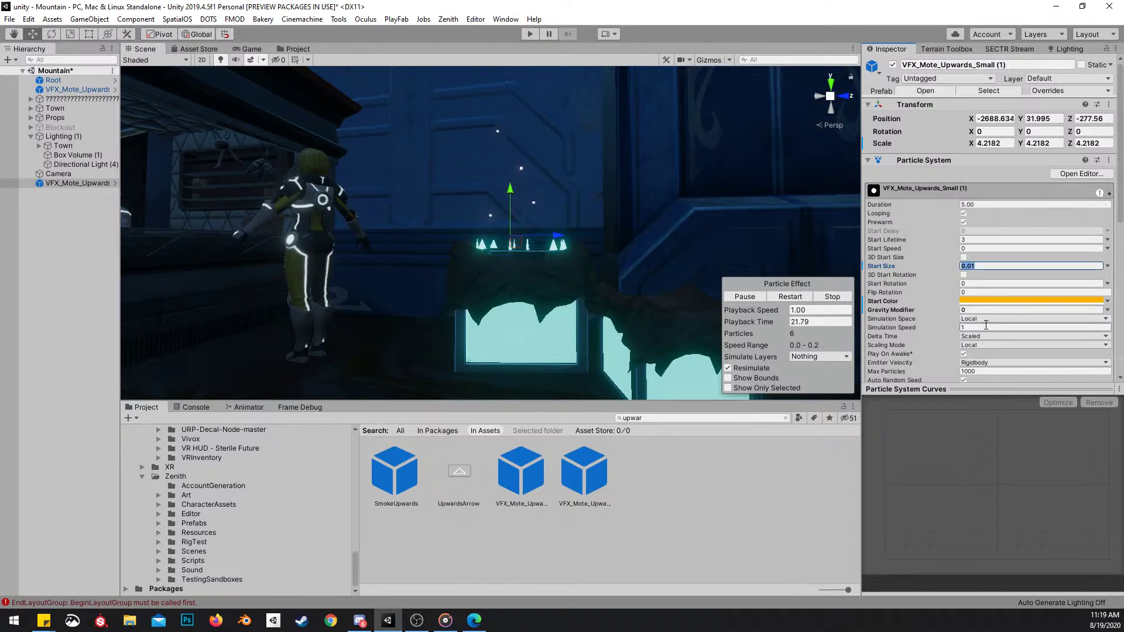
scroll(994, 249, "down", 3)
right_click_drag(641, 248, 658, 253)
scroll(994, 287, "down", 3)
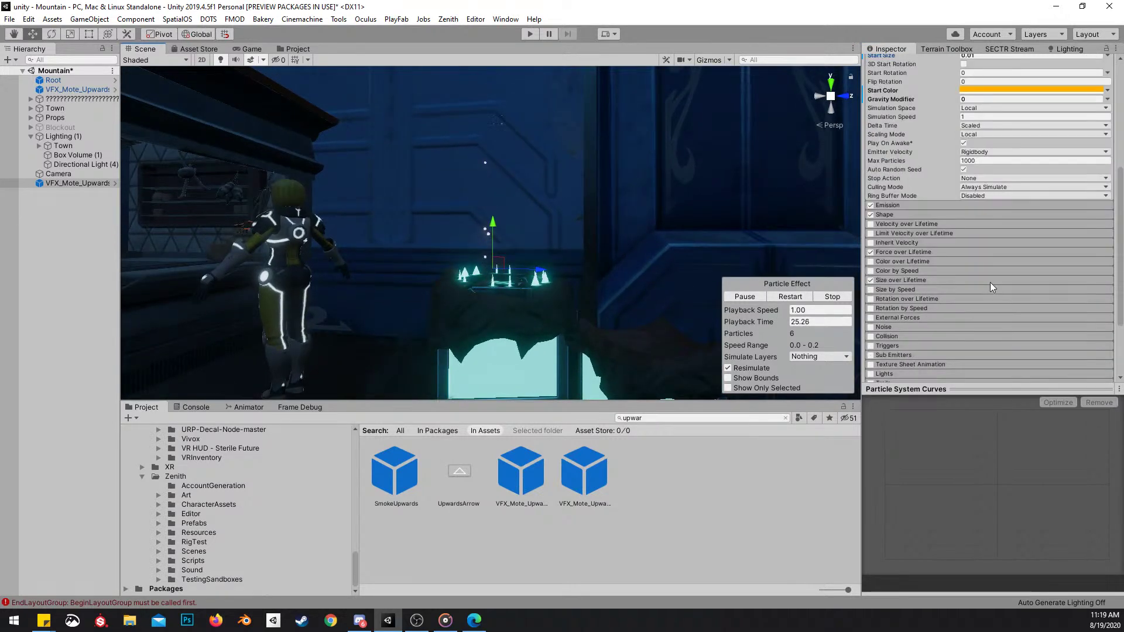
left_click(931, 206)
left_click(984, 225)
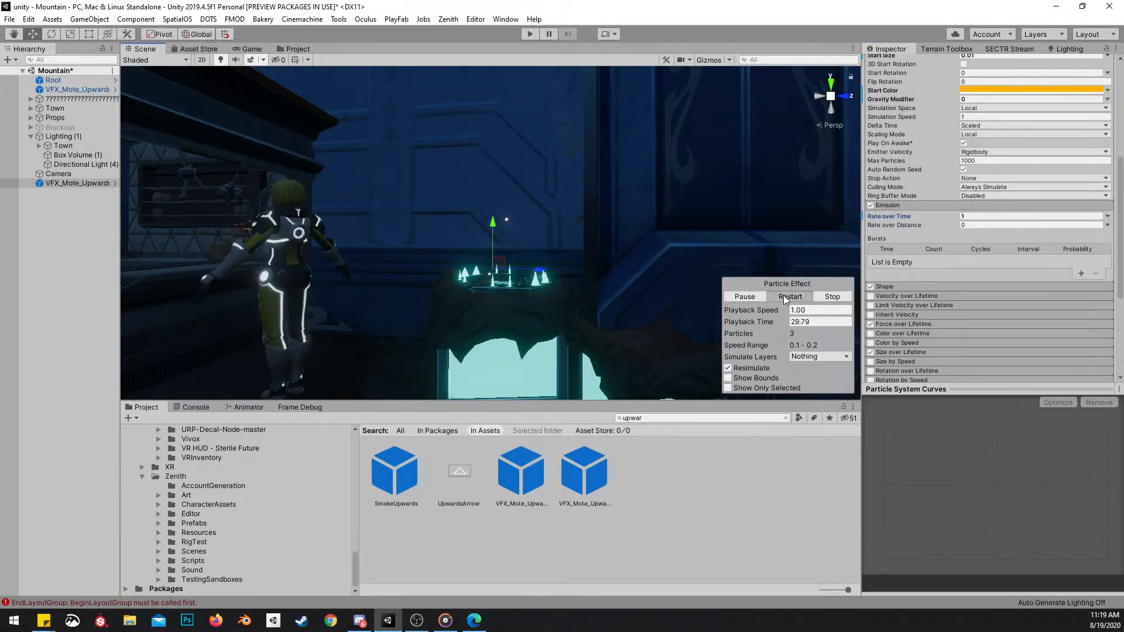
Change the duplicated mote effect's Start Color to cyan to match the glowing crate
scroll(943, 177, "up", 5)
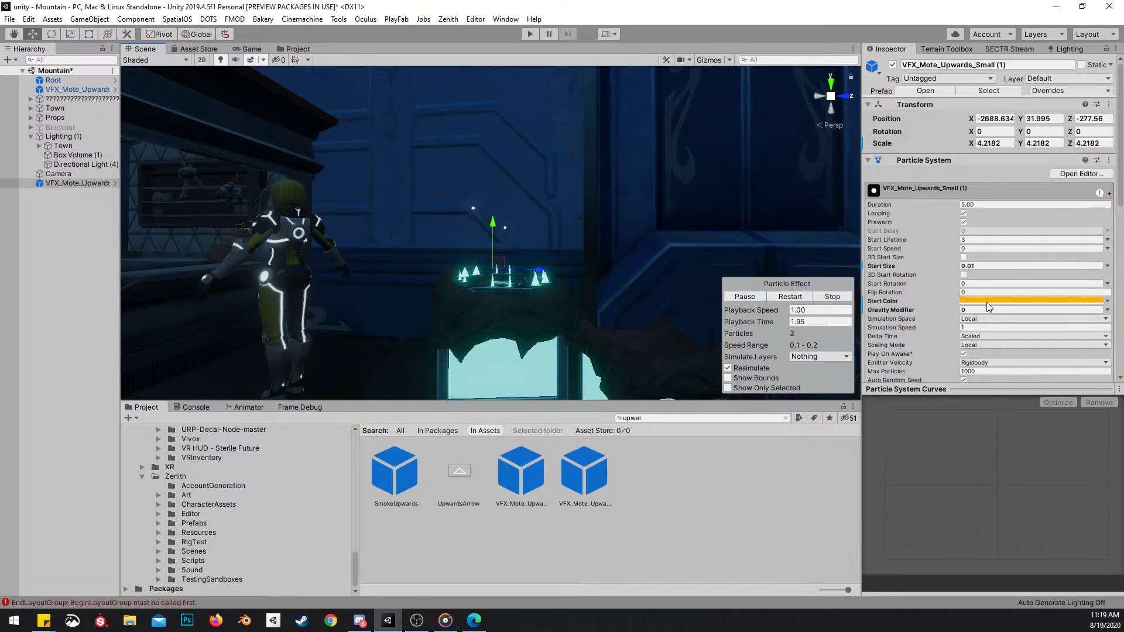
left_click(986, 301)
left_click(999, 329)
right_click_drag(584, 210, 536, 236)
key("shift+space")
key("shift+space")
Move the original mote effect below Camera in the scene hierarchy beside its duplicate, and select both effects
left_click(67, 91)
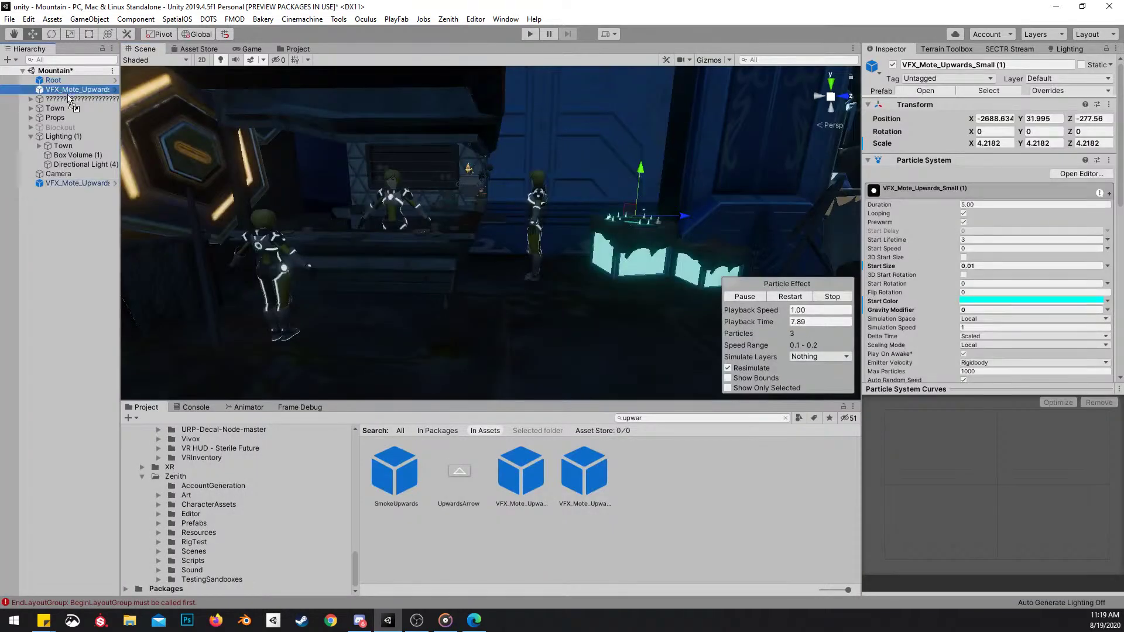
left_click_drag(72, 215, 73, 214)
left_click(79, 175)
left_click(81, 181, "shift")
Examine the market stalls, staircase and plaza from several angles in the enlarged scene view
key("shift+space")
key("s")
right_click_drag(610, 224, 621, 216)
key("w")
right_click_drag(881, 163, 817, 312)
scroll(890, 198, "down", 1)
right_click_drag(518, 296, 634, 308)
scroll(823, 299, "up", 1)
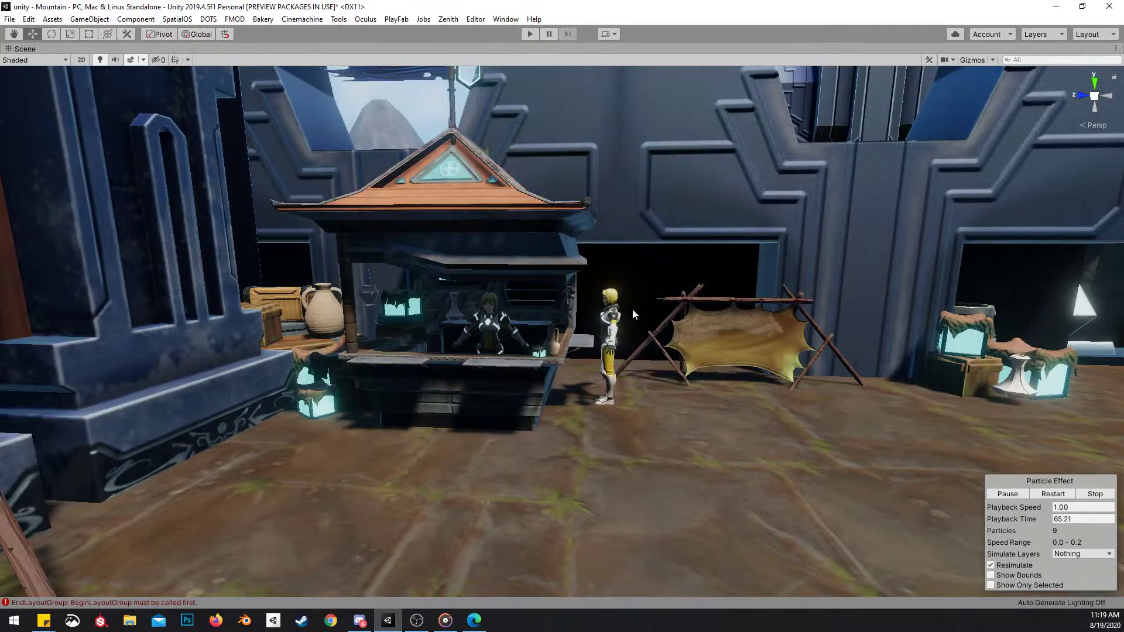
scroll(445, 304, "up", 2)
right_click_drag(549, 308, 607, 231)
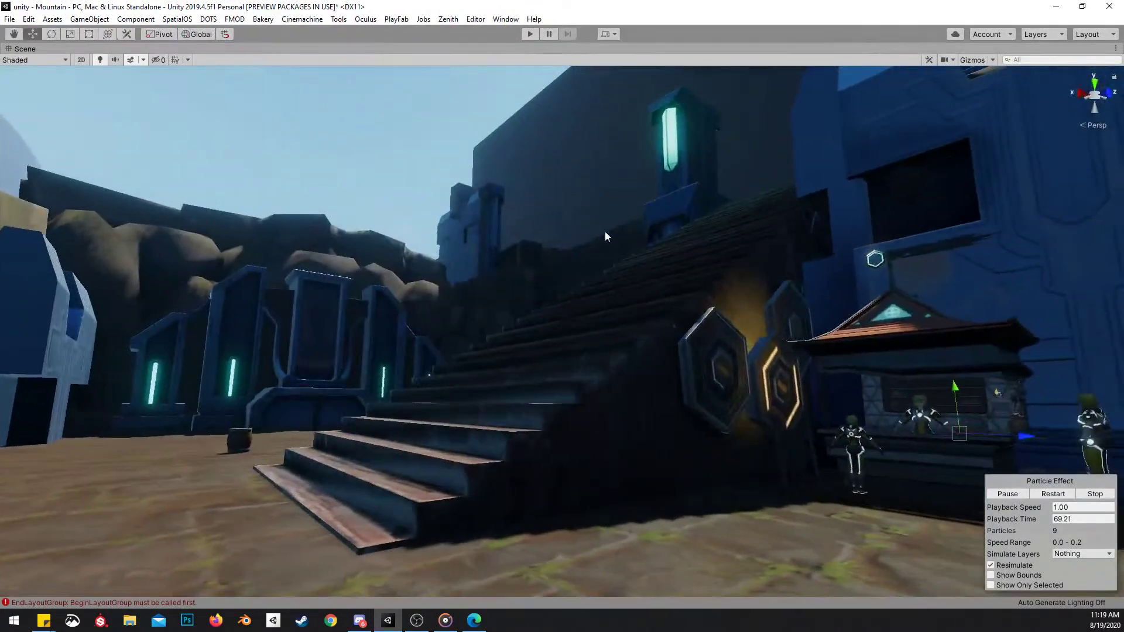
Add the SmokeUpwards prefab to the plaza by the staircase and scale it up to about 2.03
key("shift+space")
right_click_drag(532, 173, 467, 141)
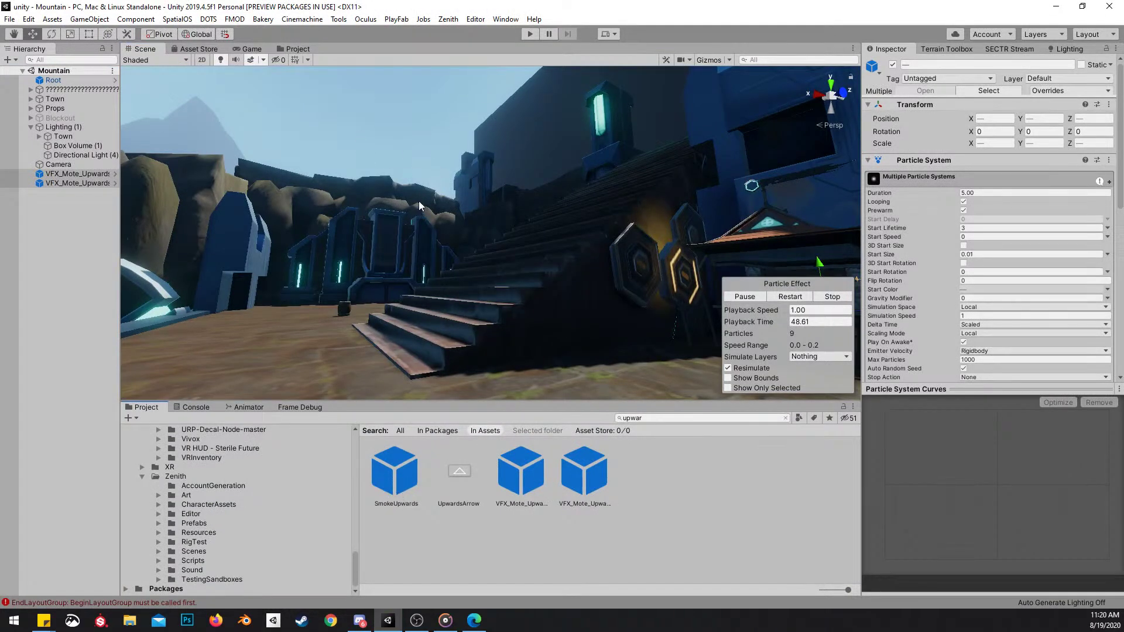
mouse_move(386, 327)
left_mouse_down()
mouse_move(382, 336)
mouse_move(392, 326)
left_mouse_up()
right_click_drag(600, 251, 551, 297)
key("r")
left_click_drag(487, 288, 545, 262)
Move the smoke effect beyond the gate at the plaza's far end and up onto the rocks behind it
right_click_drag(545, 262, 501, 338)
key("s")
scroll(527, 299, "up", 3)
key("w")
left_click_drag(501, 338, 470, 247)
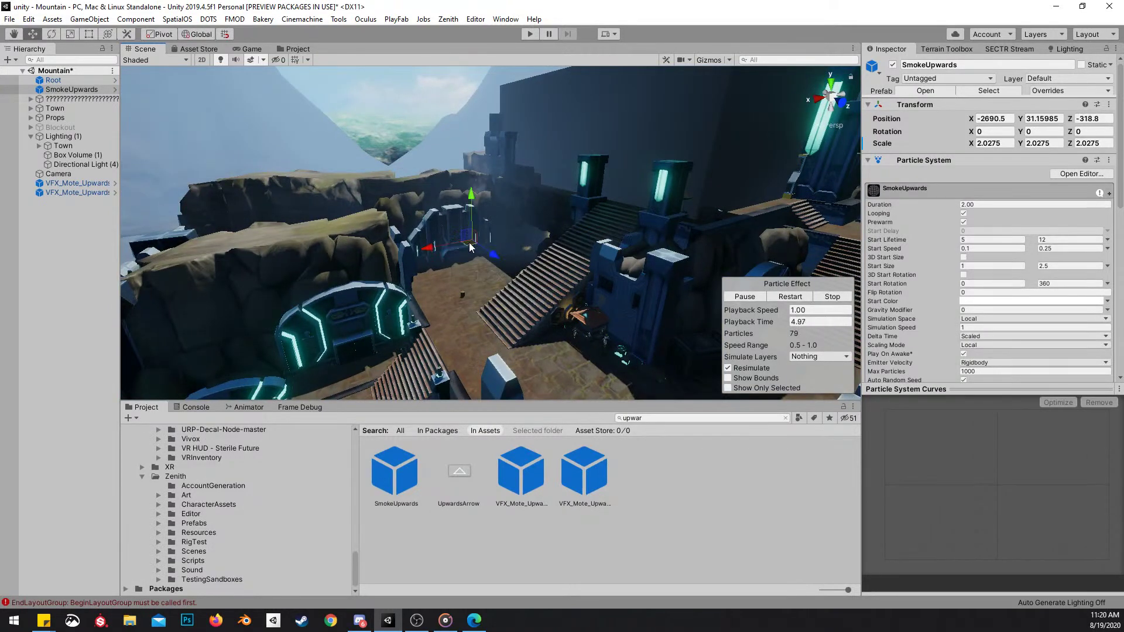
key("shift+space")
right_click_drag(551, 234, 519, 168)
key("w")
left_click_drag(476, 196, 477, 179)
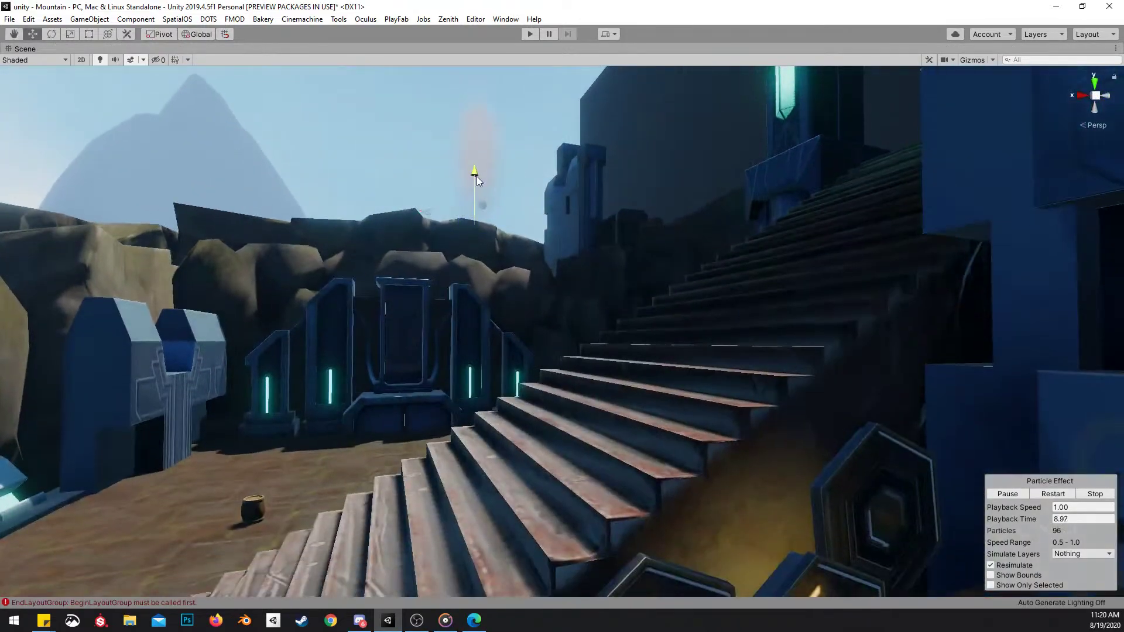
right_click_drag(489, 215, 502, 339)
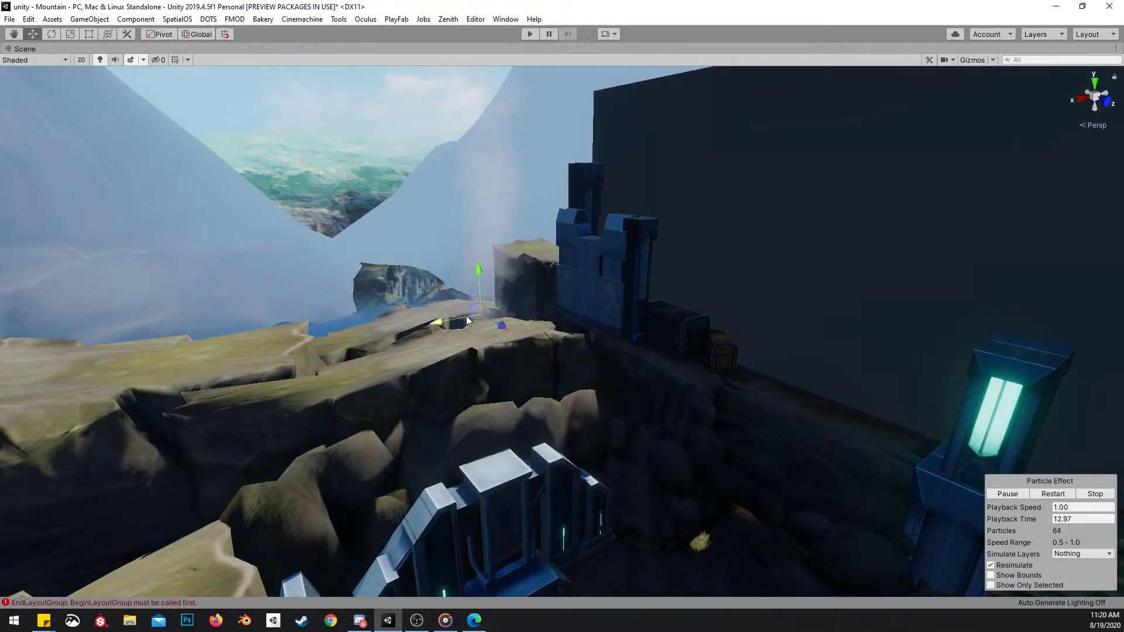
Scale the smoke effect on the rocks behind the gate, stretching it along its X axis
key("r")
left_click_drag(480, 314, 434, 322)
key("w")
right_click_drag(434, 322, 379, 285)
key("r")
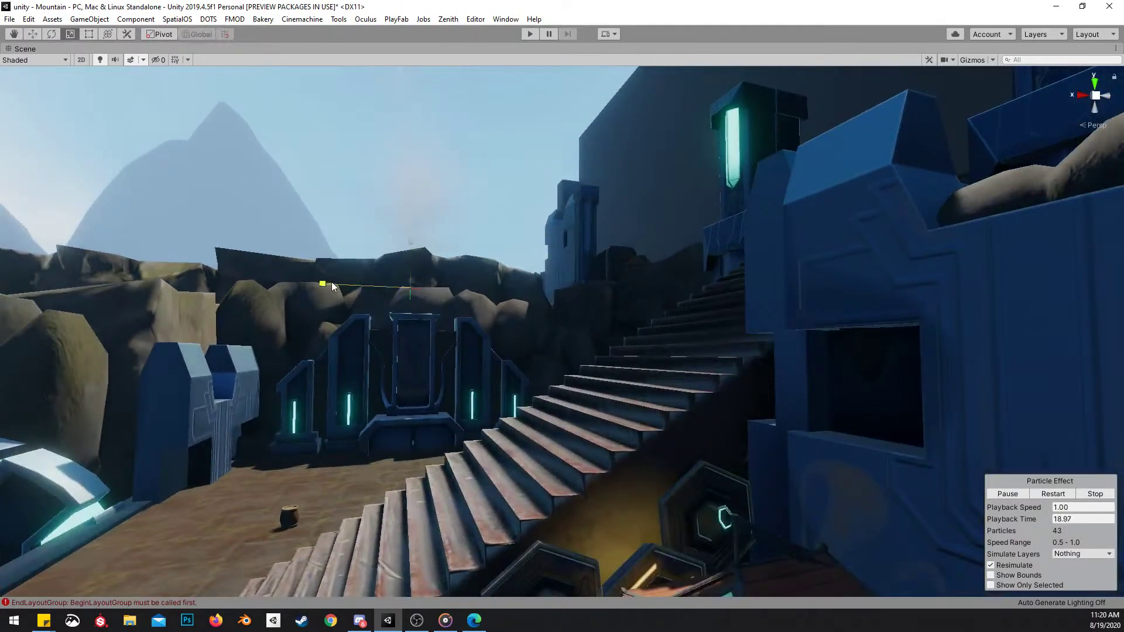
right_click_drag(421, 216, 601, 366)
key("s")
scroll(542, 253, "up", 3)
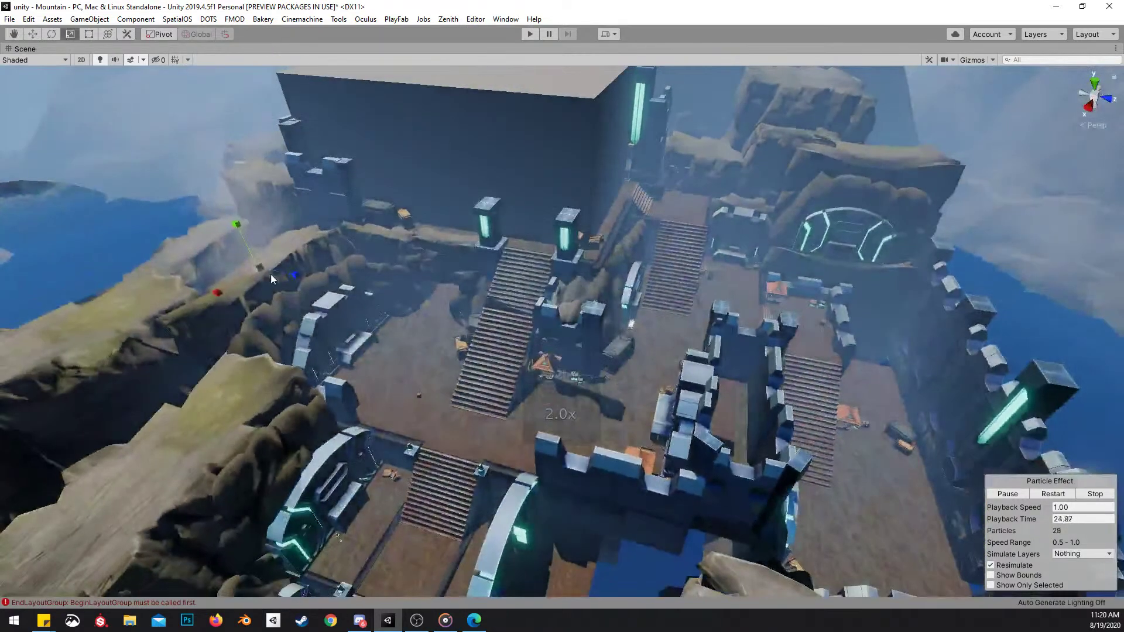
Duplicate the smoke effect on the rocks and move the copy across town to the battlement walls
key("w")
left_click_drag(262, 271, 768, 339)
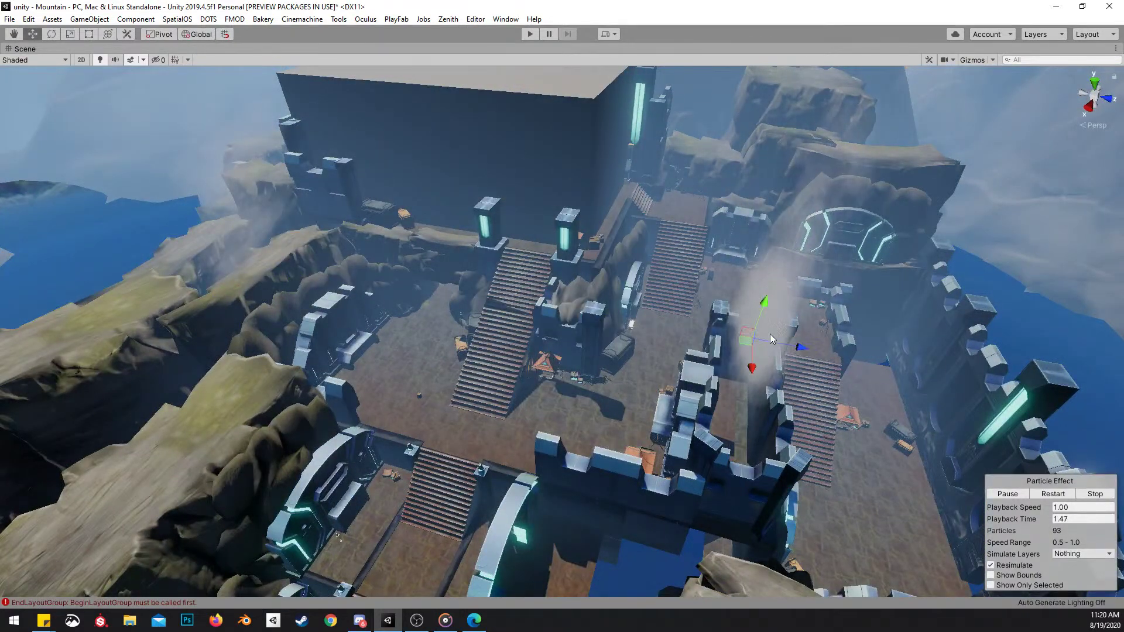
key("r")
right_click_drag(736, 354, 427, 242)
right_click_drag(652, 245, 652, 310)
key("w")
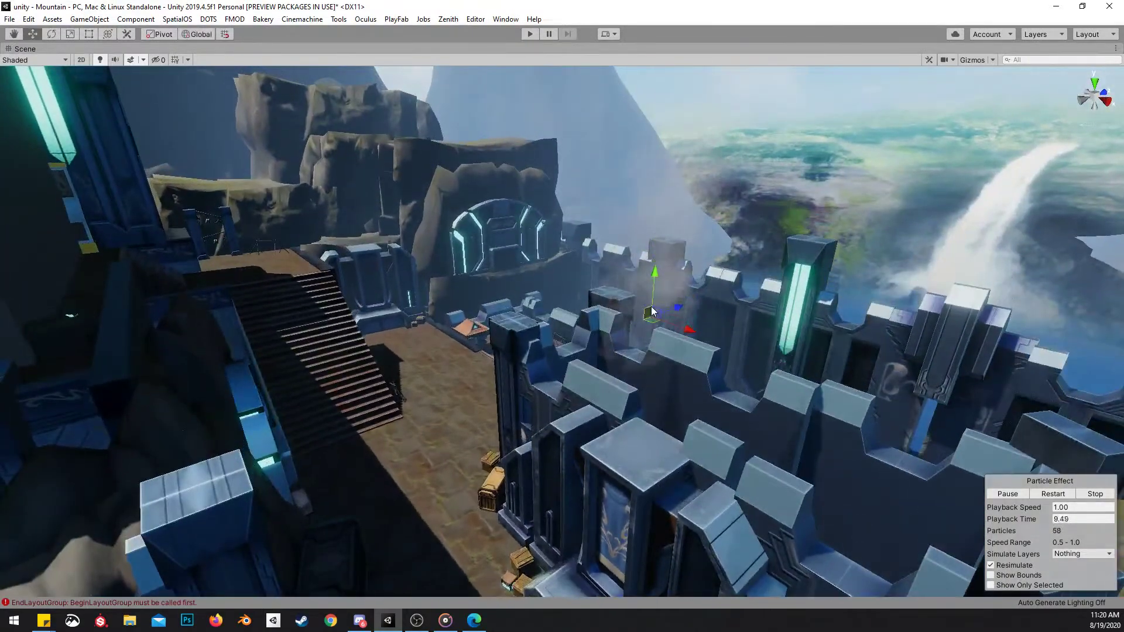
Reposition the smoke copy into the distance beyond the opening beside the banner wall, aligning it as seen from the plaza
mouse_move(652, 312)
left_mouse_down()
mouse_move(532, 190)
mouse_move(646, 317)
left_mouse_up()
right_click_drag(646, 318, 649, 319)
left_click_drag(647, 330, 613, 238)
right_click_drag(598, 274, 580, 225)
left_click_drag(567, 269, 540, 262)
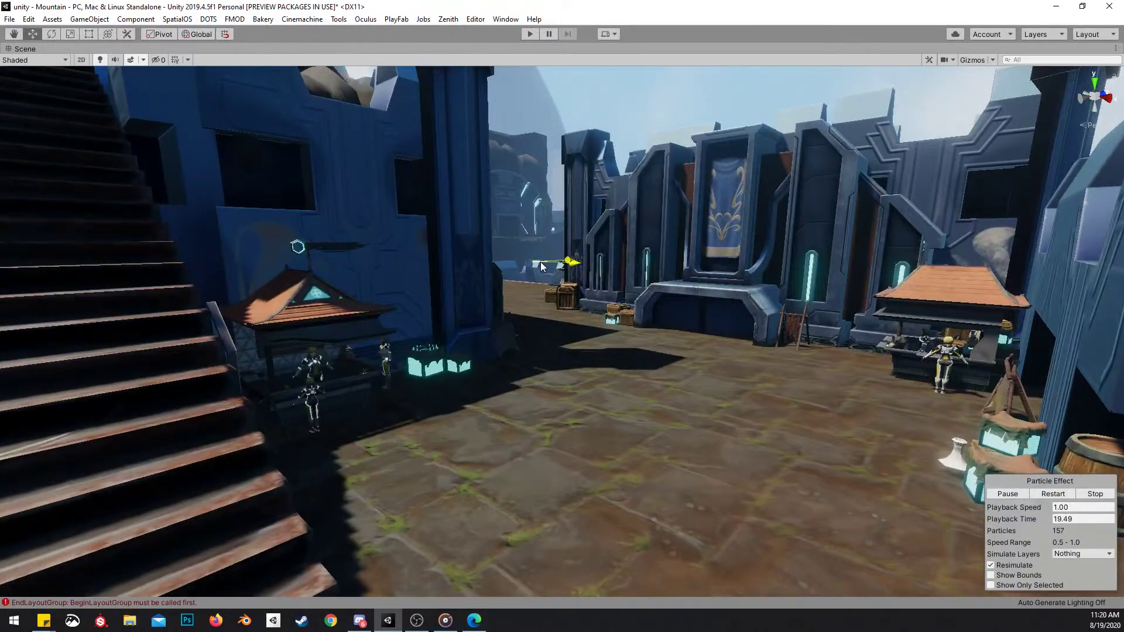
left_click_drag(550, 174, 550, 177)
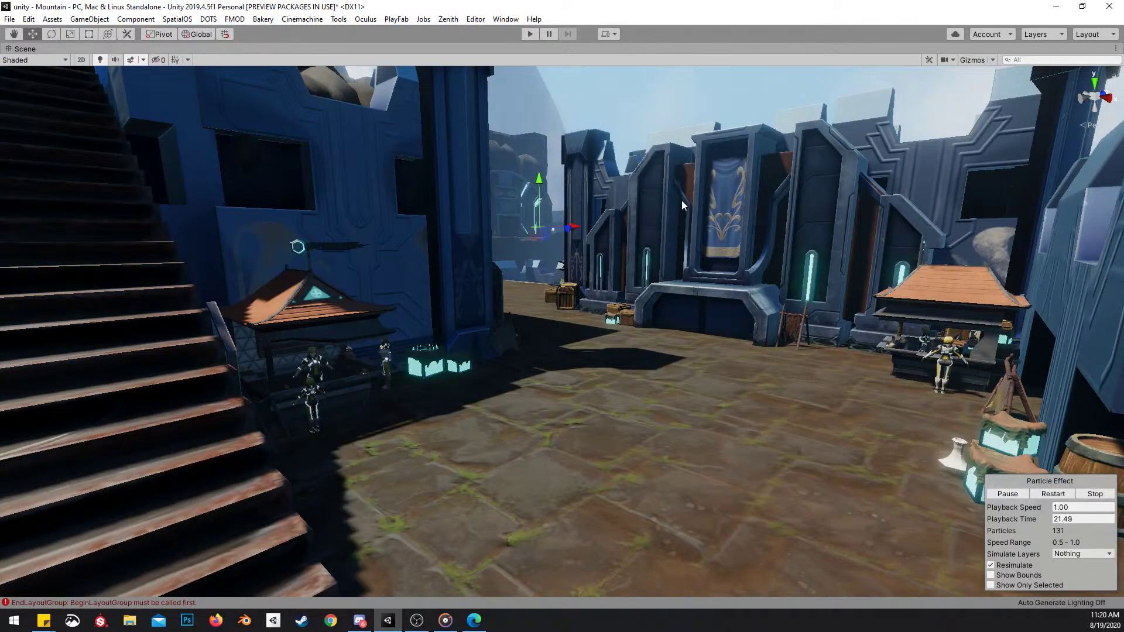
right_click_drag(681, 199, 679, 189)
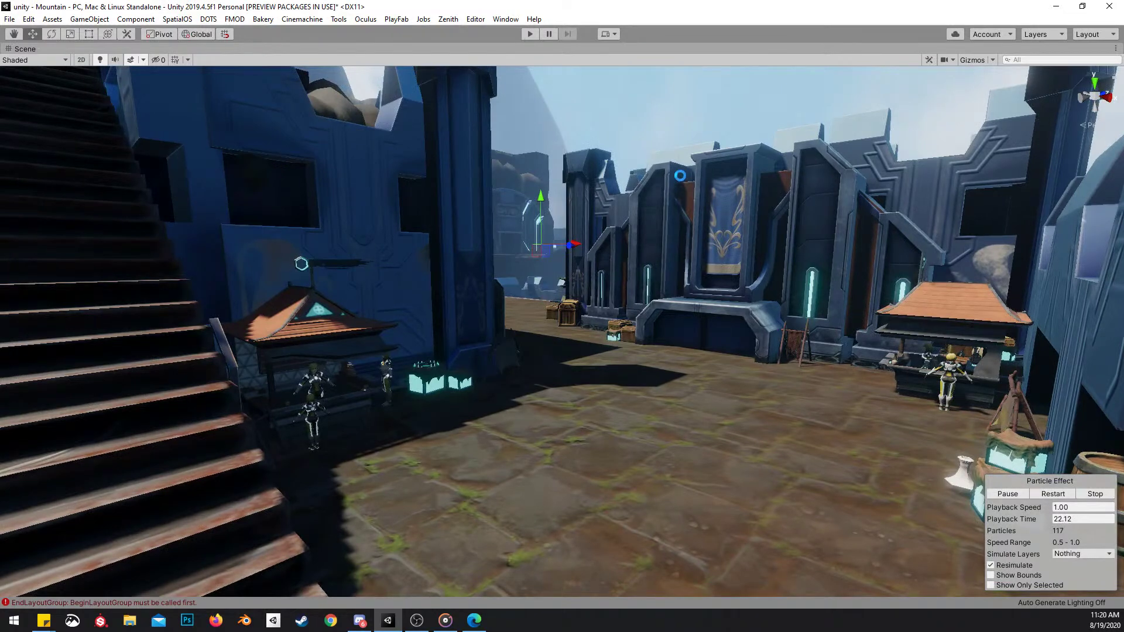
right_click_drag(680, 175, 680, 176)
mouse_move(514, 279)
right_mouse_down()
mouse_move(481, 276)
mouse_move(513, 275)
right_mouse_up()
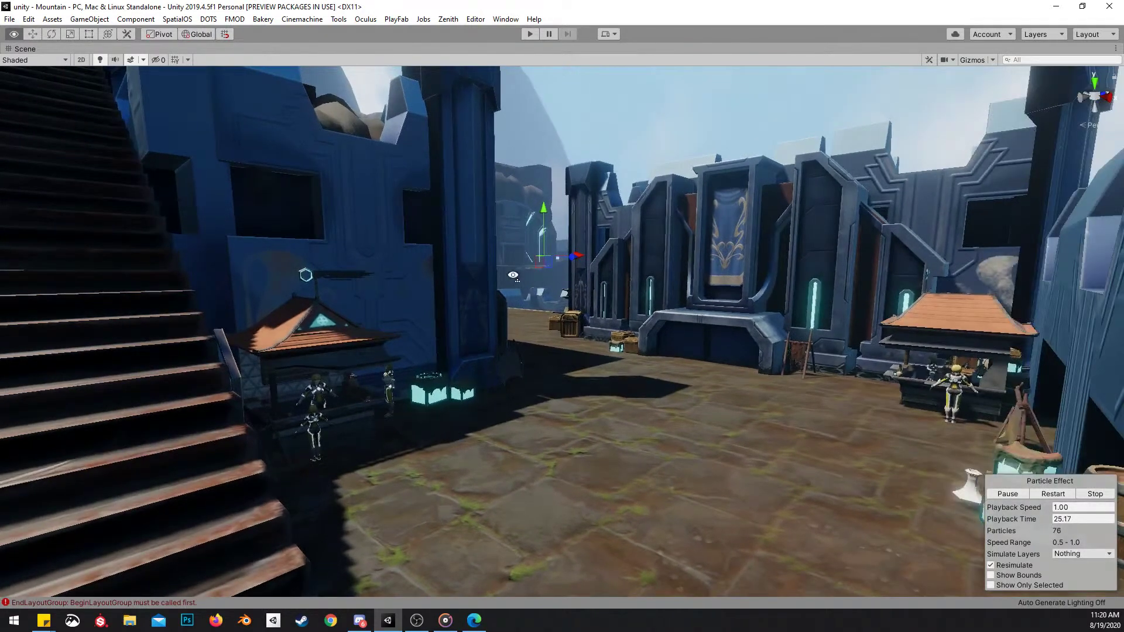
Create an empty object named Vfx and group both mote effects and both smoke effects under it
key("shift+space")
right_click(73, 256)
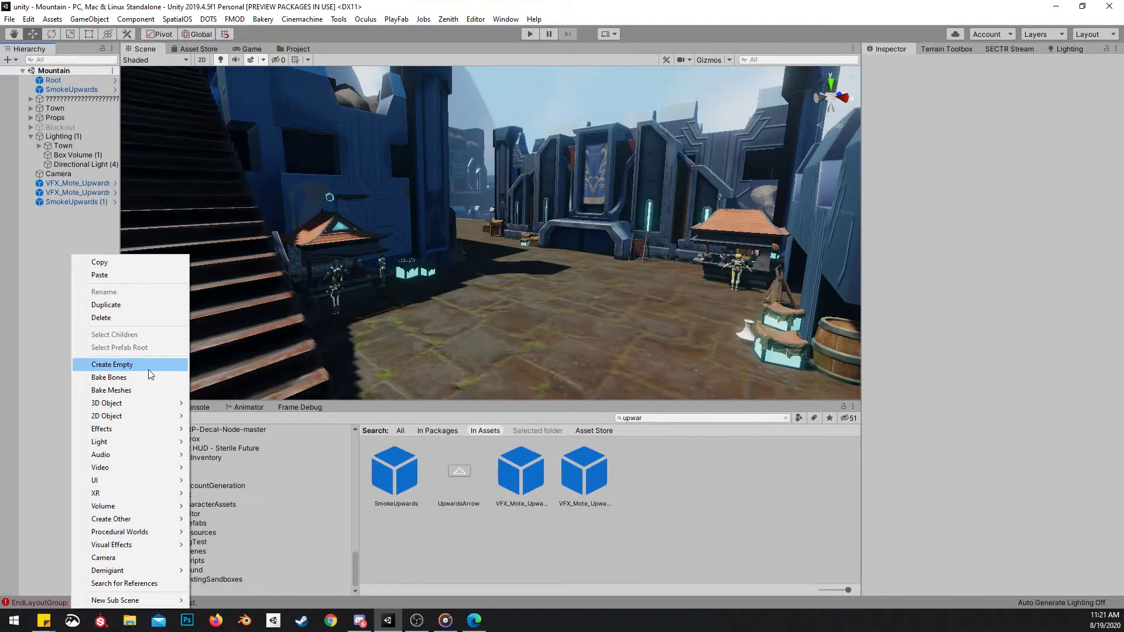
left_click(149, 366)
type("Vfx")
key("Return")
left_click_drag(85, 93, 58, 212)
left_click(73, 173)
left_click(83, 202, "shift")
right_click_drag(468, 230, 469, 205)
Move a smoke effect behind the banner wall at the plaza's far end and scale it uniformly
key("shift+space")
right_click_drag(619, 232, 590, 233)
key("w")
scroll(579, 216, "up", 2)
left_click_drag(360, 155, 712, 393)
right_click_drag(711, 394, 652, 307)
key("r")
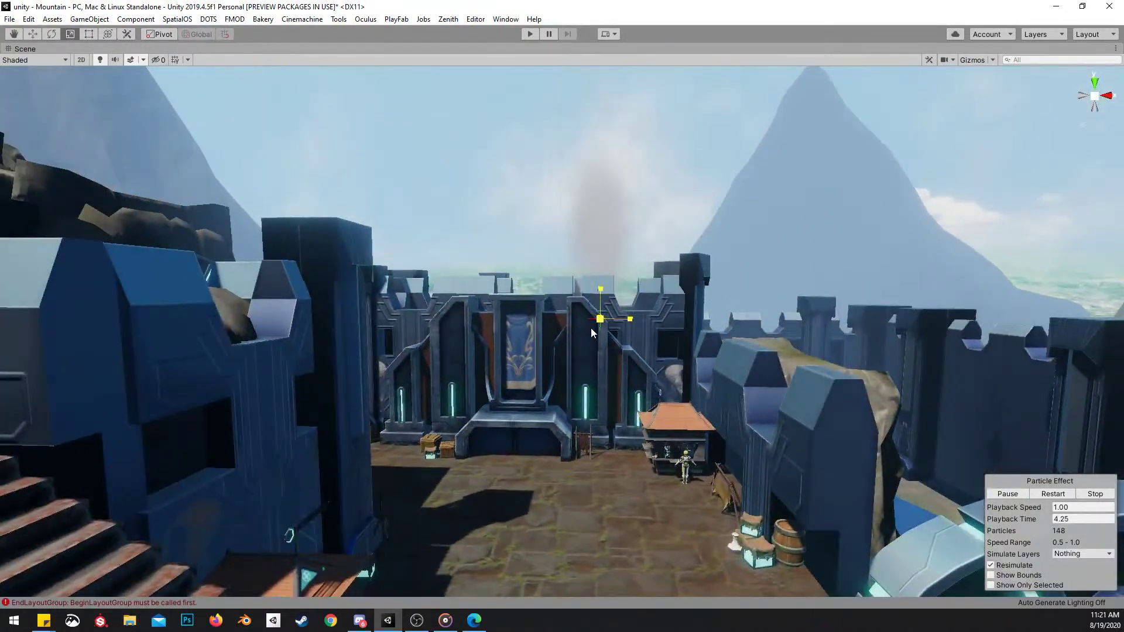
scroll(591, 328, "up", 5)
Shift the smoke effect along its X axis behind the banner wall
key("w")
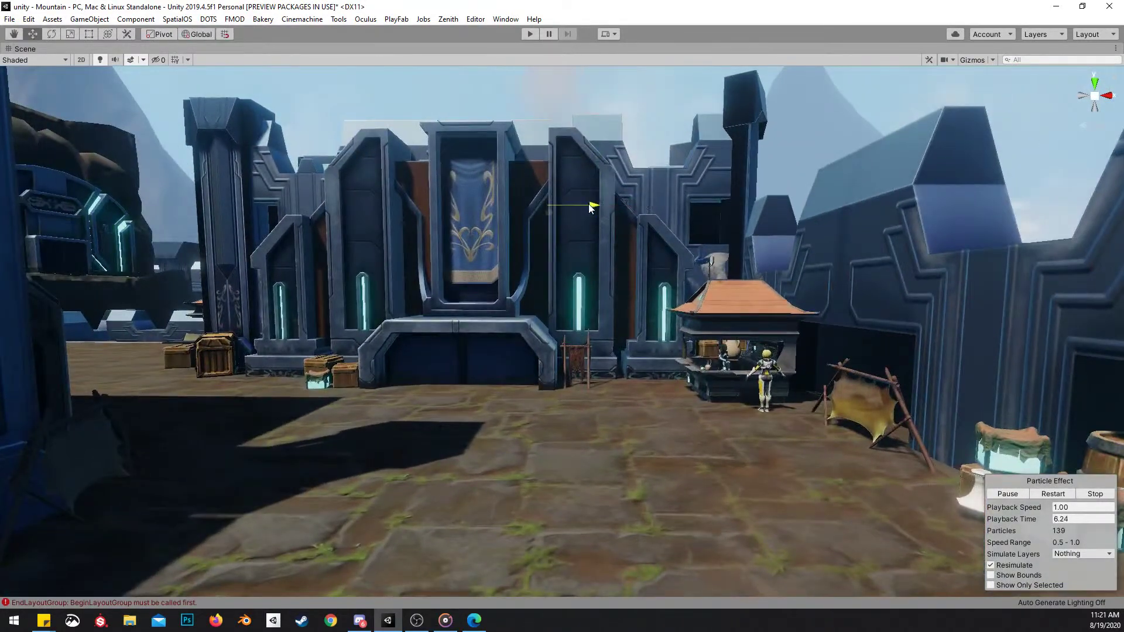
left_click_drag(572, 207, 562, 208)
key("s")
right_click_drag(562, 208, 694, 287)
scroll(659, 234, "up", 3)
left_click_drag(198, 258, 884, 209)
right_click_drag(884, 214, 775, 275)
left_click(834, 182)
key("w")
key("s")
Reselect the smoke behind the banner wall, replay its particles and move it sideways toward the market stall side
left_click(596, 179)
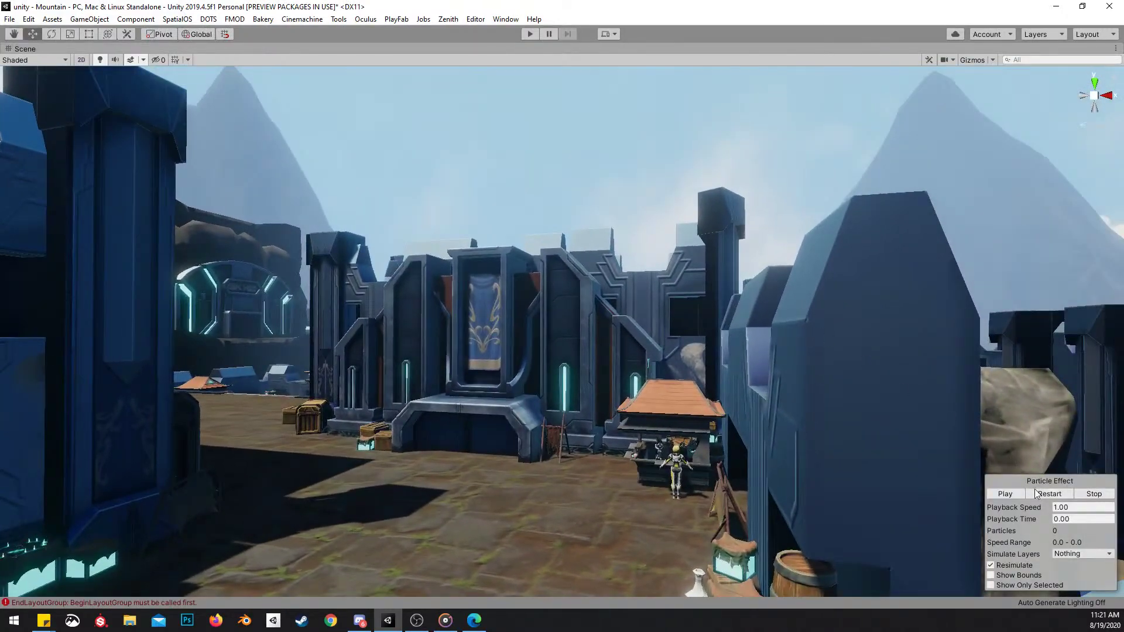
right_click_drag(690, 273, 740, 298)
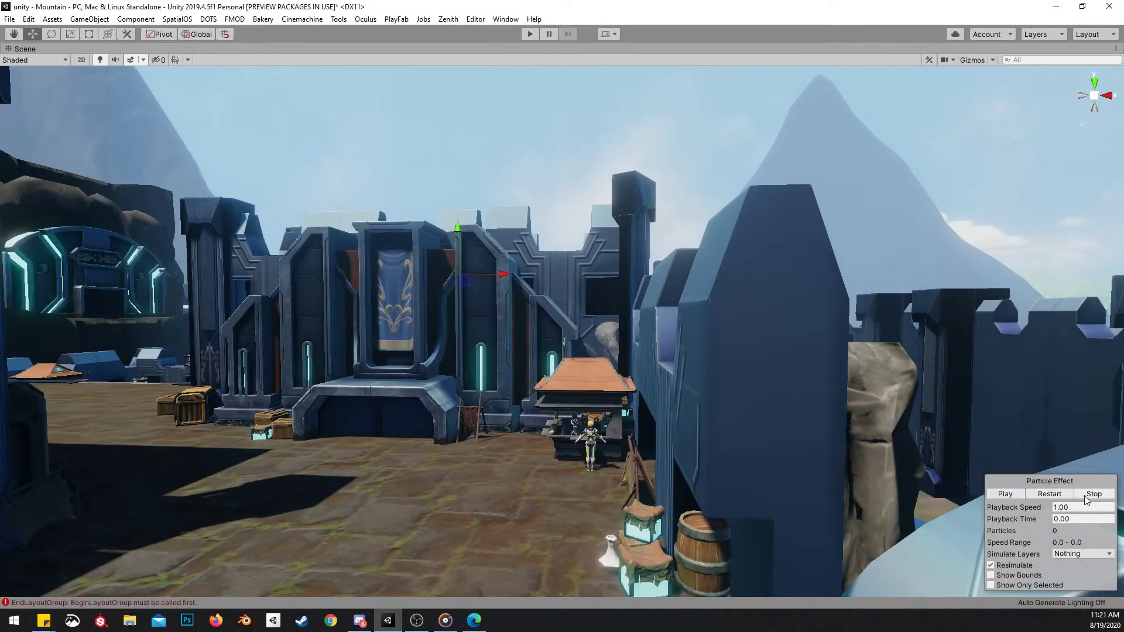
right_click_drag(1006, 470, 554, 348)
left_click_drag(554, 347, 671, 342)
right_click_drag(670, 343, 620, 265)
Rescale the smoke effect behind the banner wall, adjusting its height along the Y axis
key("r")
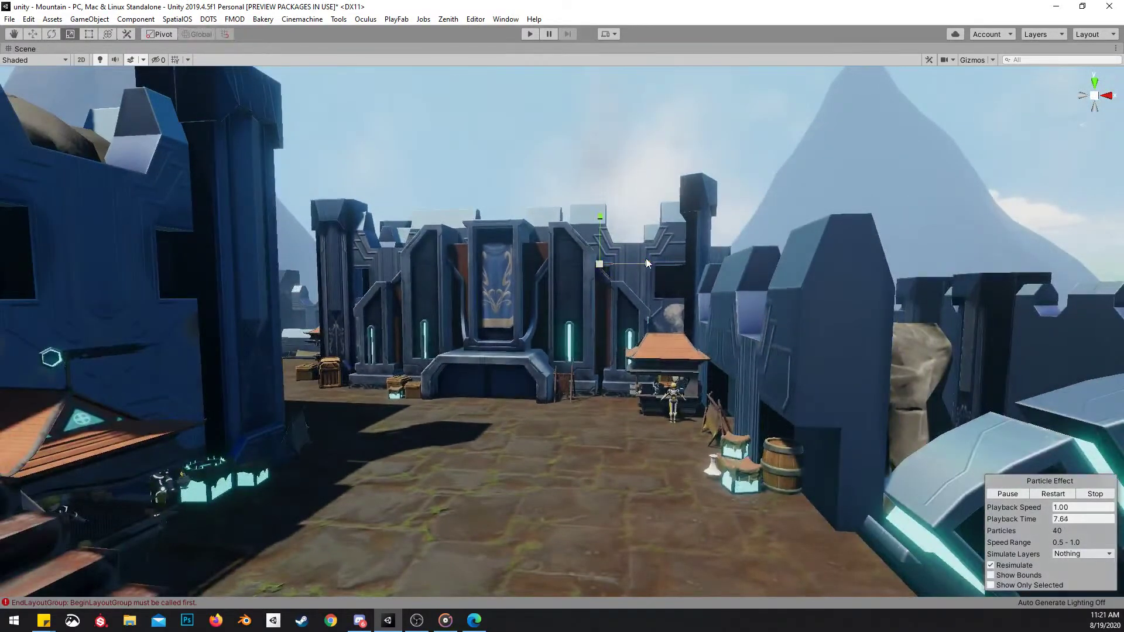
right_click_drag(766, 267, 642, 257)
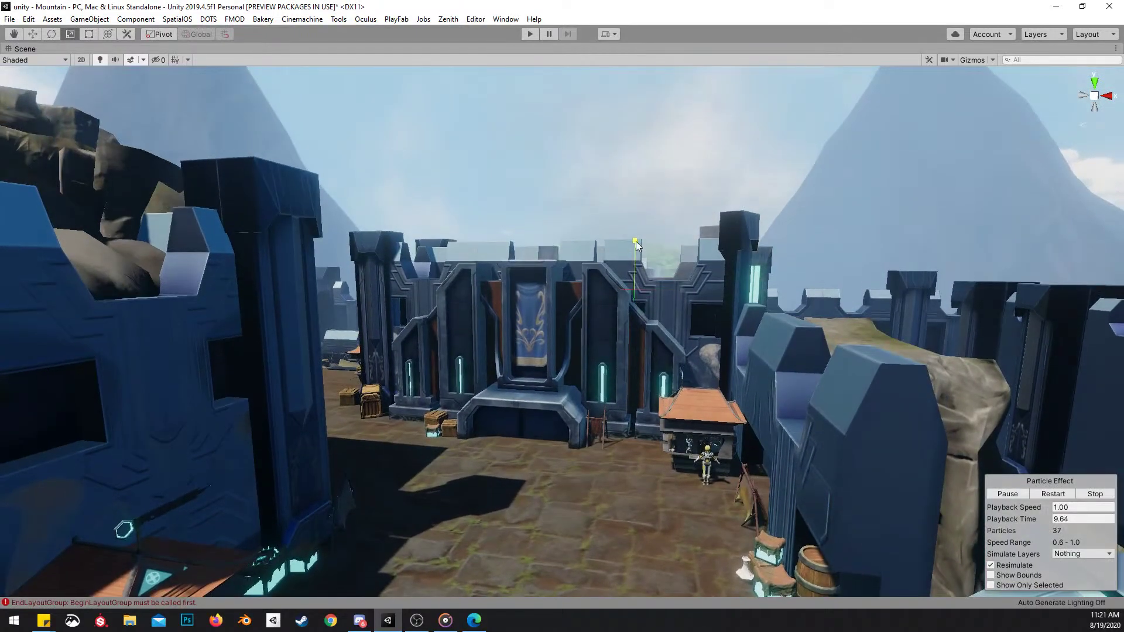
key("w")
right_click_drag(666, 290, 546, 279)
key("r")
left_click_drag(541, 287, 544, 270)
right_click_drag(579, 271, 581, 262)
key("q")
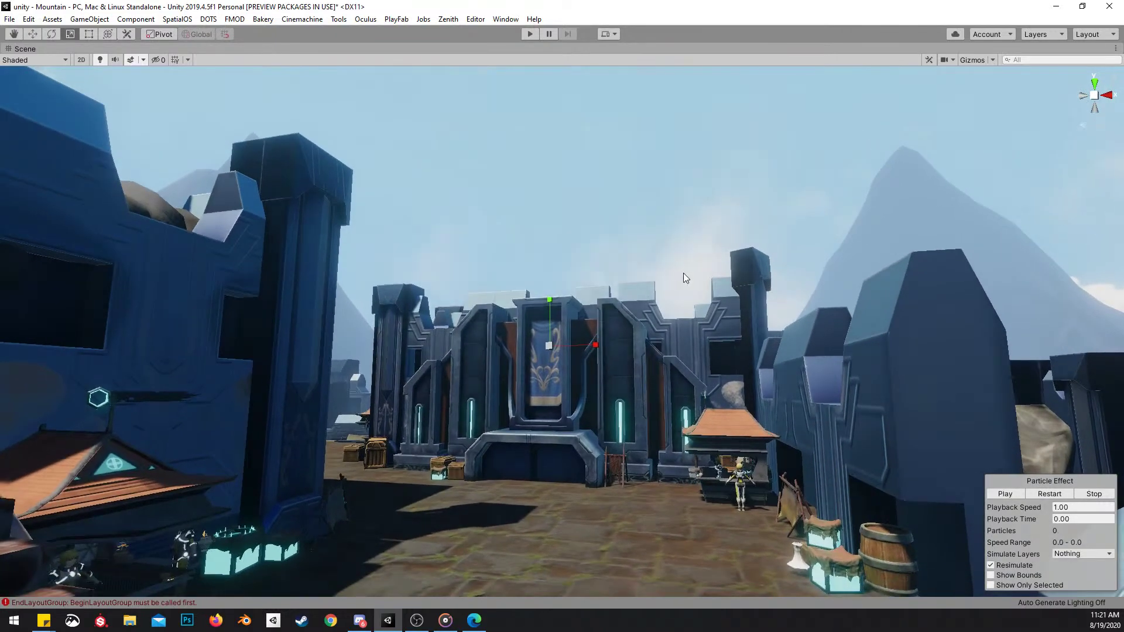
Search the project for "lightbeam", place the SM_LightBeam mesh in the plaza and raise it above the ground
key("shift+space")
right_click_drag(662, 258, 499, 257)
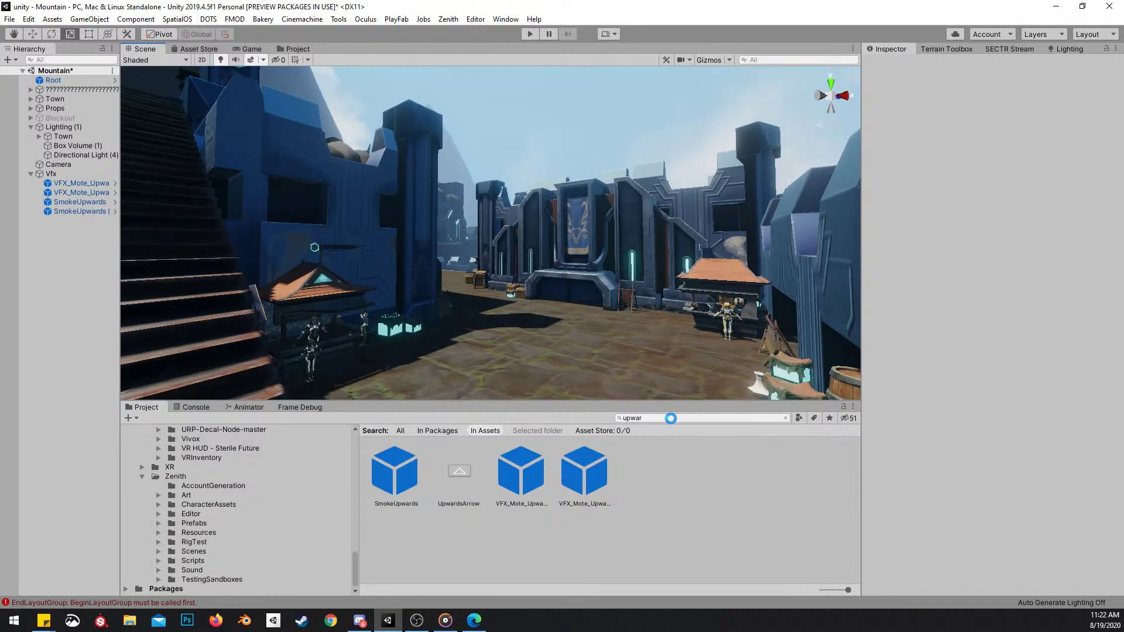
left_click(673, 420)
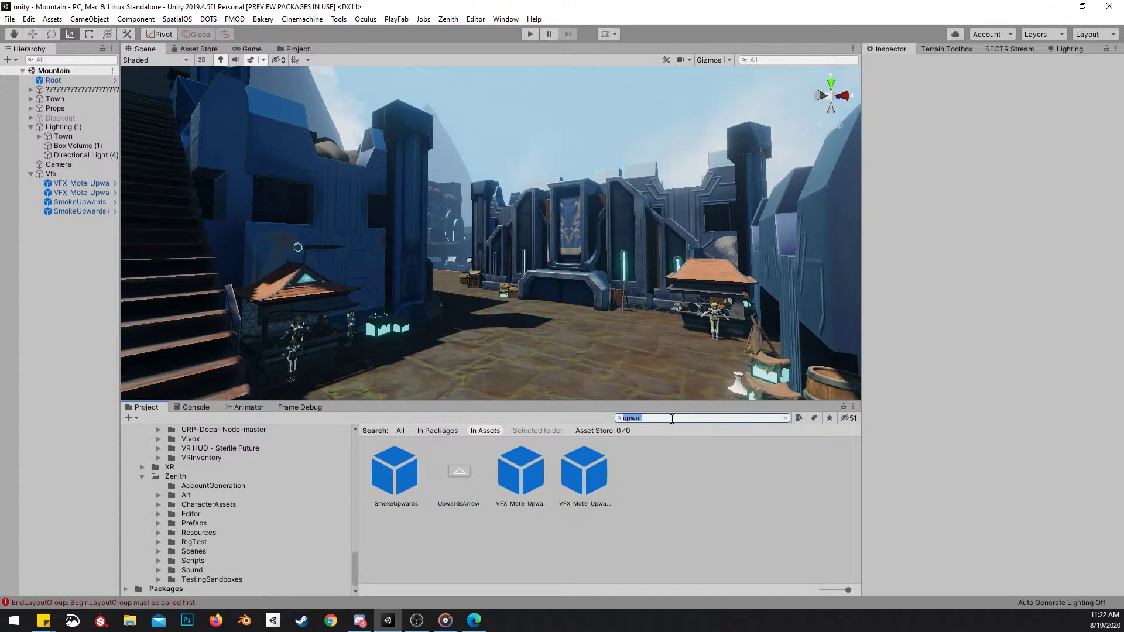
key("BackSpace")
type("light")
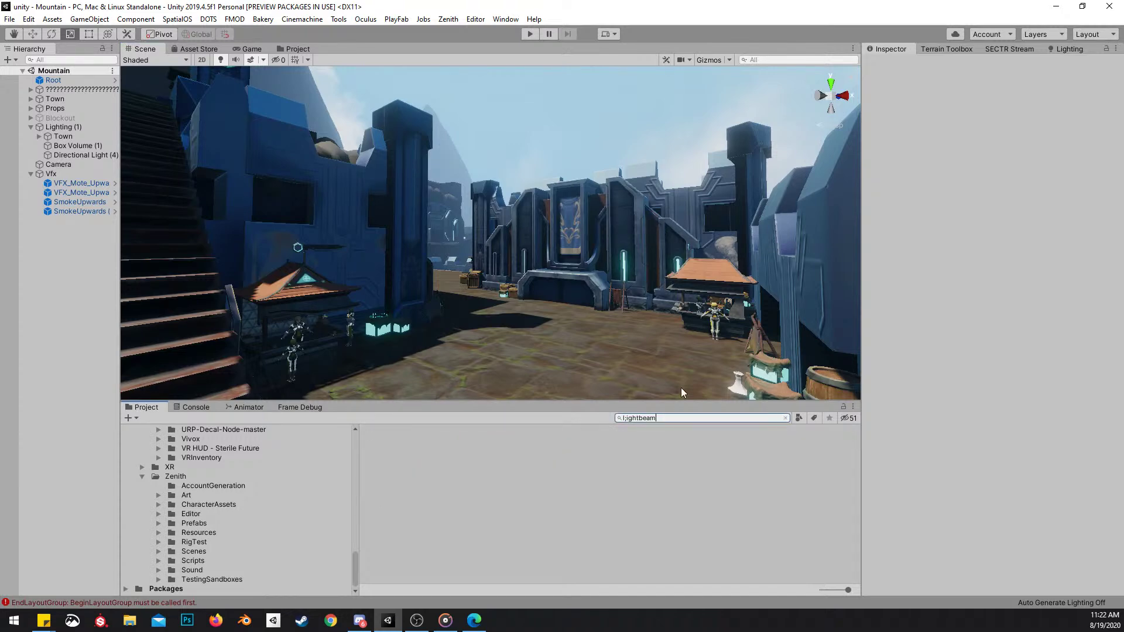
type("beam")
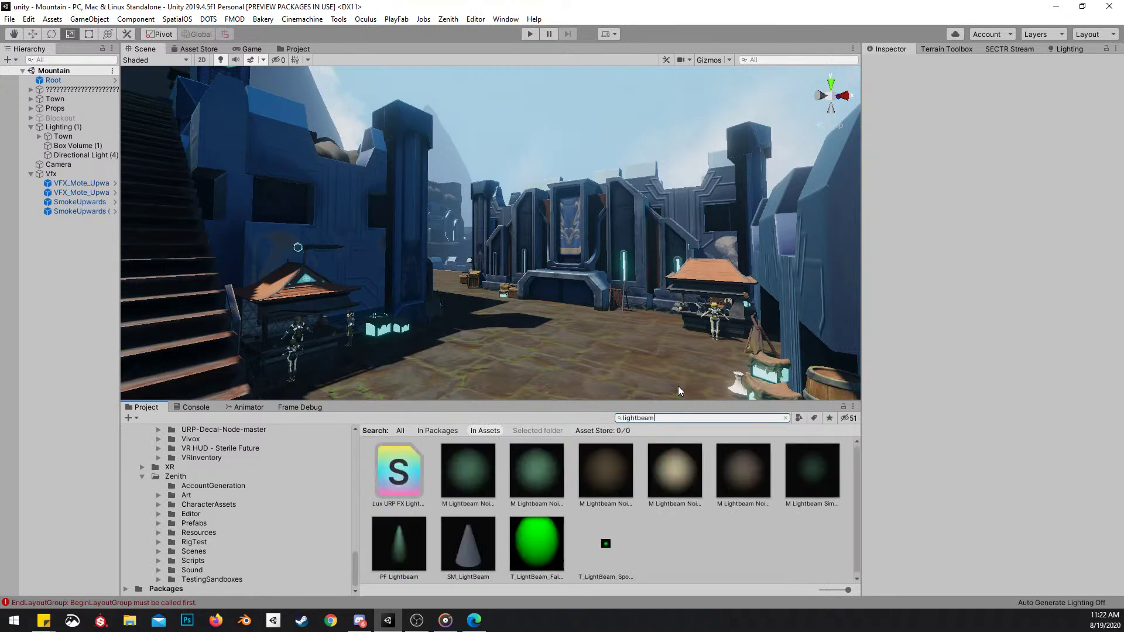
left_click_drag(454, 548, 579, 354)
key("w")
left_click_drag(546, 309, 546, 68)
Try the M Lightbeam Noise_Sun material on the light beam and replace it with M Lightbeam Noise_White
left_click_drag(682, 479, 602, 281)
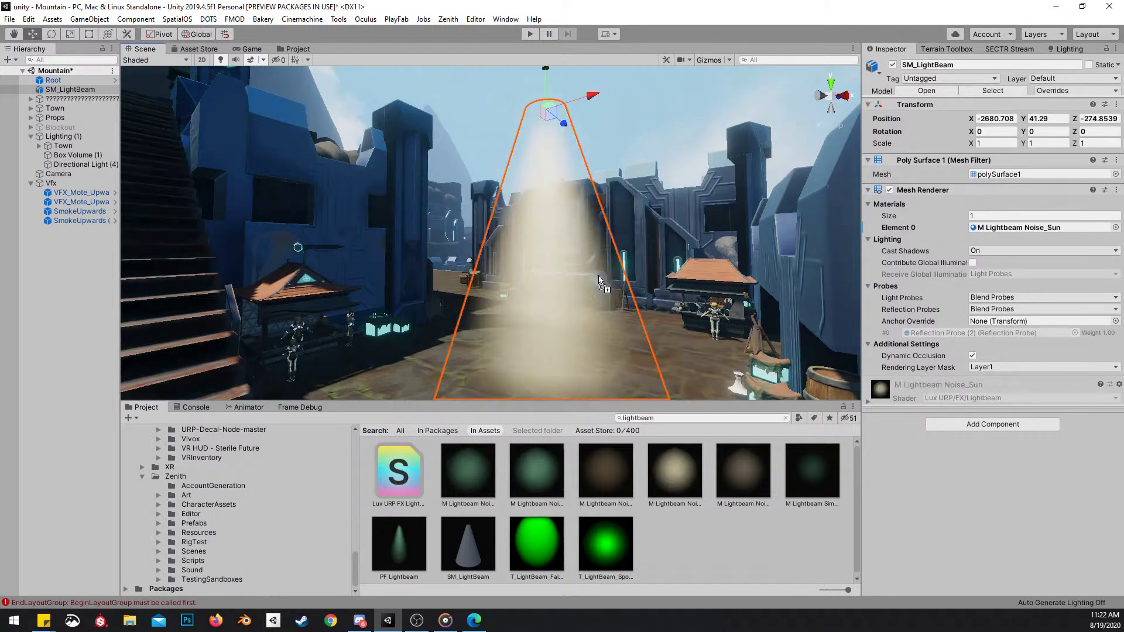
right_click_drag(650, 302, 606, 312)
left_click_drag(739, 464, 650, 295)
right_click_drag(650, 295, 621, 292)
key("shift+space")
right_click_drag(194, 74, 220, 82)
key("shift+space")
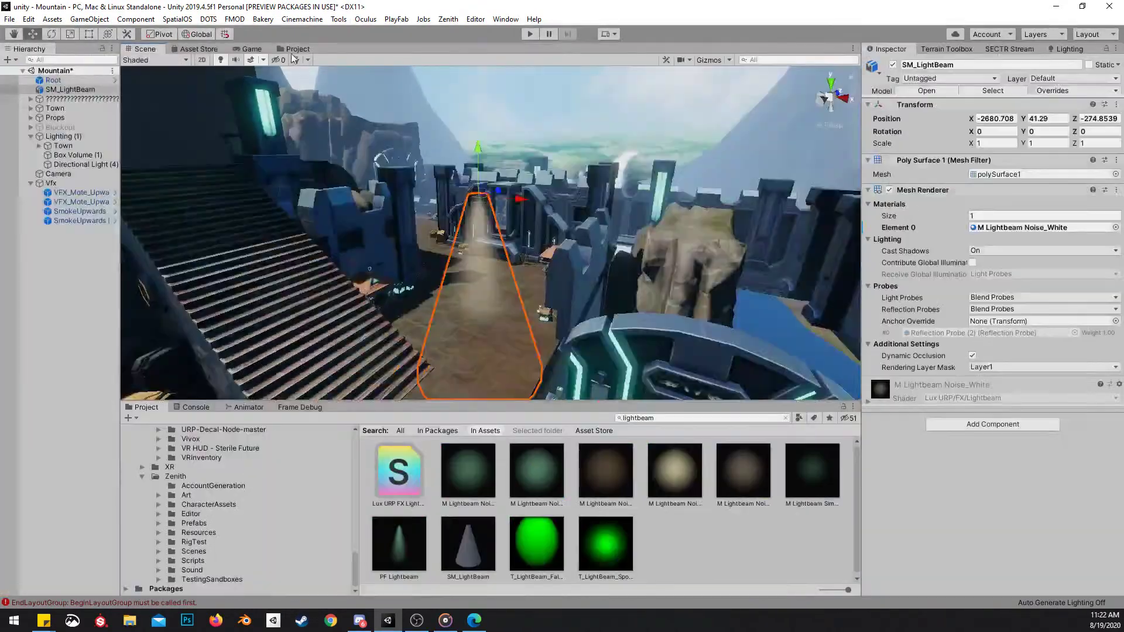
Detach the Scene view so the Game view shows alongside, and tilt the light beam to 16.881 on Z
left_click(252, 49)
left_click_drag(152, 49, 0, 53)
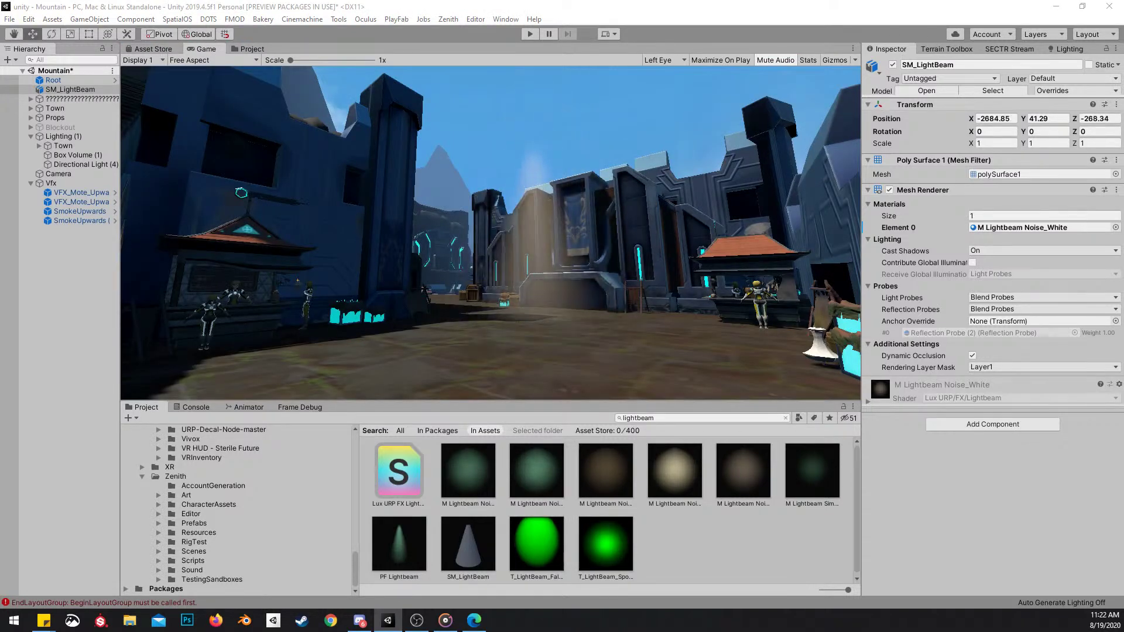
key("e")
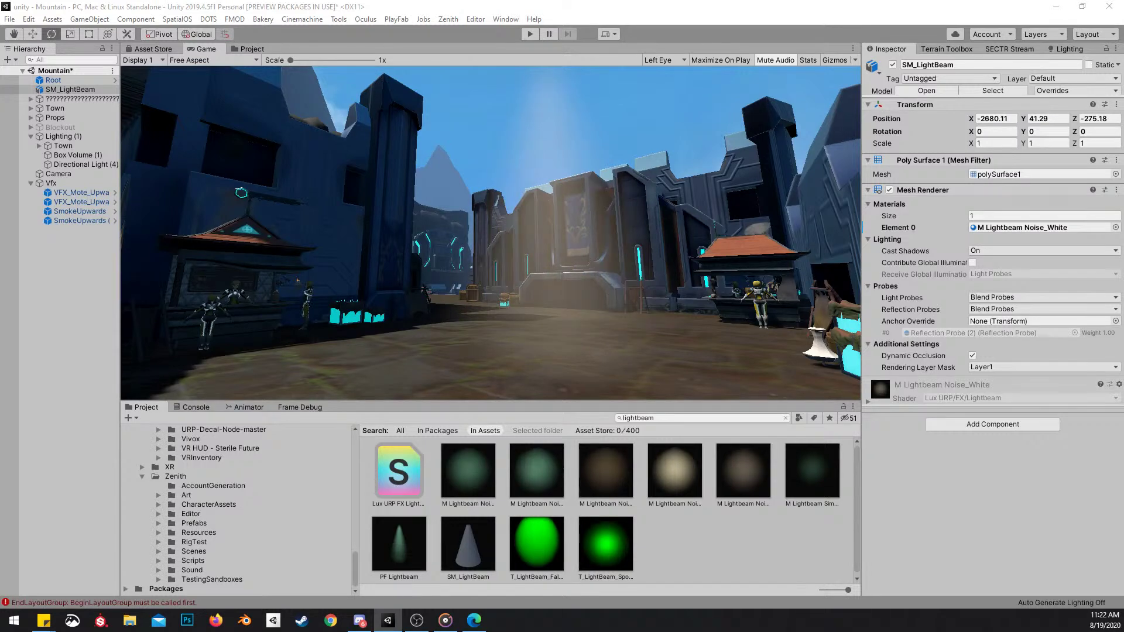
key("w")
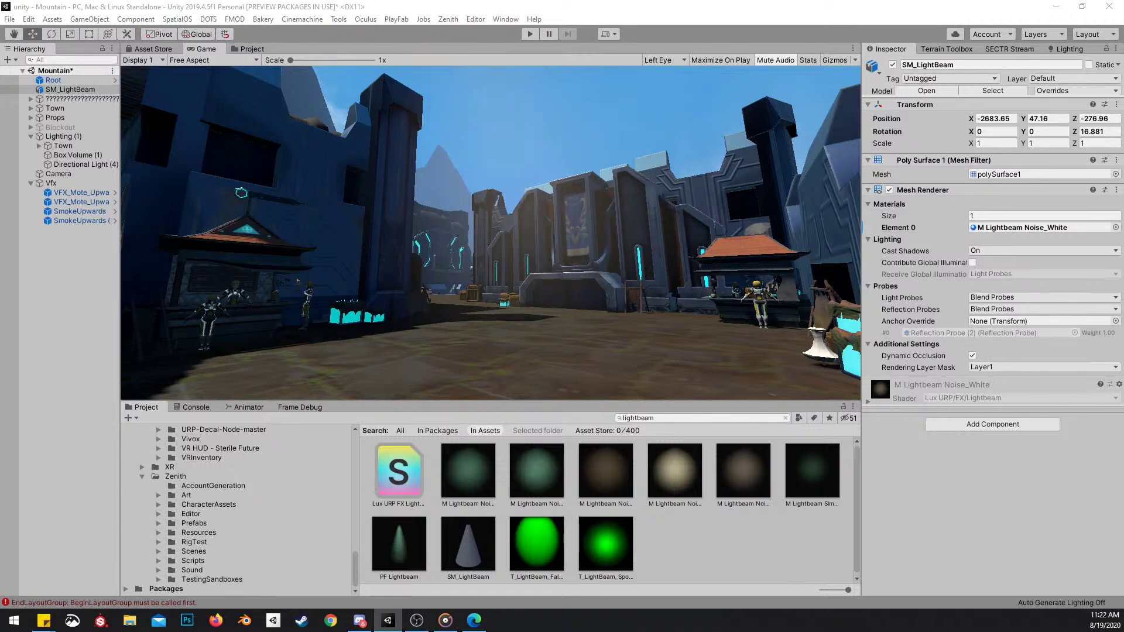
Scale the light beam uniformly to 1.2924 and move it to X -2685.69, Z -272.95
key("r")
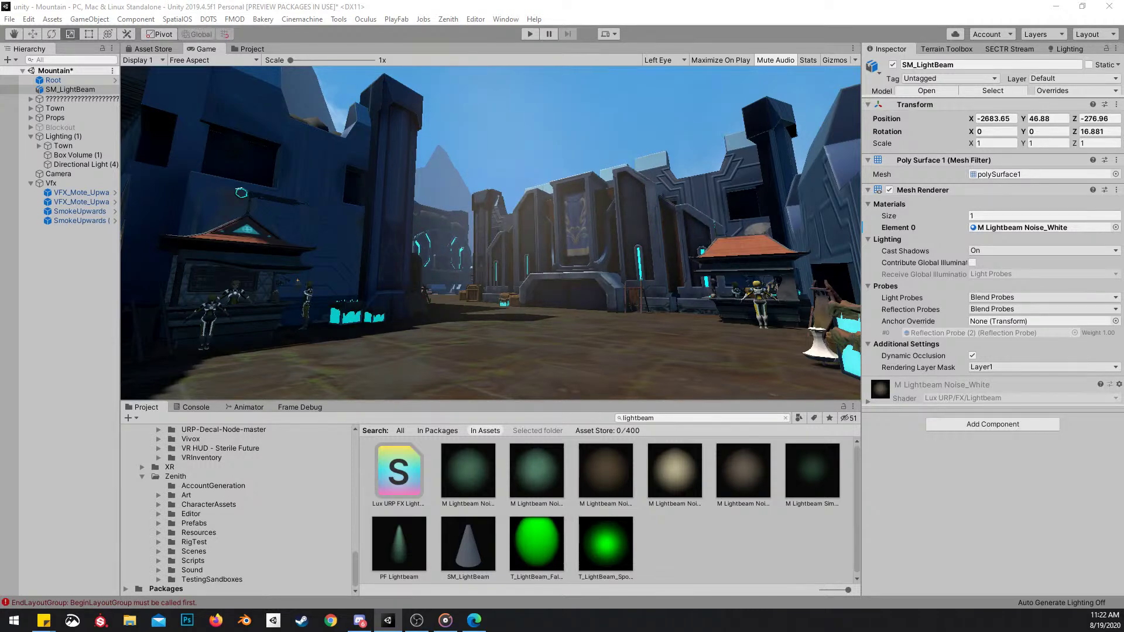
key("w")
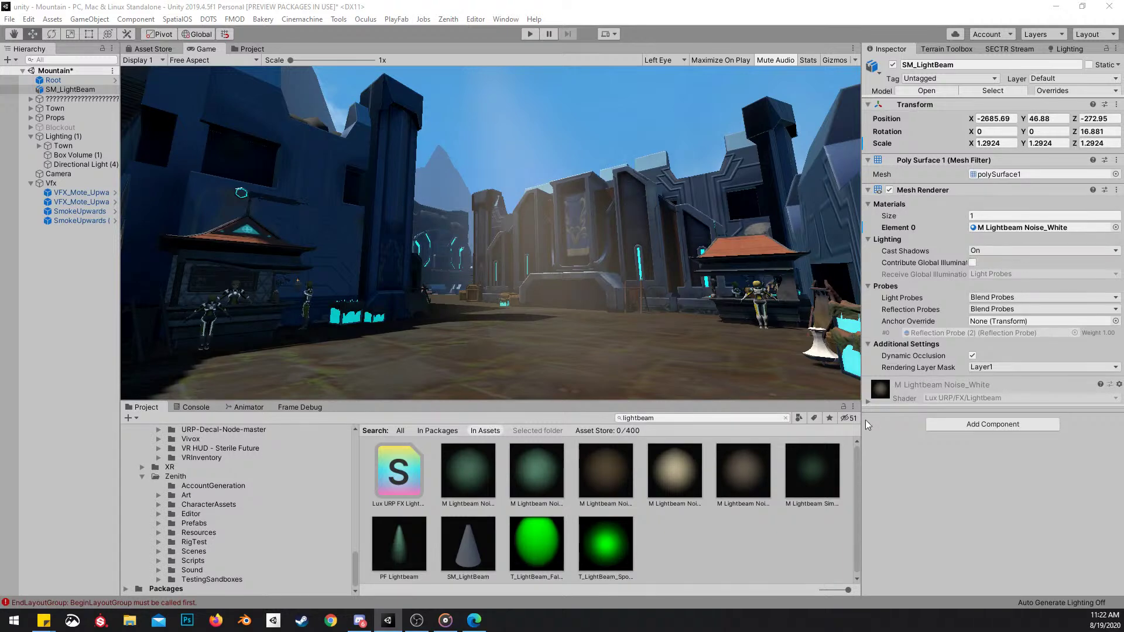
Try the M Lightbeam Noise_Sun material on the light beam and undo the change
left_click_drag(705, 466, 1031, 228)
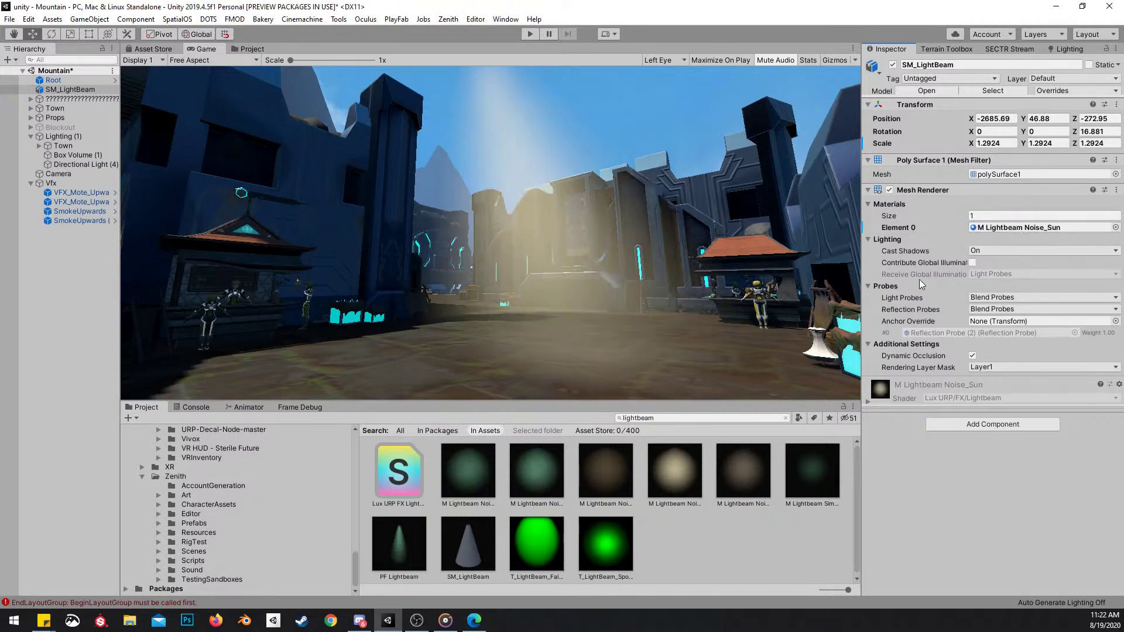
key("ctrl+z")
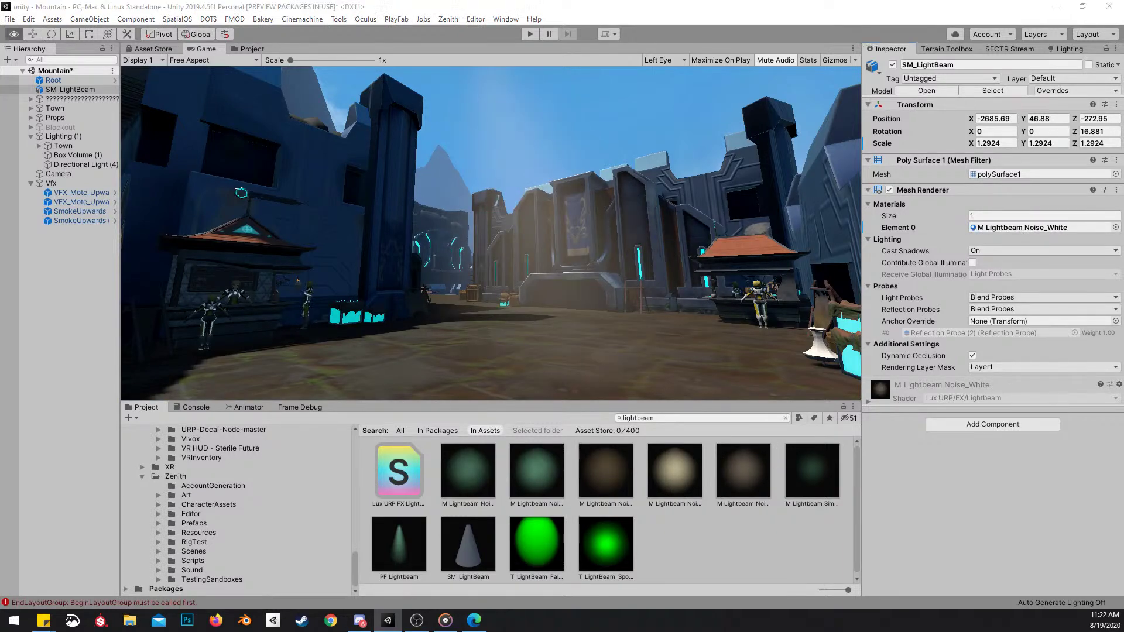
Stretch the light beam to a Z scale of 1.886258 and raise it to Y 49.56
key("r")
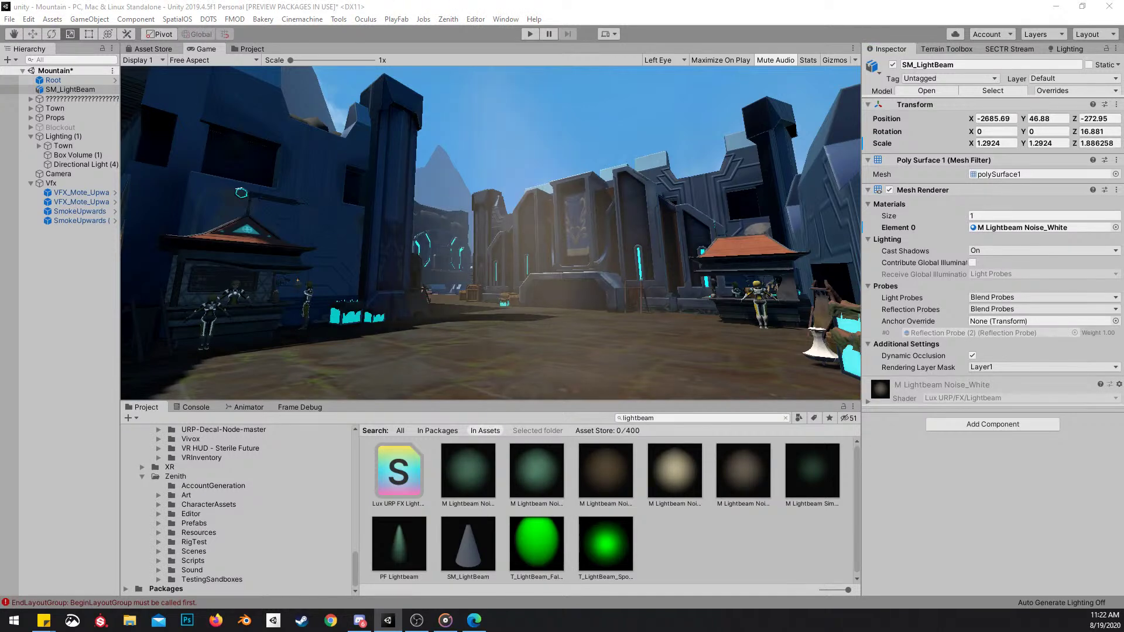
key("w")
key("ctrl+z")
key("ctrl+z")
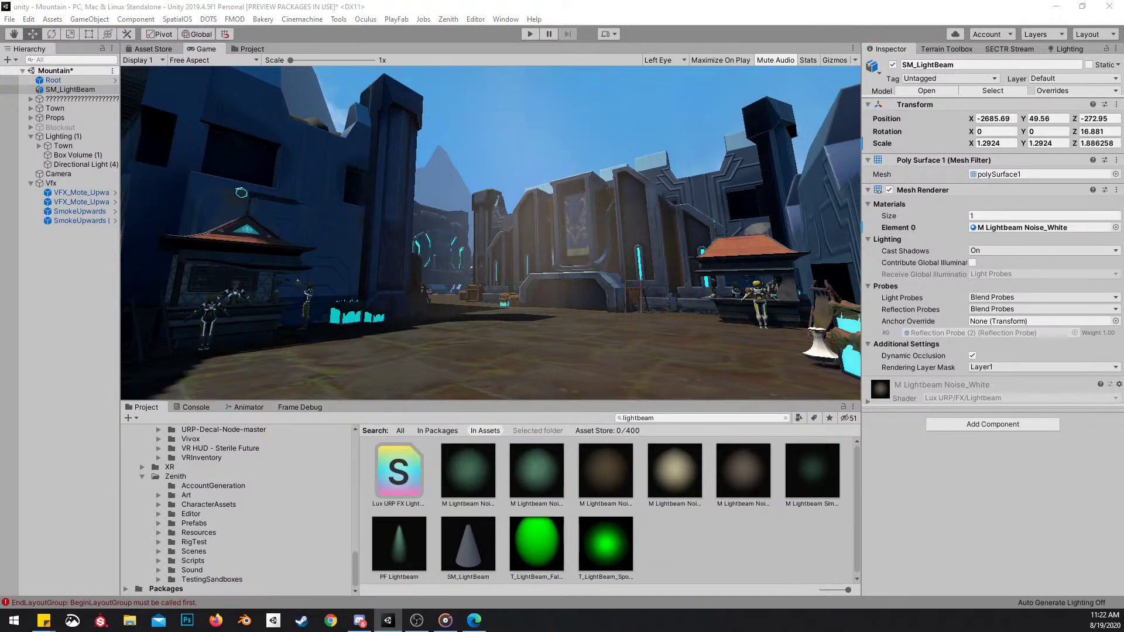
Dock the Scene view back into the main window and frame the light beam over the plaza in the enlarged view
left_click_drag(262, 64, 146, 52)
right_click_drag(418, 146, 597, 180)
left_click(515, 194)
key("w")
scroll(595, 202, "up", 2)
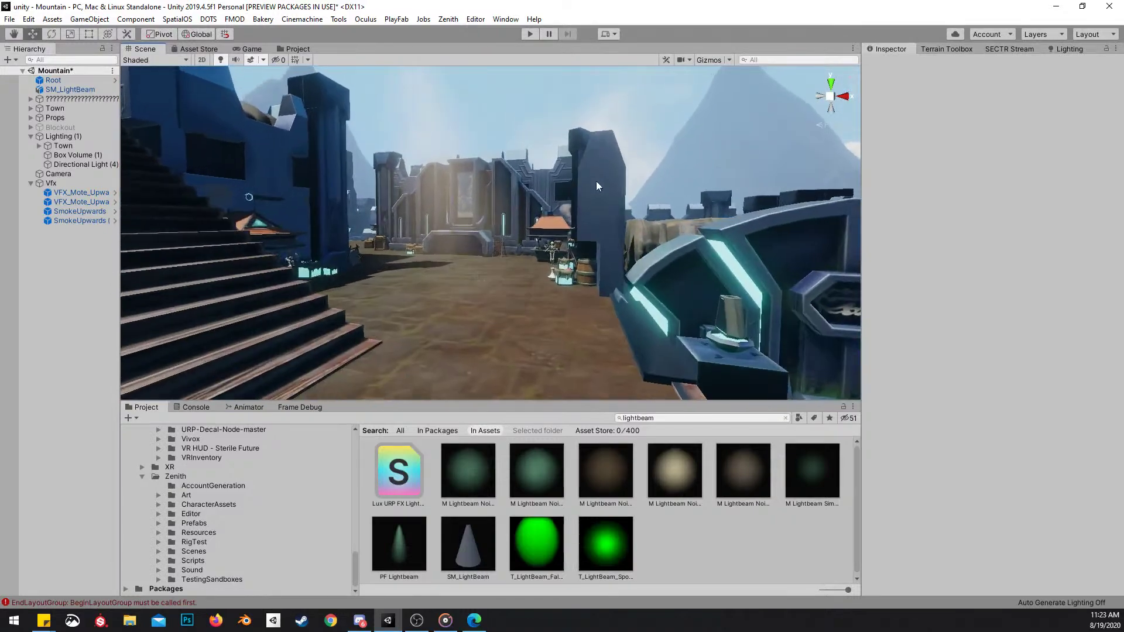
key("shift+space")
right_click_drag(631, 133, 508, 101)
key("w")
scroll(622, 173, "down", 2)
Rotate the light beam slightly about its top and check its glow in front of the banner wall from the plaza
left_click(584, 223)
key("e")
left_click_drag(509, 102, 527, 107)
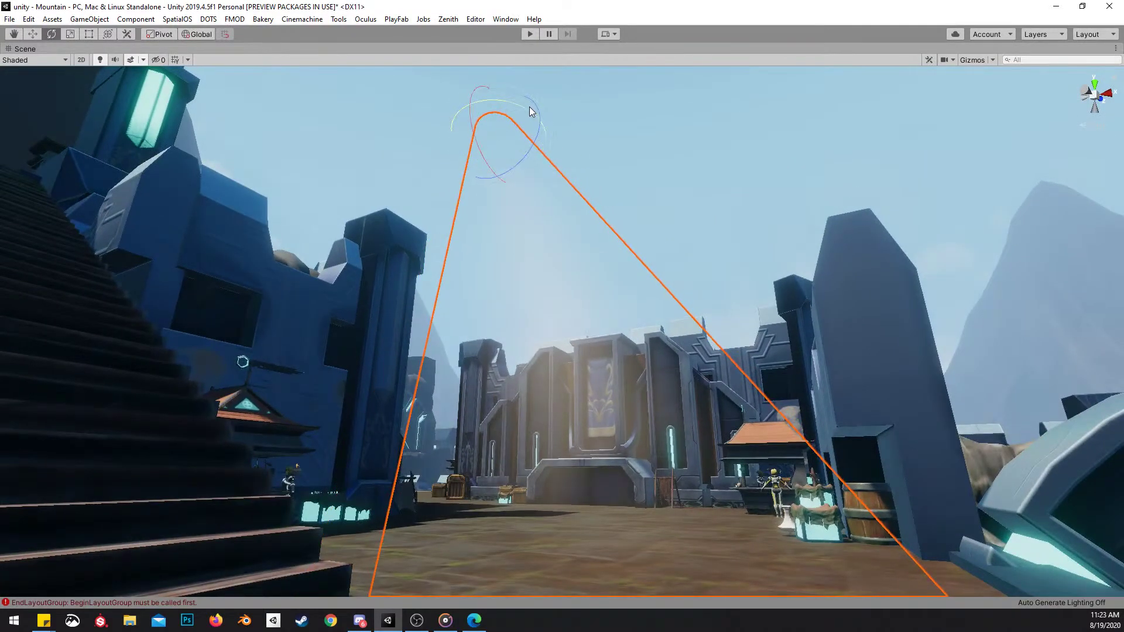
right_click_drag(526, 107, 551, 161)
key("e")
key("w")
left_click(708, 289)
mouse_move(708, 288)
right_mouse_down()
mouse_move(727, 296)
mouse_move(713, 290)
right_mouse_up()
key("w")
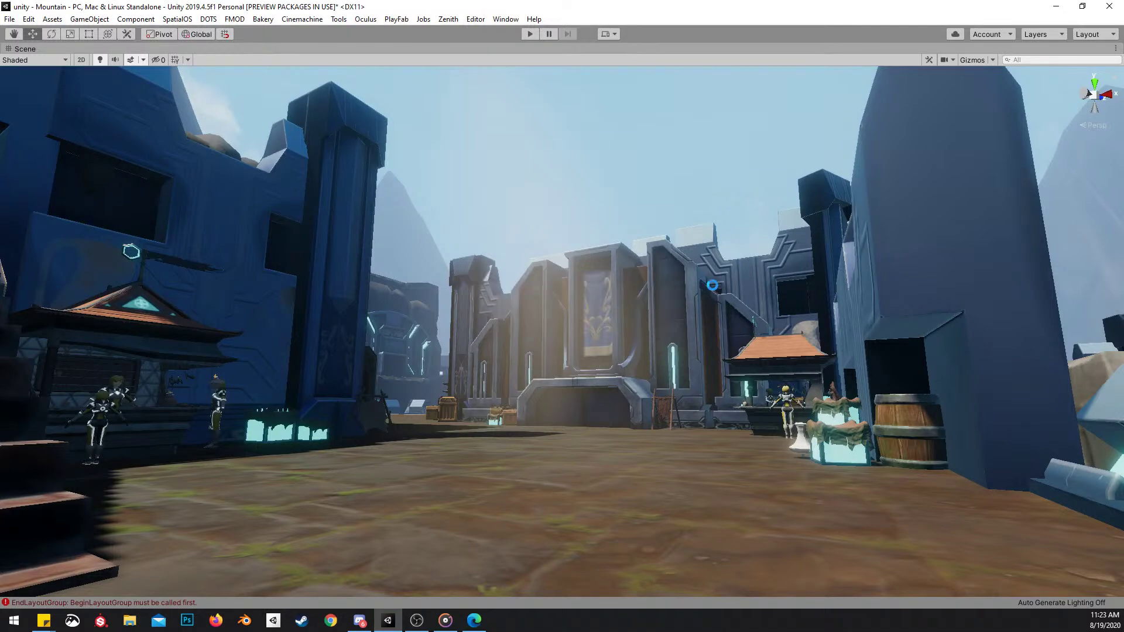
key("s")
right_click_drag(670, 272, 634, 266)
key("w")
Move SM_LightBeam into the Vfx group, and select the four mote and smoke effects to preview them playing in the enlarged scene view
key("shift+space")
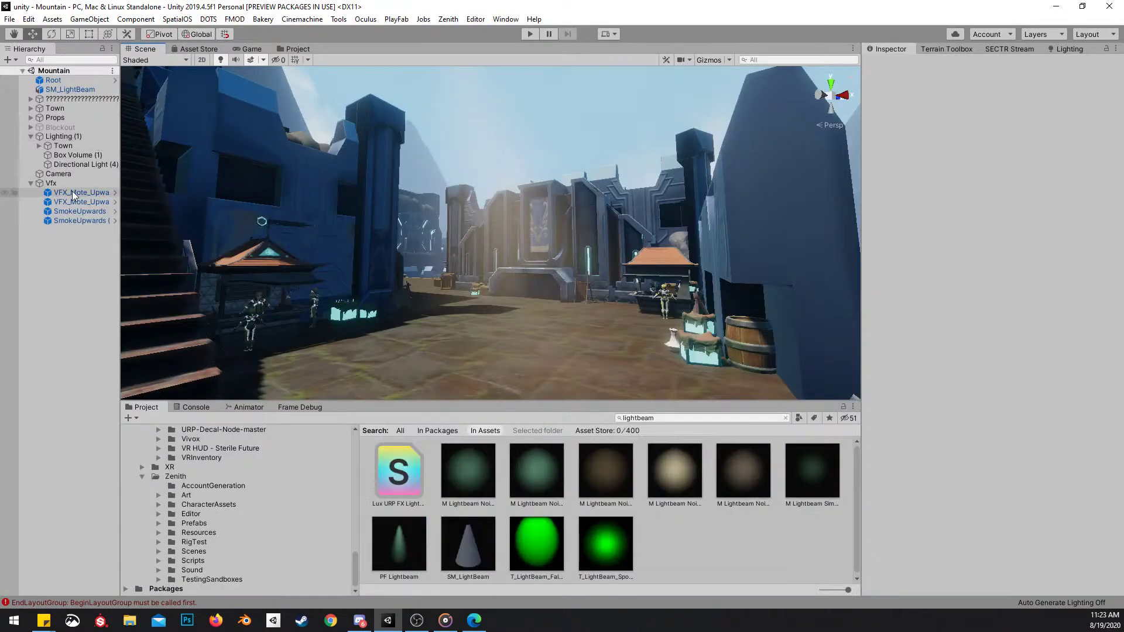
left_click_drag(63, 90, 69, 187)
left_click(67, 193)
left_click(67, 220, "shift")
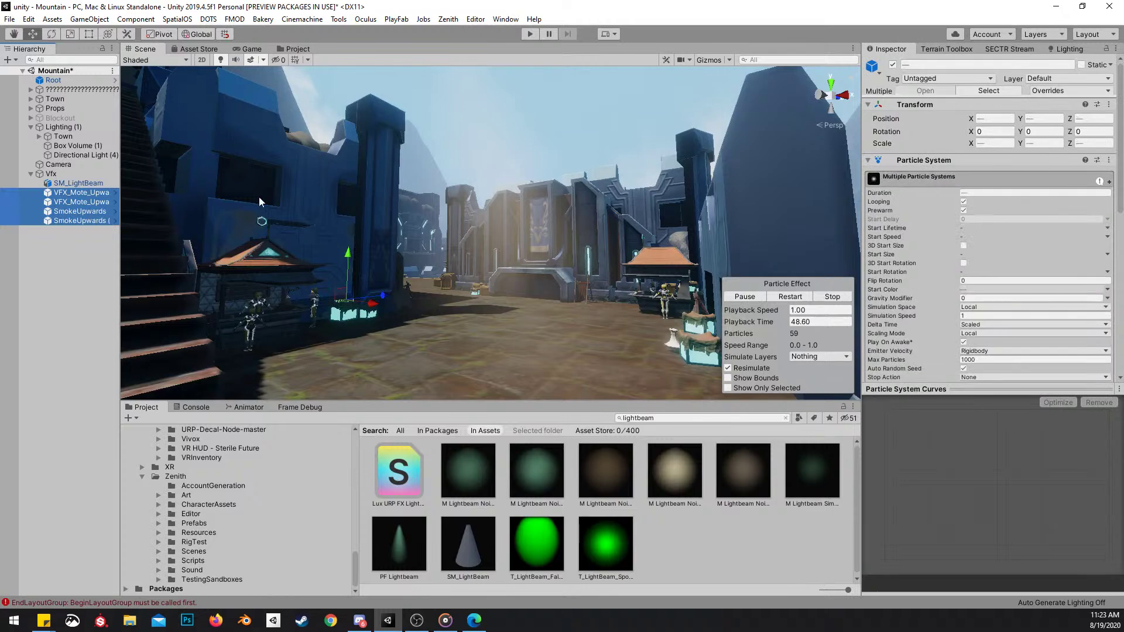
key("shift+space")
right_click_drag(634, 211, 680, 227)
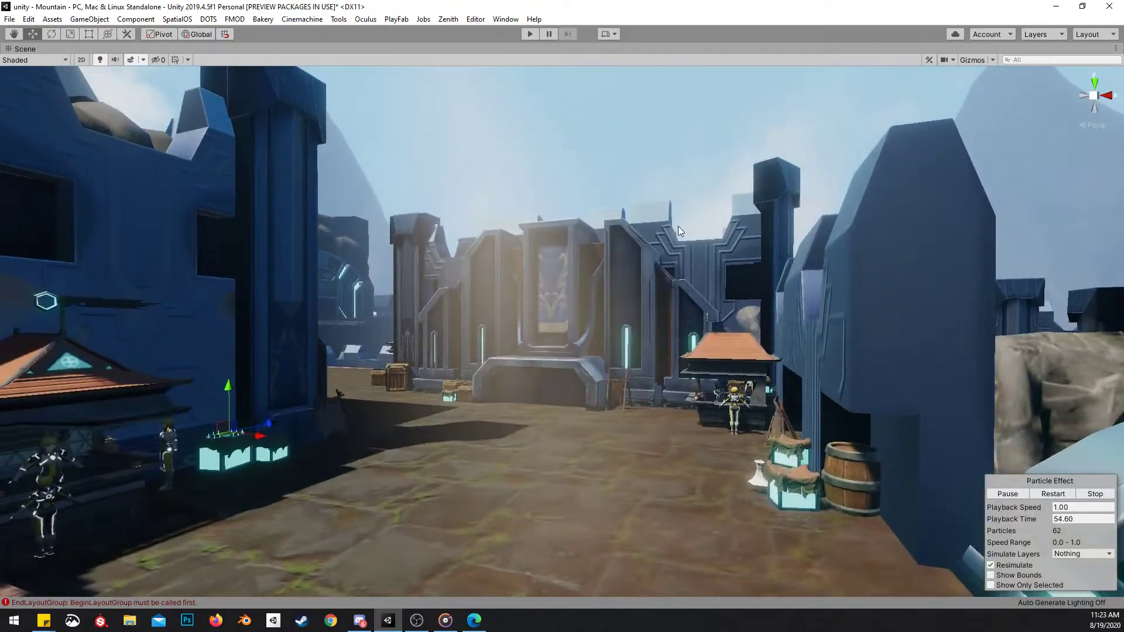
Restore the full editor layout and duplicate one of the small upward mote effects in the Vfx group
right_click_drag(551, 195, 188, 230)
key("shift+space")
scroll(437, 222, "up", 2)
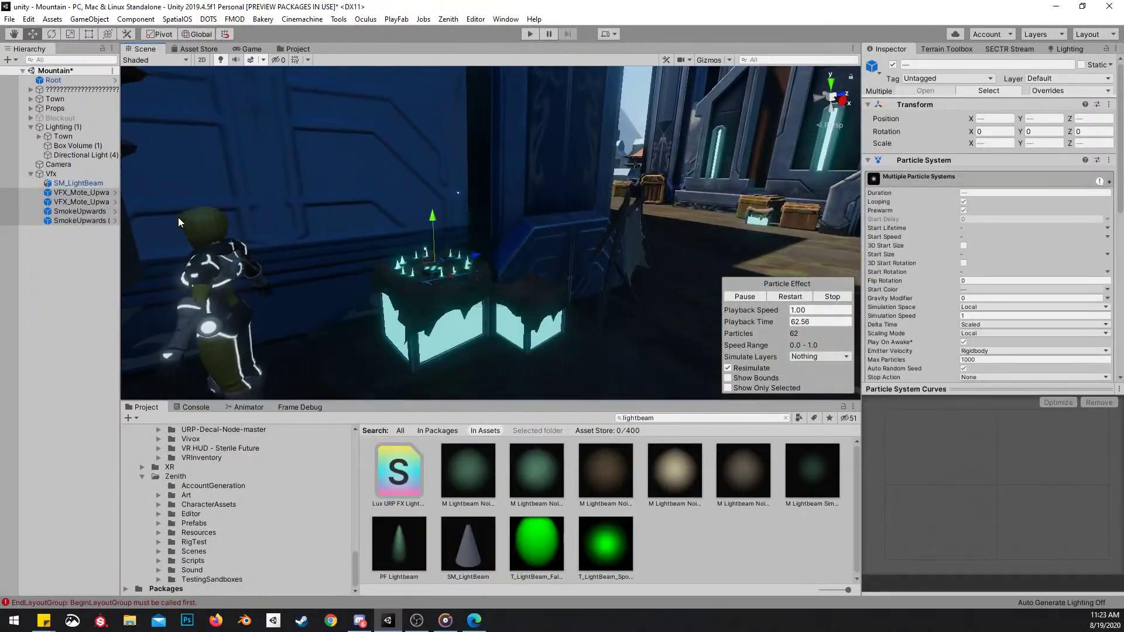
left_click(79, 201)
right_click_drag(386, 228, 176, 237)
key("s")
left_click(93, 192)
right_click_drag(333, 229, 253, 246)
key("ctrl+d")
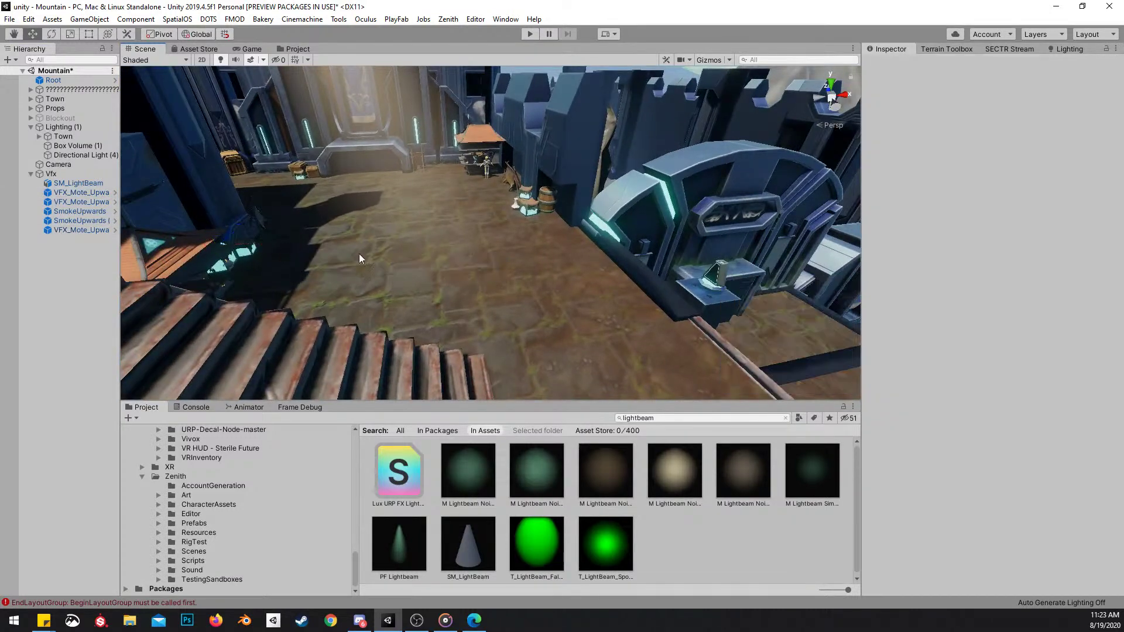
Move the duplicated mote effect across the plaza onto the cloth-covered glowing crates beside the barrel, undoing the last transform change
left_click_drag(225, 250, 580, 273)
mouse_move(498, 275)
right_mouse_down()
mouse_move(797, 281)
mouse_move(497, 286)
right_mouse_up()
key("w")
left_click_drag(462, 263, 355, 194)
right_click_drag(355, 194, 500, 223)
key("w")
mouse_move(500, 207)
left_mouse_down()
mouse_move(460, 210)
mouse_move(494, 199)
left_mouse_up()
key("r")
key("ctrl+z")
Set the duplicated mote effect's emission Rate over Time to 2 and its Start Size to 0.005
scroll(1009, 254, "down", 5)
left_click(943, 208)
left_click(979, 216)
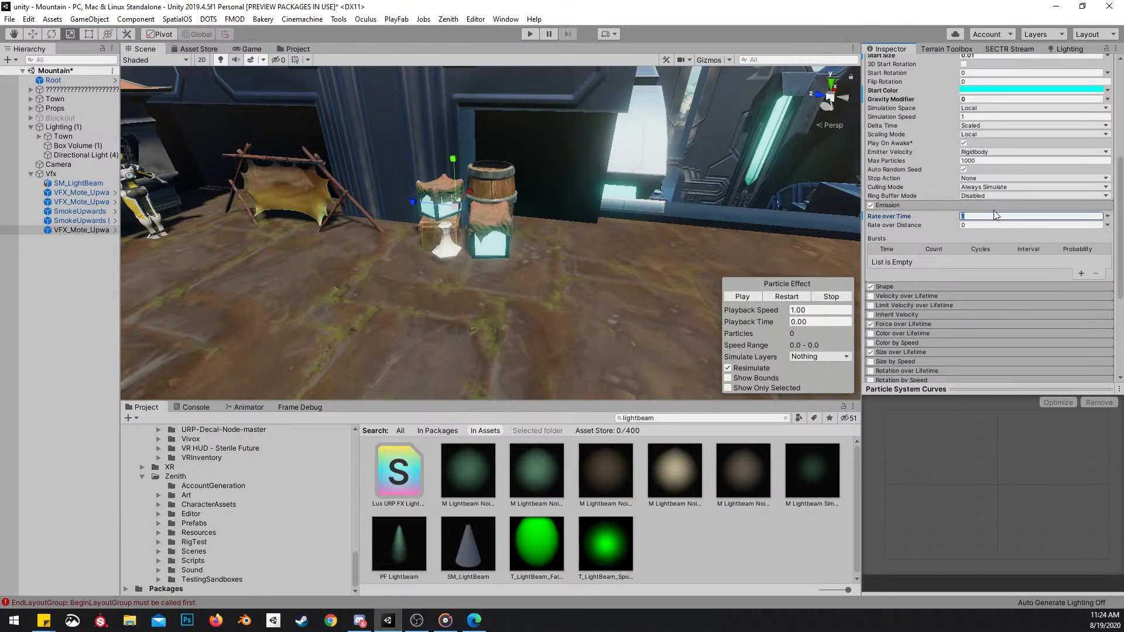
scroll(1088, 153, "up", 3)
left_click(1002, 161)
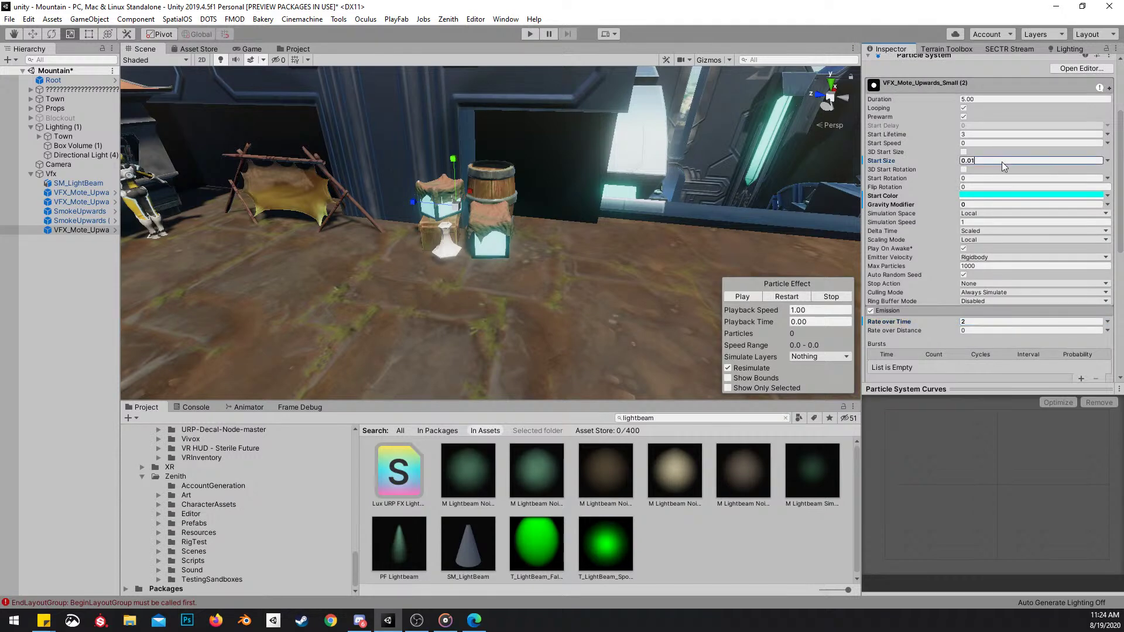
right_click_drag(603, 218, 590, 203)
right_click_drag(672, 260, 772, 197)
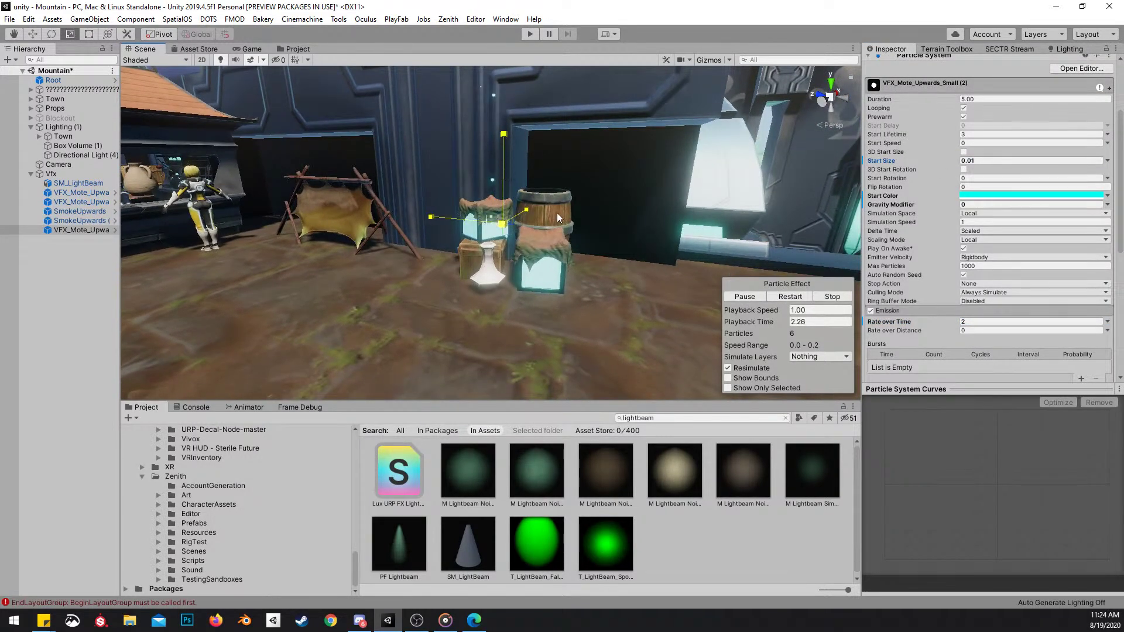
left_click(992, 162)
type(".005")
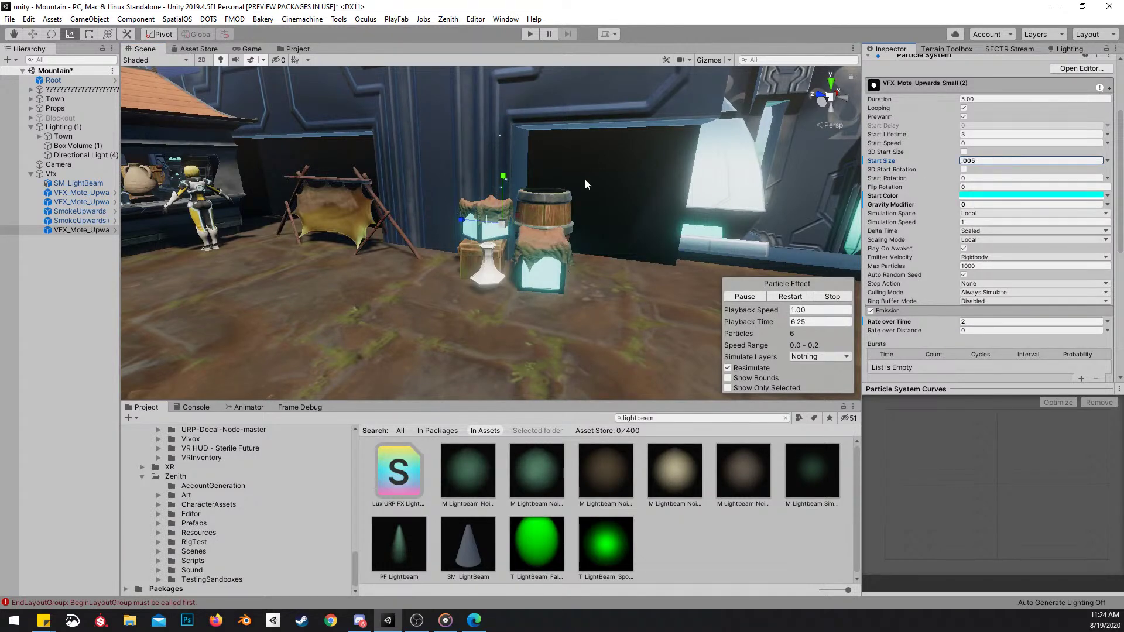
Fine-tune the mote effect's position over the glowing crates next to the barrel, checking the placement from several angles
left_click_drag(708, 208, 609, 267, "alt")
key("w")
left_click_drag(529, 252, 550, 261)
right_click_drag(551, 261, 525, 223)
key("e")
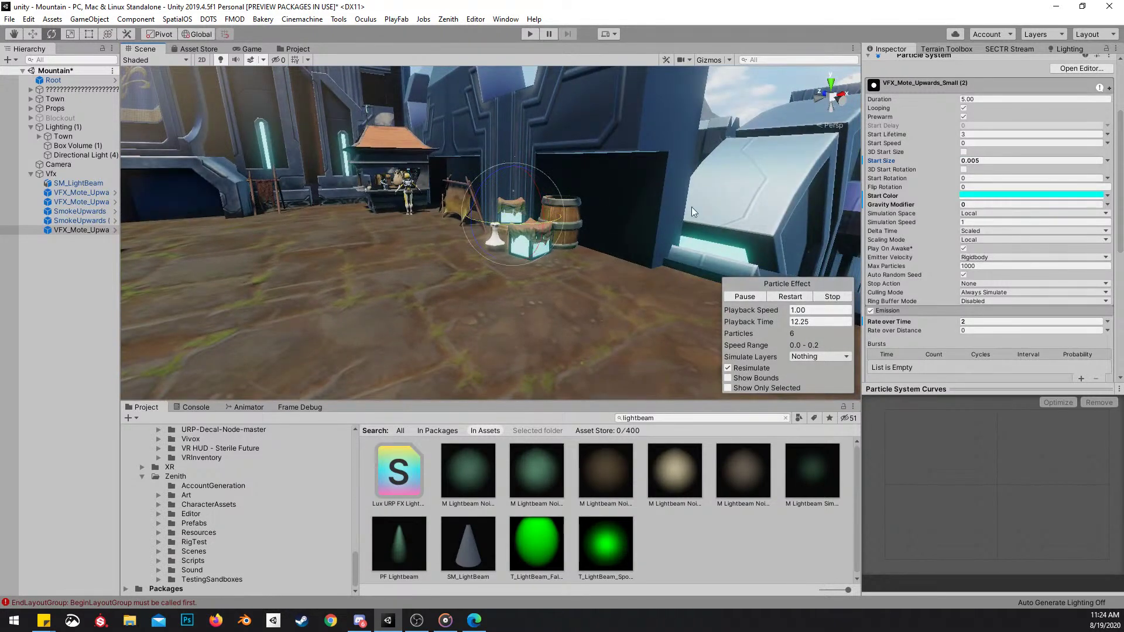
scroll(1007, 263, "down", 3)
scroll(937, 292, "down", 3)
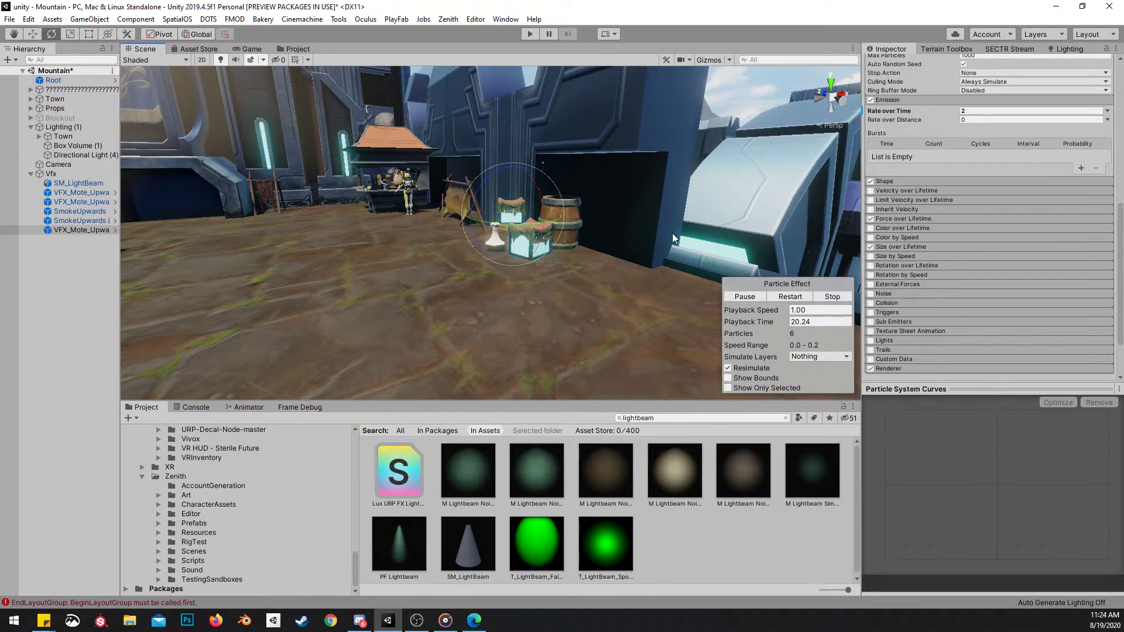
left_click_drag(711, 178, 633, 284, "alt")
key("w")
left_click_drag(560, 256, 559, 250)
Set the new mote effect's Simulation Speed to 0.5, check it from across the plaza, and save the scene
key("s")
right_click_drag(560, 252, 490, 146)
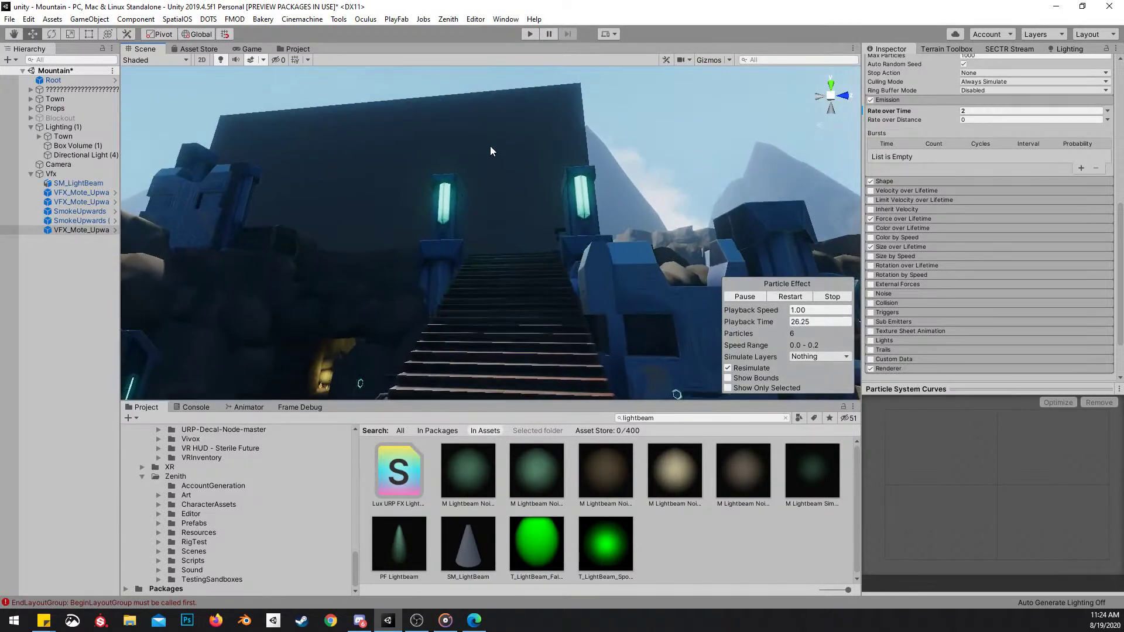
right_click_drag(558, 132, 496, 265)
key("w")
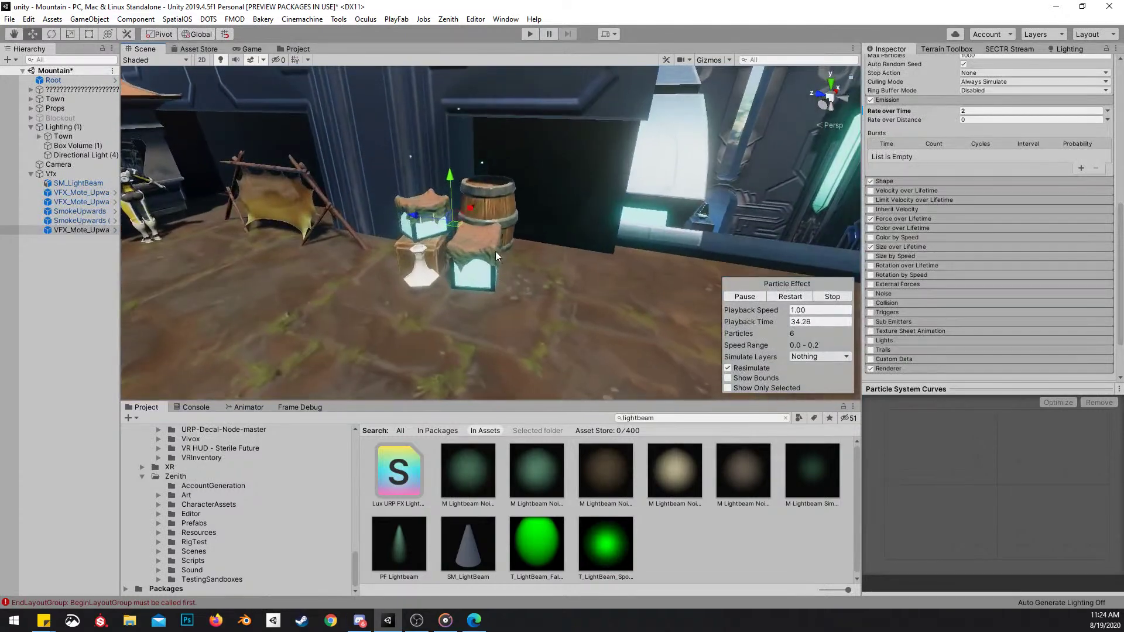
mouse_move(674, 237)
right_mouse_down()
mouse_move(486, 205)
mouse_move(529, 210)
mouse_move(543, 236)
mouse_move(682, 235)
right_mouse_up()
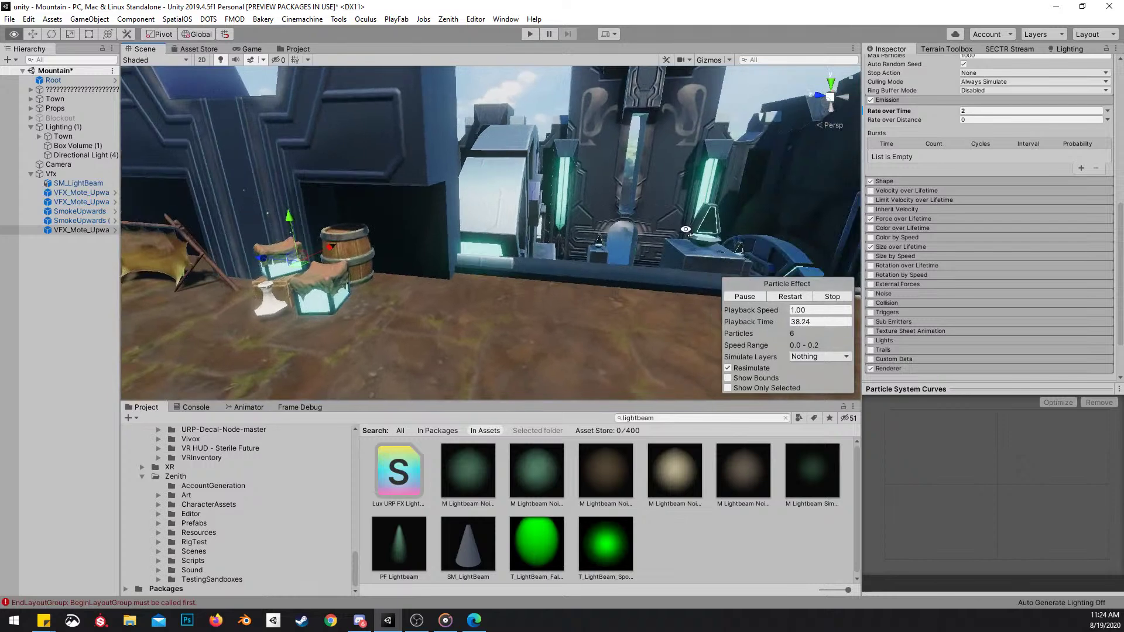
right_click_drag(574, 174, 1069, 233)
scroll(1011, 251, "up", 6)
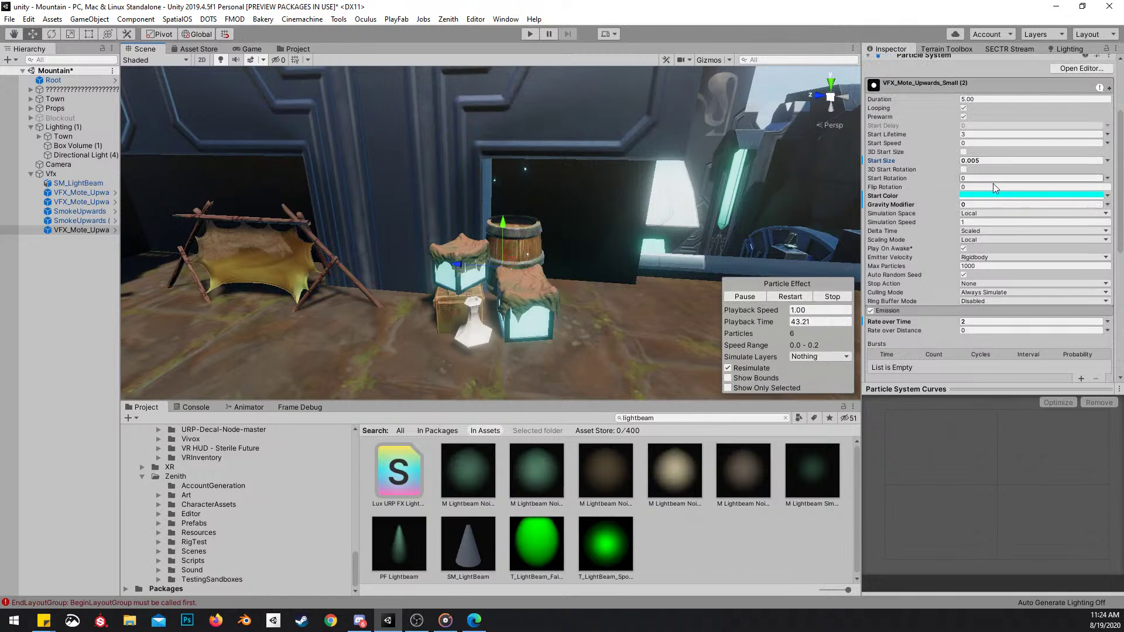
left_click(996, 221)
type("0.5")
right_click_drag(585, 235, 512, 227)
right_click_drag(588, 247, 519, 215)
scroll(524, 217, "up", 3)
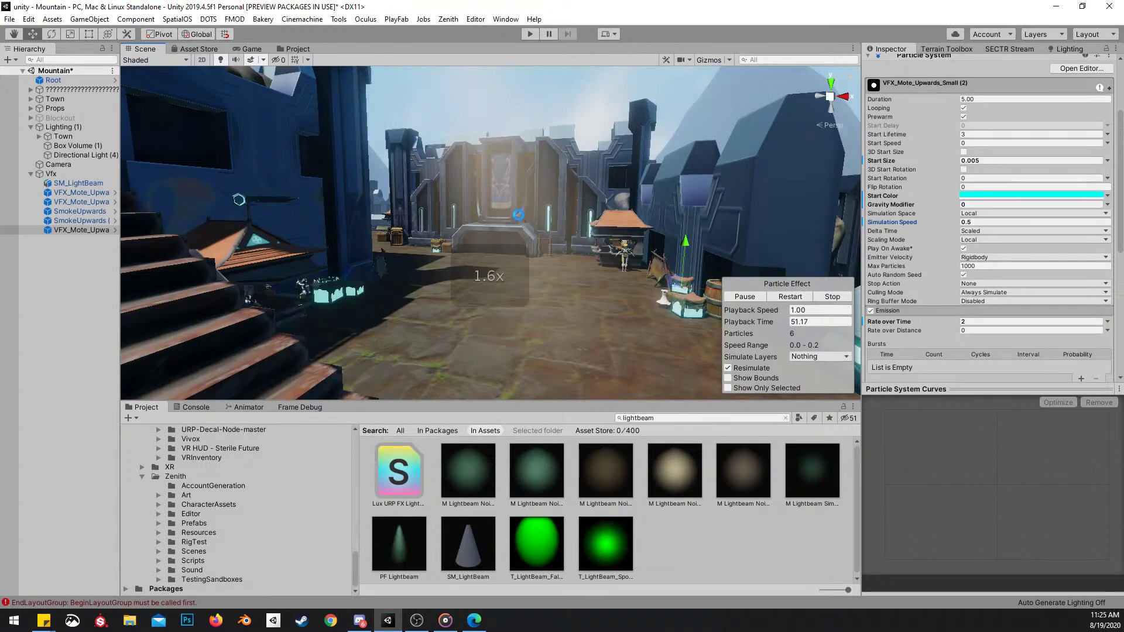
right_click_drag(520, 187, 522, 212)
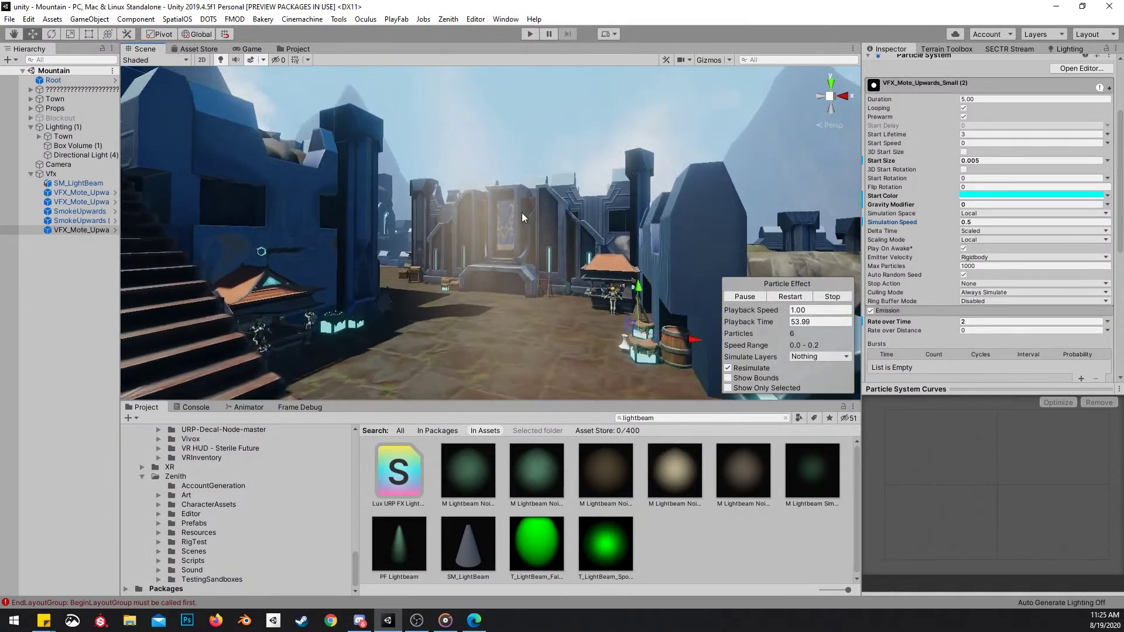
Select everything in the Vfx group and preview the effects together over the plaza in the enlarged scene view
left_click(570, 132)
left_click(53, 185)
left_click(57, 233, "shift")
key("shift+space")
right_click_drag(627, 258, 632, 284)
right_click_drag(1063, 71, 765, 126)
left_click(770, 151)
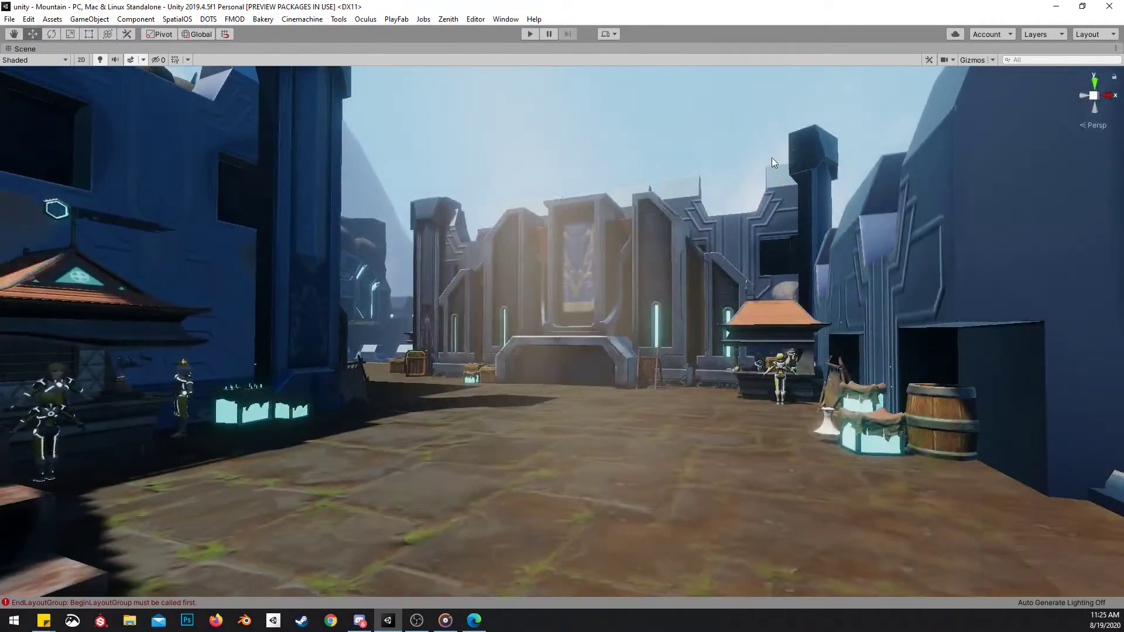
mouse_move(631, 227)
right_mouse_down()
mouse_move(637, 239)
mouse_move(652, 235)
mouse_move(620, 219)
right_mouse_up()
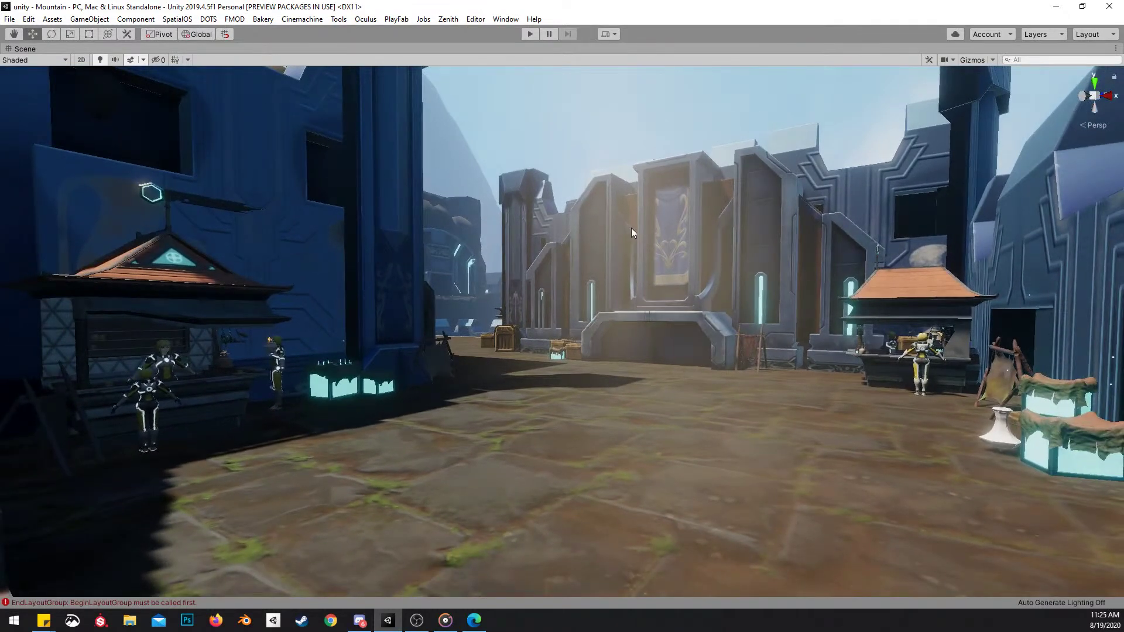
Move Box Volume (1) into the Vfx group, and nest the Vfx group under Props
key("shift+space")
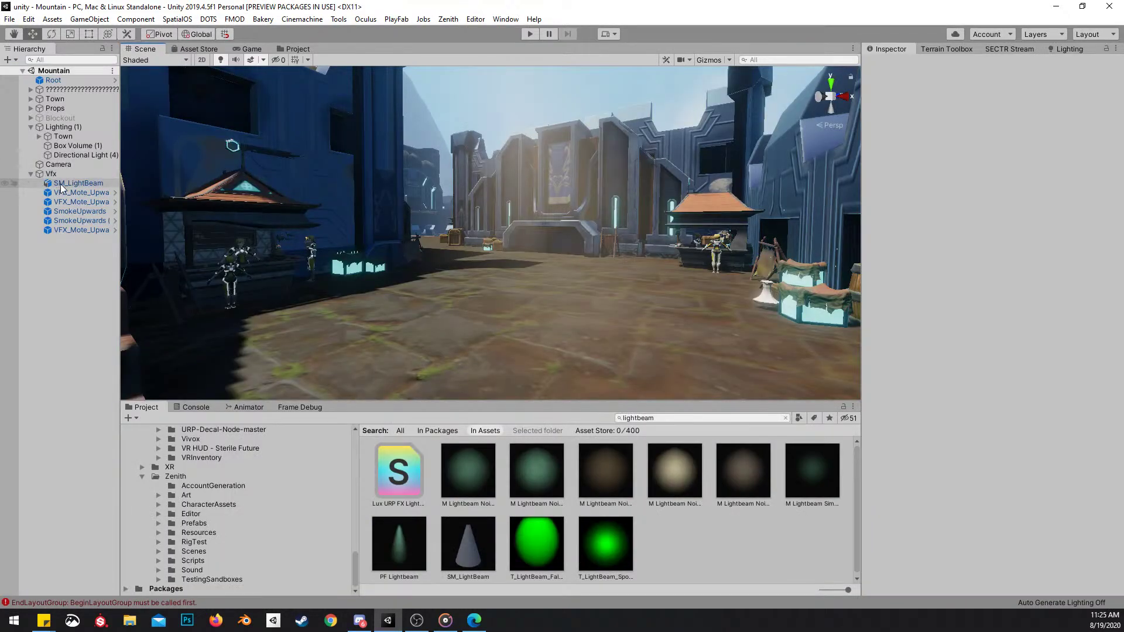
left_click_drag(69, 145, 48, 107)
left_click(39, 166)
left_click(48, 109)
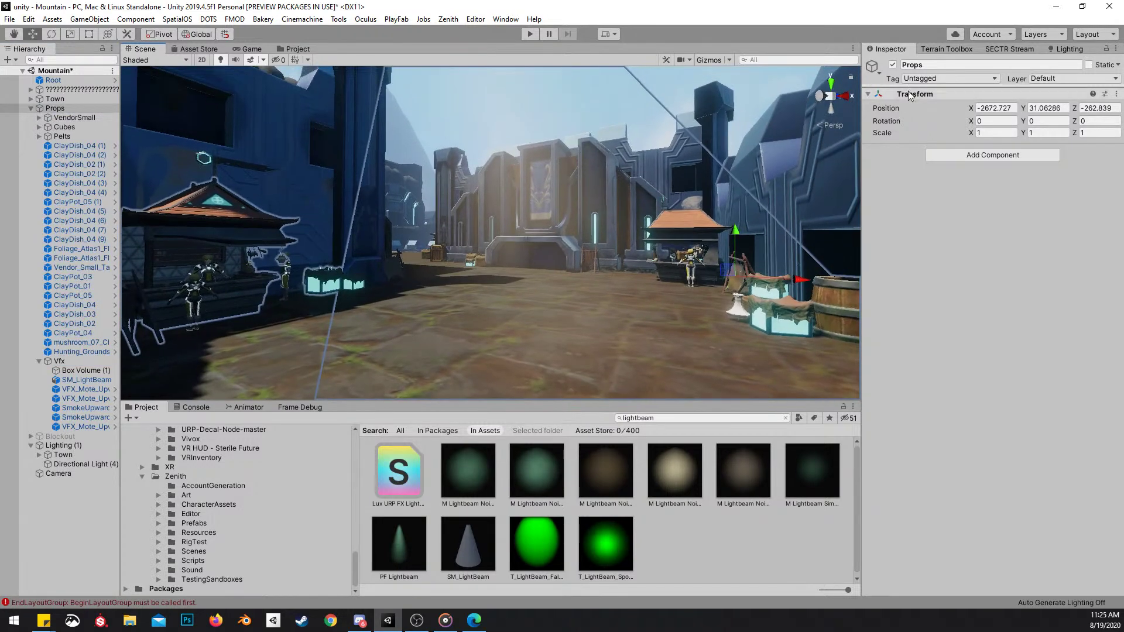
Disable and re-enable the Props group to compare the plaza without and with its props, volume and effects
left_click(893, 65)
right_click_drag(796, 108, 795, 99)
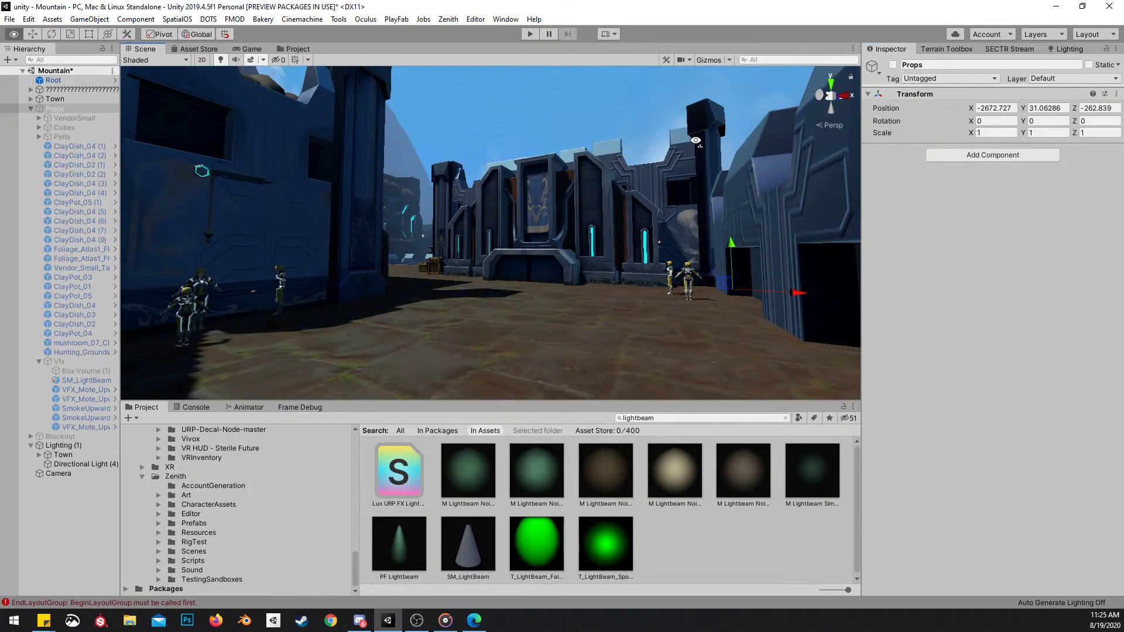
scroll(795, 100, "down", 3)
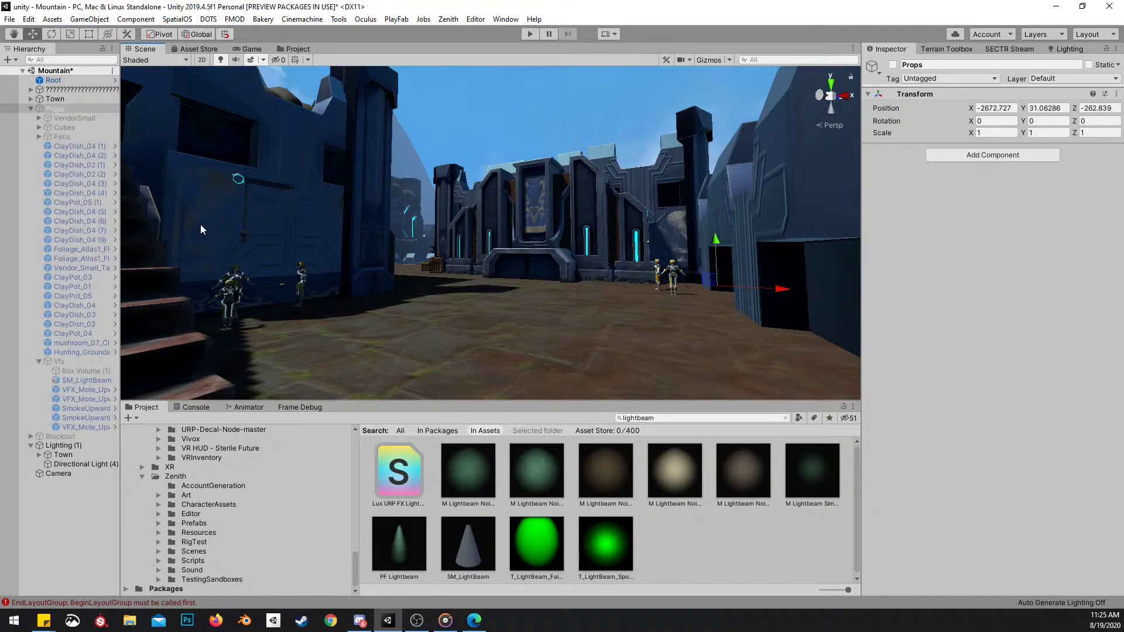
left_click(893, 65)
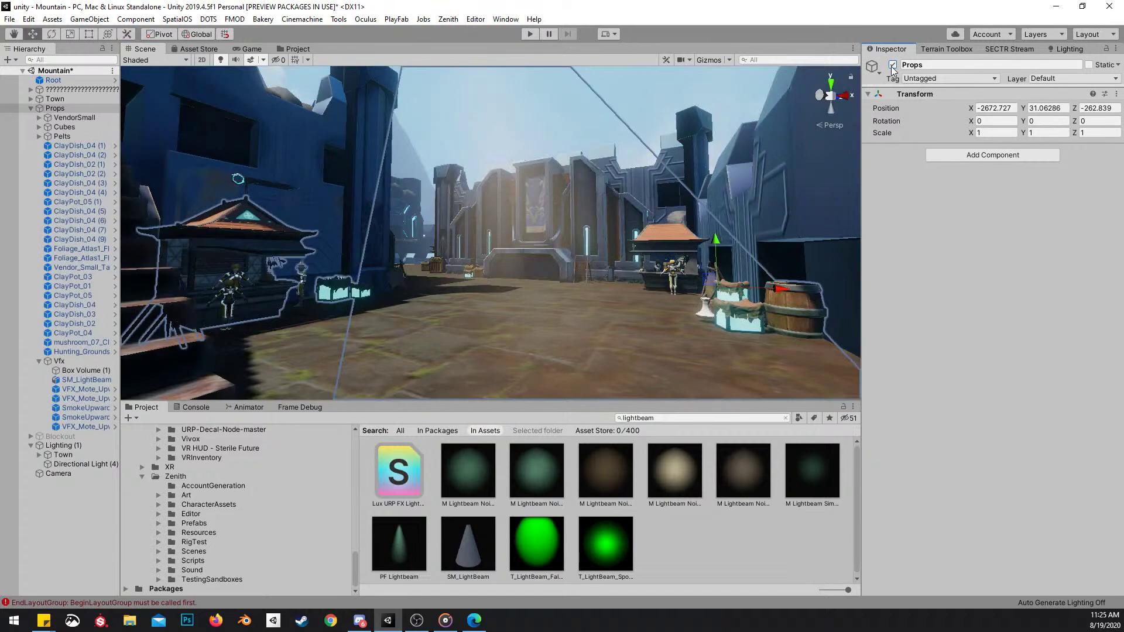
Enlarge the Scene view and frame the whole plaza with the stalls, light beam and glowing crates
right_click_drag(527, 199, 732, 133)
key("w")
key("shift+space")
key("s")
left_click(732, 134)
right_click_drag(682, 231, 694, 251)
key("w")
right_click_drag(589, 452, 717, 375)
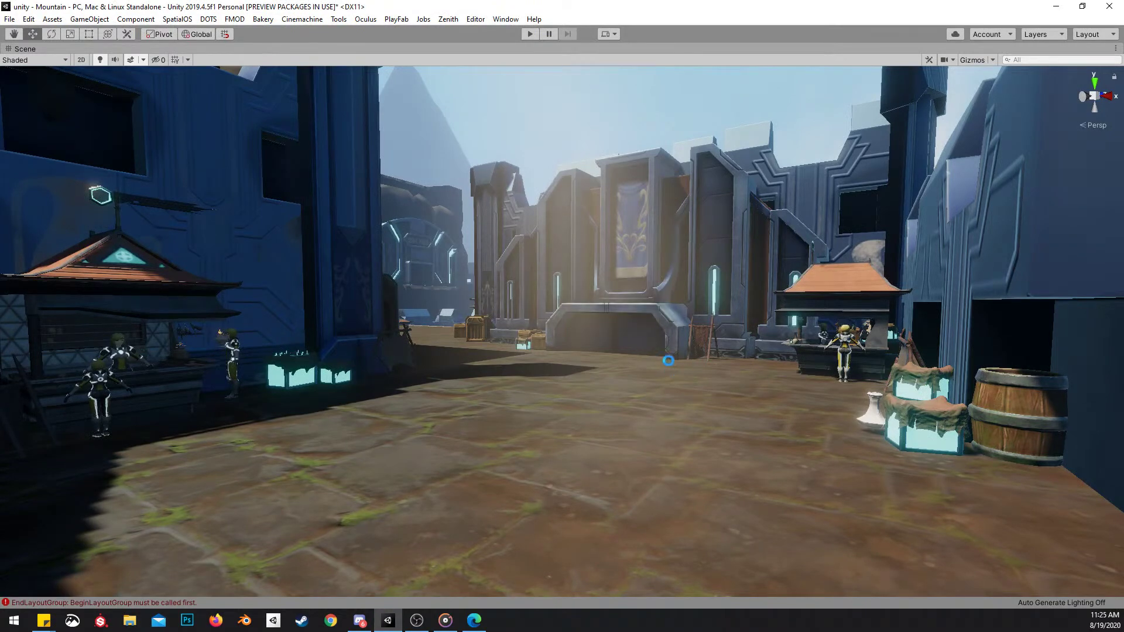
Inspect the large dark wall behind the staircase and return to the framing of the banner wall
right_click_drag(779, 350, 518, 236)
left_click(518, 236)
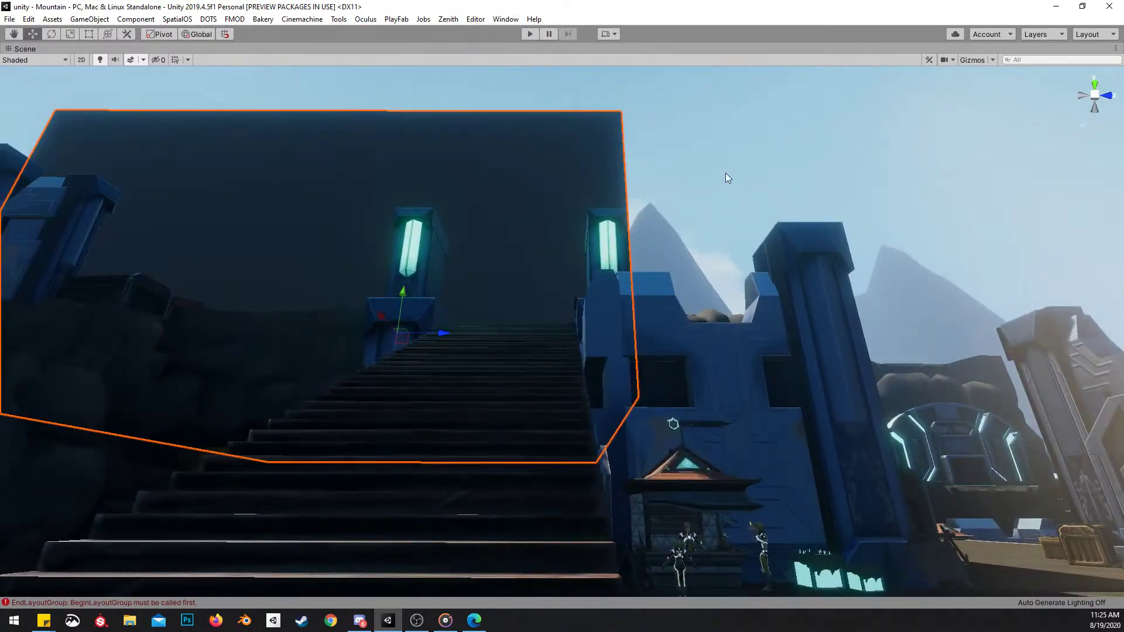
left_click(700, 164)
right_click_drag(328, 181, 619, 285)
key("w")
scroll(640, 285, "up", 2)
Reframe the plaza to include more sky above the banner wall, and switch to Microsoft Edge
key("alt+Tab")
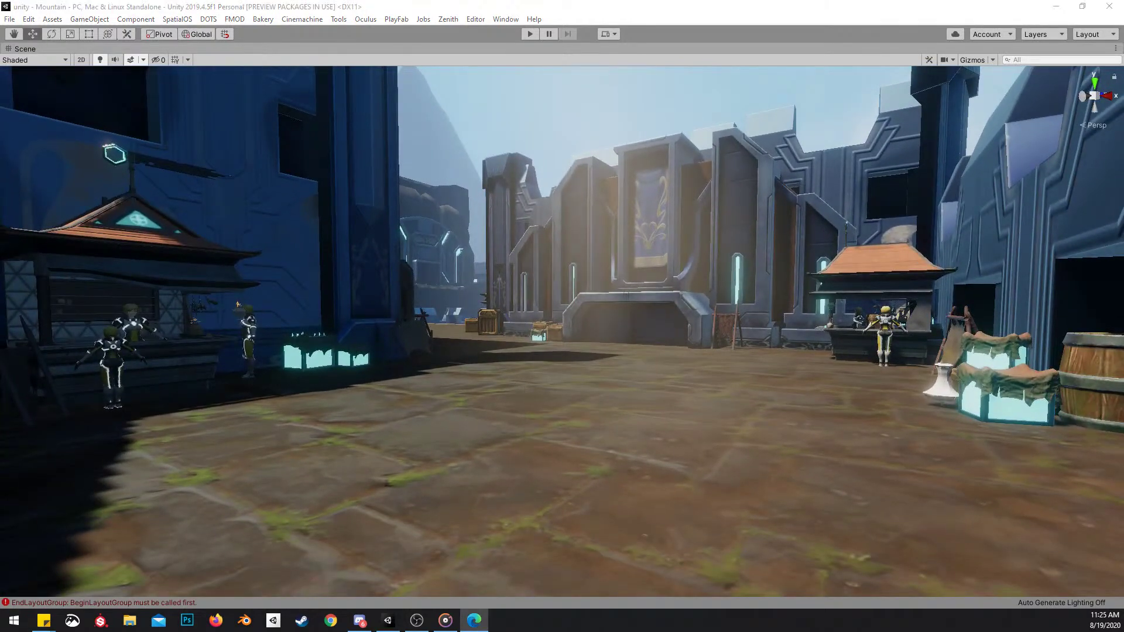
key("alt+Tab")
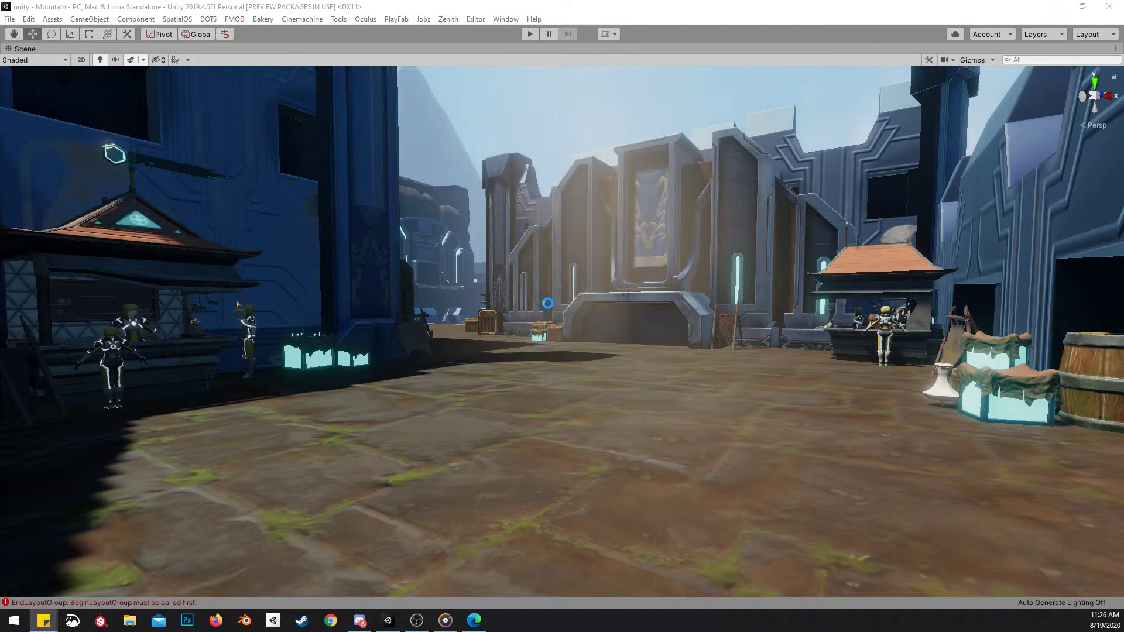
right_click_drag(559, 277, 558, 266)
right_click_drag(725, 226, 722, 204)
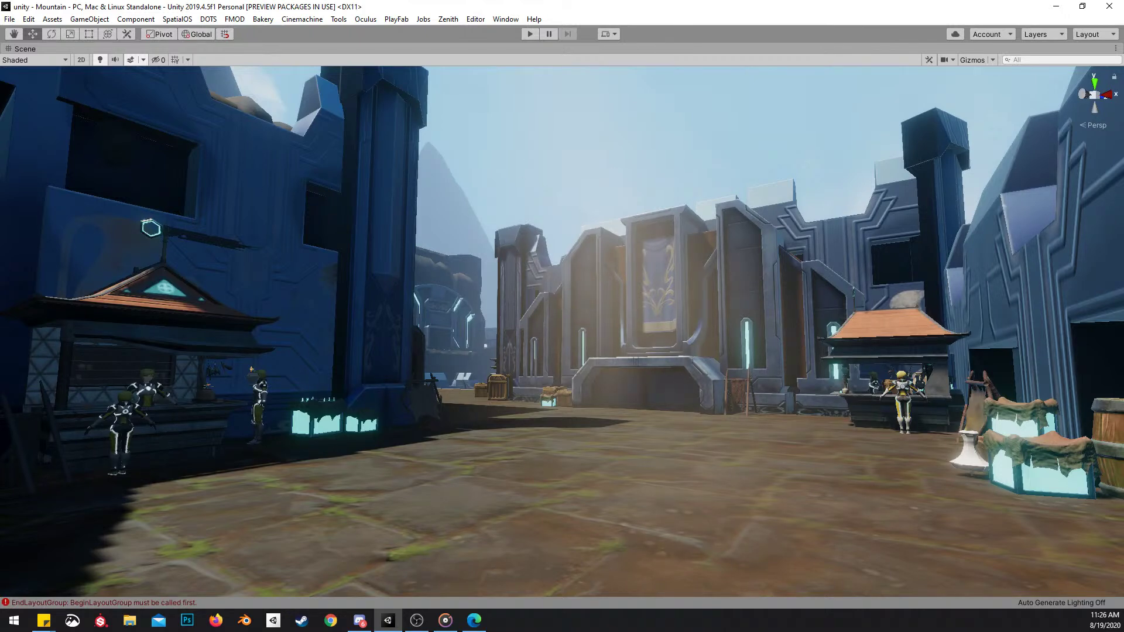
left_click(475, 620)
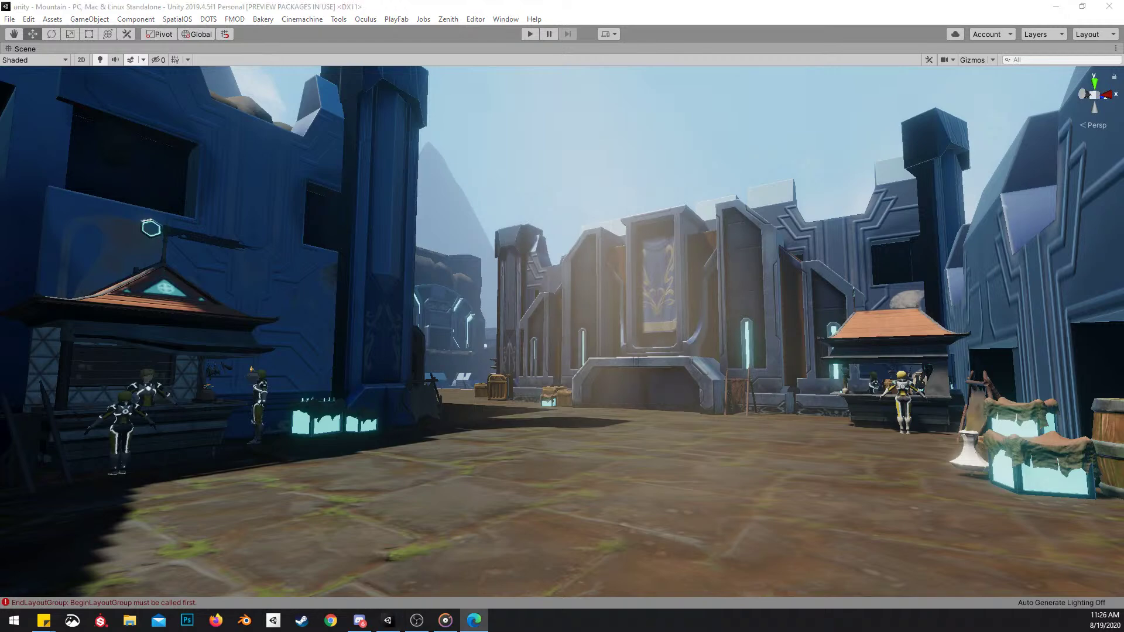